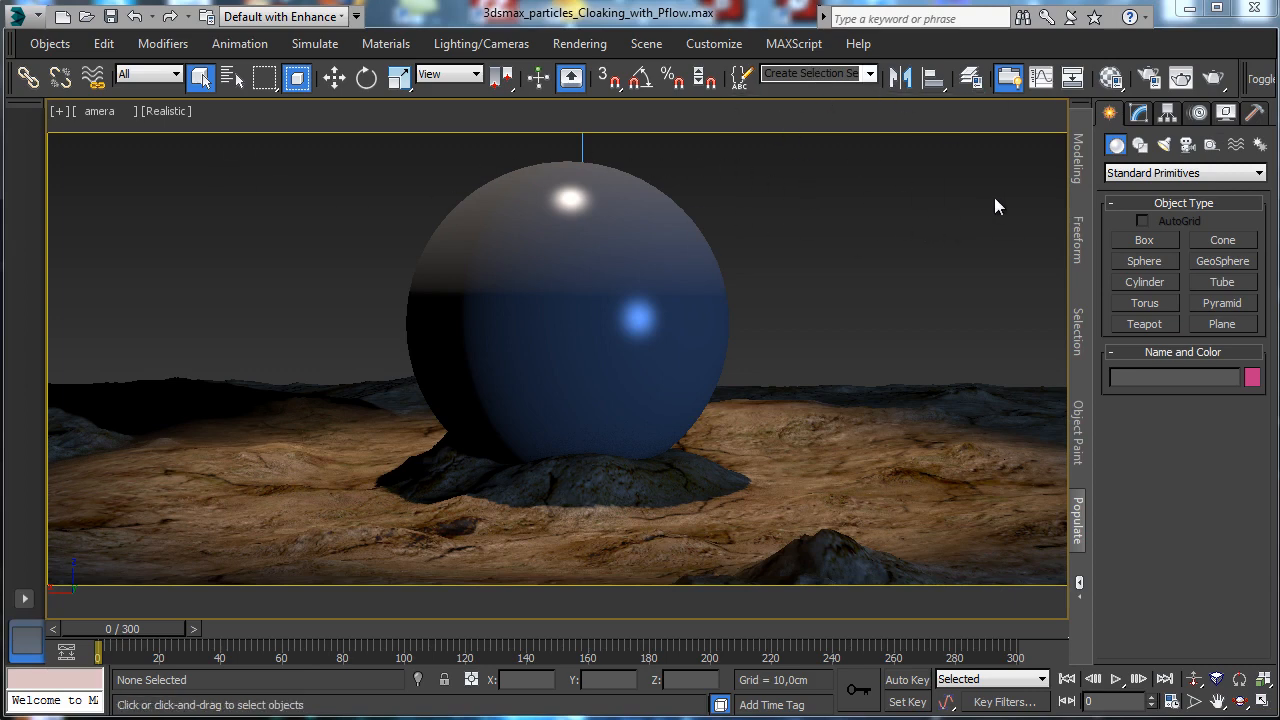
Select the robot sphere and display its Metal sphere material in the Material Editor.
{"action": "left_click", "coordinate": [651, 216]}
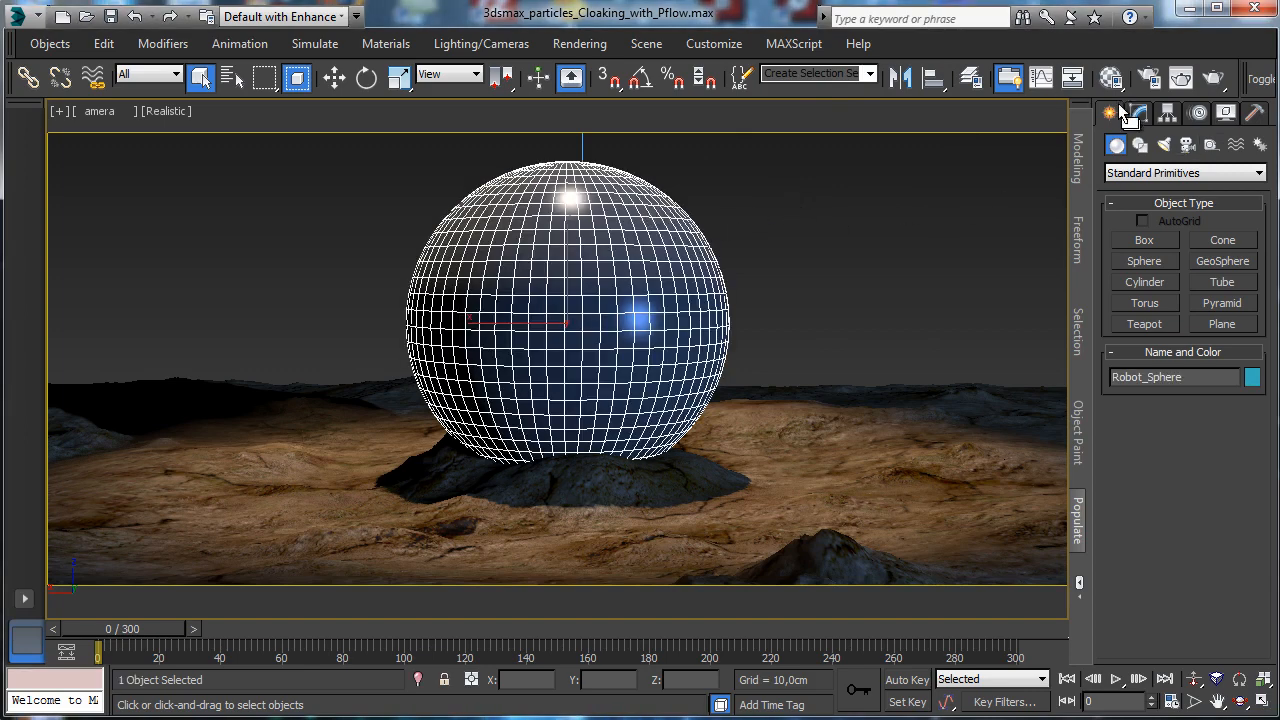
{"action": "left_click_drag", "start_coordinate": [146, 626], "coordinate": [27, 612]}
{"action": "key", "text": "q"}
{"action": "left_click", "coordinate": [1111, 78]}
{"action": "left_click_drag", "start_coordinate": [233, 49], "coordinate": [192, 40]}
{"action": "left_click", "coordinate": [155, 136]}
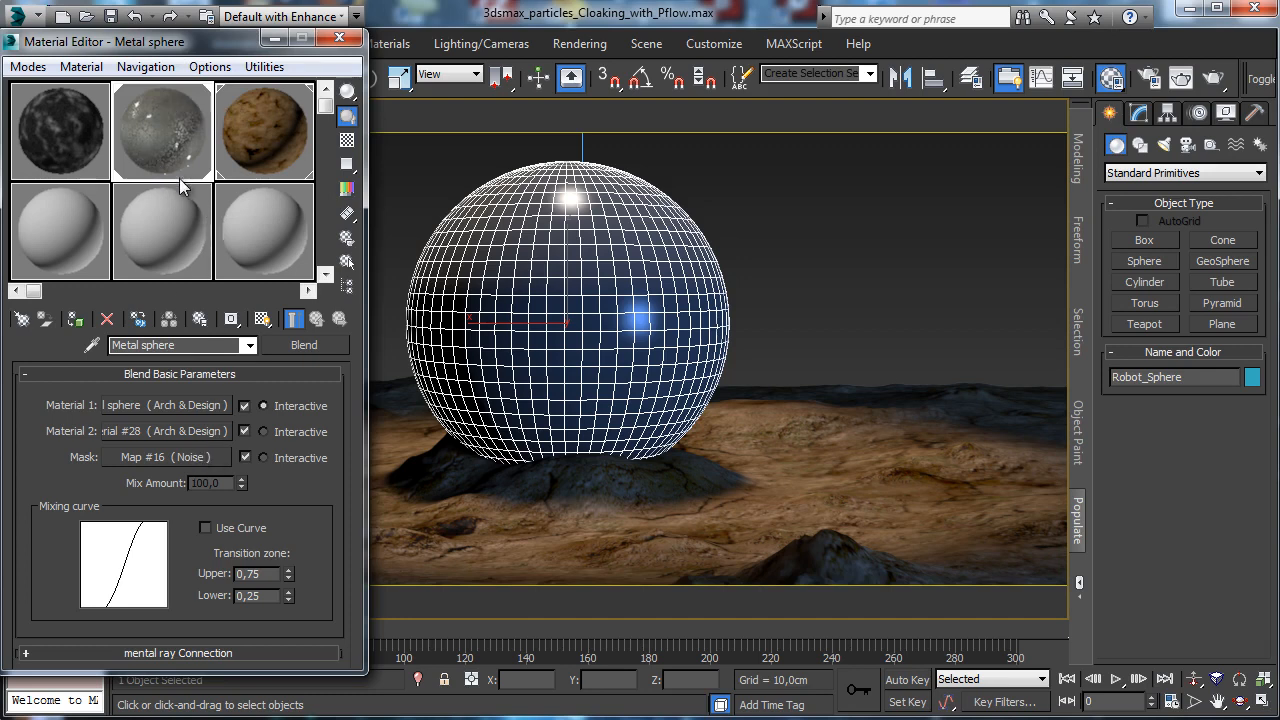
Name the first unused material slot "Appear glass sphere".
{"action": "left_click", "coordinate": [62, 236]}
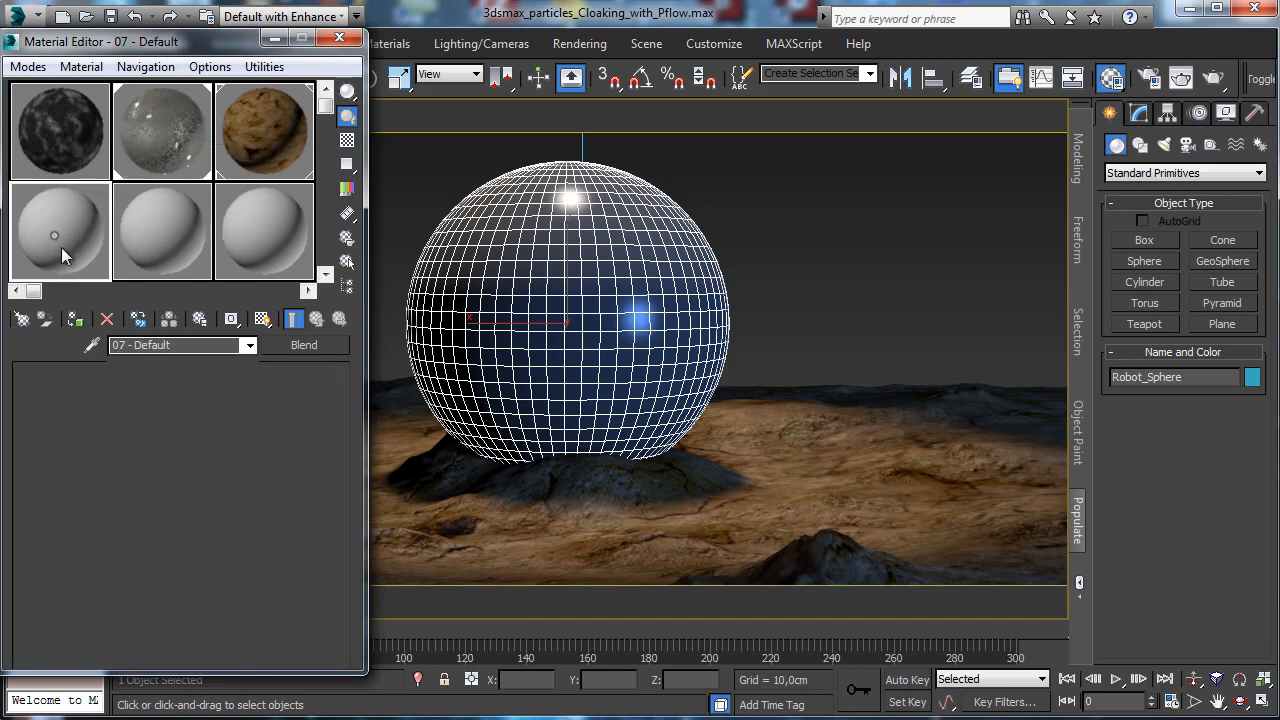
{"action": "left_click", "coordinate": [183, 345]}
{"action": "type", "text": "Ap"}
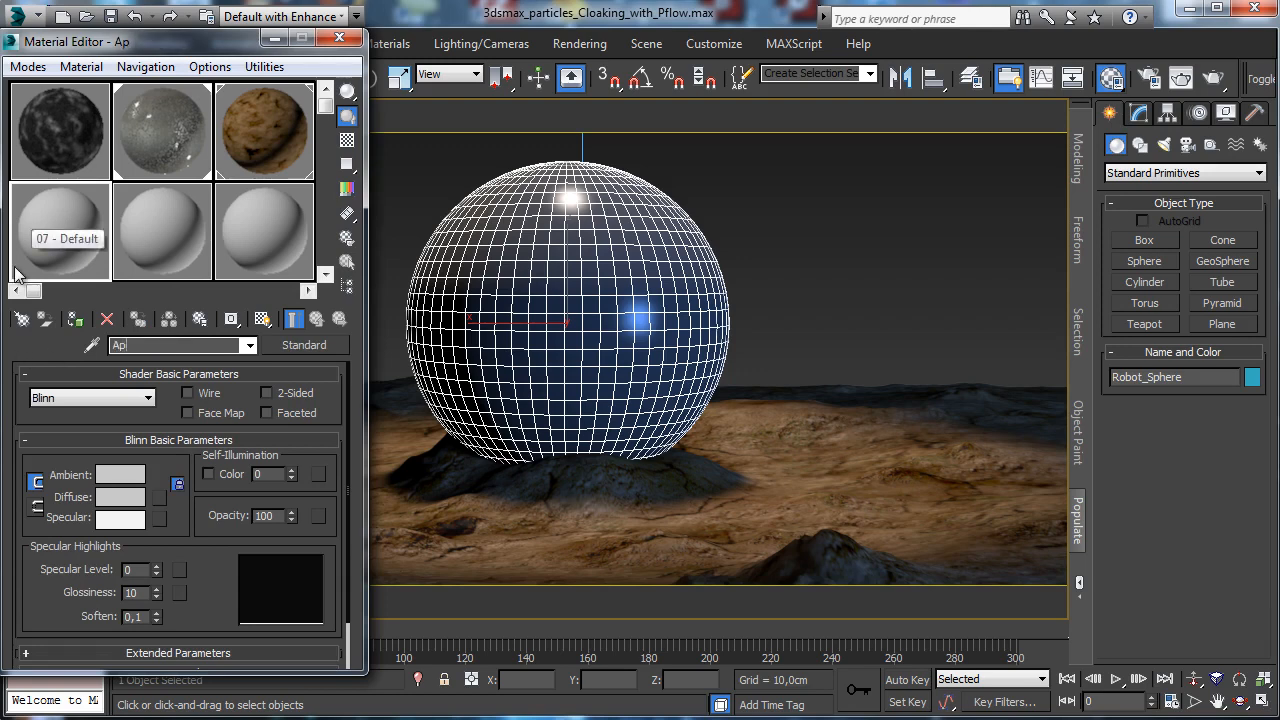
{"action": "type", "text": "pear"}
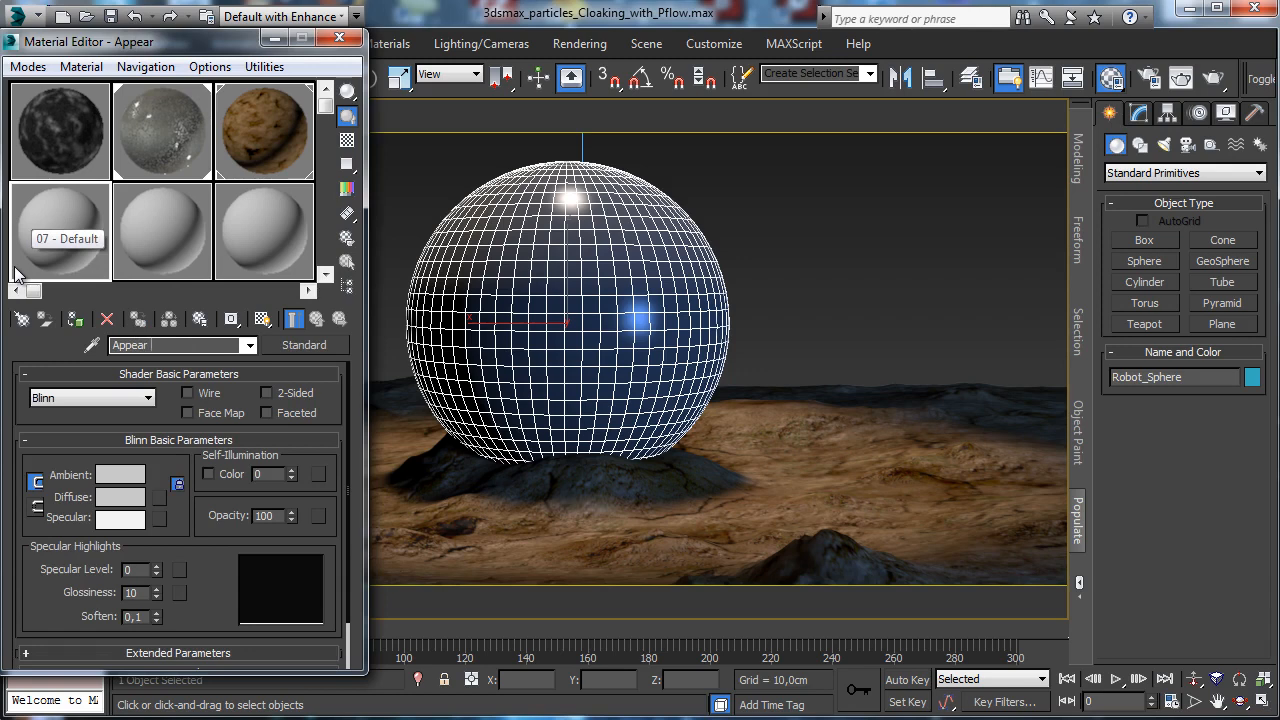
{"action": "type", "text": " glass"}
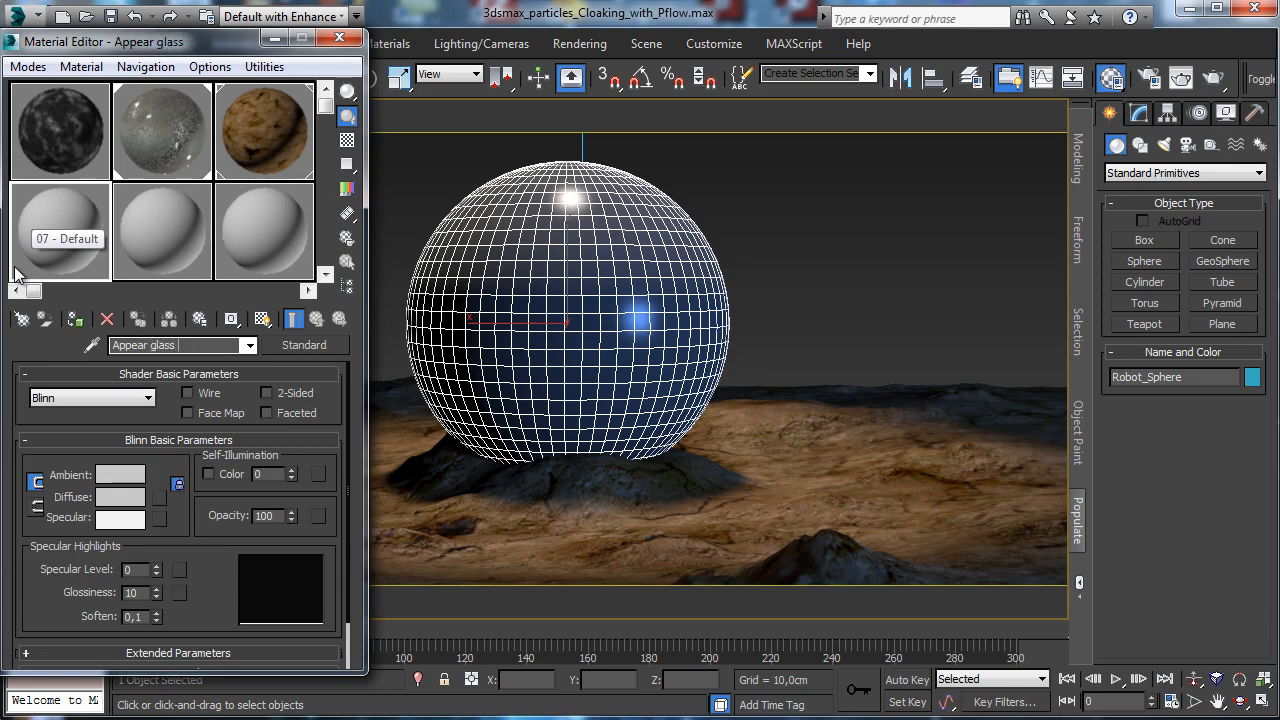
{"action": "type", "text": " sphere"}
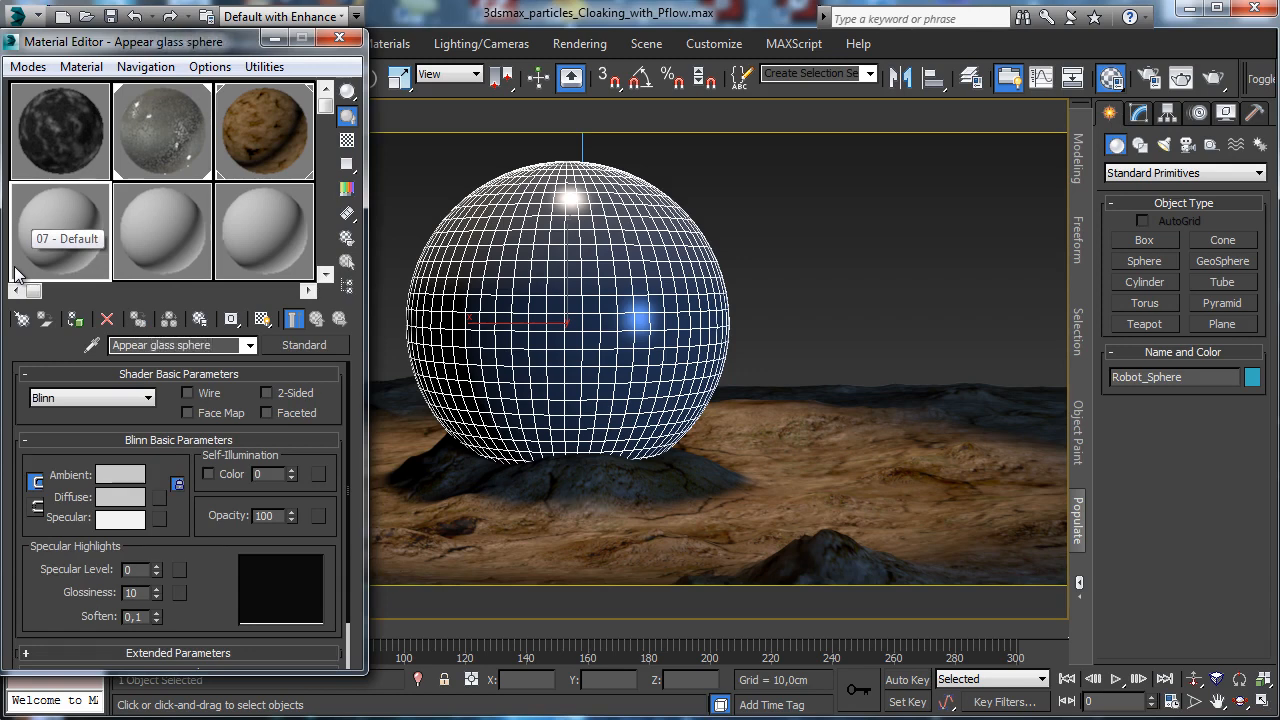
Convert Appear glass sphere to a Blend material, discarding the old material, and assign it to the selected sphere.
{"action": "left_click", "coordinate": [312, 348]}
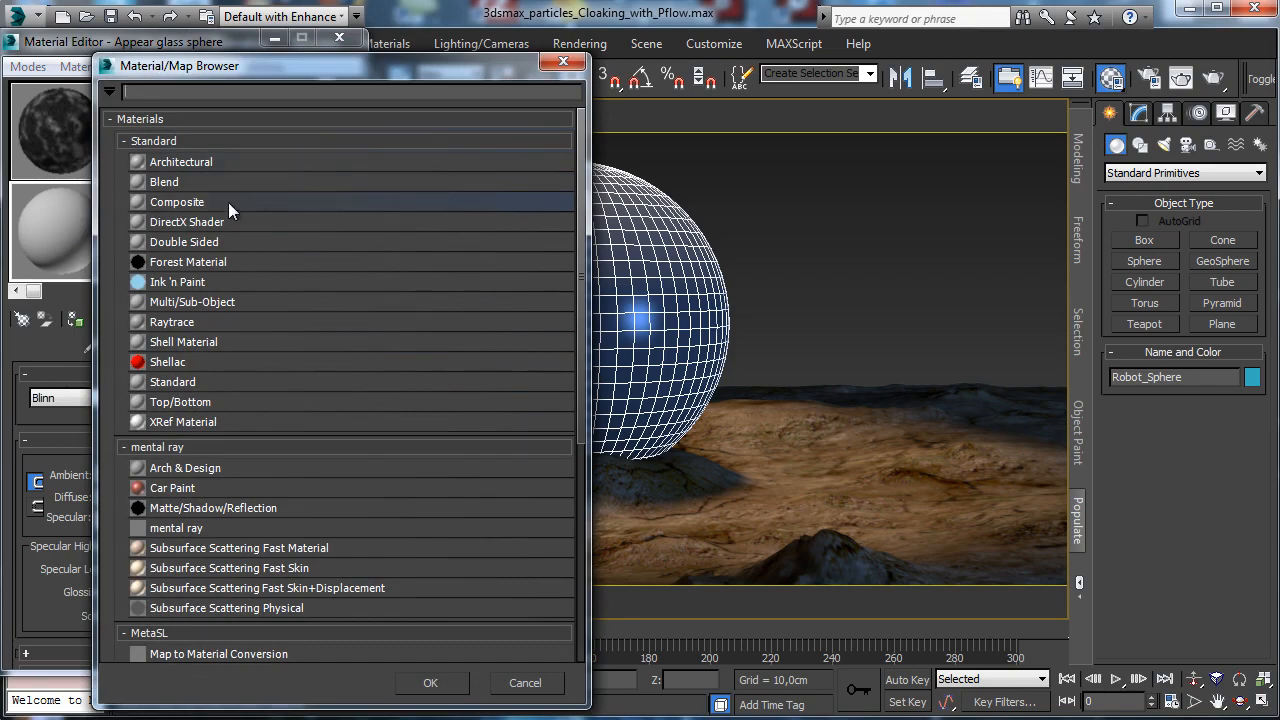
{"action": "double_click", "coordinate": [197, 185]}
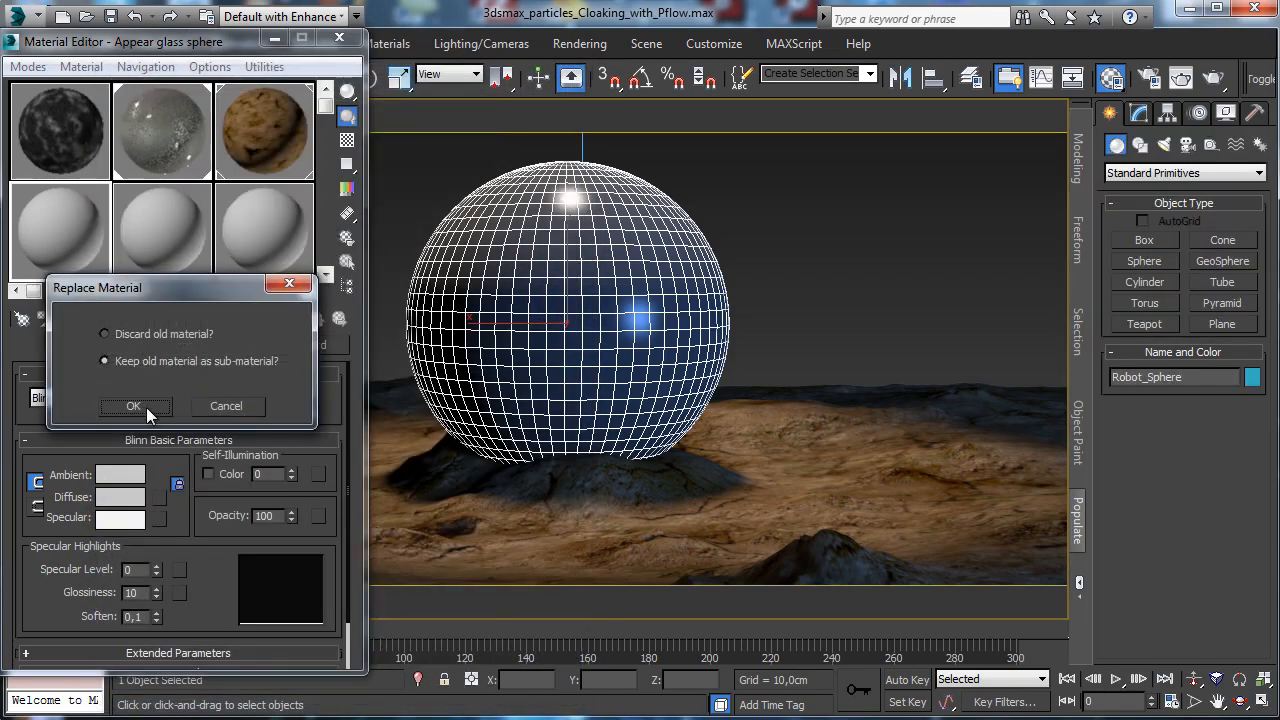
{"action": "left_click", "coordinate": [147, 333]}
{"action": "left_click", "coordinate": [133, 405]}
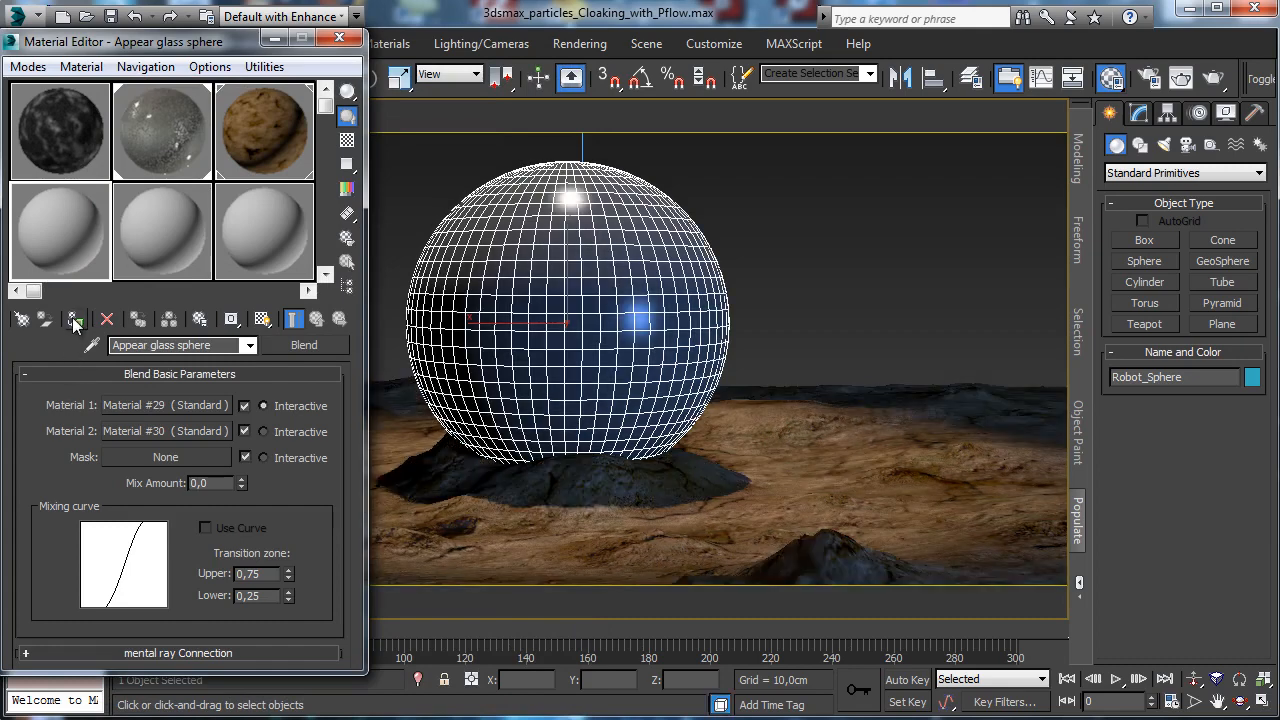
{"action": "left_click", "coordinate": [75, 318]}
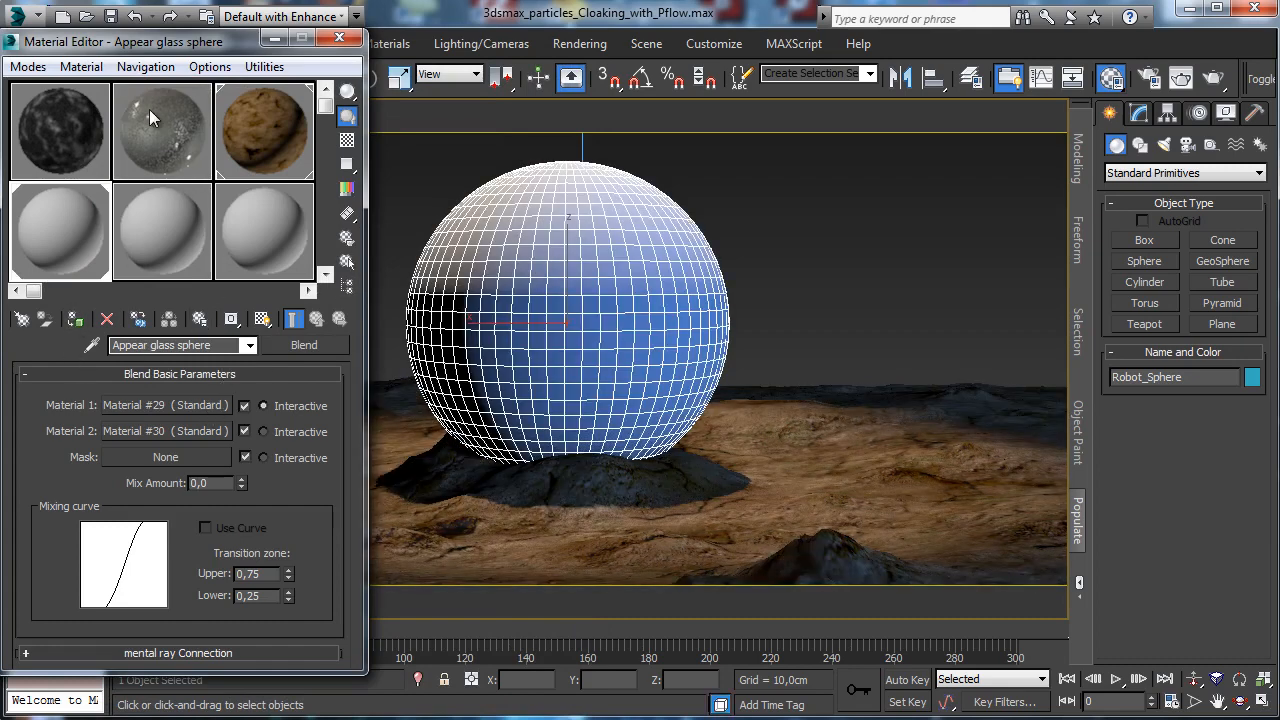
Rename the second sub-material of the Metal sphere blend as "Glass".
{"action": "left_click", "coordinate": [149, 117]}
{"action": "right_click", "coordinate": [163, 430]}
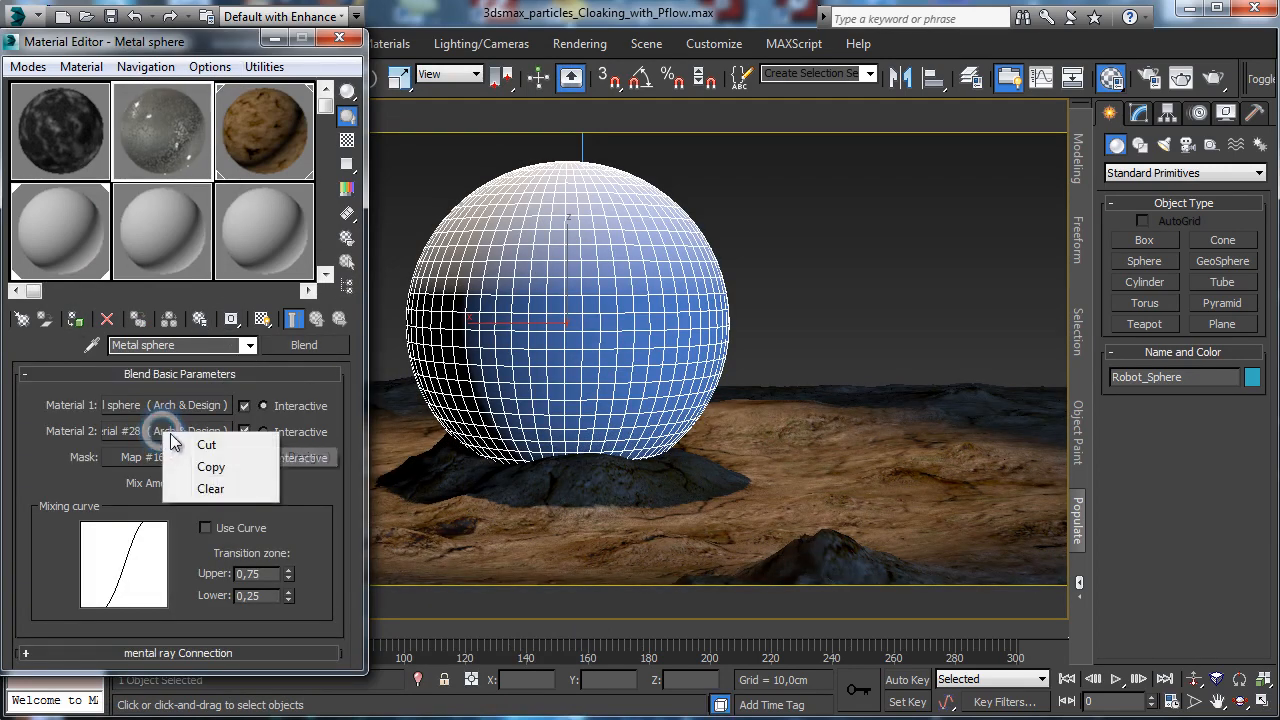
{"action": "left_click", "coordinate": [140, 431]}
{"action": "left_click", "coordinate": [186, 347]}
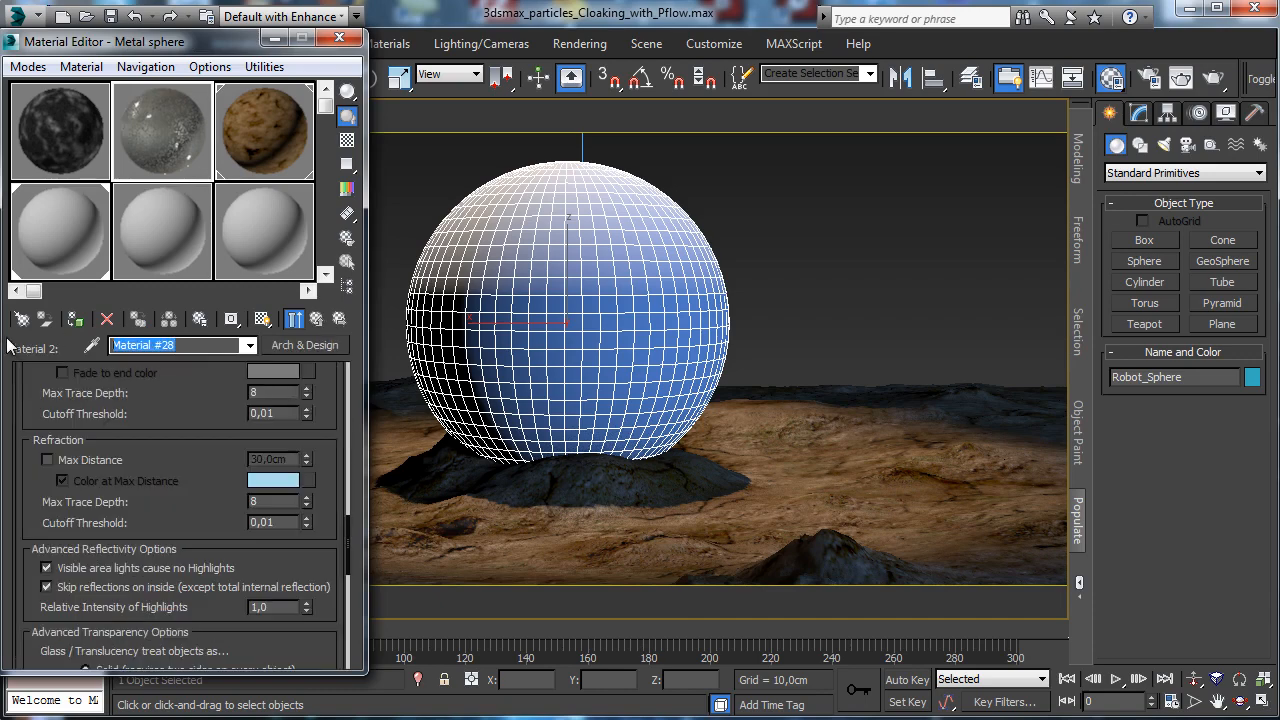
{"action": "type", "text": "Glass"}
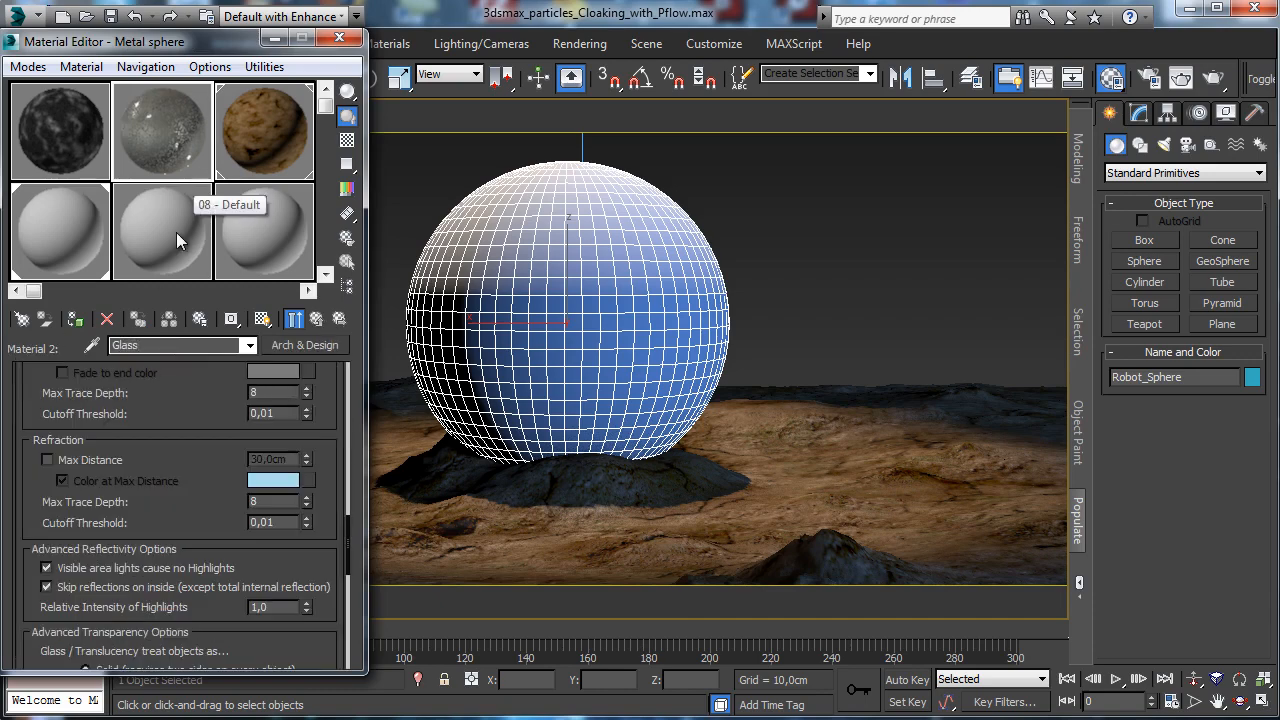
Paste the Glass material as an instance into the Appear glass sphere blend and swap it into the Material 2 slot.
{"action": "right_click", "coordinate": [333, 346]}
{"action": "left_click", "coordinate": [375, 381]}
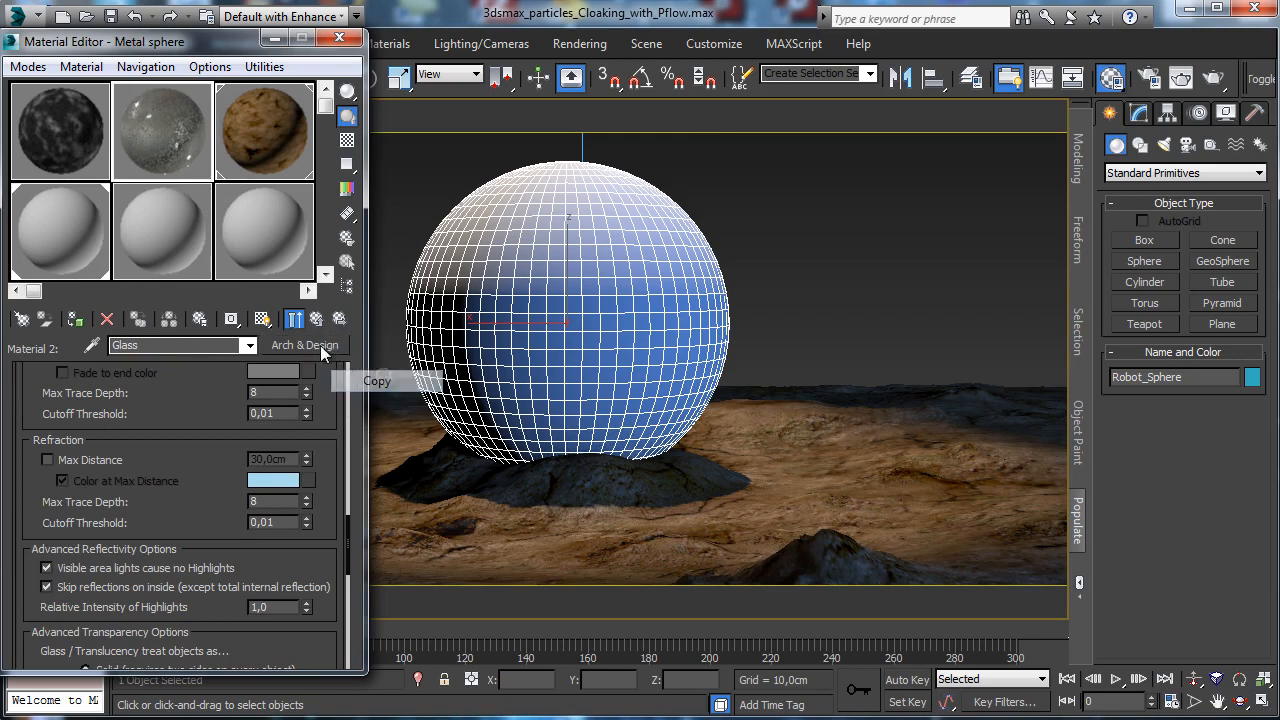
{"action": "left_click", "coordinate": [63, 258]}
{"action": "right_click", "coordinate": [200, 401]}
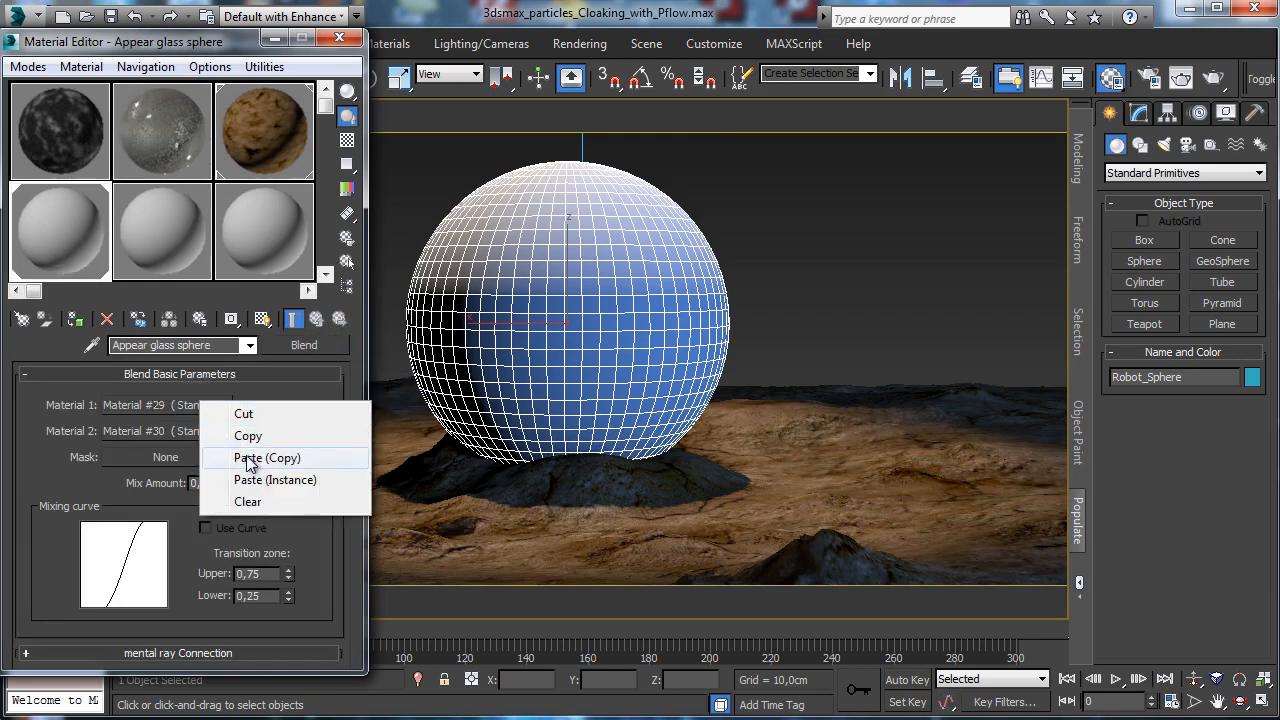
{"action": "left_click", "coordinate": [255, 479]}
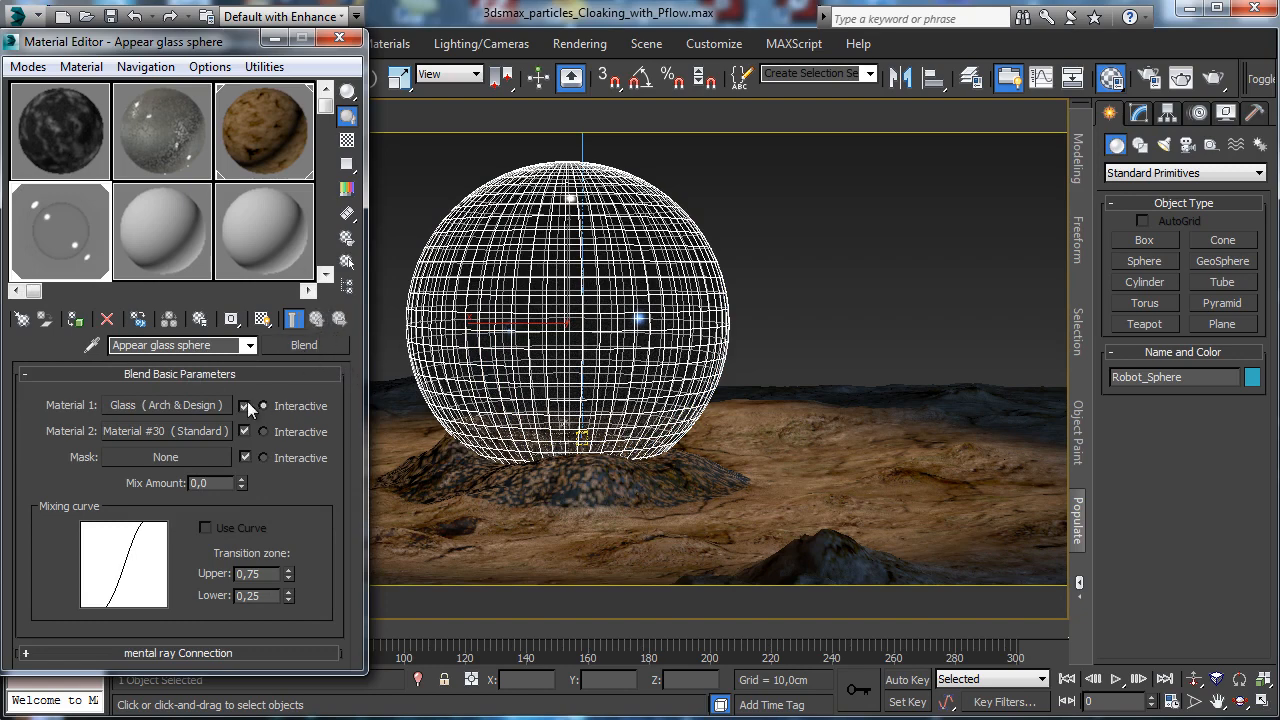
{"action": "left_click_drag", "start_coordinate": [187, 436], "coordinate": [187, 437]}
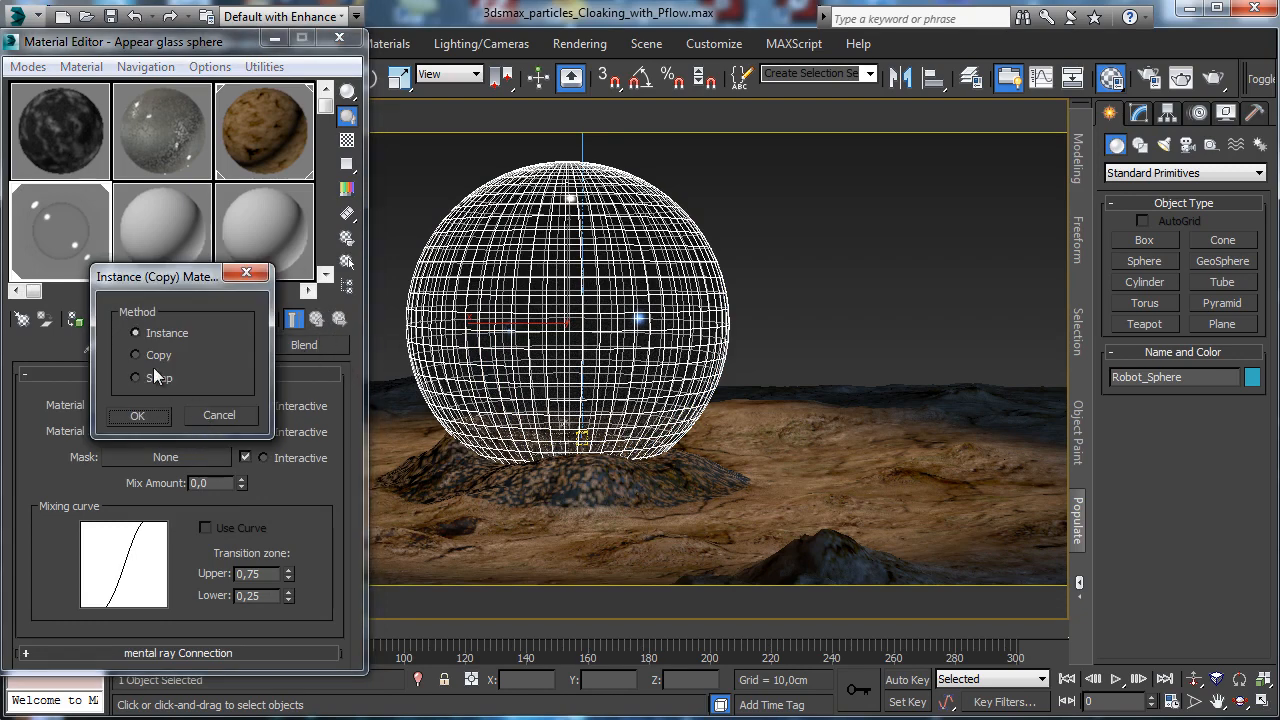
{"action": "left_click", "coordinate": [137, 415]}
Change the blend's Material 1 to Arch & Design and make its diffuse color black.
{"action": "left_click", "coordinate": [187, 405]}
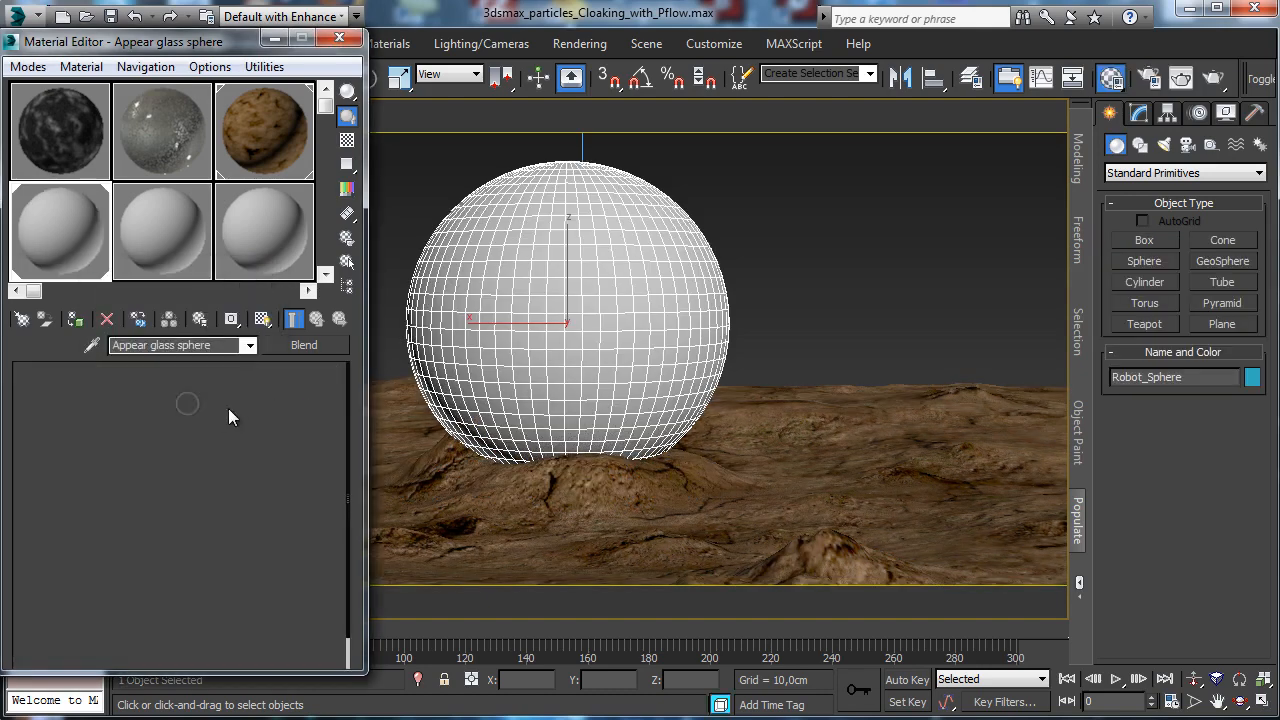
{"action": "left_click", "coordinate": [330, 344]}
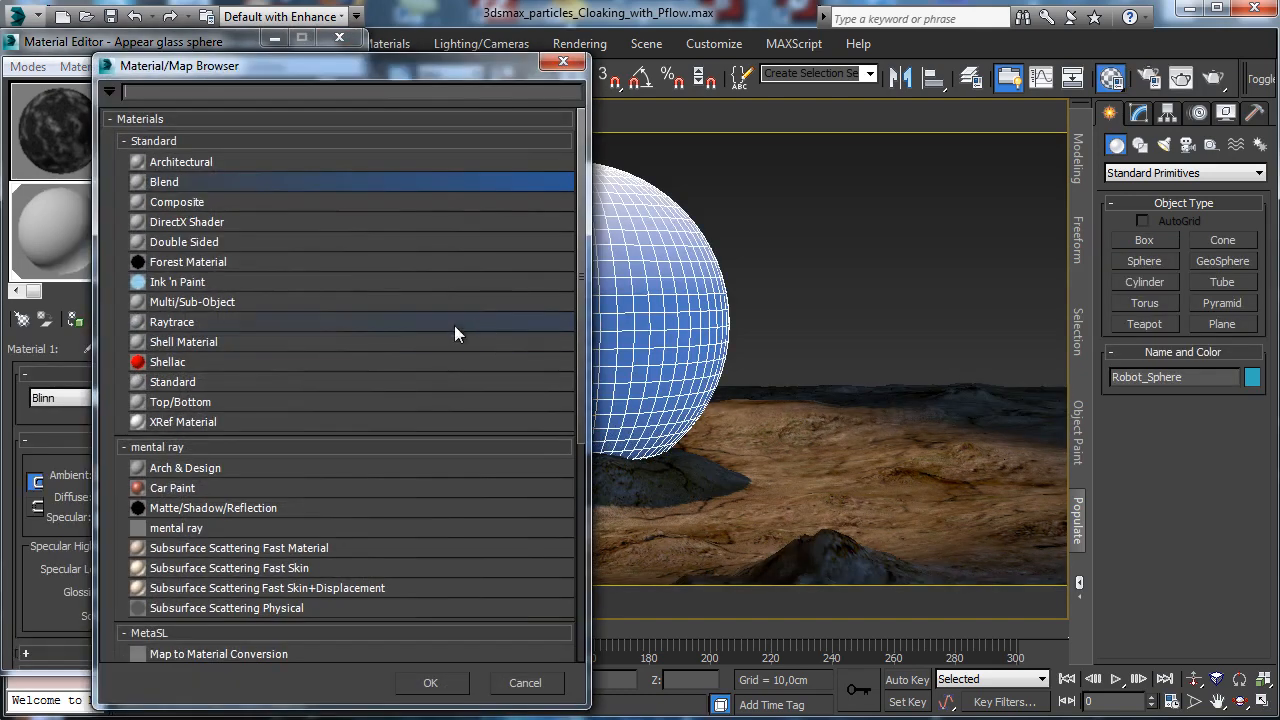
{"action": "double_click", "coordinate": [211, 469]}
{"action": "left_click", "coordinate": [286, 500]}
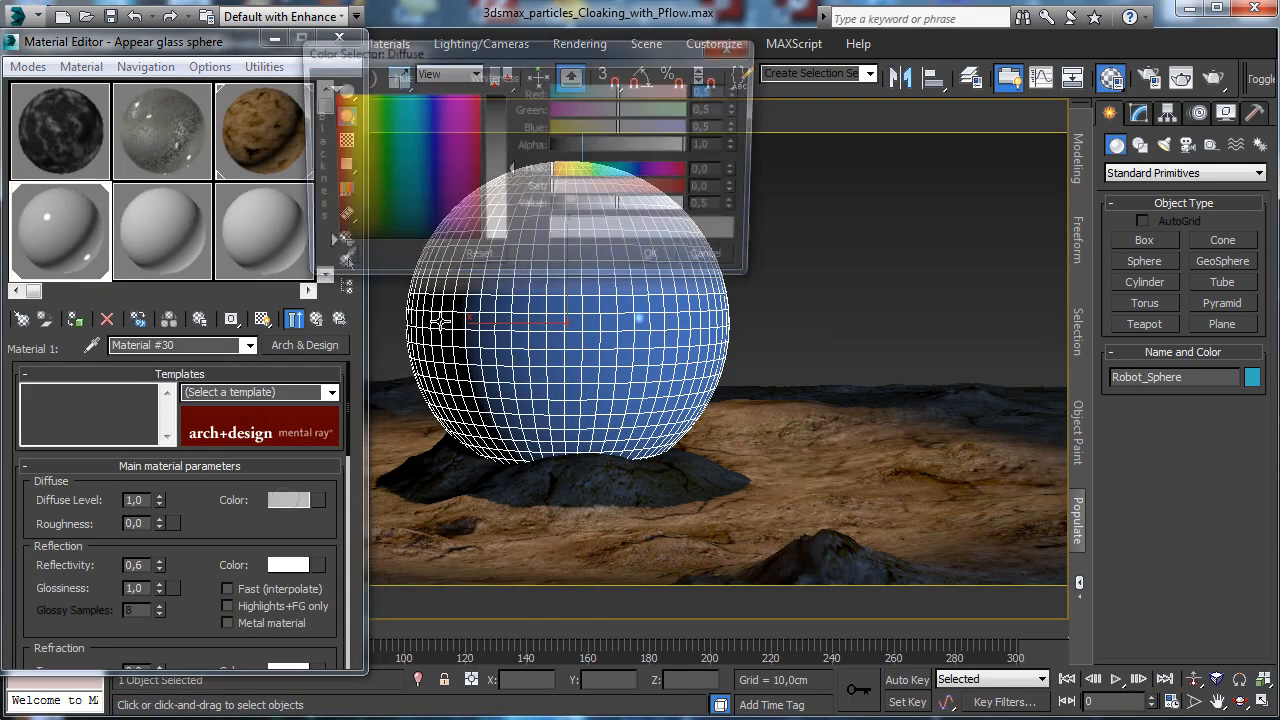
{"action": "left_click_drag", "start_coordinate": [599, 205], "coordinate": [553, 215]}
{"action": "left_click", "coordinate": [658, 261]}
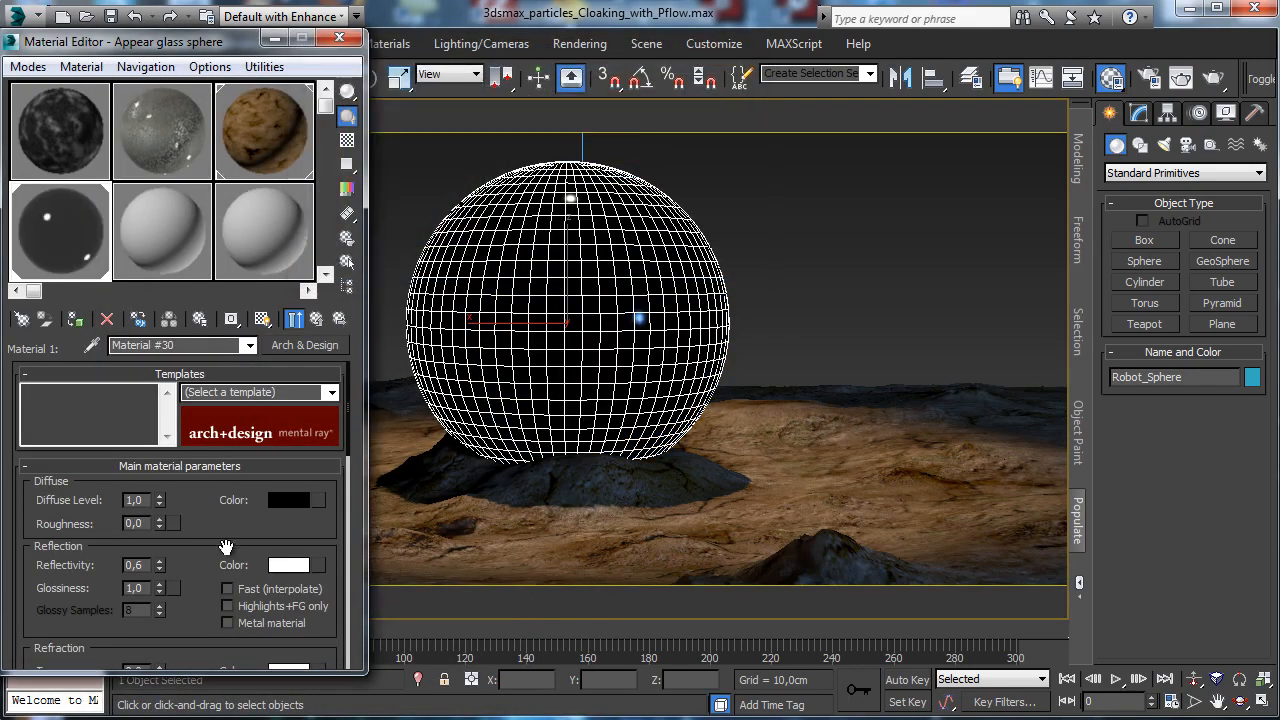
Set Material 1's reflectivity to 0, transparency to 1 and index of refraction to 1 so it is fully invisible.
{"action": "right_click", "coordinate": [159, 566]}
{"action": "scroll", "coordinate": [200, 543], "scroll_direction": "down", "scroll_amount": 5}
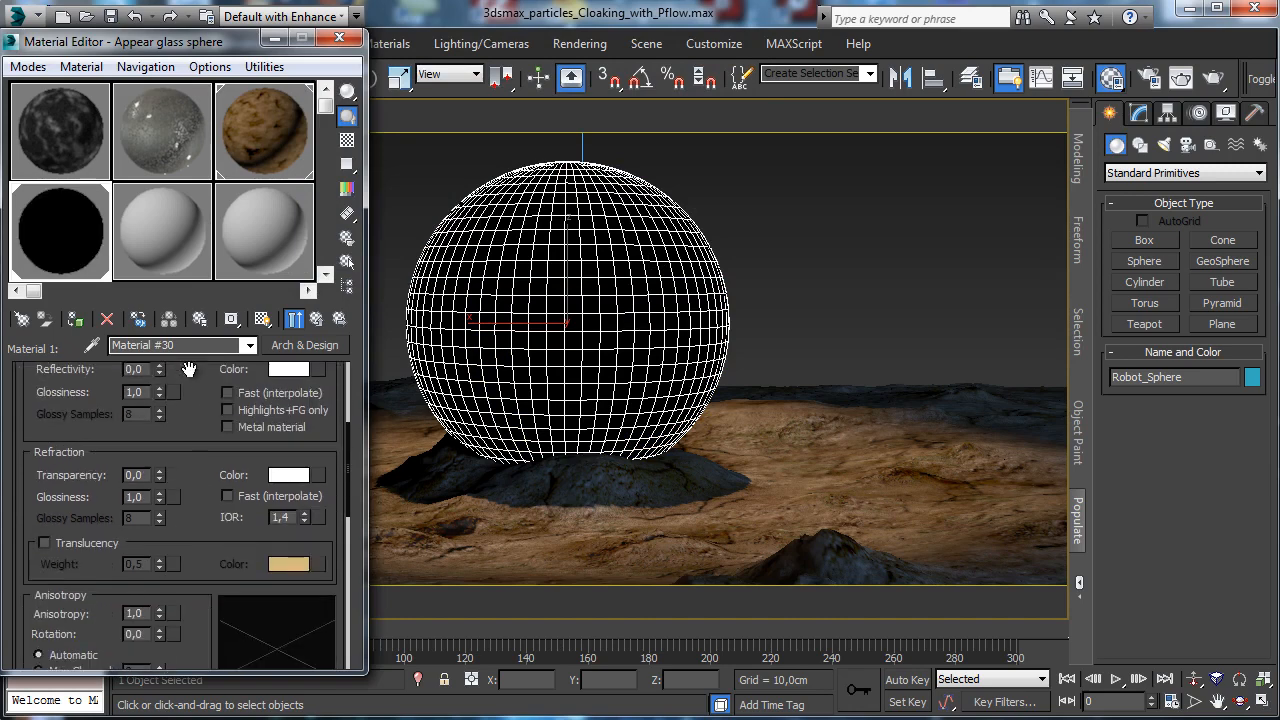
{"action": "left_click_drag", "start_coordinate": [159, 424], "coordinate": [183, 133]}
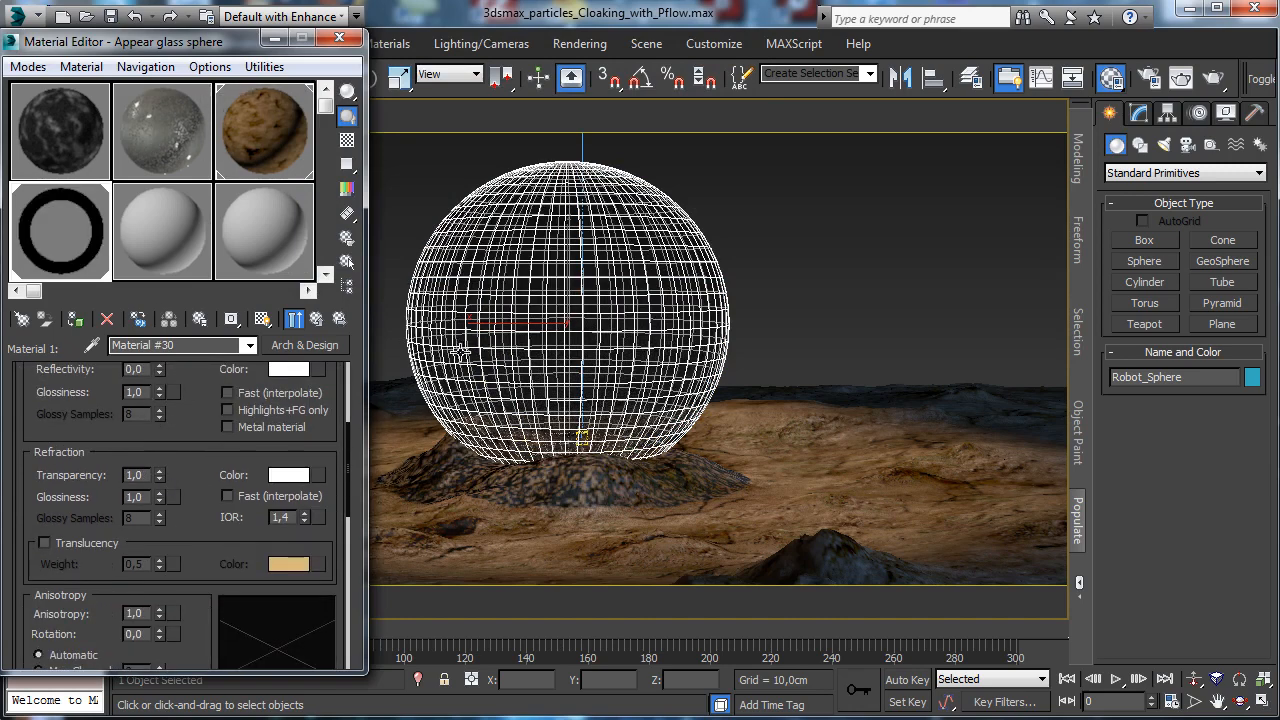
{"action": "double_click", "coordinate": [296, 519]}
{"action": "type", "text": "1"}
{"action": "key", "text": "Return"}
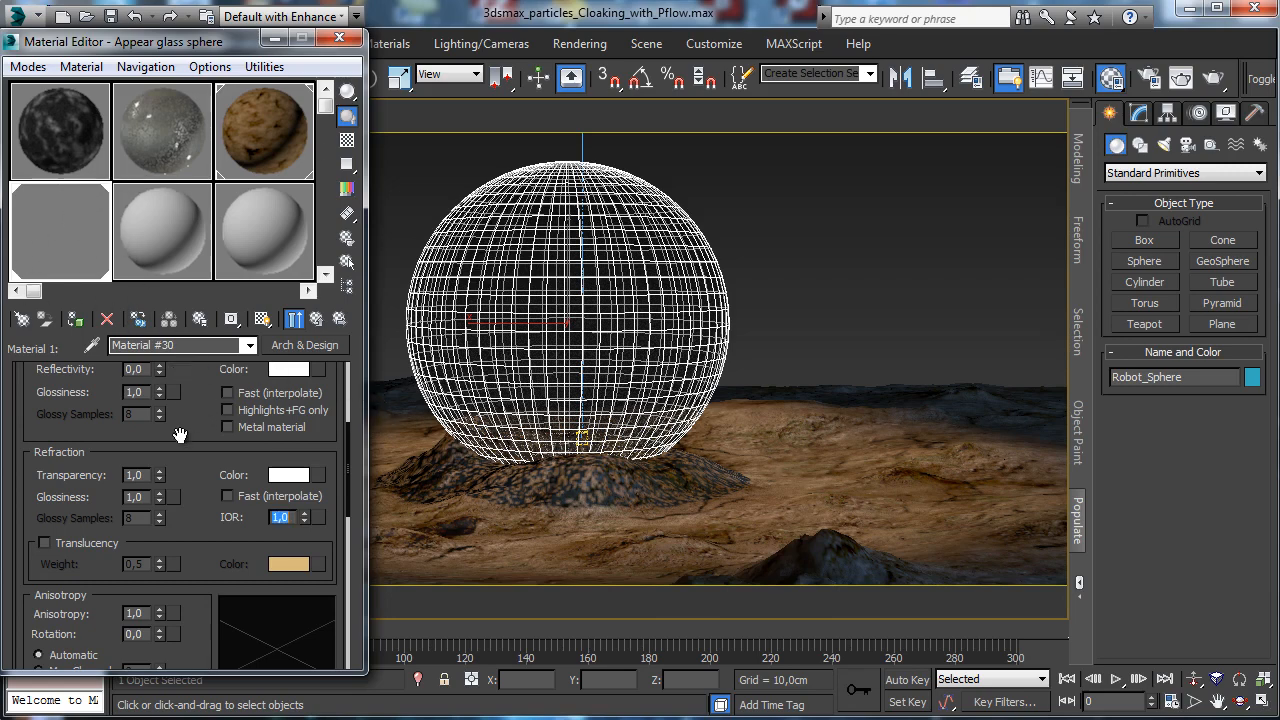
{"action": "scroll", "coordinate": [180, 434], "scroll_direction": "down", "scroll_amount": 5}
{"action": "scroll", "coordinate": [230, 400], "scroll_direction": "up", "scroll_amount": 8}
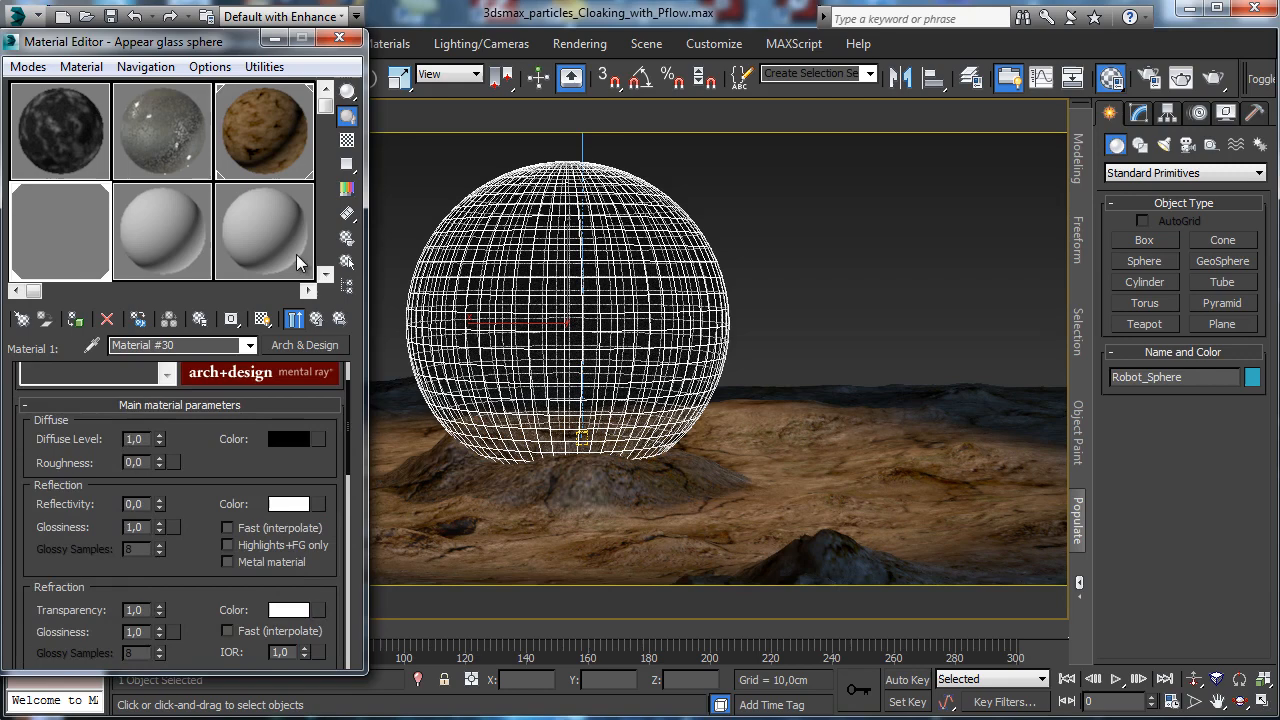
Test the Appear glass sphere blend by raising its mix amount, and reset the amount to 0.
{"action": "left_click", "coordinate": [317, 320]}
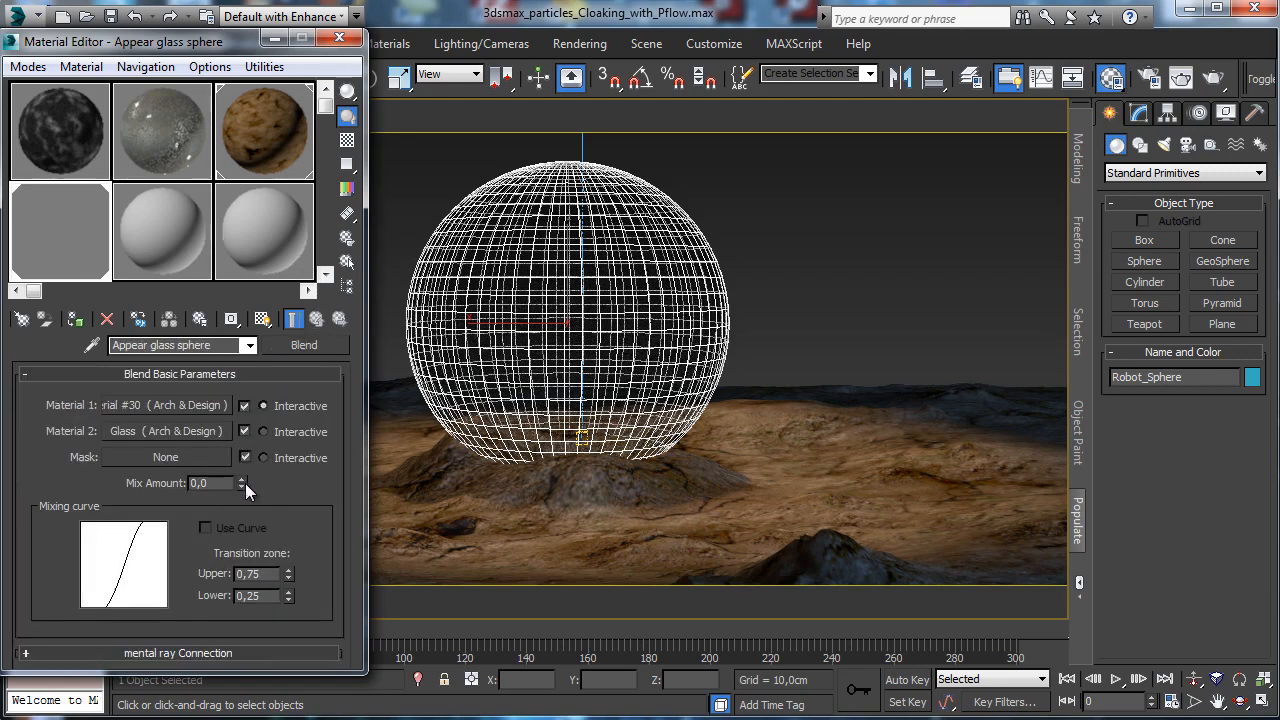
{"action": "left_click_drag", "start_coordinate": [245, 483], "coordinate": [217, 488]}
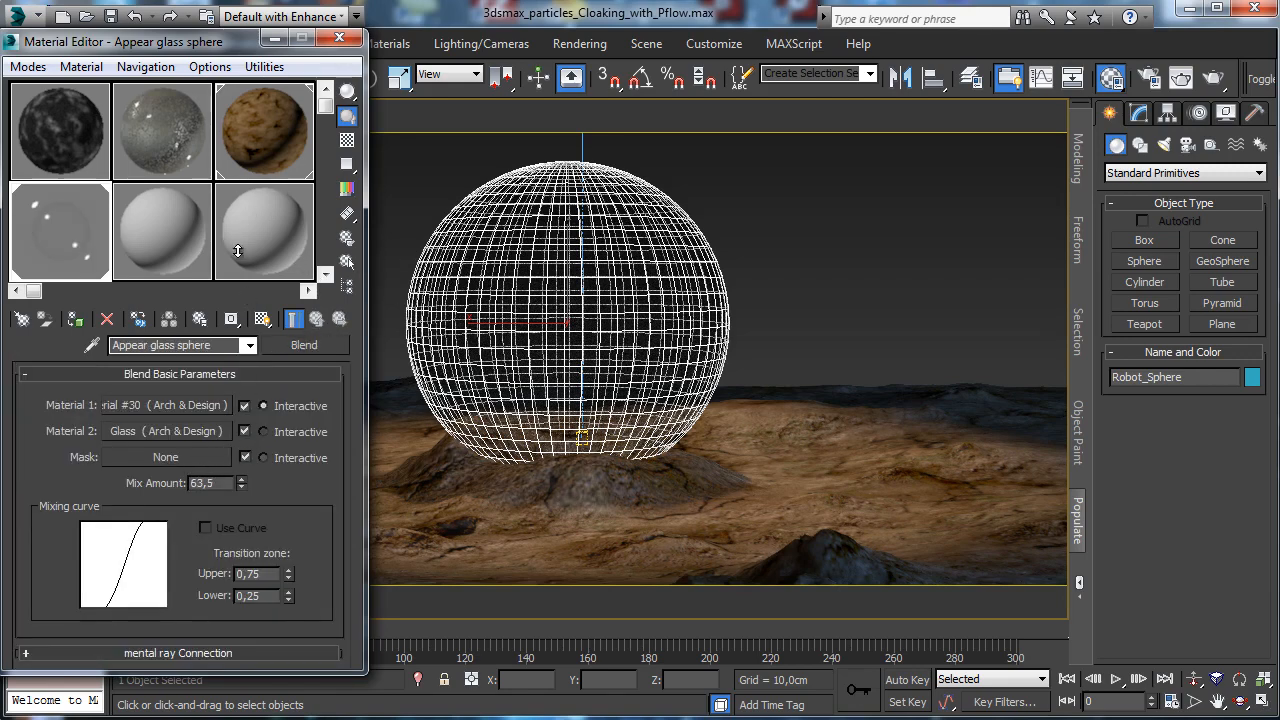
{"action": "right_click", "coordinate": [243, 485]}
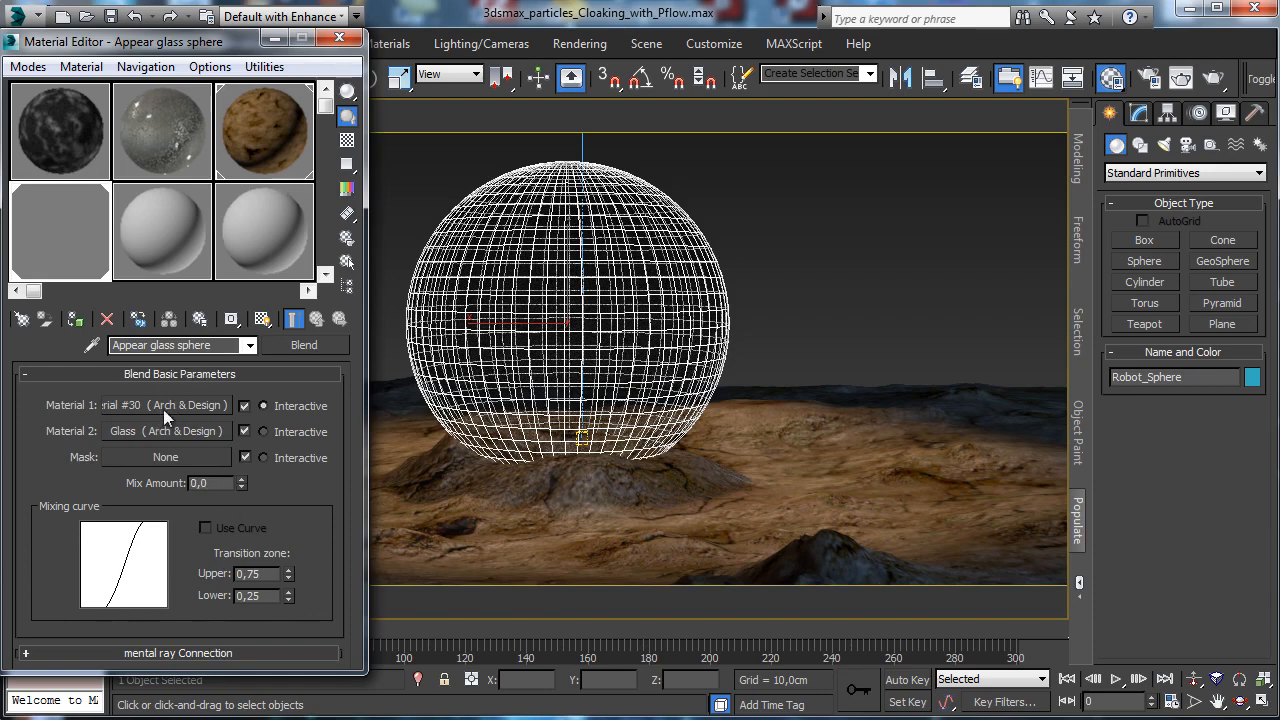
Open the render settings beside the Material Editor and disable the displacement map of the Terrain material.
{"action": "left_click", "coordinate": [1149, 78]}
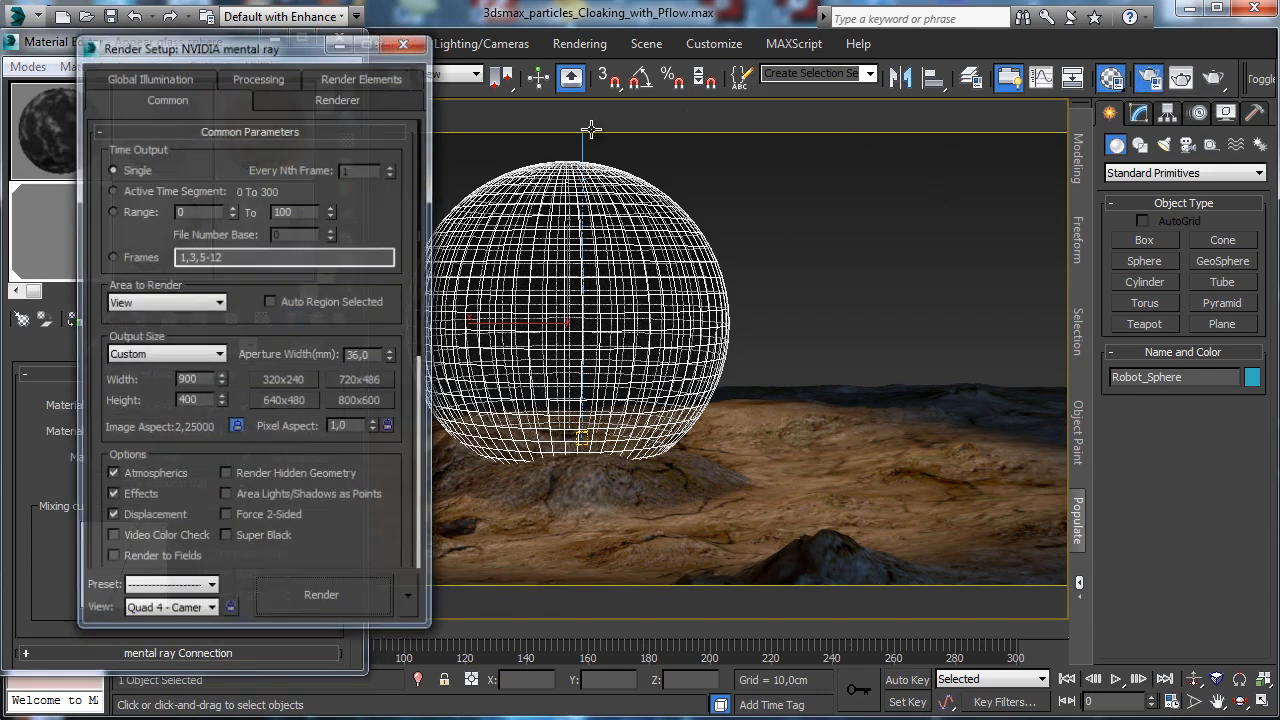
{"action": "left_click_drag", "start_coordinate": [272, 51], "coordinate": [820, 72]}
{"action": "left_click", "coordinate": [269, 116]}
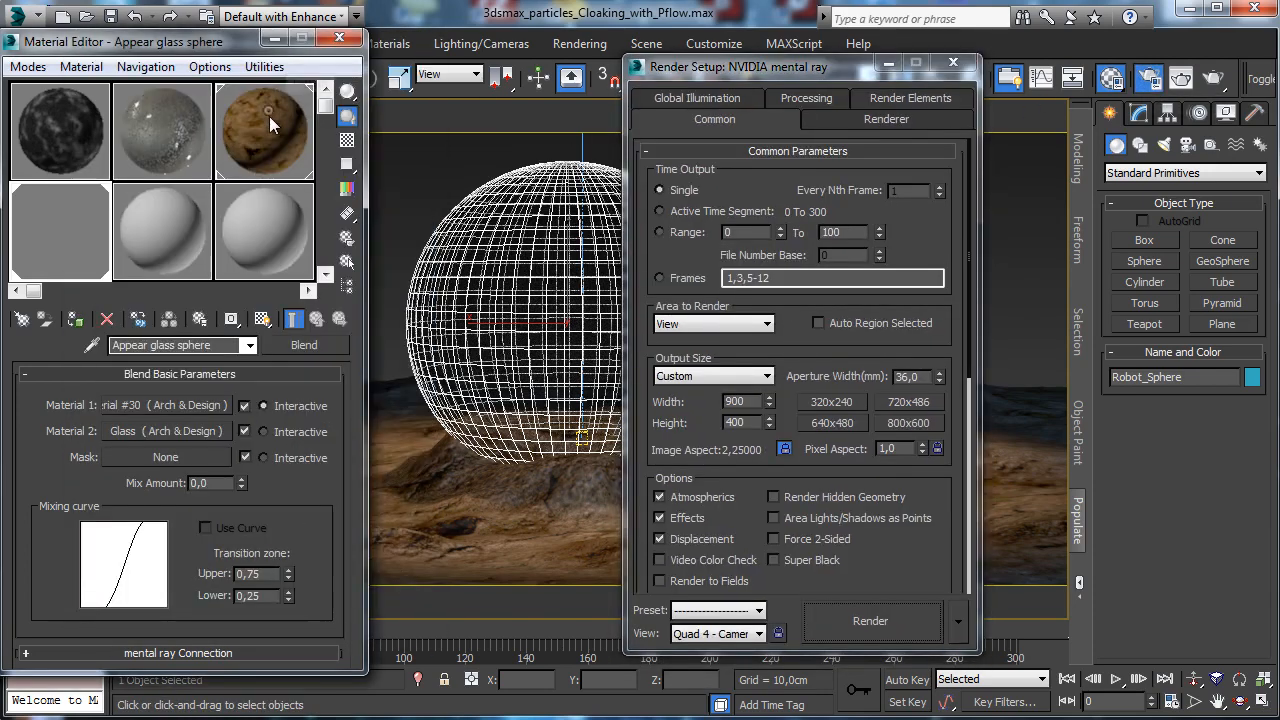
{"action": "left_click", "coordinate": [40, 517]}
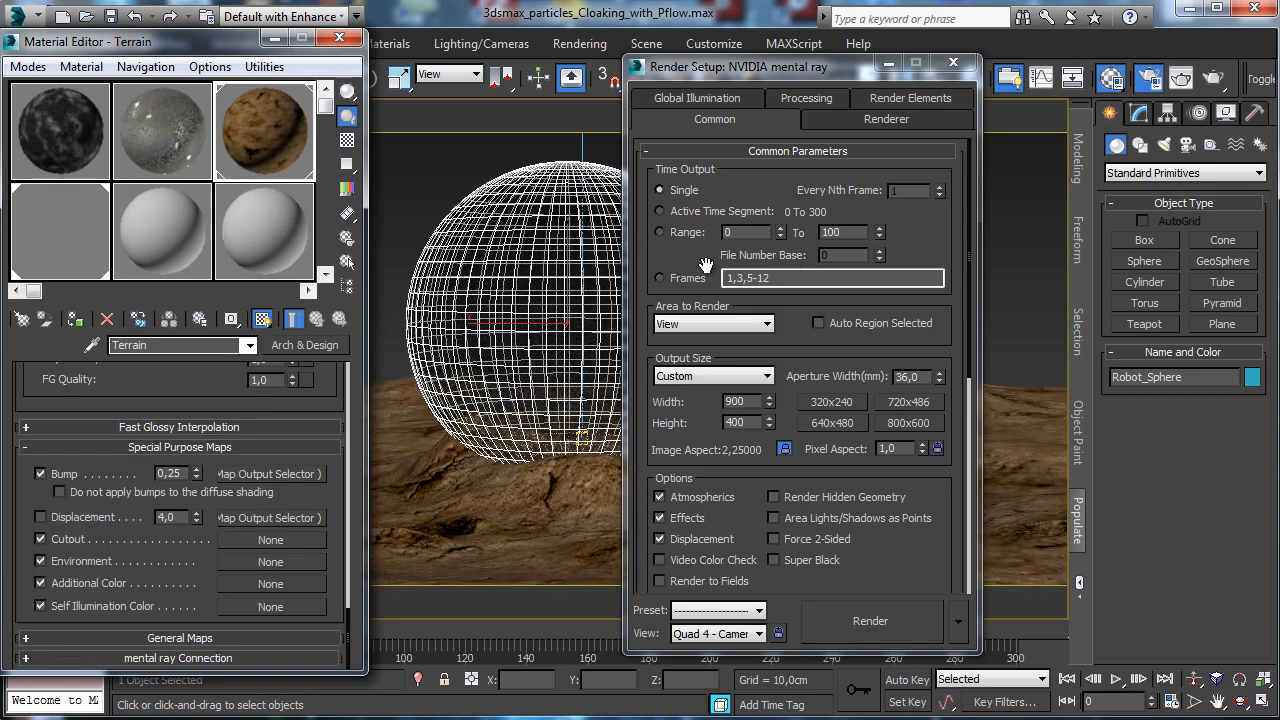
Set the render output width to 600.
{"action": "double_click", "coordinate": [735, 401]}
{"action": "type", "text": "600"}
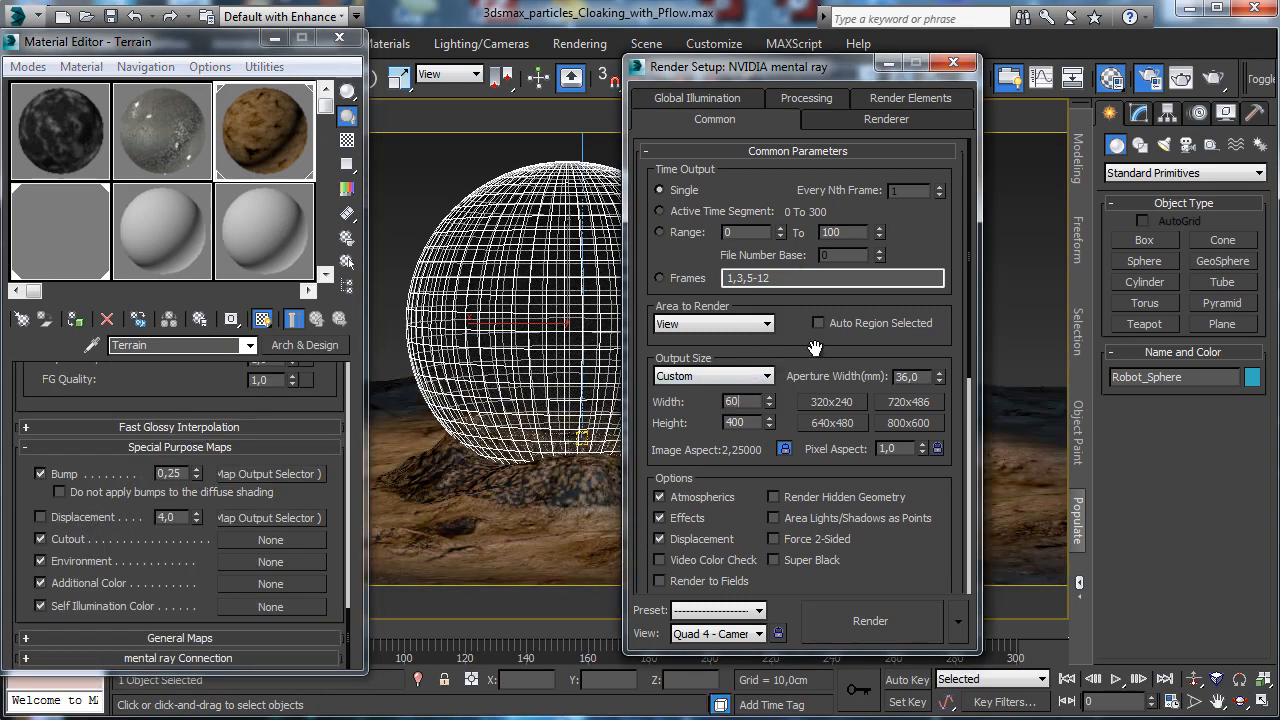
{"action": "key", "text": "Return"}
Lower the renderer's maximum samples per pixel to 1/4.
{"action": "left_click", "coordinate": [834, 121]}
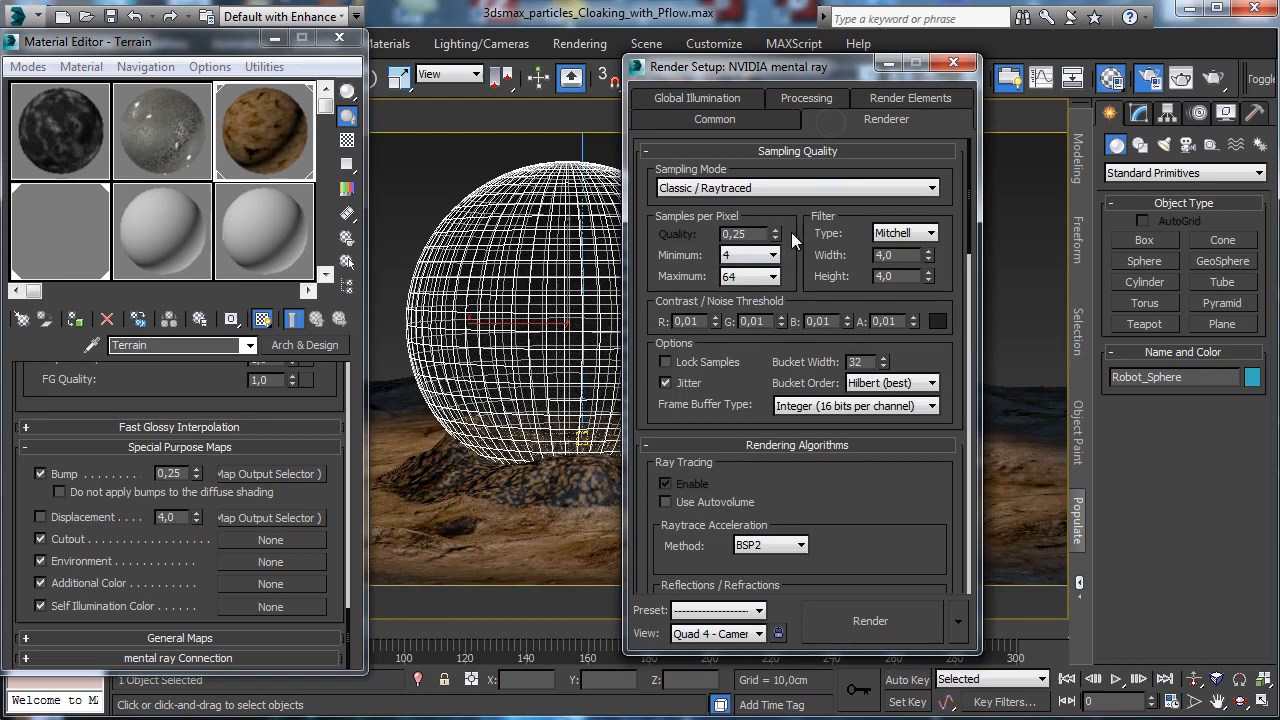
{"action": "left_click", "coordinate": [757, 277]}
{"action": "left_click", "coordinate": [748, 322]}
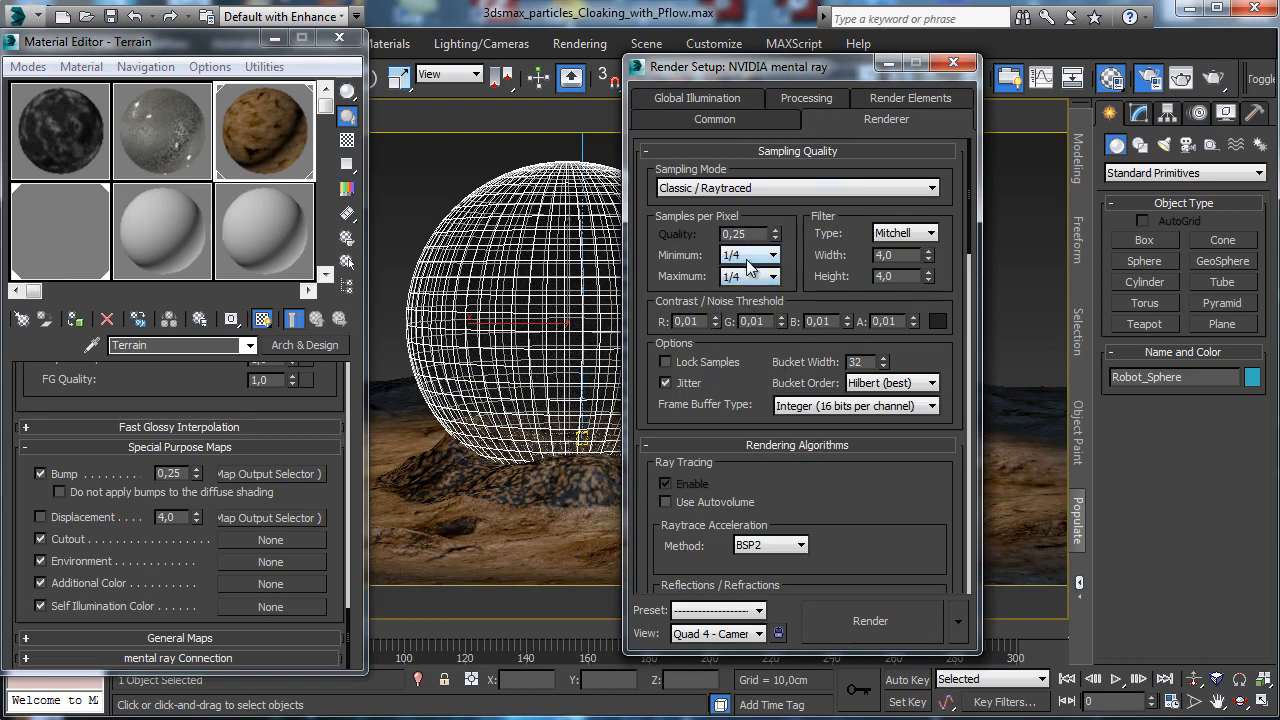
Set the renderer's maximum samples per pixel to 4 and the Final Gather precision preset to Draft.
{"action": "left_click", "coordinate": [757, 277]}
{"action": "left_click", "coordinate": [743, 347]}
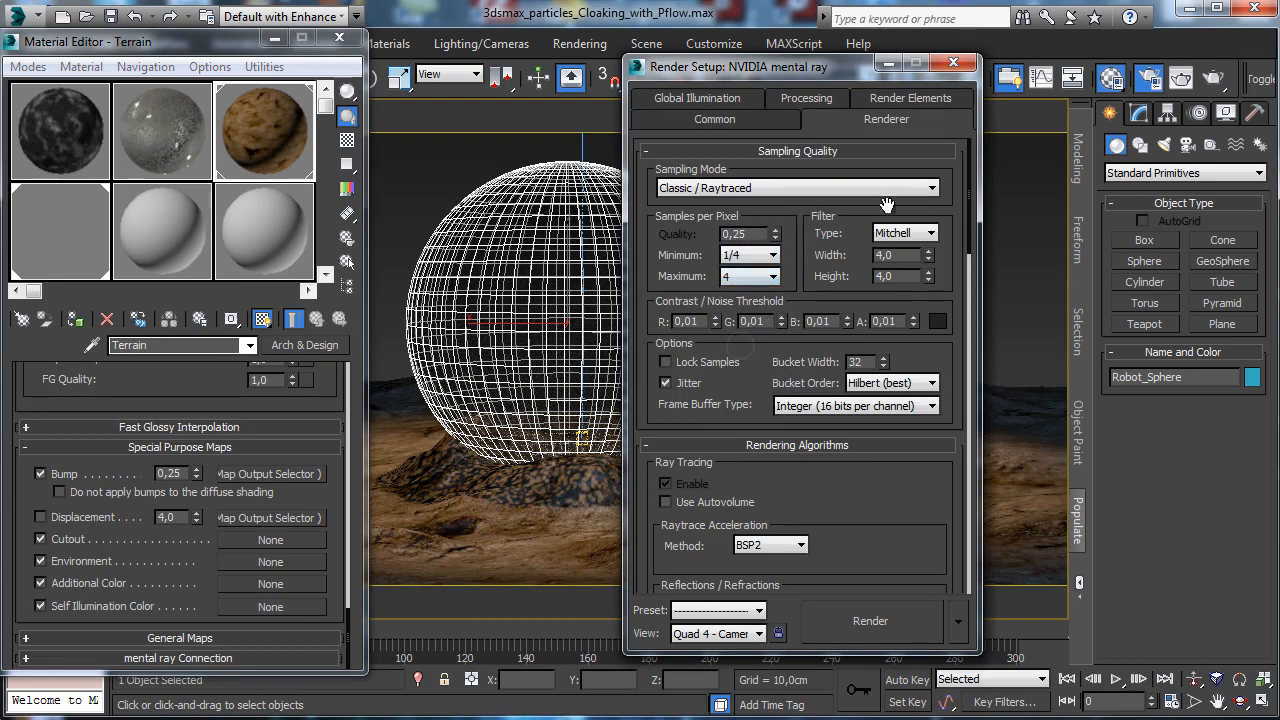
{"action": "left_click", "coordinate": [720, 99]}
{"action": "left_click_drag", "start_coordinate": [737, 378], "coordinate": [643, 392]}
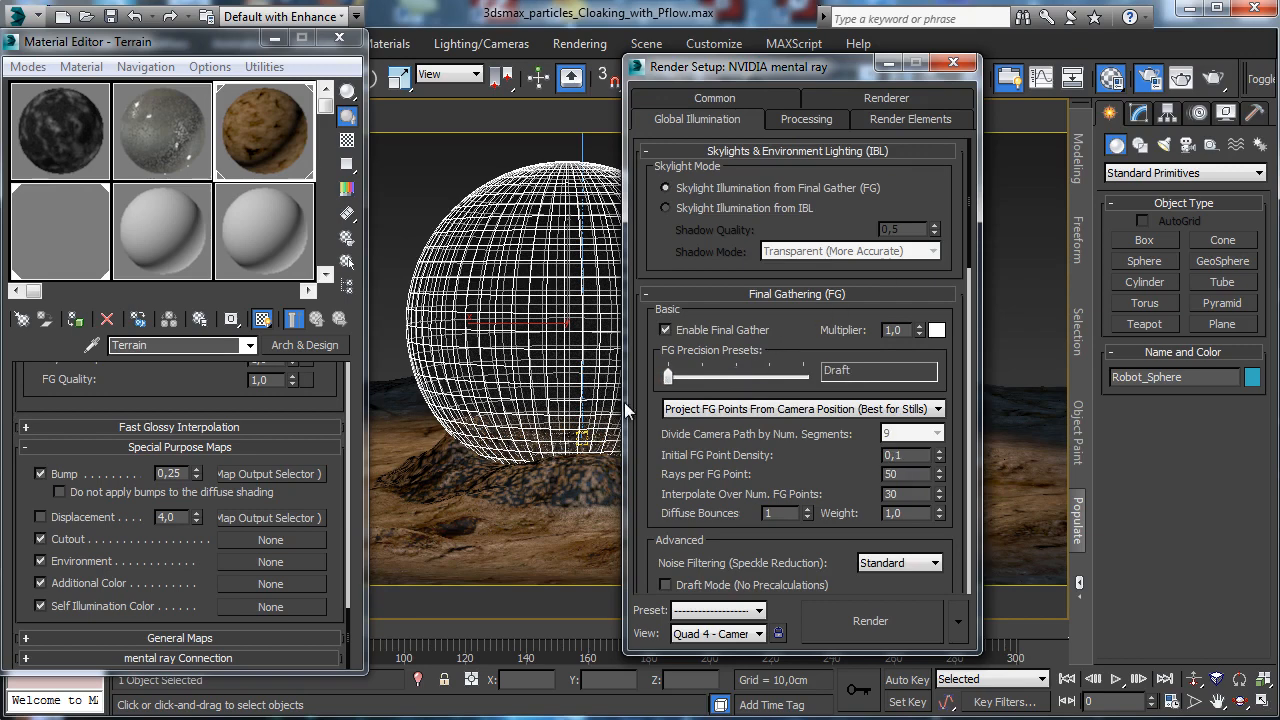
Render a test frame of the camera view and close the Material Editor.
{"action": "left_click", "coordinate": [870, 621]}
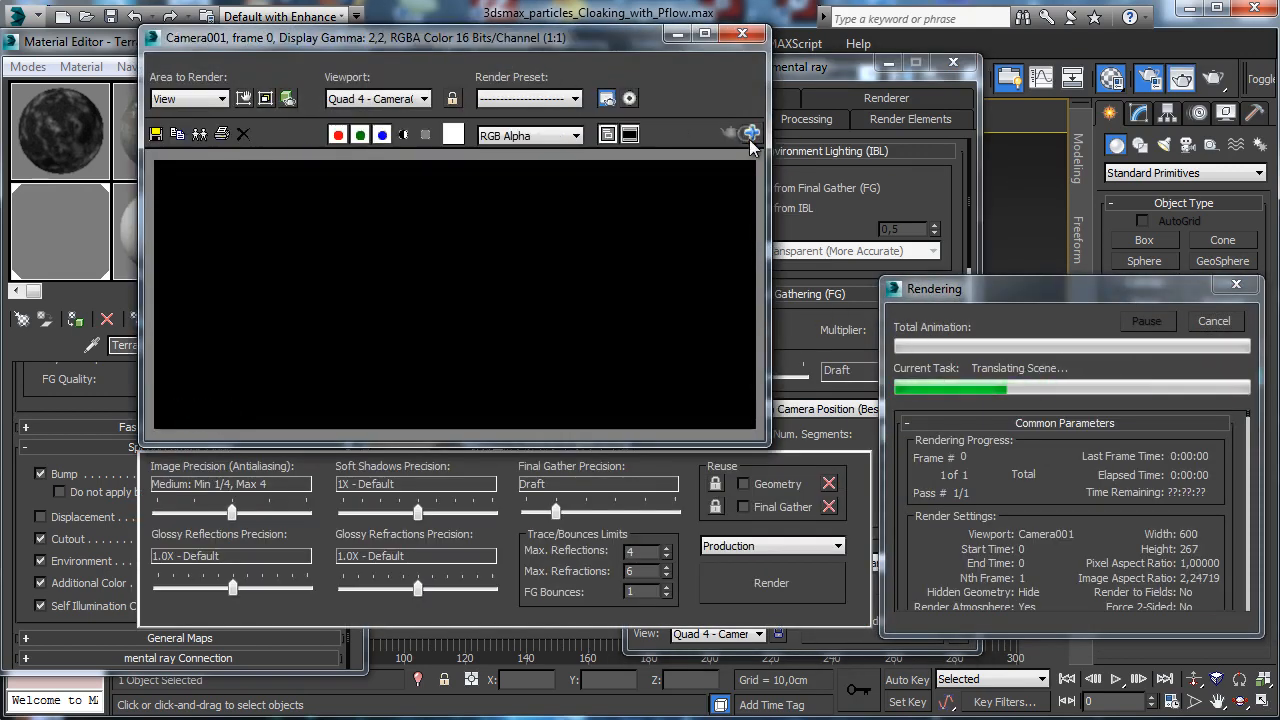
{"action": "left_click_drag", "start_coordinate": [500, 42], "coordinate": [724, 81]}
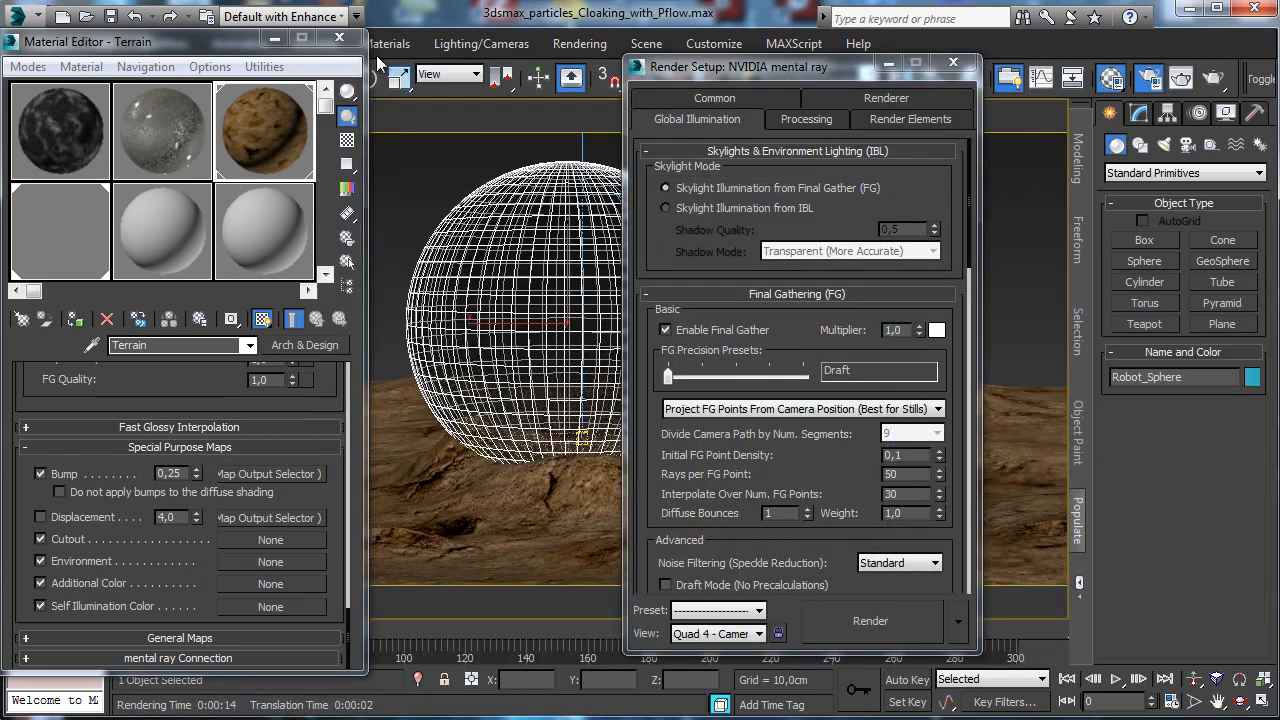
{"action": "left_click", "coordinate": [339, 37]}
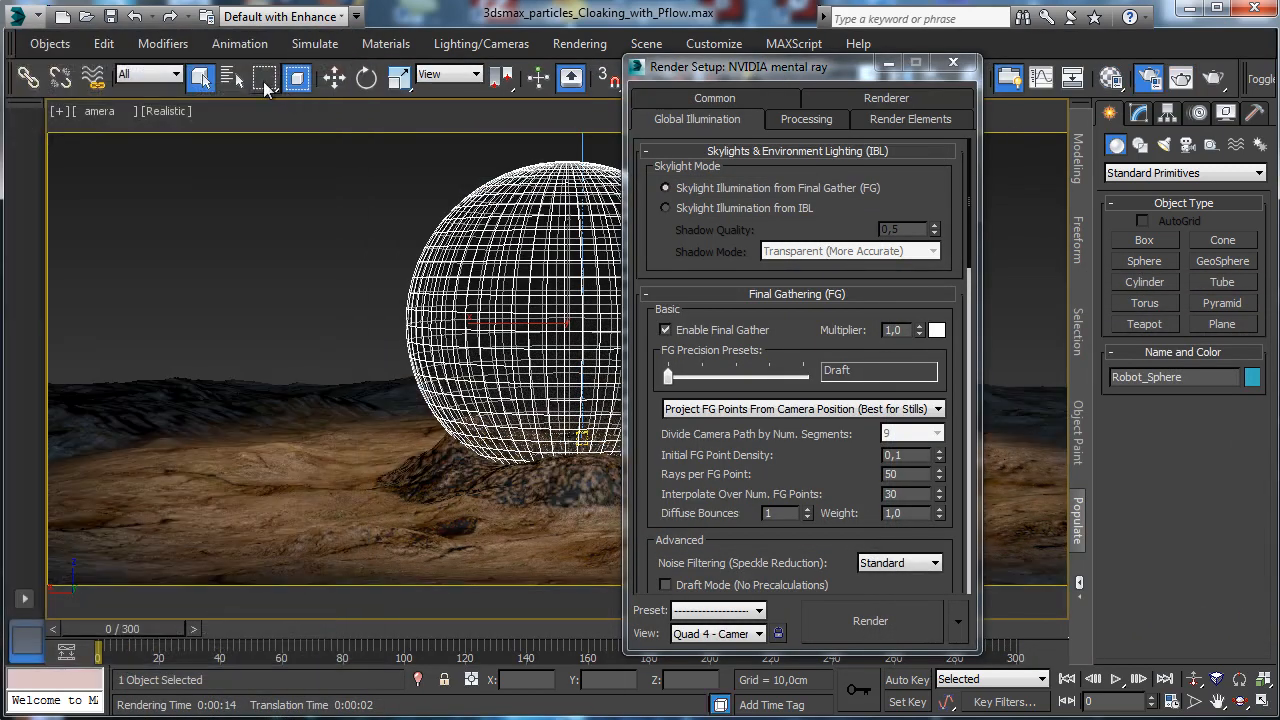
Select PF Source 001 from the scene objects by name and disable its particle emission.
{"action": "key", "text": "h"}
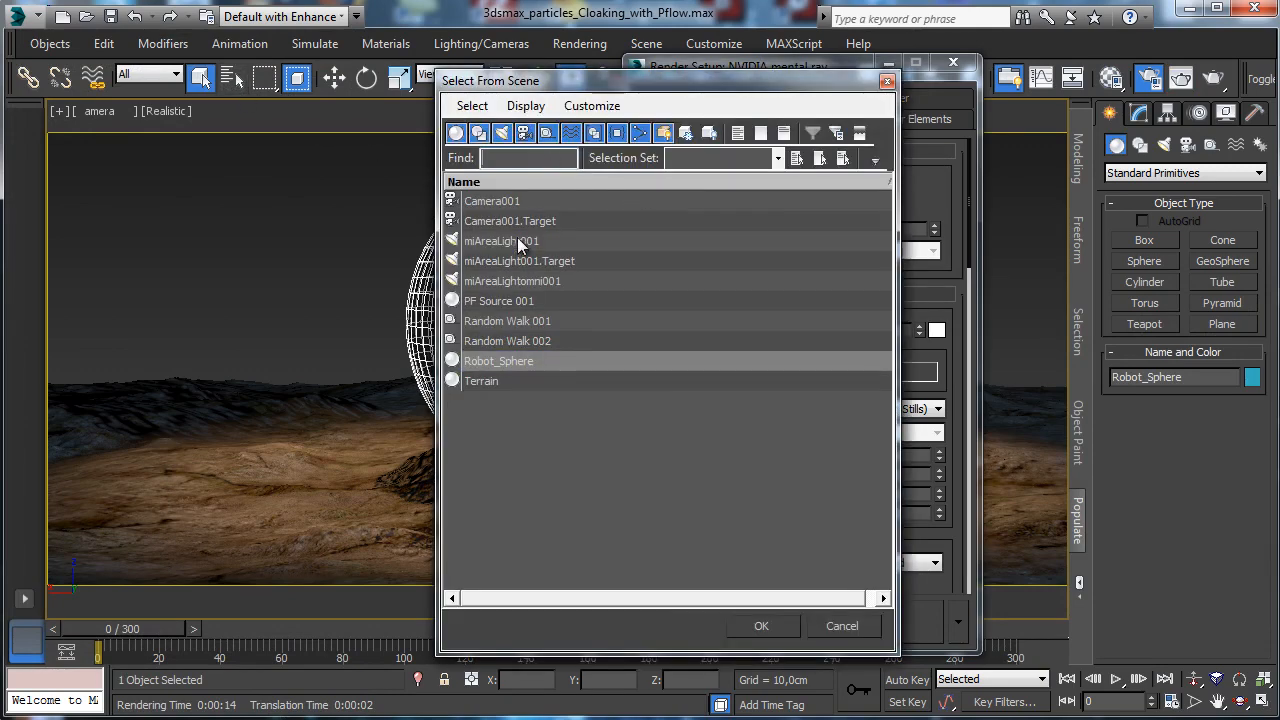
{"action": "double_click", "coordinate": [500, 300]}
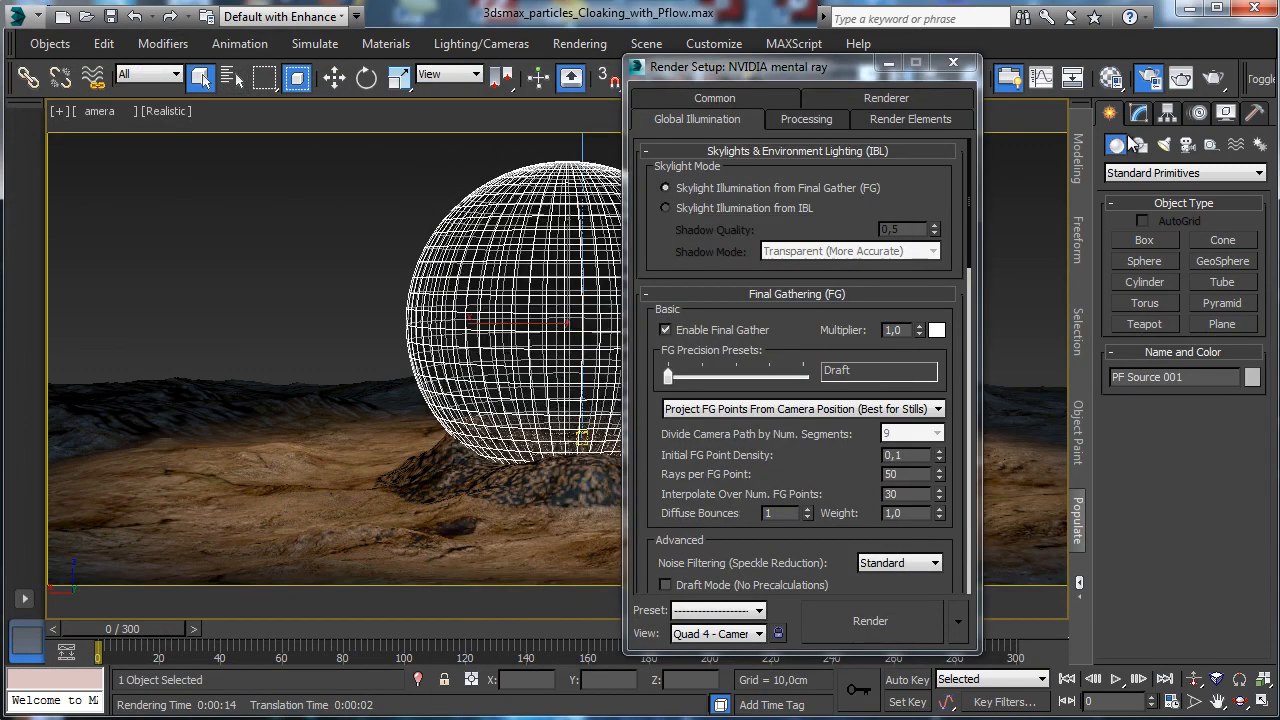
{"action": "left_click", "coordinate": [1139, 113]}
{"action": "left_click", "coordinate": [1116, 397]}
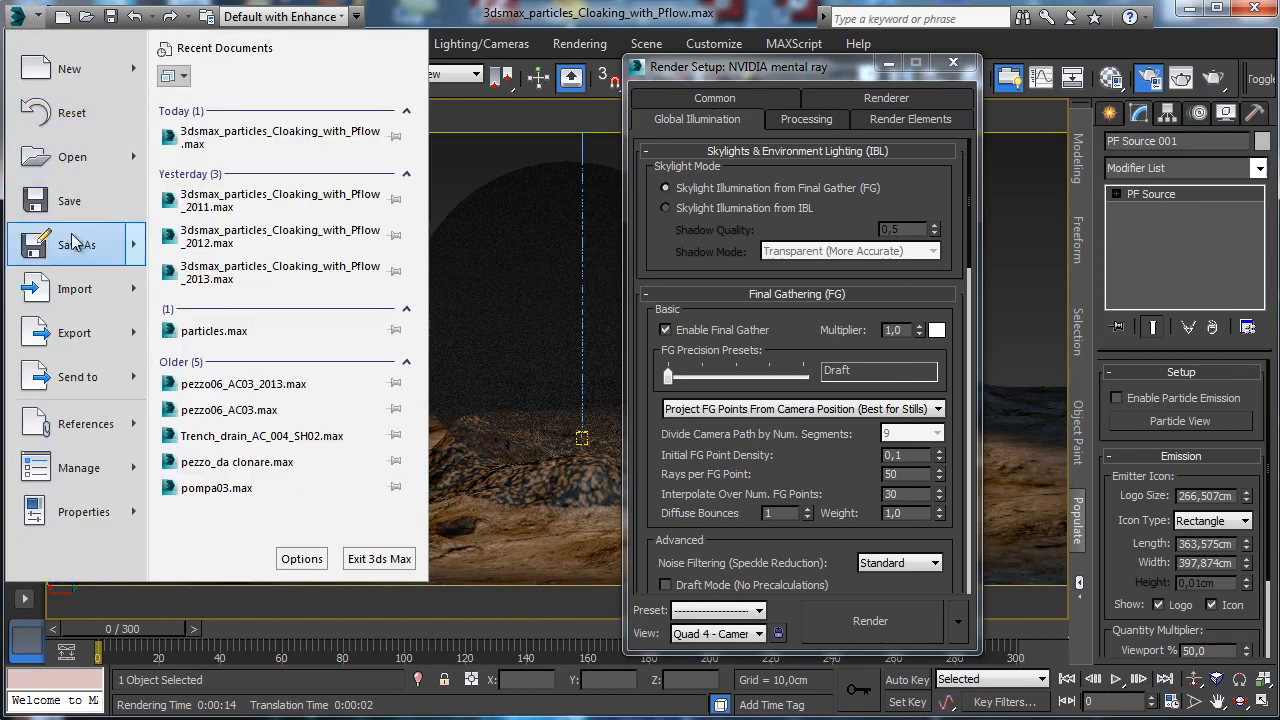
Start saving a scene copy and create a folder named 3dsmax_particles_Cloaking_with_Pflow_Part_2 inside the May folder as its location.
{"action": "left_click", "coordinate": [69, 242]}
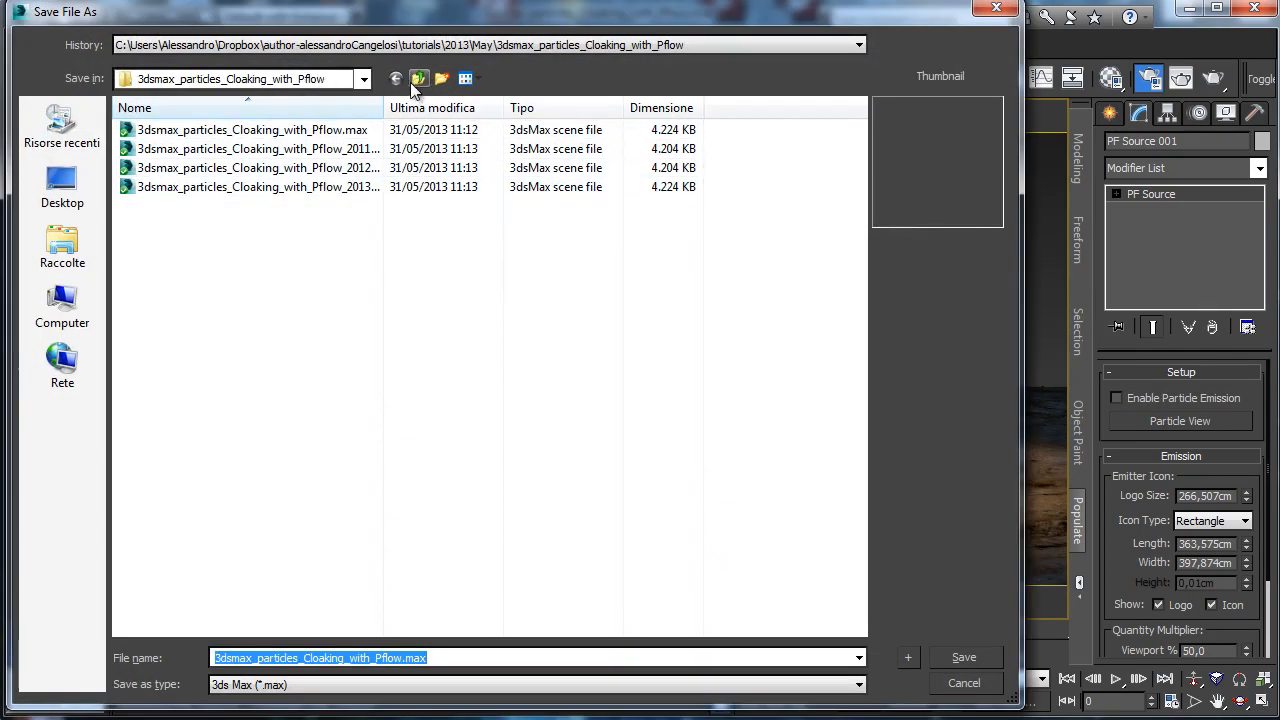
{"action": "left_click", "coordinate": [418, 78]}
{"action": "left_click", "coordinate": [285, 188]}
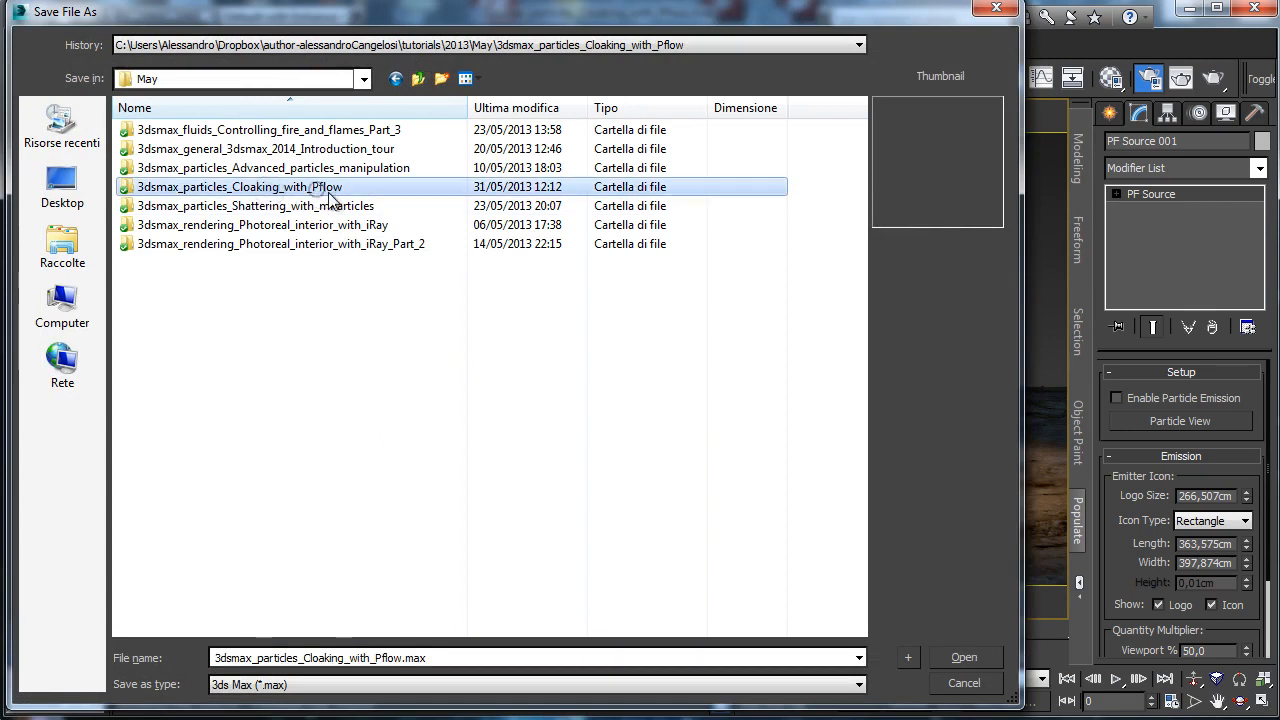
{"action": "left_click", "coordinate": [340, 187]}
{"action": "key", "text": "ctrl+c"}
{"action": "left_click", "coordinate": [338, 342]}
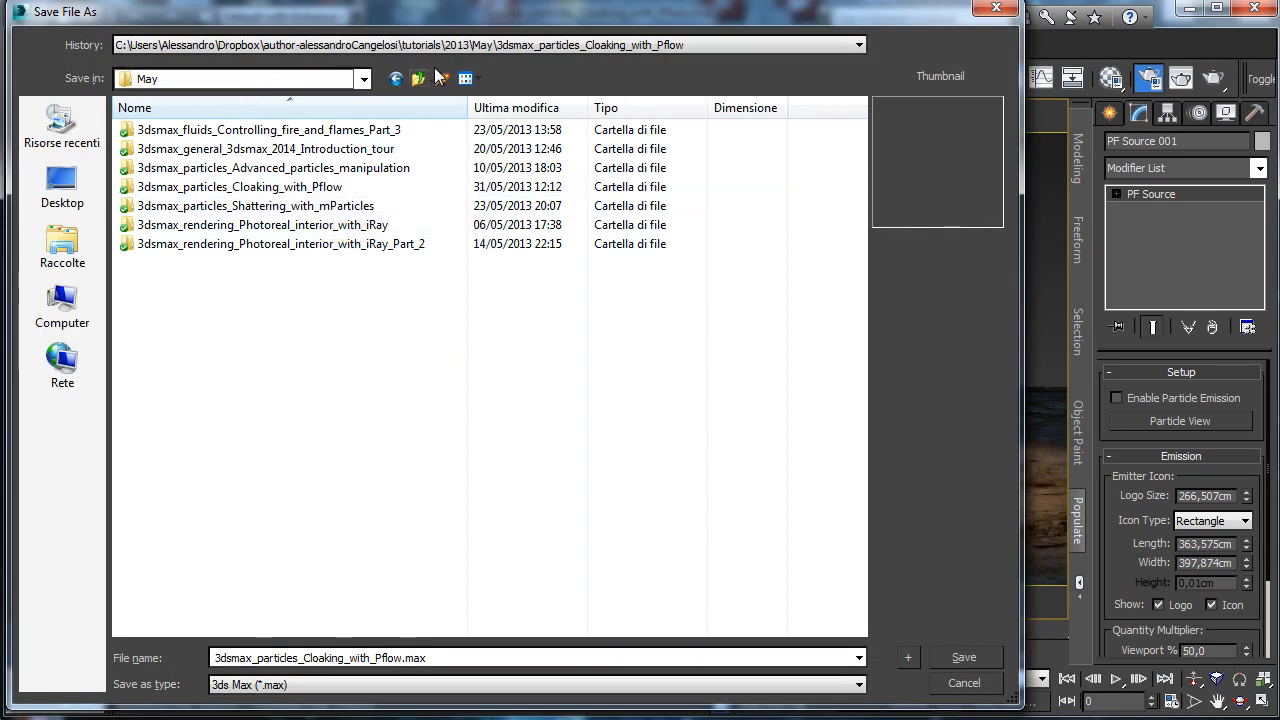
{"action": "left_click", "coordinate": [441, 78]}
{"action": "key", "text": "ctrl+v"}
{"action": "type", "text": "_"}
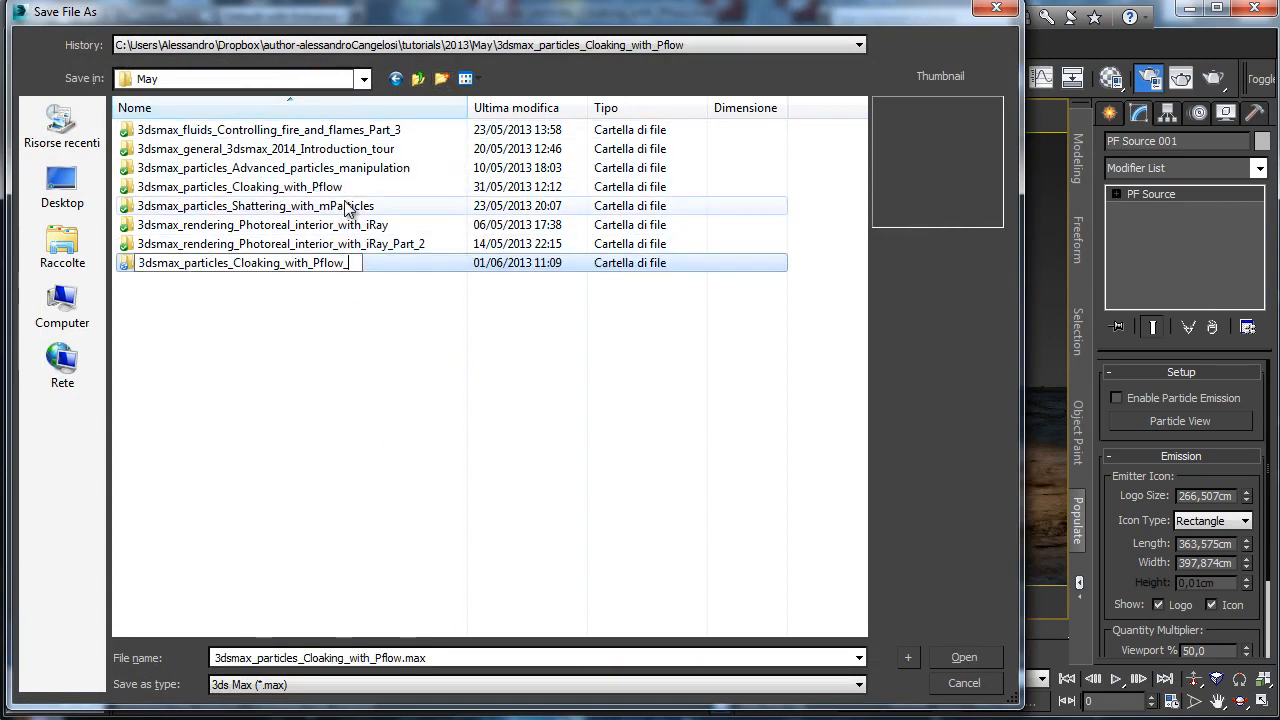
{"action": "type", "text": "Part_2"}
{"action": "key", "text": "Return"}
{"action": "key", "text": "Return"}
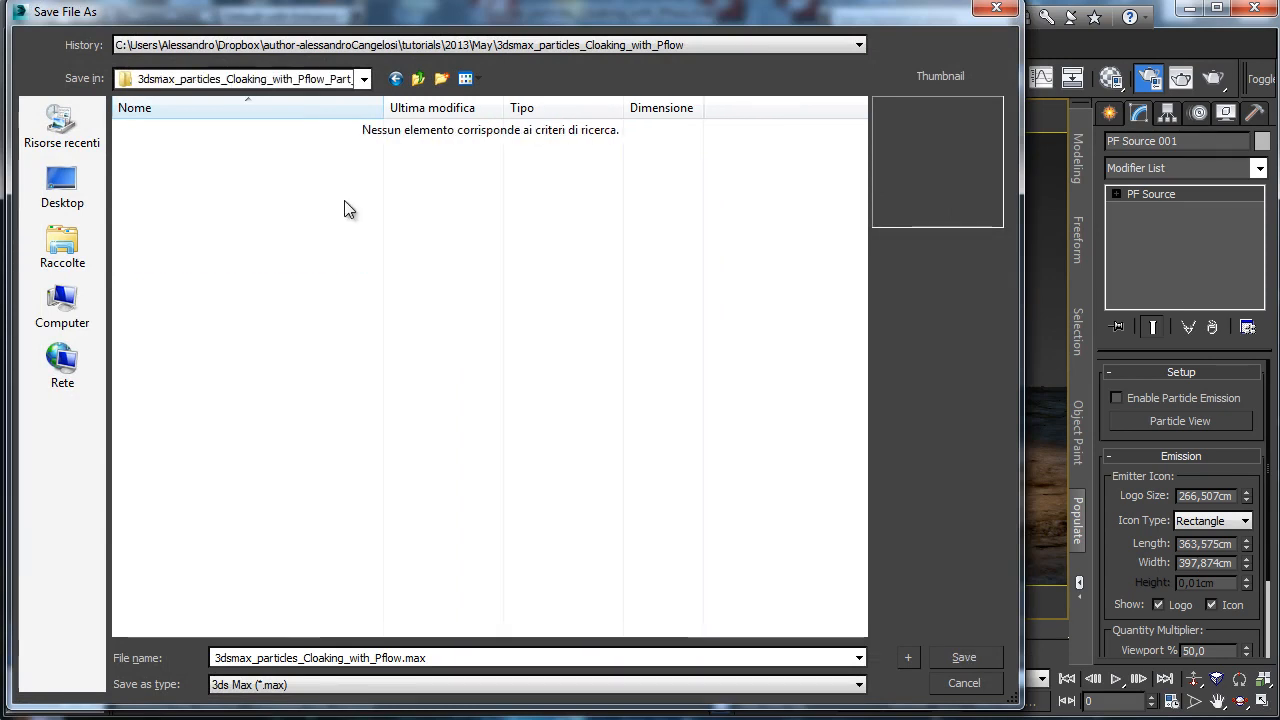
Save the scene as 3dsmax_particles_Cloaking_with_Pflow_Part_2.max in the new folder and close the render settings.
{"action": "left_click", "coordinate": [405, 658]}
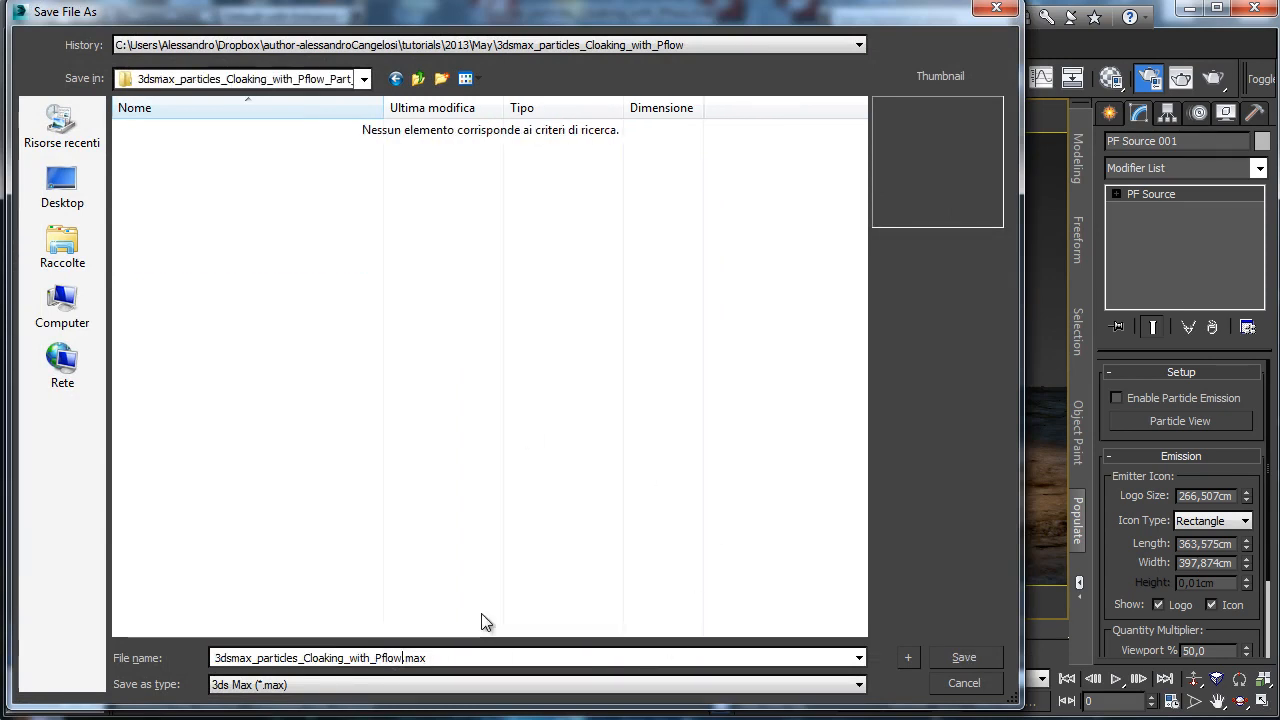
{"action": "type", "text": "Part_2"}
{"action": "key", "text": "Return"}
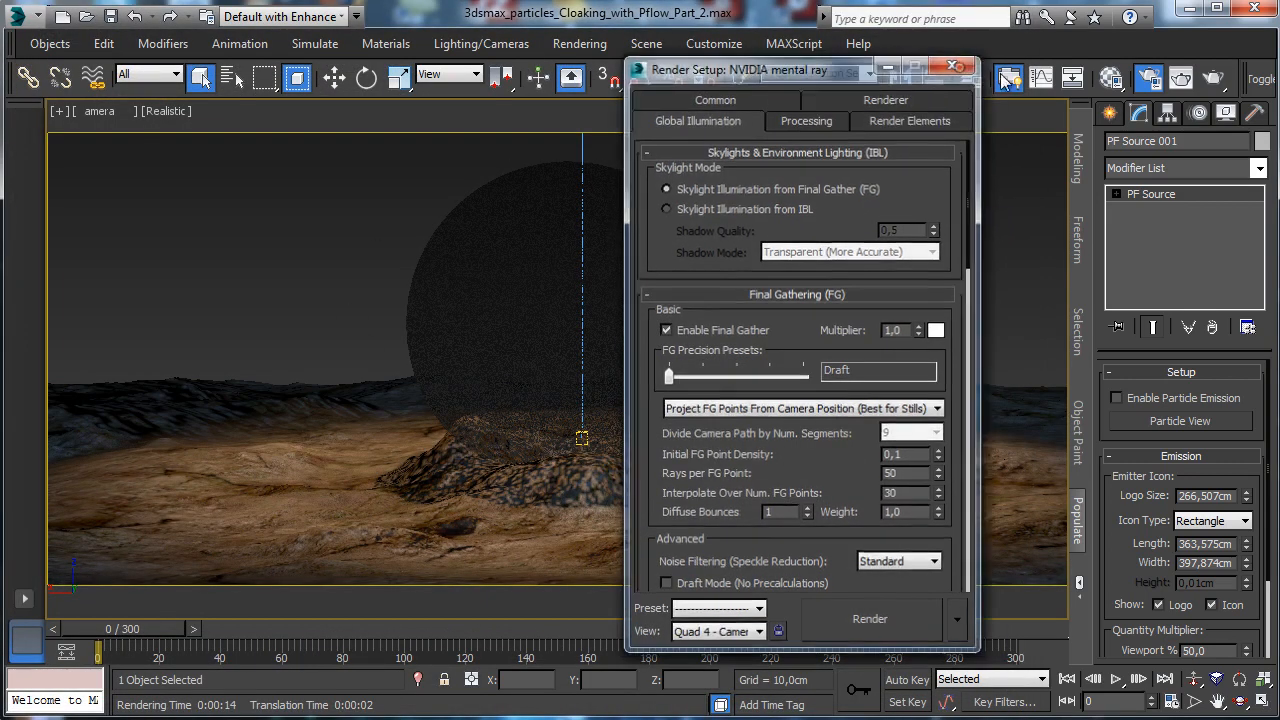
{"action": "left_click", "coordinate": [953, 63]}
Reopen the Material Editor and assign a Noise map as the mask of the Appear glass sphere blend.
{"action": "key", "text": "m"}
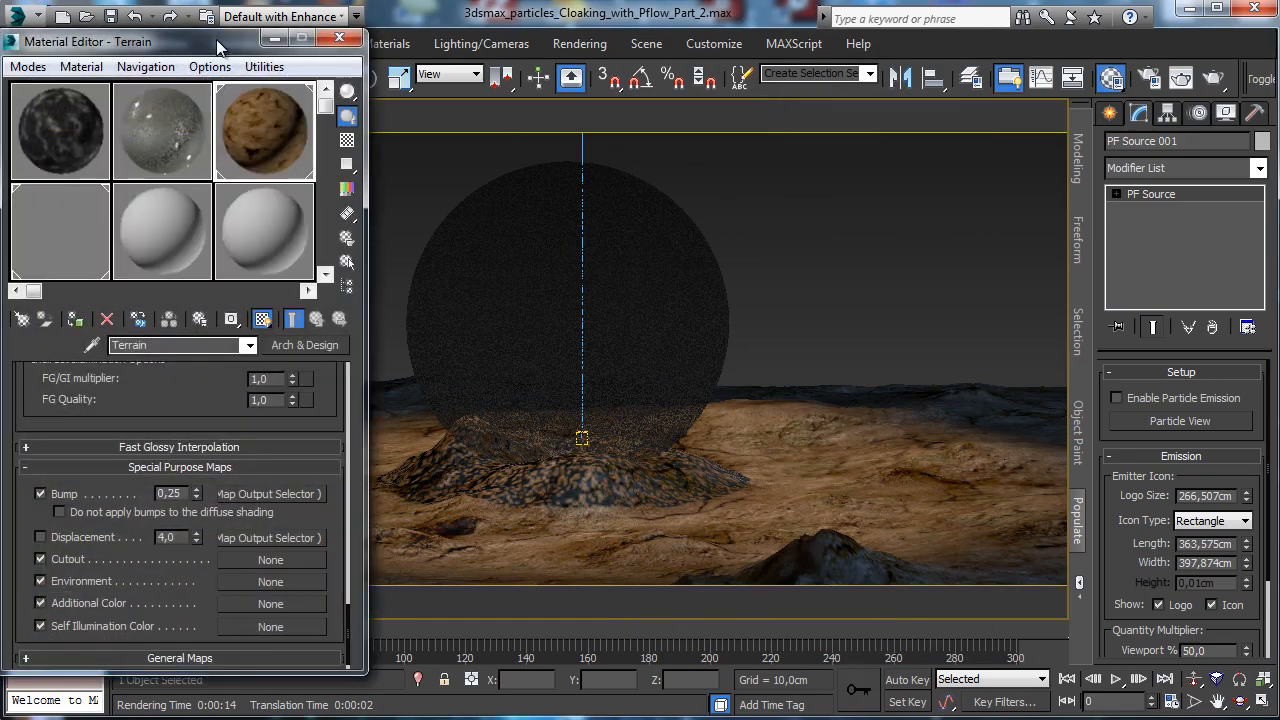
{"action": "left_click", "coordinate": [85, 229]}
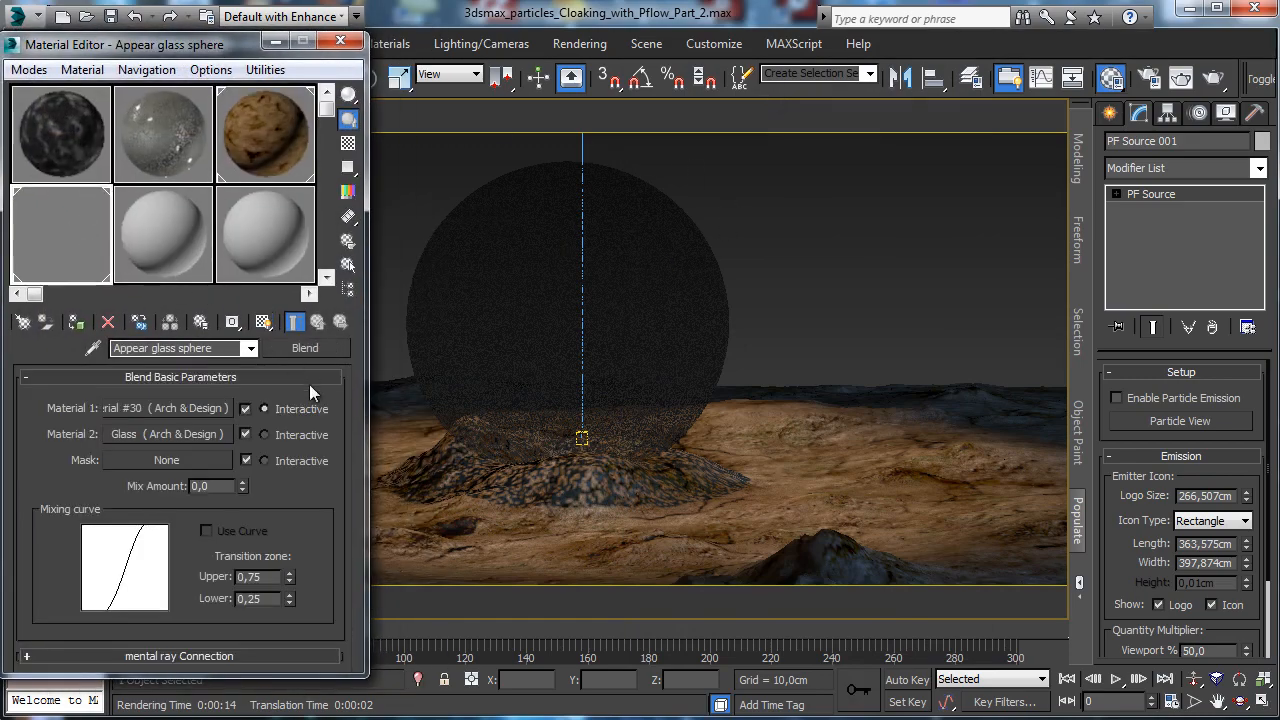
{"action": "left_click", "coordinate": [196, 462]}
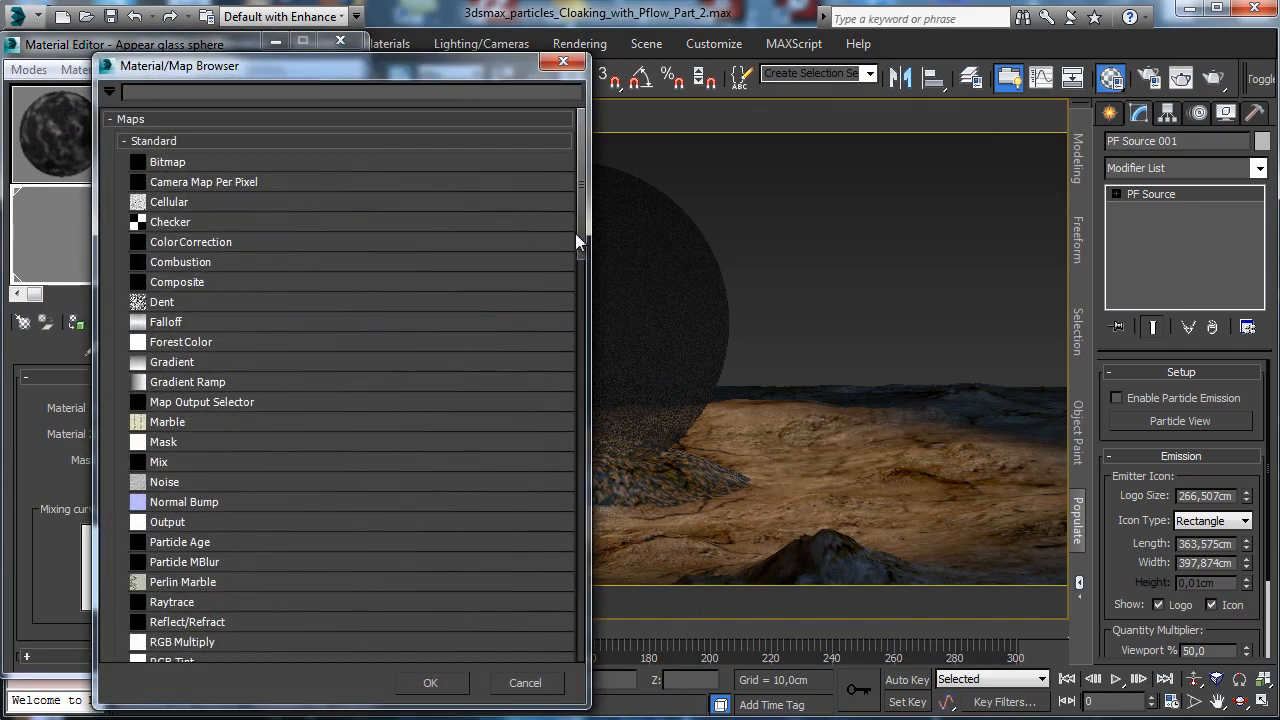
{"action": "left_click_drag", "start_coordinate": [582, 236], "coordinate": [581, 290]}
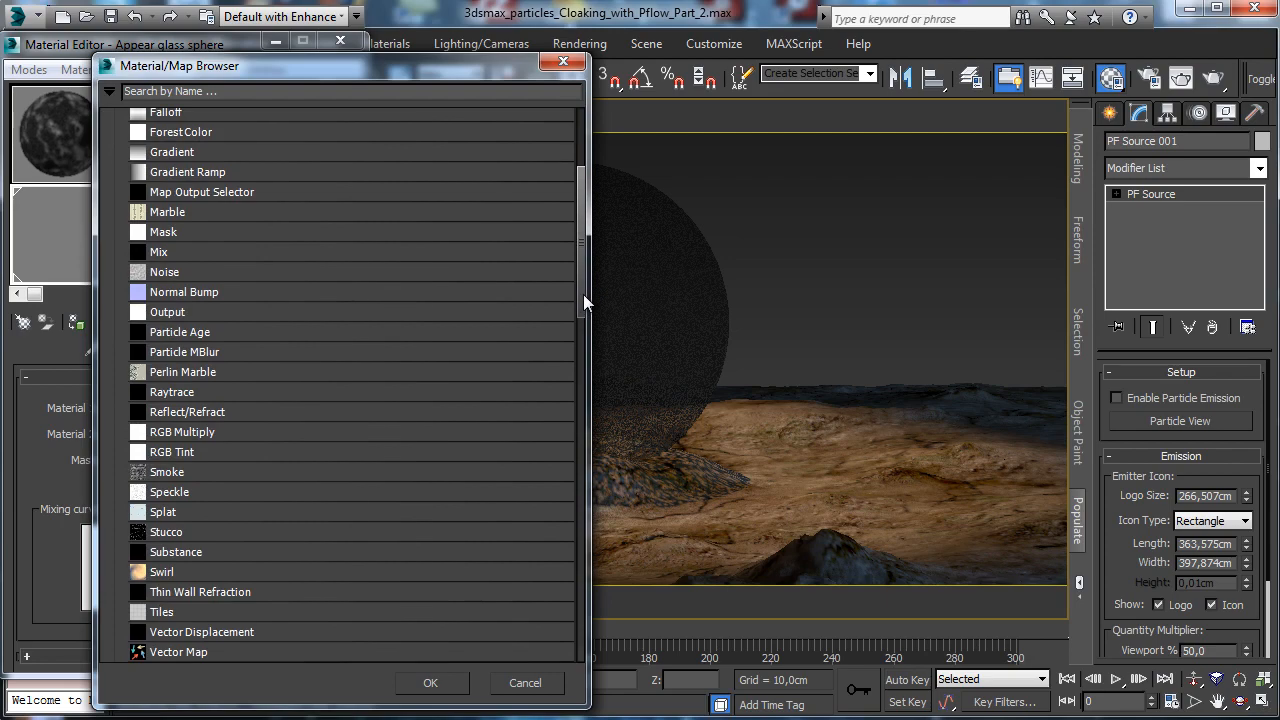
{"action": "double_click", "coordinate": [166, 284]}
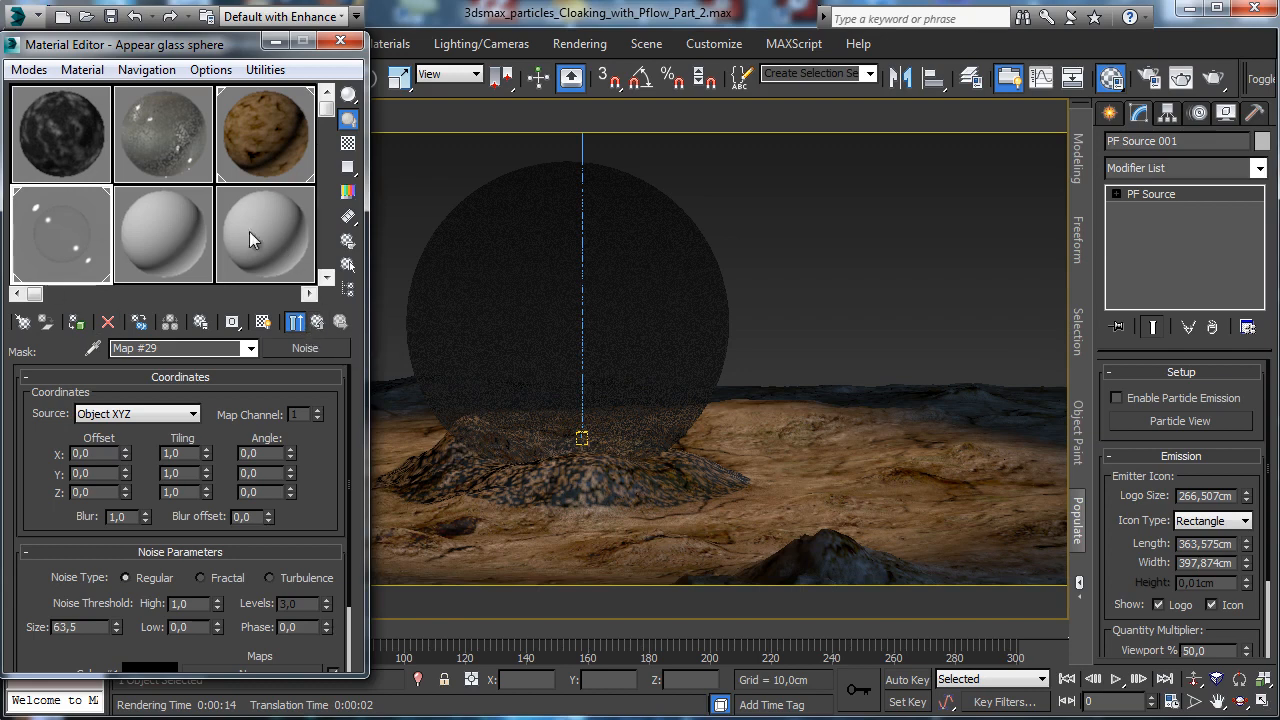
Copy the mask's Noise map and paste it as an instance into the diffuse slot of the 08 - Default material.
{"action": "right_click", "coordinate": [320, 346]}
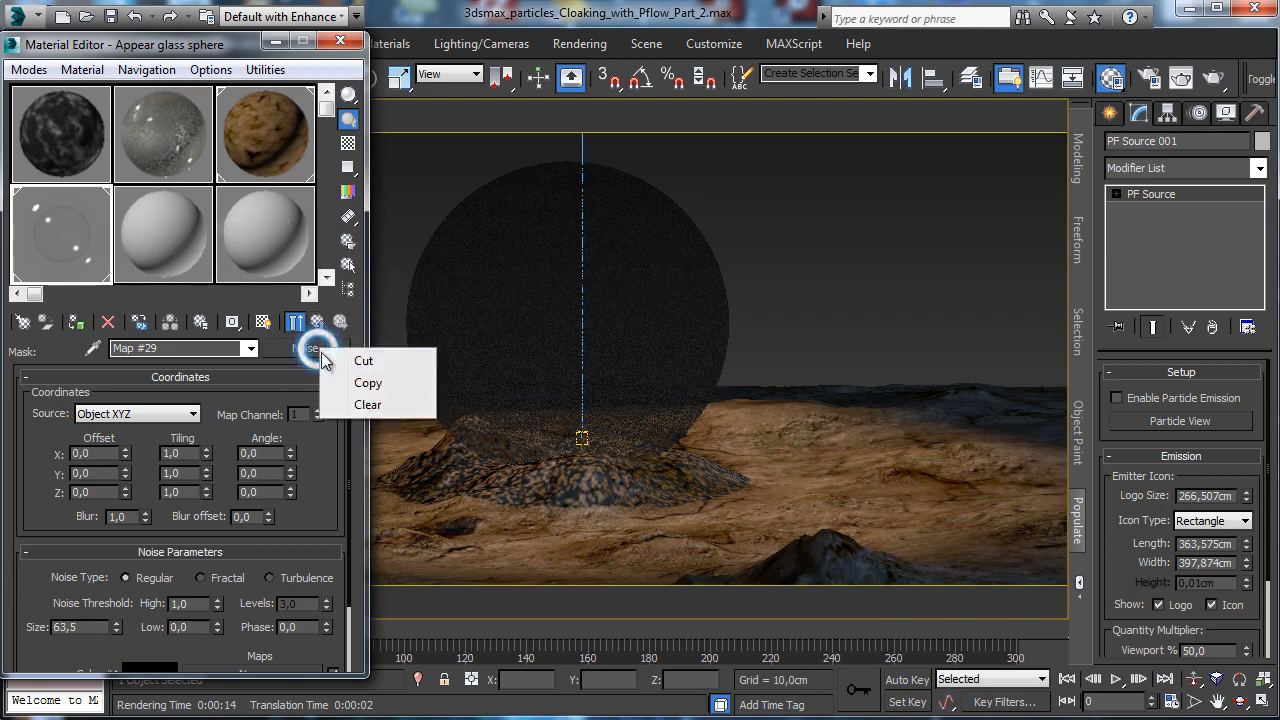
{"action": "left_click", "coordinate": [360, 380]}
{"action": "left_click", "coordinate": [169, 258]}
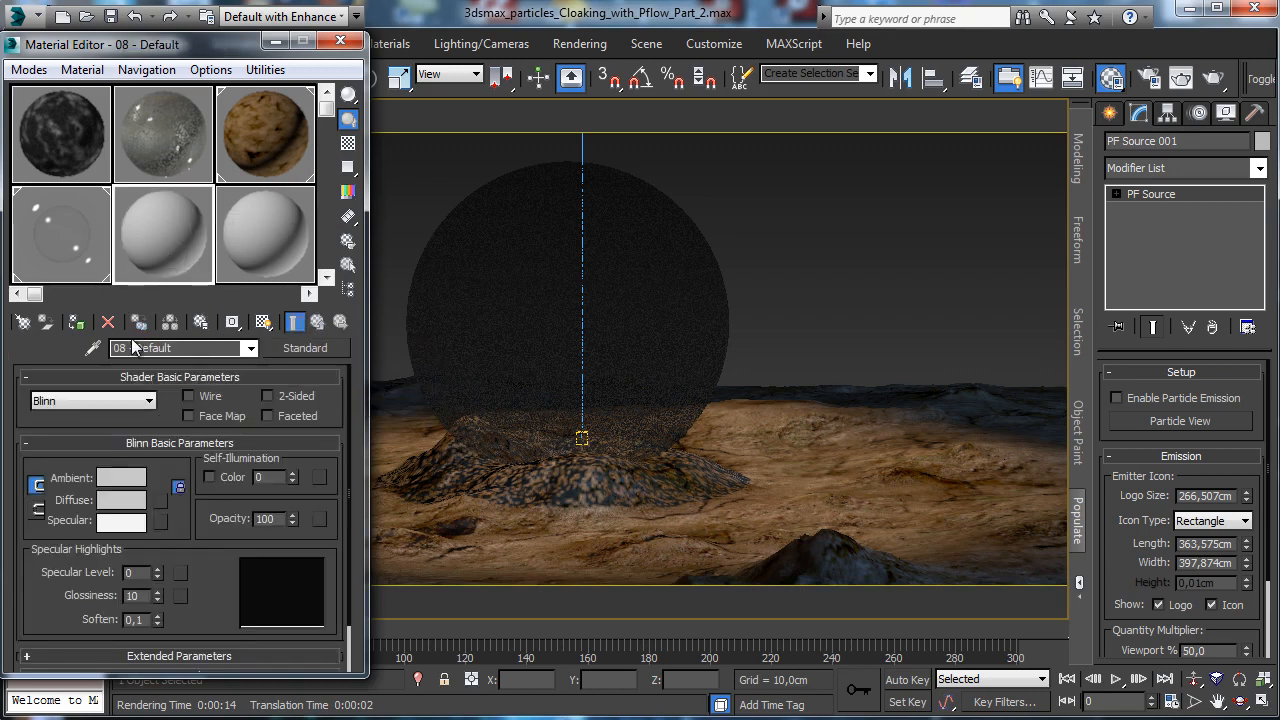
{"action": "right_click", "coordinate": [158, 500]}
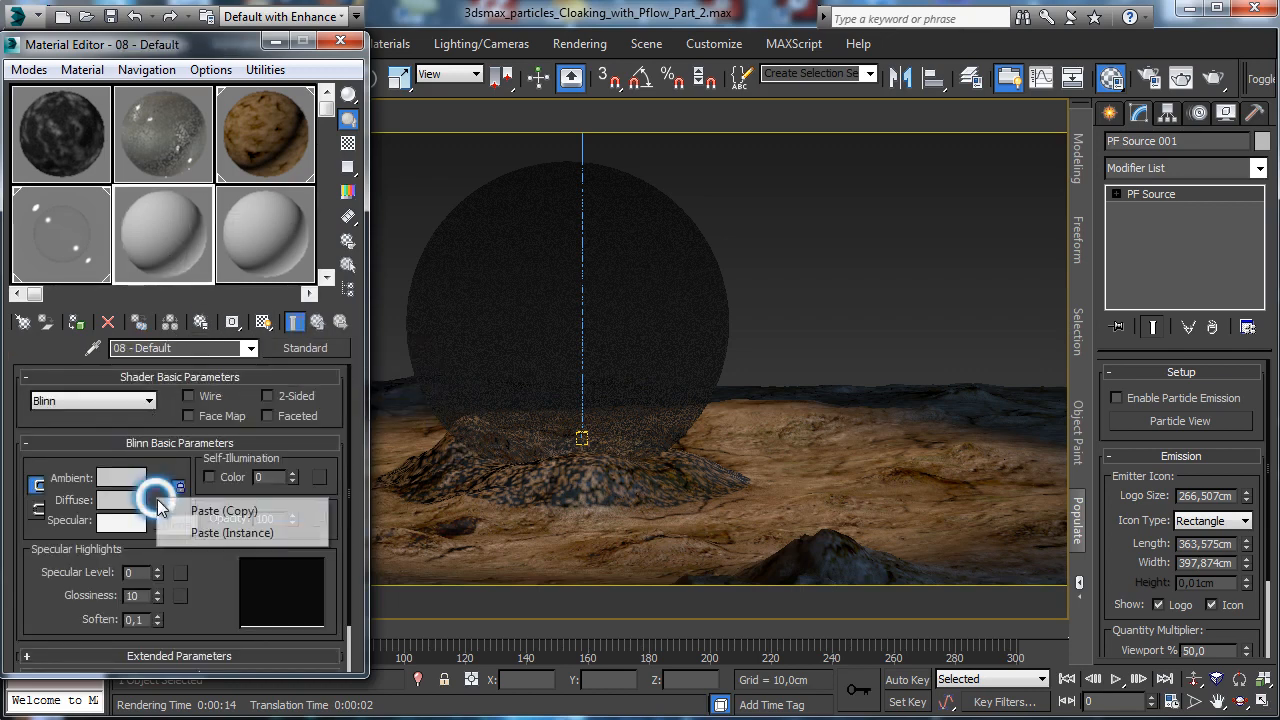
{"action": "left_click", "coordinate": [205, 532]}
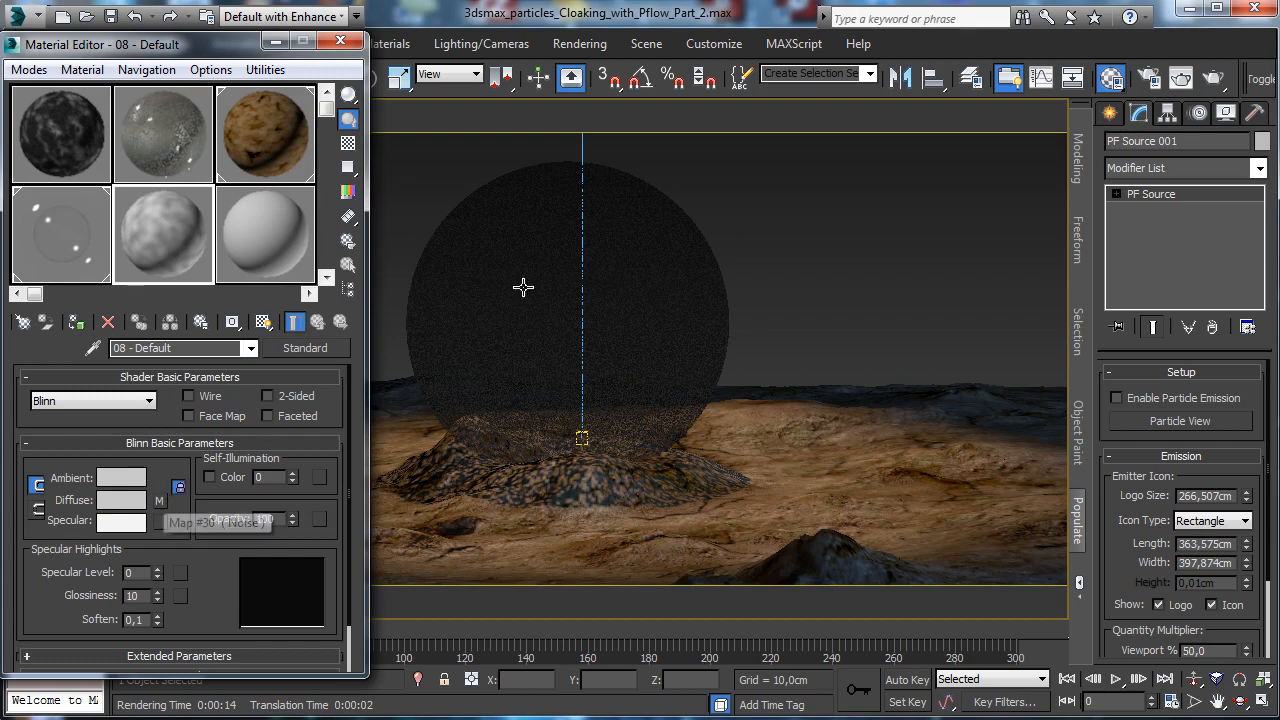
Assign the 08 - Default material to Robot_Sphere and display its diffuse Noise map in the viewport.
{"action": "left_click", "coordinate": [434, 266]}
{"action": "left_click", "coordinate": [78, 323]}
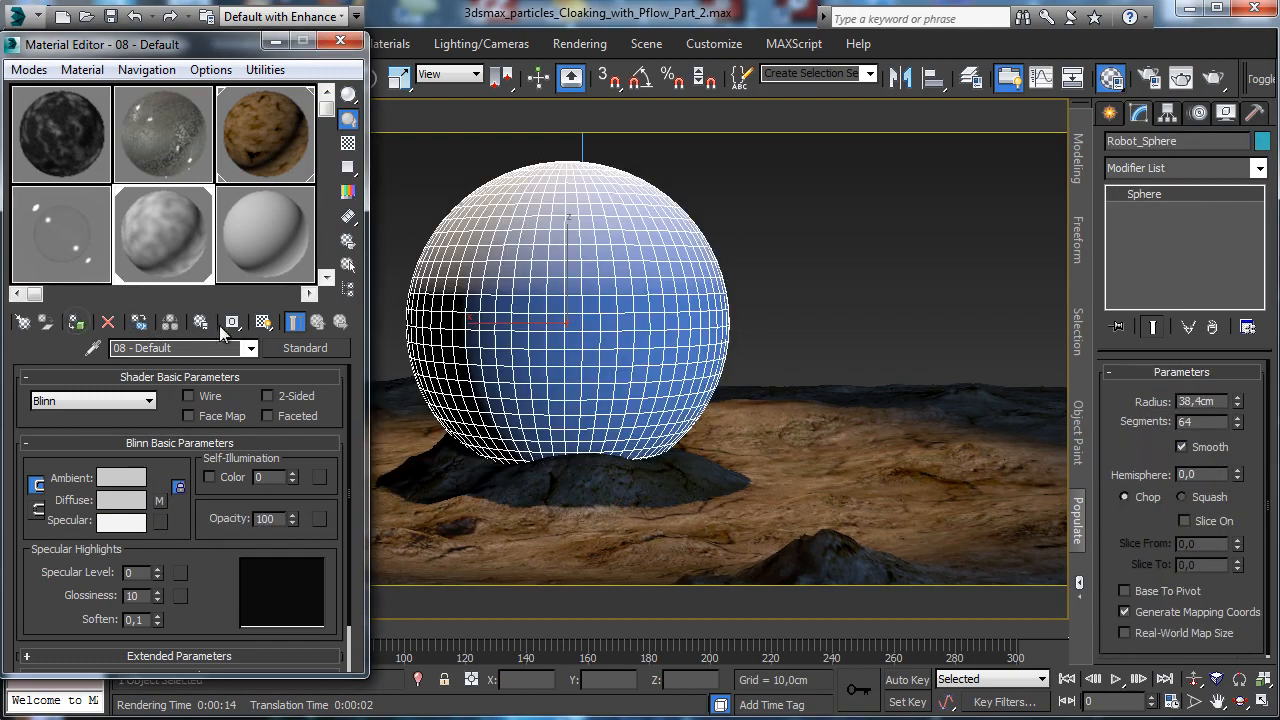
{"action": "left_click", "coordinate": [159, 499]}
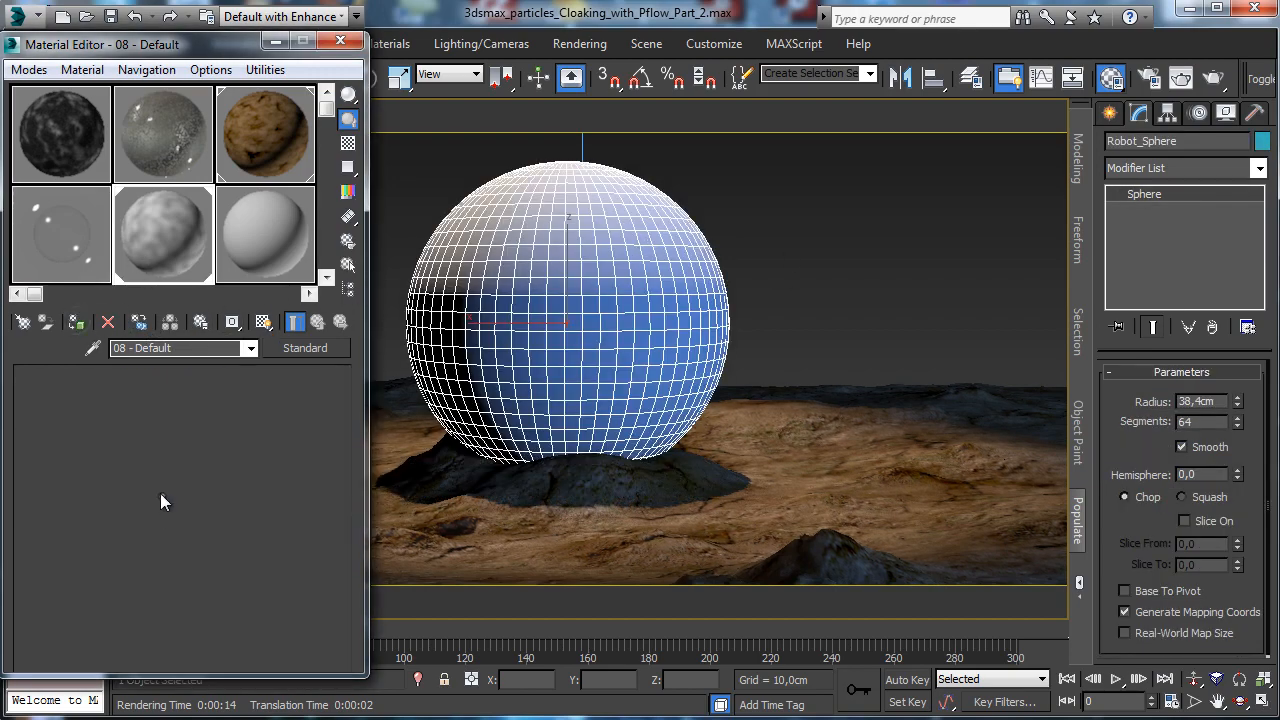
{"action": "left_click", "coordinate": [264, 323]}
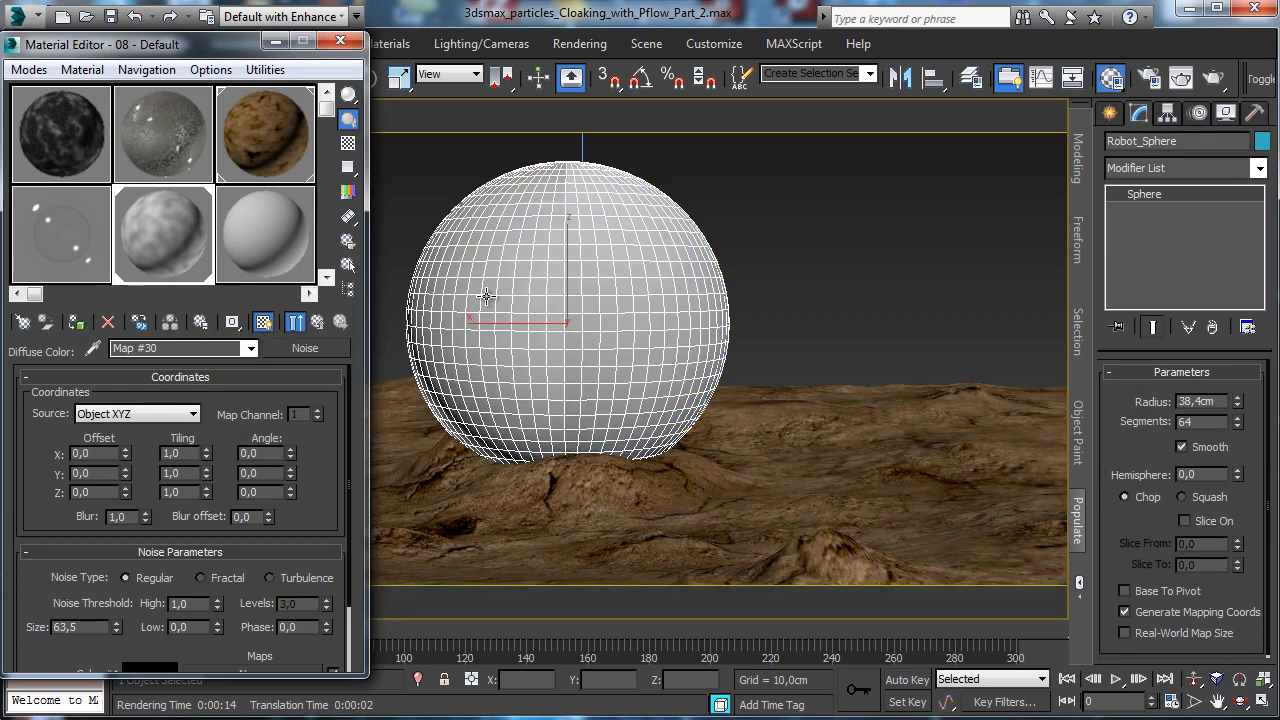
Set the Noise map's size to 10, its high threshold to 0,87 and its low threshold to 0,31.
{"action": "double_click", "coordinate": [105, 627]}
{"action": "type", "text": "20"}
{"action": "key", "text": "Return"}
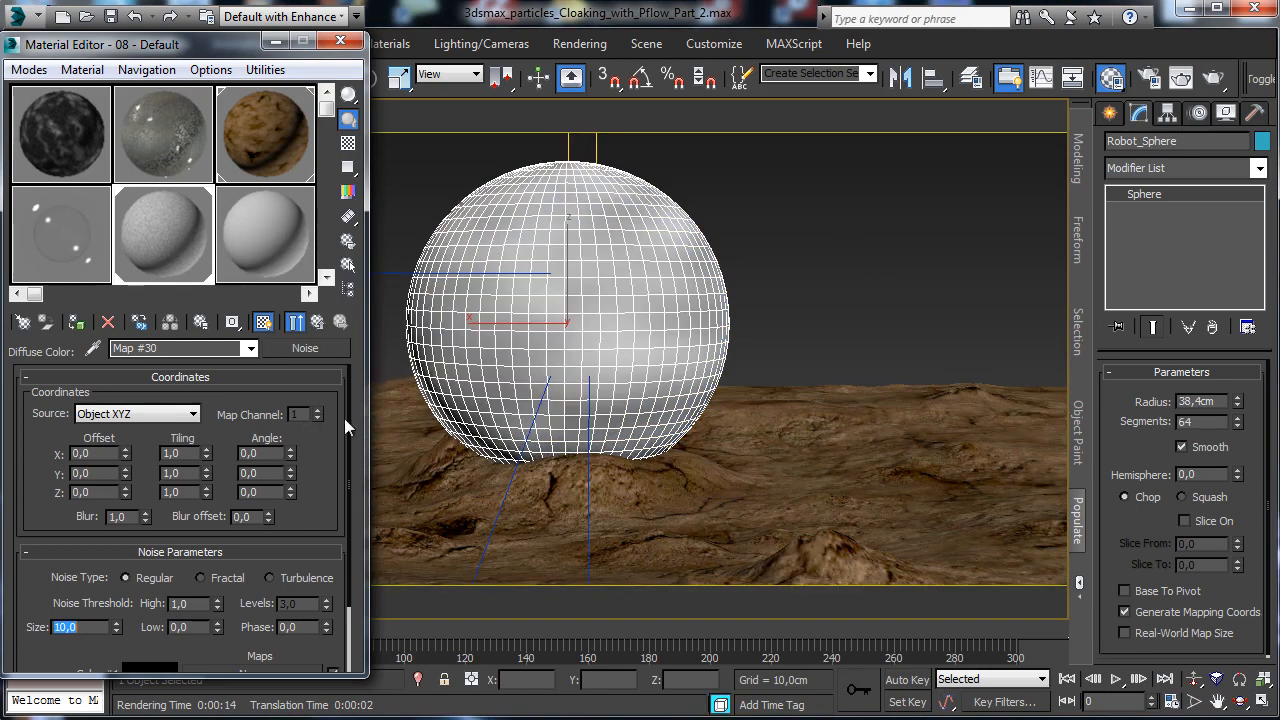
{"action": "mouse_move", "coordinate": [220, 627]}
{"action": "left_mouse_down"}
{"action": "mouse_move", "coordinate": [227, 566]}
{"action": "mouse_move", "coordinate": [217, 636]}
{"action": "left_mouse_up"}
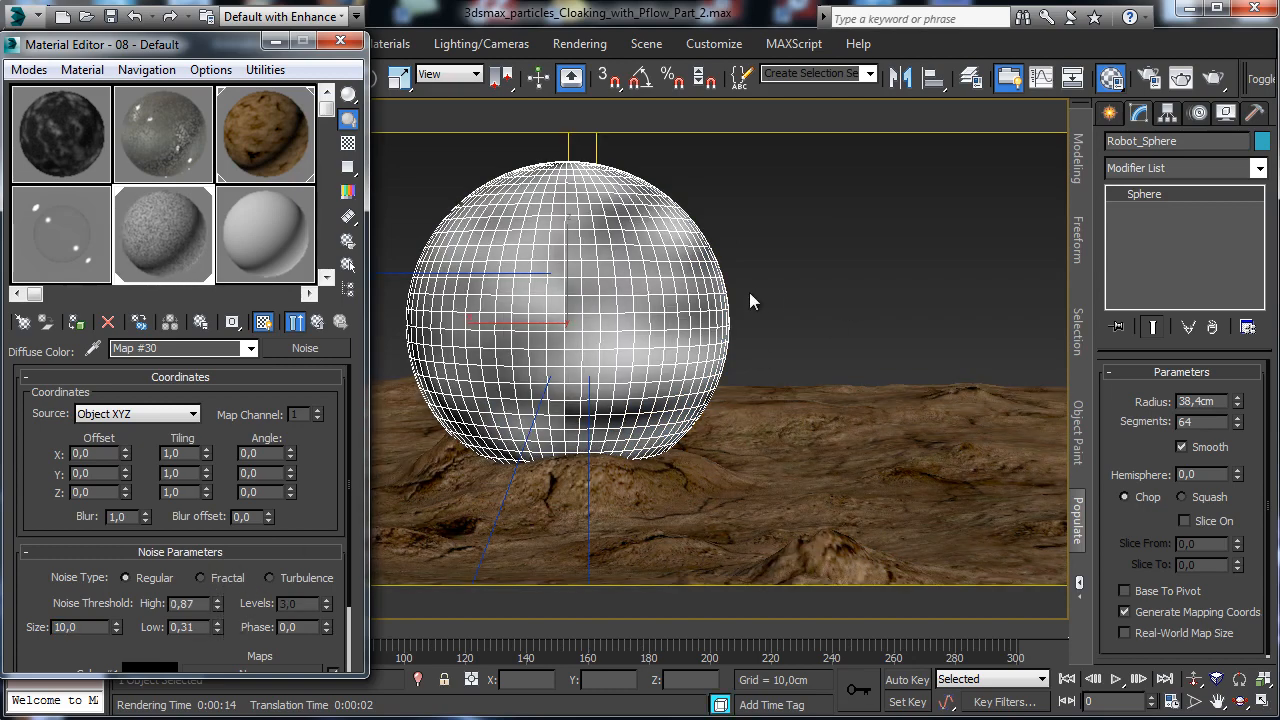
Change the noise type to Turbulence and swap the map's two colors.
{"action": "left_click", "coordinate": [291, 577]}
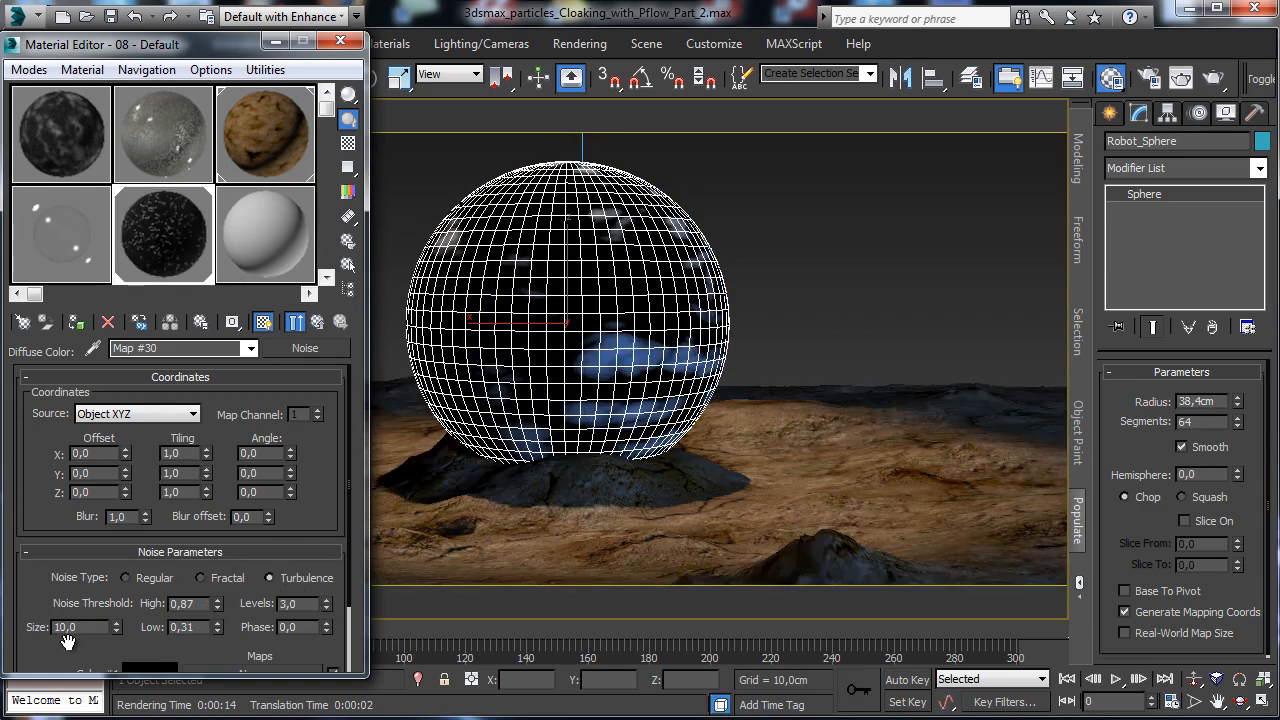
{"action": "scroll", "coordinate": [66, 640], "scroll_direction": "down", "scroll_amount": 2}
{"action": "left_click", "coordinate": [46, 624]}
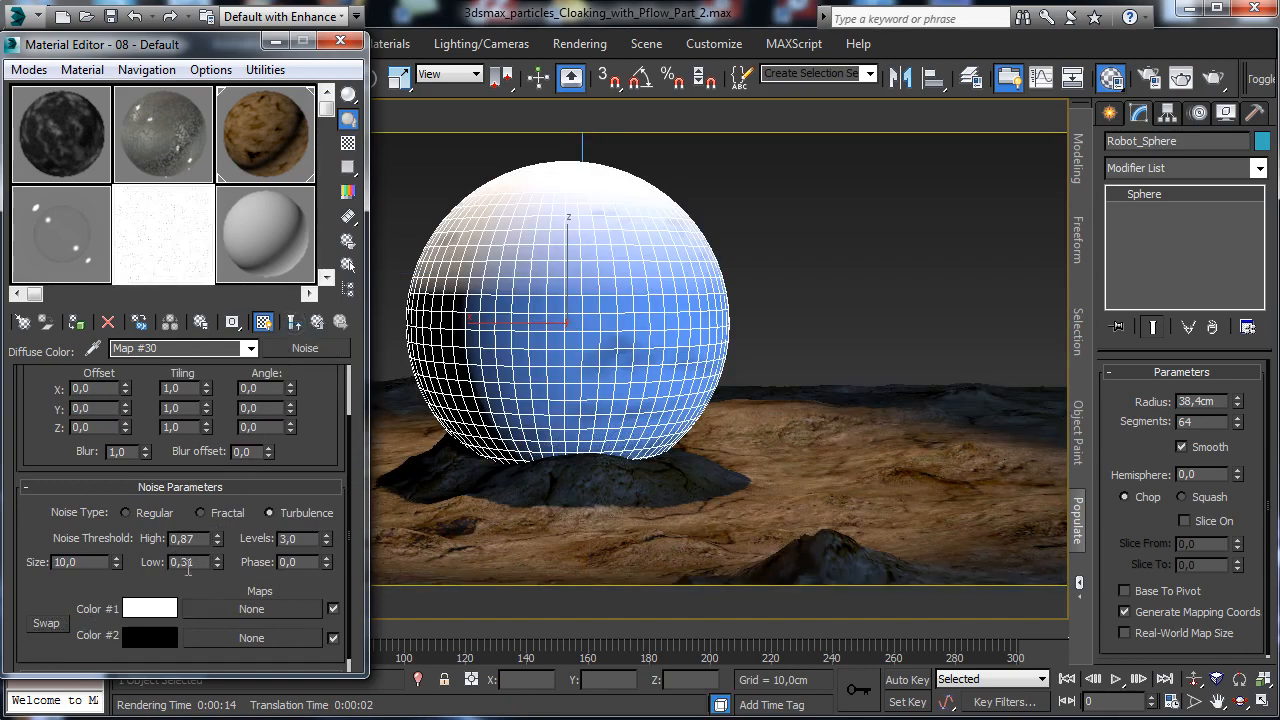
Set the noise thresholds to 0,13 low and 0,37 high, and the levels to 7.
{"action": "left_click_drag", "start_coordinate": [218, 580], "coordinate": [218, 597]}
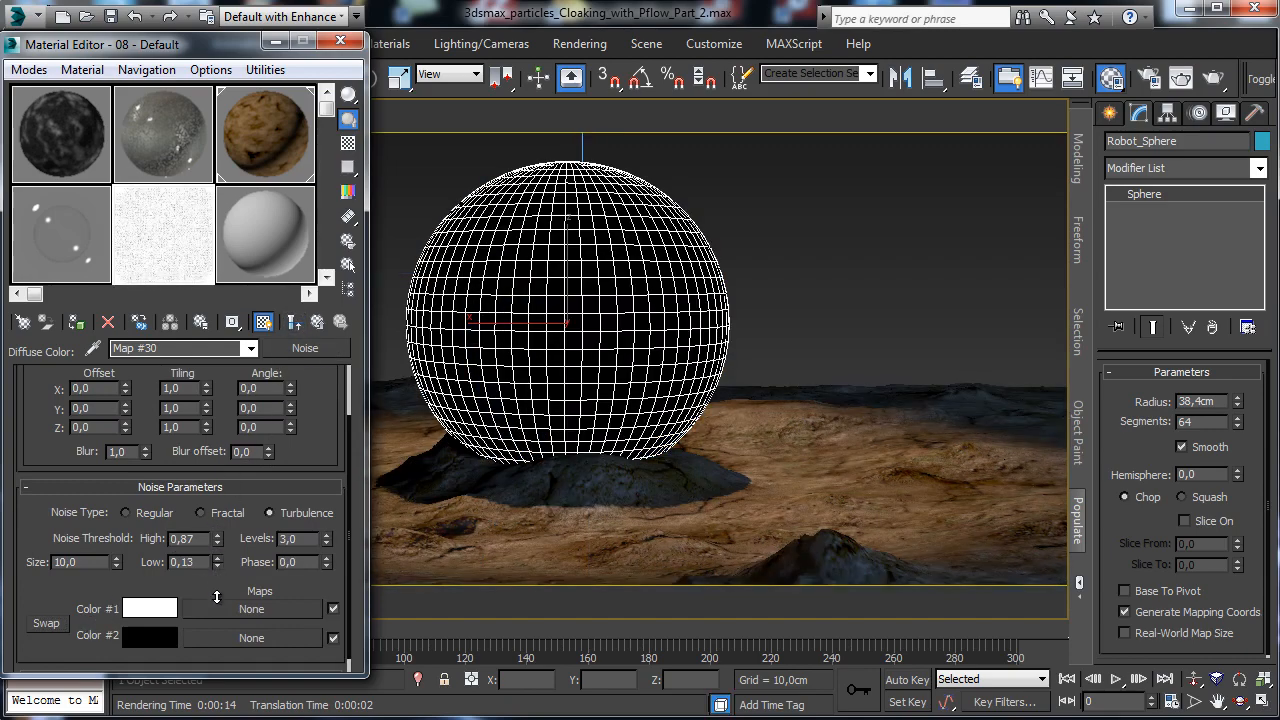
{"action": "left_click_drag", "start_coordinate": [218, 541], "coordinate": [216, 634]}
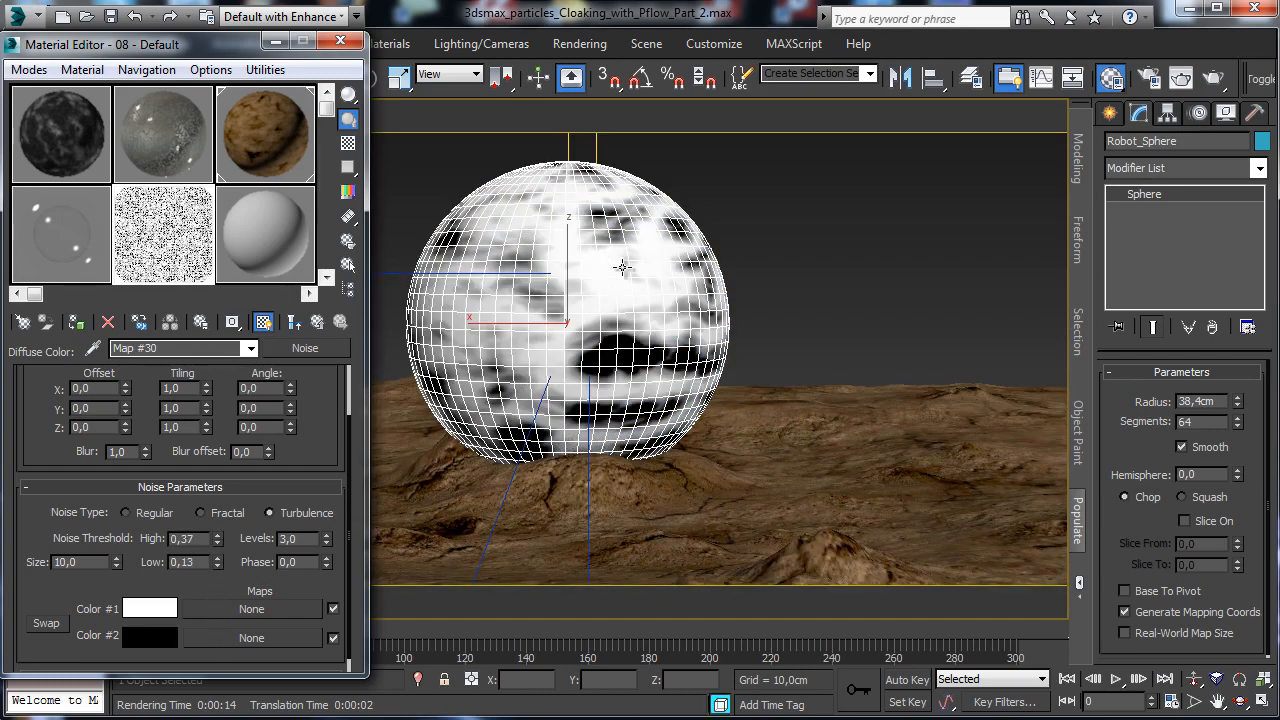
{"action": "double_click", "coordinate": [303, 541]}
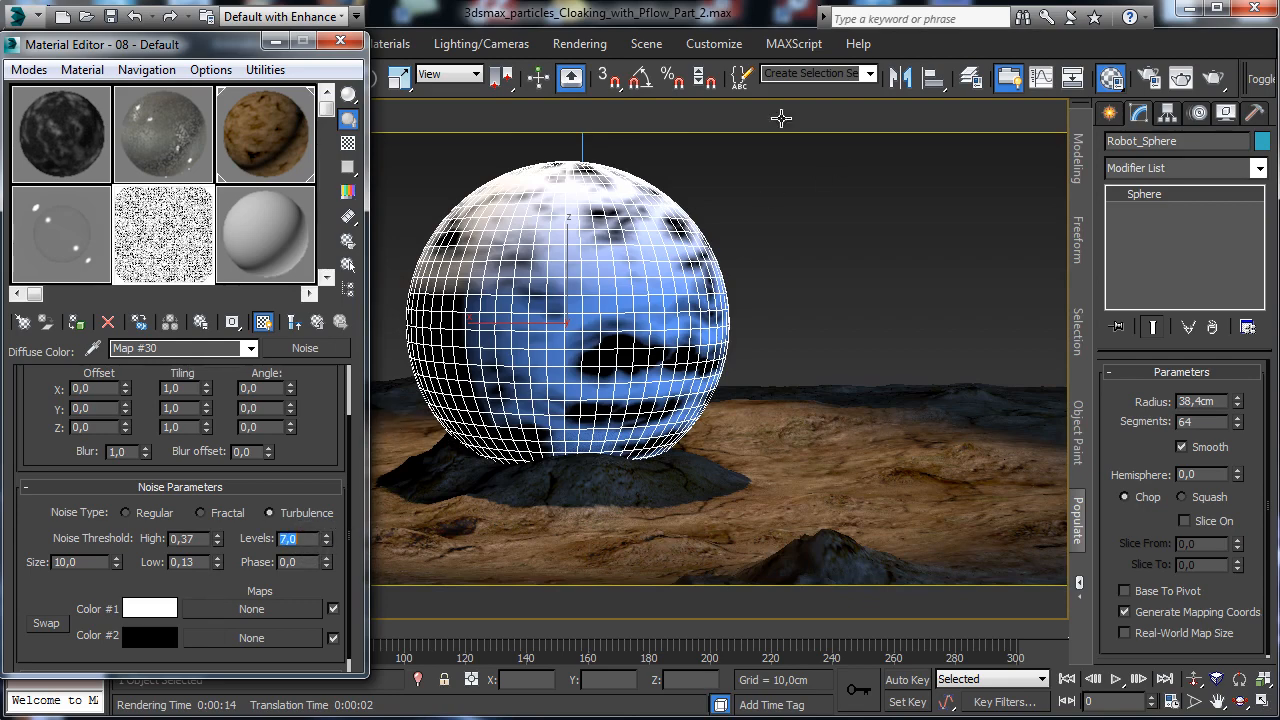
Isolate Robot_Sphere and render the camera view to check the noise pattern.
{"action": "left_click", "coordinate": [418, 680]}
{"action": "left_click", "coordinate": [1181, 78]}
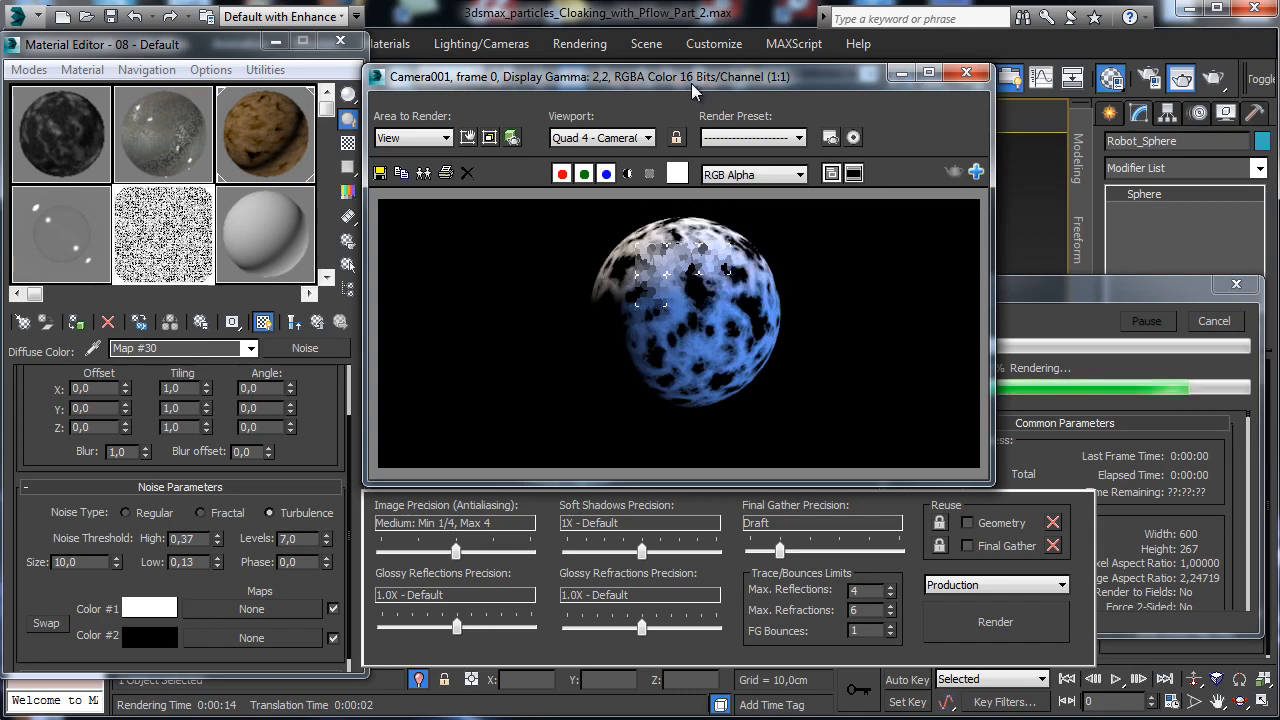
Set the noise thresholds to 0,14 high and 0,12 low and test render the camera view.
{"action": "left_click_drag", "start_coordinate": [691, 83], "coordinate": [1030, 87]}
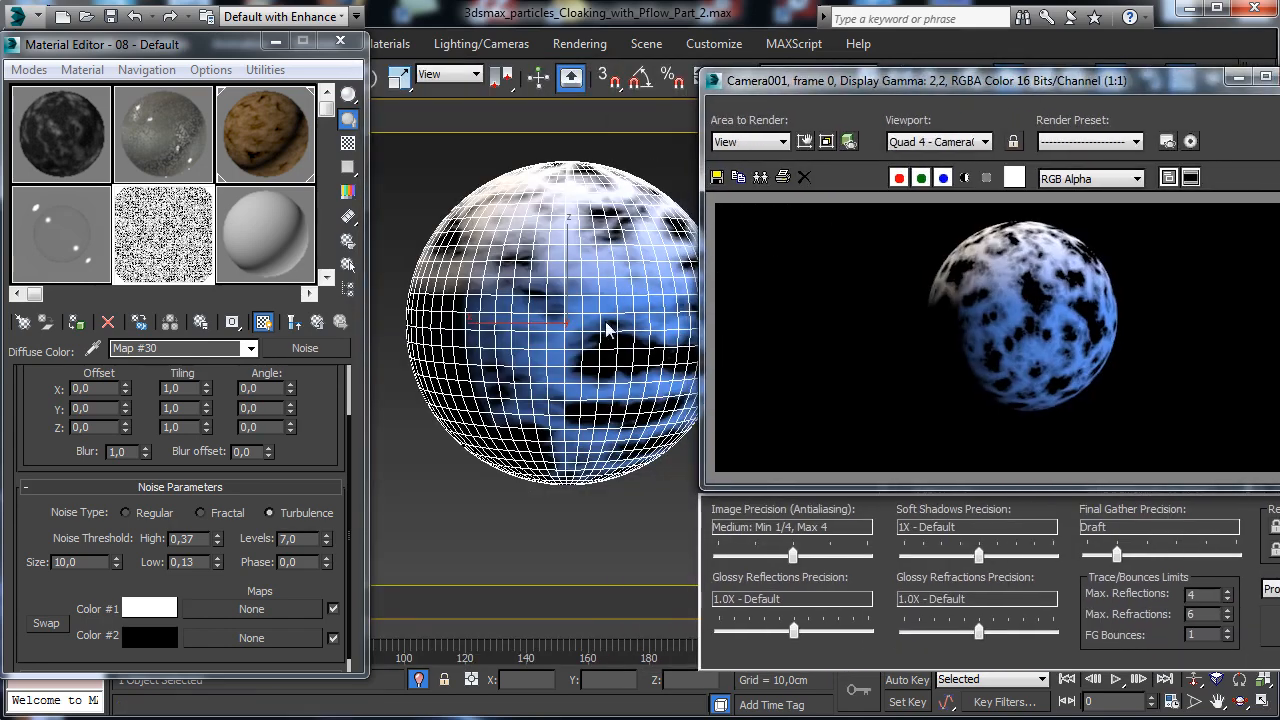
{"action": "left_click_drag", "start_coordinate": [1062, 84], "coordinate": [890, 81]}
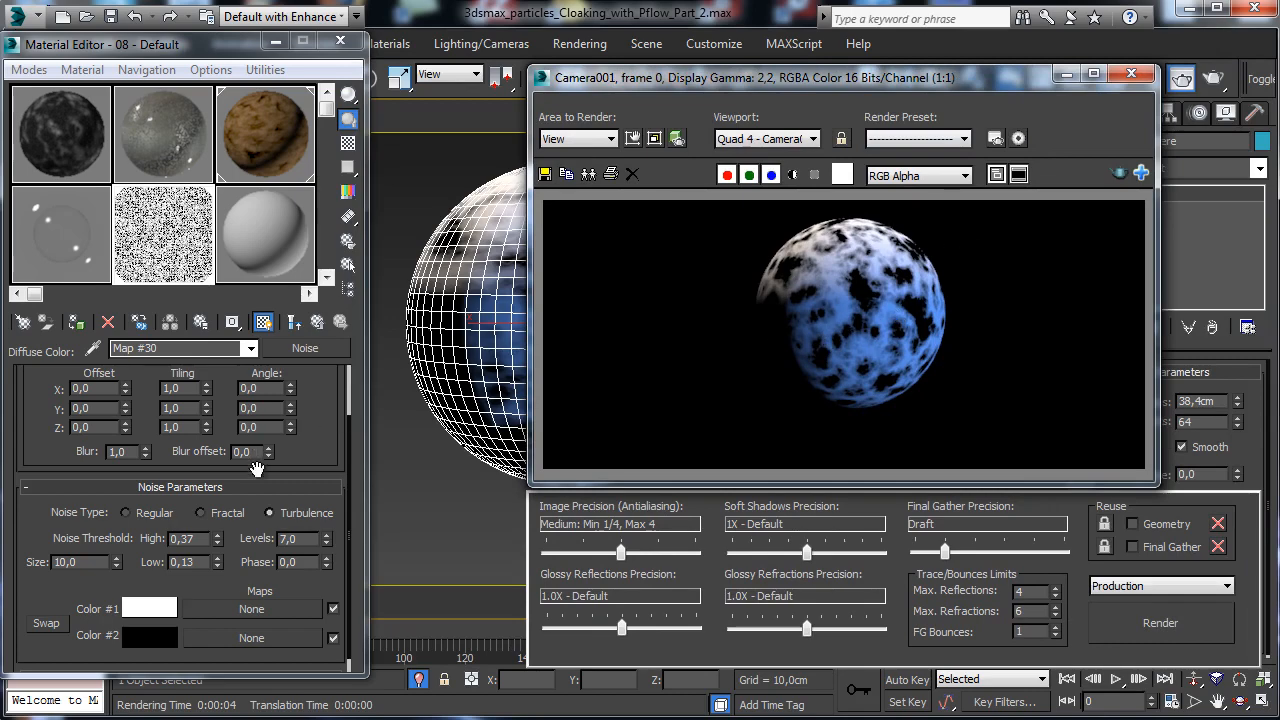
{"action": "left_click_drag", "start_coordinate": [218, 544], "coordinate": [218, 563]}
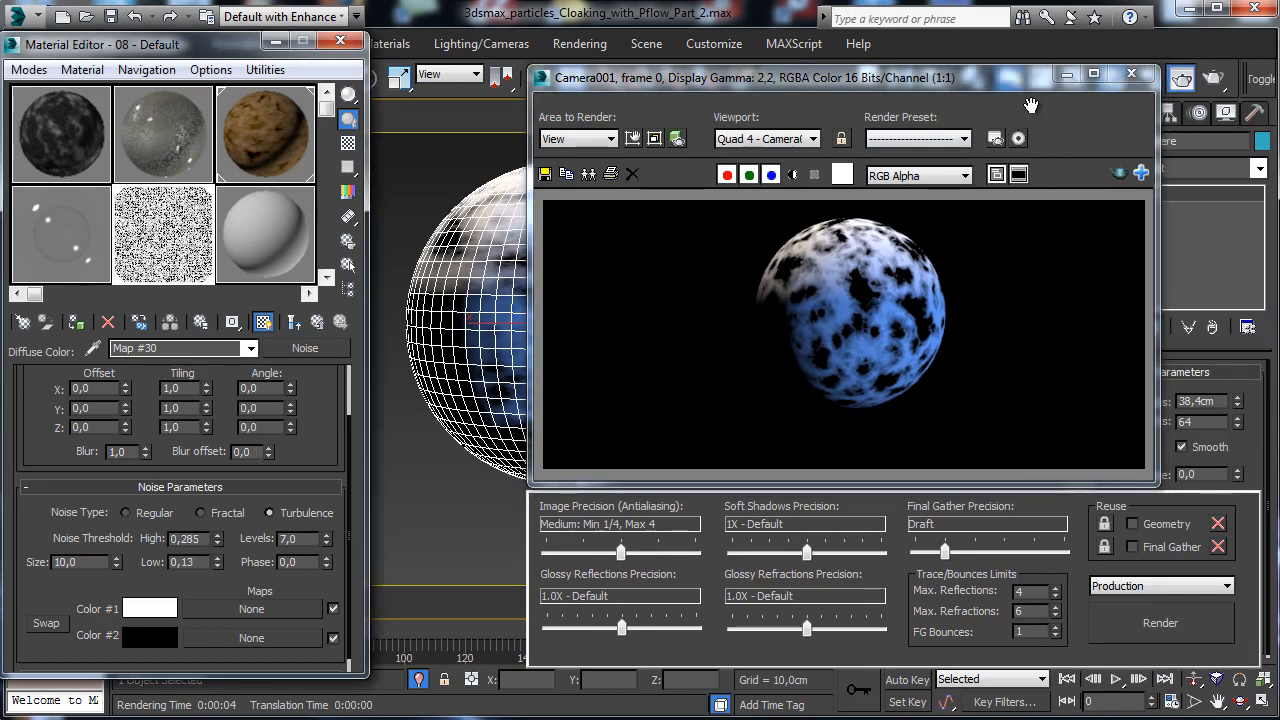
{"action": "left_click", "coordinate": [1066, 76]}
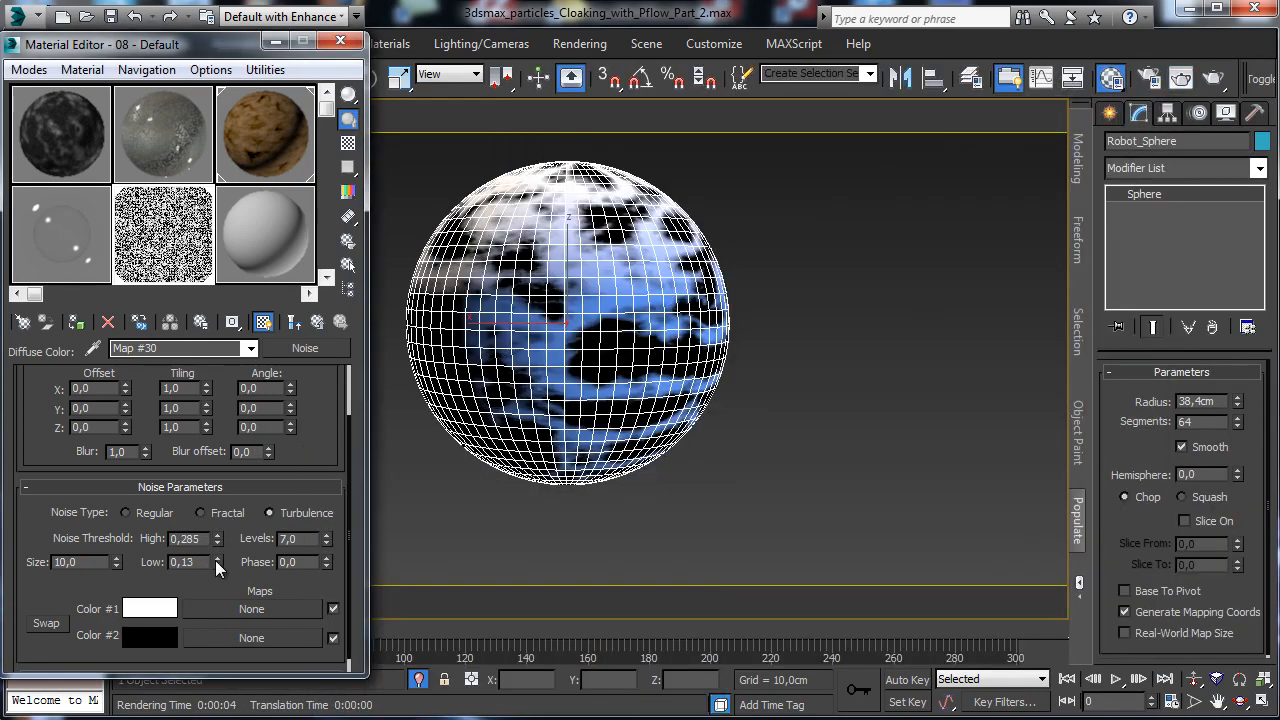
{"action": "left_click_drag", "start_coordinate": [217, 562], "coordinate": [225, 548]}
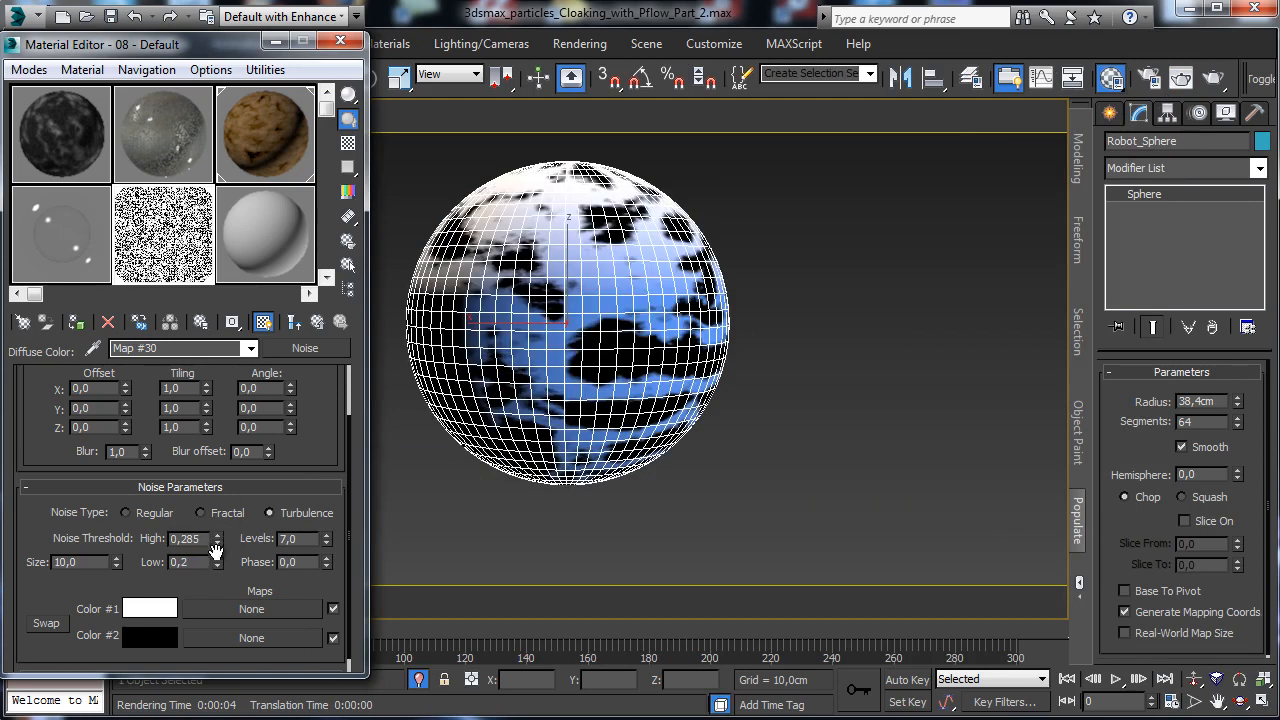
{"action": "left_click_drag", "start_coordinate": [215, 578], "coordinate": [215, 584]}
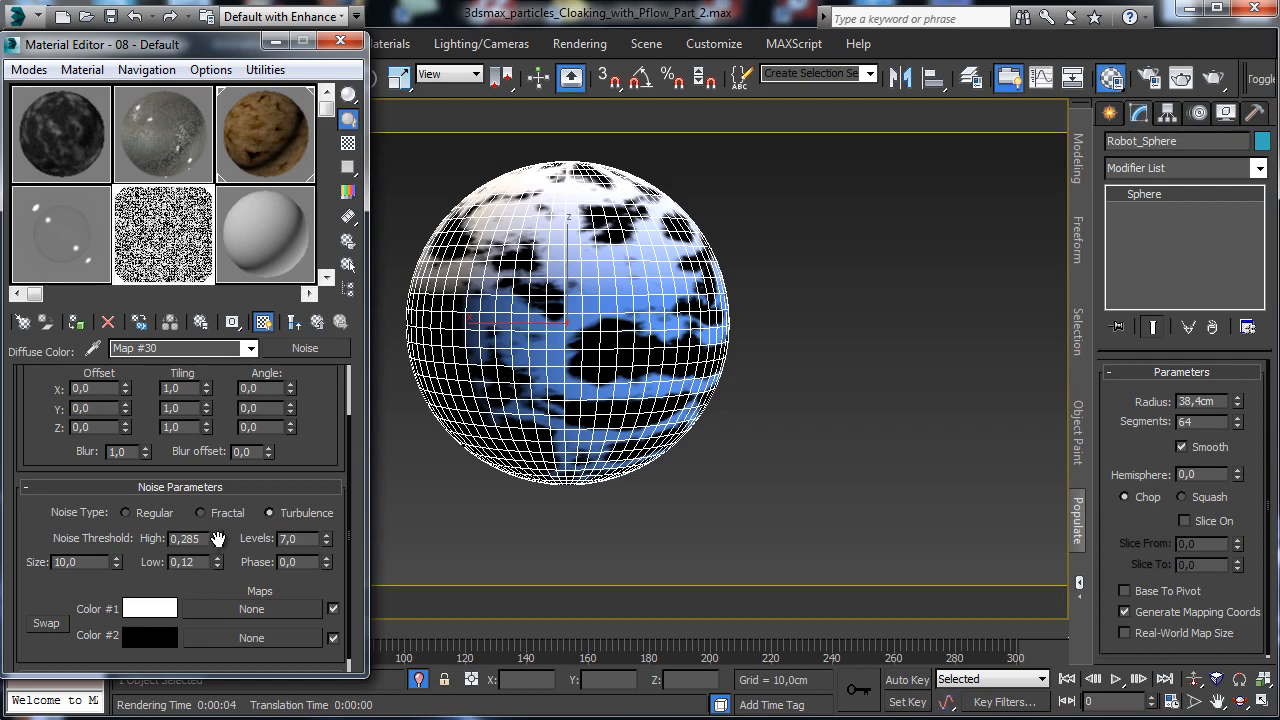
{"action": "left_click_drag", "start_coordinate": [217, 540], "coordinate": [222, 566]}
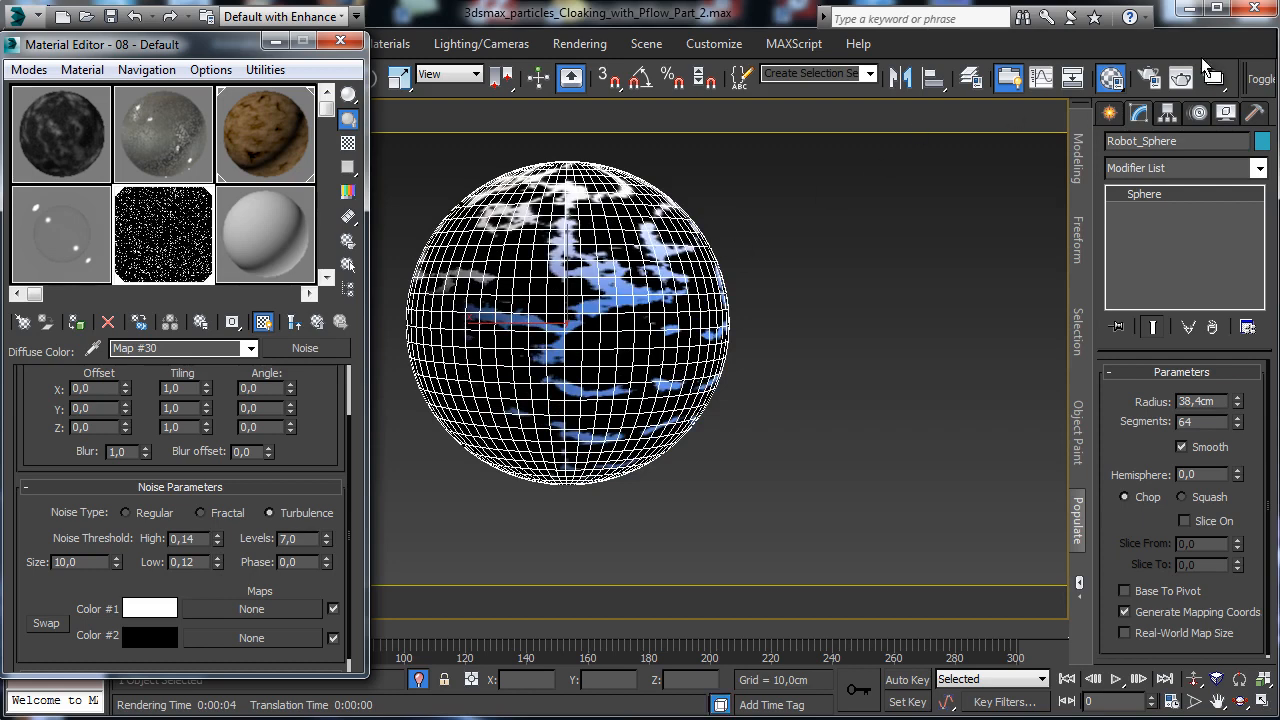
{"action": "left_click", "coordinate": [1181, 77]}
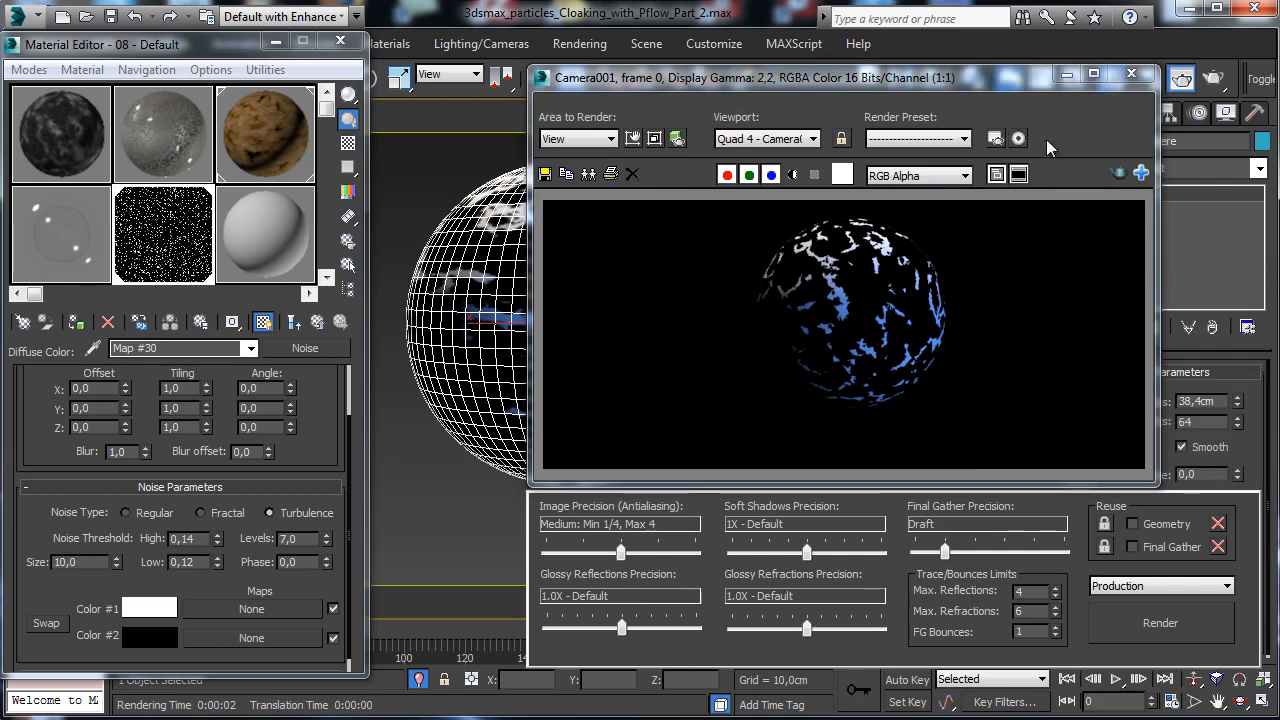
{"action": "left_click", "coordinate": [1067, 80]}
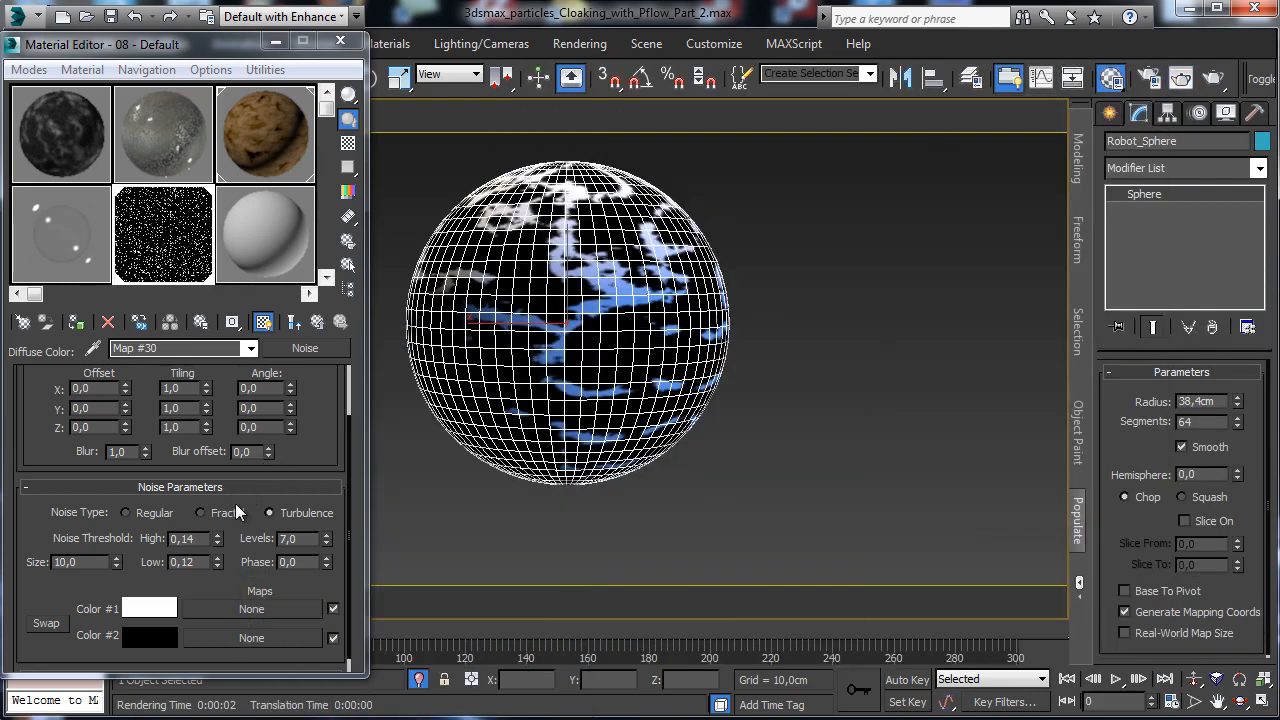
Raise the high noise threshold to 0,175, set the levels to 3, and test render the camera view again.
{"action": "left_click_drag", "start_coordinate": [218, 538], "coordinate": [221, 533]}
{"action": "key", "text": "Tab"}
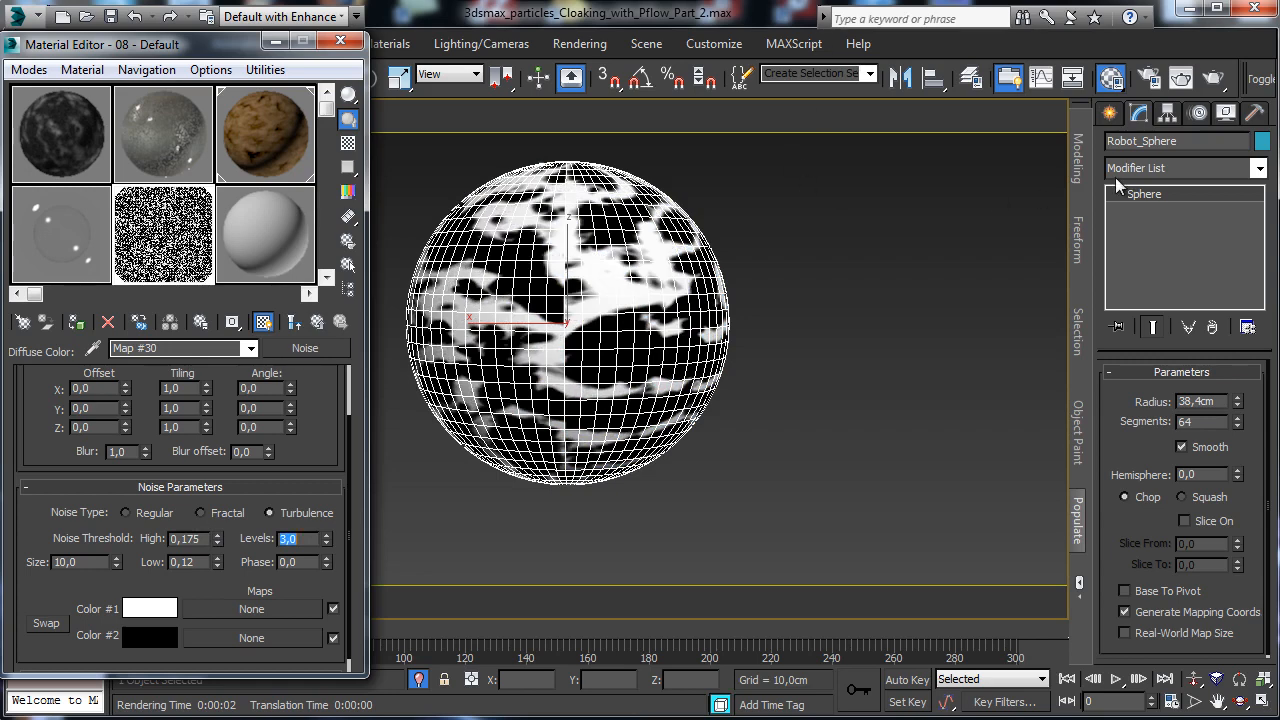
{"action": "left_click", "coordinate": [1181, 78]}
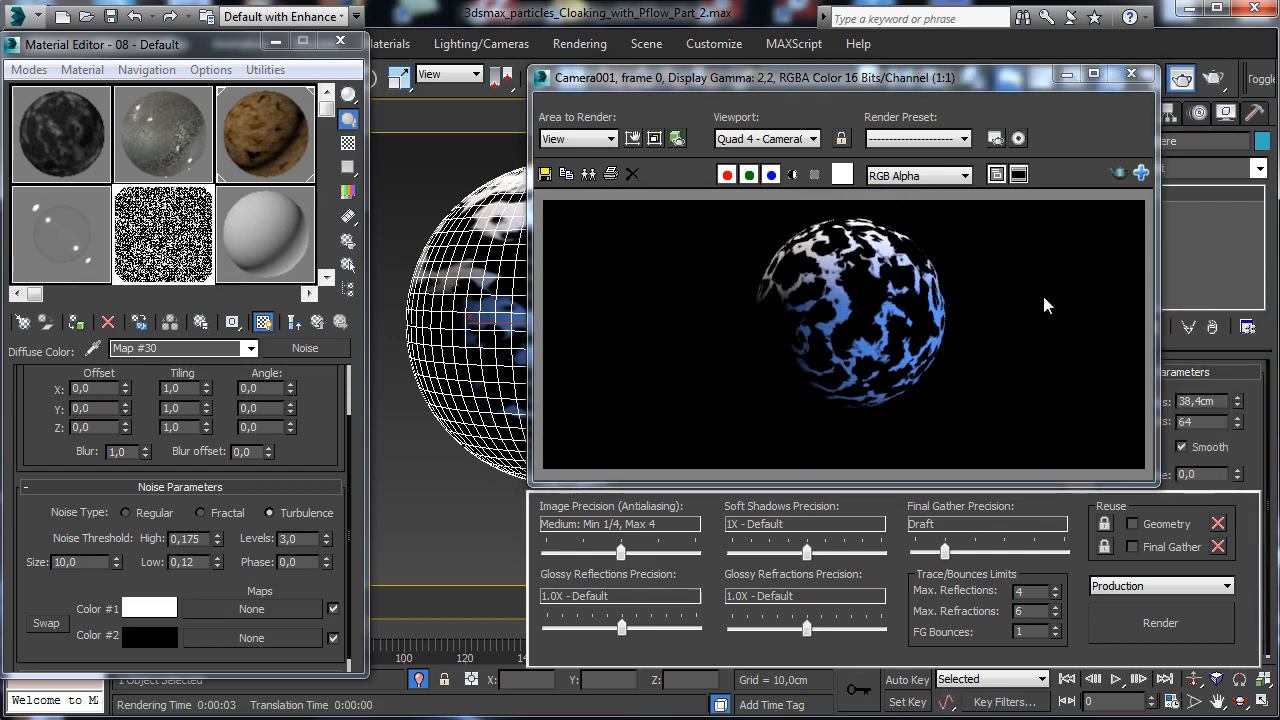
{"action": "left_click", "coordinate": [1066, 76]}
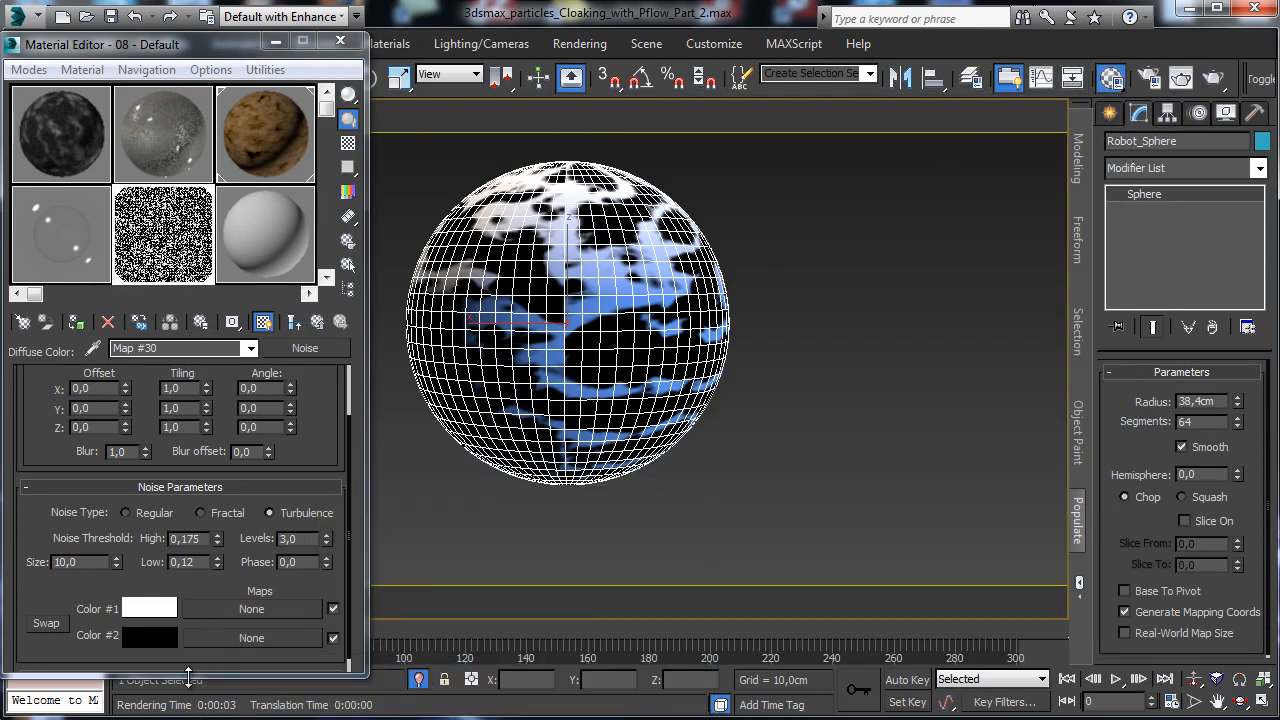
Turn on Auto Key, keyframe the noise phase at 2 on frame 100, and scrub through the animation.
{"action": "left_click_drag", "start_coordinate": [188, 675], "coordinate": [196, 583]}
{"action": "left_click", "coordinate": [907, 679]}
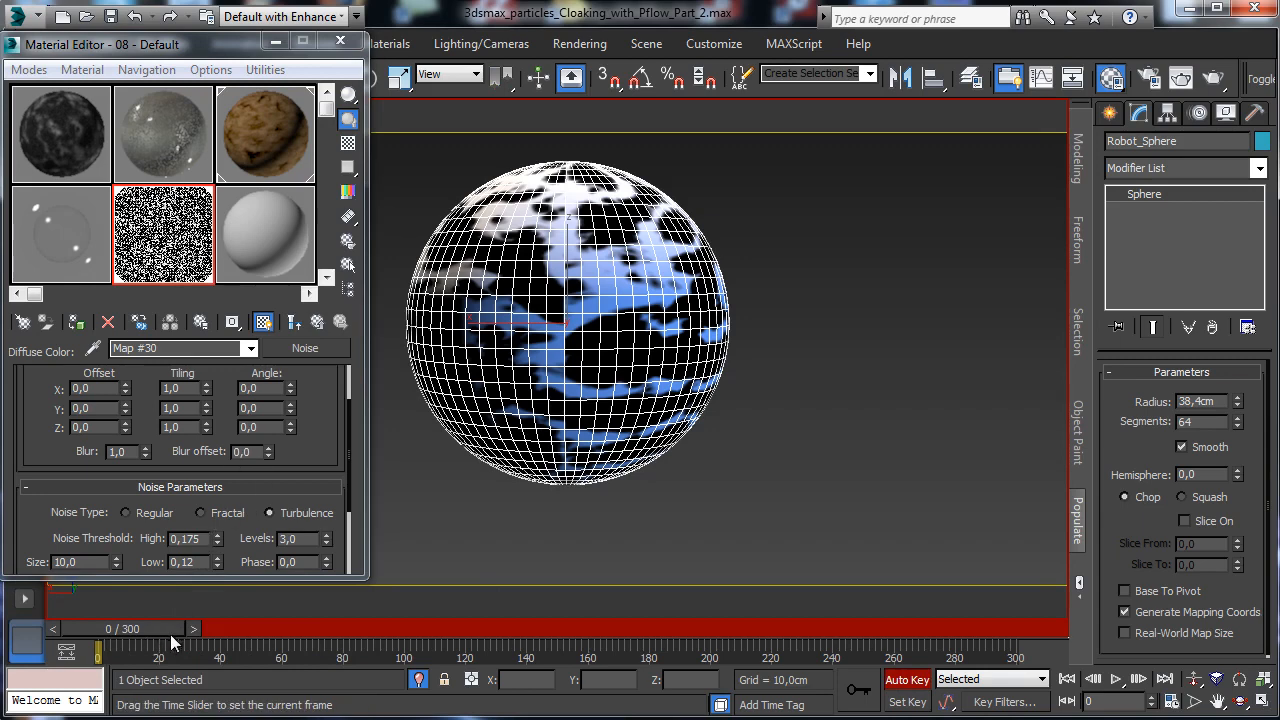
{"action": "left_click_drag", "start_coordinate": [151, 635], "coordinate": [427, 665]}
{"action": "left_click", "coordinate": [346, 630]}
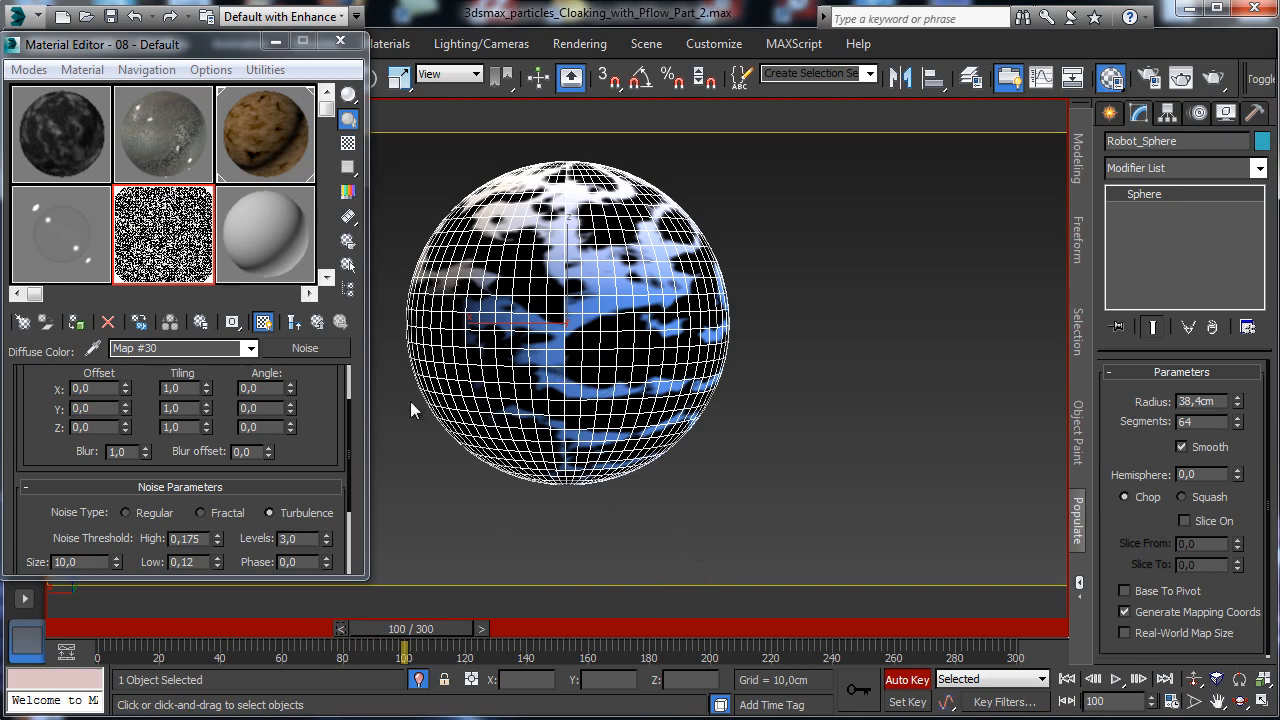
{"action": "left_click_drag", "start_coordinate": [303, 451], "coordinate": [303, 382]}
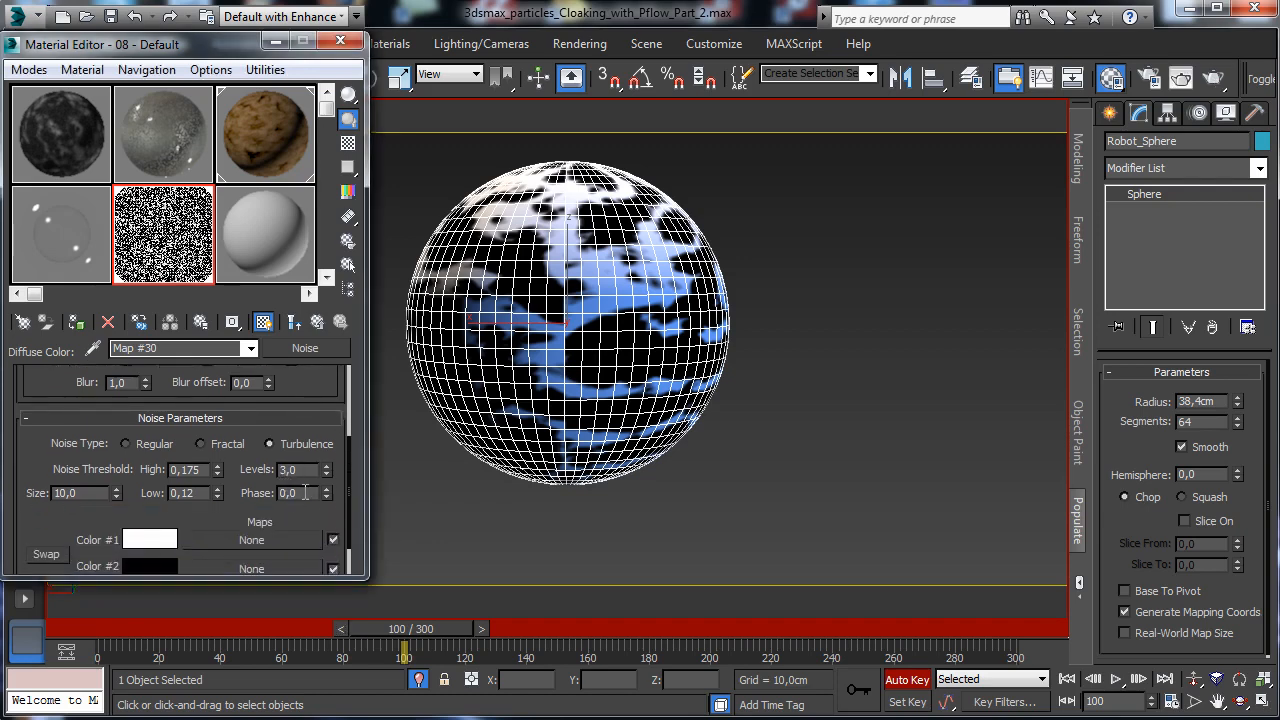
{"action": "left_click", "coordinate": [288, 493]}
{"action": "type", "text": "2"}
{"action": "key", "text": "Return"}
{"action": "left_click_drag", "start_coordinate": [81, 632], "coordinate": [258, 621]}
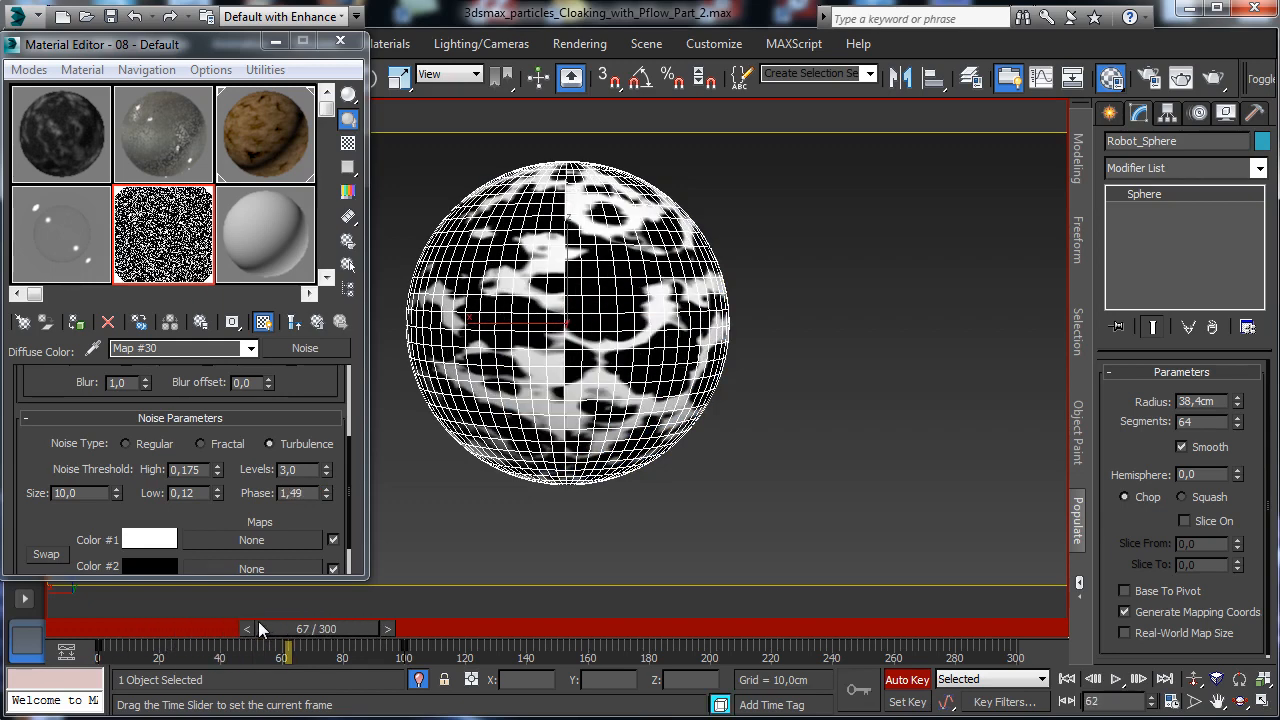
Open the mini curve editor and expand the 08 - Default material down to its diffuse color map's tracks.
{"action": "left_click", "coordinate": [70, 655]}
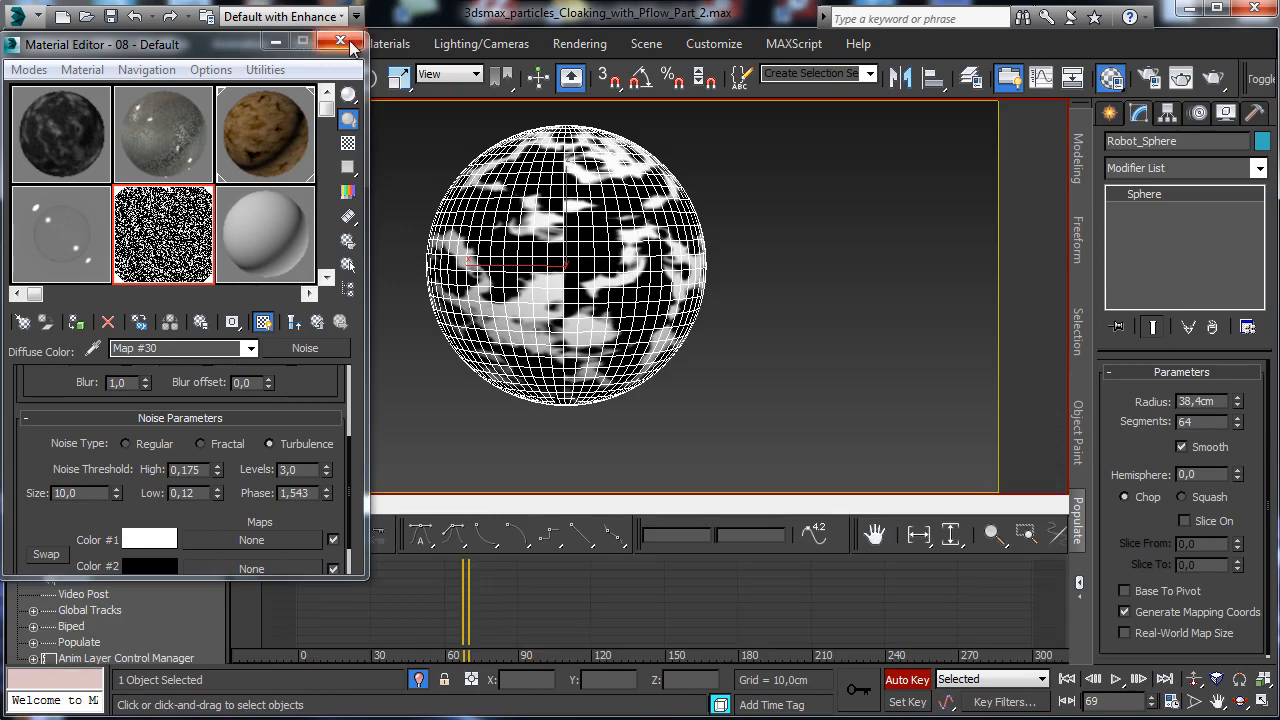
{"action": "left_click", "coordinate": [340, 40]}
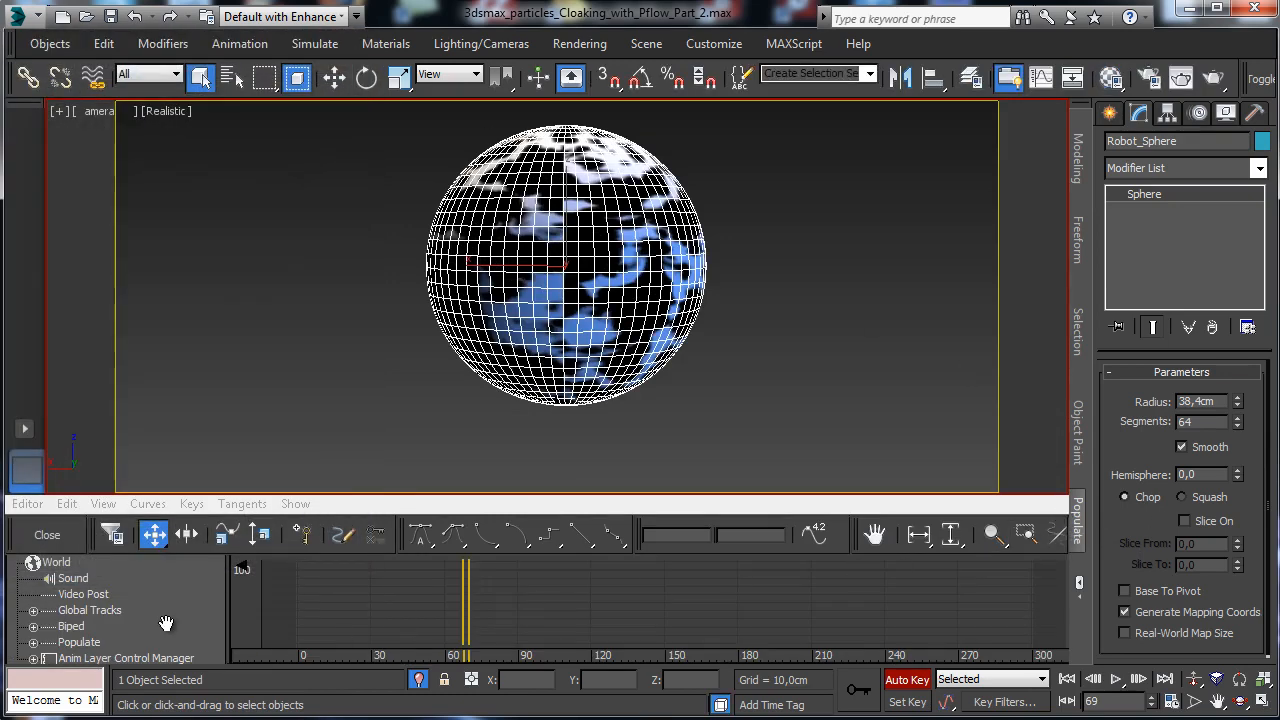
{"action": "scroll", "coordinate": [168, 623], "scroll_direction": "down", "scroll_amount": 2}
{"action": "scroll", "coordinate": [180, 583], "scroll_direction": "down", "scroll_amount": 6}
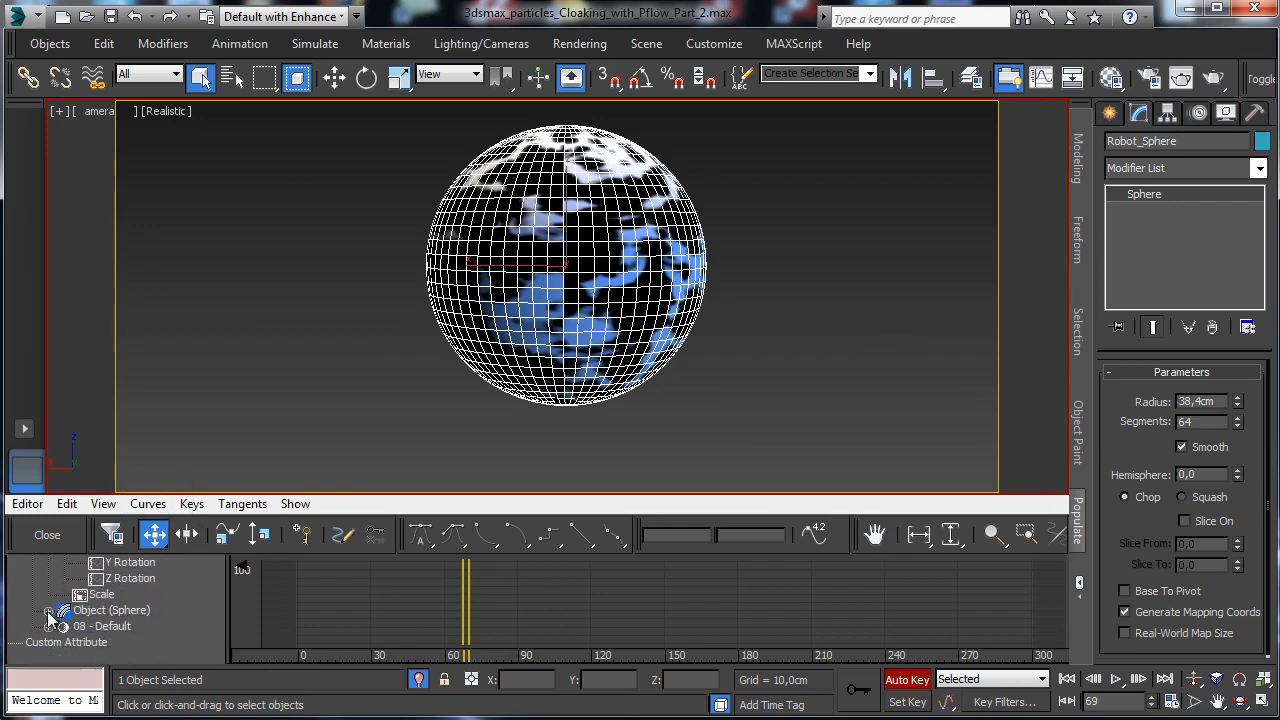
{"action": "left_click", "coordinate": [46, 626]}
{"action": "scroll", "coordinate": [192, 608], "scroll_direction": "down", "scroll_amount": 2}
{"action": "left_click", "coordinate": [62, 578]}
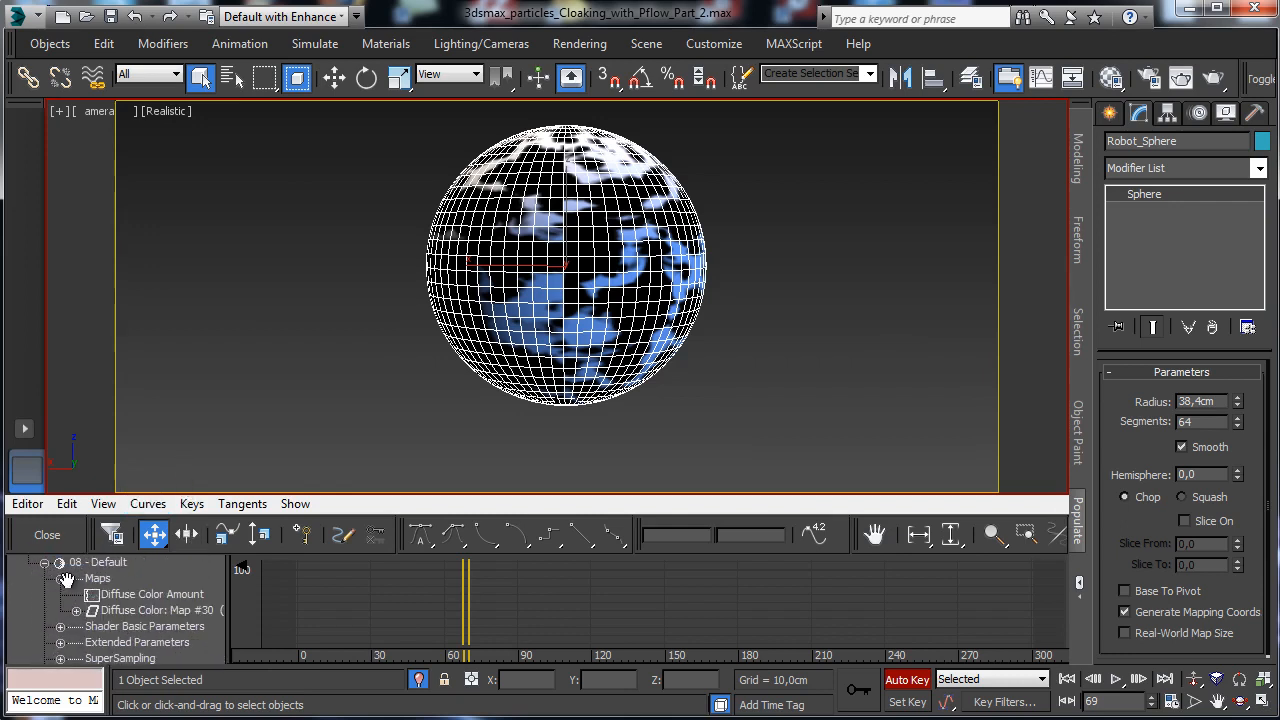
{"action": "left_click", "coordinate": [76, 610]}
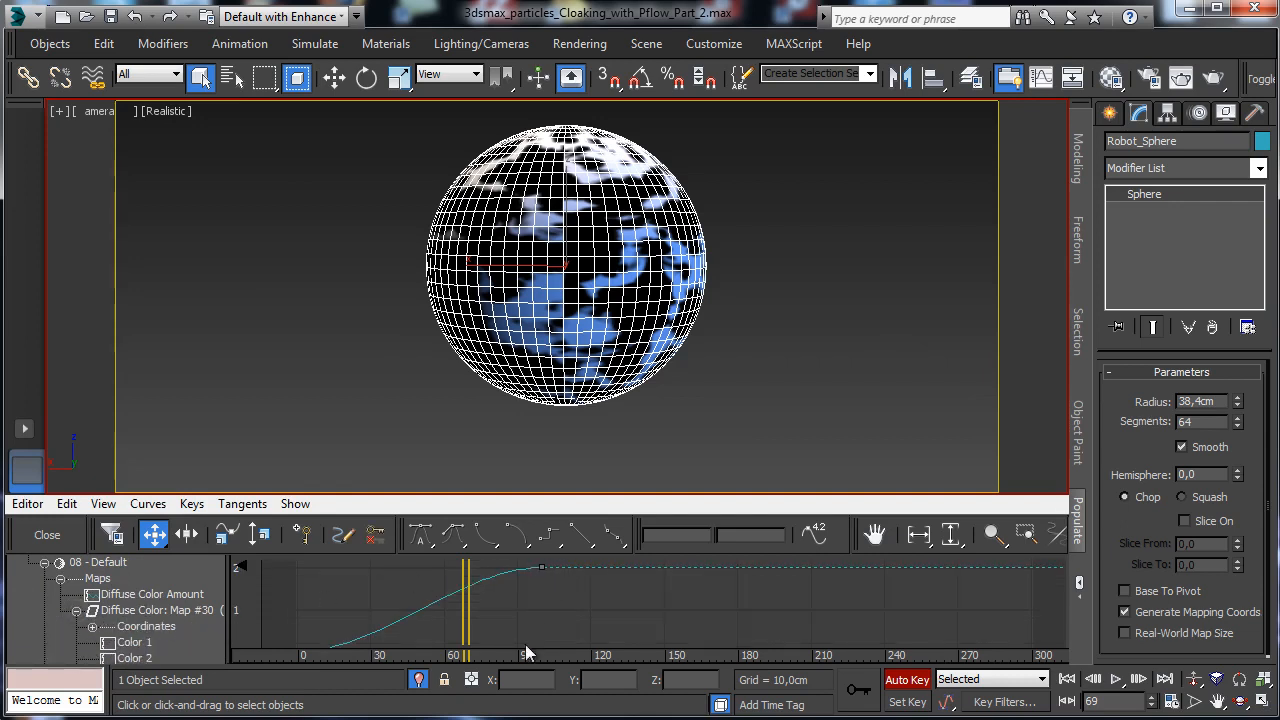
Set the phase keys at frames 0 and 100 to linear tangents and close the curve editor.
{"action": "left_click_drag", "start_coordinate": [528, 653], "coordinate": [530, 606]}
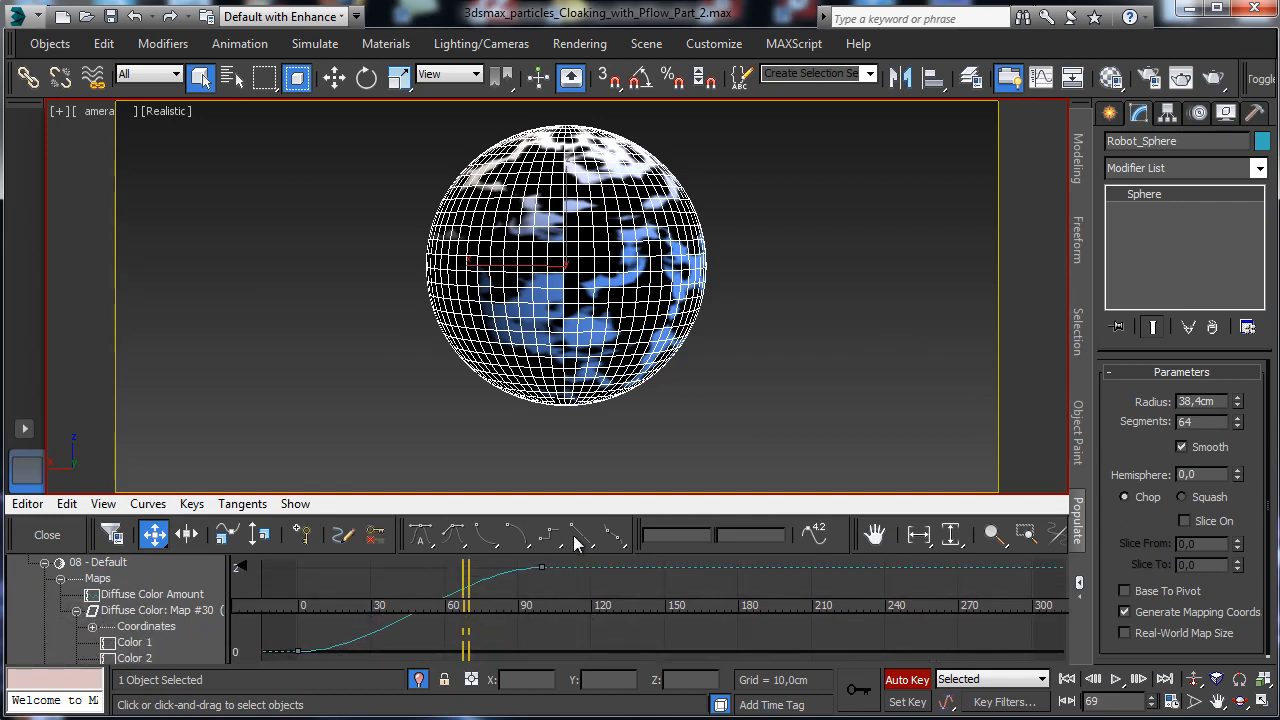
{"action": "left_click", "coordinate": [297, 649]}
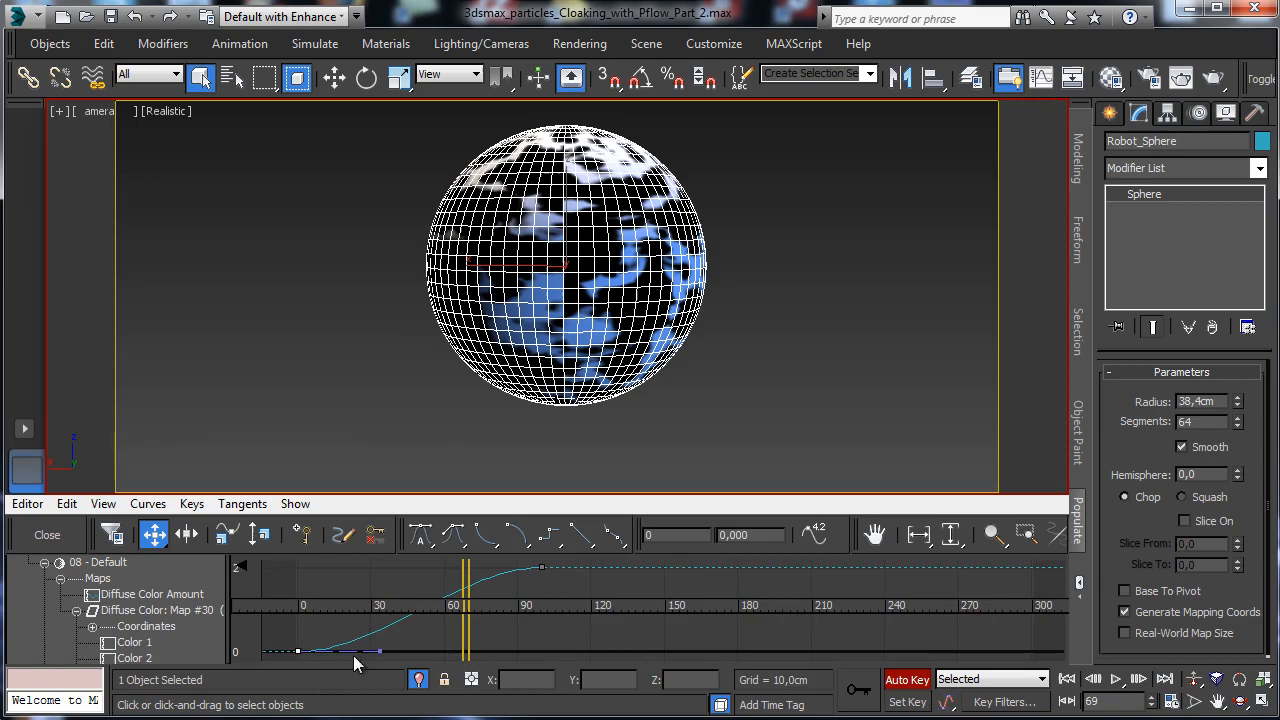
{"action": "left_click_drag", "start_coordinate": [556, 558], "coordinate": [529, 577]}
{"action": "left_click", "coordinate": [581, 536]}
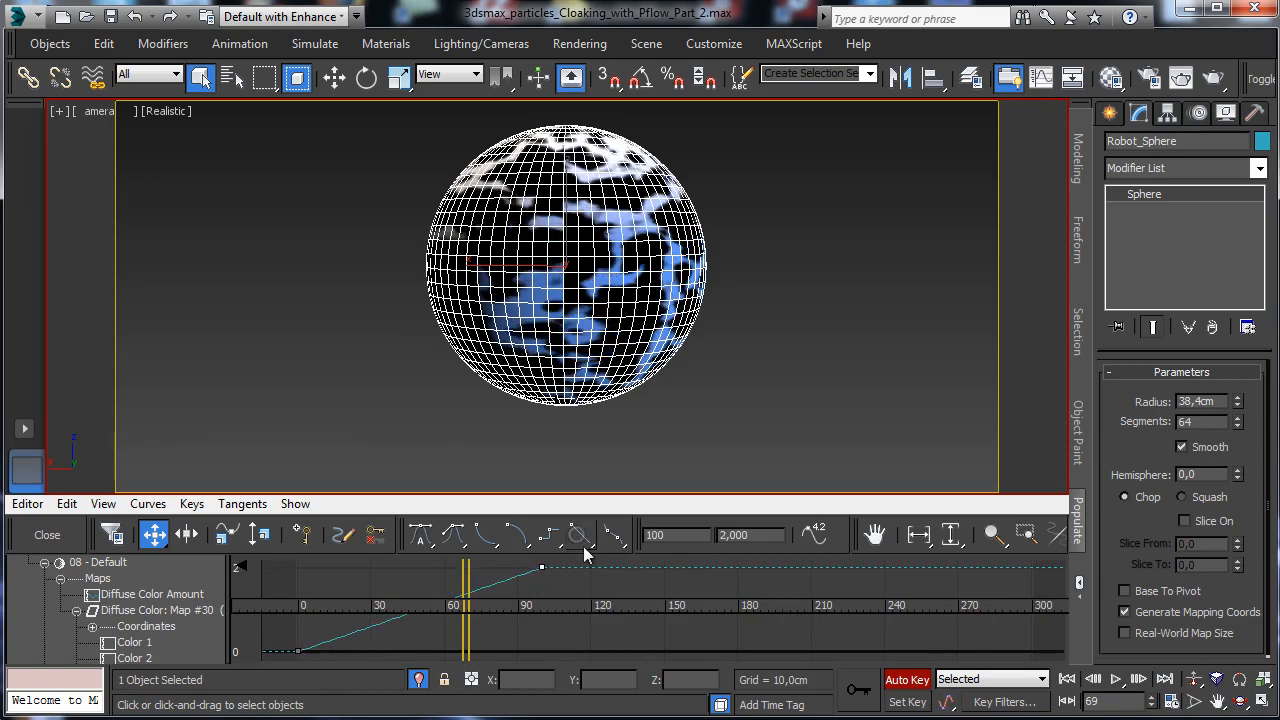
{"action": "left_click", "coordinate": [55, 536]}
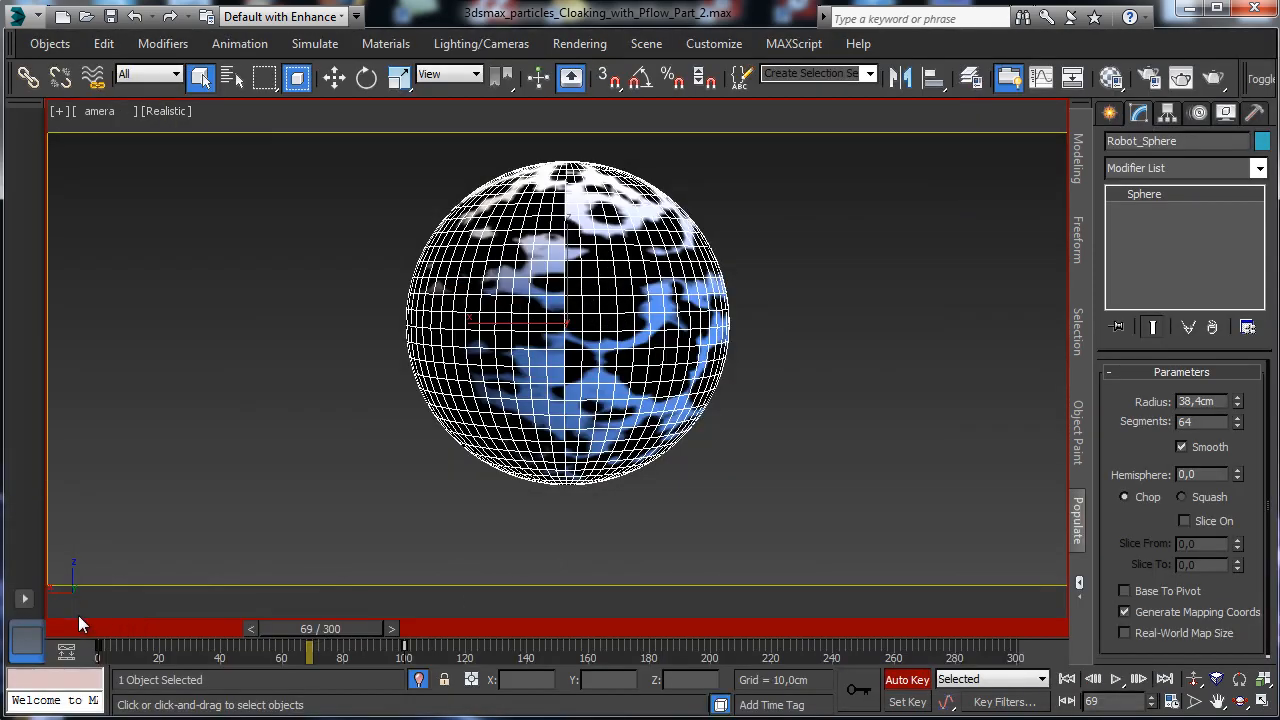
At frame 0, set the noise map's low threshold to 0,0 and its high threshold to 0,005.
{"action": "left_click_drag", "start_coordinate": [61, 629], "coordinate": [241, 639]}
{"action": "left_click", "coordinate": [65, 630]}
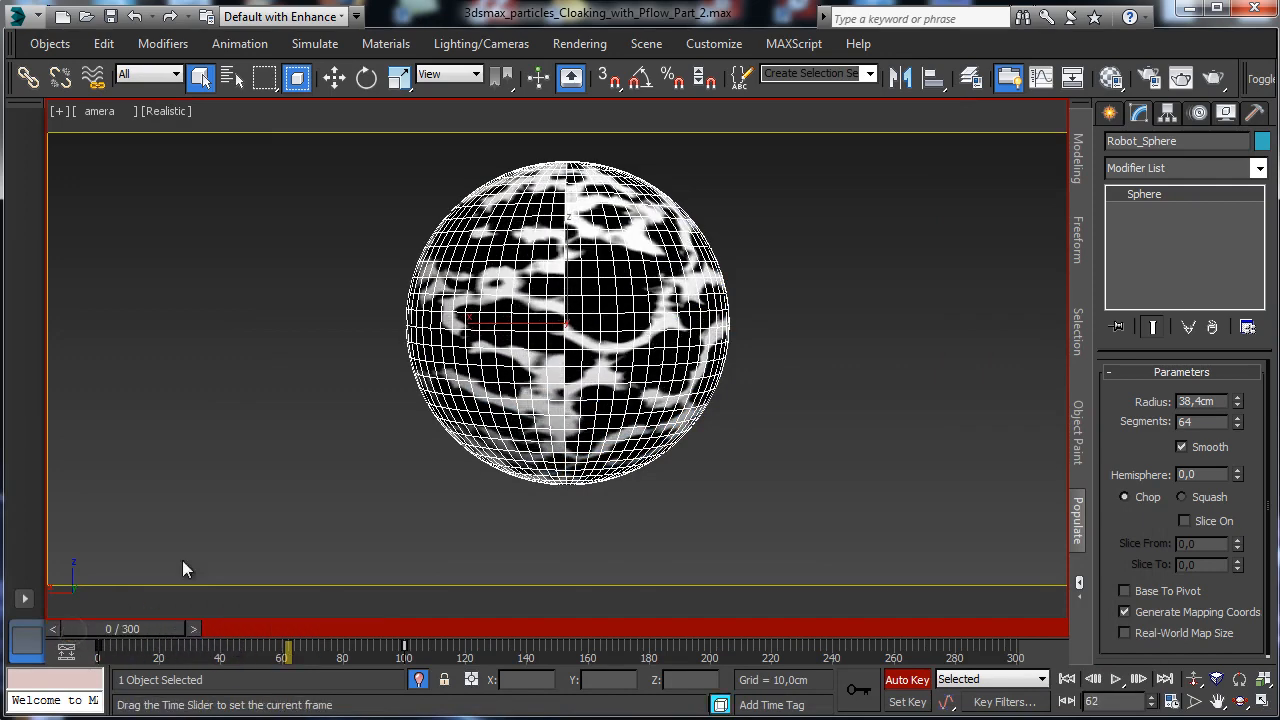
{"action": "left_click", "coordinate": [1111, 78]}
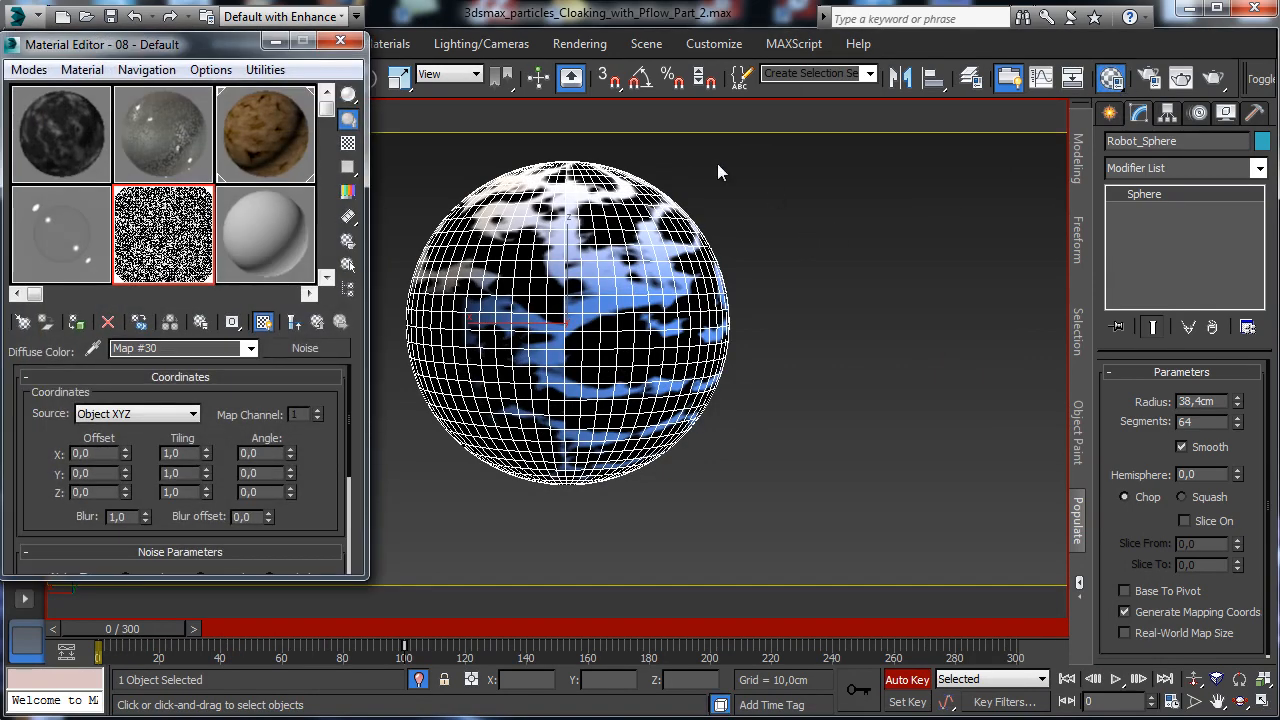
{"action": "scroll", "coordinate": [319, 453], "scroll_direction": "down", "scroll_amount": 3}
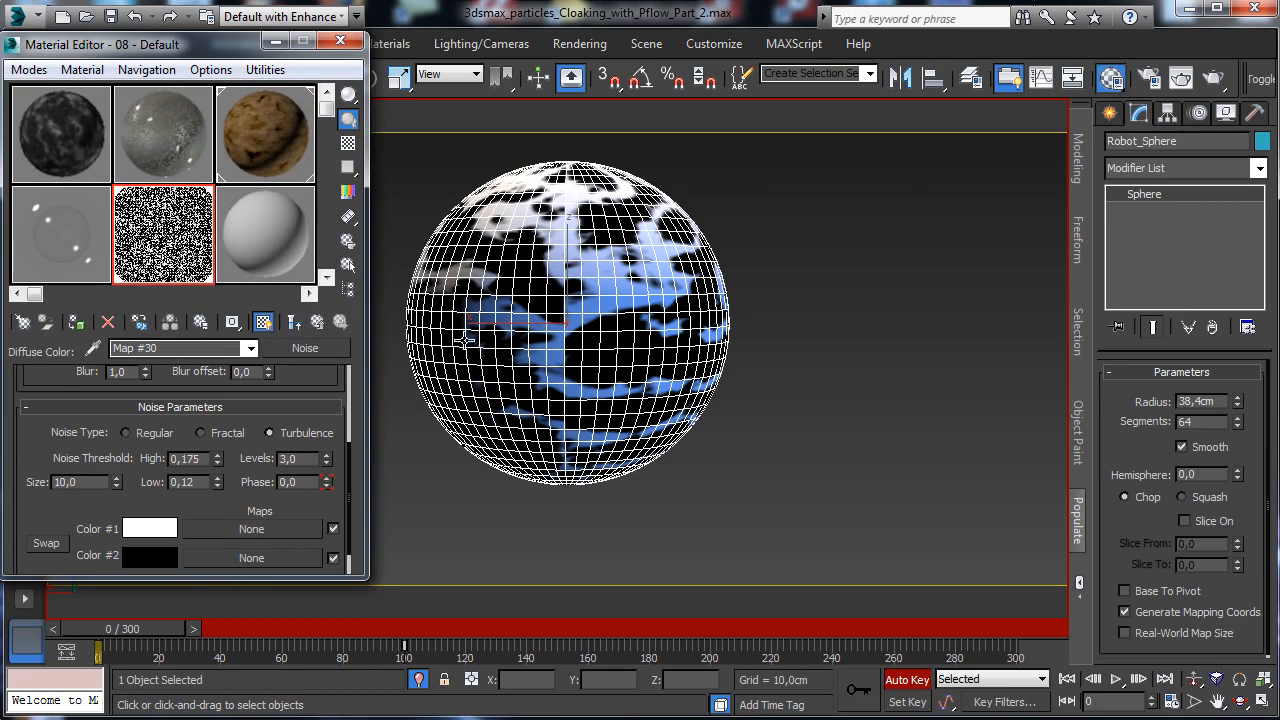
{"action": "right_click", "coordinate": [218, 484]}
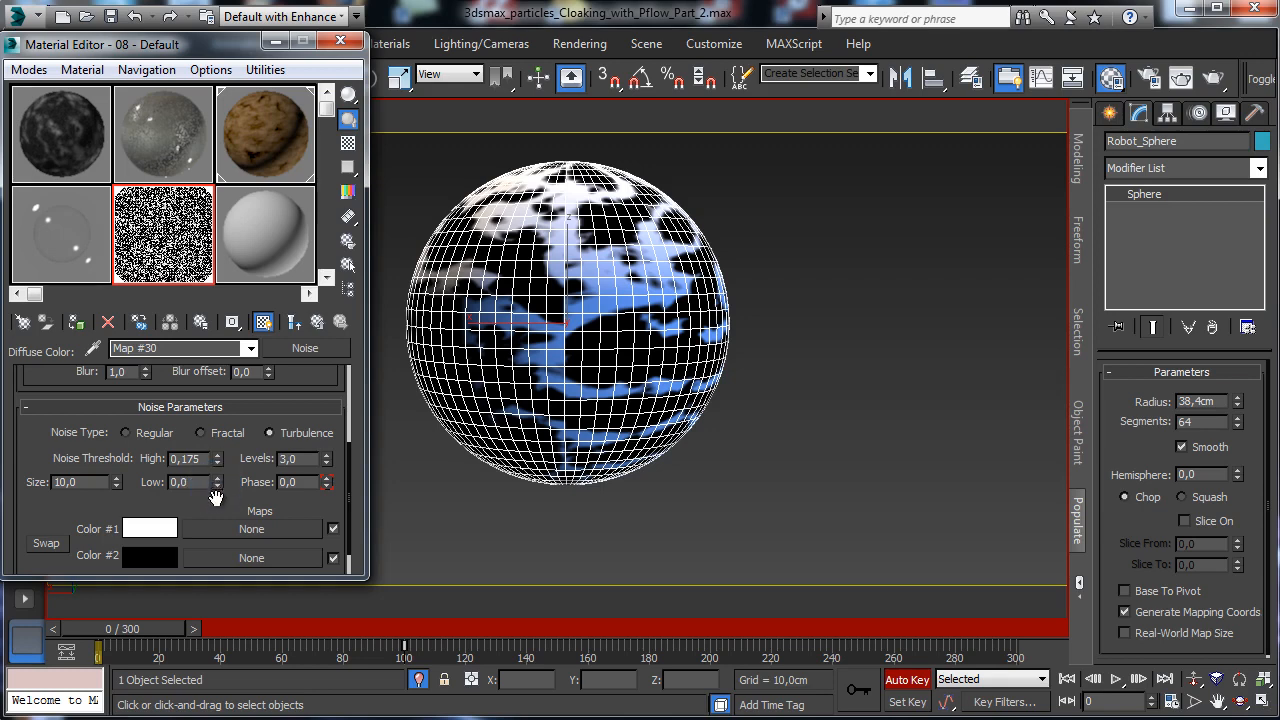
{"action": "left_click_drag", "start_coordinate": [218, 461], "coordinate": [220, 481]}
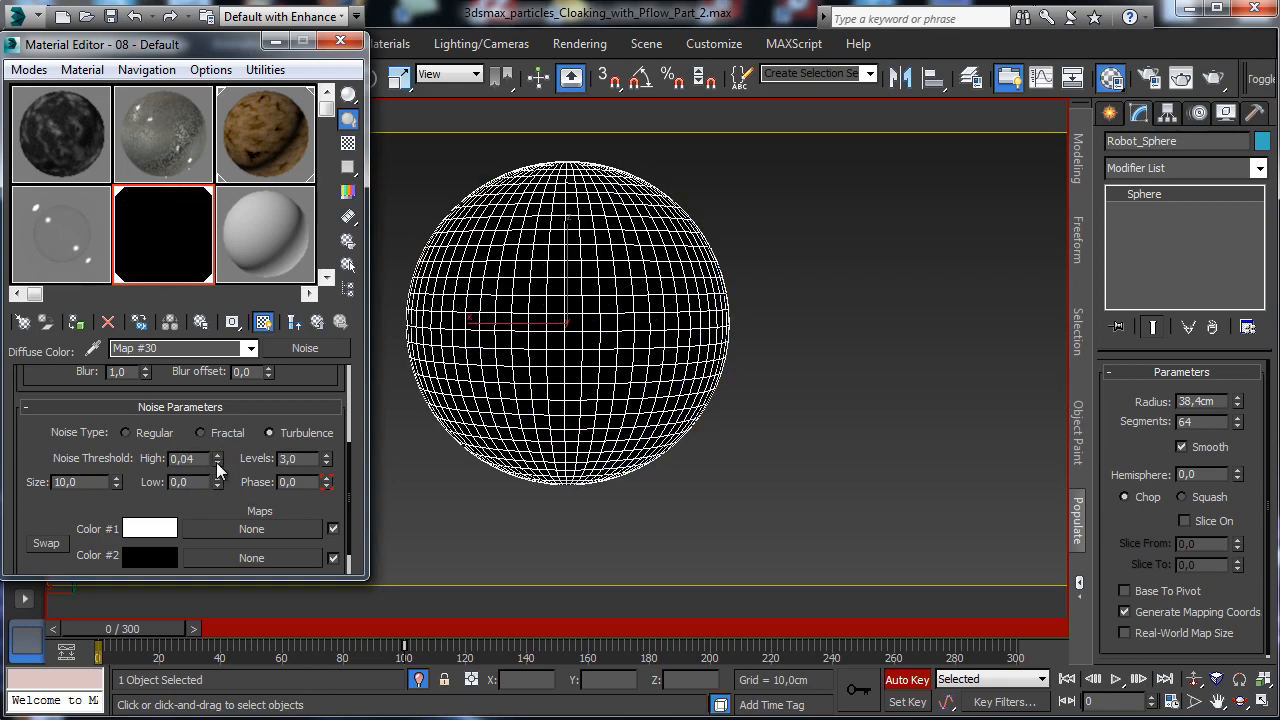
{"action": "right_click", "coordinate": [217, 462]}
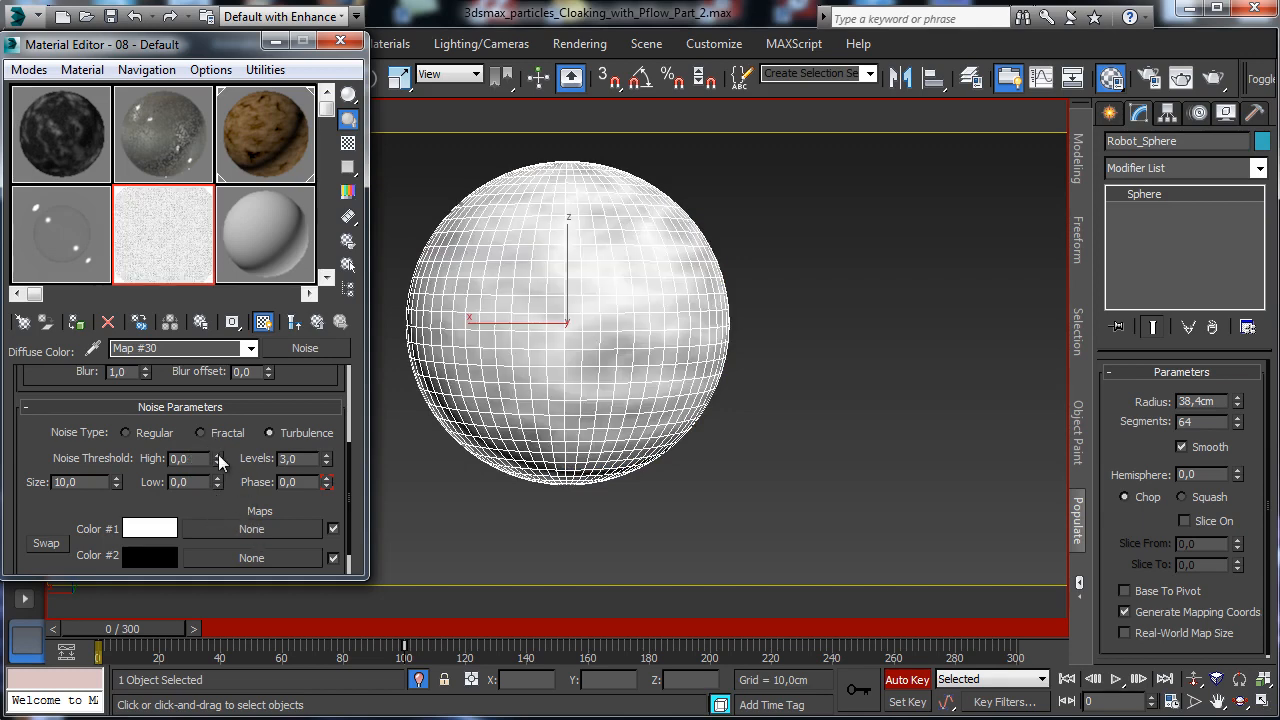
{"action": "left_click", "coordinate": [217, 454]}
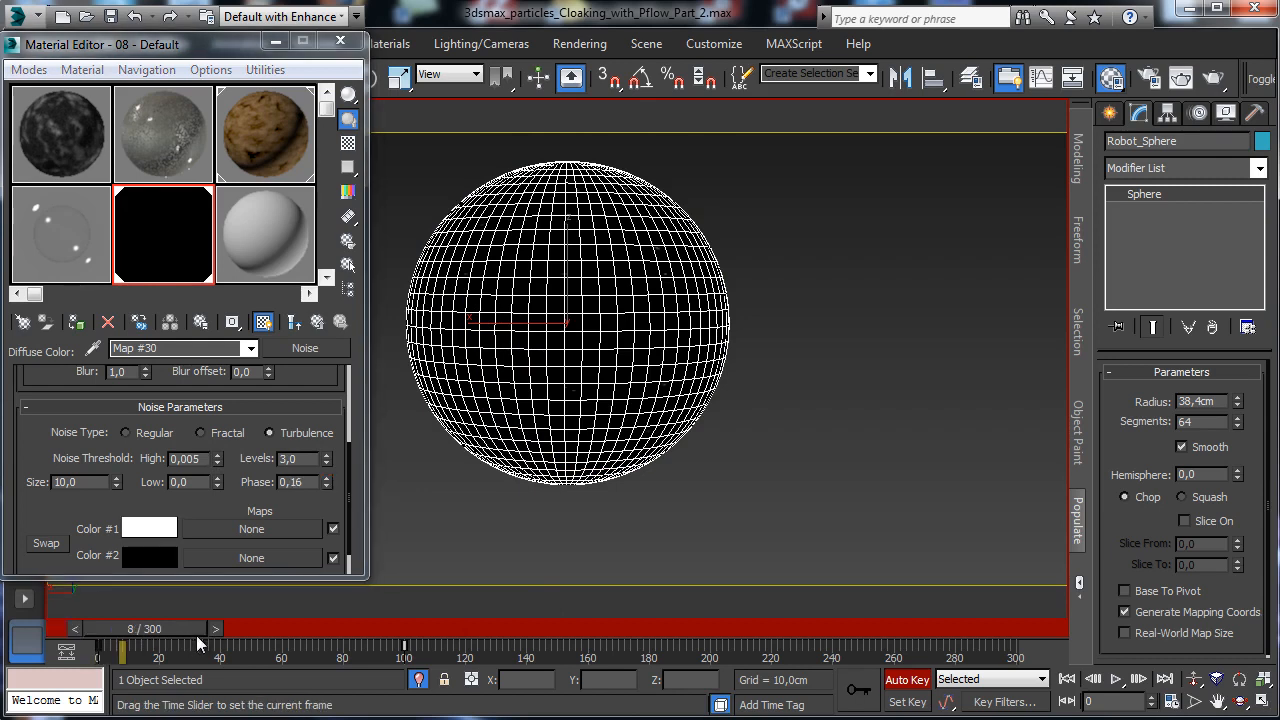
Enable Key Mode, go to the key at frame 100, and keyframe the noise thresholds at 1,0 high and 0,995 low.
{"action": "left_click_drag", "start_coordinate": [144, 629], "coordinate": [428, 662]}
{"action": "left_click", "coordinate": [1067, 701]}
{"action": "left_click", "coordinate": [1138, 679]}
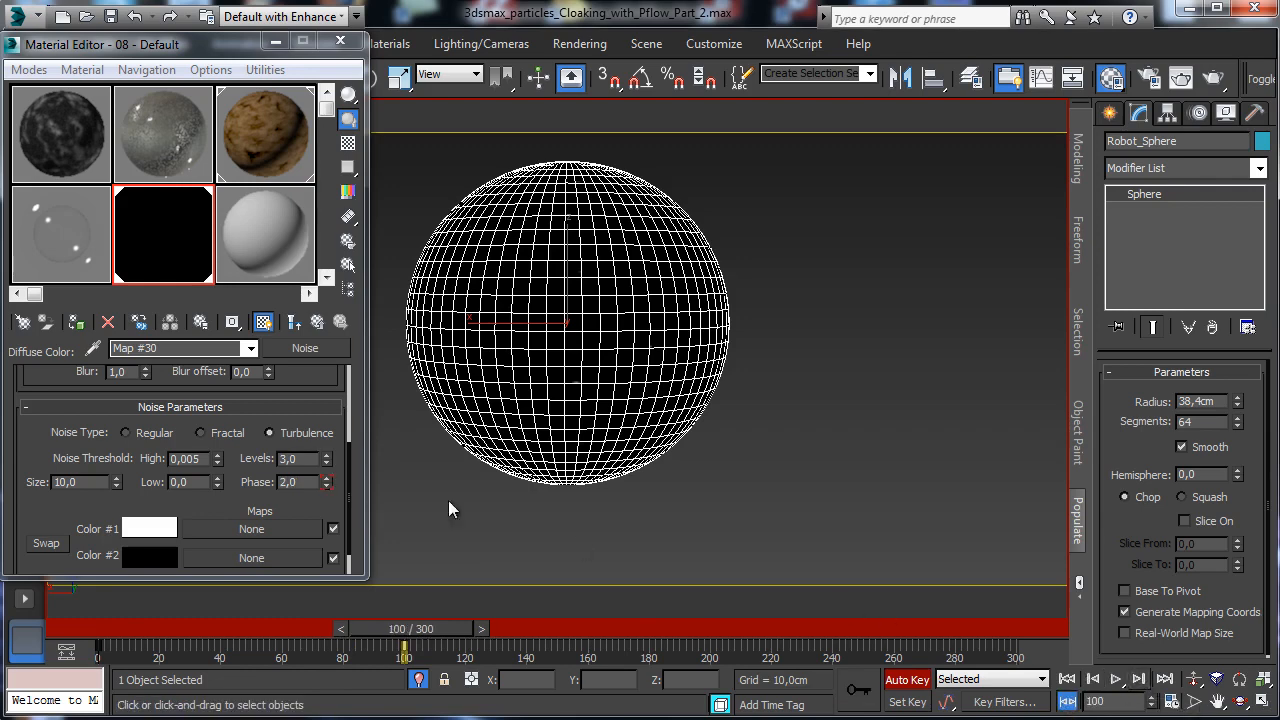
{"action": "left_click_drag", "start_coordinate": [217, 456], "coordinate": [225, 244]}
{"action": "left_click_drag", "start_coordinate": [218, 477], "coordinate": [242, 328]}
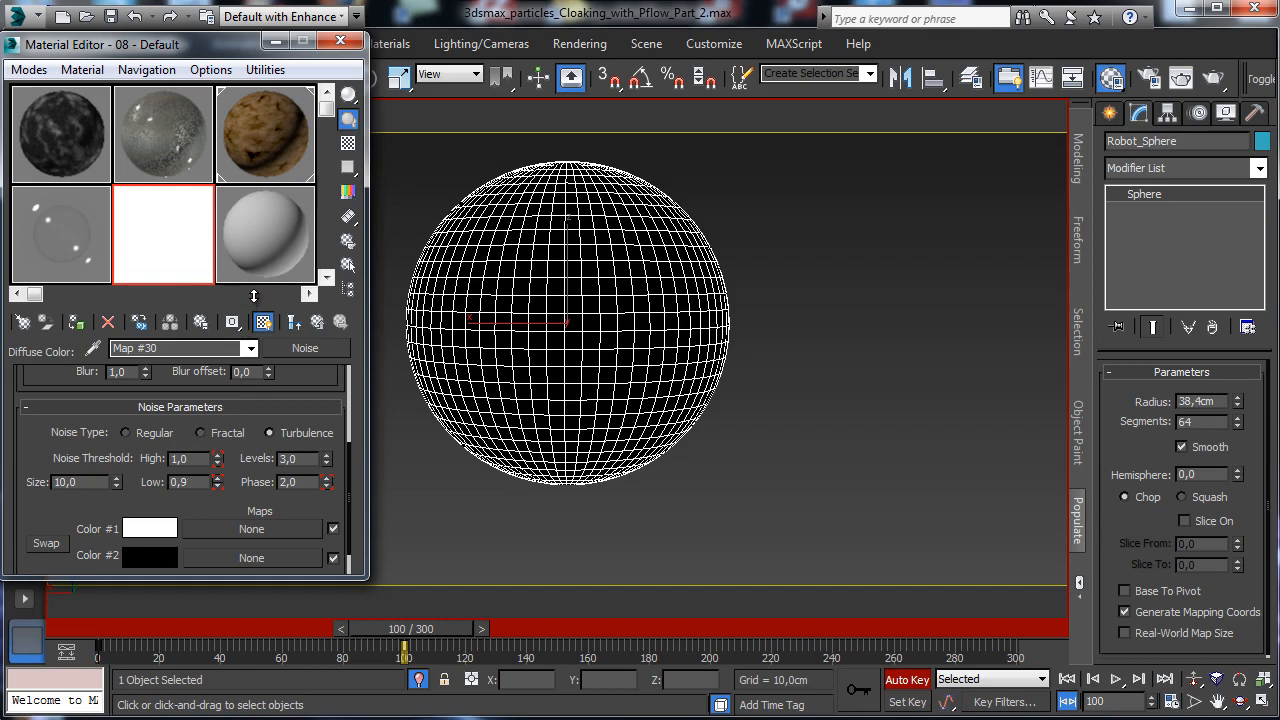
{"action": "left_click_drag", "start_coordinate": [258, 279], "coordinate": [257, 277]}
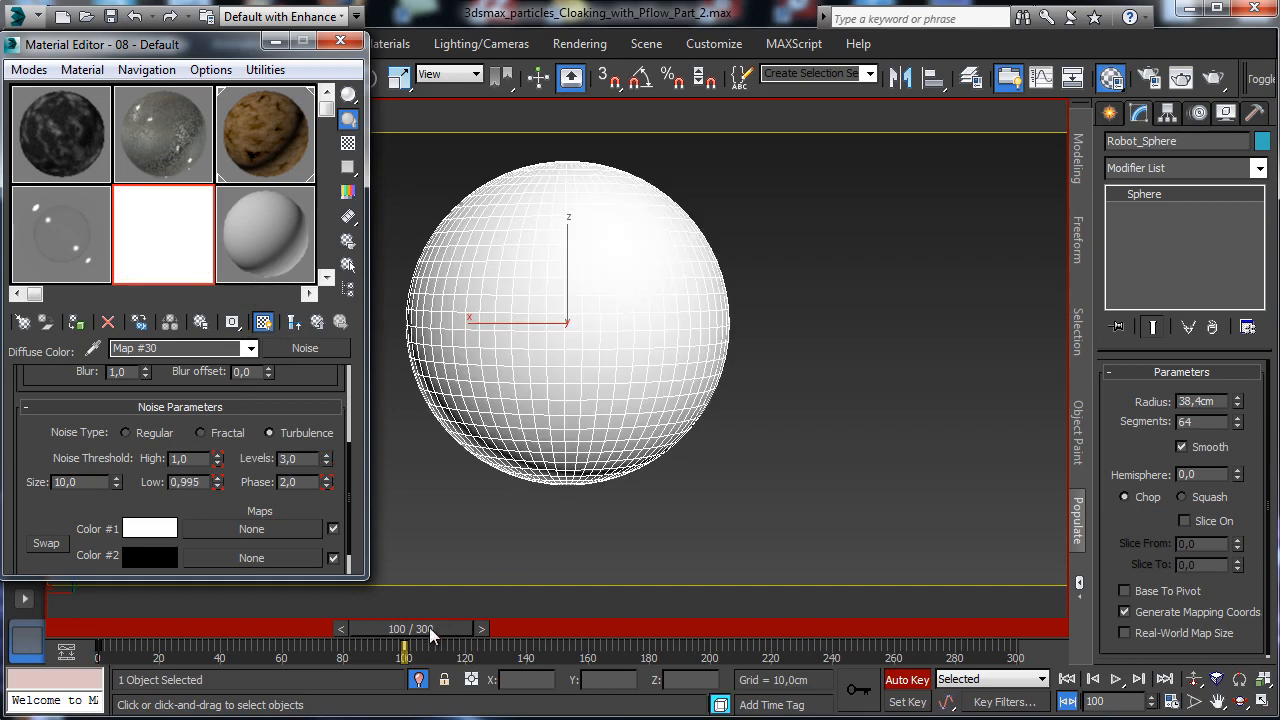
At frame 50, keyframe the noise map's low threshold at 0,083 and its high threshold at 0,243.
{"action": "left_click_drag", "start_coordinate": [384, 629], "coordinate": [285, 631]}
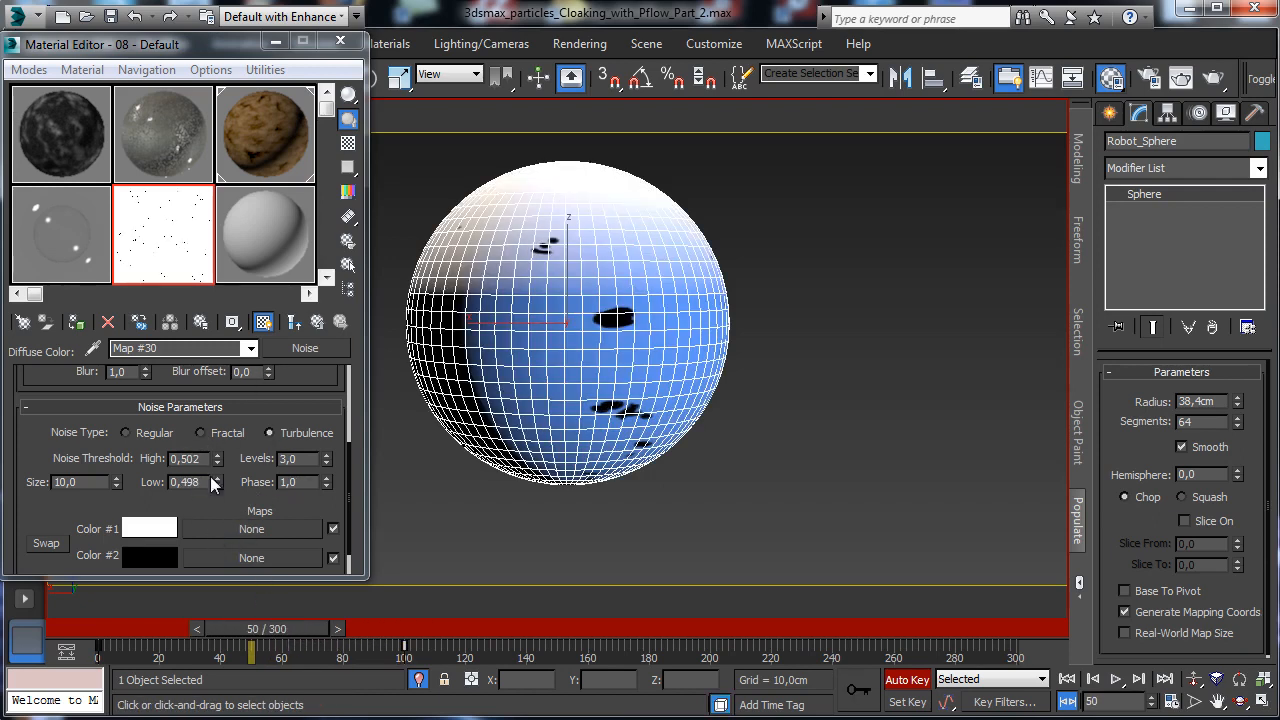
{"action": "left_click_drag", "start_coordinate": [217, 484], "coordinate": [218, 500]}
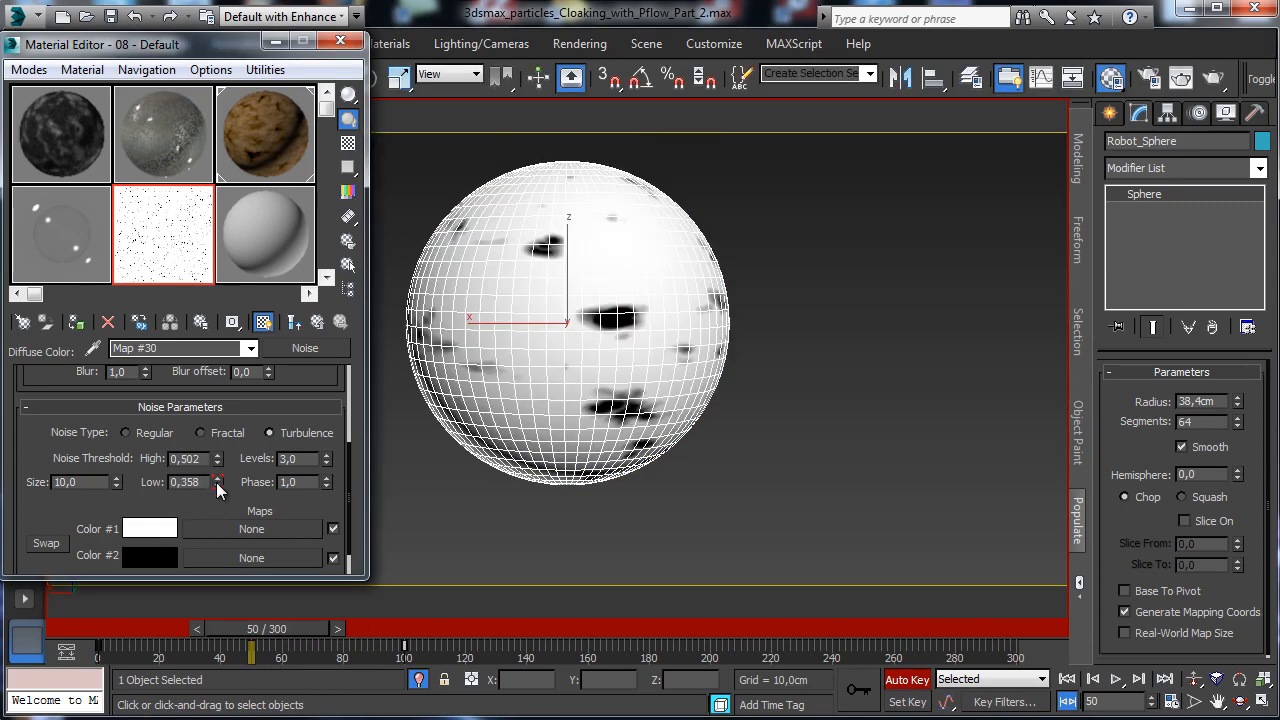
{"action": "left_click_drag", "start_coordinate": [219, 484], "coordinate": [214, 506]}
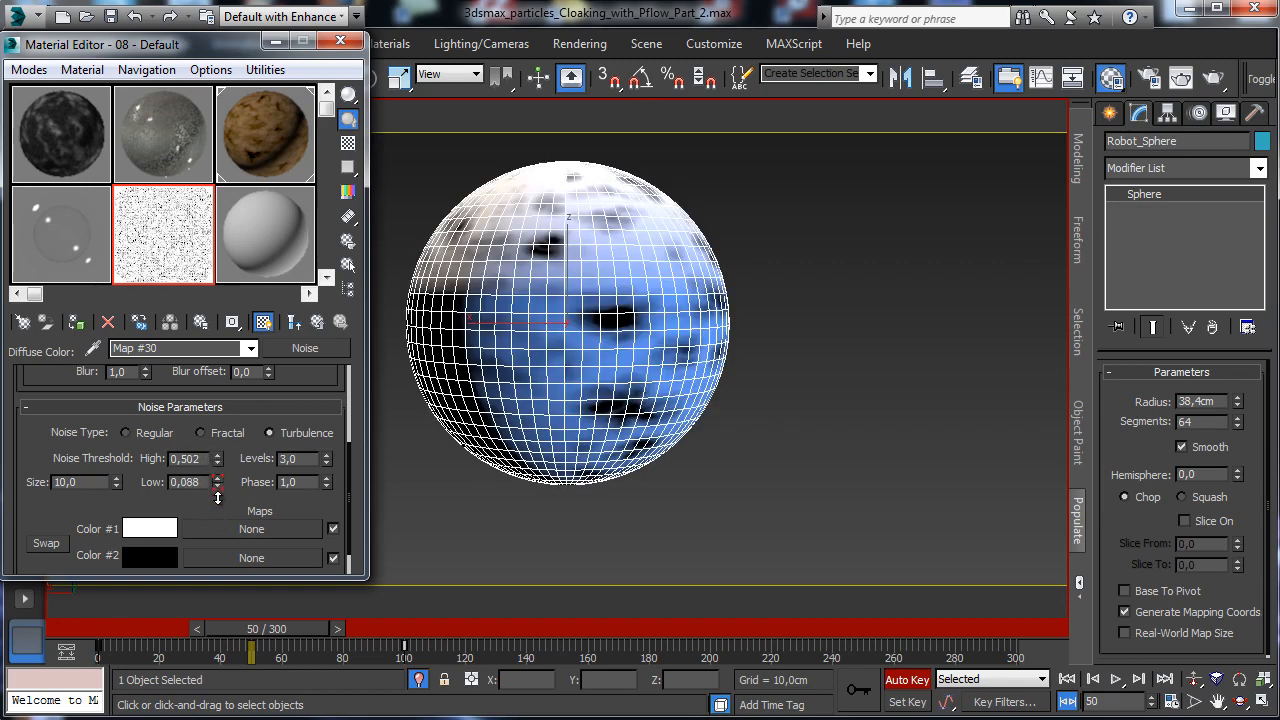
{"action": "mouse_move", "coordinate": [218, 497]}
{"action": "left_mouse_down"}
{"action": "mouse_move", "coordinate": [219, 483]}
{"action": "mouse_move", "coordinate": [218, 511]}
{"action": "left_mouse_up"}
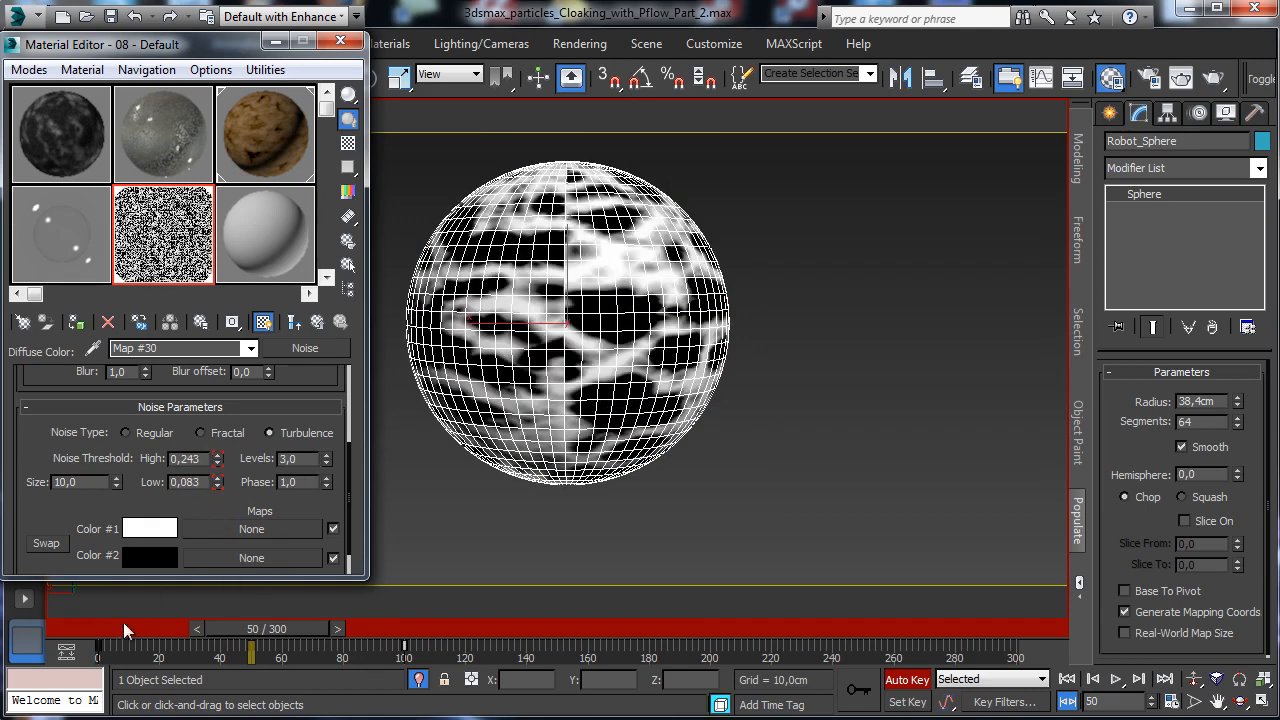
Move the threshold key at frame 50 to frame 81, close the Material Editor, and turn off Auto Key.
{"action": "left_click_drag", "start_coordinate": [69, 632], "coordinate": [331, 631]}
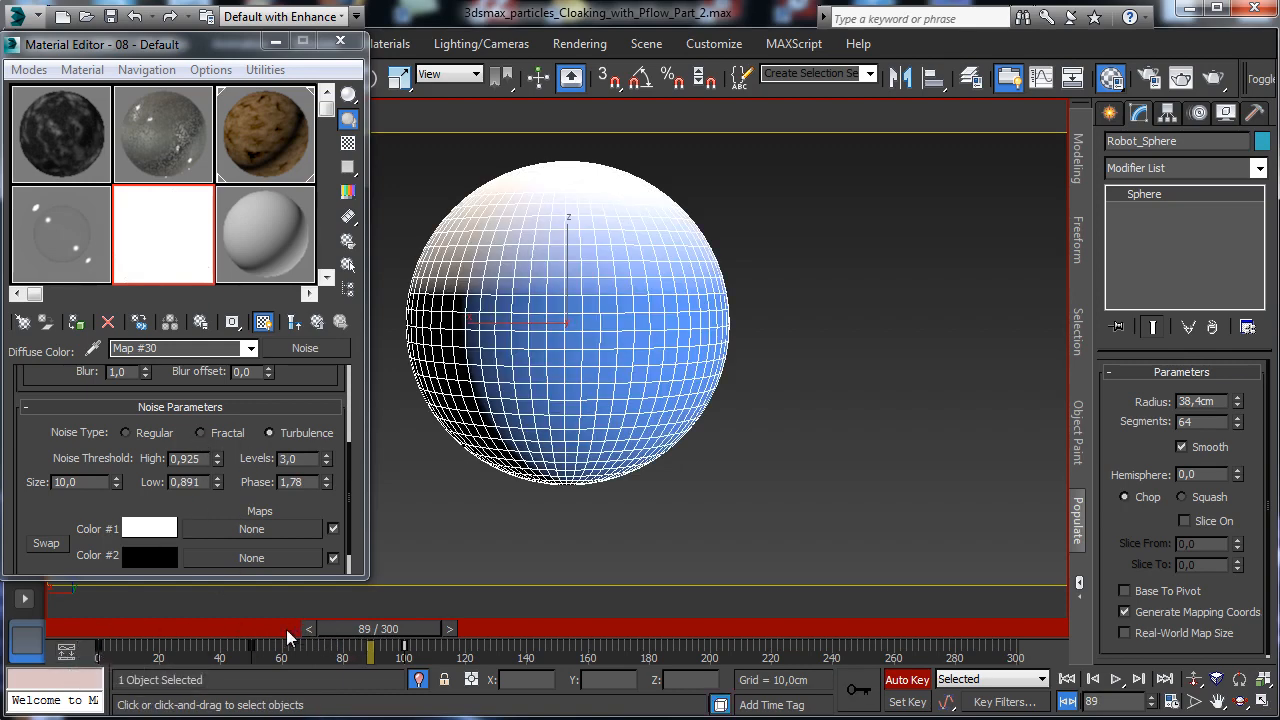
{"action": "left_click_drag", "start_coordinate": [252, 647], "coordinate": [346, 648]}
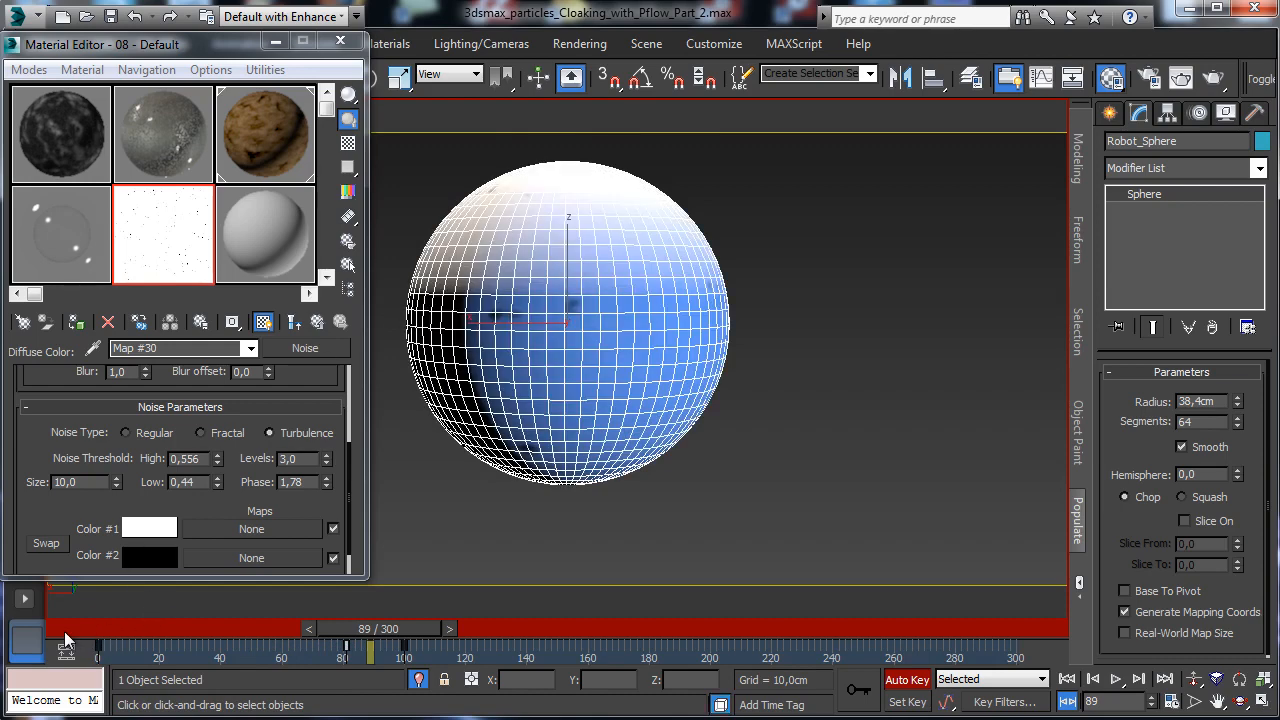
{"action": "left_click_drag", "start_coordinate": [64, 631], "coordinate": [360, 629]}
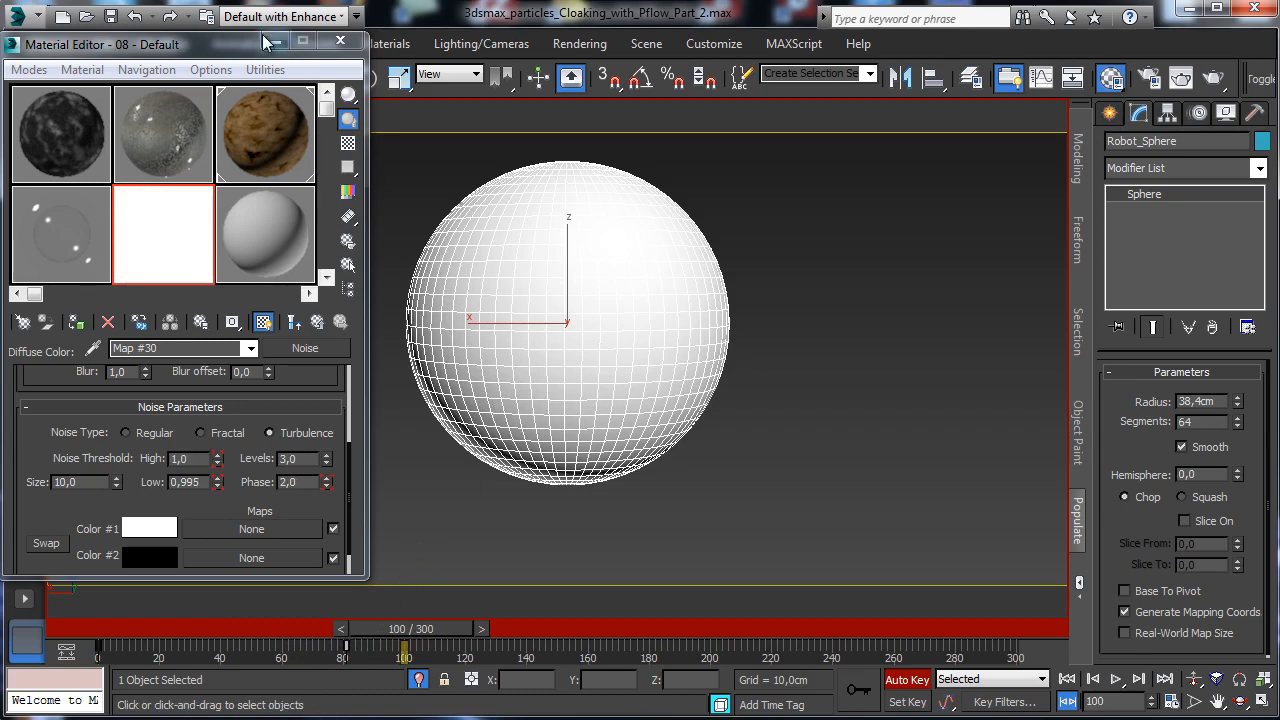
{"action": "left_click", "coordinate": [340, 41]}
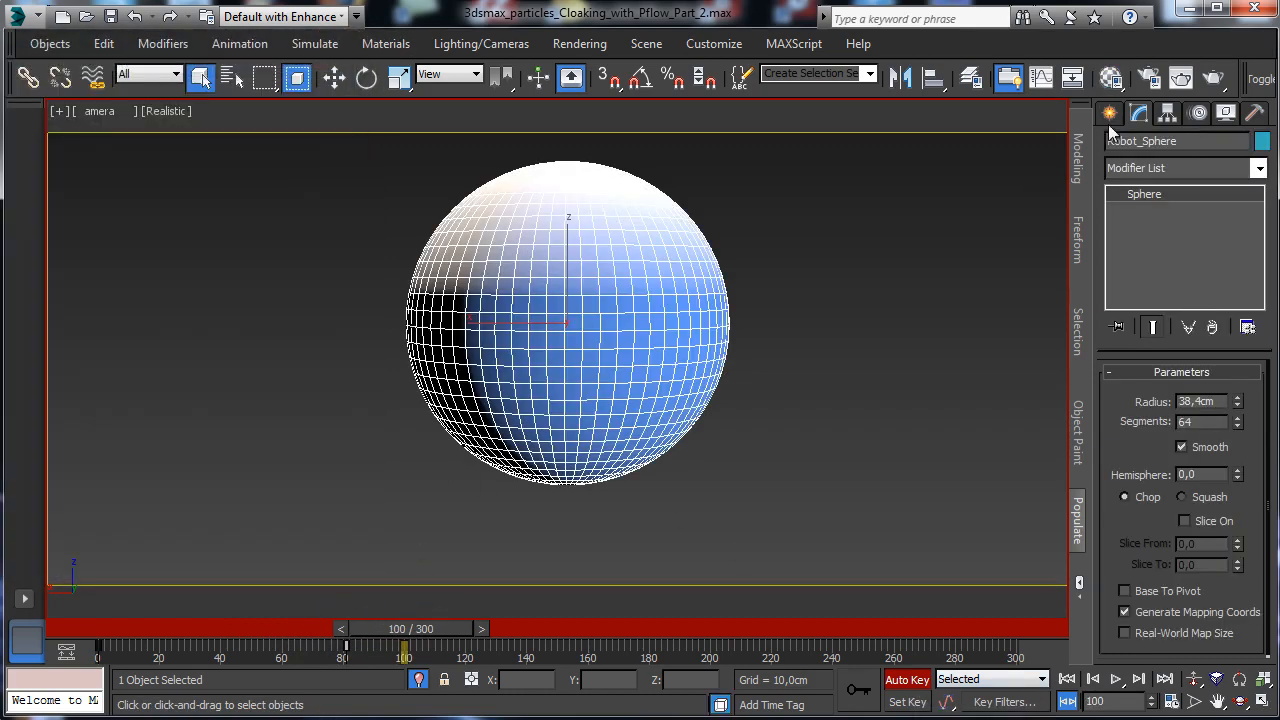
{"action": "left_click", "coordinate": [907, 679]}
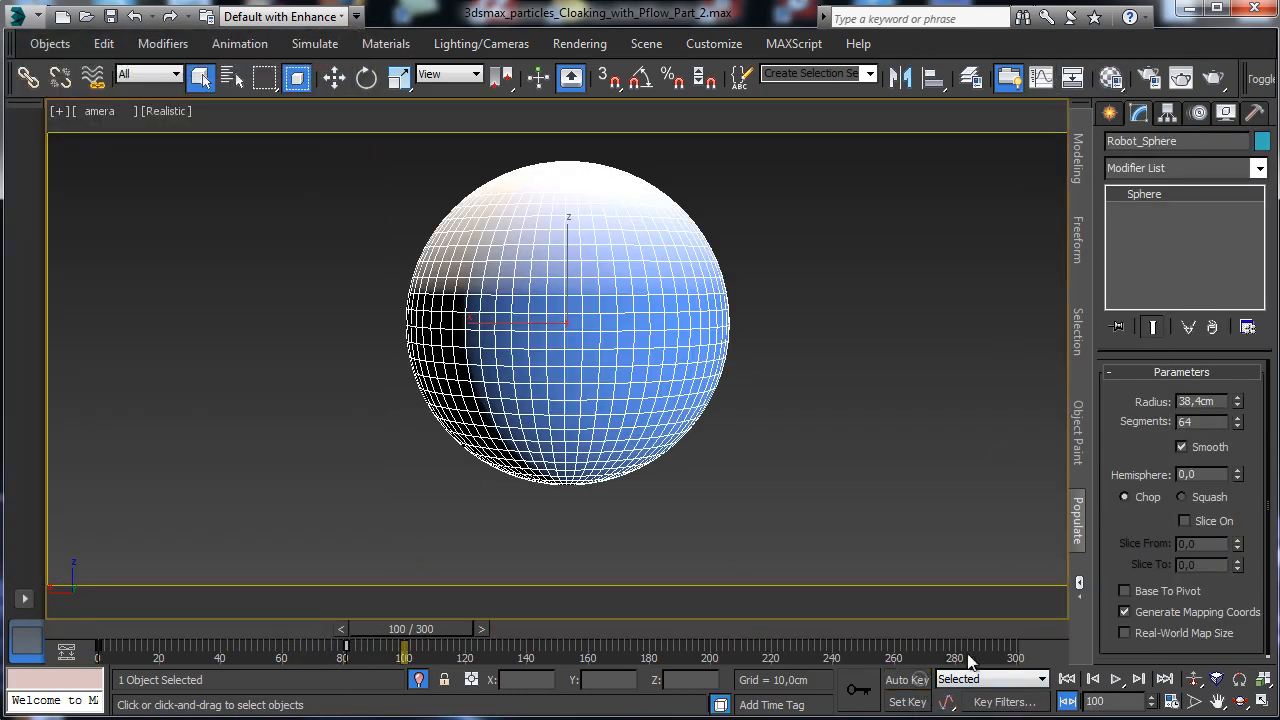
Paste Map #30 as an instance into the Appear glass sphere blend's mask and assign the material to the sphere.
{"action": "left_click", "coordinate": [1110, 78]}
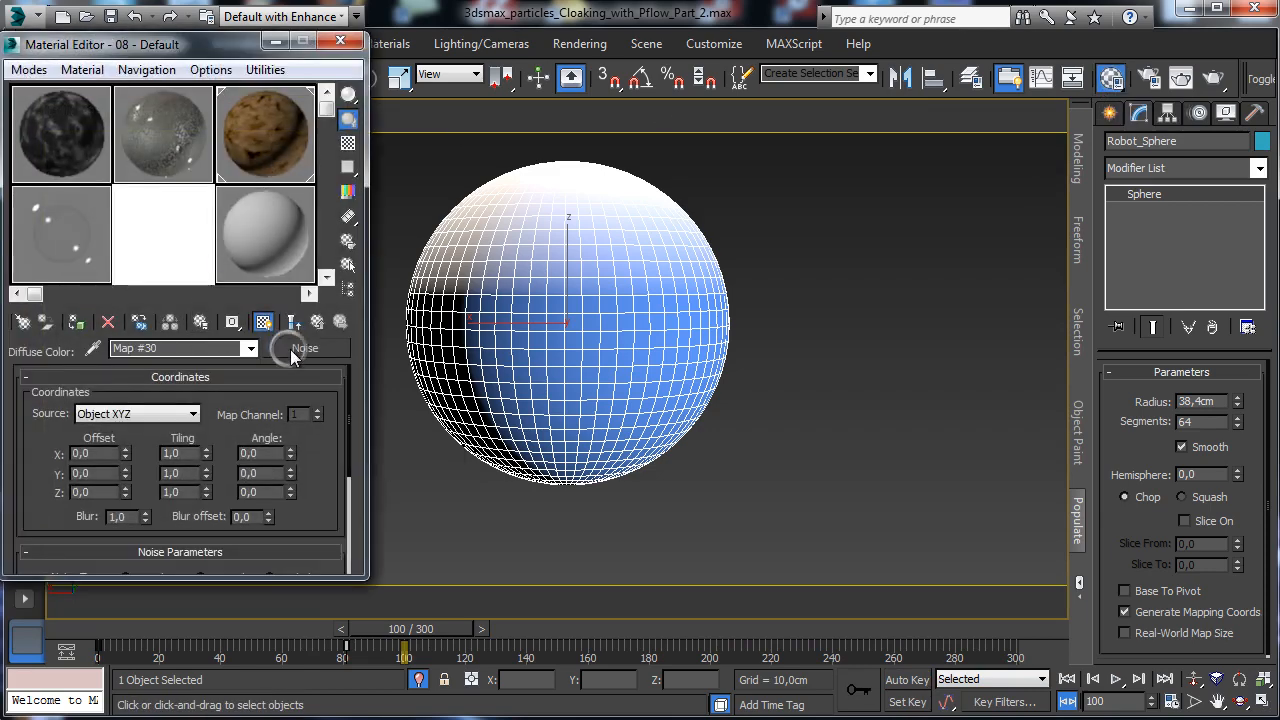
{"action": "right_click", "coordinate": [296, 350]}
{"action": "left_click", "coordinate": [328, 383]}
{"action": "left_click", "coordinate": [140, 272]}
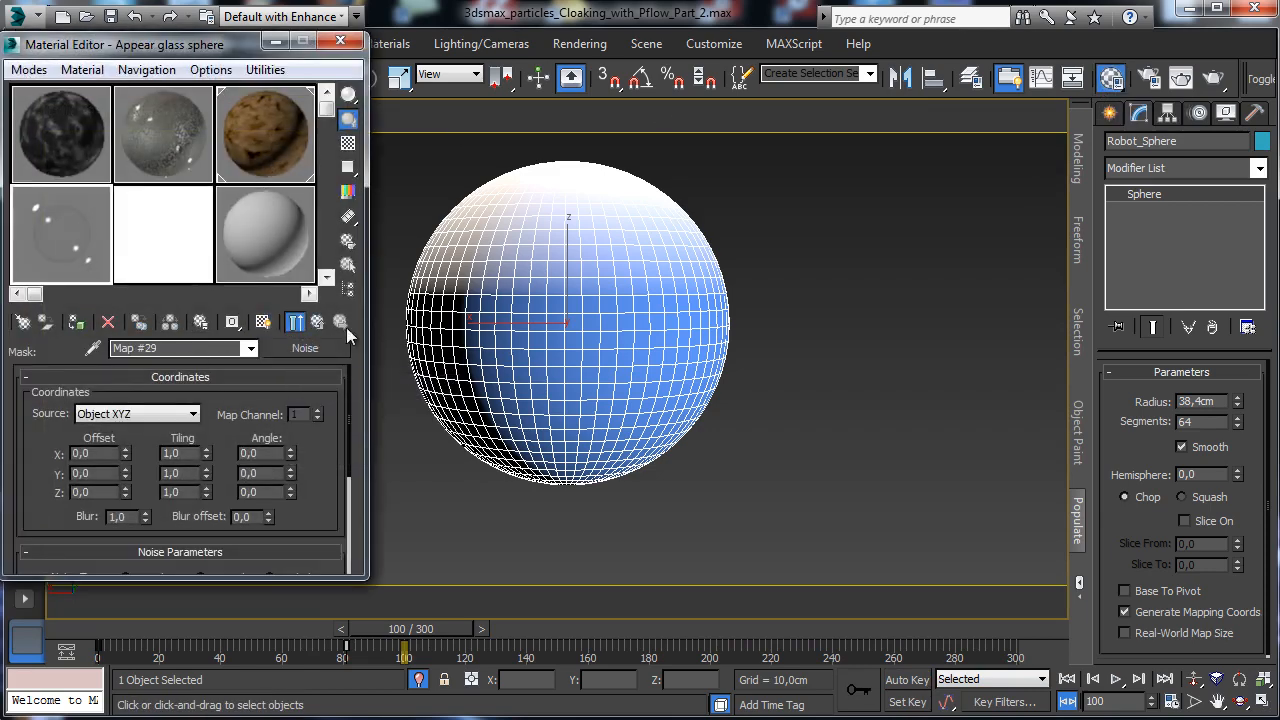
{"action": "left_click", "coordinate": [317, 321]}
{"action": "right_click", "coordinate": [165, 460]}
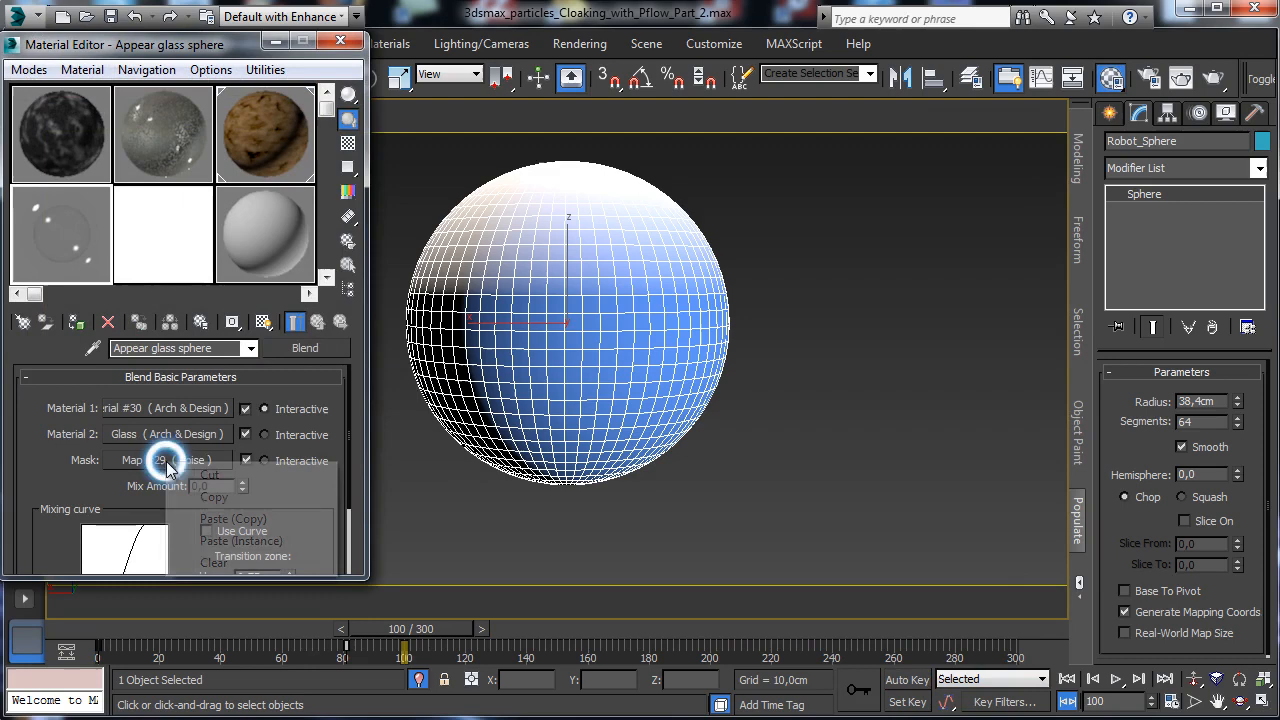
{"action": "left_click", "coordinate": [234, 541]}
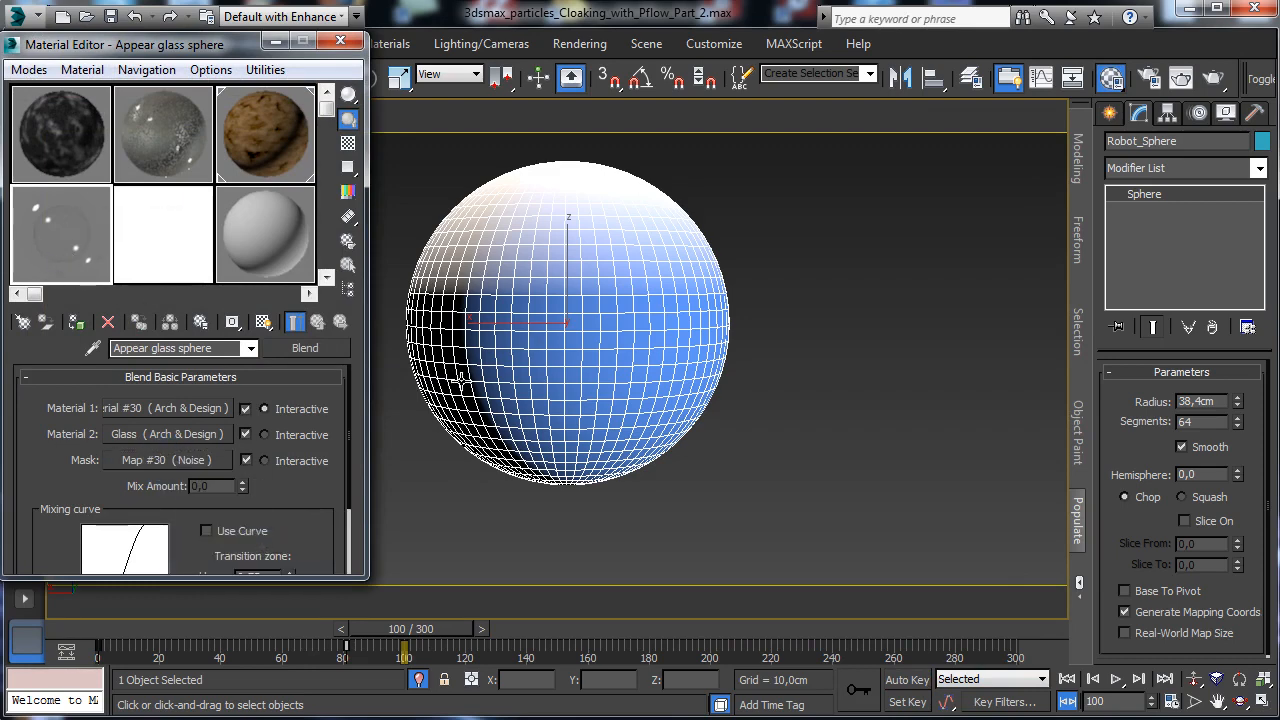
{"action": "left_click", "coordinate": [76, 321]}
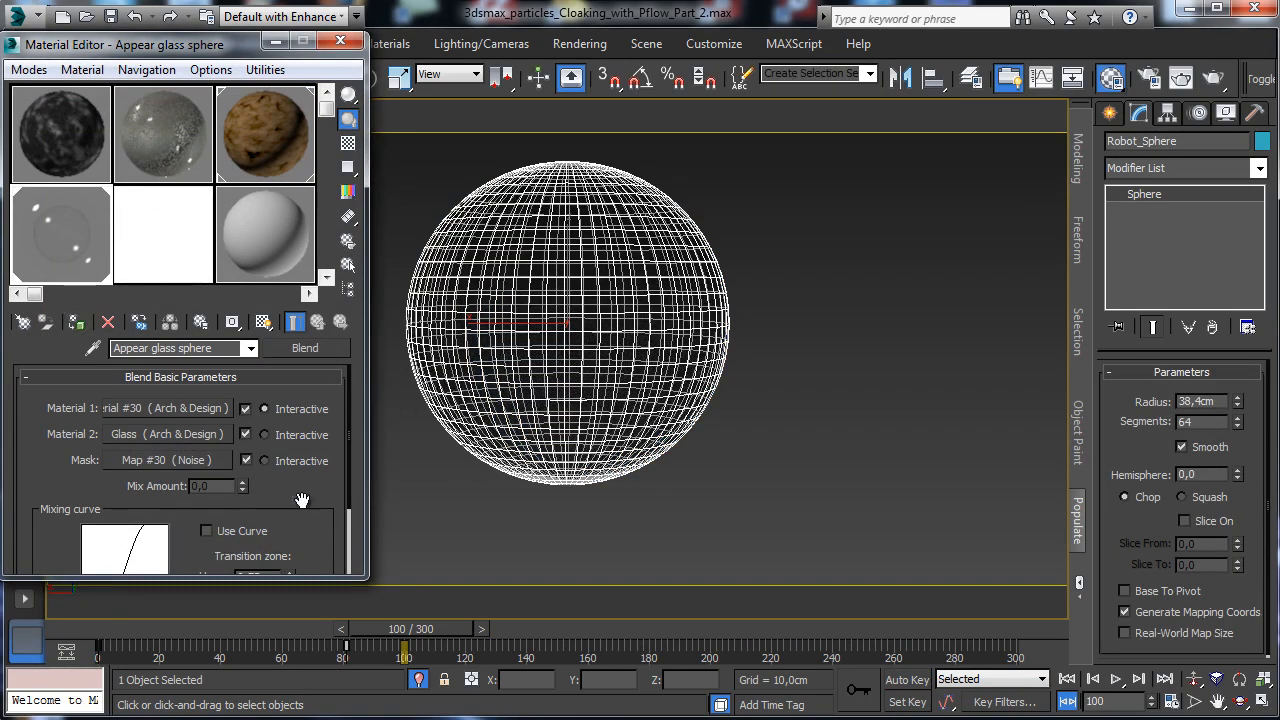
Open the mini curve editor and expand Robot_Sphere's Appear glass sphere material down to the mask noise map's tracks.
{"action": "left_click_drag", "start_coordinate": [59, 628], "coordinate": [142, 641]}
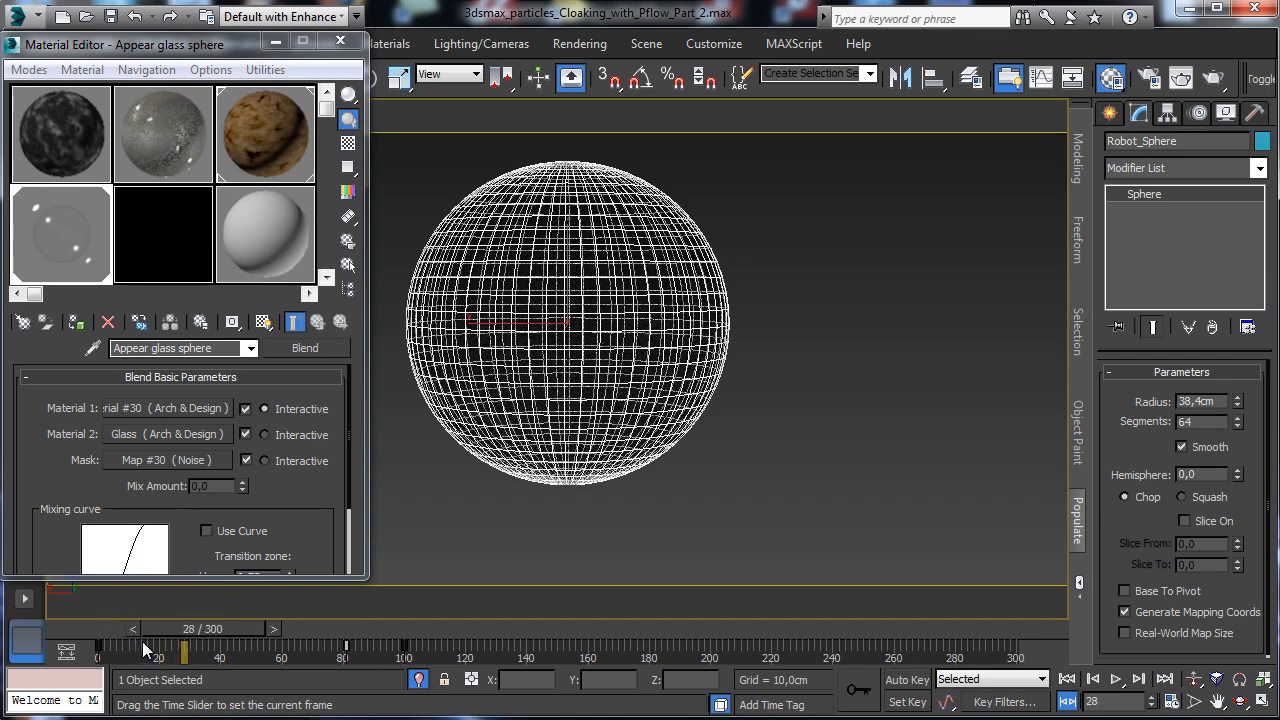
{"action": "left_click", "coordinate": [67, 650]}
{"action": "left_click_drag", "start_coordinate": [214, 44], "coordinate": [1177, 79]}
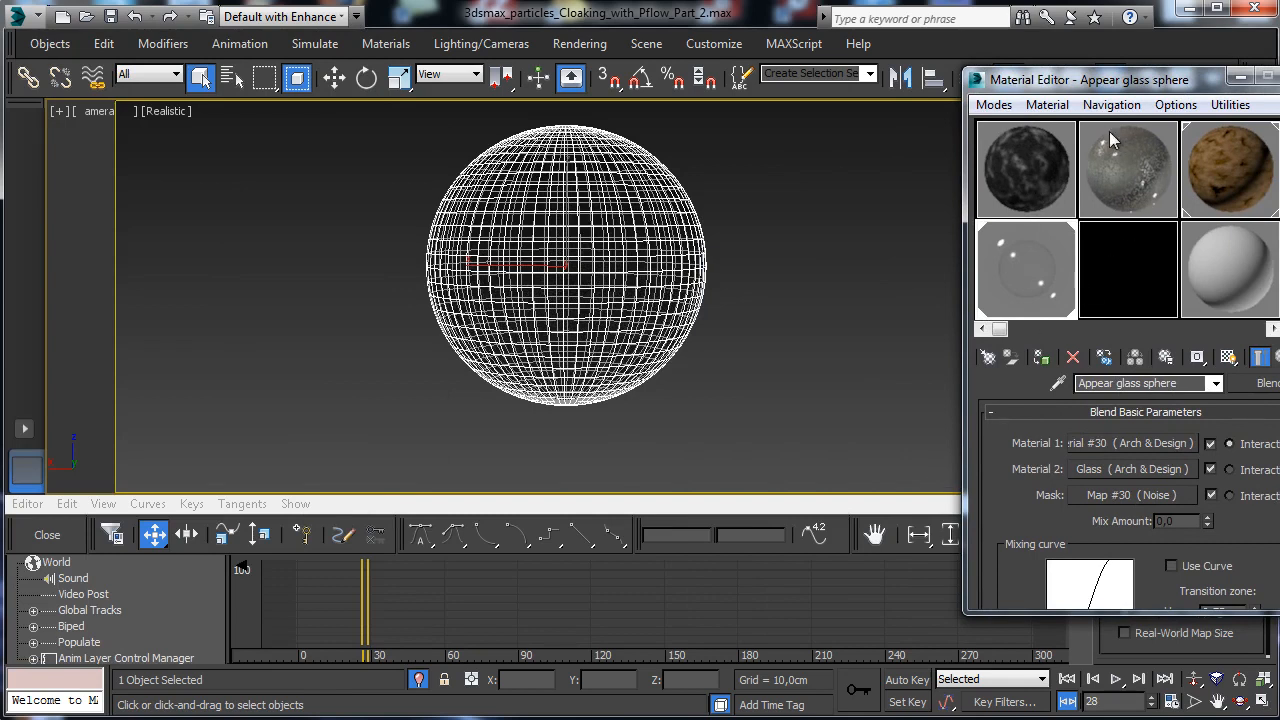
{"action": "left_click_drag", "start_coordinate": [174, 602], "coordinate": [191, 406]}
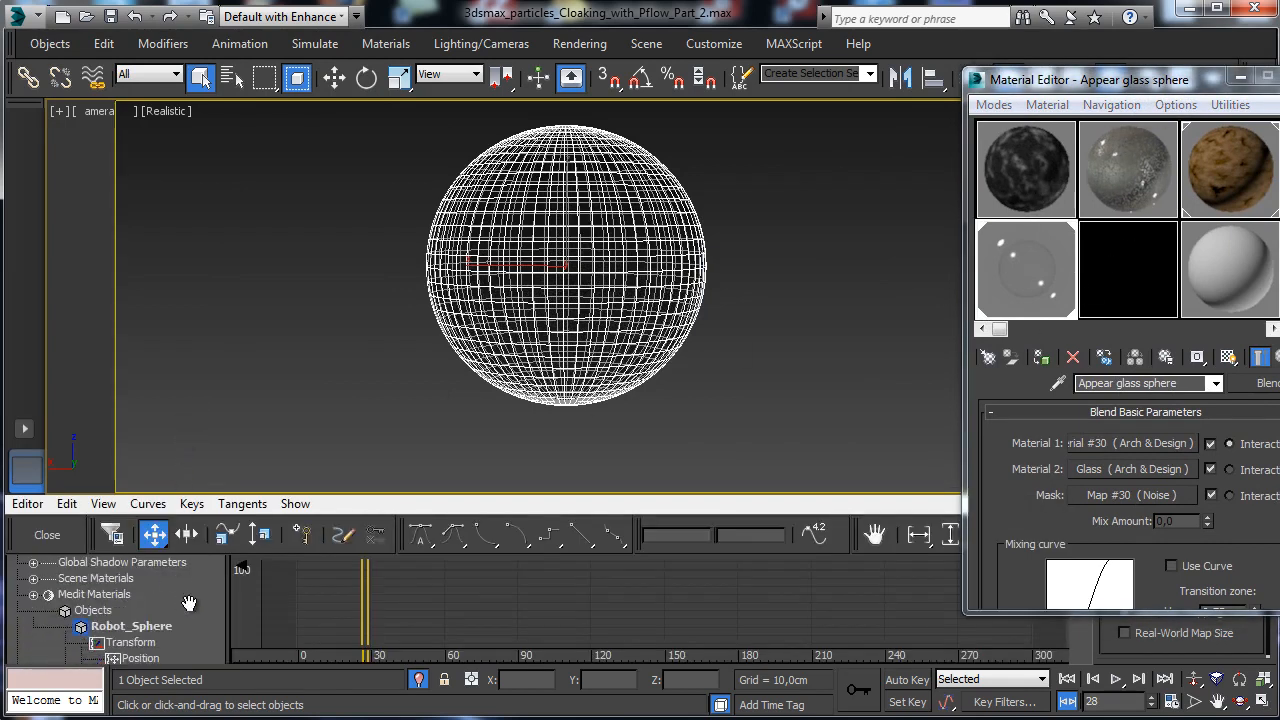
{"action": "left_click_drag", "start_coordinate": [189, 603], "coordinate": [184, 405]}
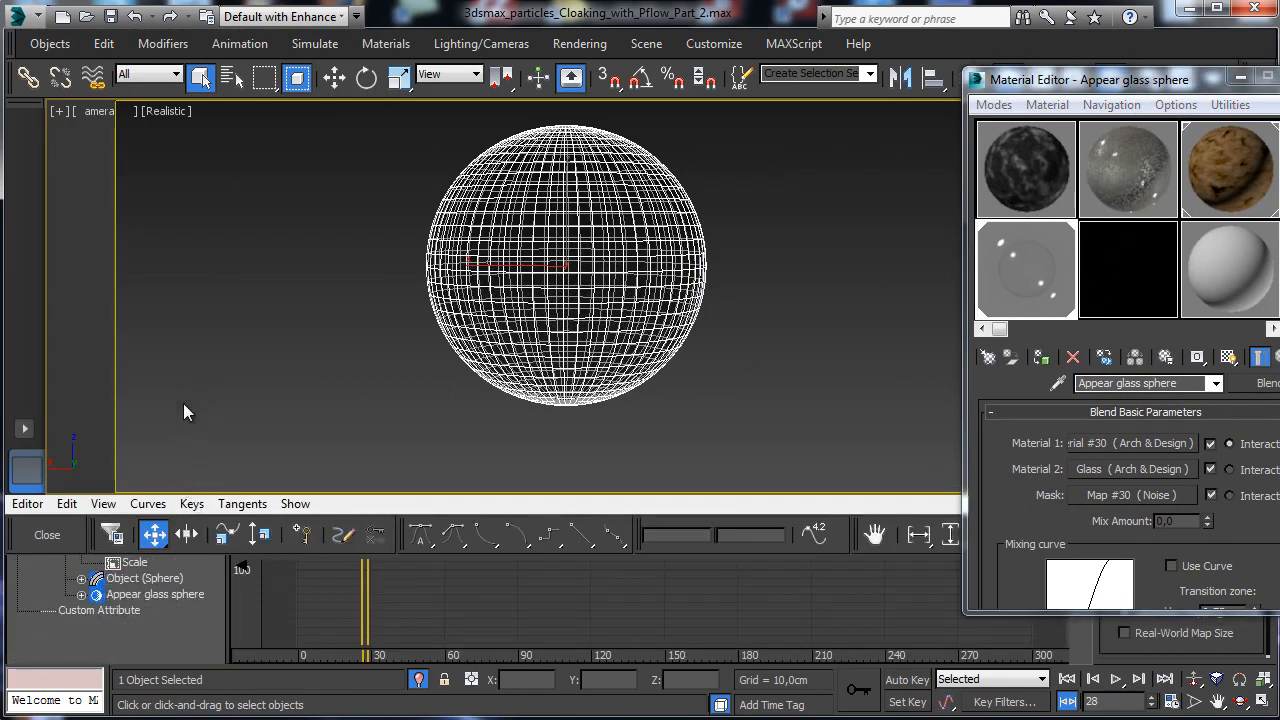
{"action": "left_click", "coordinate": [81, 595]}
{"action": "left_click_drag", "start_coordinate": [214, 623], "coordinate": [163, 557]}
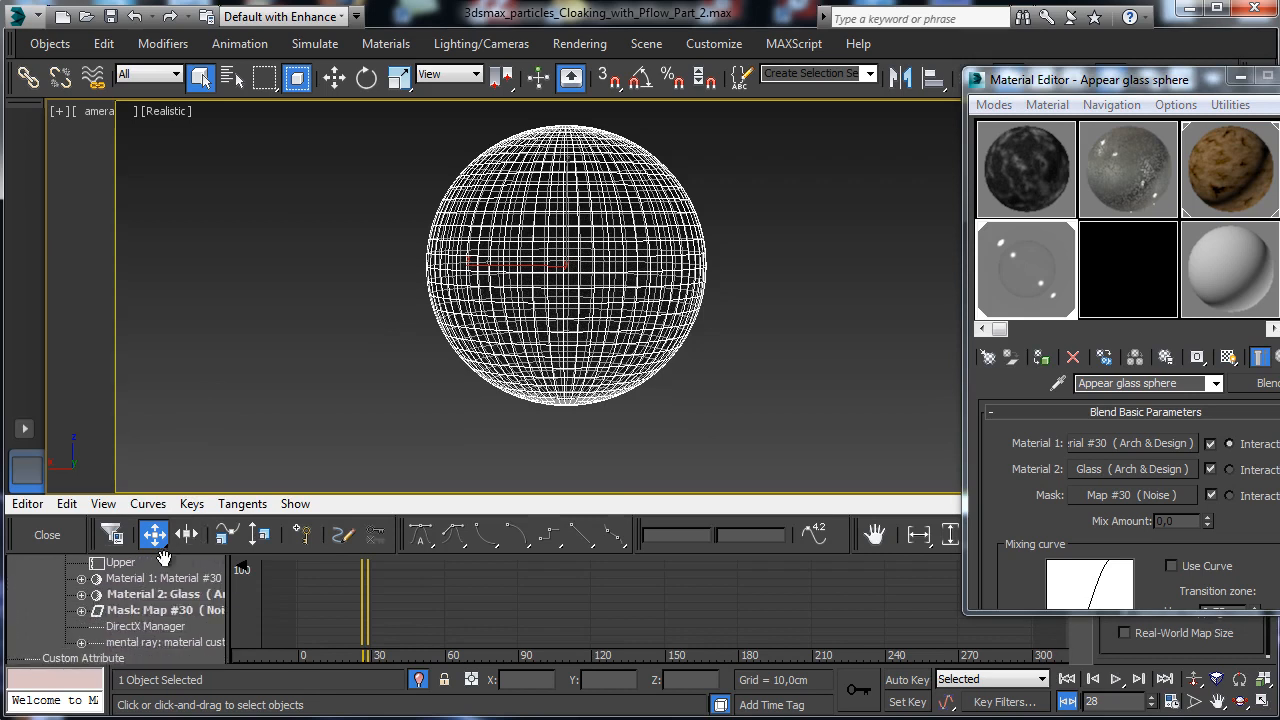
{"action": "left_click", "coordinate": [81, 610]}
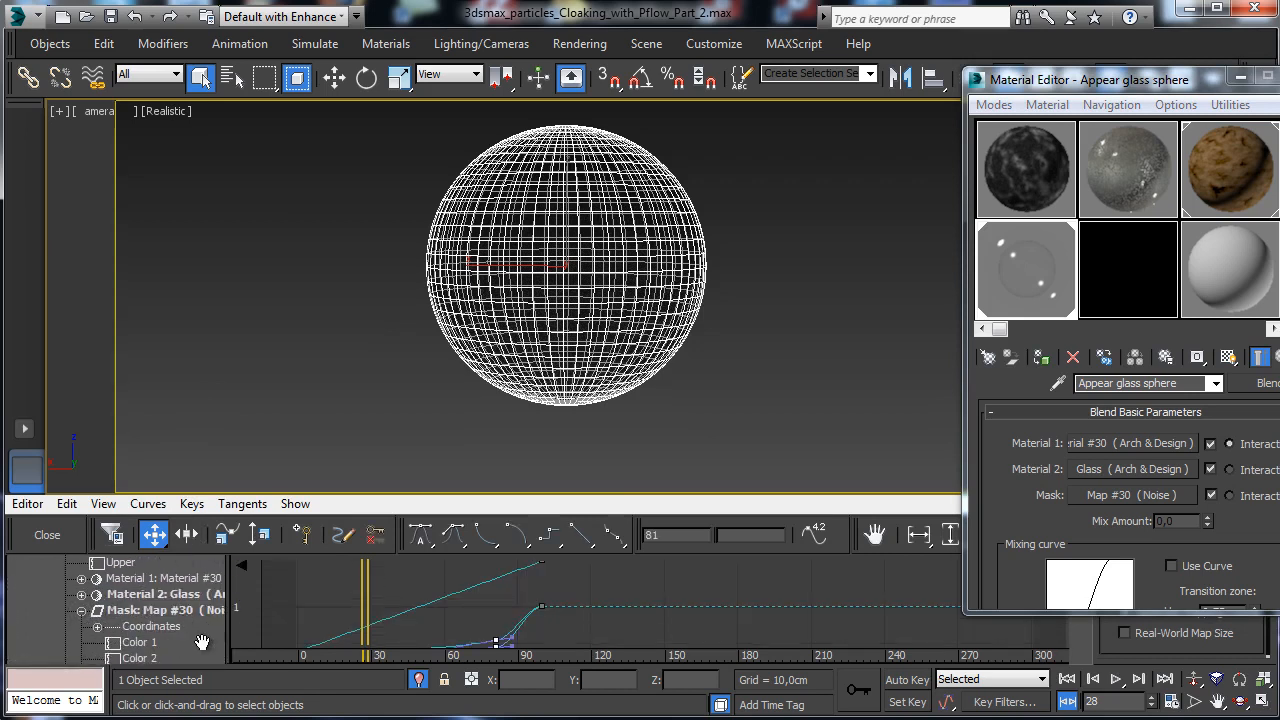
{"action": "left_click_drag", "start_coordinate": [206, 643], "coordinate": [265, 587]}
{"action": "left_click_drag", "start_coordinate": [555, 650], "coordinate": [560, 561]}
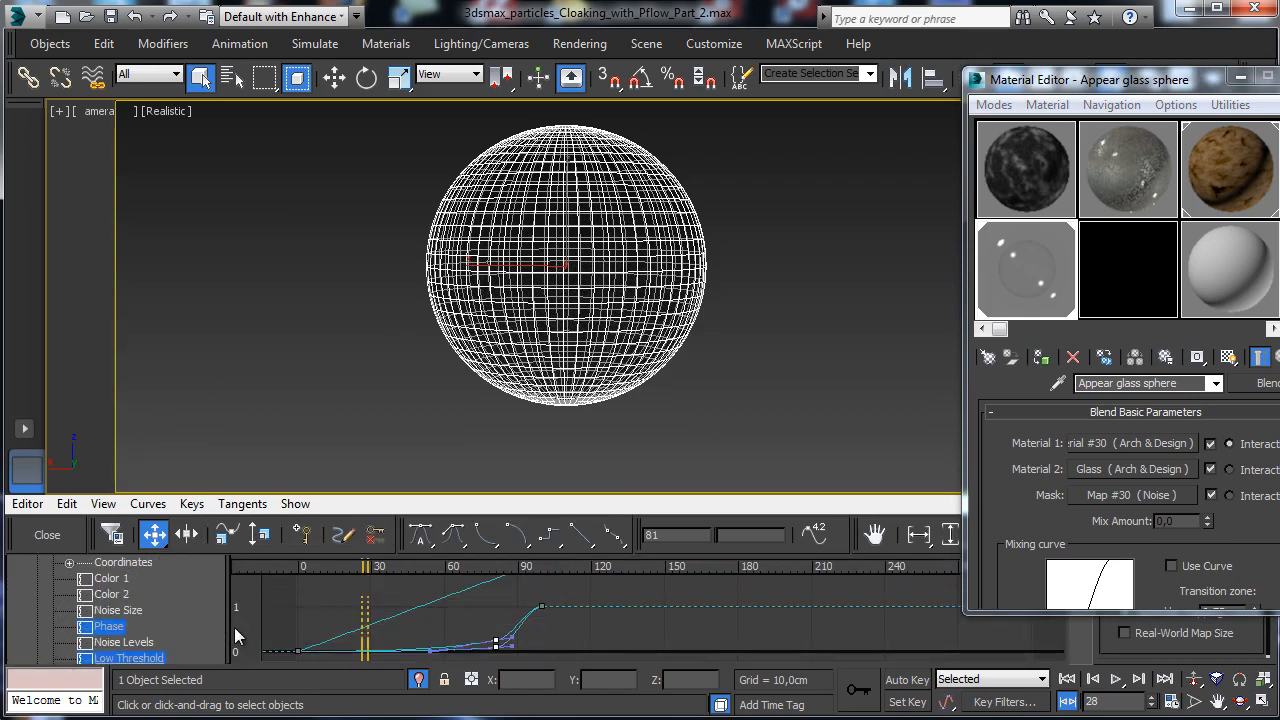
Move the middle High Threshold key to frame 76 at 0,362 and the middle Low Threshold key to frame 74 at 0,284.
{"action": "scroll", "coordinate": [159, 608], "scroll_direction": "down", "scroll_amount": 1}
{"action": "left_click", "coordinate": [153, 643]}
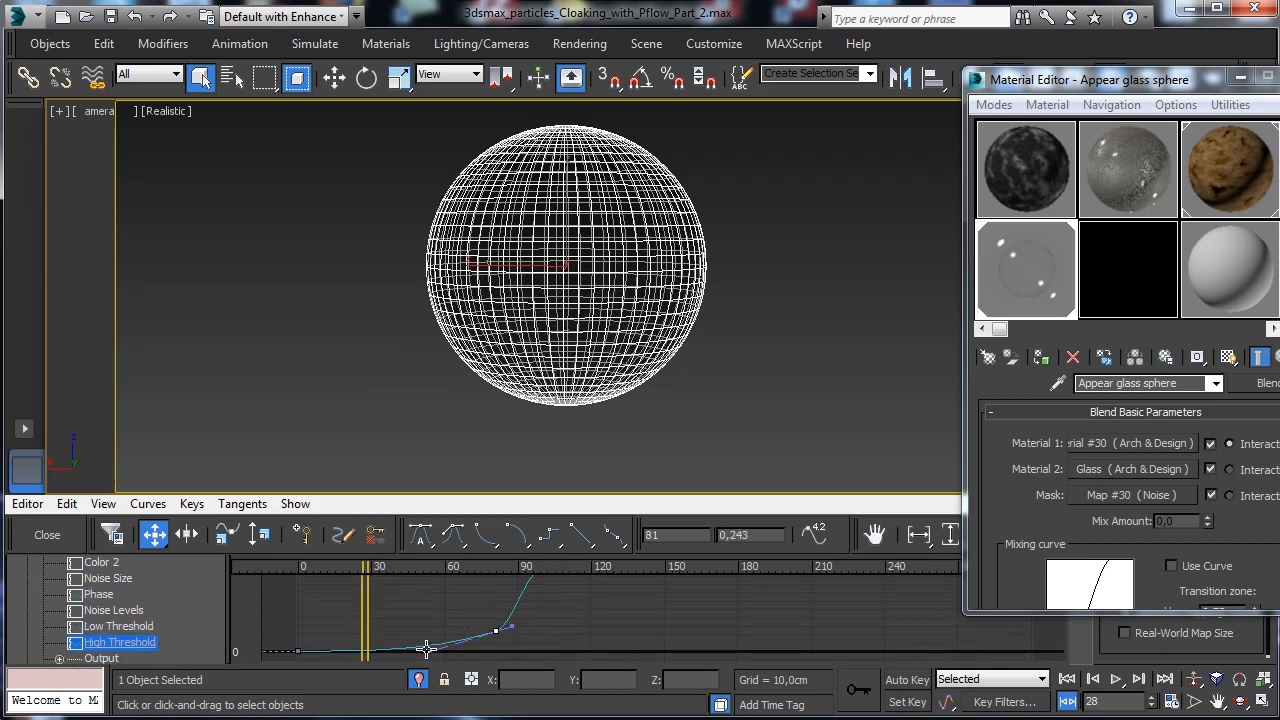
{"action": "left_click", "coordinate": [297, 651]}
{"action": "left_click", "coordinate": [496, 631]}
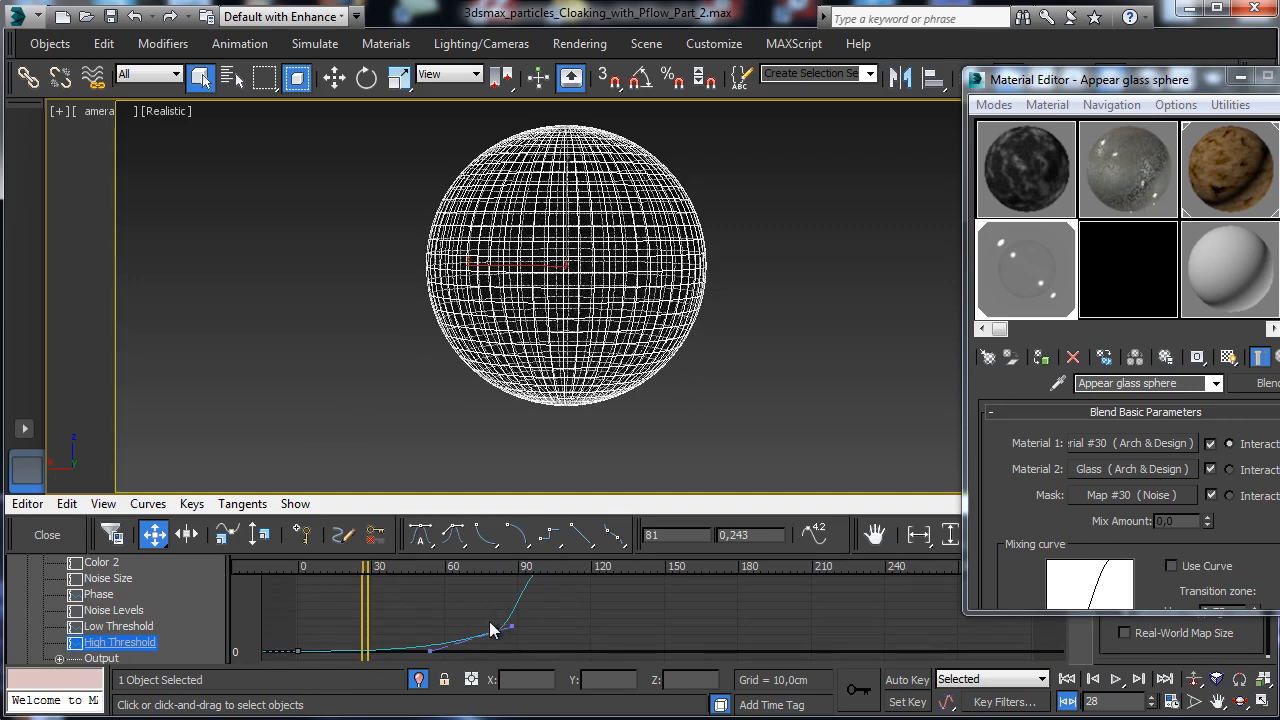
{"action": "left_click_drag", "start_coordinate": [498, 631], "coordinate": [381, 614]}
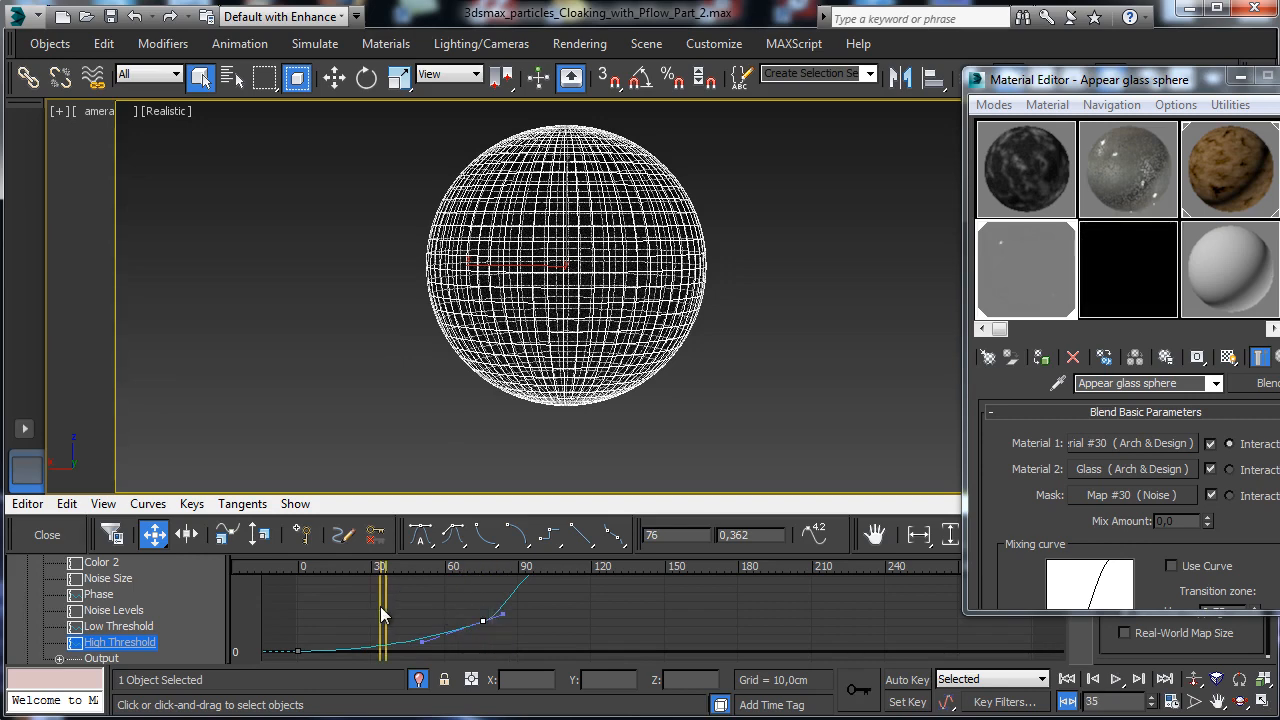
{"action": "left_click", "coordinate": [118, 626]}
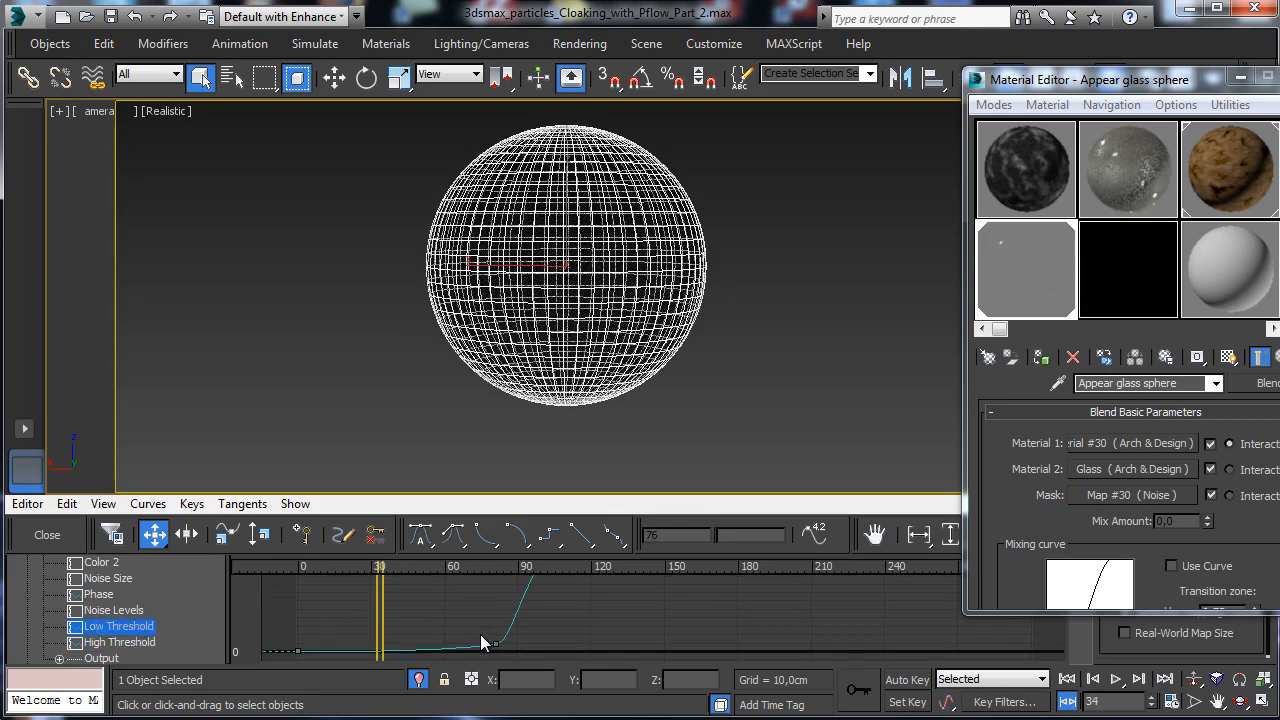
{"action": "left_click_drag", "start_coordinate": [496, 641], "coordinate": [479, 627]}
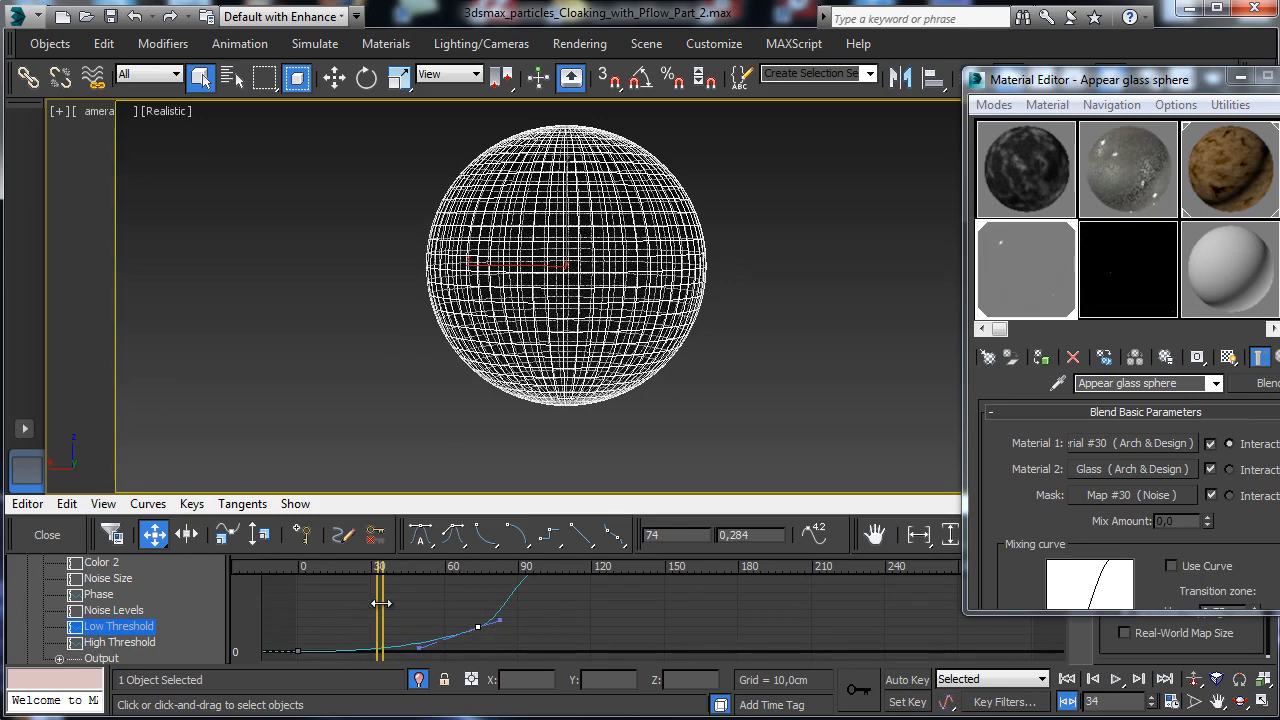
Scrub the animation to frame 42 and render the isolated sphere there, inspecting its color and alpha.
{"action": "left_click_drag", "start_coordinate": [381, 603], "coordinate": [297, 598]}
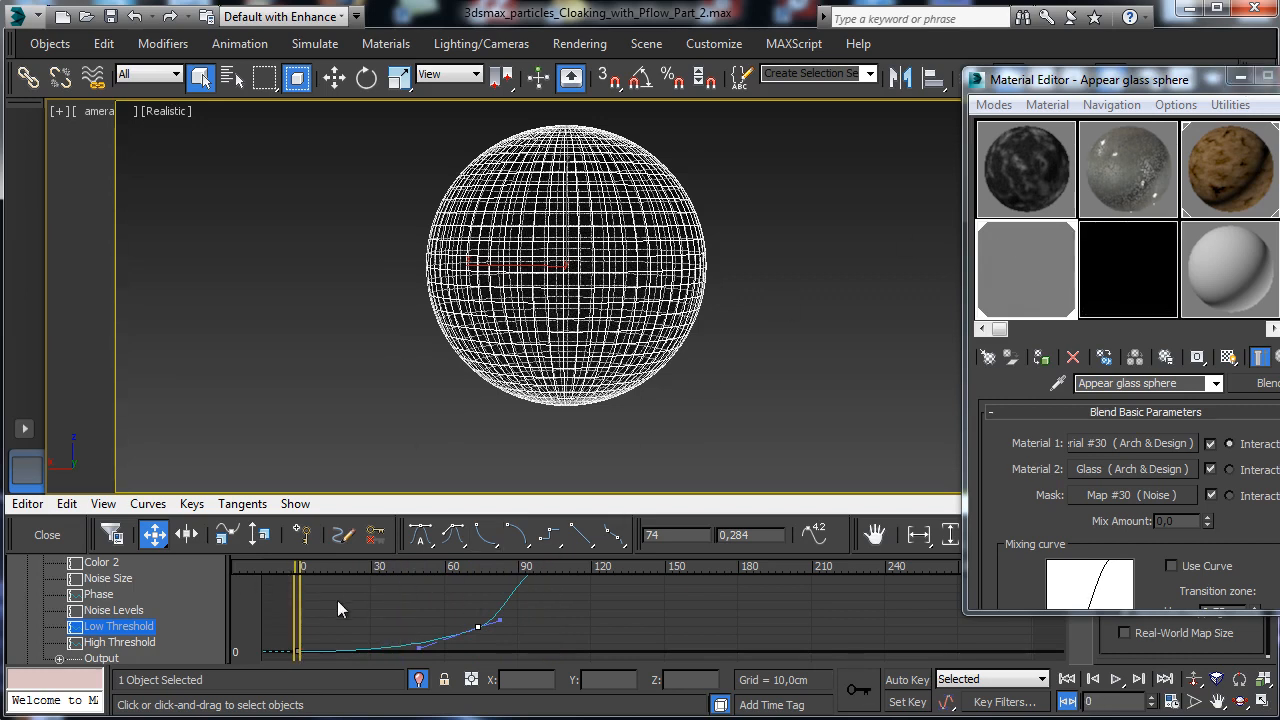
{"action": "left_click_drag", "start_coordinate": [327, 615], "coordinate": [402, 610]}
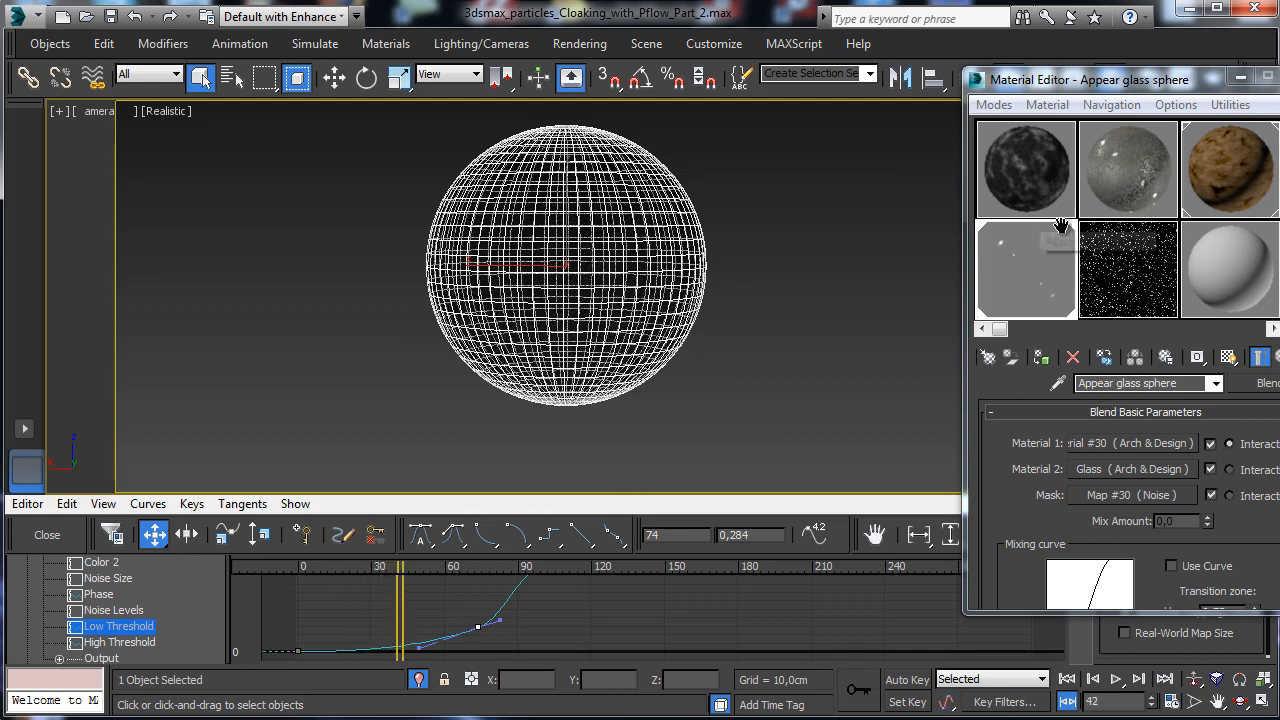
{"action": "left_click", "coordinate": [1267, 77]}
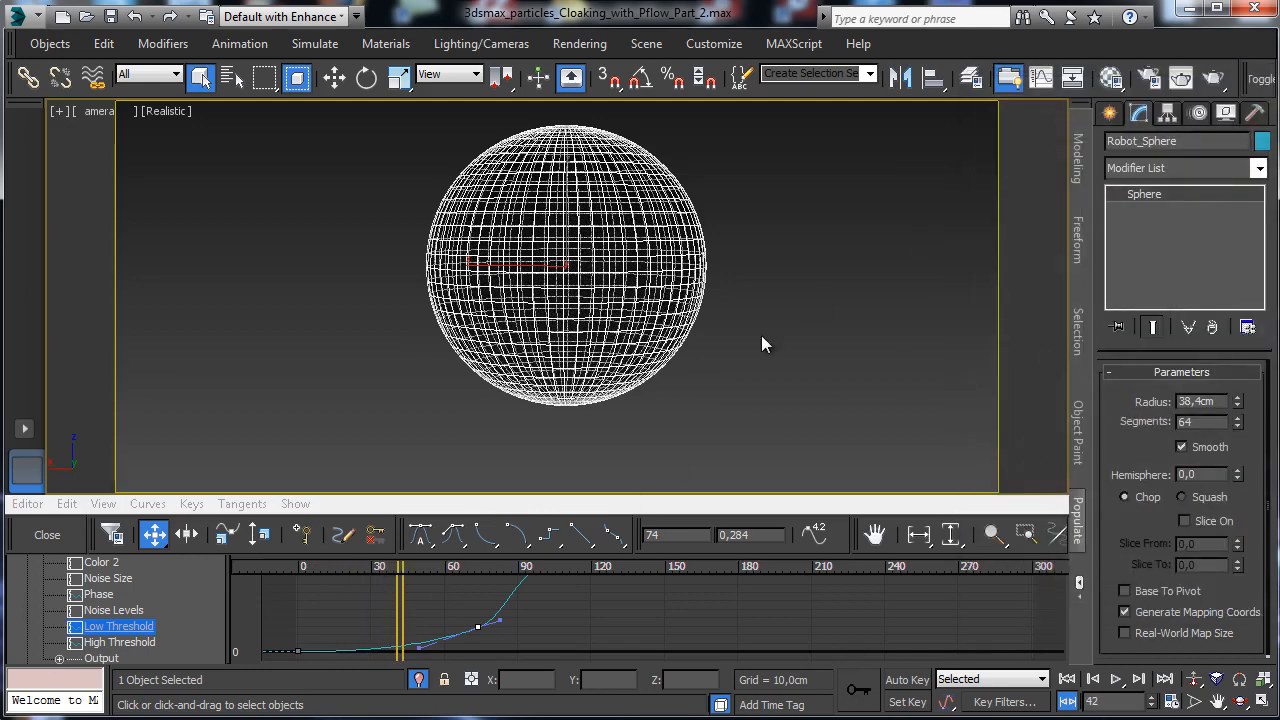
{"action": "left_click", "coordinate": [1216, 79]}
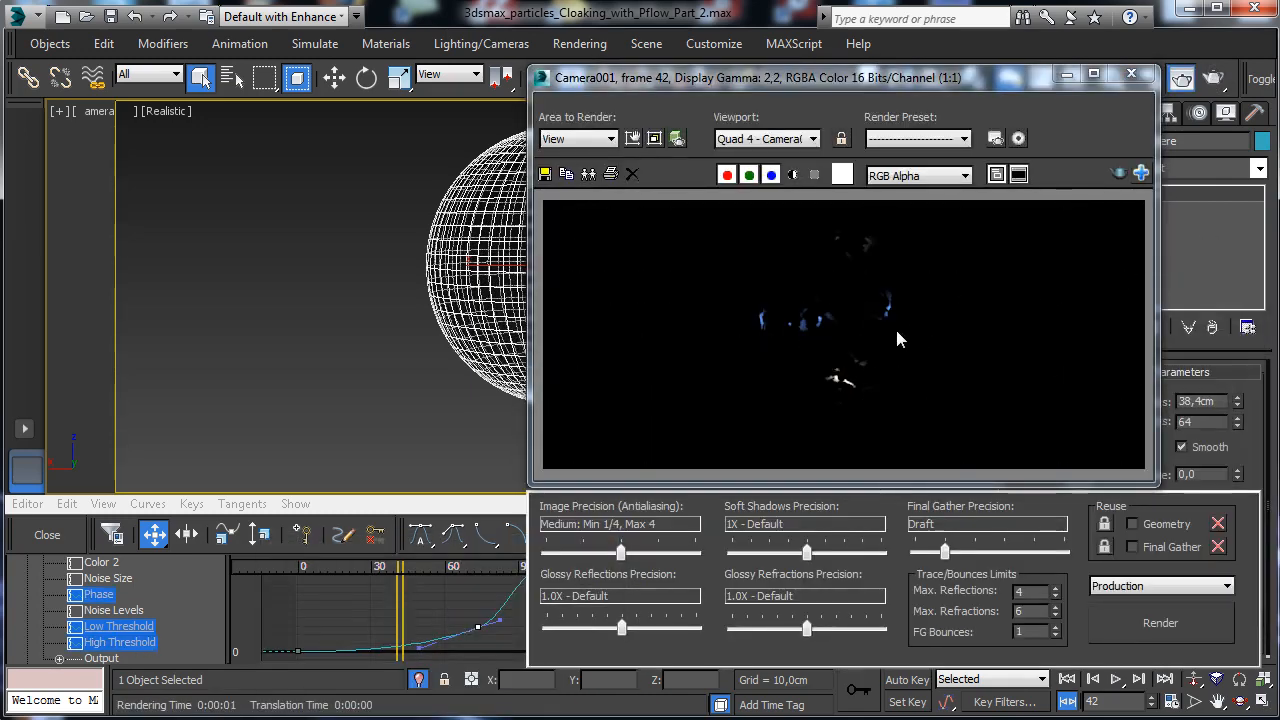
{"action": "left_click", "coordinate": [794, 176]}
{"action": "left_click", "coordinate": [794, 176]}
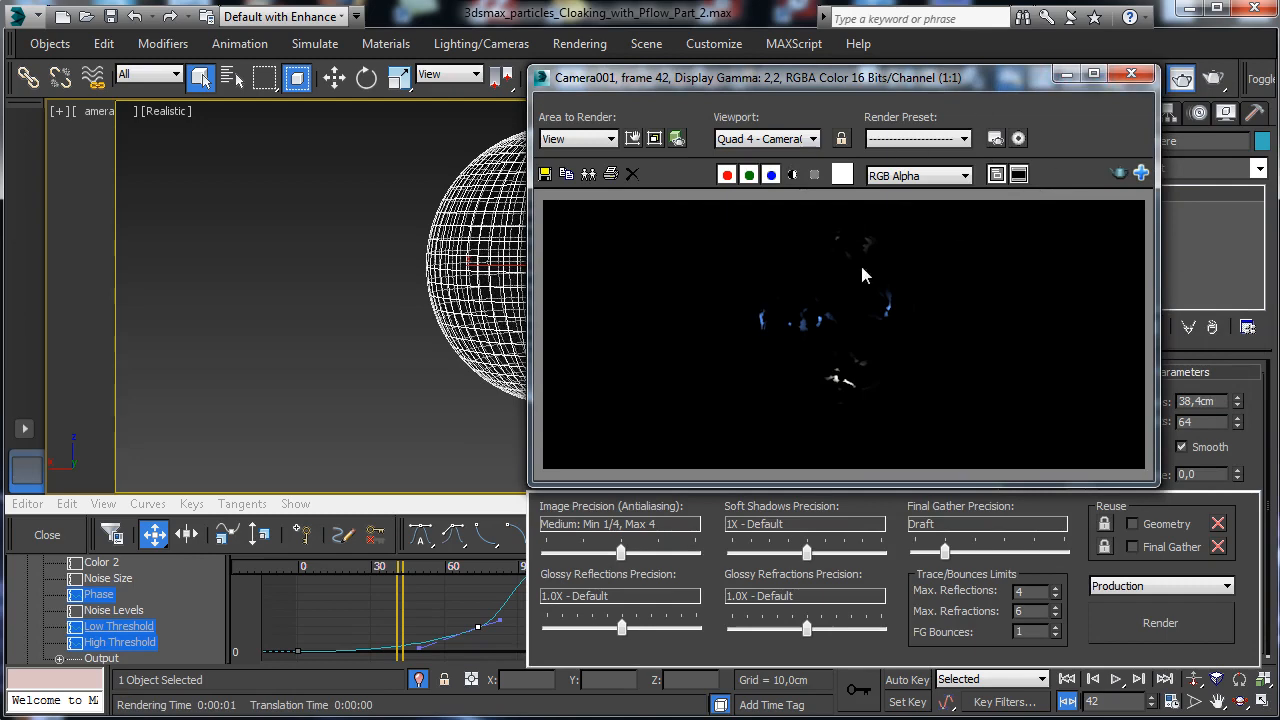
{"action": "left_click", "coordinate": [1131, 74]}
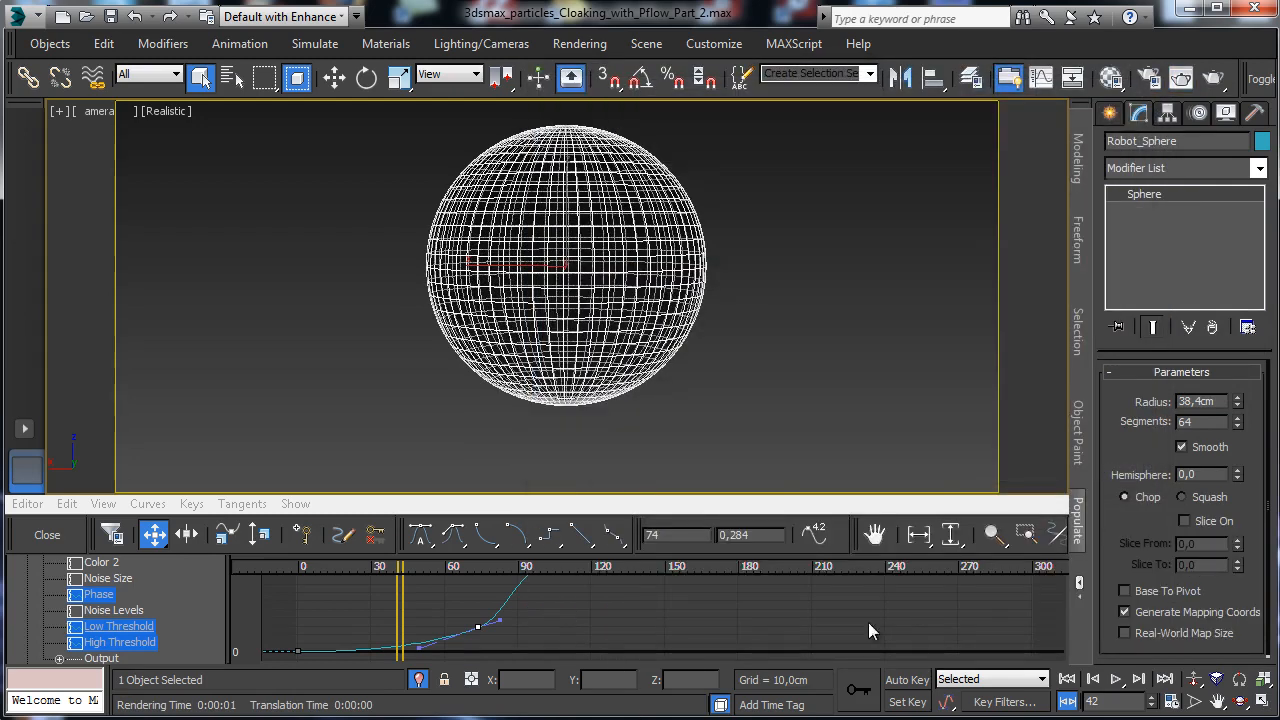
Exit isolation and close the curve editor, render the full scene at frame 42 and advance to frame 54.
{"action": "left_click", "coordinate": [418, 679]}
{"action": "left_click", "coordinate": [47, 534]}
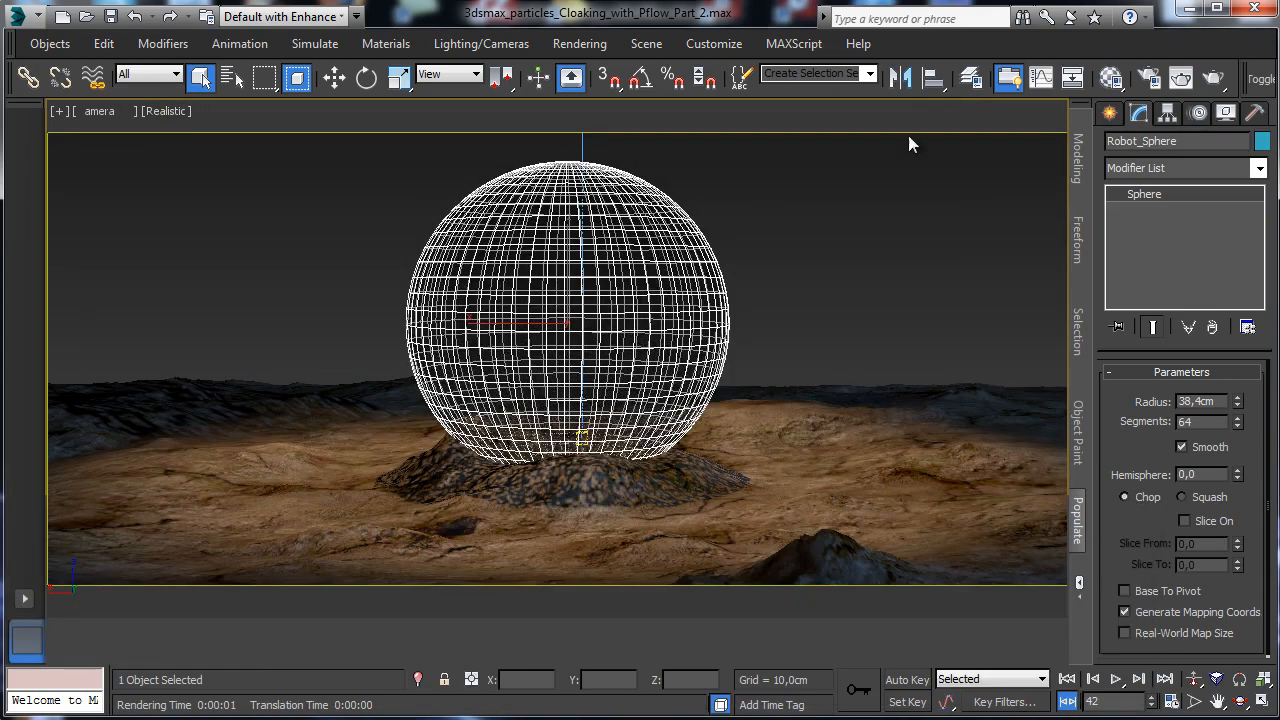
{"action": "left_click", "coordinate": [1206, 82]}
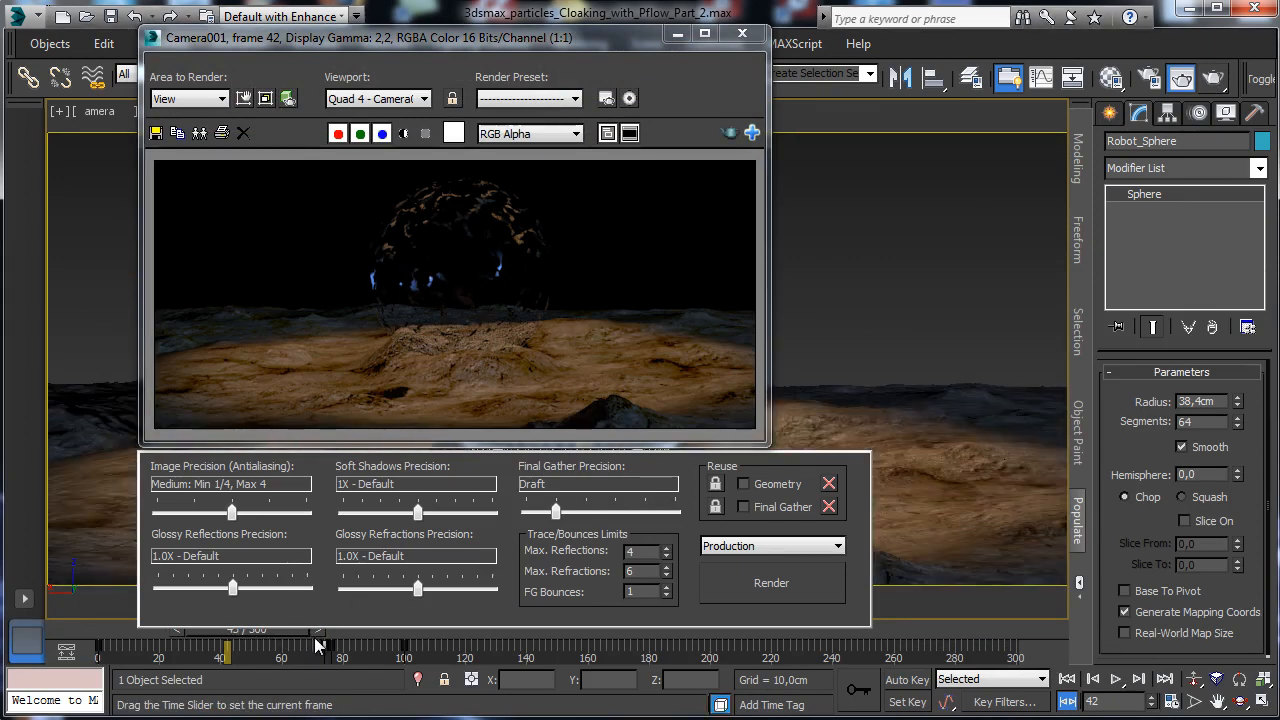
{"action": "left_click_drag", "start_coordinate": [317, 638], "coordinate": [351, 640]}
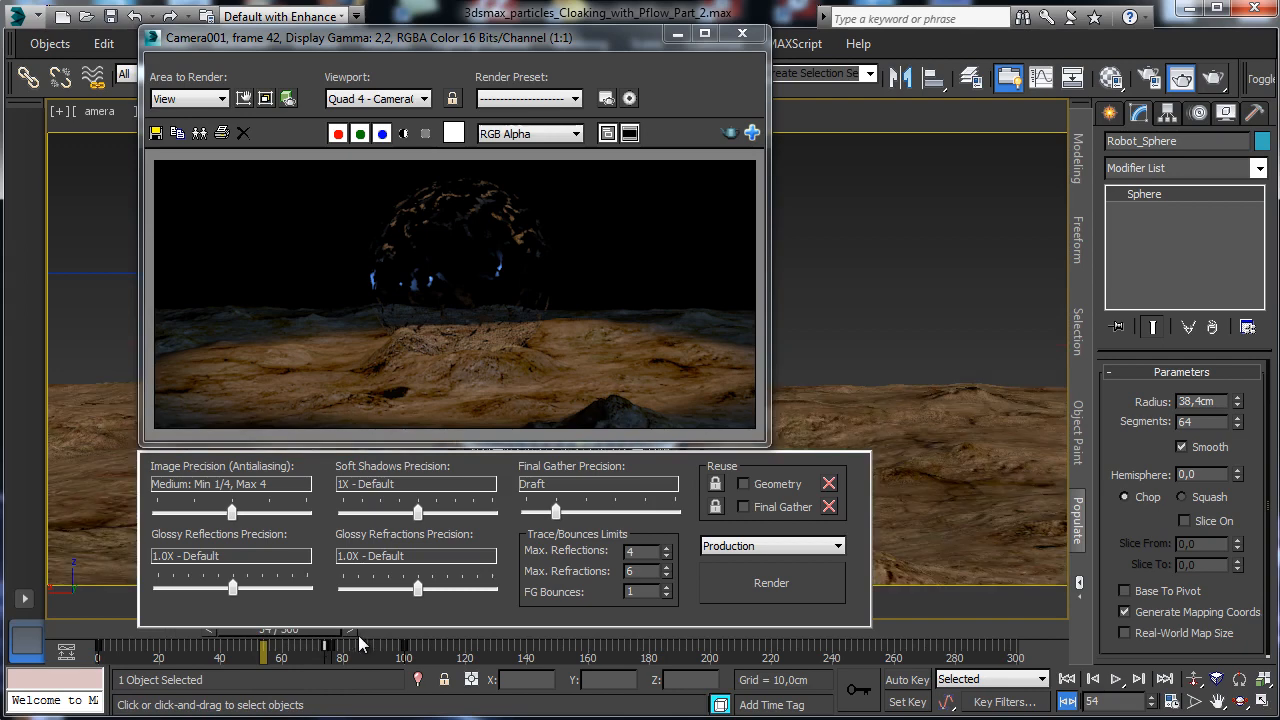
Go to frame 65 and render the full camera view.
{"action": "left_click", "coordinate": [1100, 701]}
{"action": "type", "text": "65"}
{"action": "key", "text": "Return"}
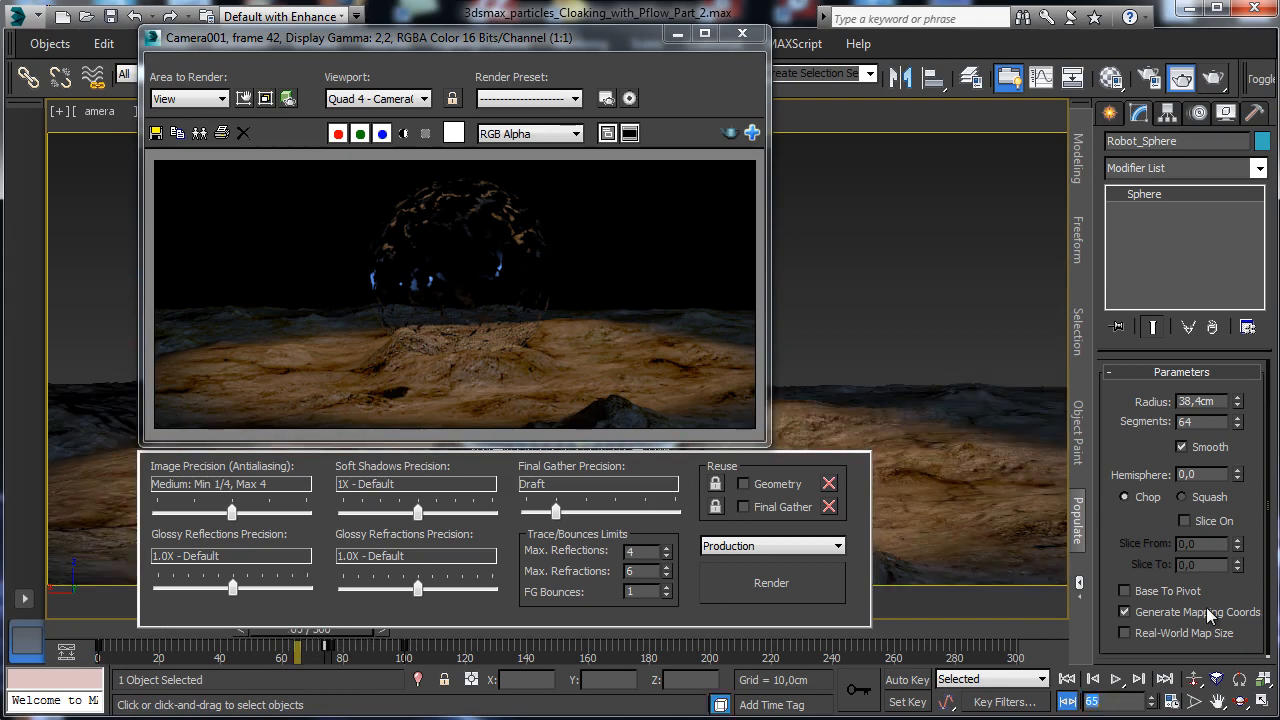
{"action": "left_click", "coordinate": [724, 585]}
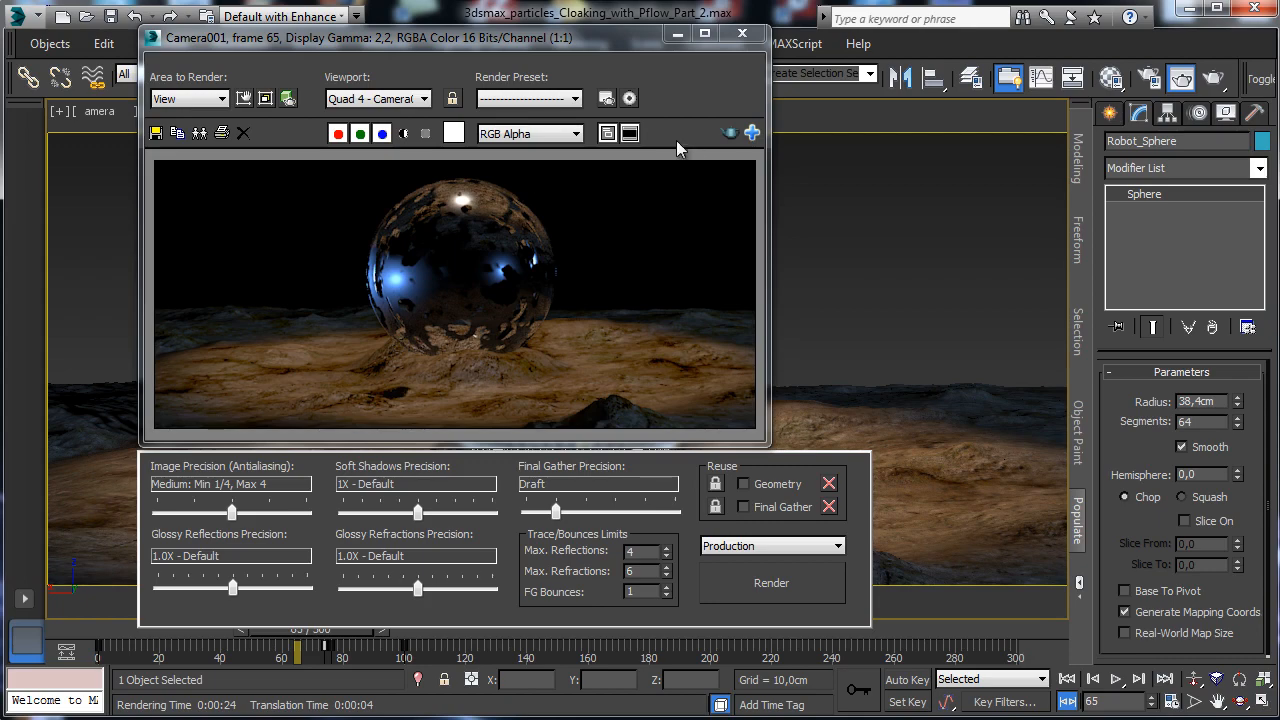
Save the scene file and close the rendered frame window.
{"action": "left_click_drag", "start_coordinate": [518, 44], "coordinate": [725, 73]}
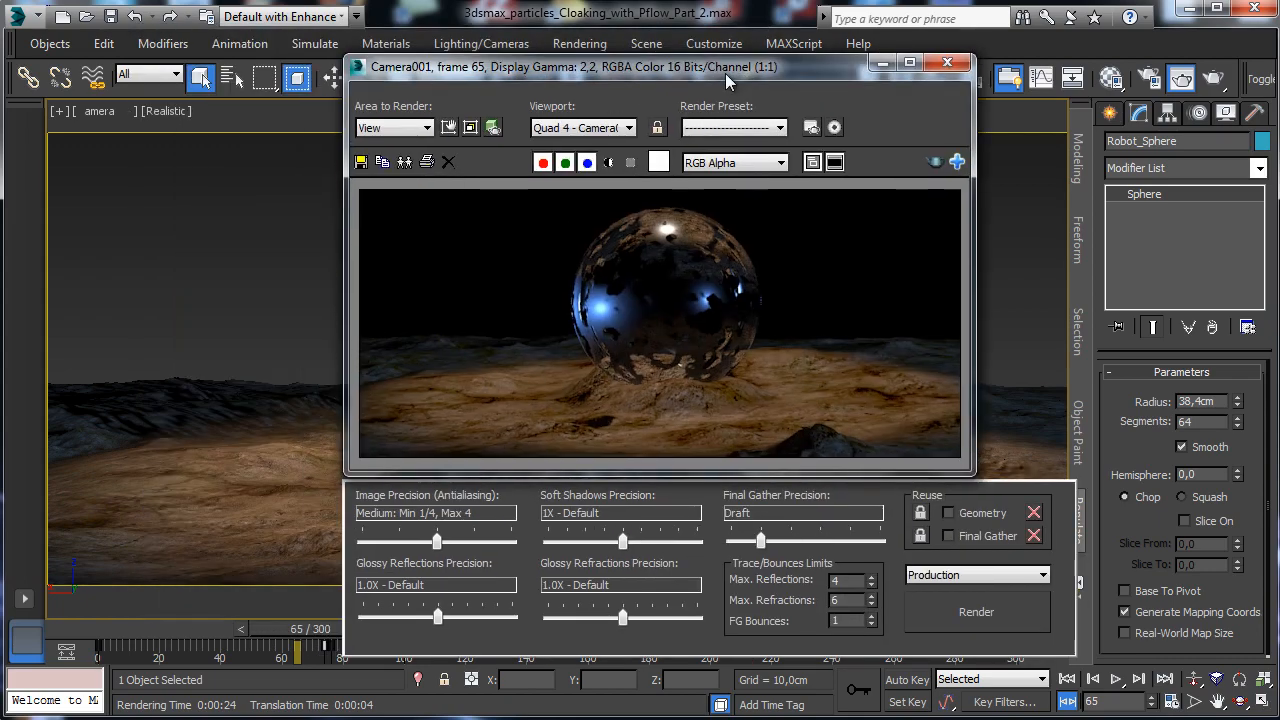
{"action": "left_click", "coordinate": [111, 16]}
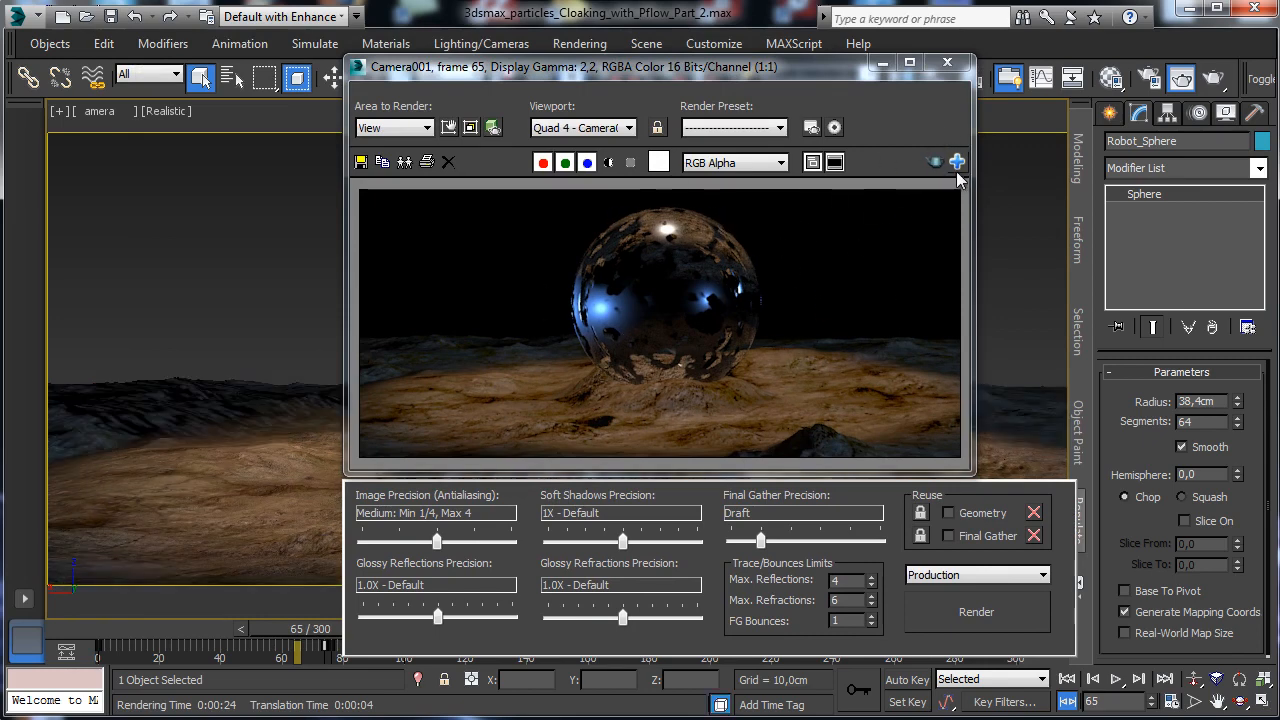
{"action": "left_click", "coordinate": [947, 66]}
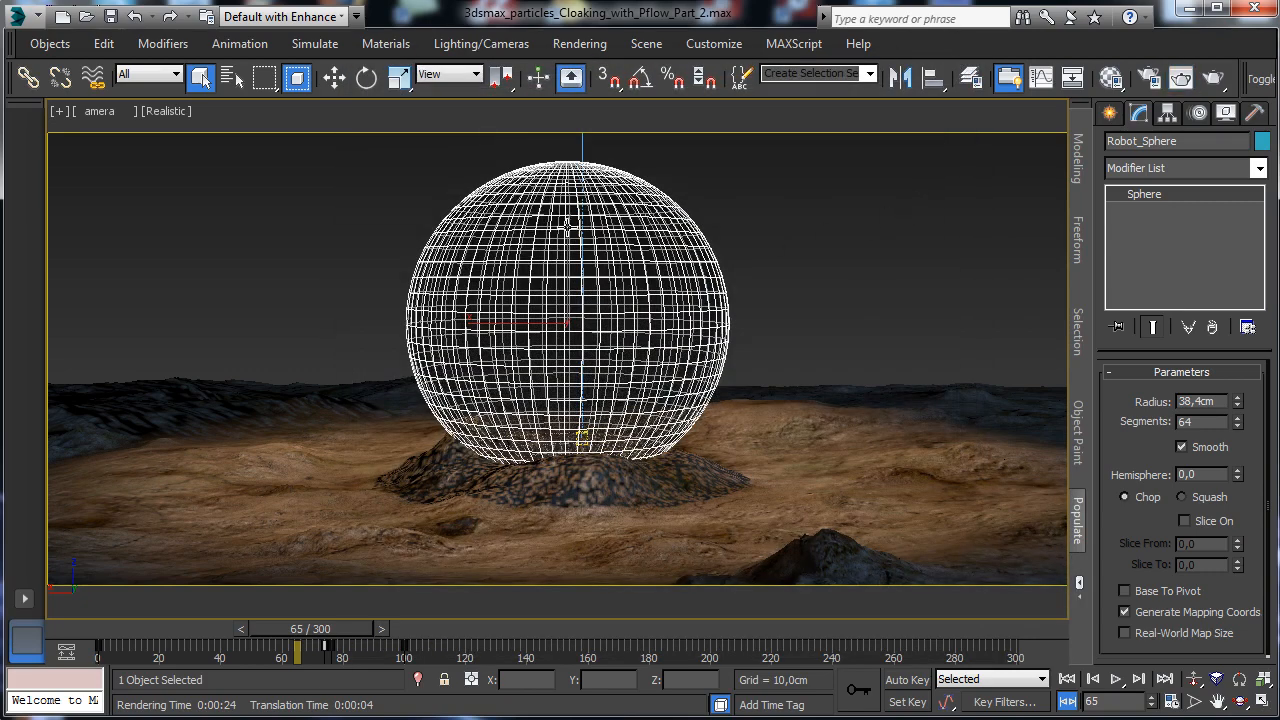
{"action": "left_click", "coordinate": [1117, 80]}
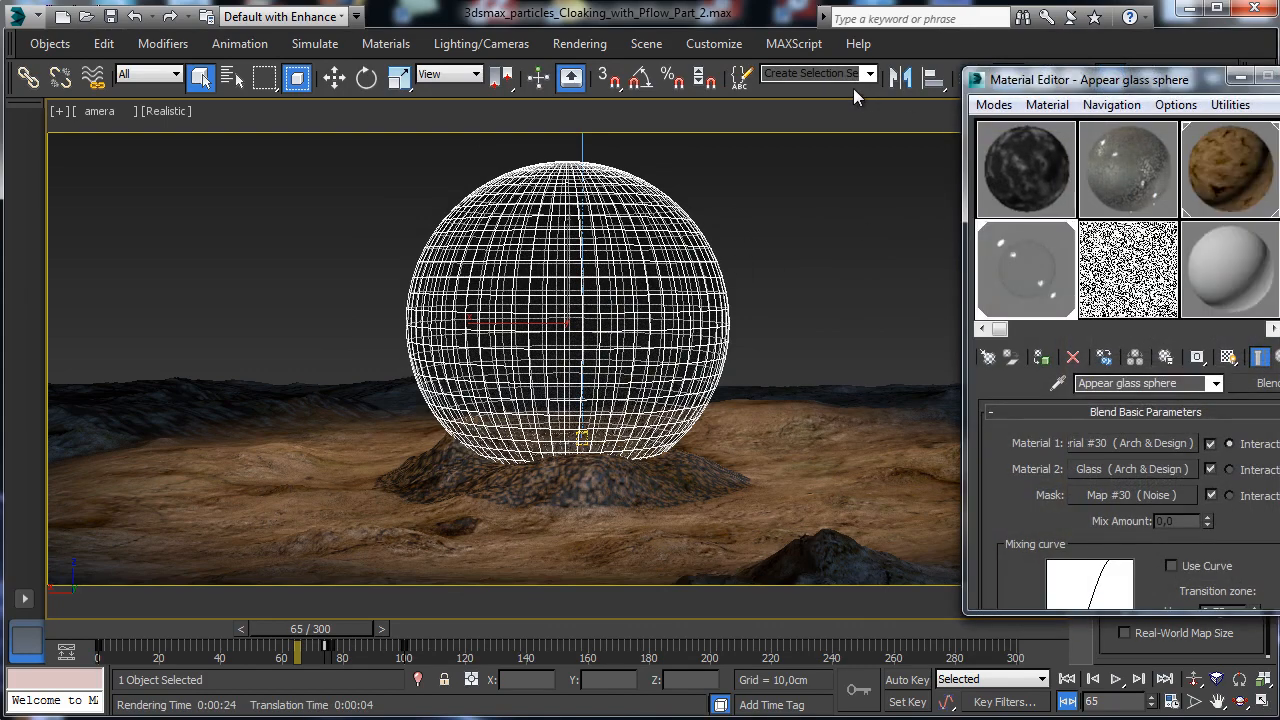
{"action": "left_click_drag", "start_coordinate": [1077, 85], "coordinate": [920, 77]}
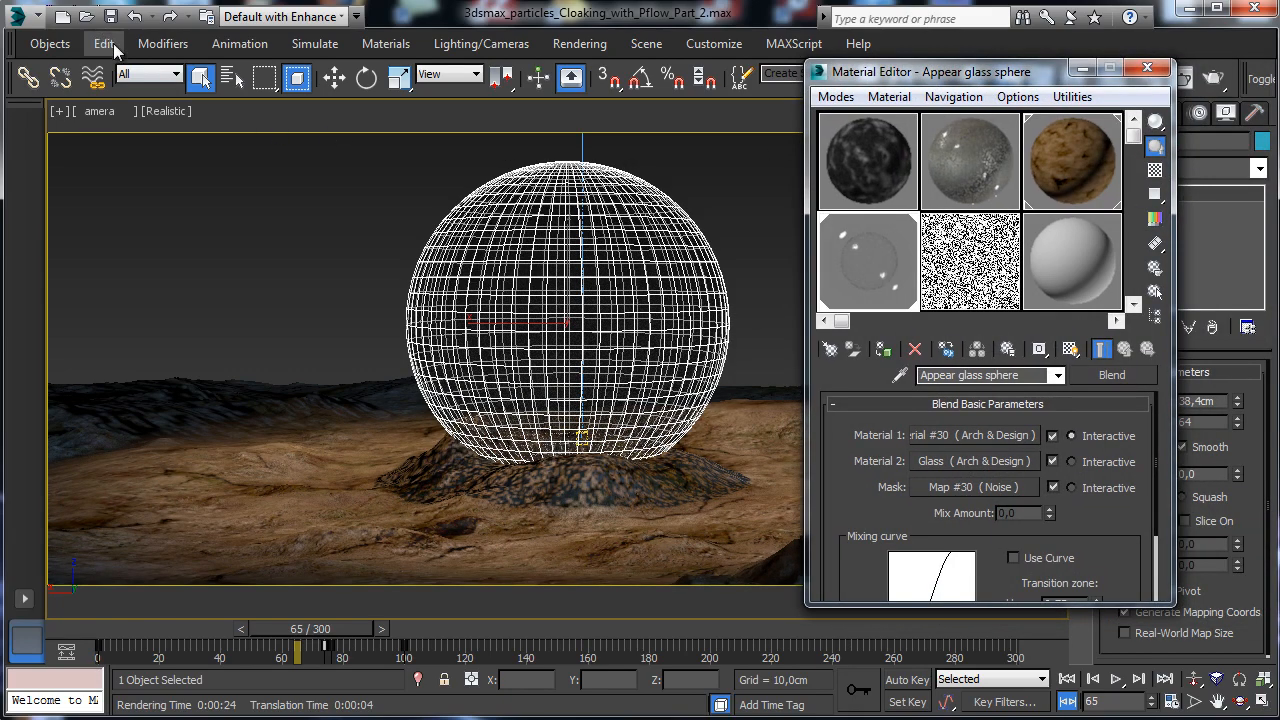
{"action": "left_click", "coordinate": [1147, 68]}
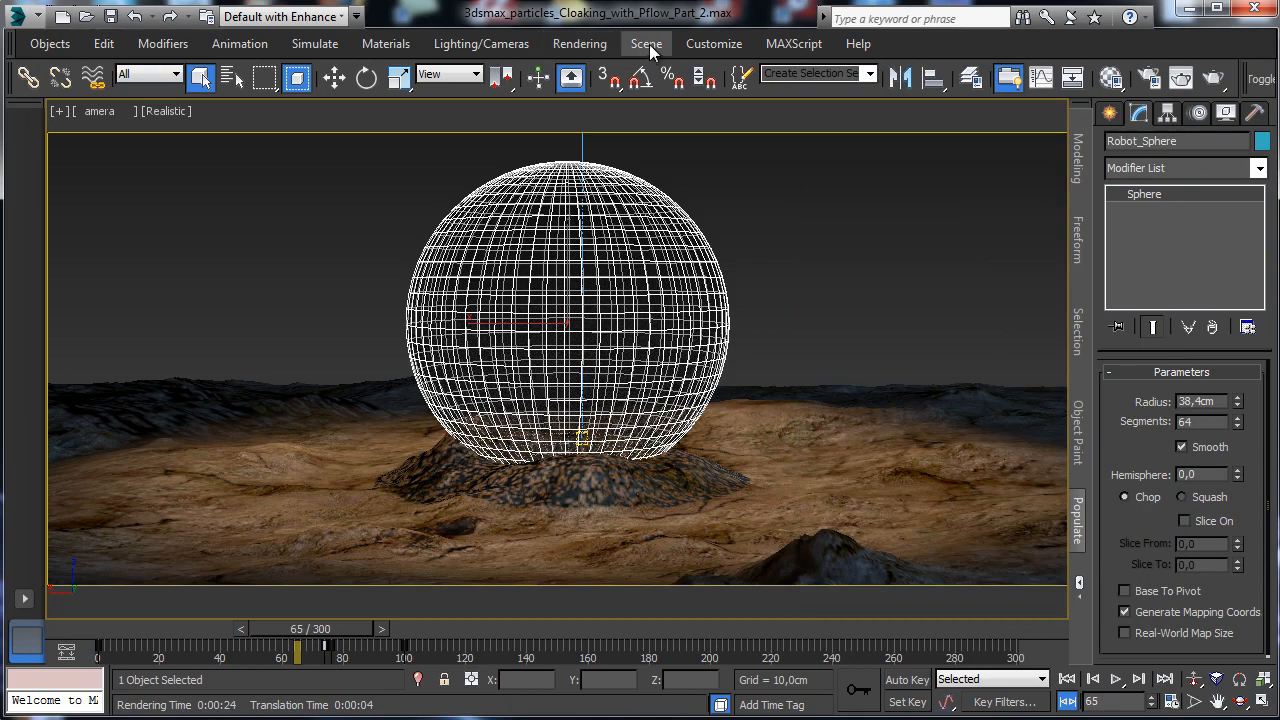
Open the State Sets manager, shrink its window and place it beside the sphere.
{"action": "left_click", "coordinate": [649, 44]}
{"action": "mouse_move", "coordinate": [581, 44]}
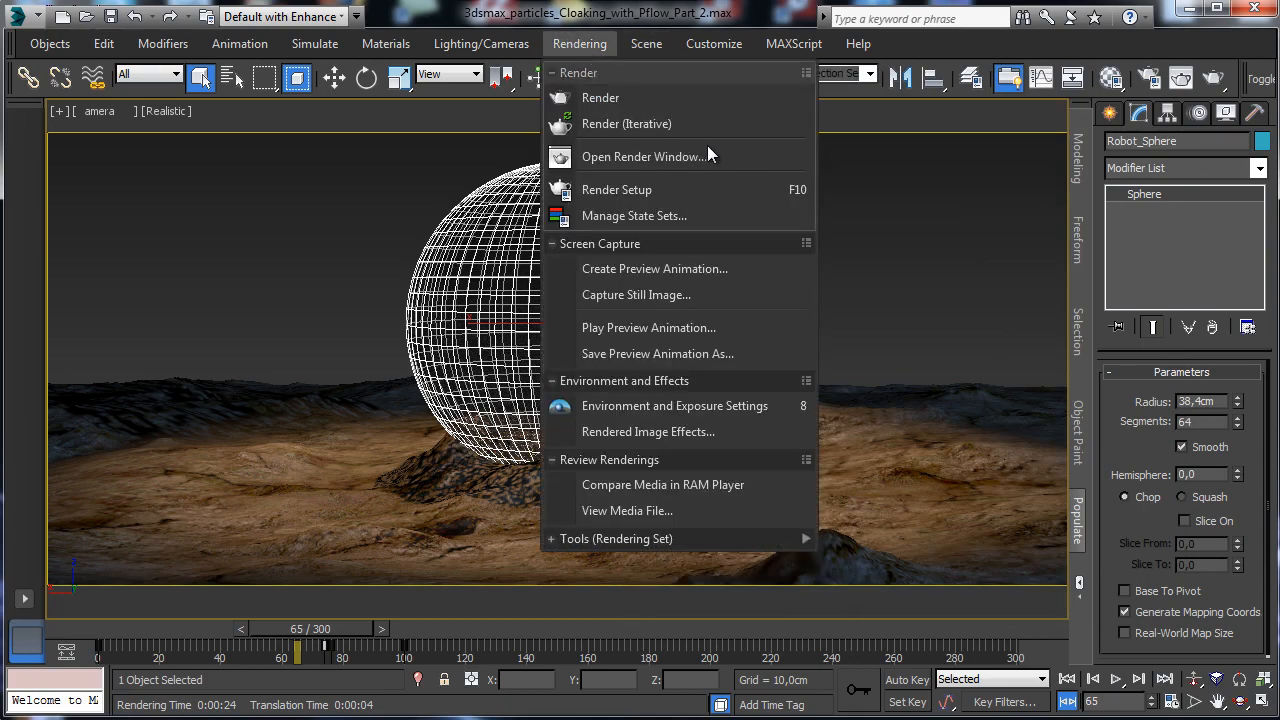
{"action": "left_click", "coordinate": [673, 216]}
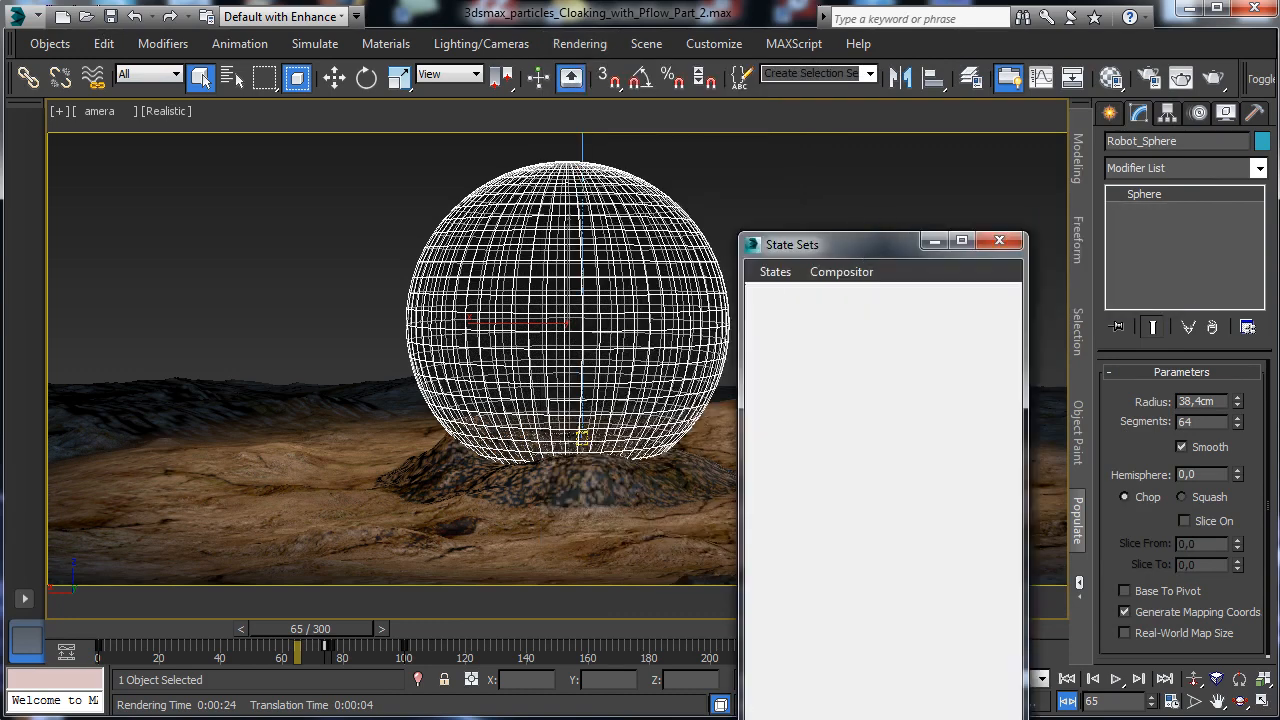
{"action": "left_click_drag", "start_coordinate": [1268, 716], "coordinate": [1060, 565]}
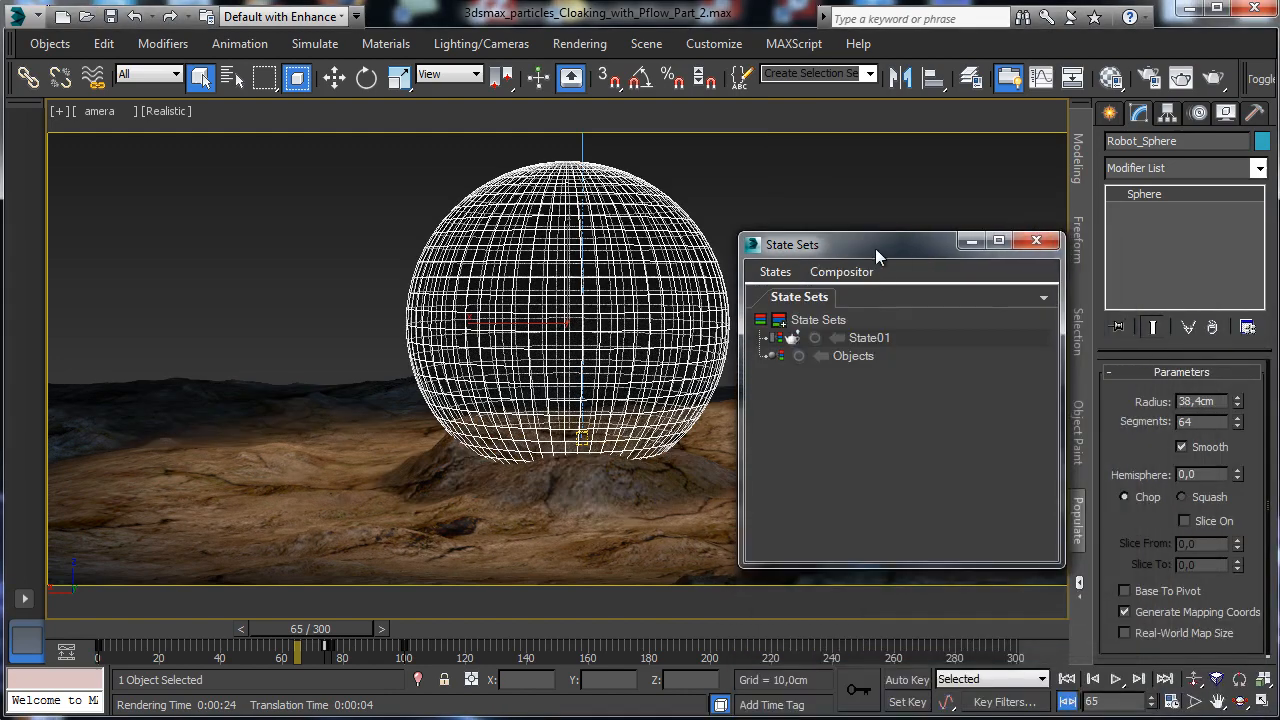
{"action": "left_click_drag", "start_coordinate": [875, 248], "coordinate": [176, 231]}
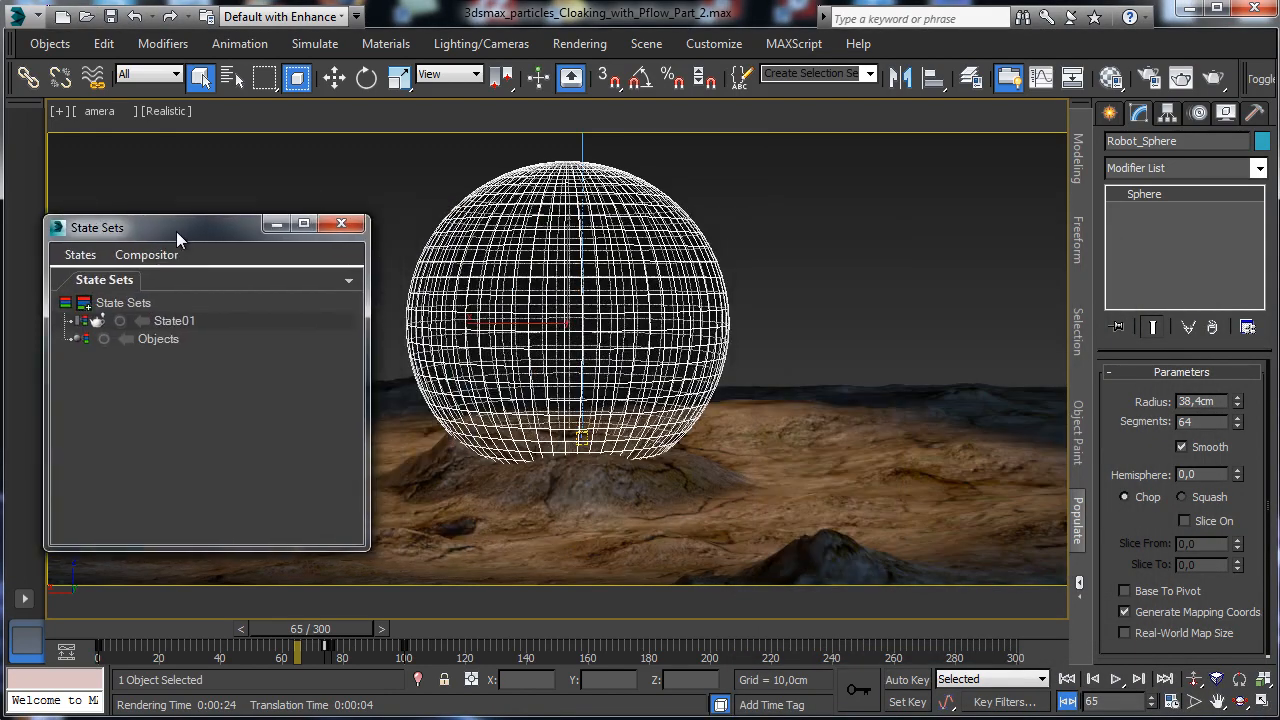
Rename the existing state State01 as Glass FX.
{"action": "double_click", "coordinate": [196, 321]}
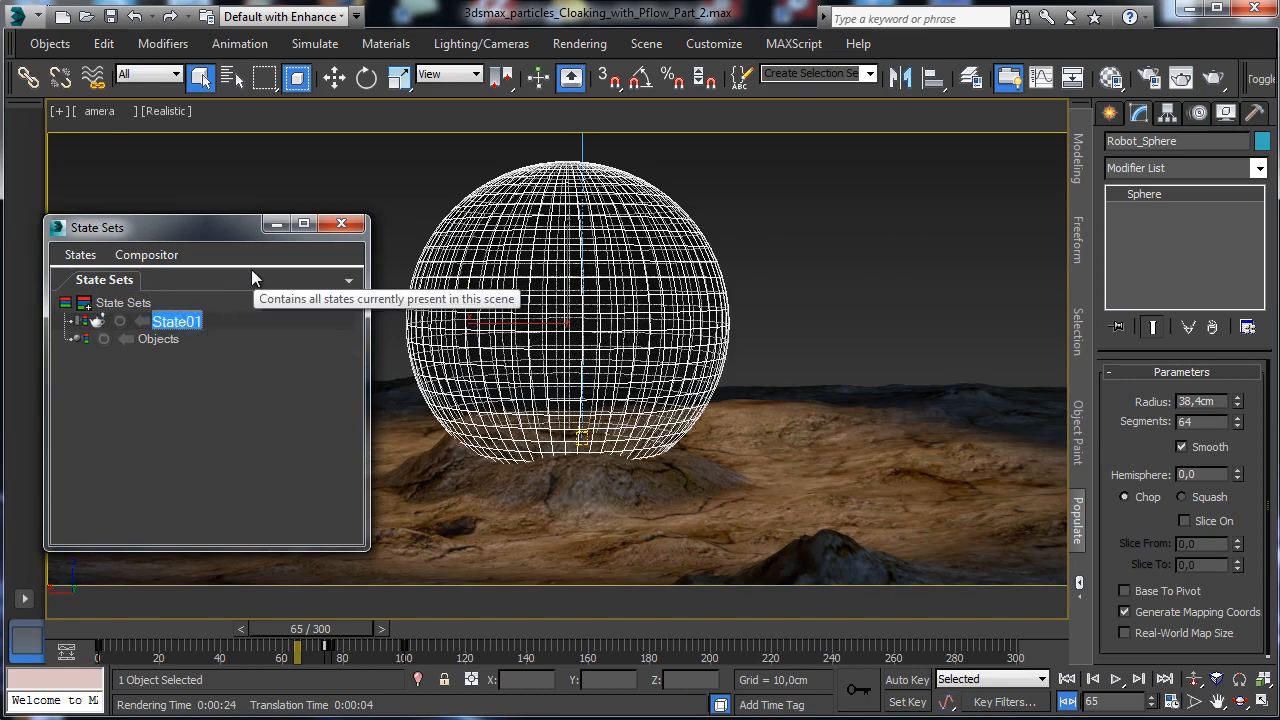
{"action": "type", "text": "Glass FX"}
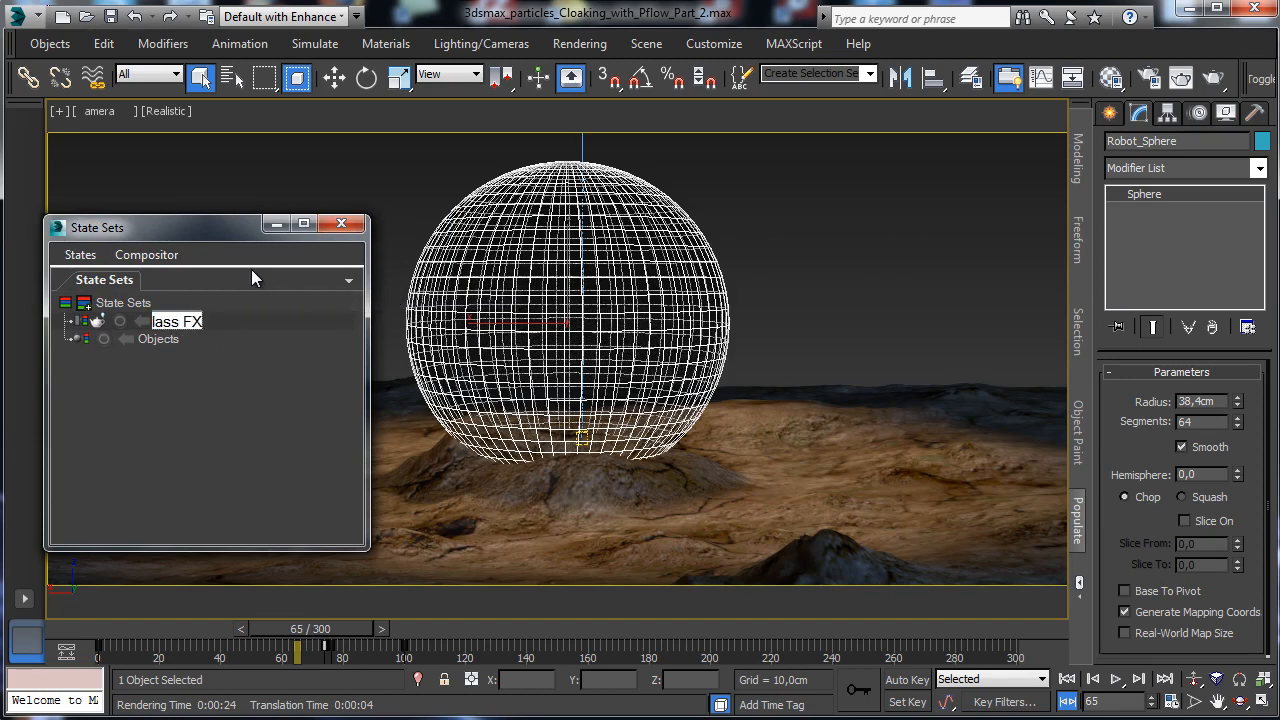
{"action": "key", "text": "Return"}
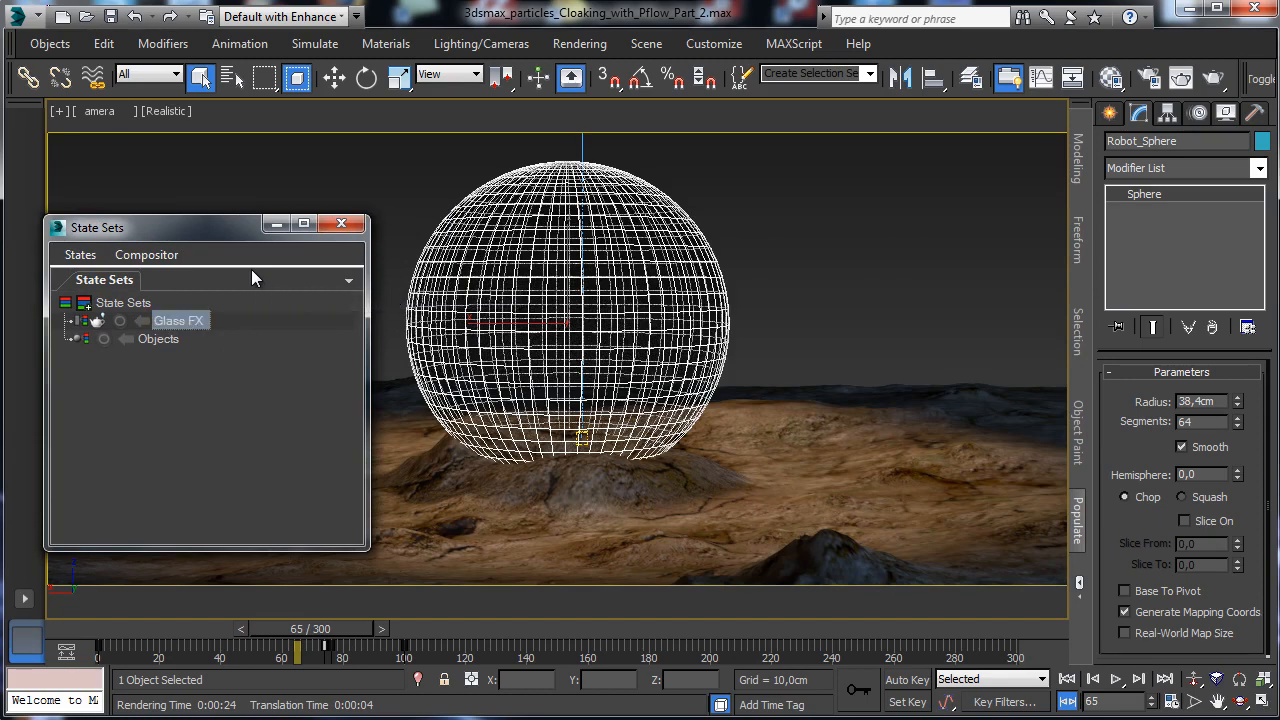
Return to frame 0 and add a second state named Glass Mask.
{"action": "left_click", "coordinate": [100, 628]}
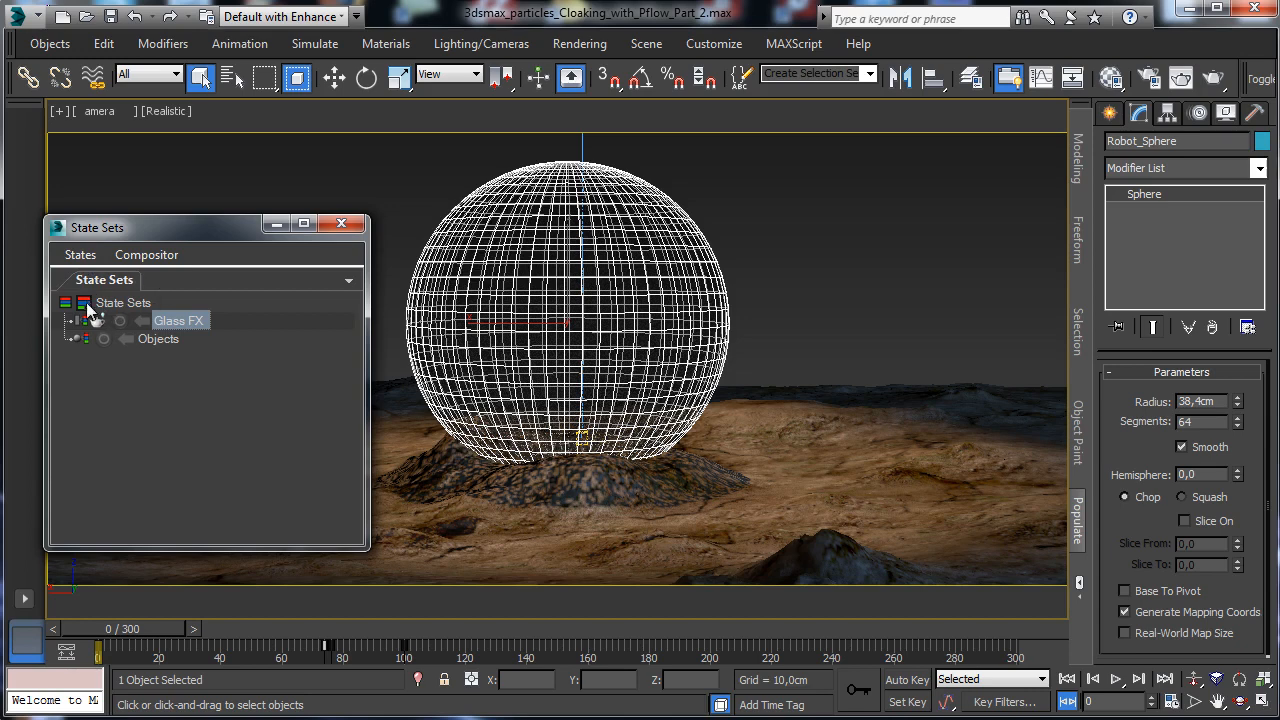
{"action": "left_click", "coordinate": [86, 304]}
{"action": "left_click", "coordinate": [185, 322]}
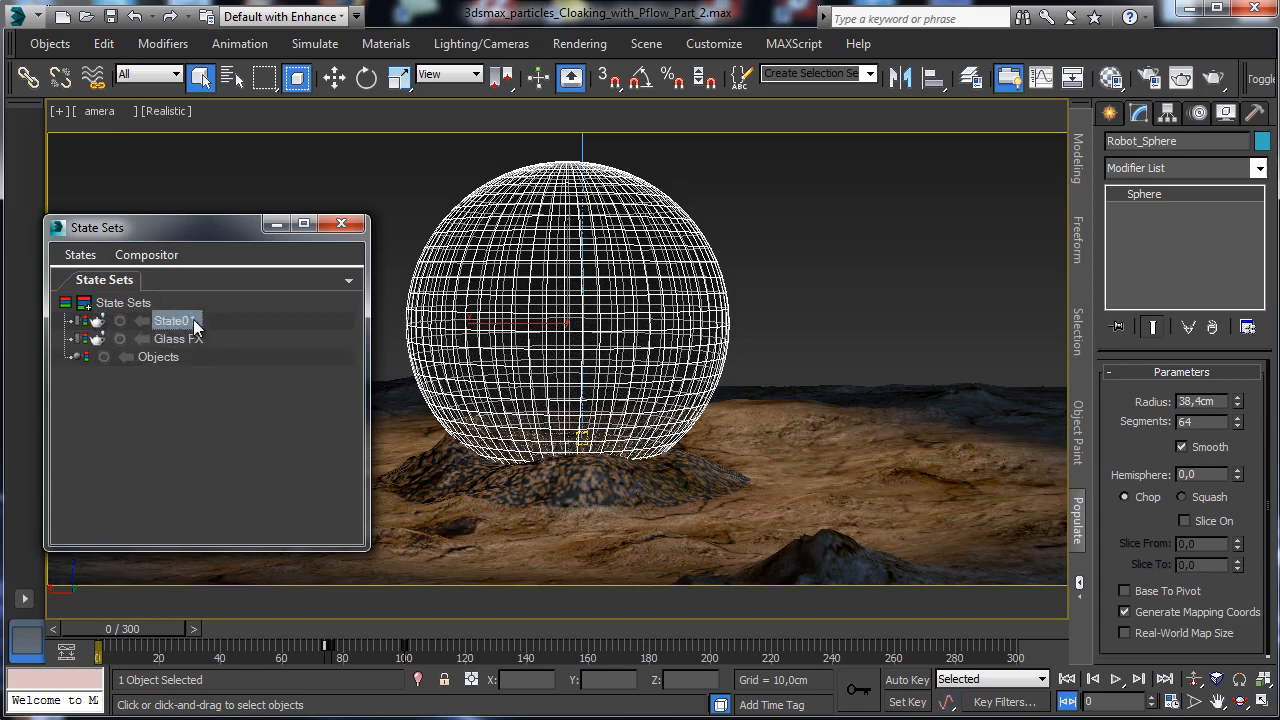
{"action": "left_click", "coordinate": [194, 322]}
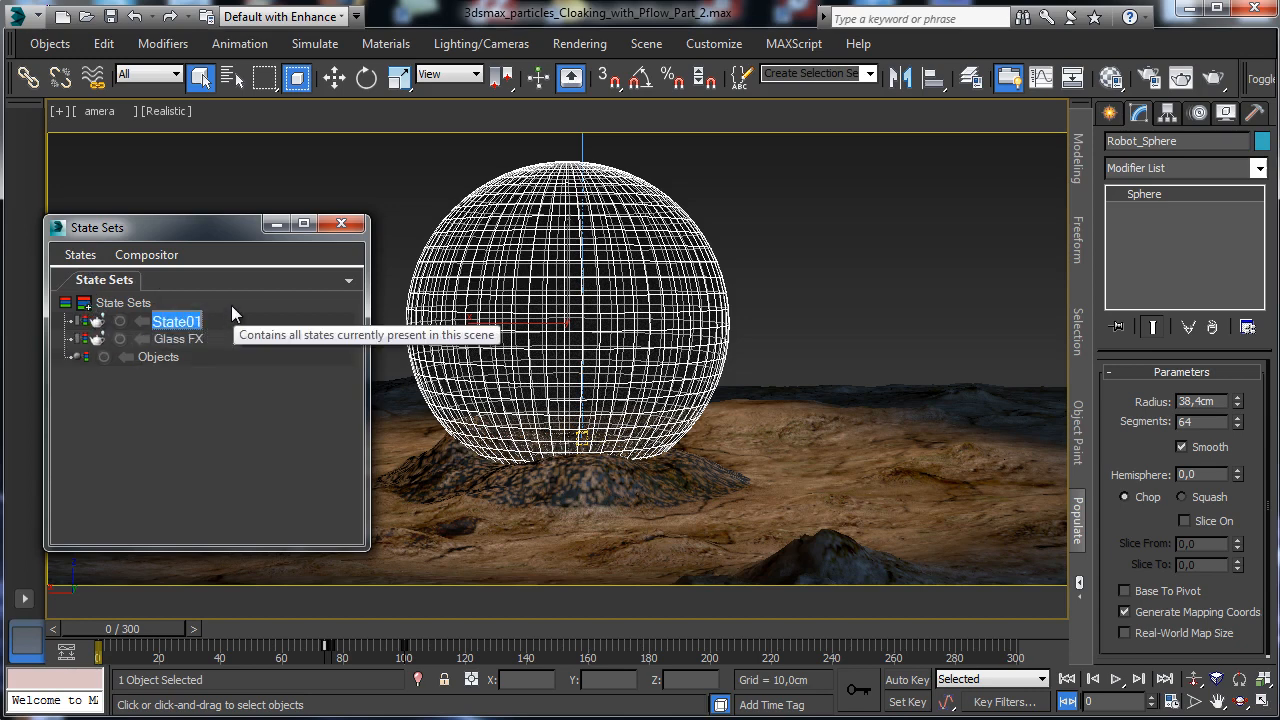
{"action": "type", "text": "Glass M"}
{"action": "type", "text": "ask"}
{"action": "key", "text": "Return"}
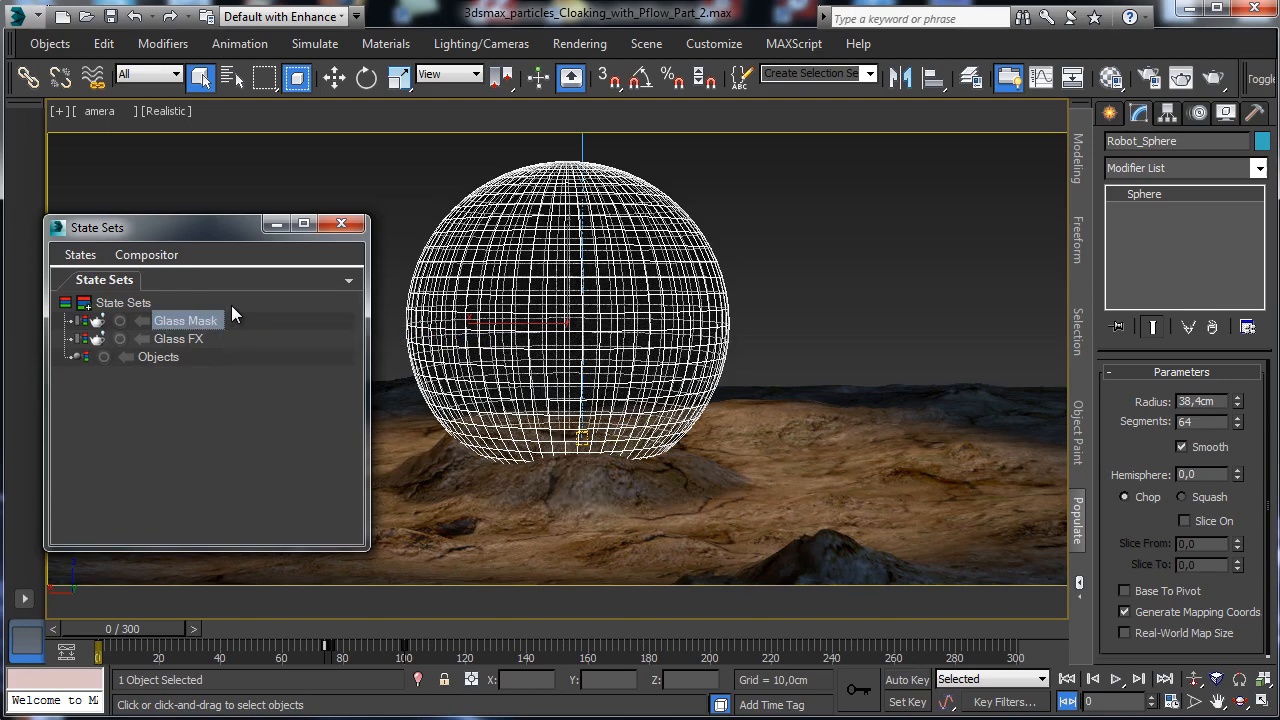
Start recording the Glass Mask state, select the terrain and open the Material Editor.
{"action": "left_click", "coordinate": [120, 320]}
{"action": "left_click", "coordinate": [757, 427]}
{"action": "key", "text": "m"}
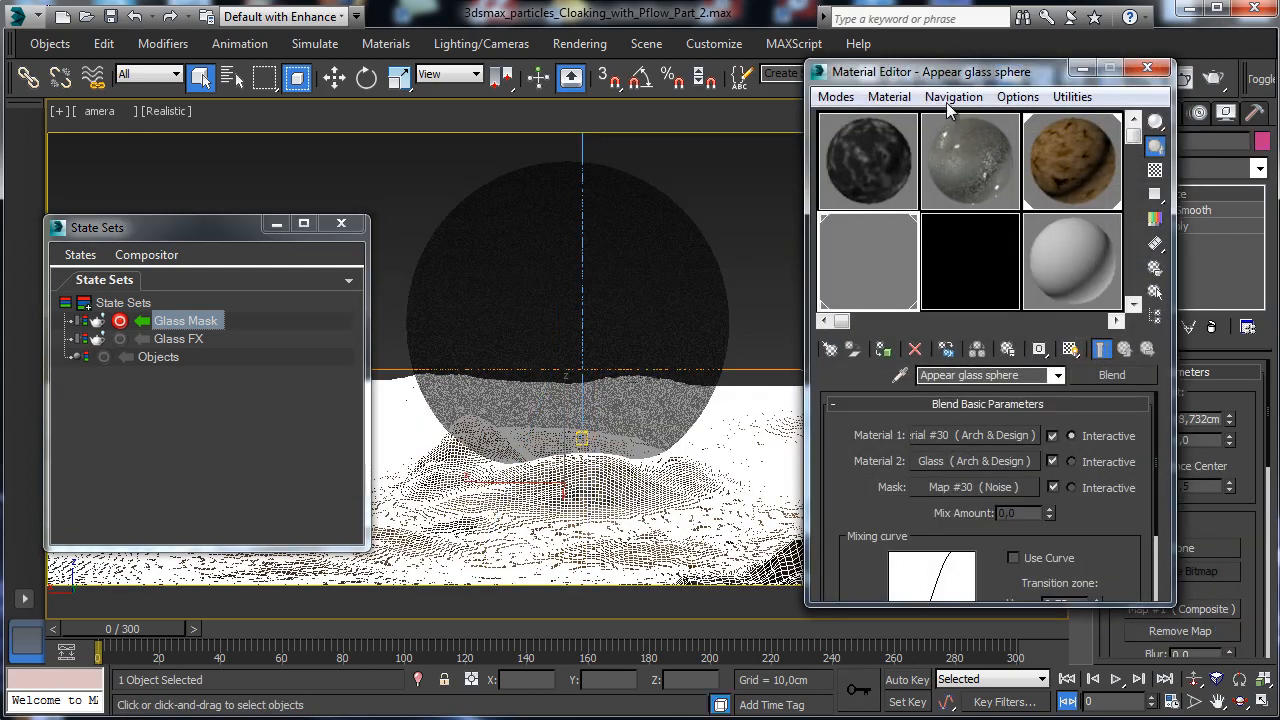
Name the unused 09 - Default material Matte and assign it to the terrain.
{"action": "left_click_drag", "start_coordinate": [950, 72], "coordinate": [738, 62]}
{"action": "left_click", "coordinate": [855, 250]}
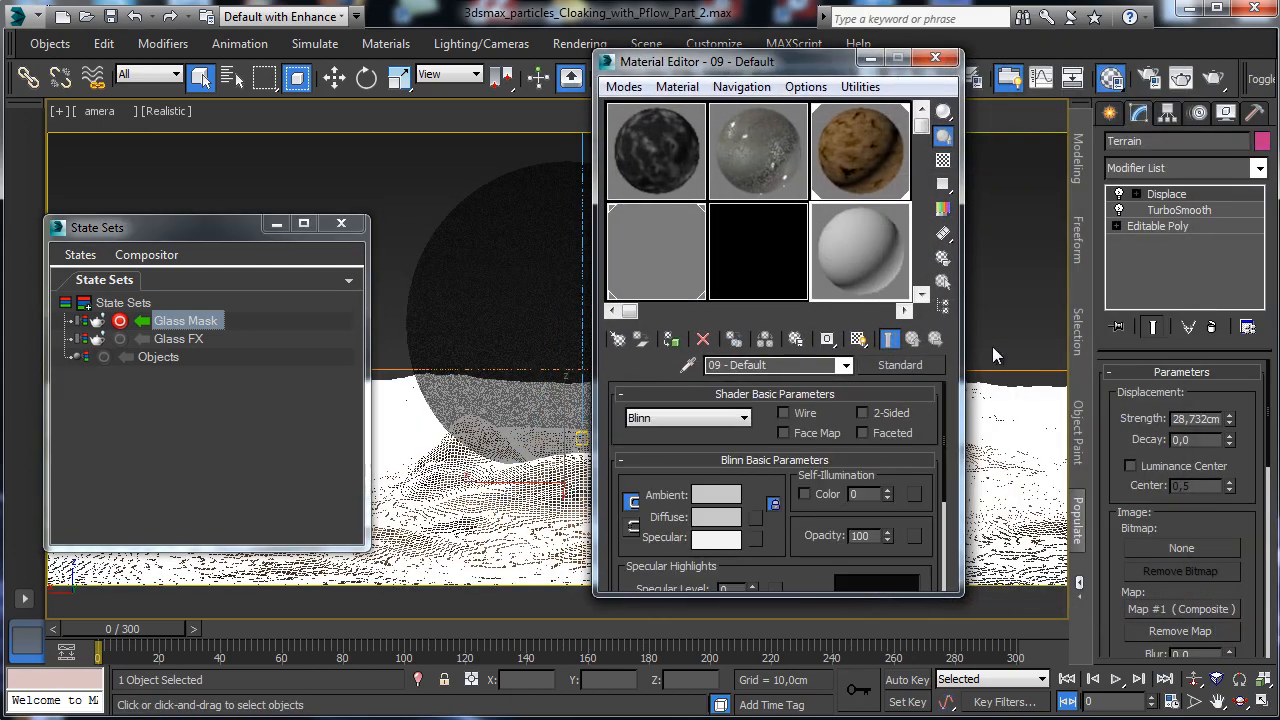
{"action": "left_click", "coordinate": [759, 368]}
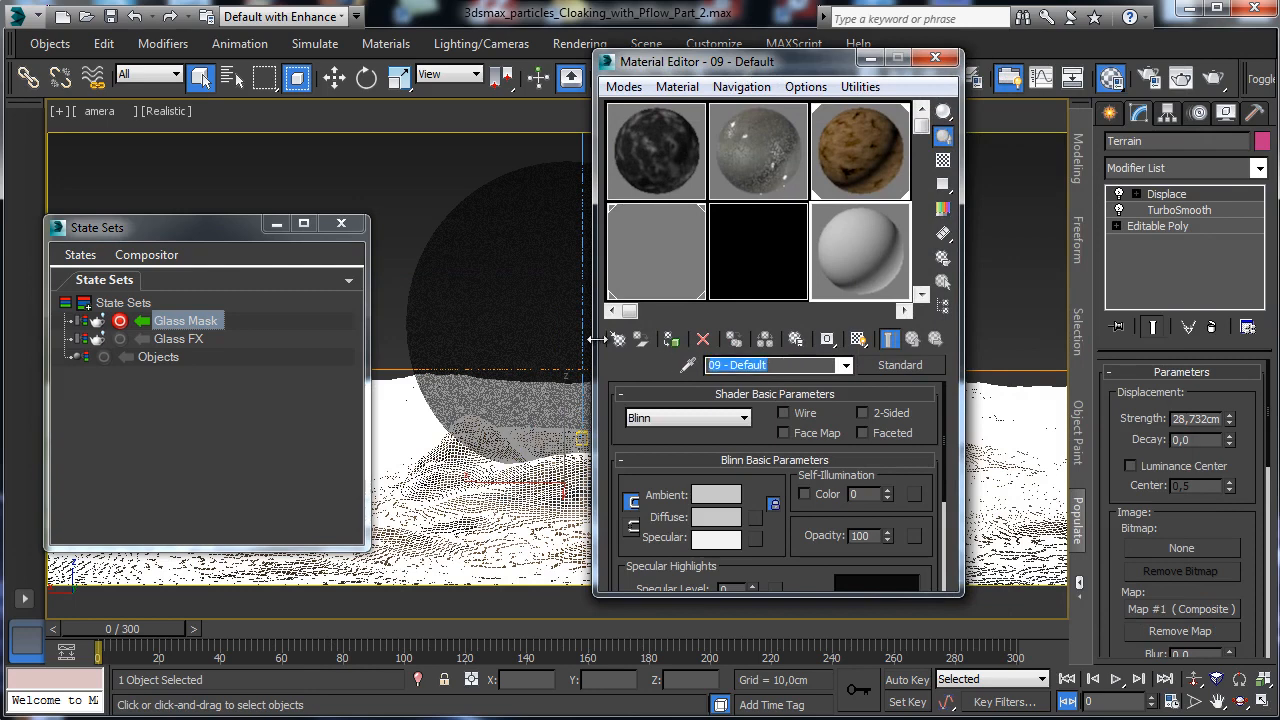
{"action": "type", "text": "Matte"}
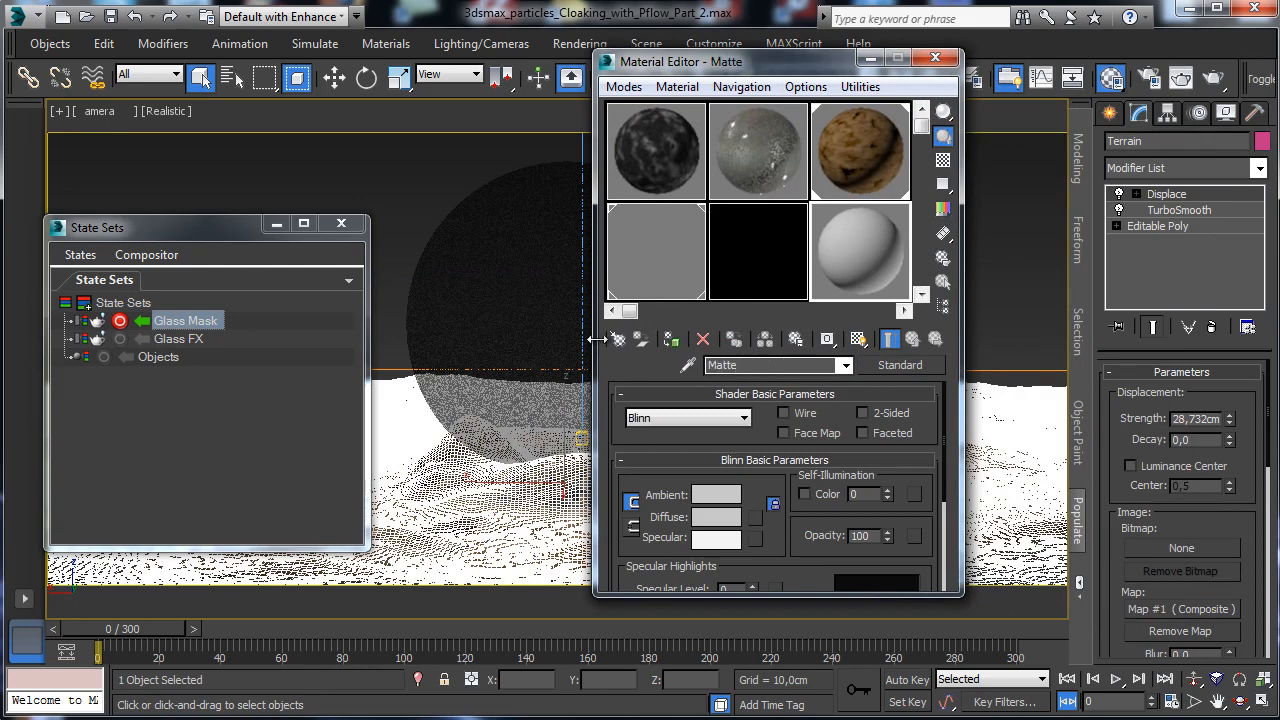
{"action": "left_click", "coordinate": [671, 339]}
Change the Matte material's type to mental ray Matte/Shadow/Reflection.
{"action": "scroll", "coordinate": [767, 437], "scroll_direction": "down", "scroll_amount": 3}
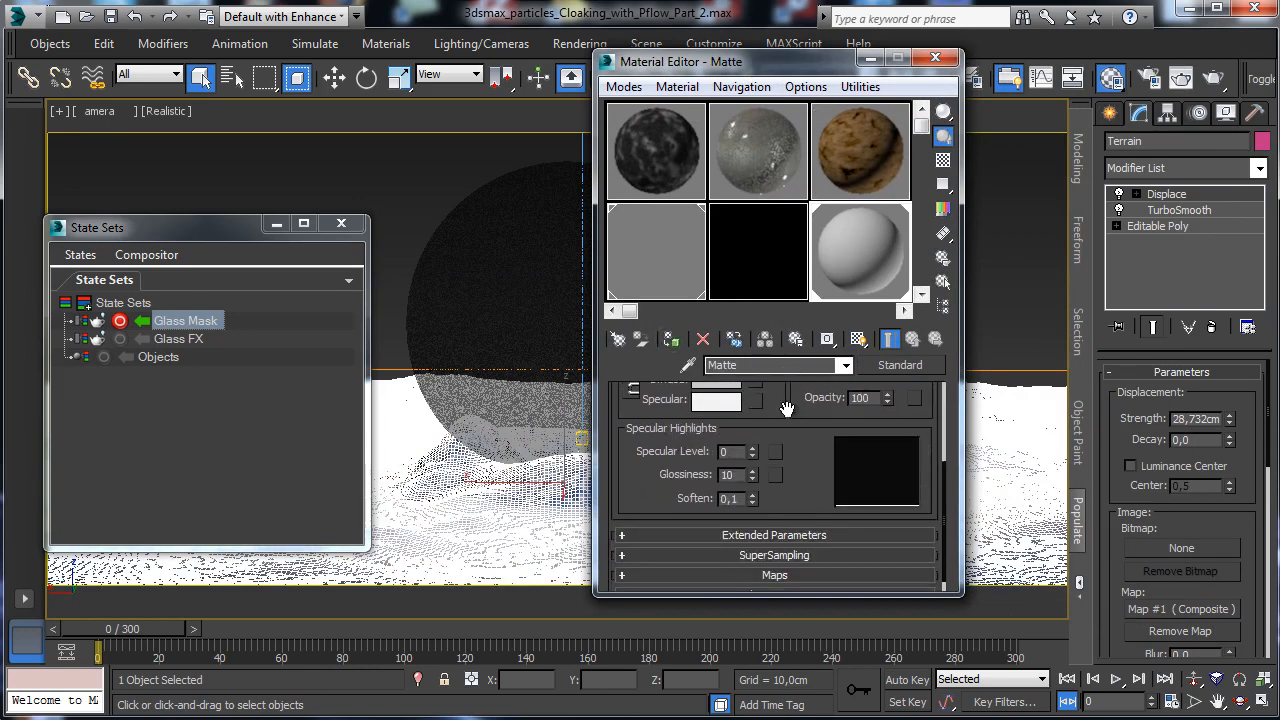
{"action": "left_click", "coordinate": [1148, 78]}
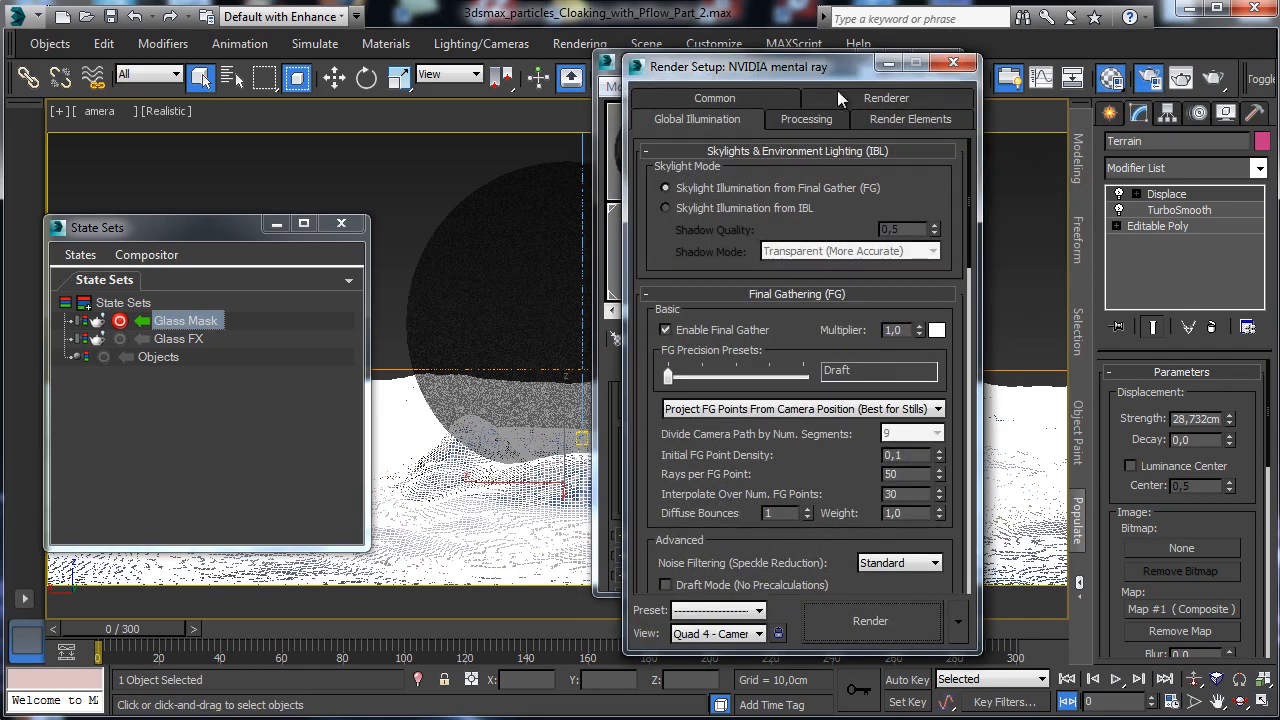
{"action": "left_click", "coordinate": [953, 62]}
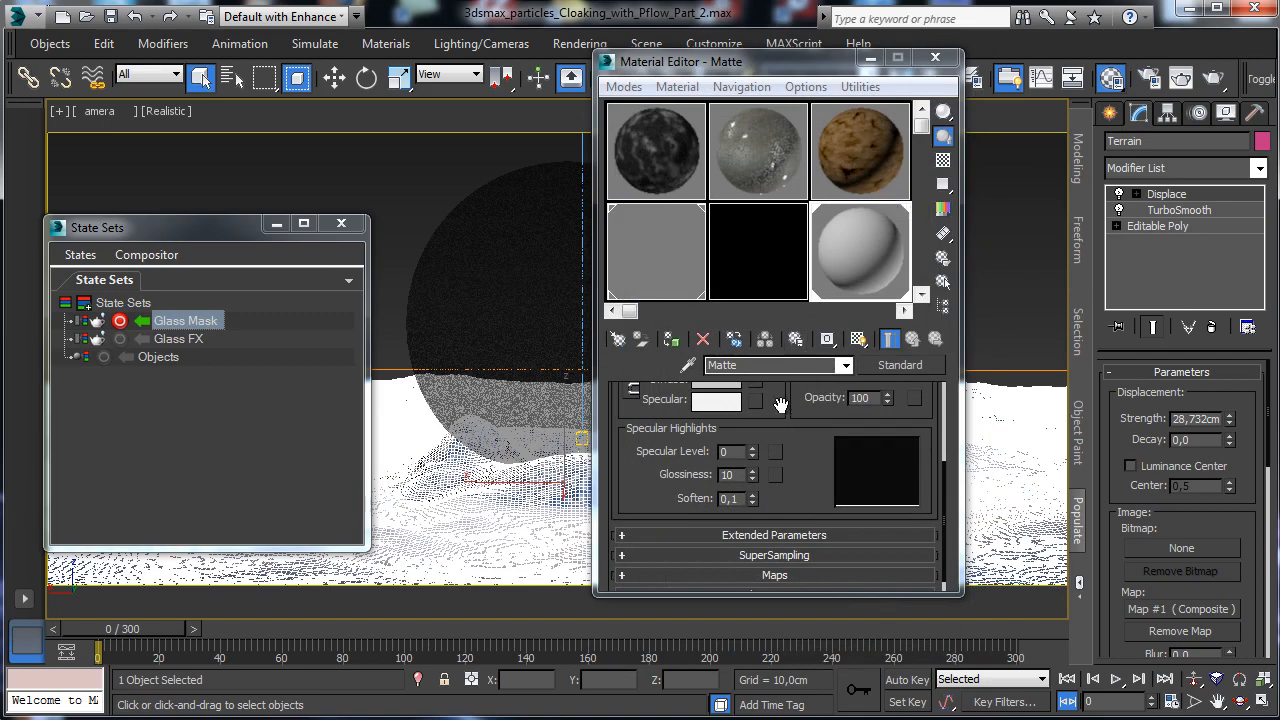
{"action": "left_click", "coordinate": [885, 368]}
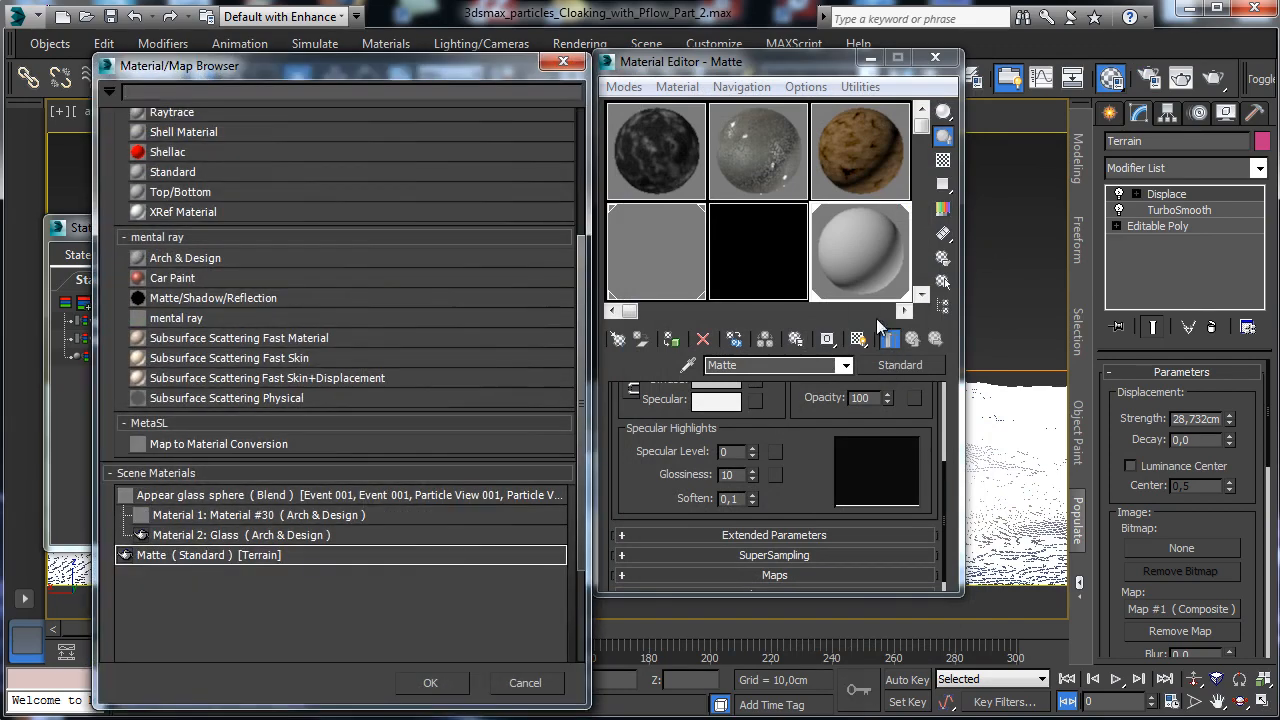
{"action": "double_click", "coordinate": [225, 298]}
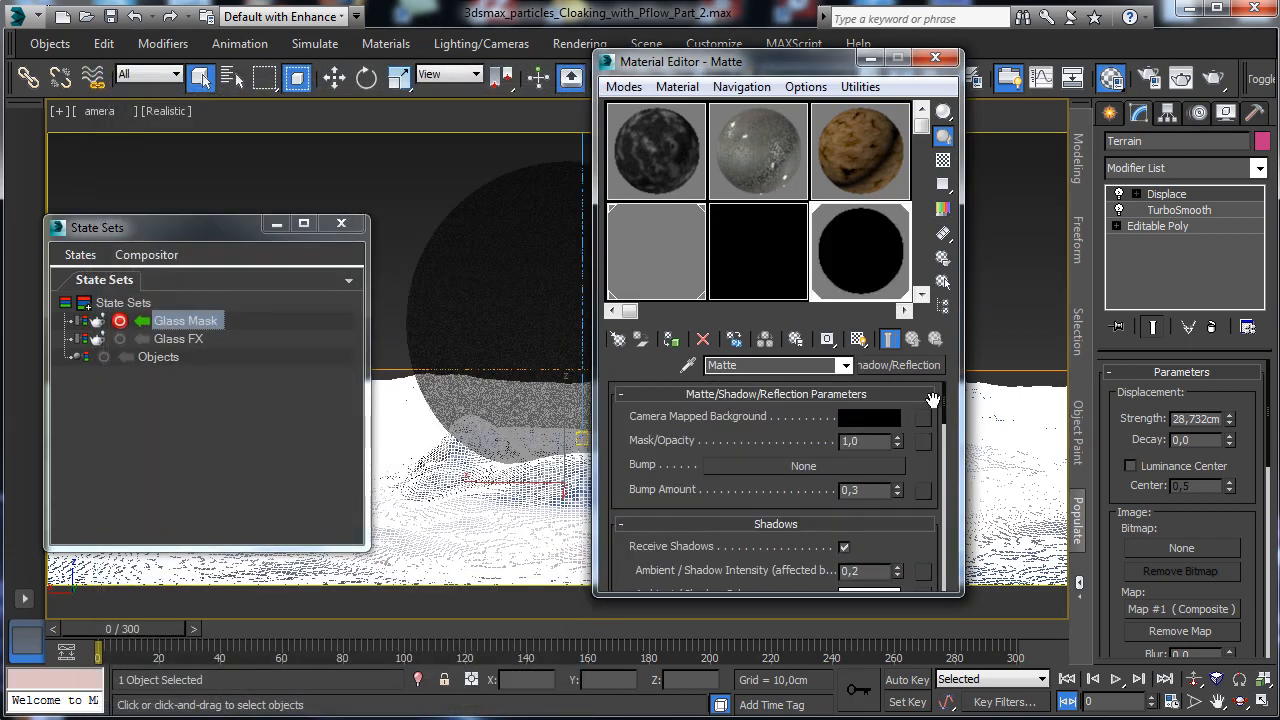
Turn off Receive Shadows in the Matte material and check its ambient occlusion and reflection settings.
{"action": "left_click_drag", "start_coordinate": [643, 474], "coordinate": [660, 390]}
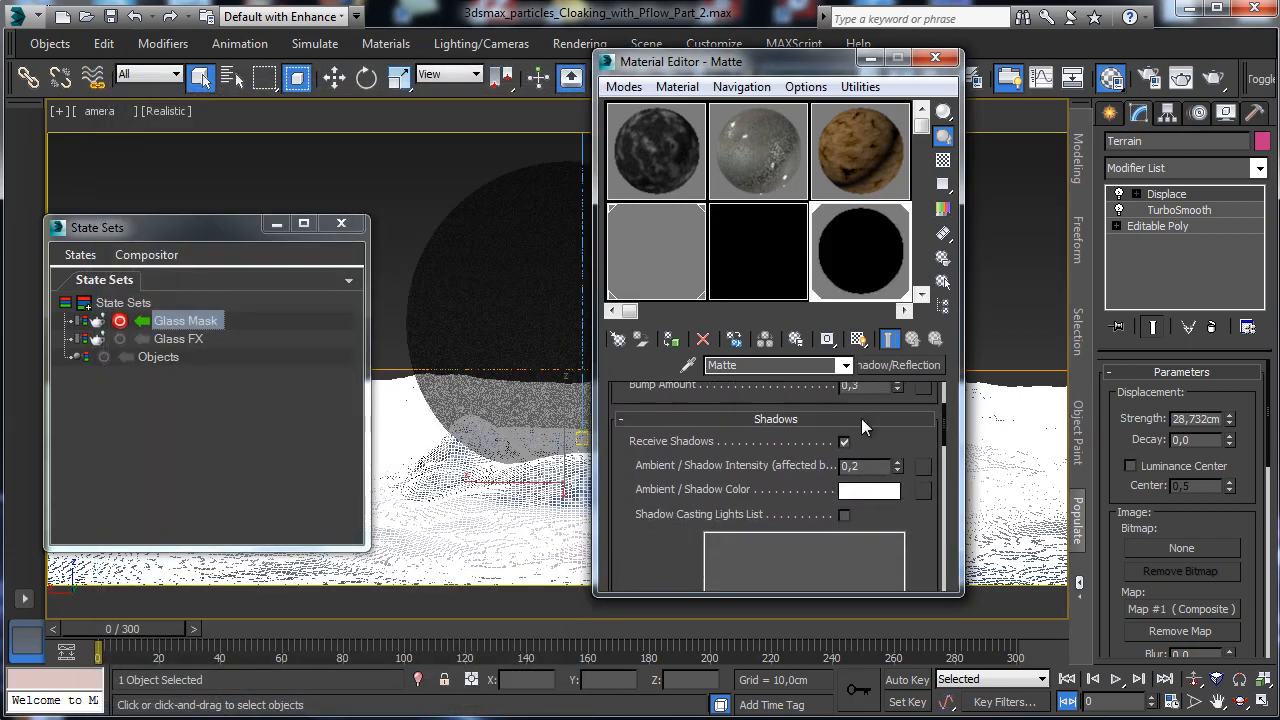
{"action": "left_click", "coordinate": [844, 441]}
{"action": "left_click_drag", "start_coordinate": [663, 546], "coordinate": [740, 330]}
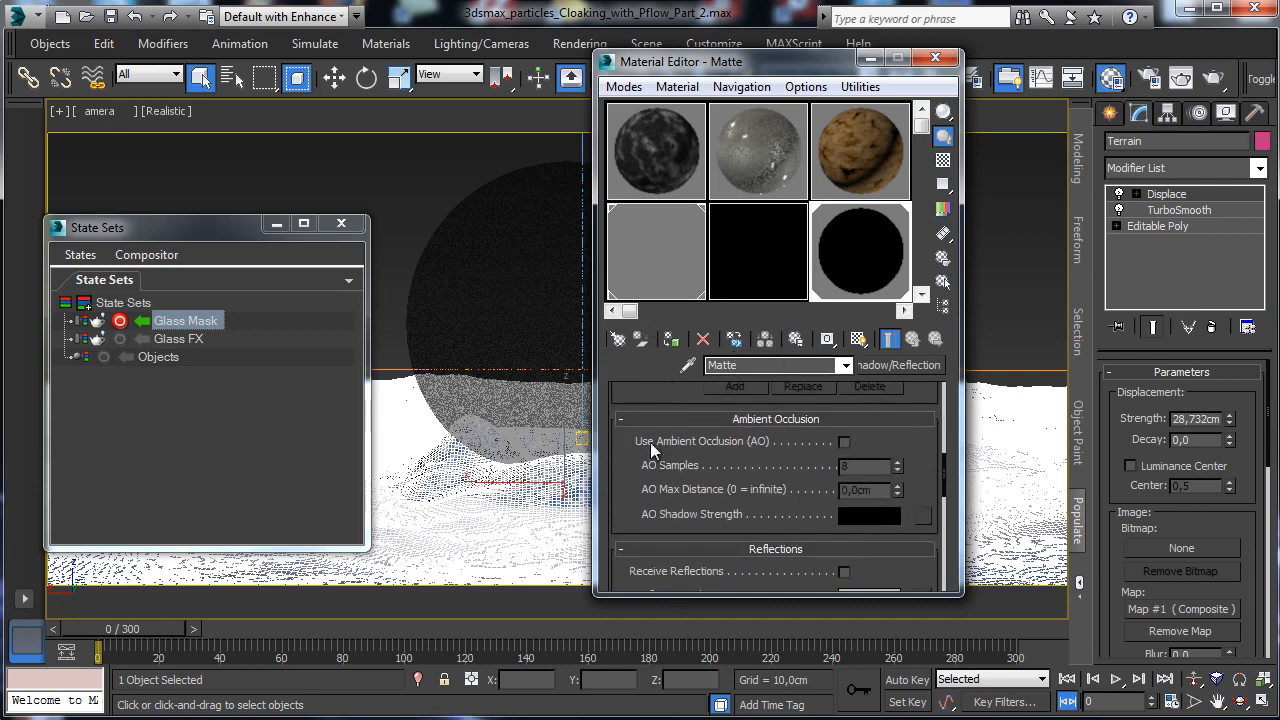
{"action": "left_click_drag", "start_coordinate": [630, 393], "coordinate": [587, 688]}
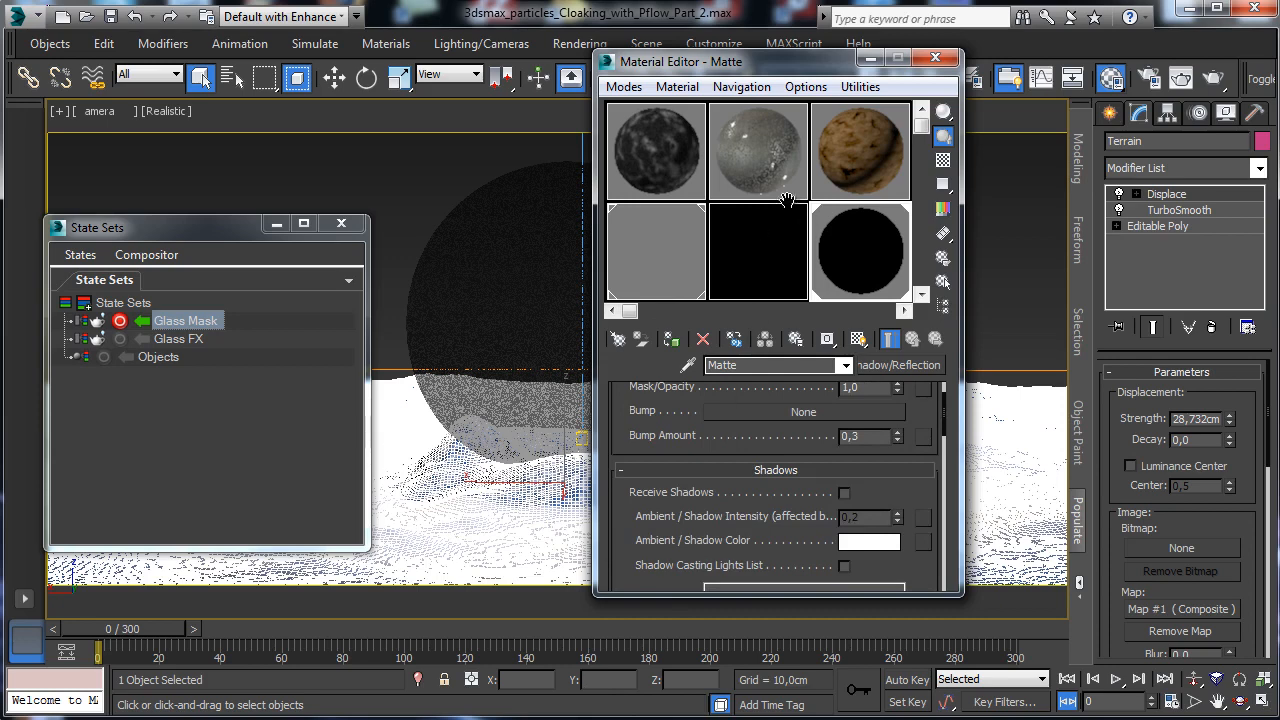
{"action": "mouse_move", "coordinate": [787, 200]}
{"action": "left_mouse_down"}
{"action": "mouse_move", "coordinate": [679, 200]}
{"action": "mouse_move", "coordinate": [810, 200]}
{"action": "left_mouse_up"}
Assign the 08 - Default material with its Noise diffuse map to the robot sphere and set its self-illumination to 100.
{"action": "left_click", "coordinate": [753, 278]}
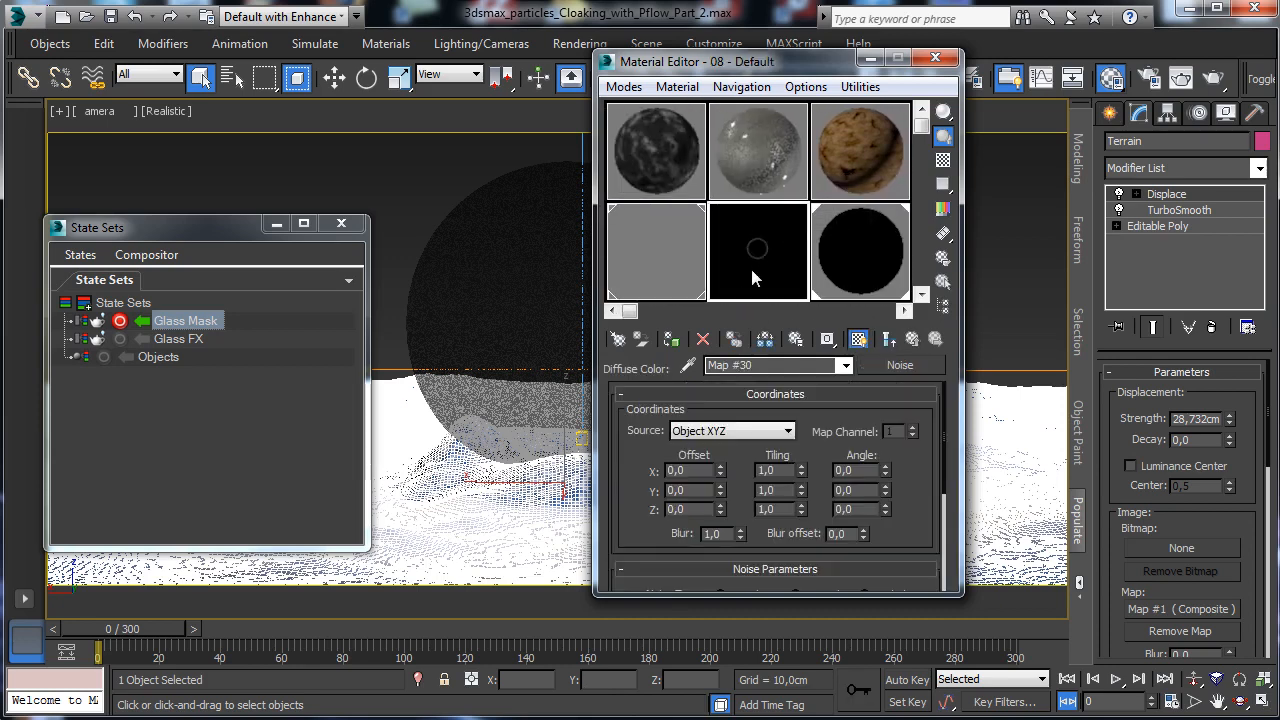
{"action": "left_click", "coordinate": [888, 339]}
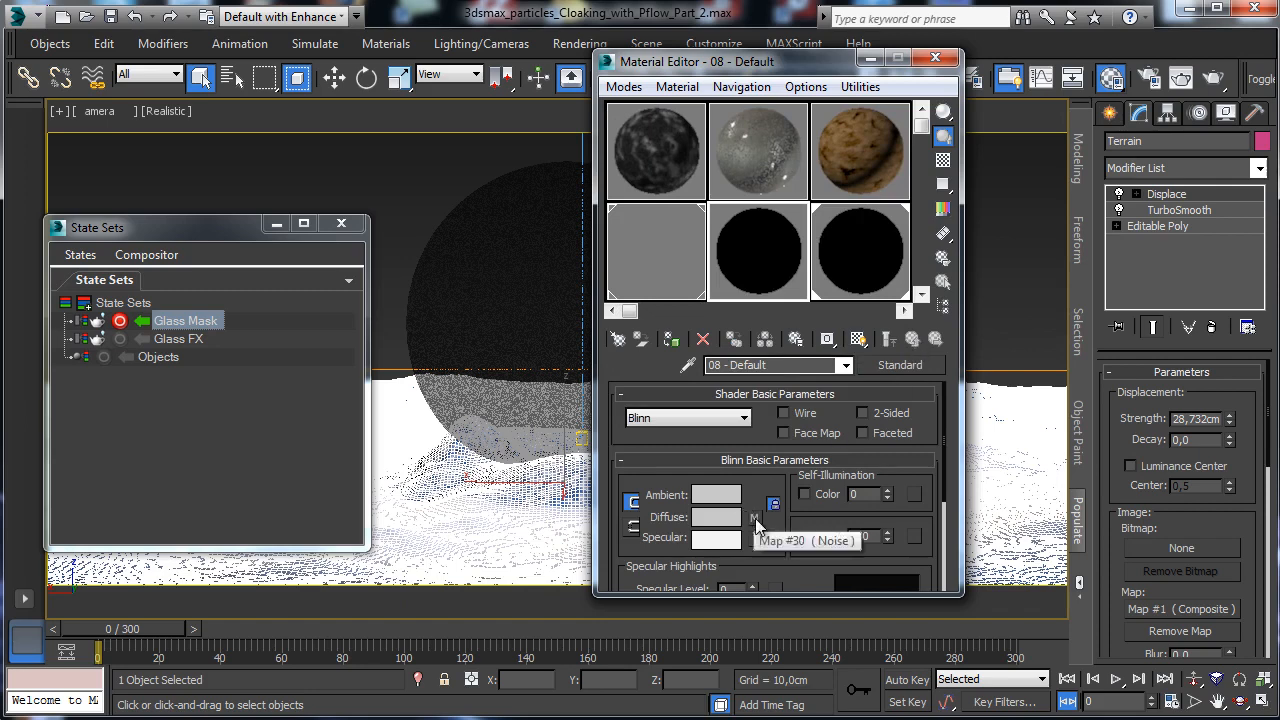
{"action": "left_click", "coordinate": [755, 516]}
{"action": "scroll", "coordinate": [918, 471], "scroll_direction": "down", "scroll_amount": 3}
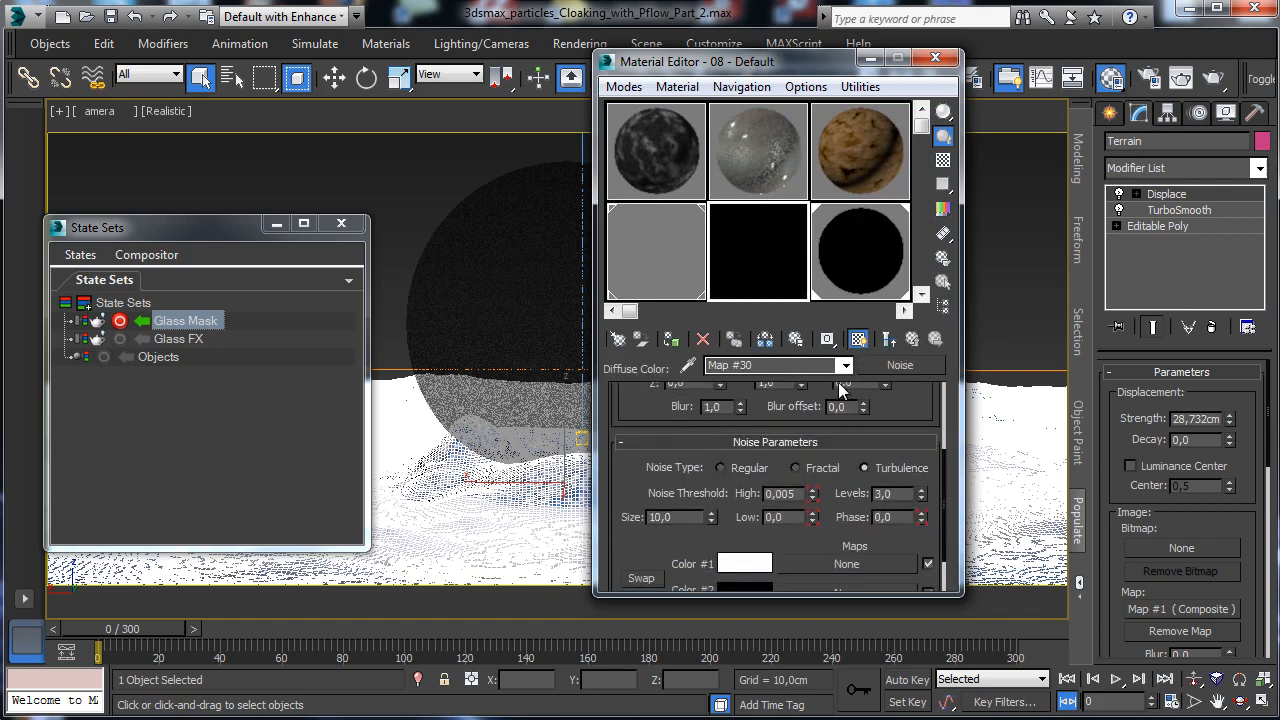
{"action": "left_click", "coordinate": [518, 266]}
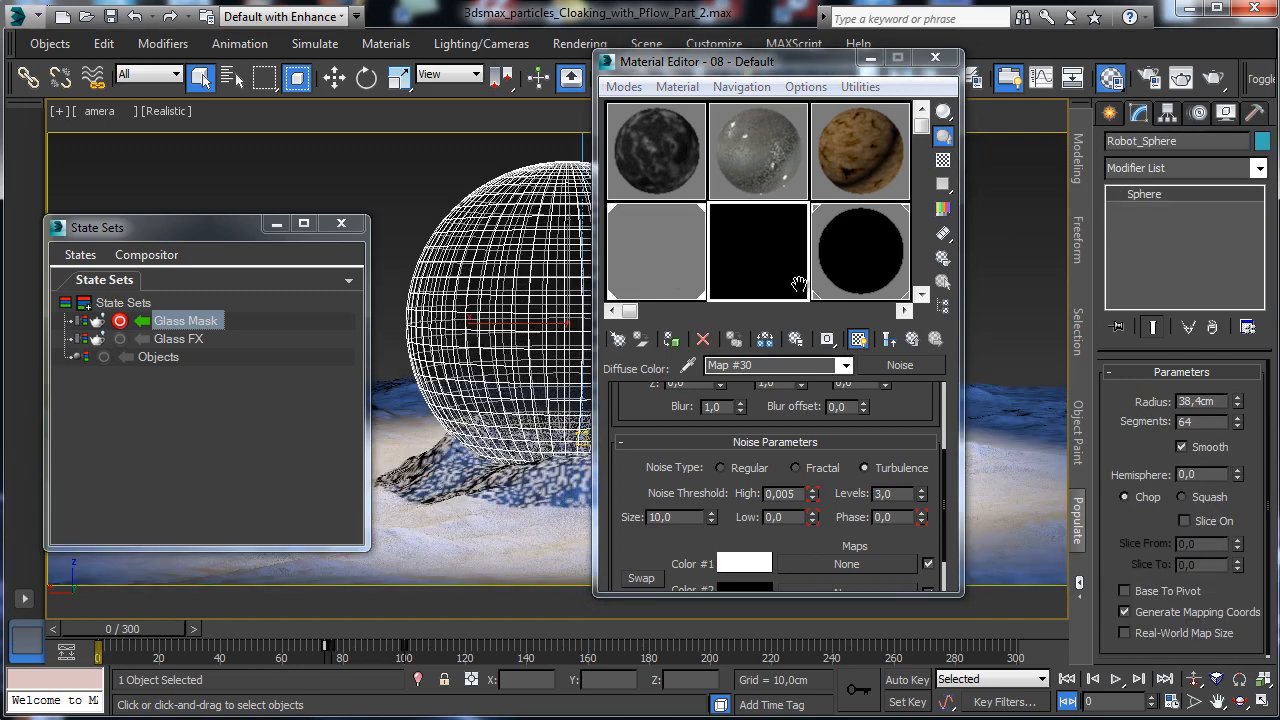
{"action": "left_click", "coordinate": [672, 341]}
{"action": "left_click", "coordinate": [911, 340]}
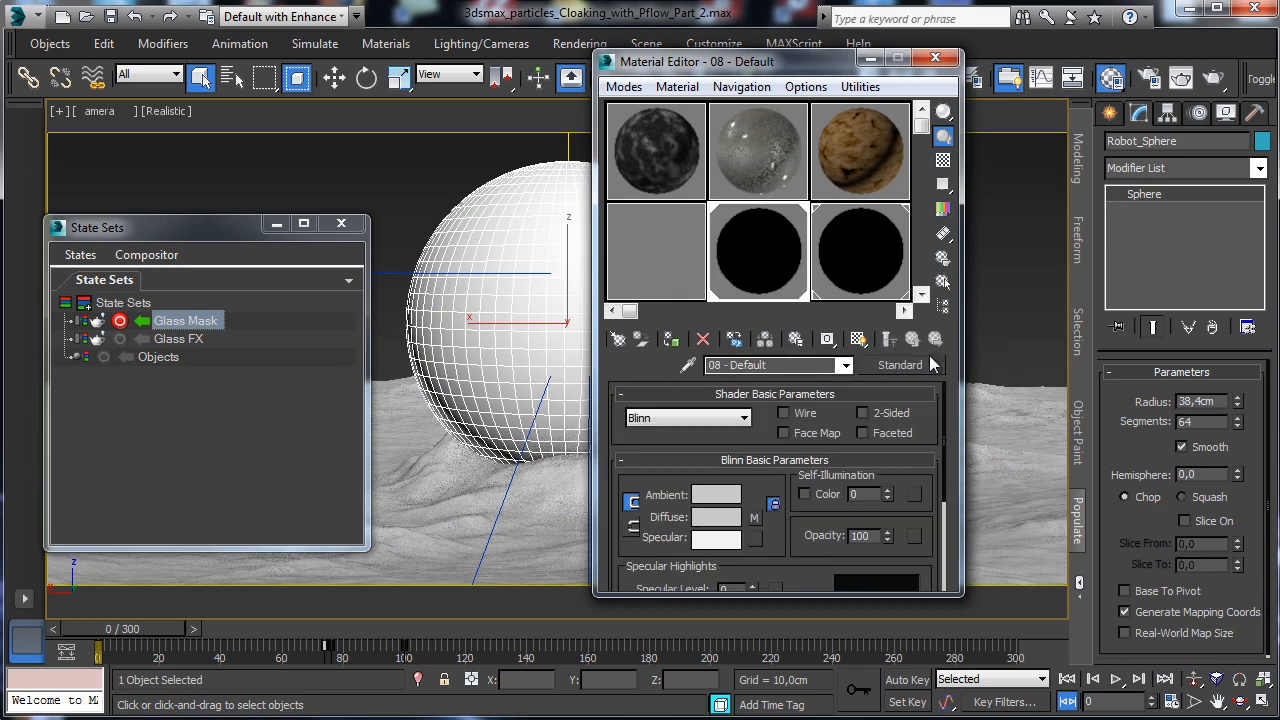
{"action": "left_click_drag", "start_coordinate": [888, 491], "coordinate": [872, 120]}
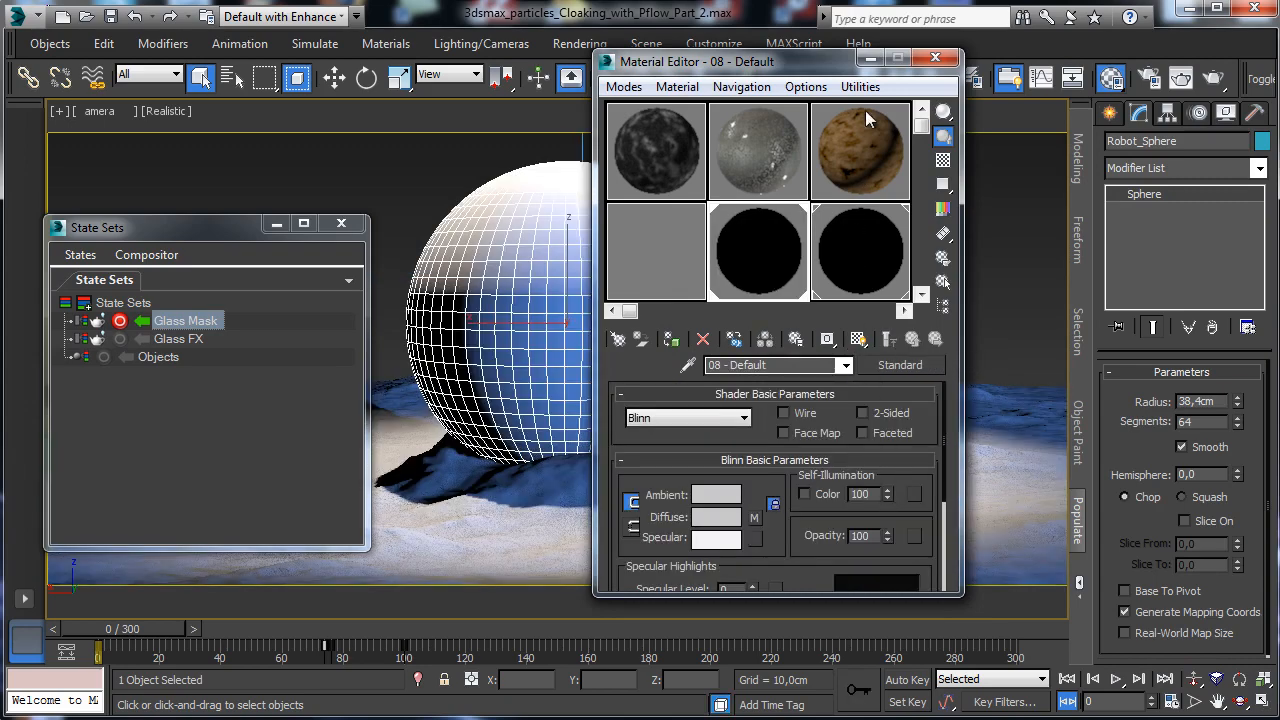
{"action": "left_click_drag", "start_coordinate": [140, 630], "coordinate": [53, 633]}
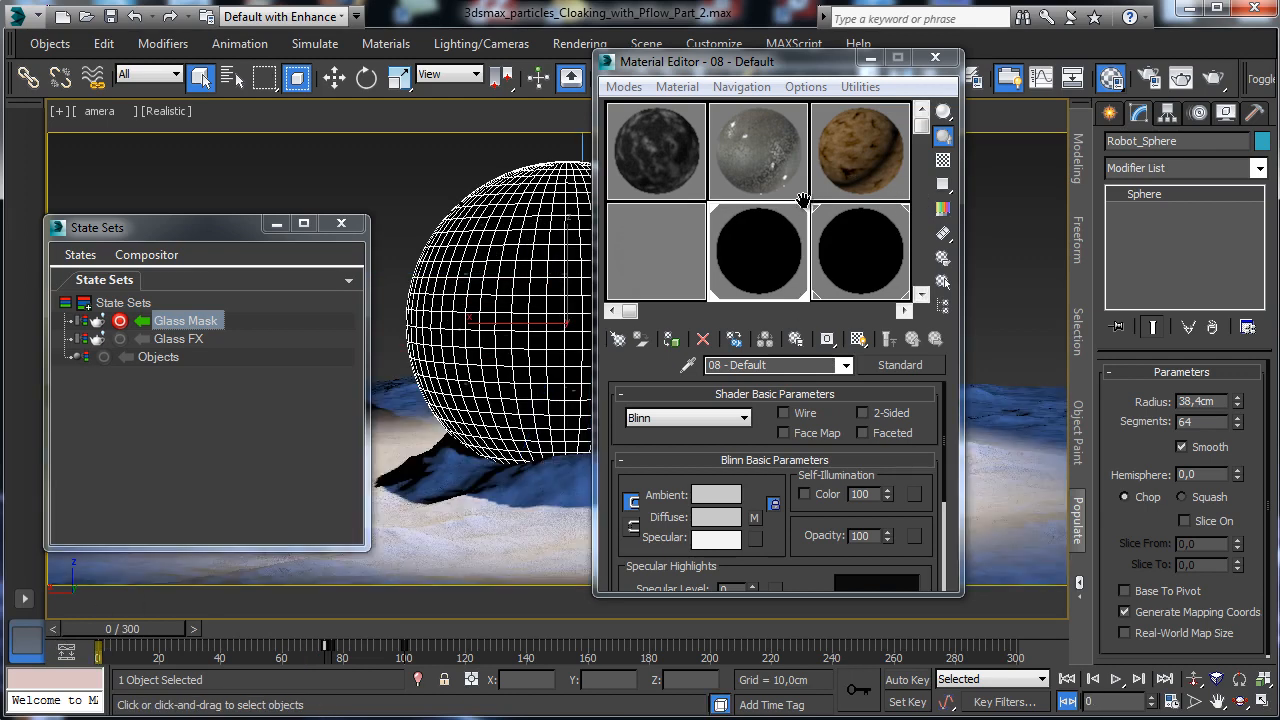
Turn off both scene lights, the spot miAreaLight001 and the omni miAreaLightomni001.
{"action": "left_click", "coordinate": [232, 74]}
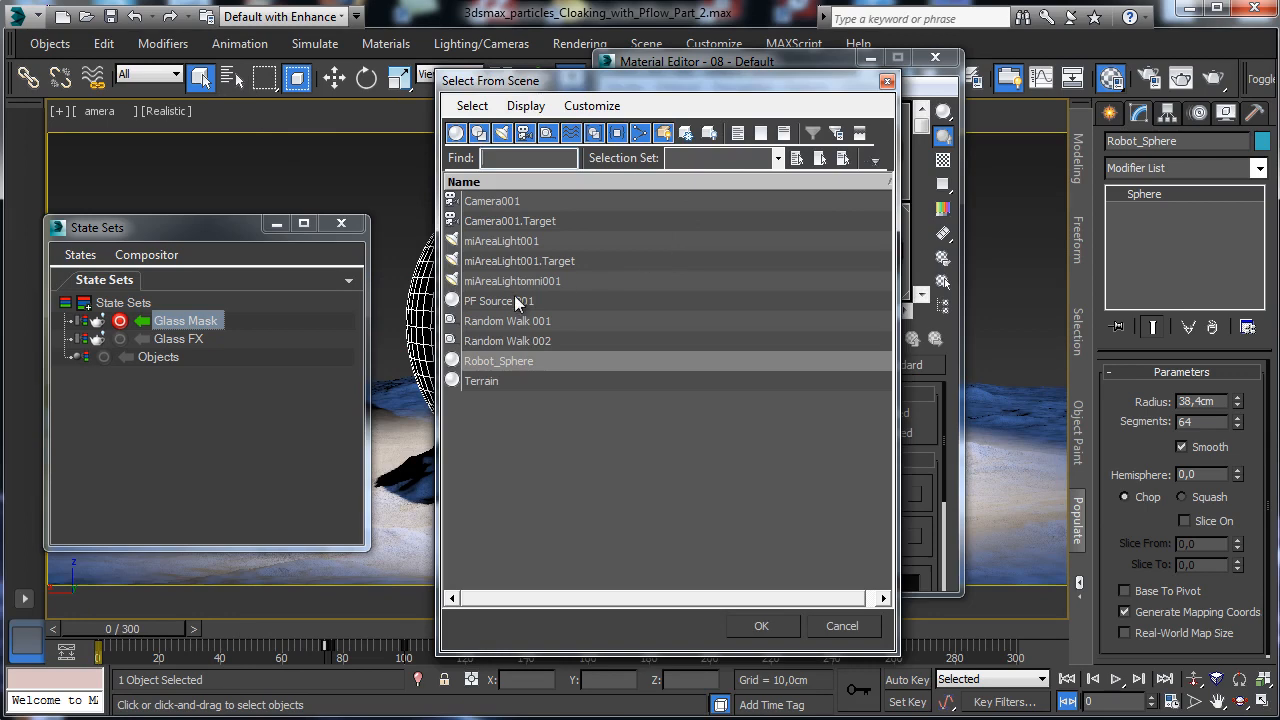
{"action": "double_click", "coordinate": [517, 249]}
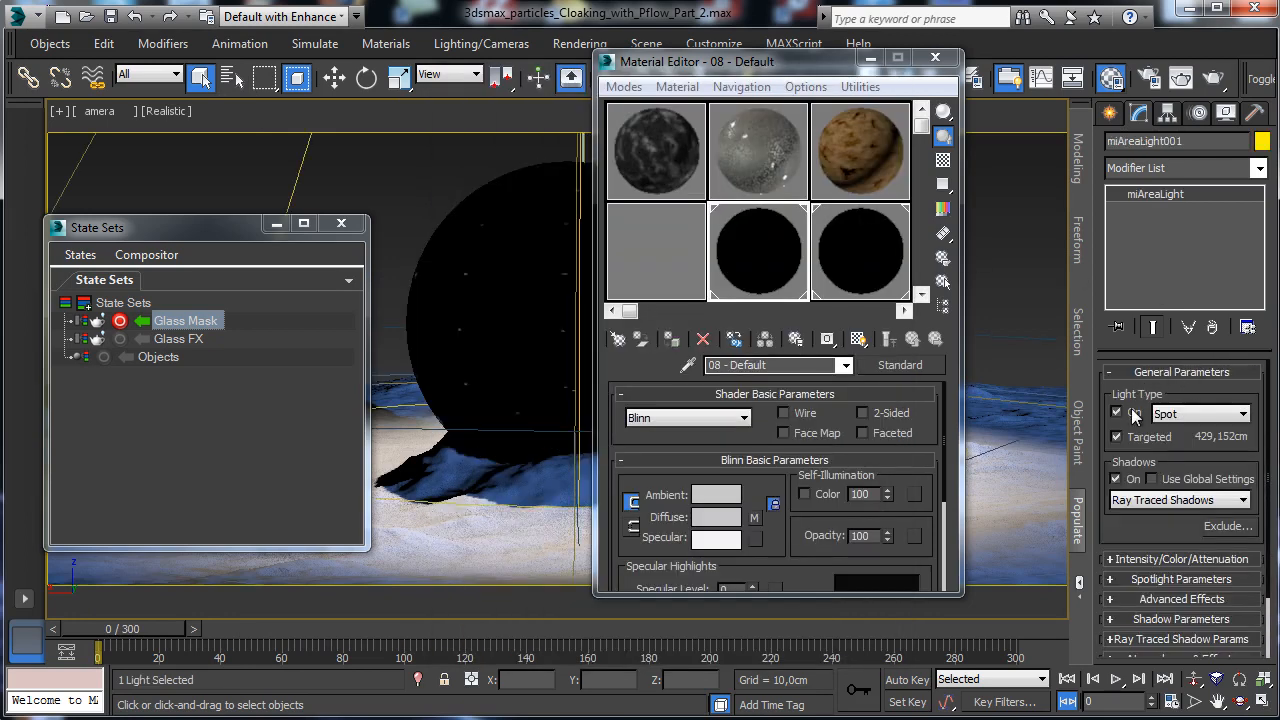
{"action": "left_click", "coordinate": [1117, 412]}
{"action": "key", "text": "h"}
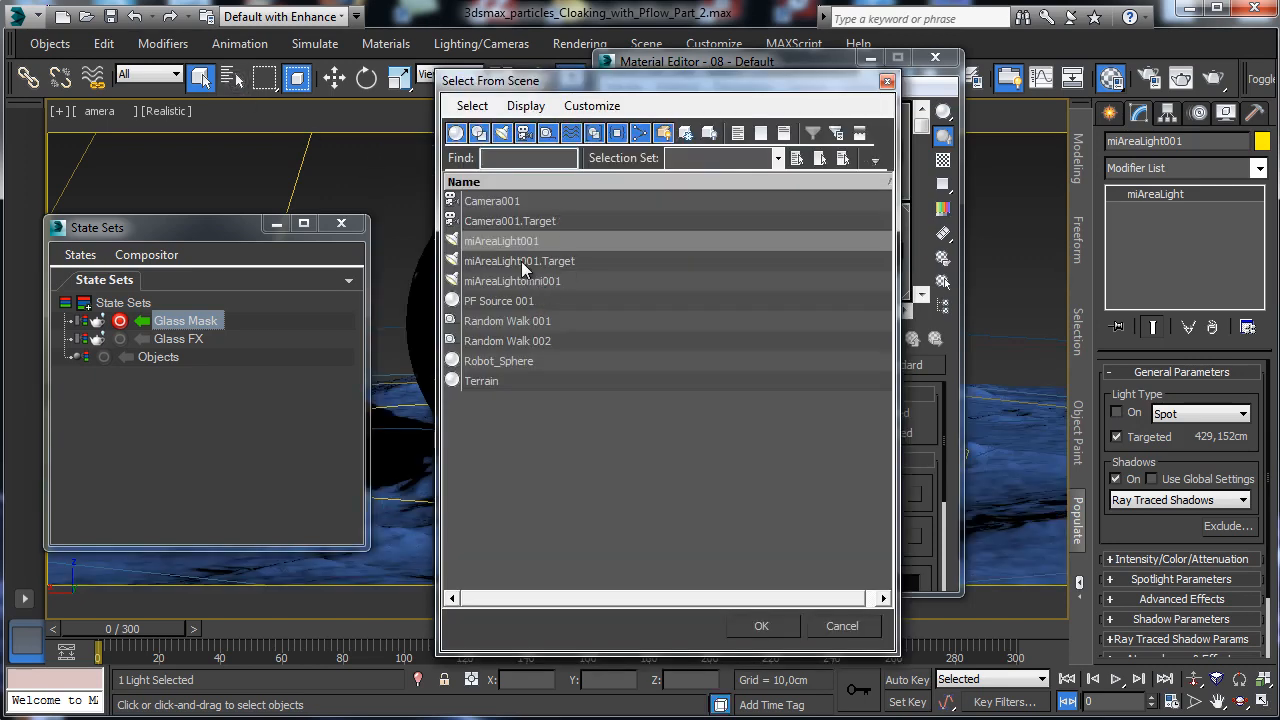
{"action": "double_click", "coordinate": [528, 281]}
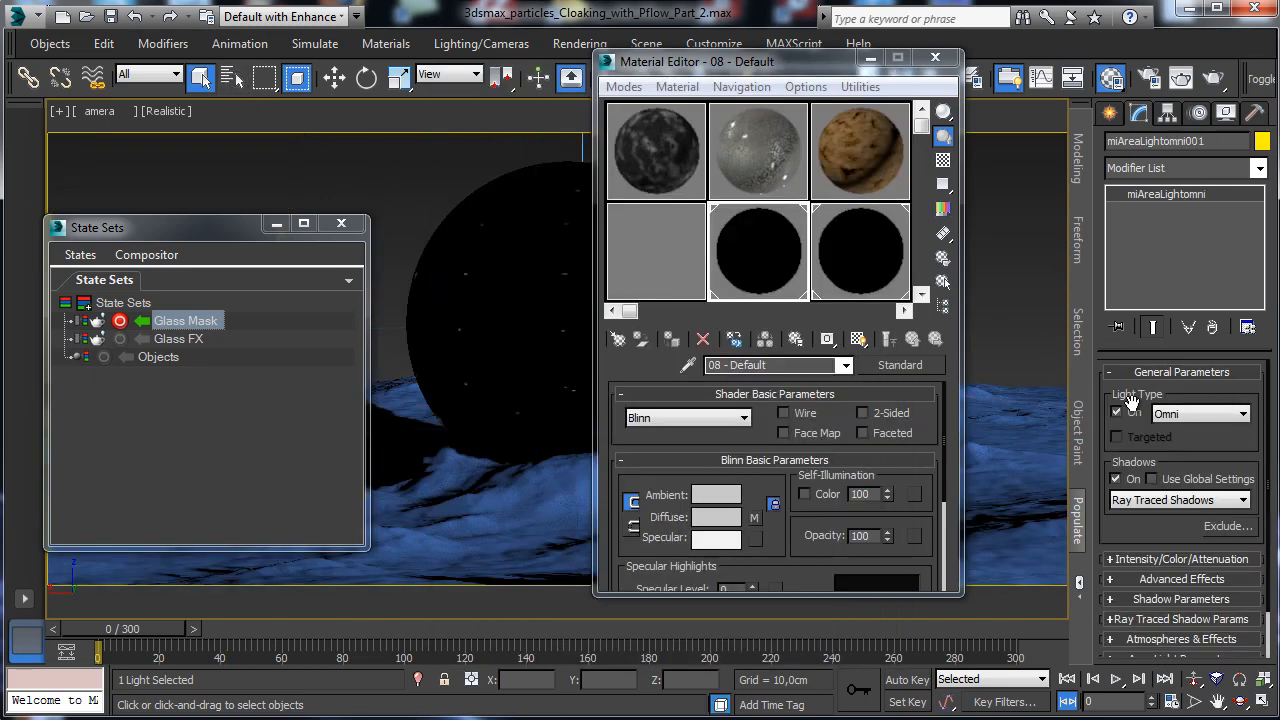
{"action": "left_click", "coordinate": [1133, 414]}
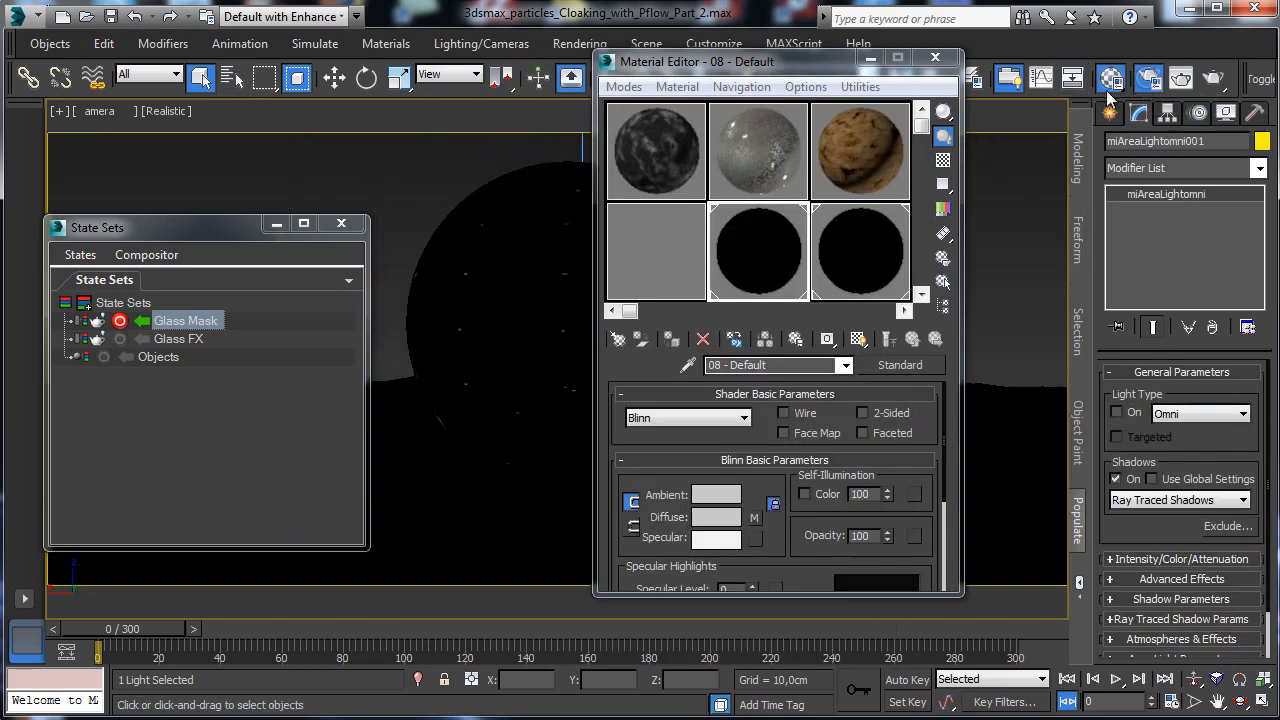
Disable Final Gather in the render setup and stop recording the Glass Mask state.
{"action": "left_click", "coordinate": [1148, 78]}
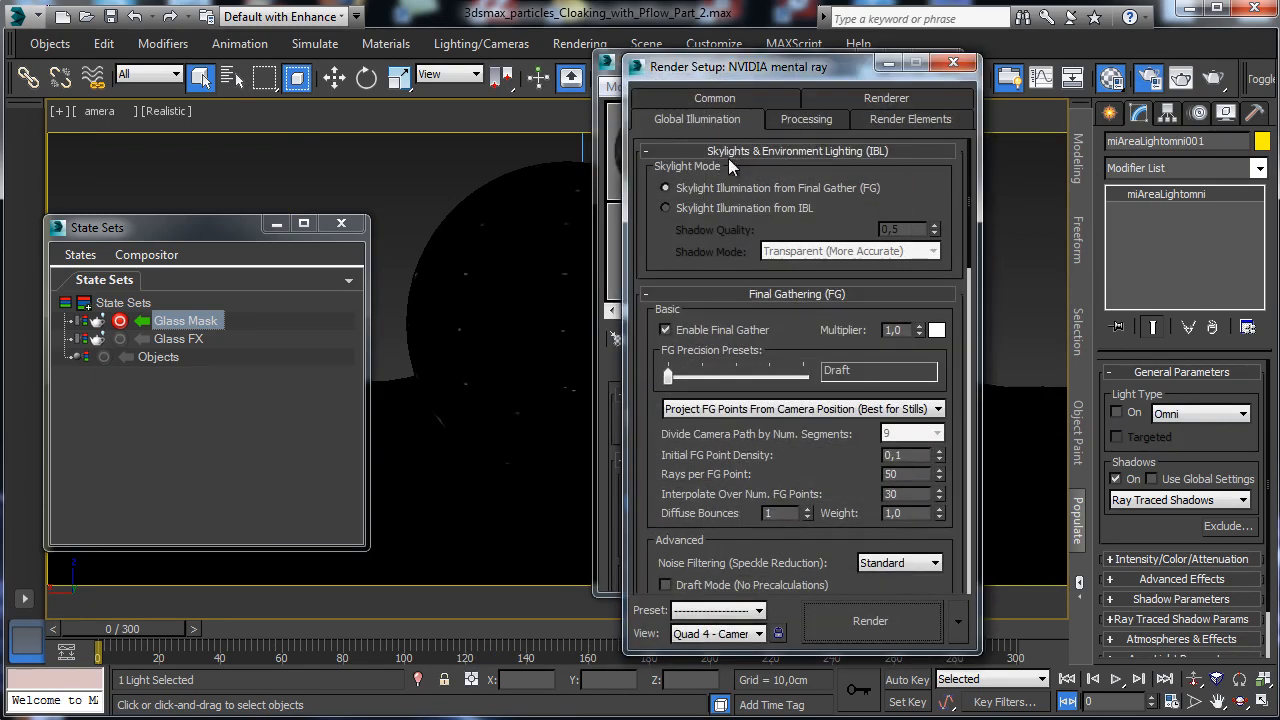
{"action": "left_click", "coordinate": [703, 330]}
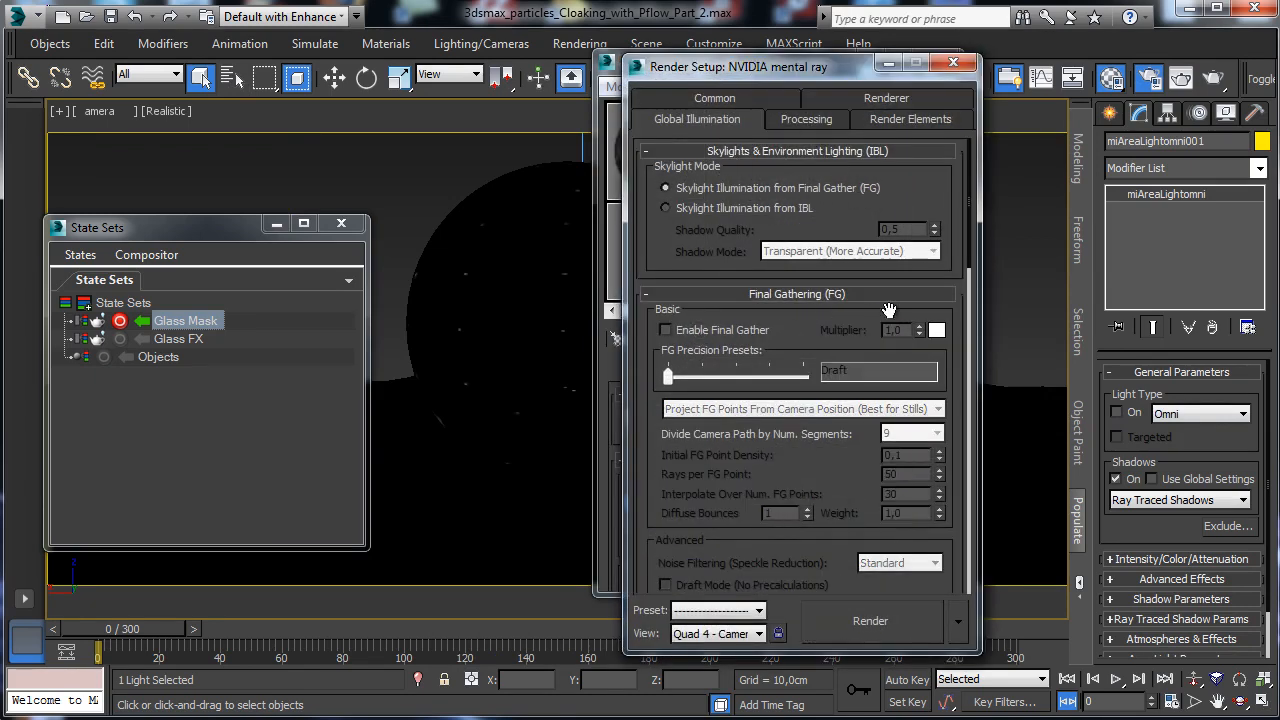
{"action": "left_click_drag", "start_coordinate": [679, 255], "coordinate": [740, 394]}
{"action": "left_click", "coordinate": [851, 99]}
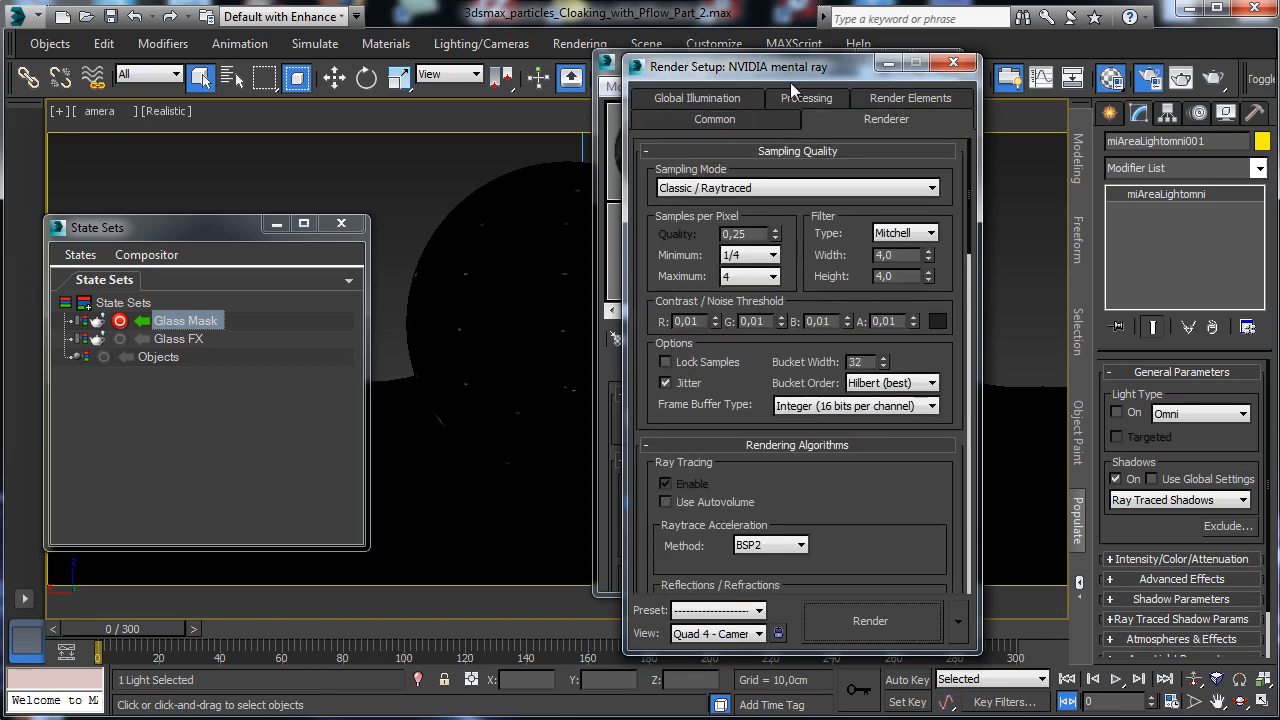
{"action": "left_click_drag", "start_coordinate": [773, 77], "coordinate": [1012, 72]}
{"action": "left_click_drag", "start_coordinate": [738, 80], "coordinate": [610, 82]}
{"action": "left_click", "coordinate": [139, 383]}
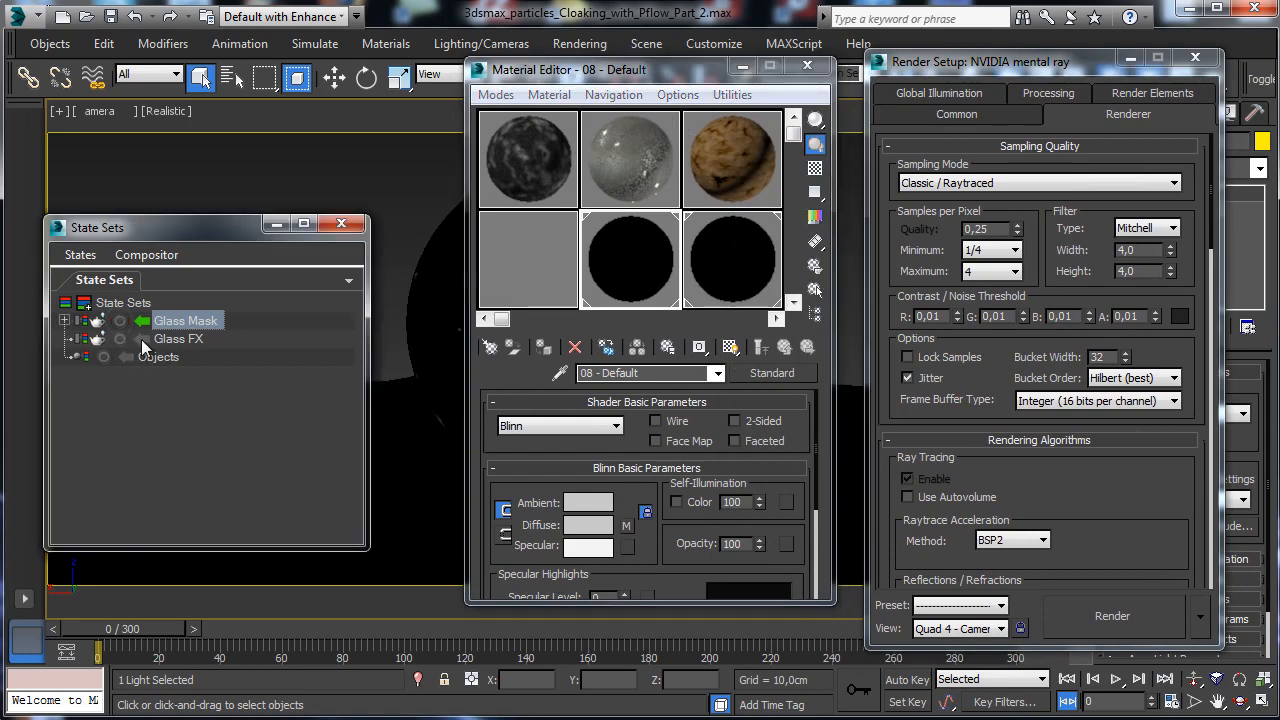
Activate the Glass FX state and briefly test-render the camera view with its Final Gather settings at frame 0.
{"action": "left_click", "coordinate": [143, 340]}
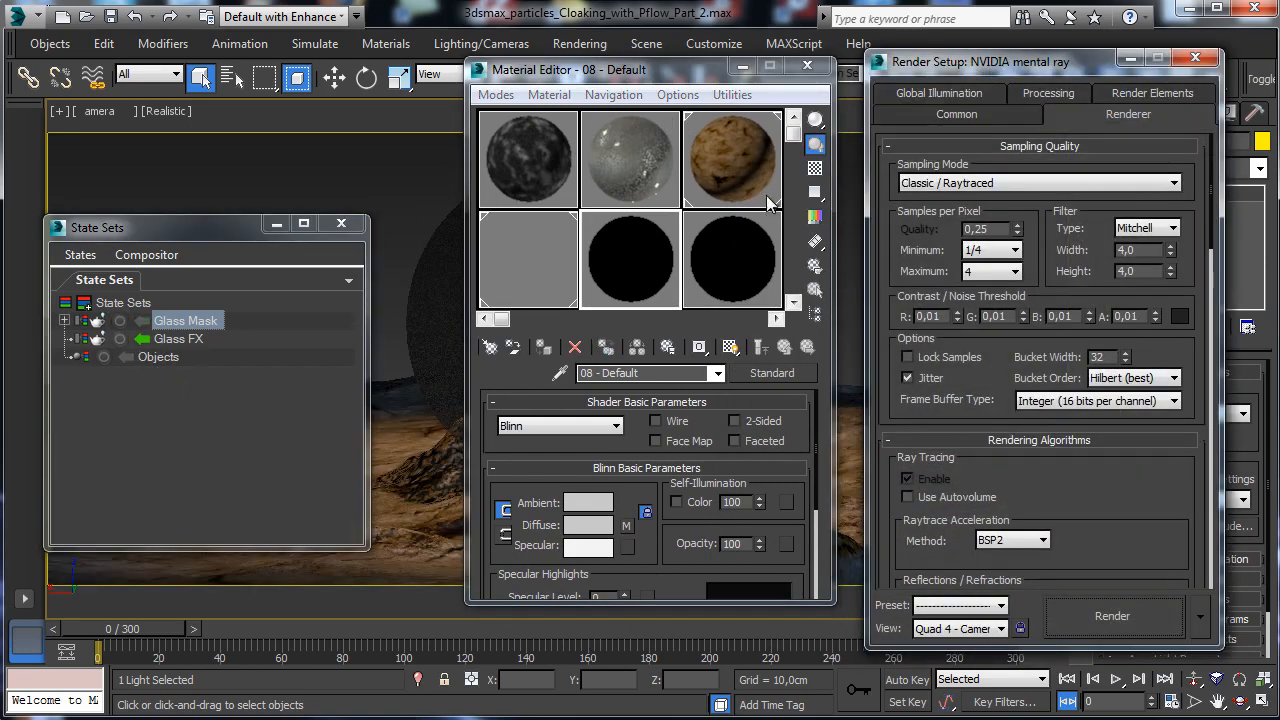
{"action": "left_click", "coordinate": [958, 92]}
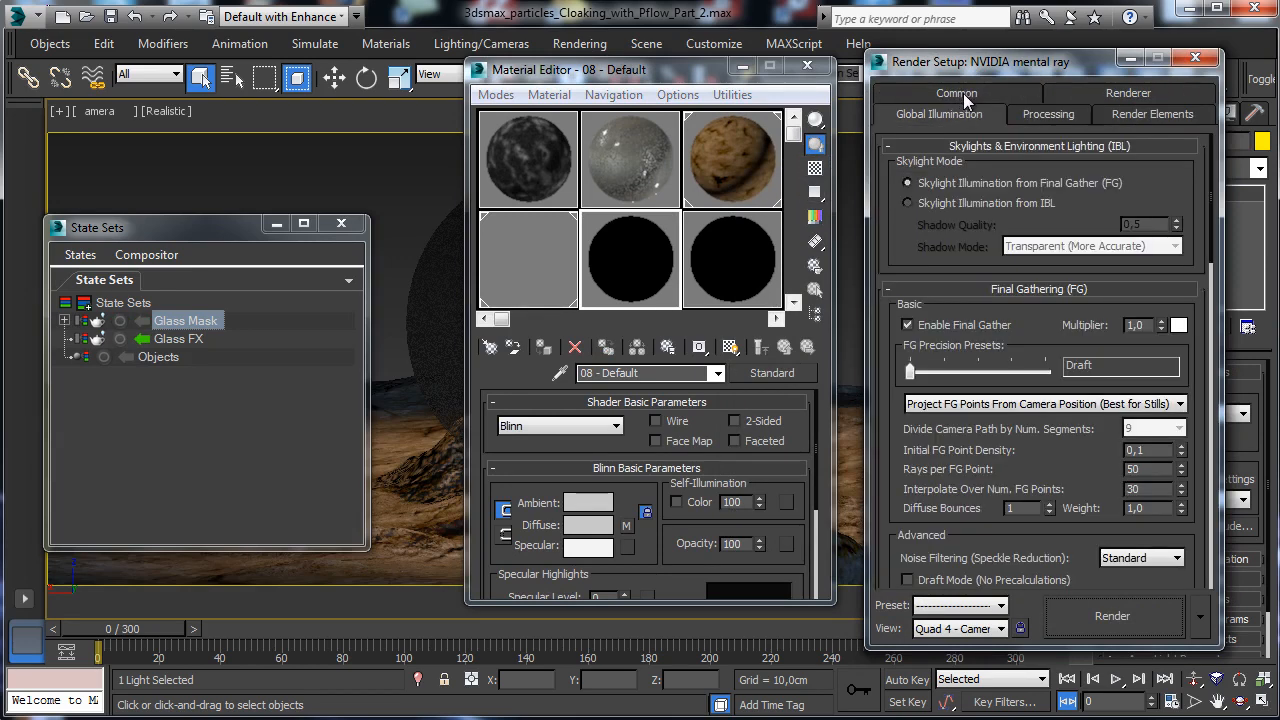
{"action": "left_click", "coordinate": [1112, 616]}
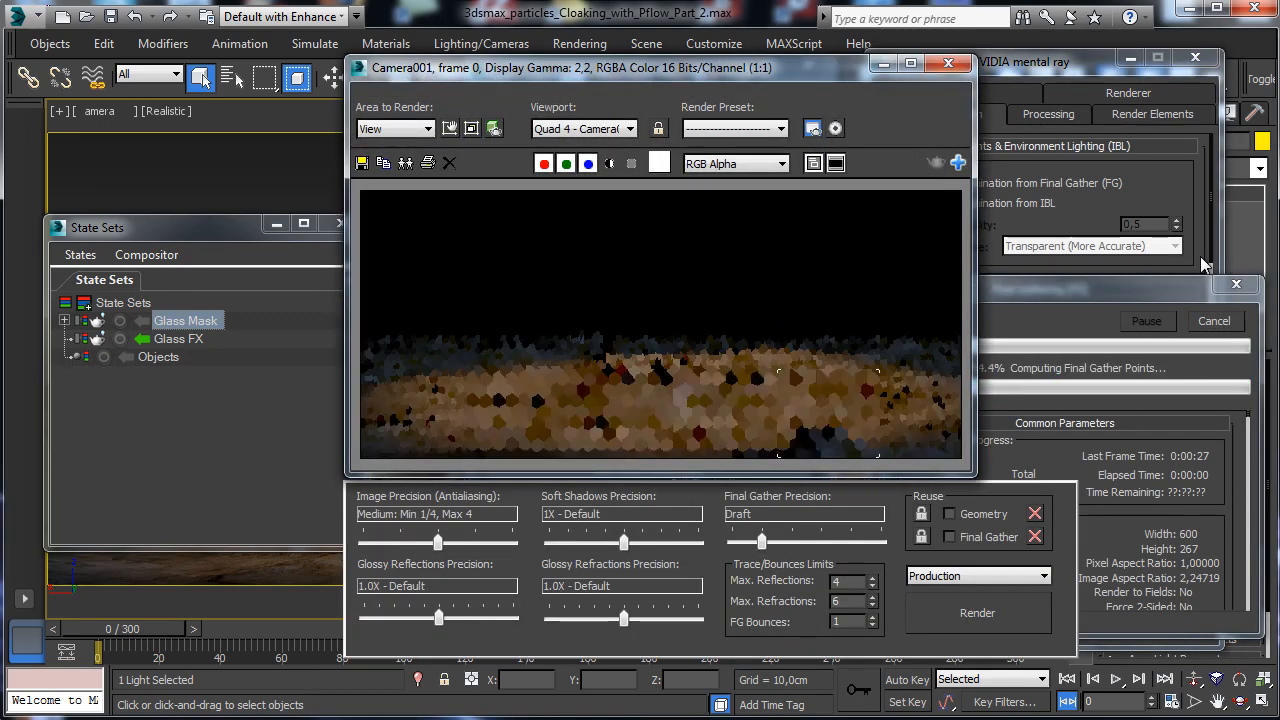
{"action": "left_click", "coordinate": [1214, 321]}
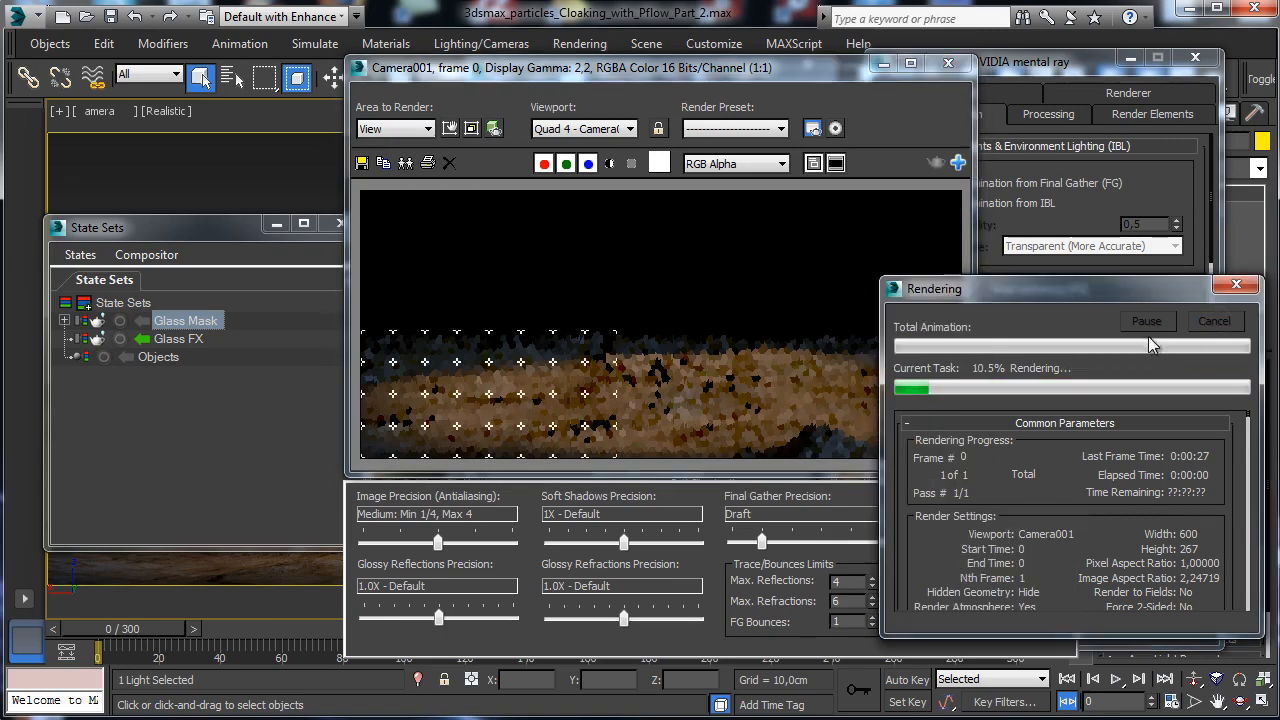
{"action": "left_click", "coordinate": [883, 64]}
Activate the Glass Mask state and test-render the camera view at frames 0 and 52.
{"action": "left_click", "coordinate": [203, 367]}
{"action": "left_click", "coordinate": [1193, 61]}
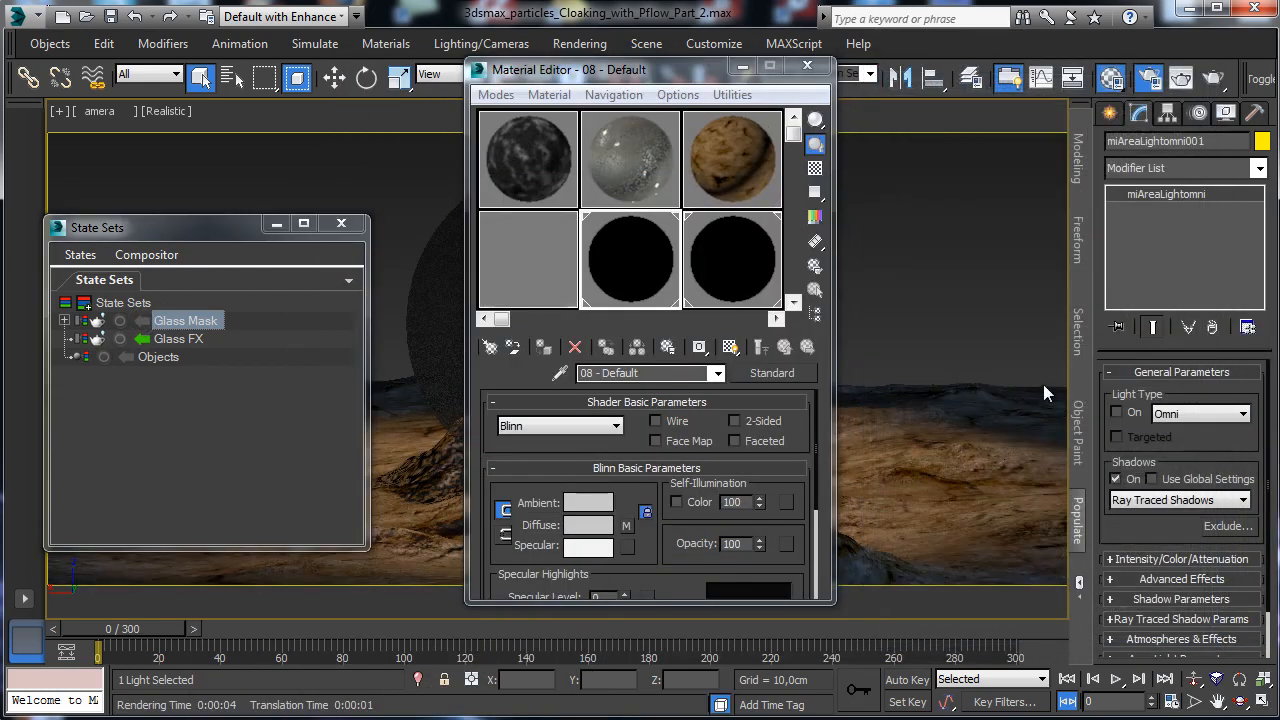
{"action": "key", "text": "F10"}
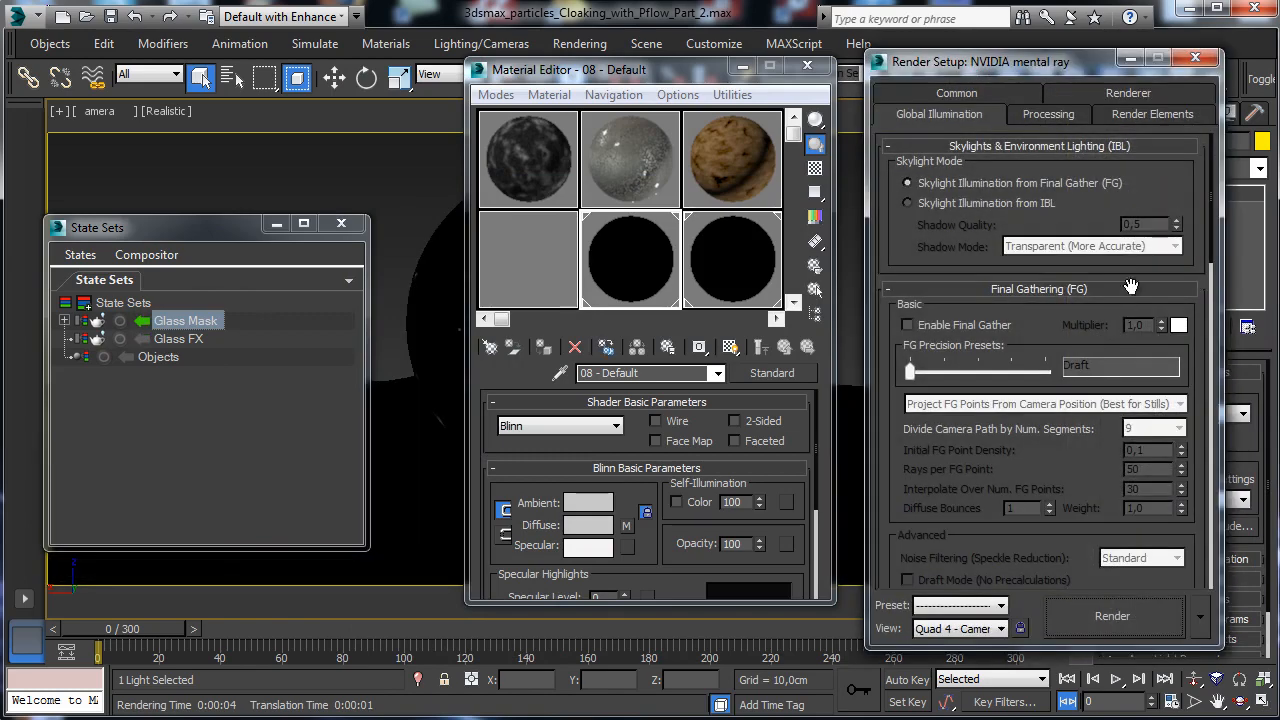
{"action": "left_click", "coordinate": [1121, 614]}
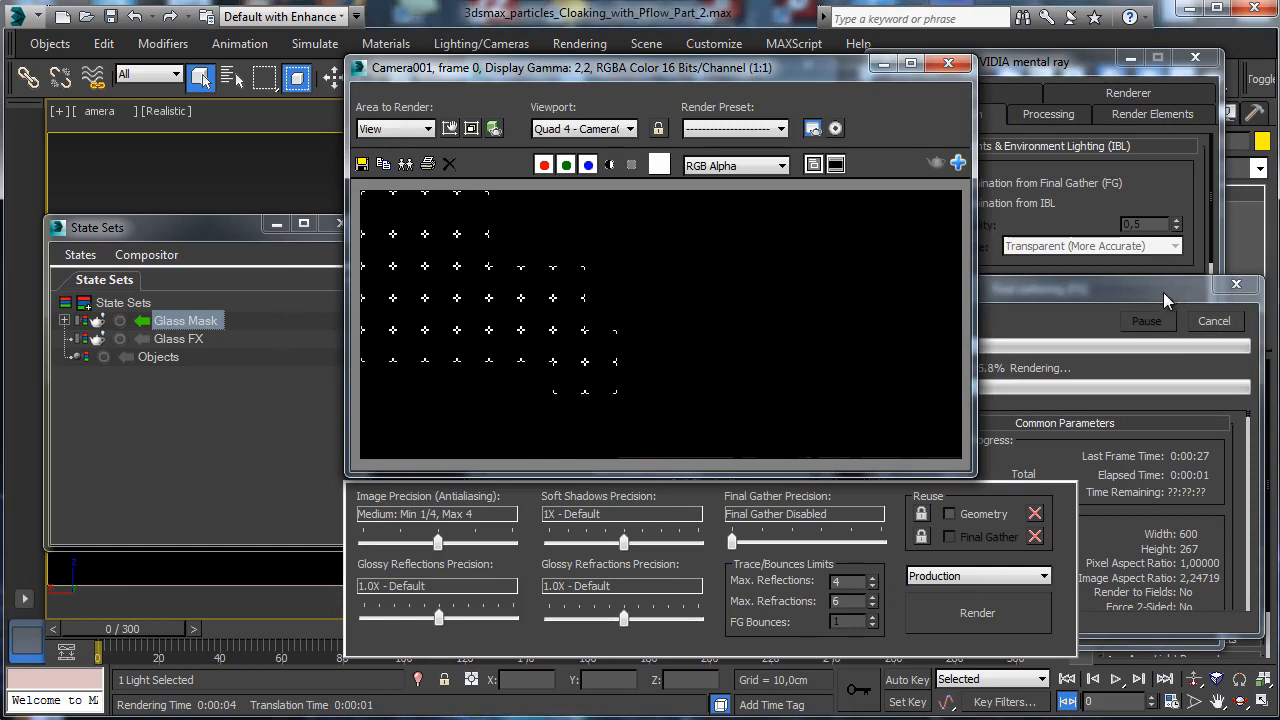
{"action": "left_click", "coordinate": [885, 66]}
{"action": "left_click_drag", "start_coordinate": [132, 629], "coordinate": [289, 629]}
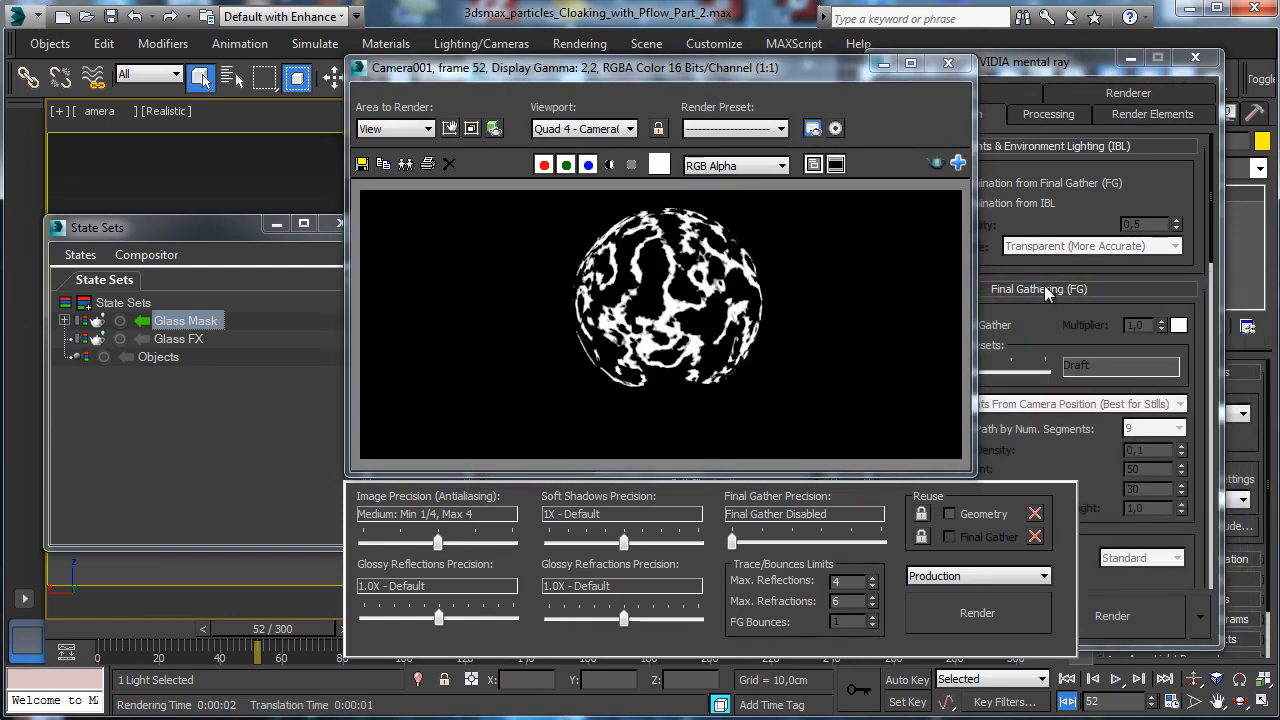
{"action": "left_click", "coordinate": [882, 63]}
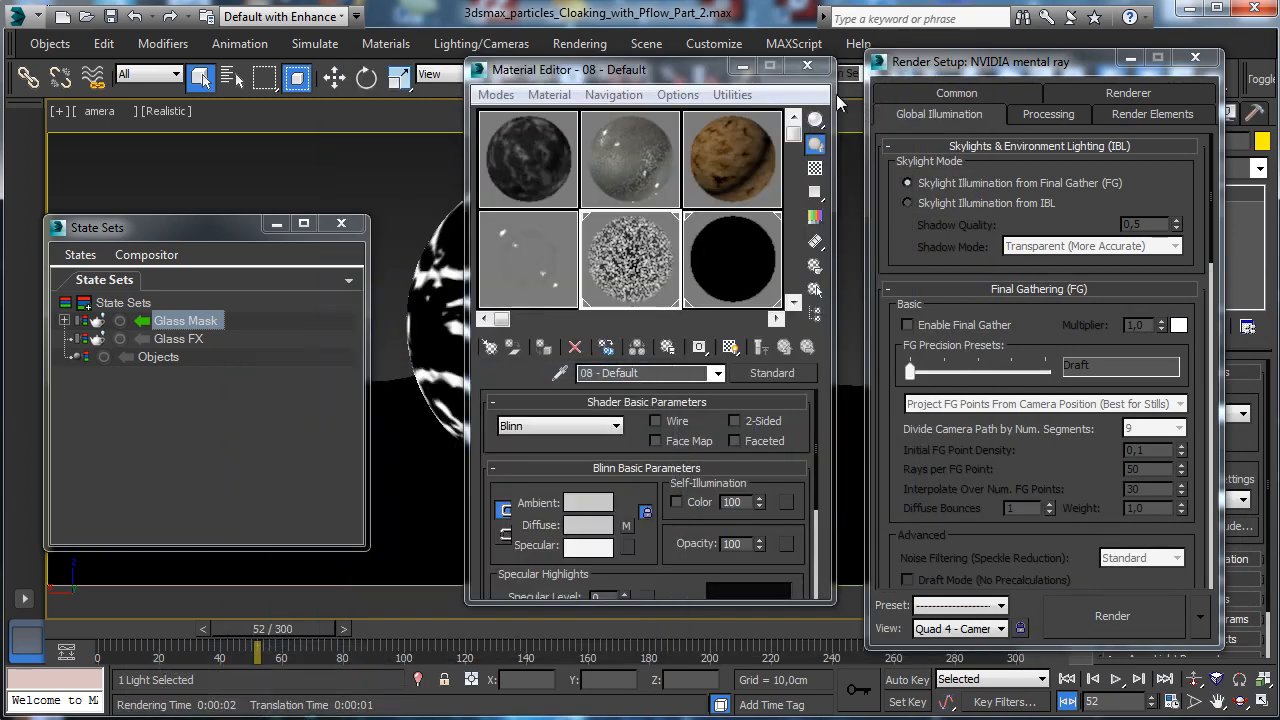
Save the scene, close State Sets and move the Material Editor clear of the sphere in the camera view.
{"action": "left_click", "coordinate": [110, 16]}
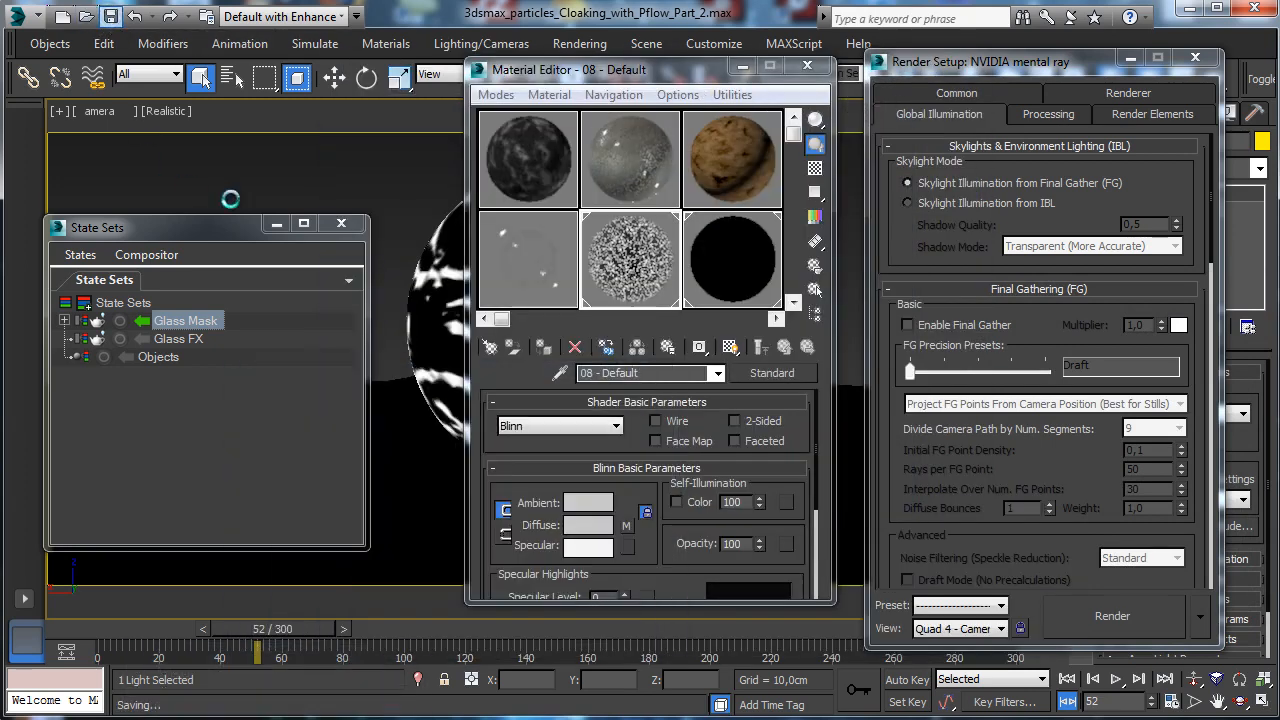
{"action": "left_click", "coordinate": [341, 223]}
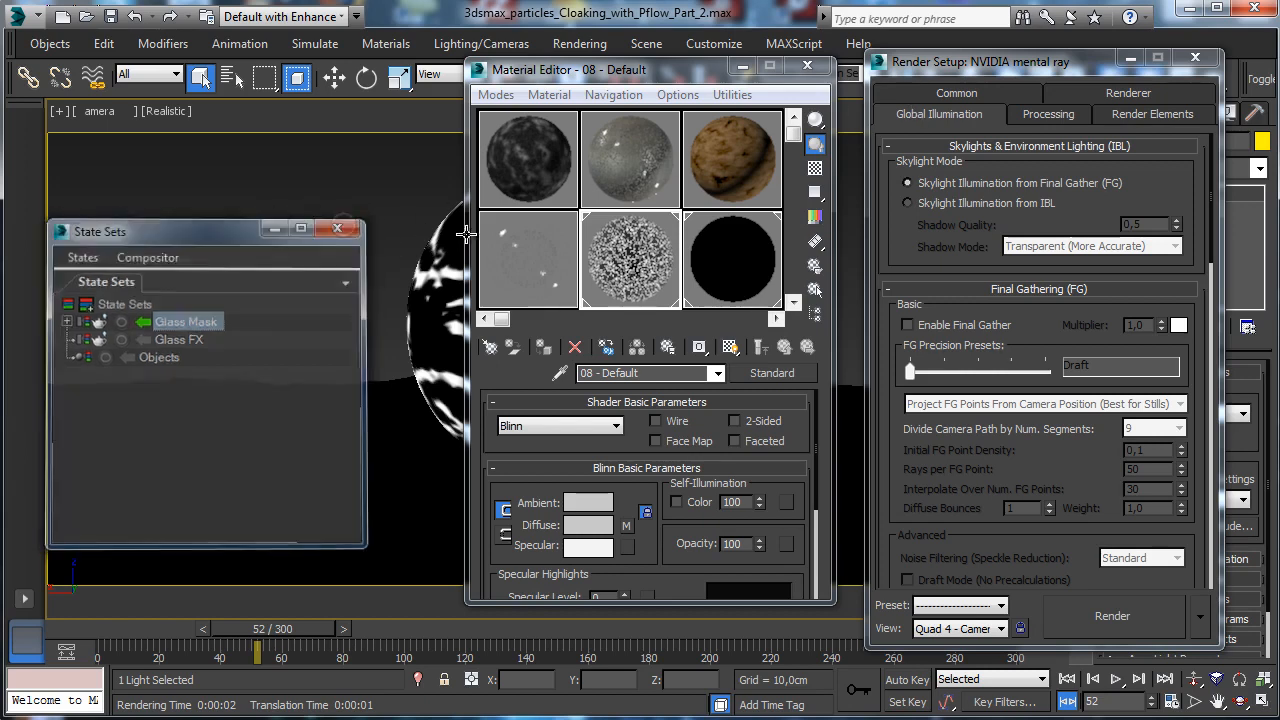
{"action": "left_click_drag", "start_coordinate": [668, 75], "coordinate": [213, 112]}
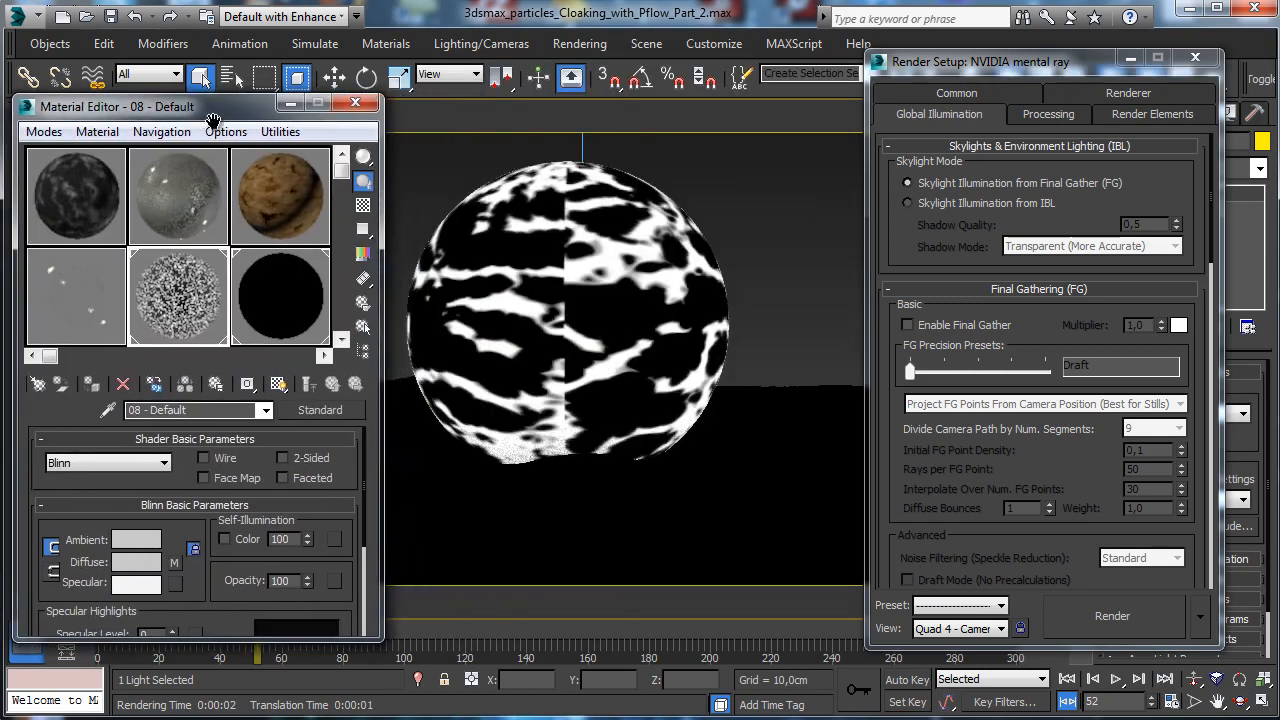
{"action": "scroll", "coordinate": [229, 248], "scroll_direction": "down", "scroll_amount": 2}
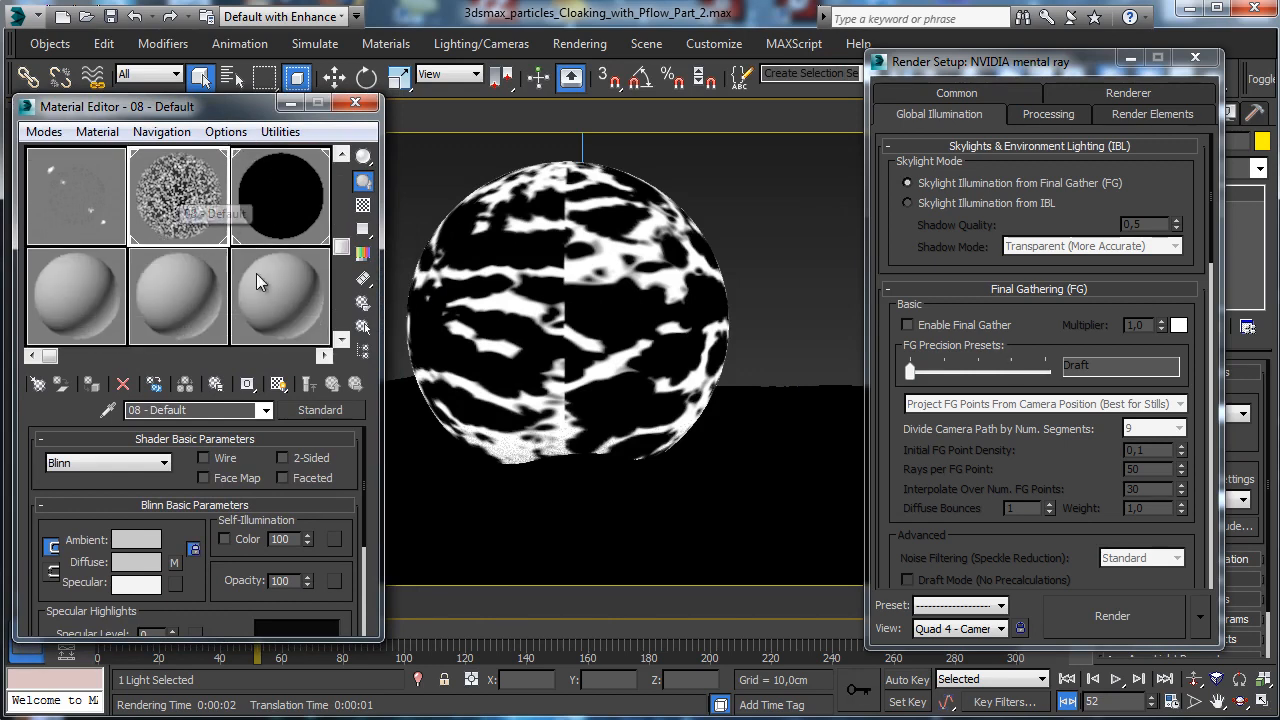
{"action": "left_click_drag", "start_coordinate": [215, 114], "coordinate": [268, 53]}
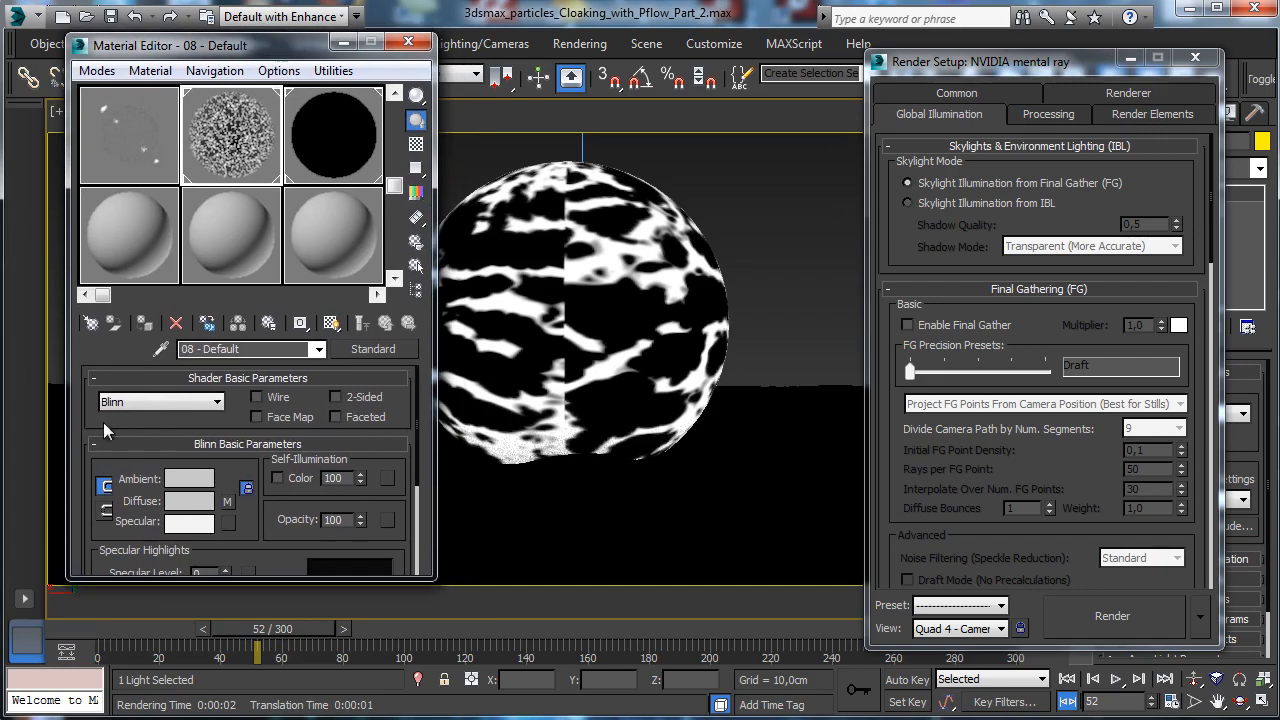
{"action": "left_click_drag", "start_coordinate": [181, 189], "coordinate": [195, 288]}
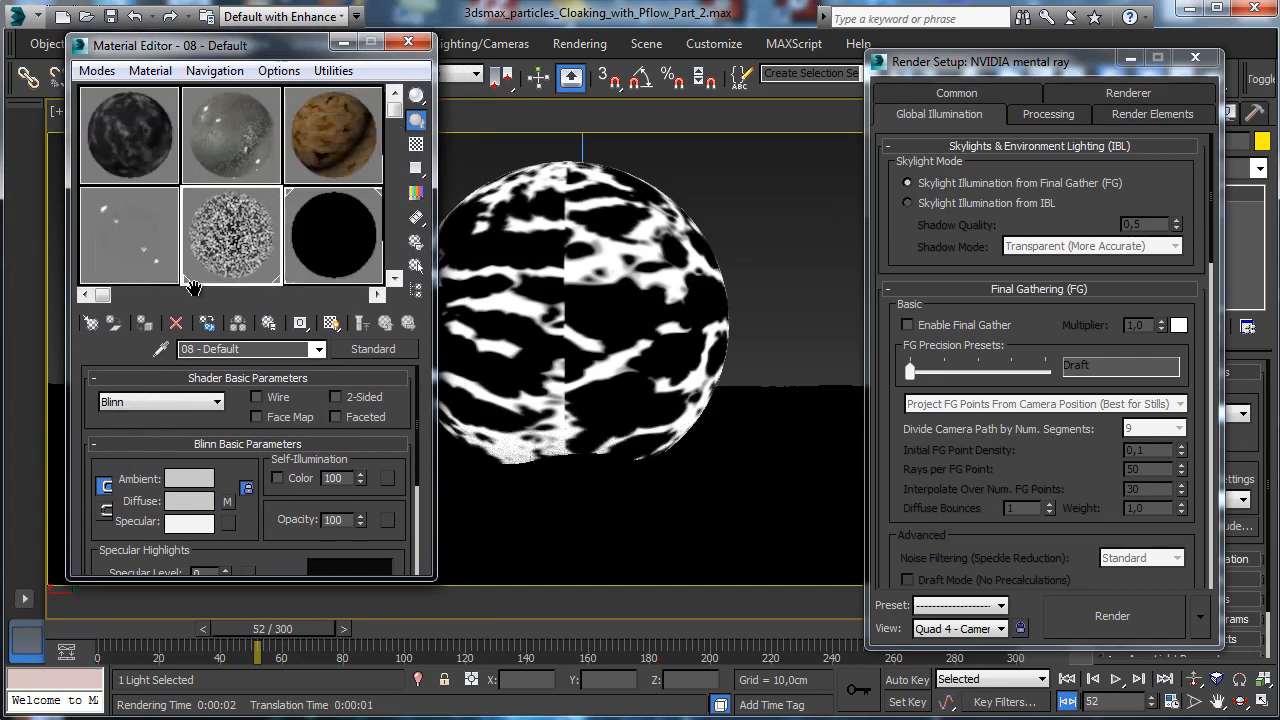
{"action": "left_click_drag", "start_coordinate": [297, 38], "coordinate": [1016, 92]}
Reopen the State Sets manager and activate the Glass FX state.
{"action": "left_click", "coordinate": [646, 43]}
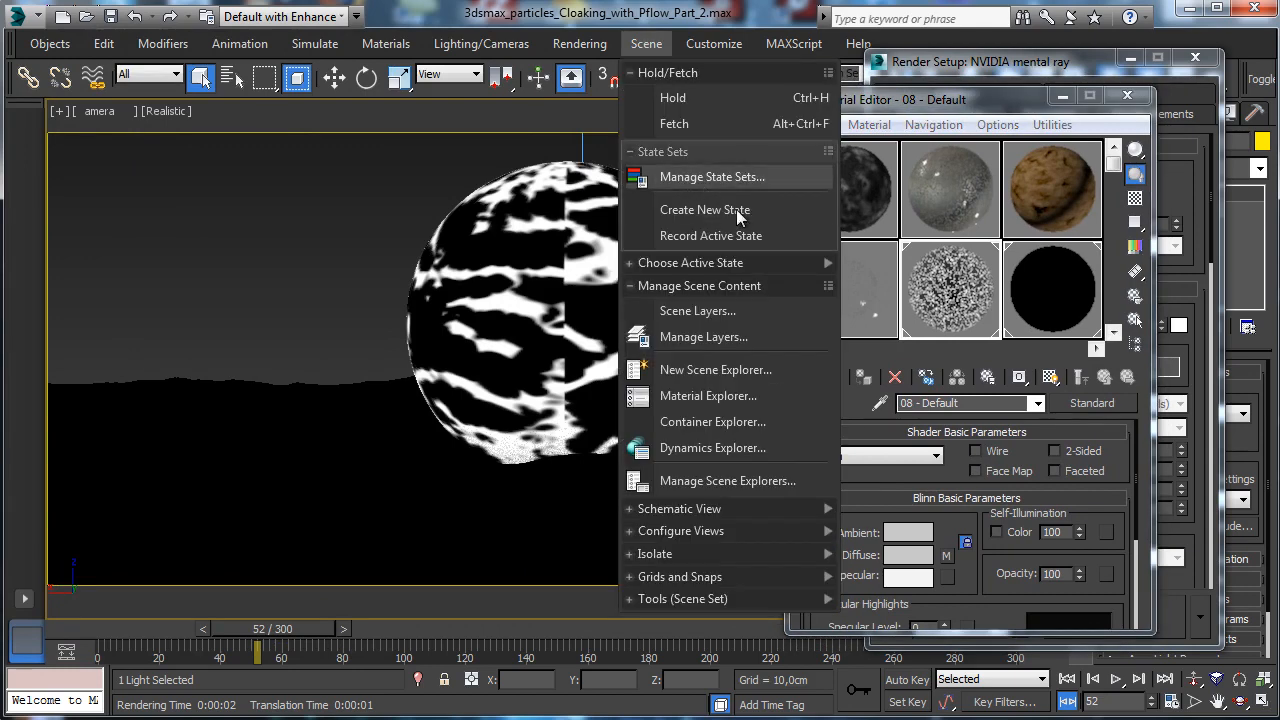
{"action": "left_click", "coordinate": [729, 176]}
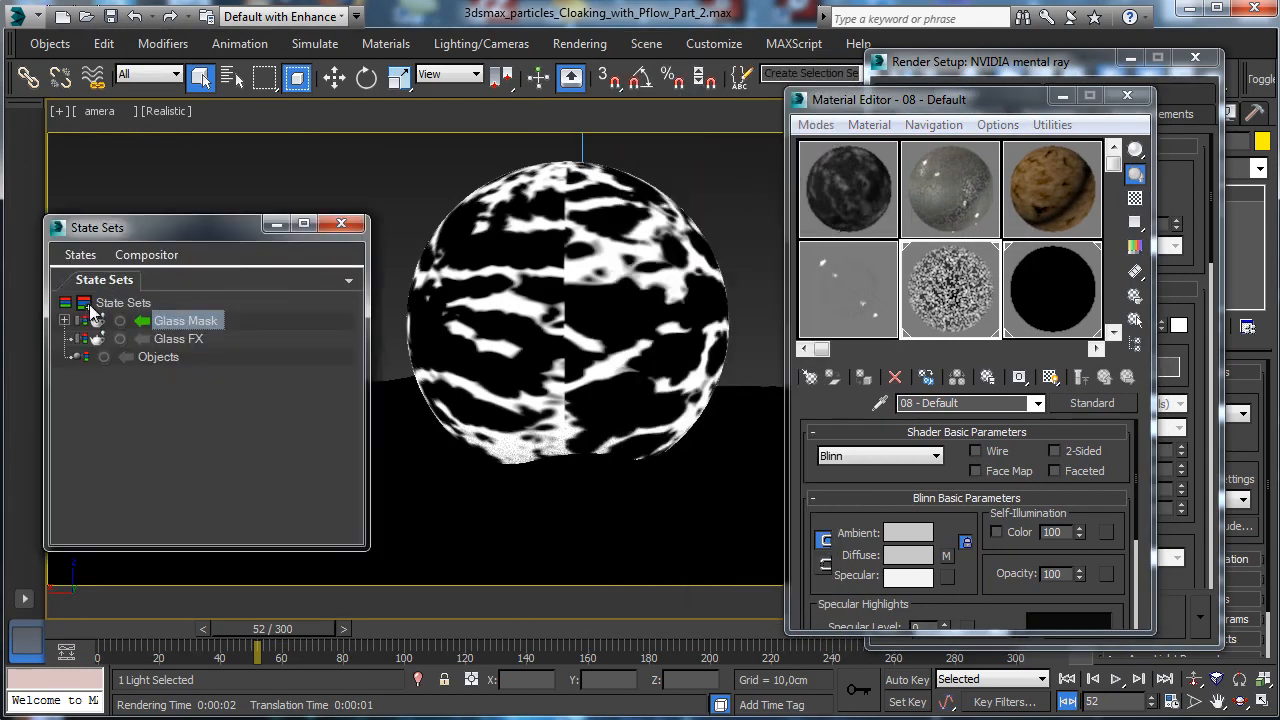
{"action": "left_click", "coordinate": [140, 335]}
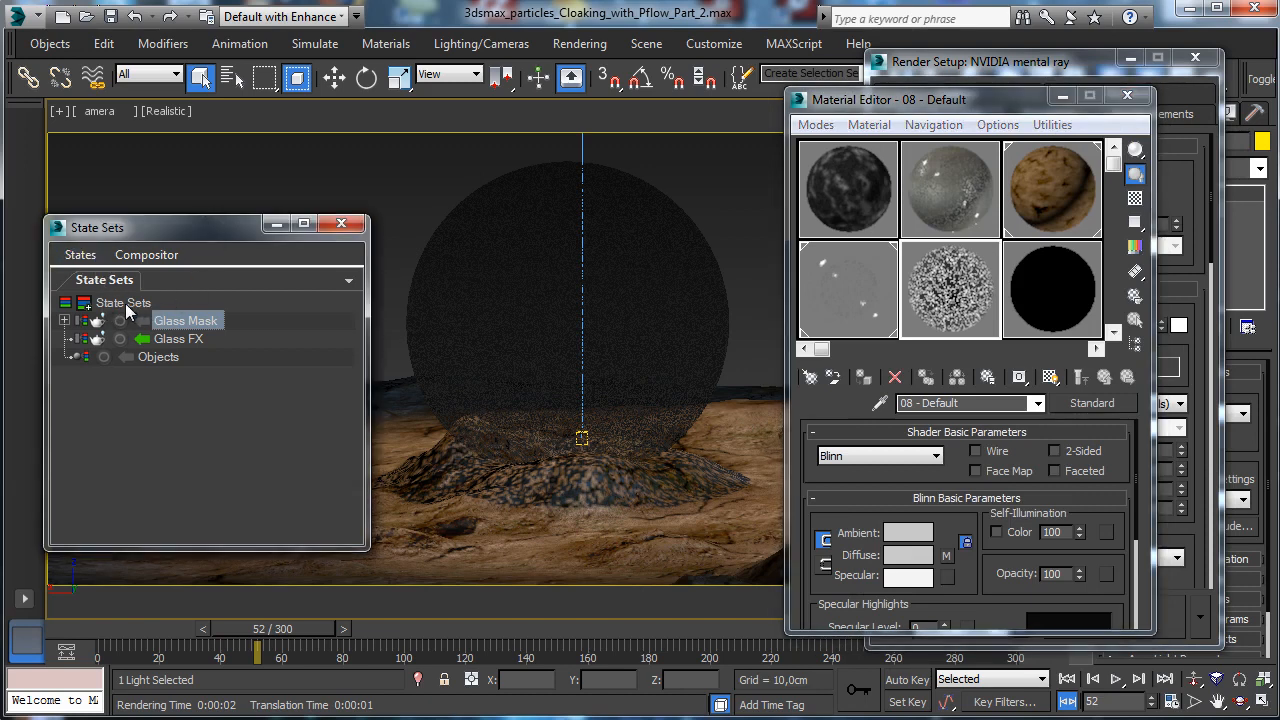
Create a new state named Metal FX and make it the active state.
{"action": "left_click", "coordinate": [86, 308]}
{"action": "left_click", "coordinate": [184, 320]}
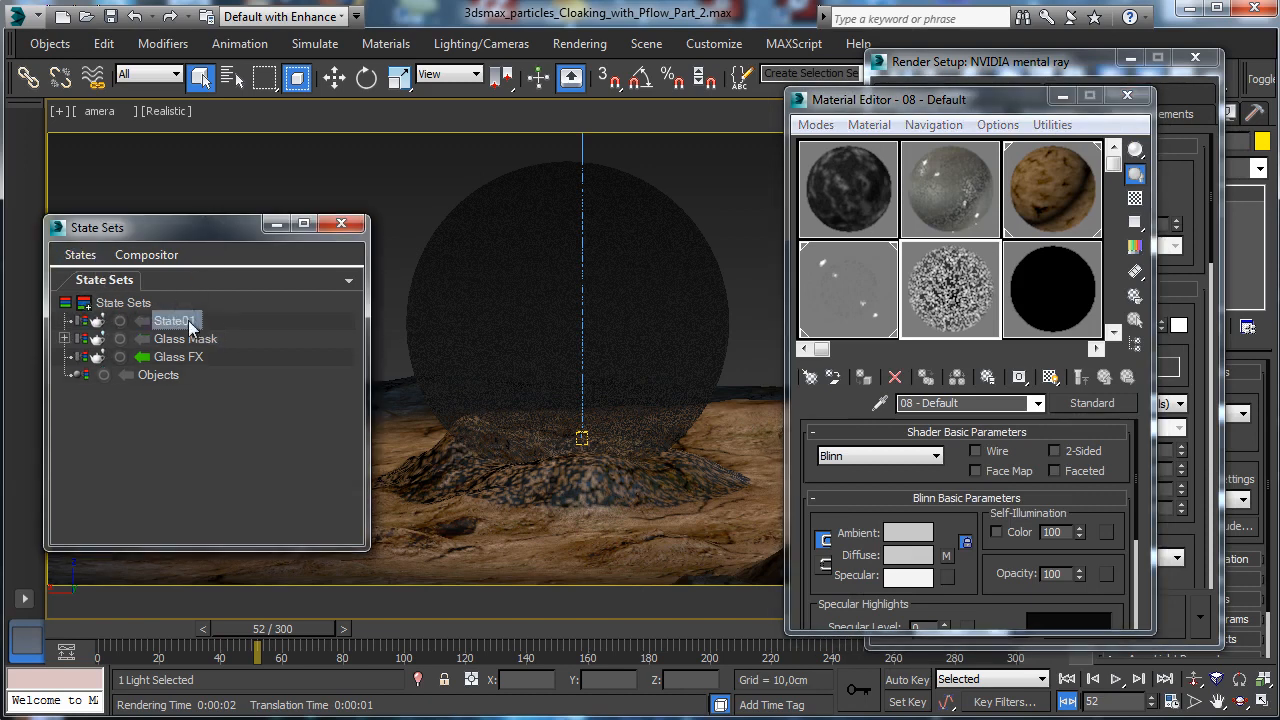
{"action": "left_click", "coordinate": [186, 322]}
{"action": "type", "text": "Metal FX"}
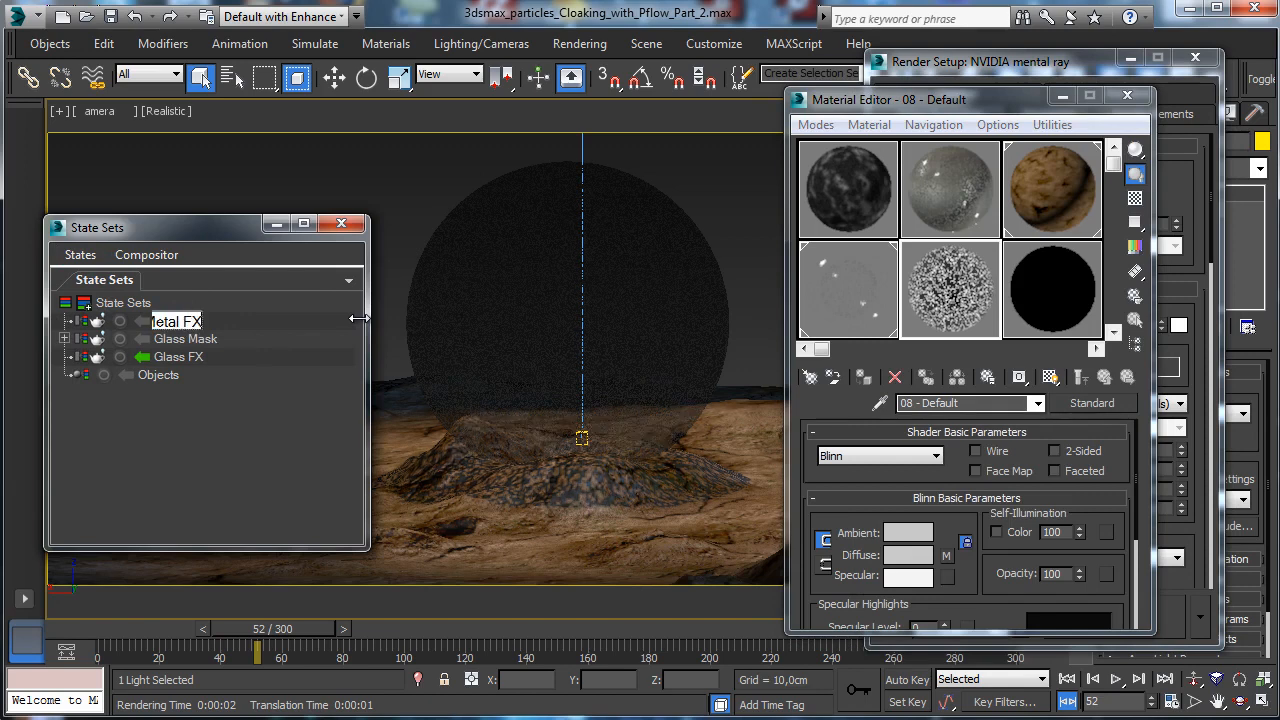
{"action": "key", "text": "Return"}
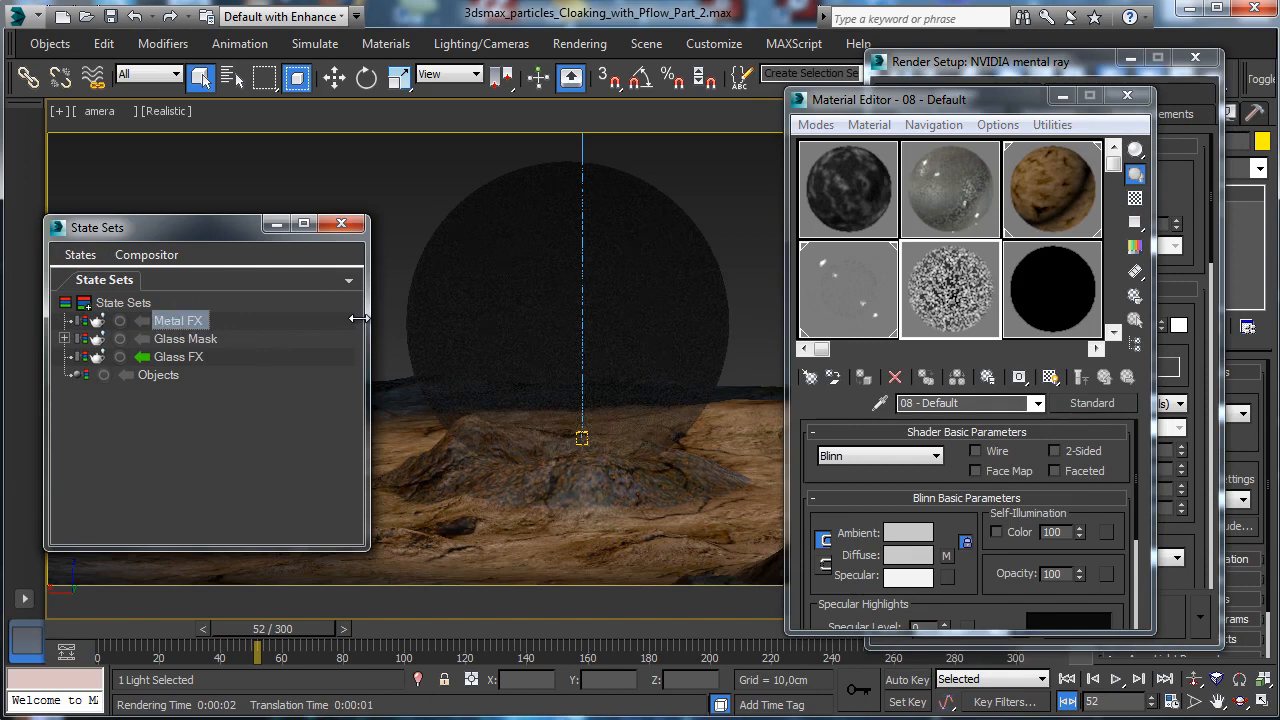
{"action": "left_click", "coordinate": [142, 323]}
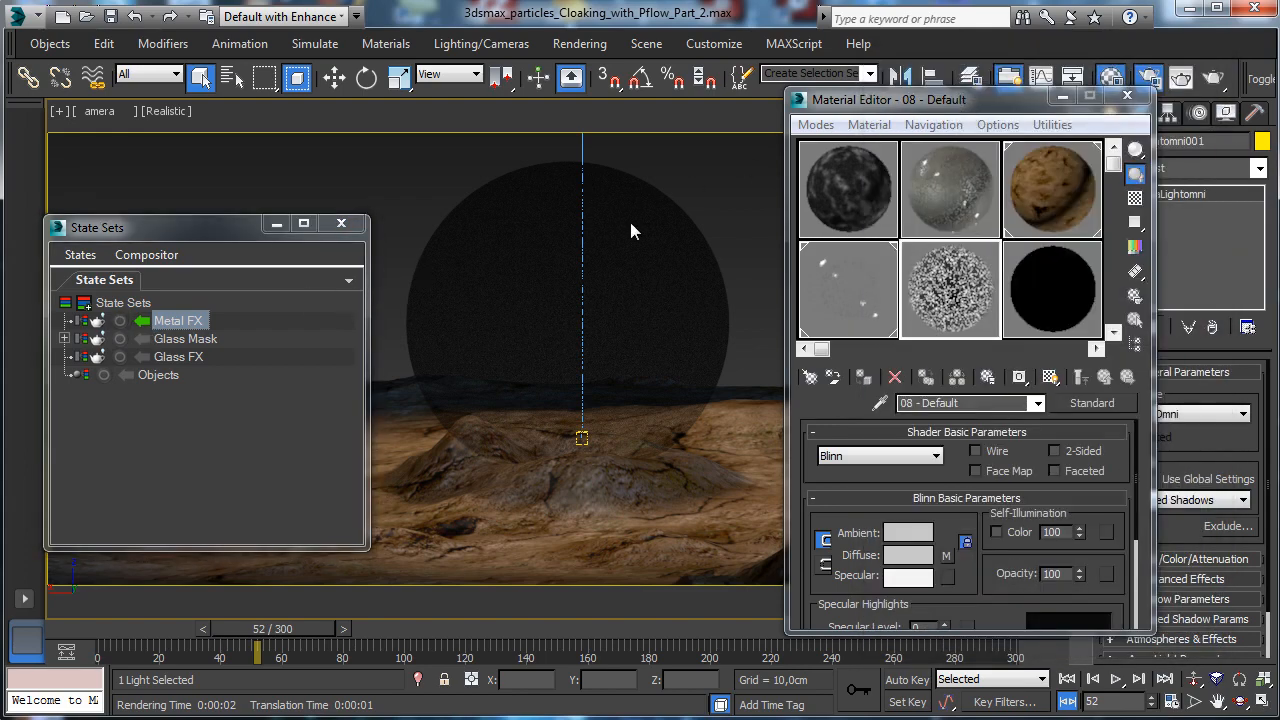
With Metal FX recording, assign the Metal sphere material to the selected sphere and return the timeline to frame 0.
{"action": "left_click", "coordinate": [846, 113]}
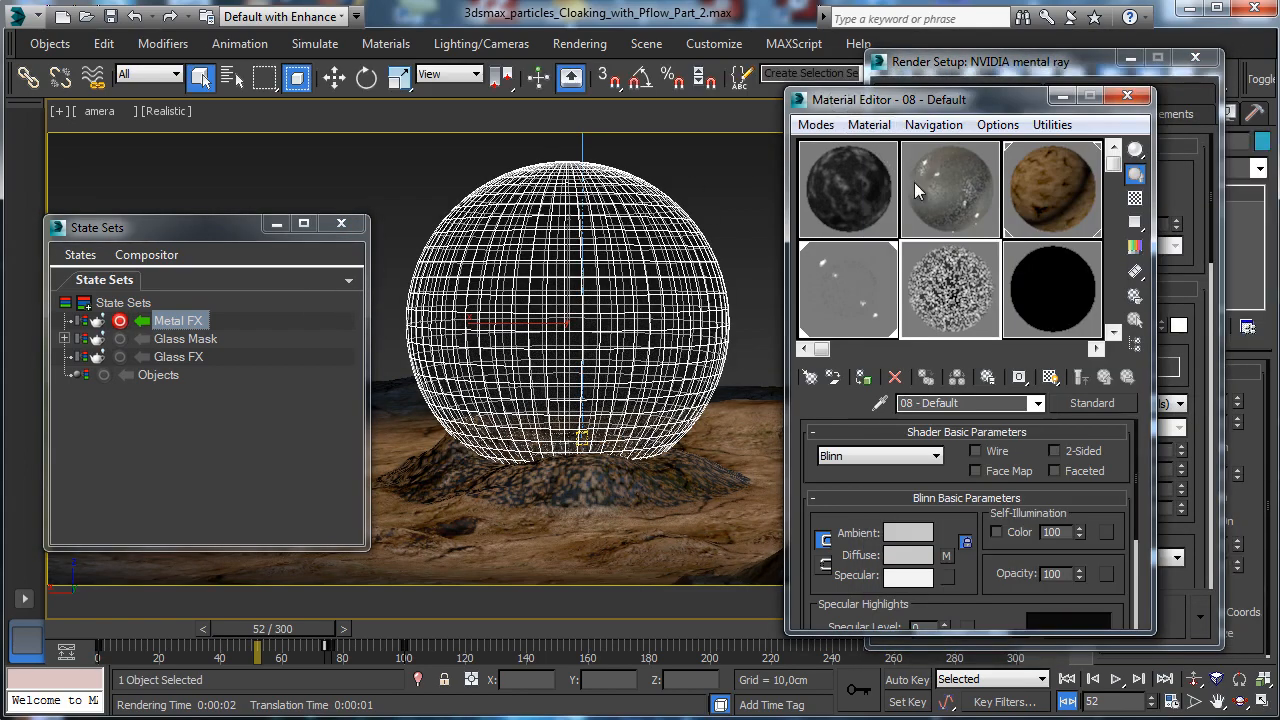
{"action": "left_click", "coordinate": [914, 182]}
{"action": "left_click", "coordinate": [863, 378]}
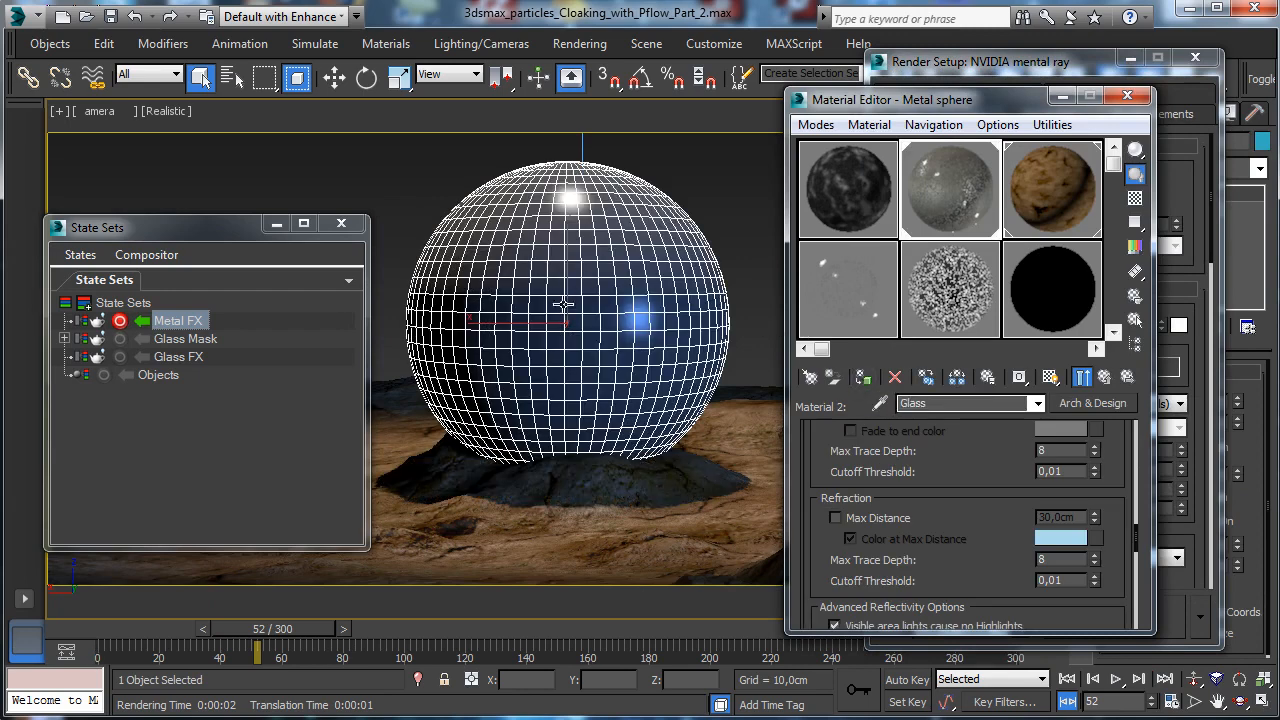
{"action": "left_click", "coordinate": [62, 632]}
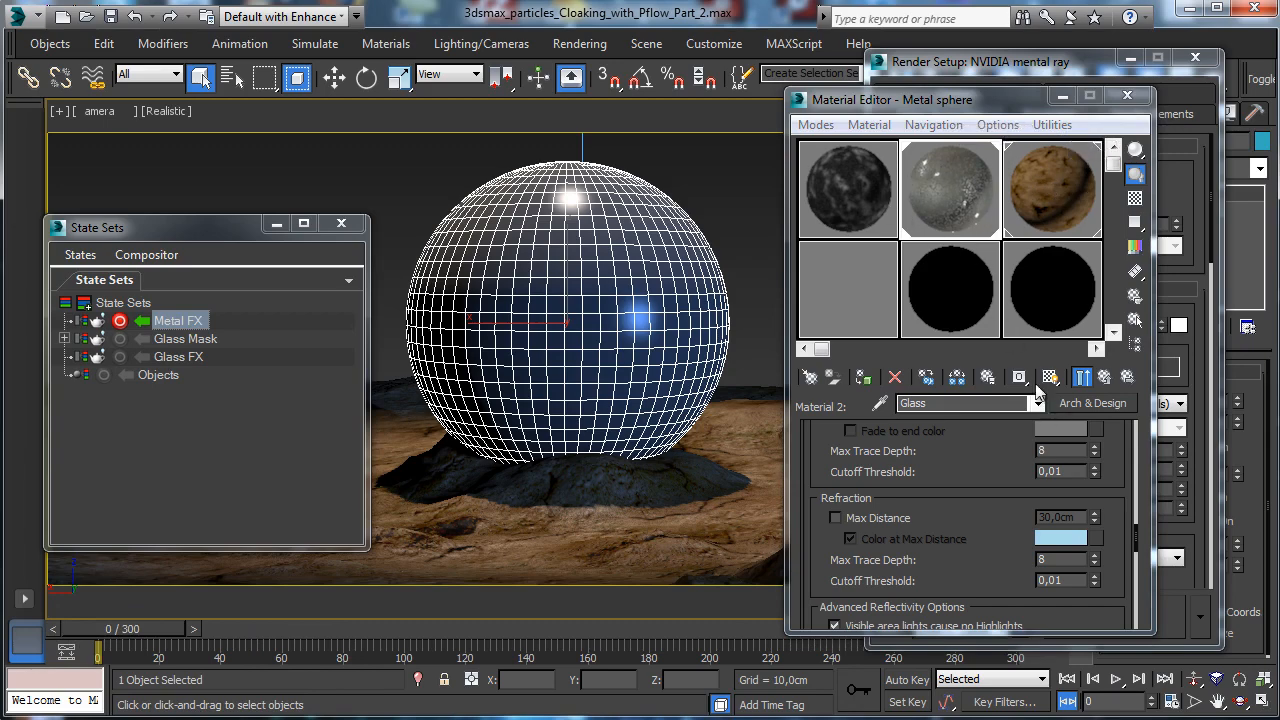
Switch from the maximized camera view to the four-viewport layout and reposition the State Sets window clear of the sphere.
{"action": "left_click_drag", "start_coordinate": [227, 233], "coordinate": [1279, 140]}
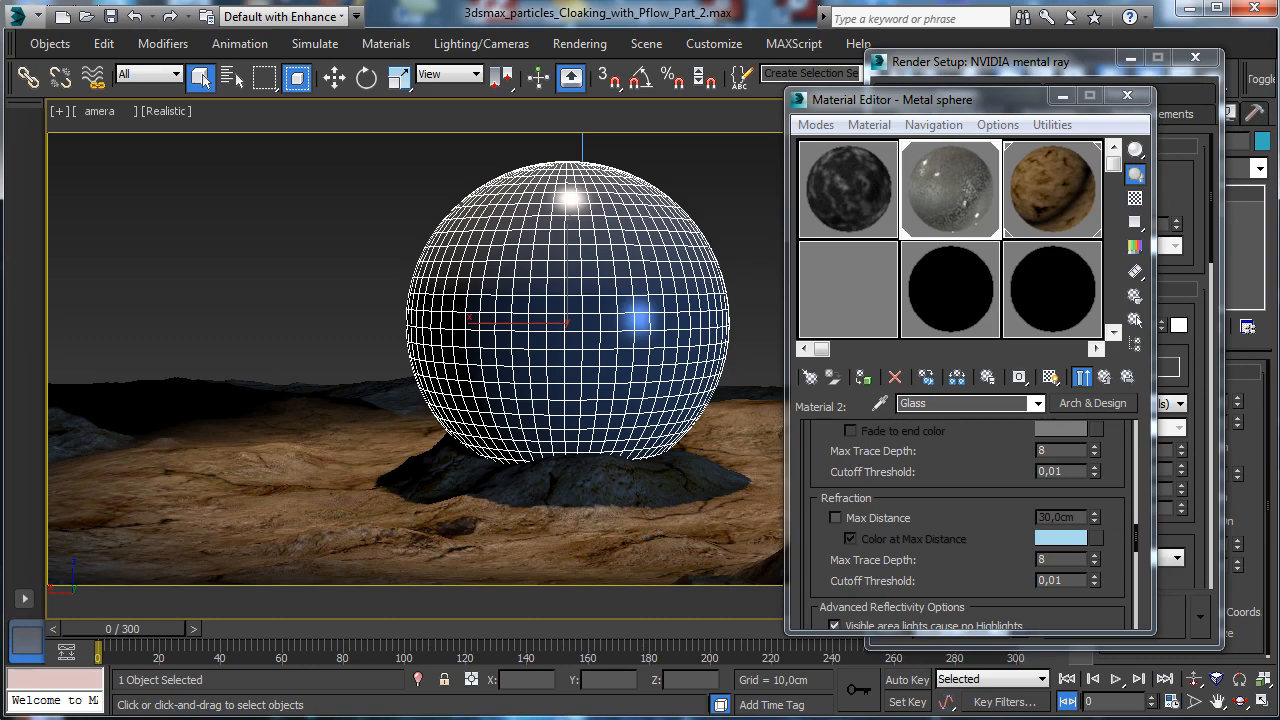
{"action": "left_click", "coordinate": [1264, 703]}
{"action": "left_click_drag", "start_coordinate": [1279, 140], "coordinate": [312, 186]}
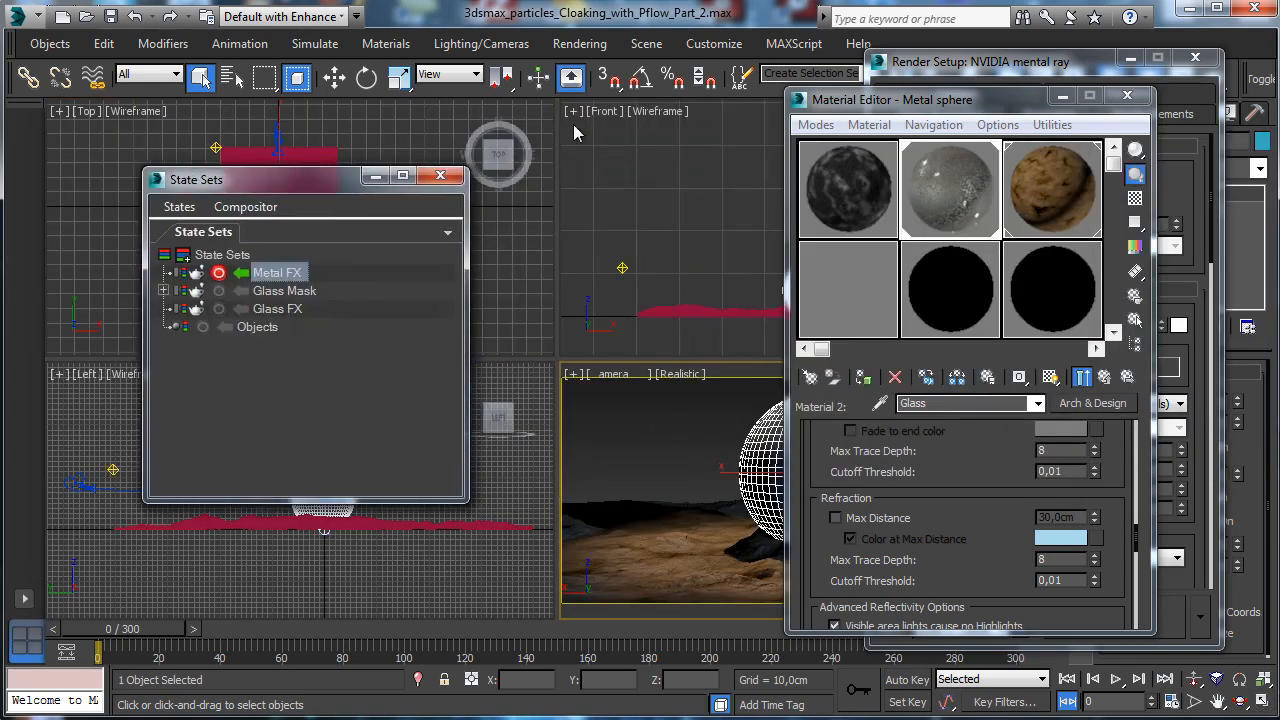
{"action": "left_click", "coordinate": [440, 176]}
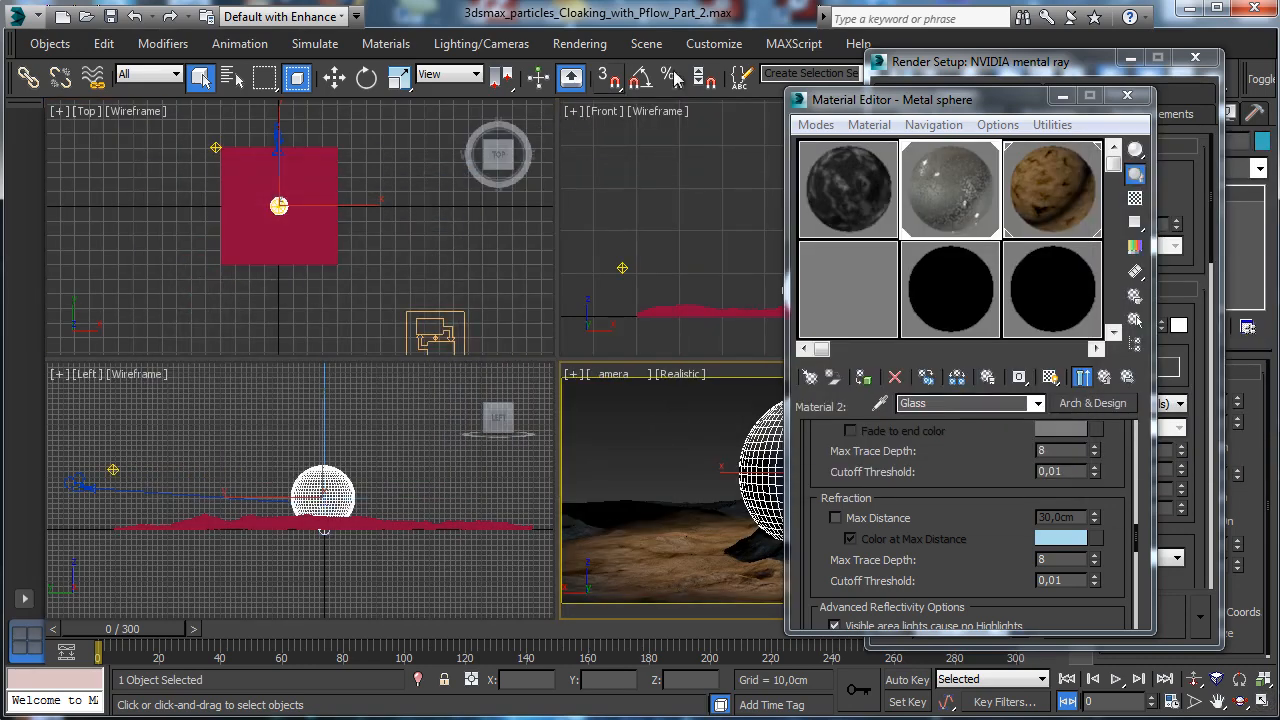
{"action": "left_click", "coordinate": [646, 43]}
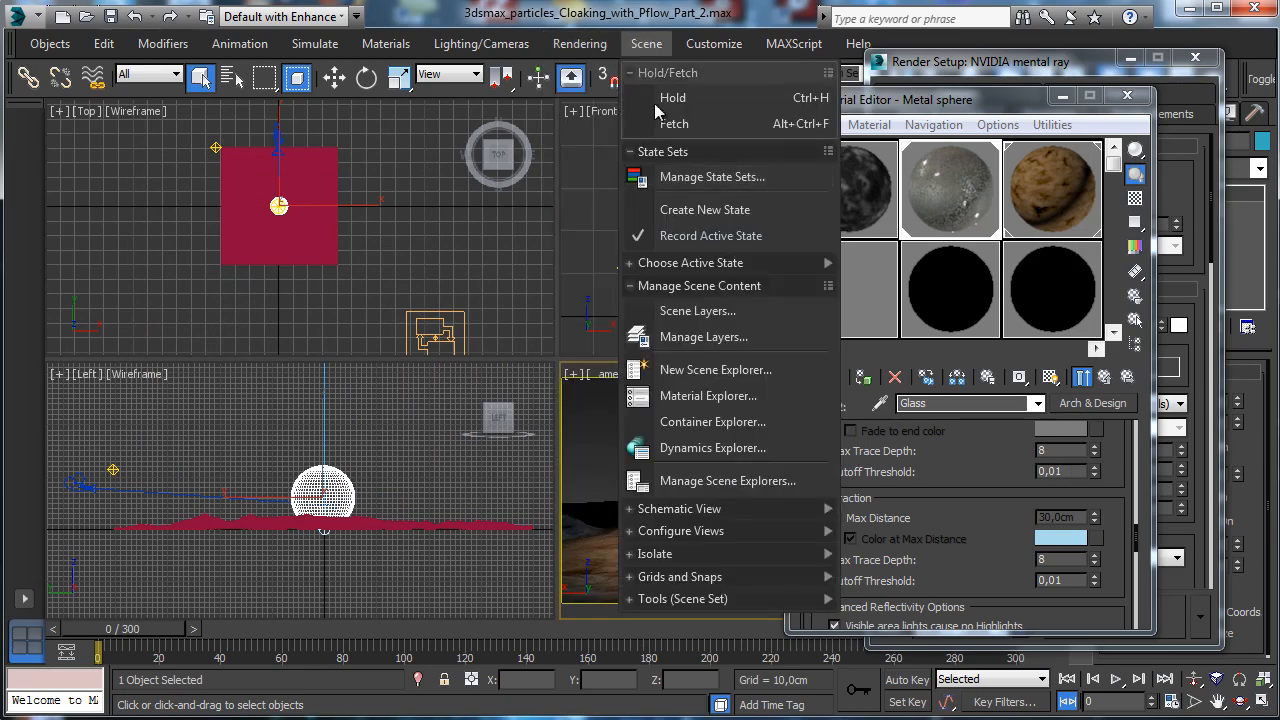
{"action": "left_click", "coordinate": [708, 175]}
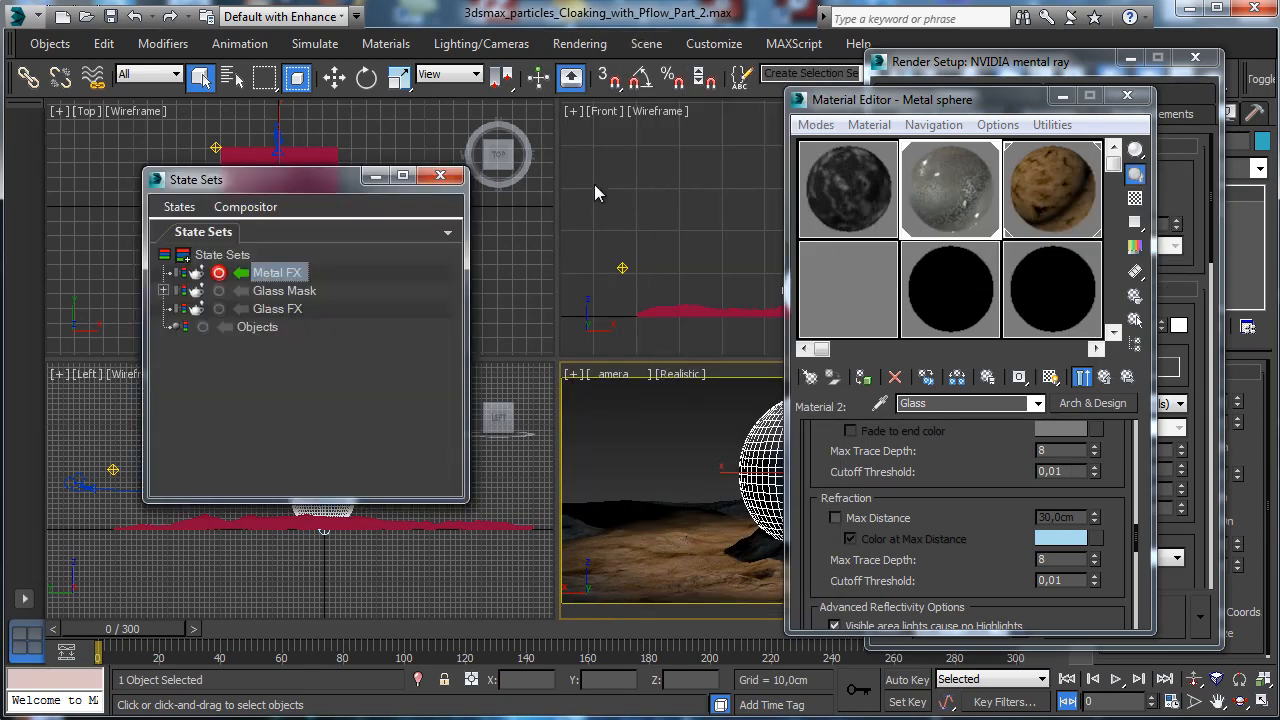
{"action": "left_click_drag", "start_coordinate": [278, 190], "coordinate": [190, 217]}
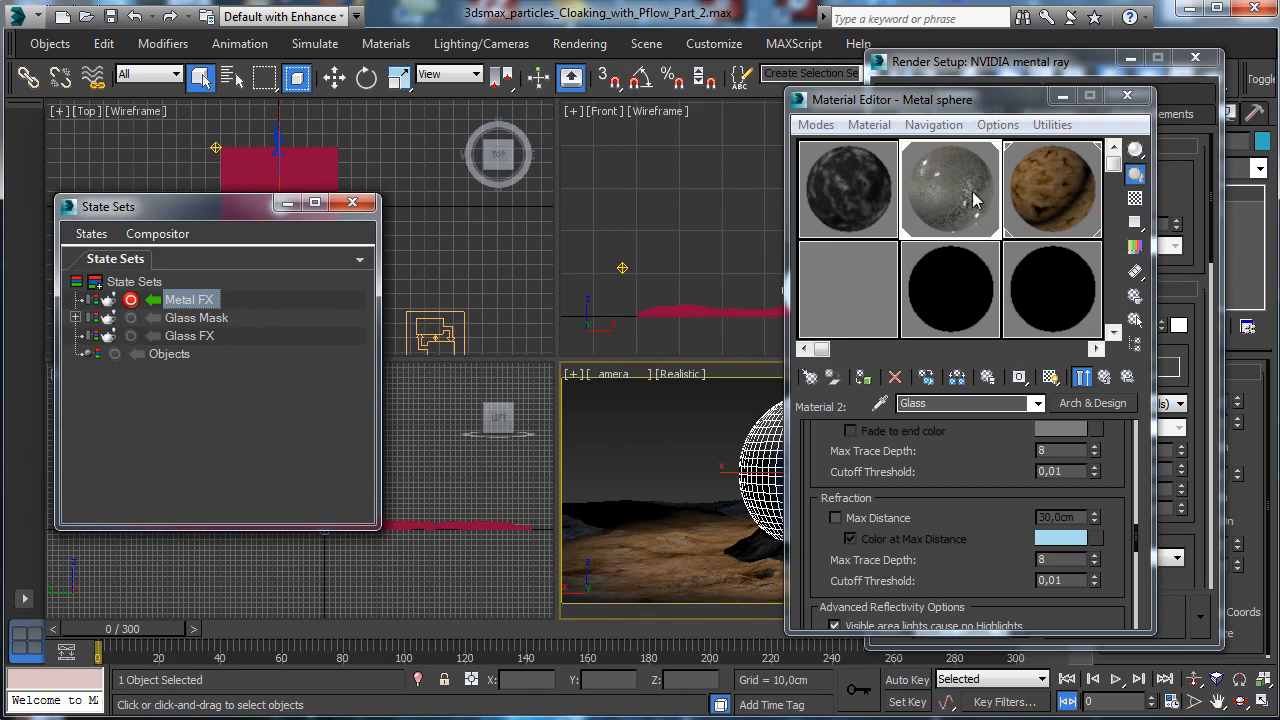
Close Render Setup and open the noise mask of the Metal sphere blend, arranging the Material Editor to show its noise parameters.
{"action": "scroll", "coordinate": [984, 462], "scroll_direction": "up", "scroll_amount": 5}
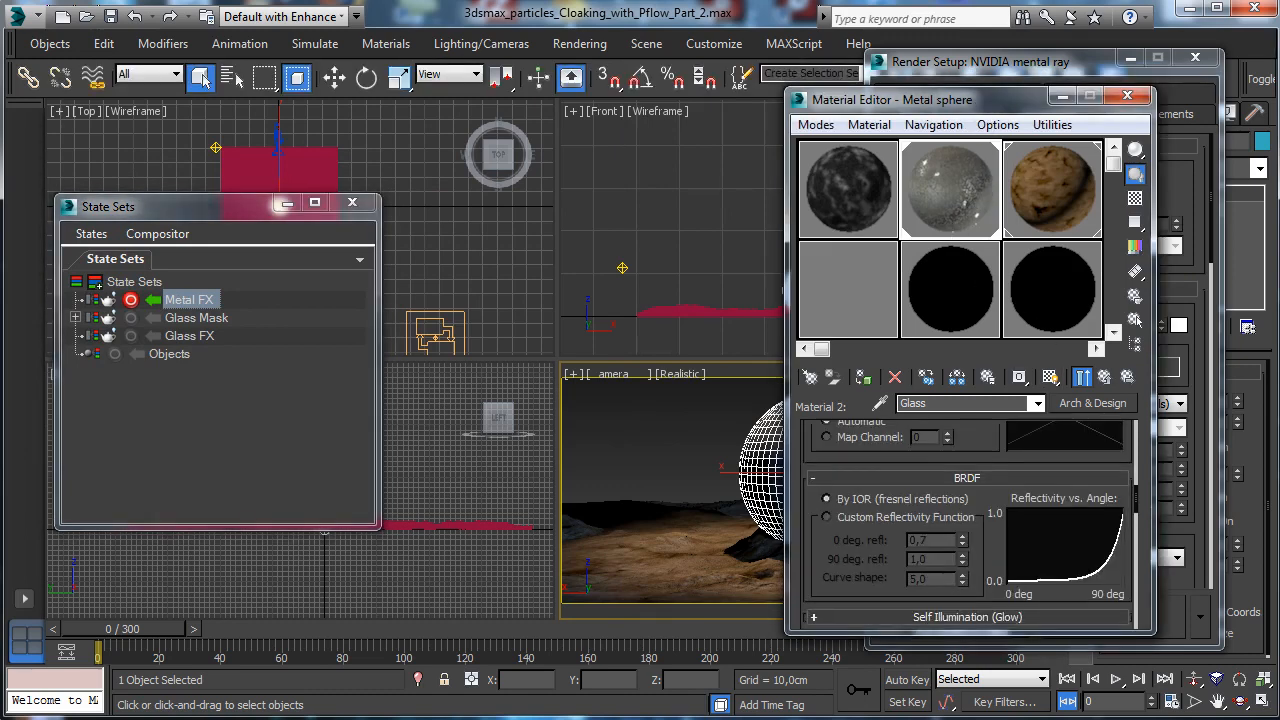
{"action": "left_click", "coordinate": [1124, 377]}
{"action": "left_click", "coordinate": [1195, 60]}
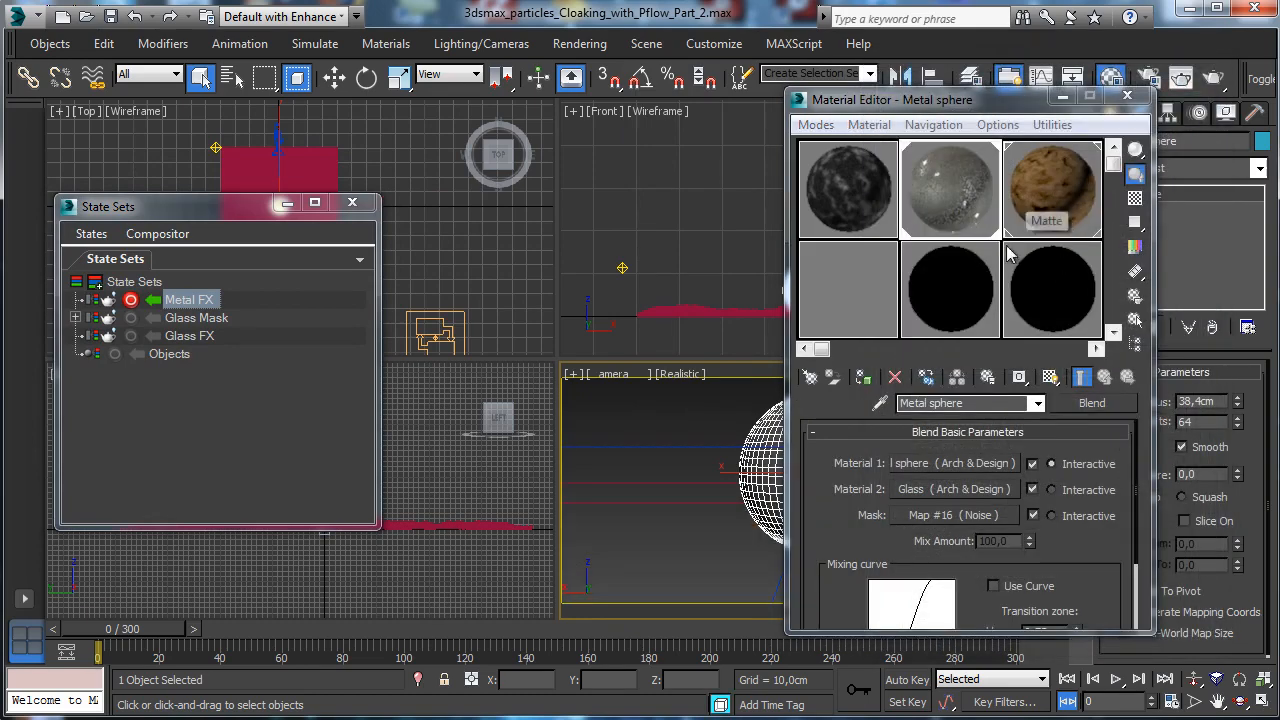
{"action": "left_click", "coordinate": [953, 515]}
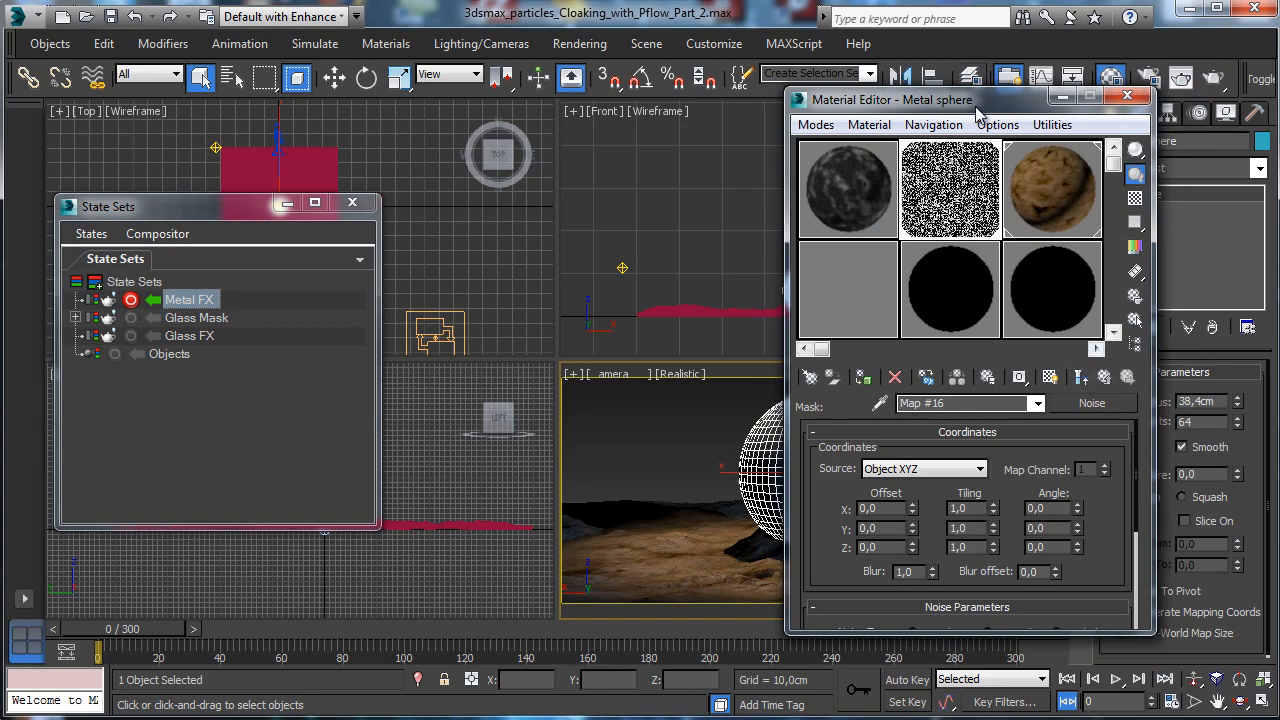
{"action": "left_click_drag", "start_coordinate": [977, 104], "coordinate": [1100, 55]}
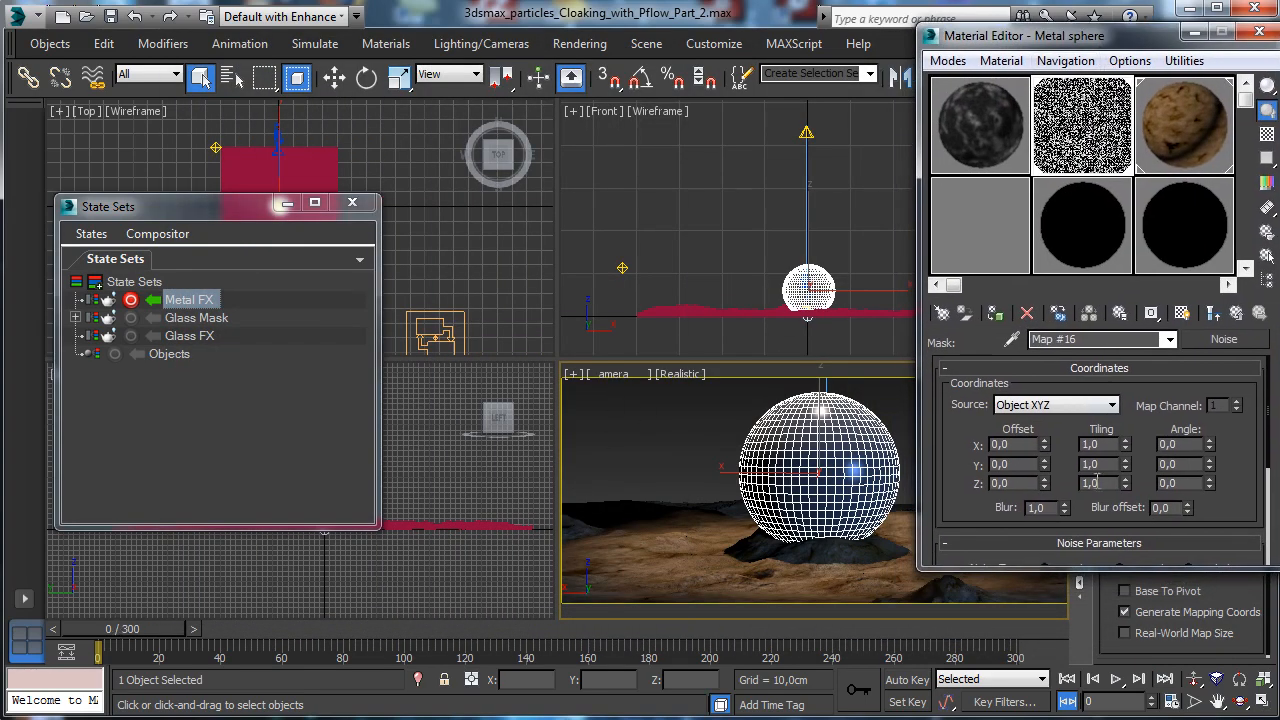
{"action": "left_click_drag", "start_coordinate": [1079, 565], "coordinate": [1075, 635]}
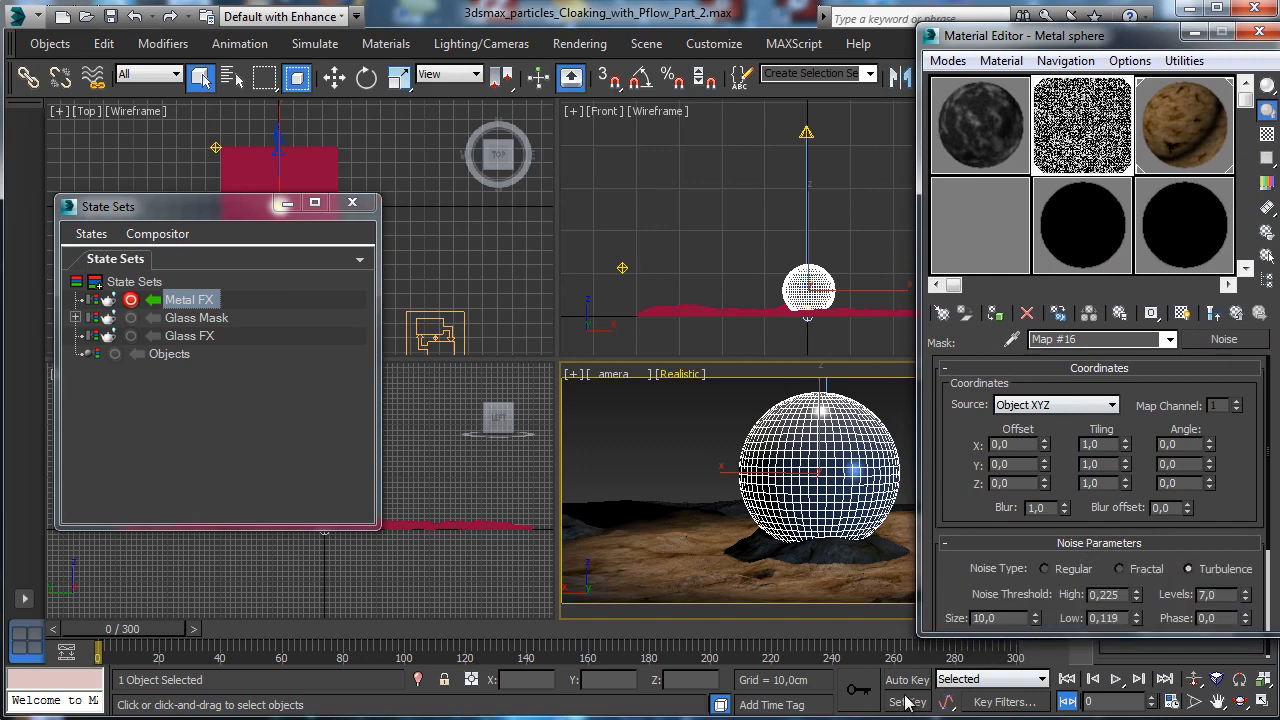
{"action": "left_click_drag", "start_coordinate": [1239, 515], "coordinate": [1219, 330]}
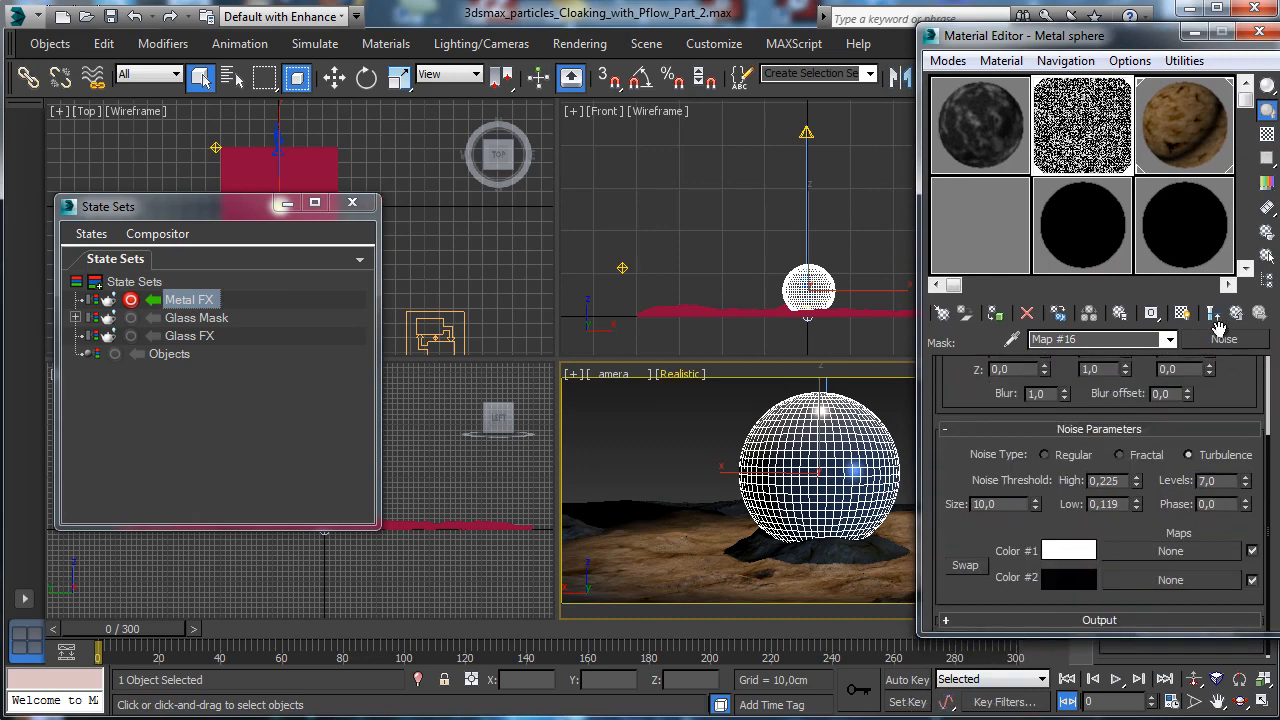
Set the noise mask's threshold to High 0,005 and Low 0,0 at frame 0.
{"action": "right_click", "coordinate": [1137, 509]}
{"action": "right_click", "coordinate": [1137, 484]}
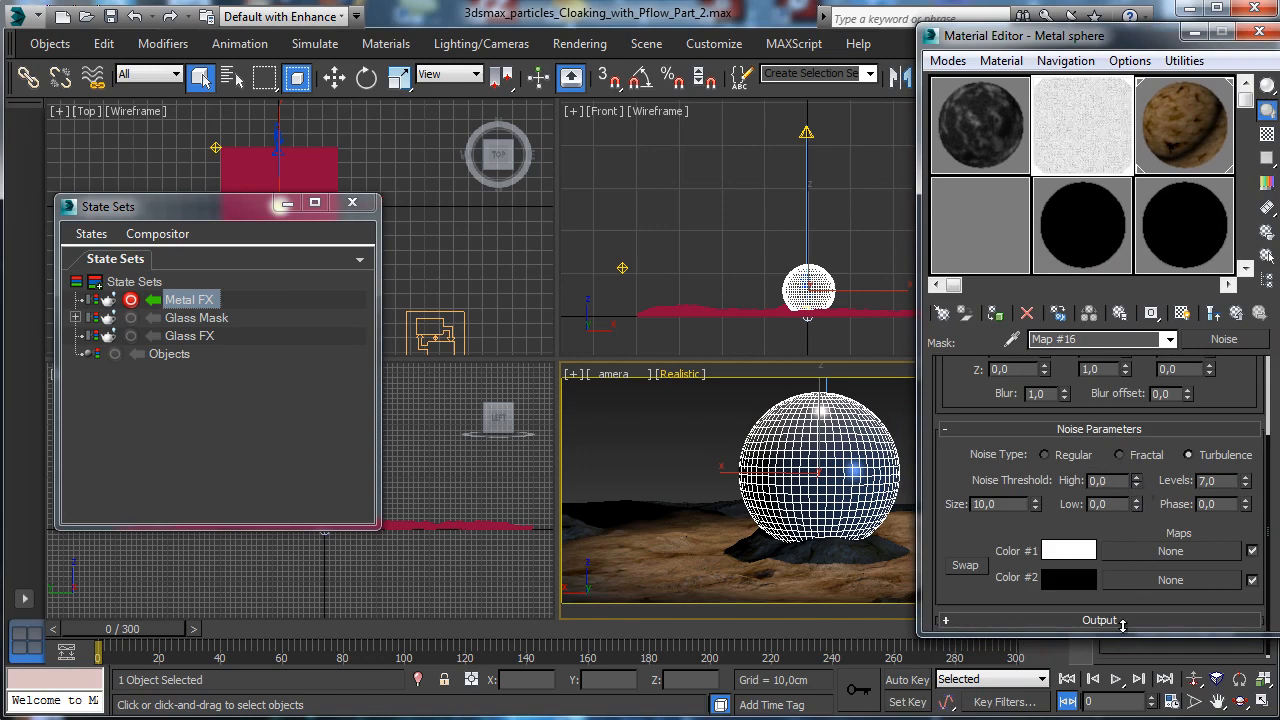
{"action": "left_click", "coordinate": [1137, 478]}
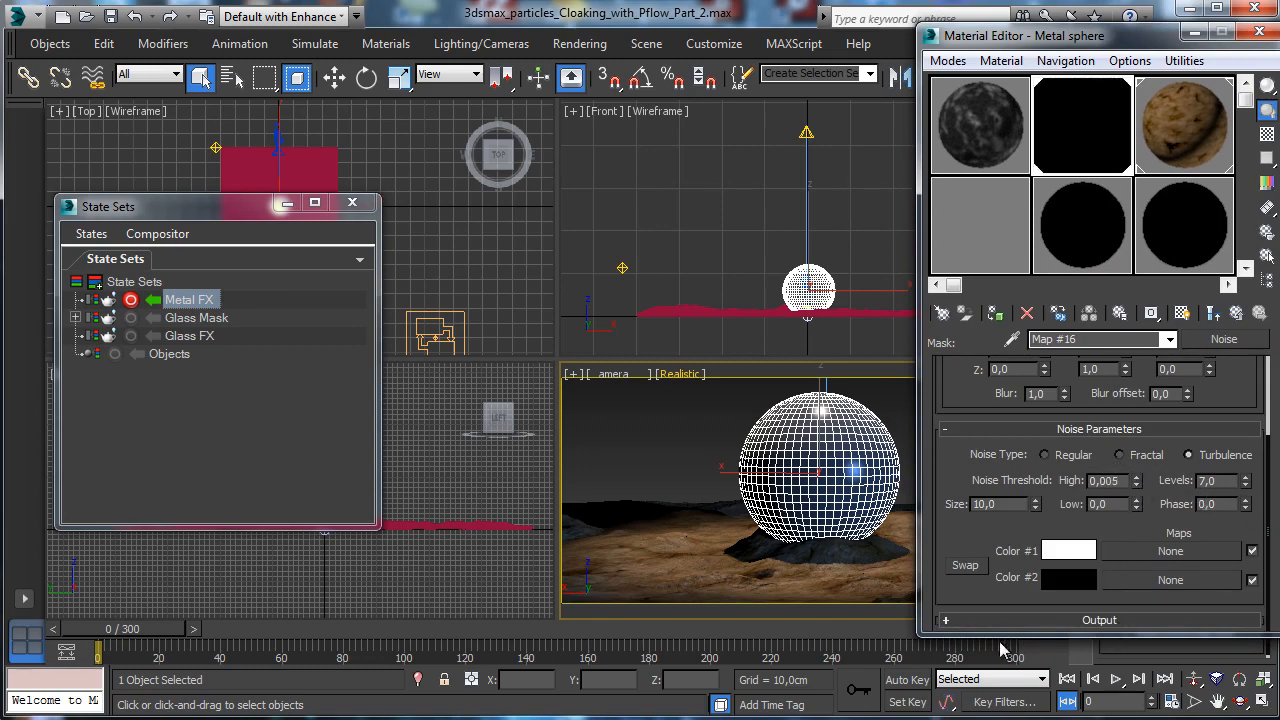
With Auto Key on, animate the noise threshold to High 1,0 and Low 0,995 at frame 100.
{"action": "left_click", "coordinate": [897, 681]}
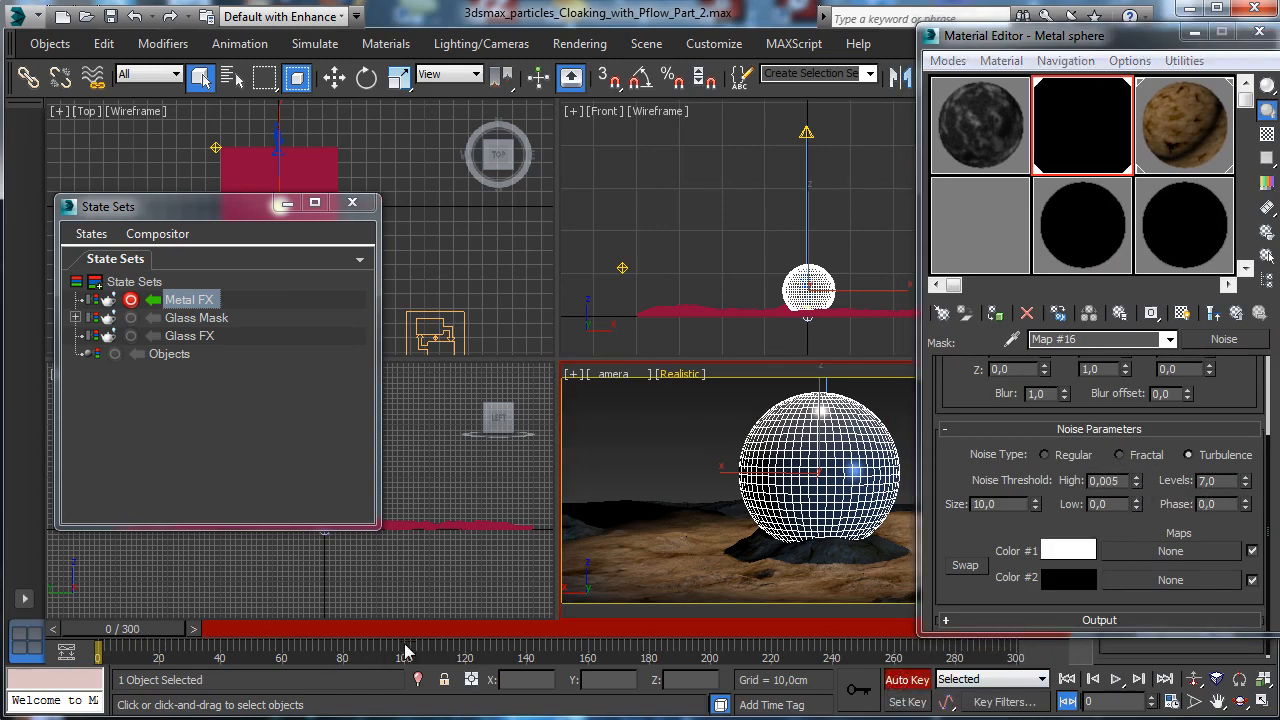
{"action": "left_click", "coordinate": [1133, 699]}
{"action": "type", "text": "100"}
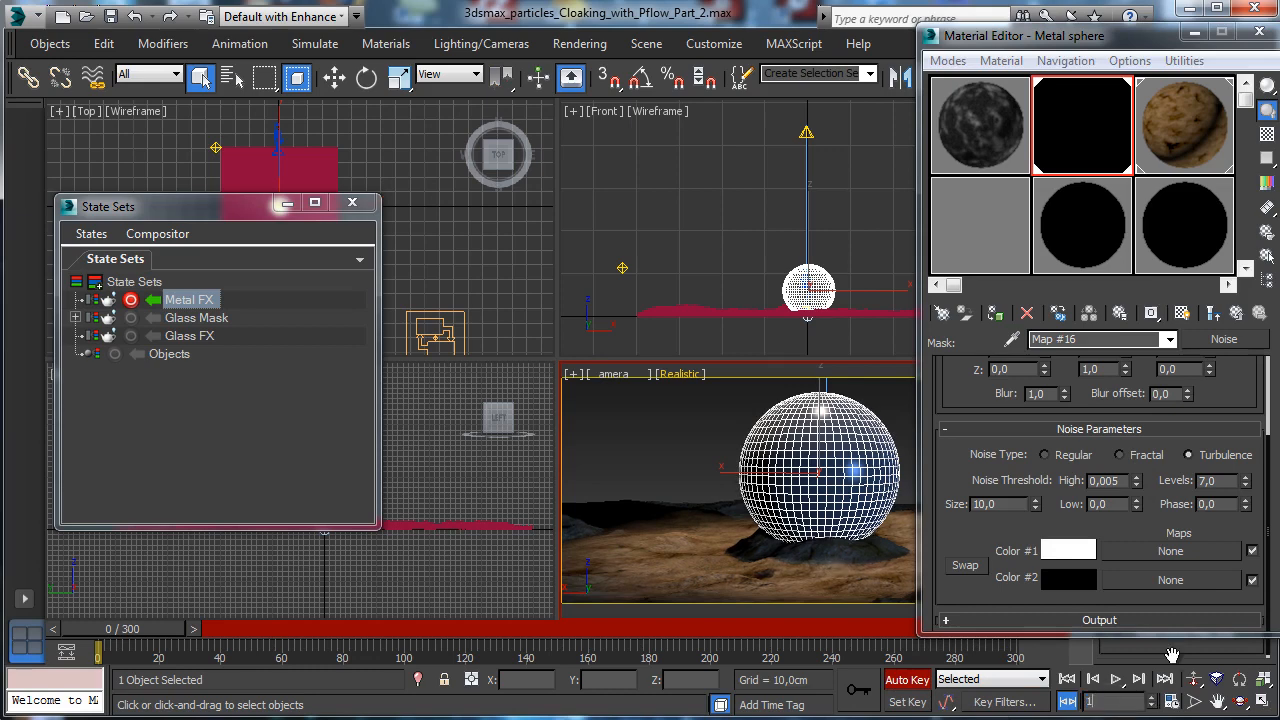
{"action": "key", "text": "Return"}
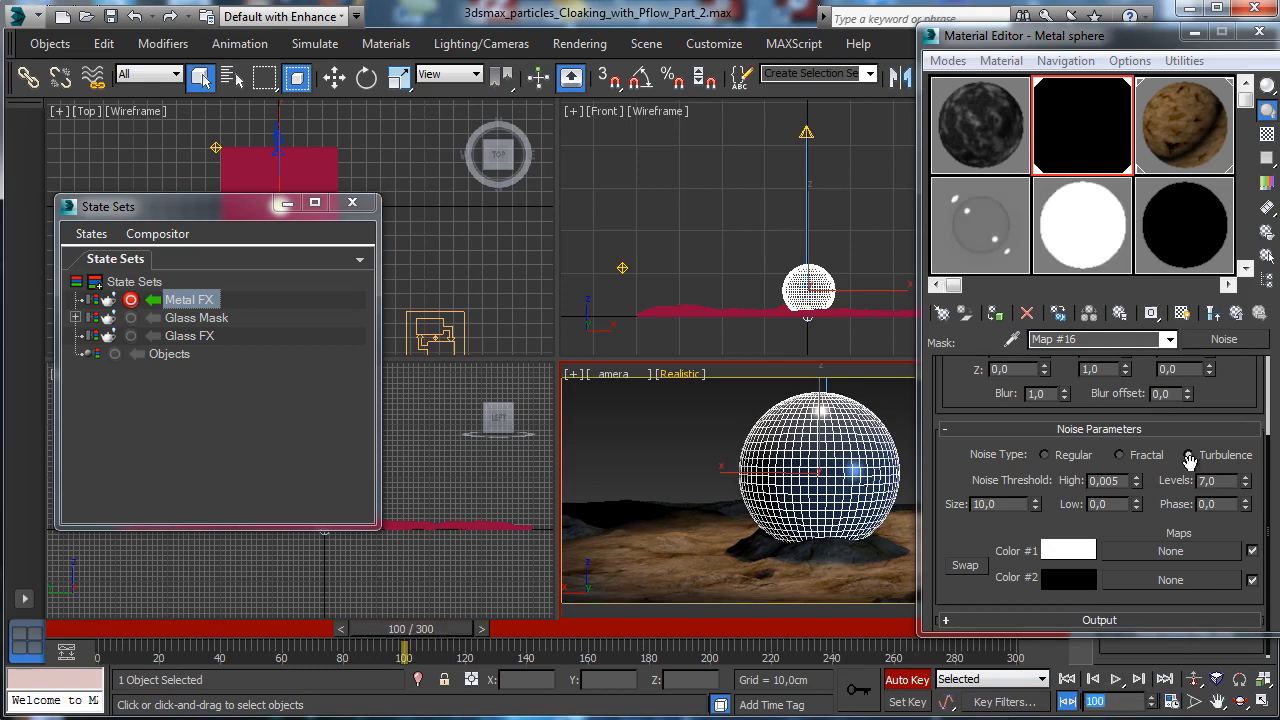
{"action": "left_click_drag", "start_coordinate": [1138, 480], "coordinate": [1140, 166]}
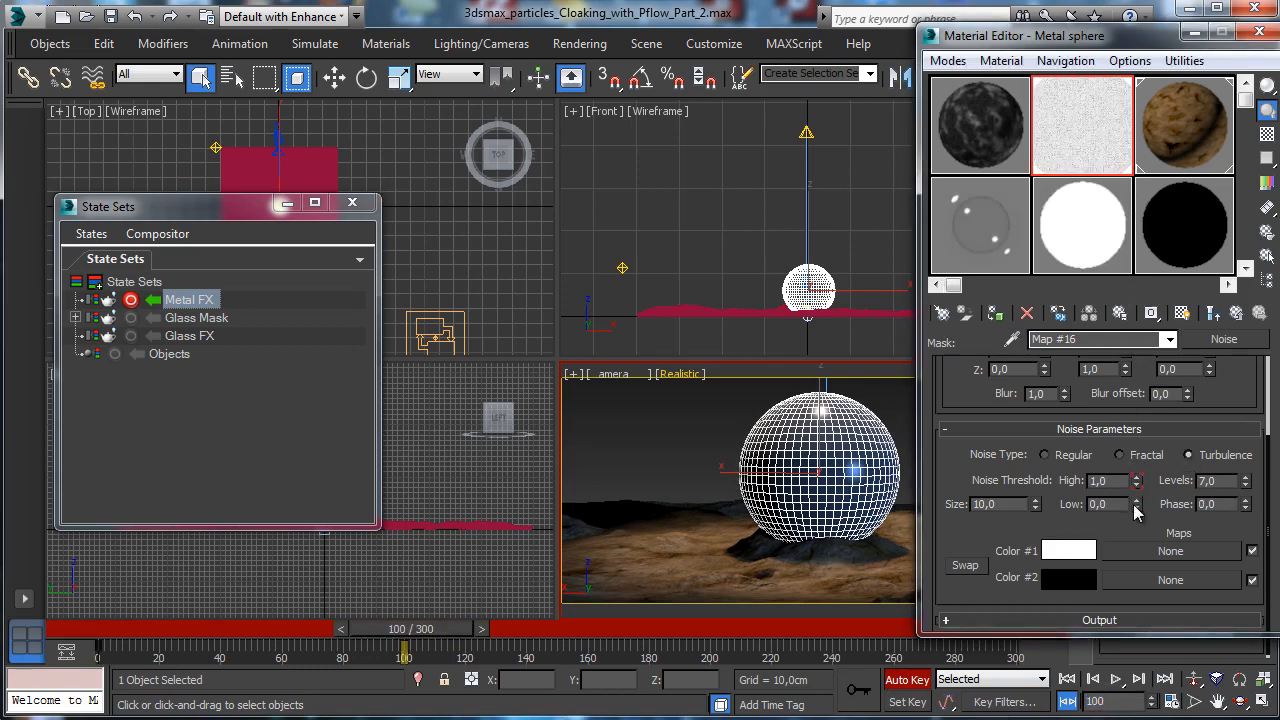
{"action": "mouse_move", "coordinate": [1135, 511]}
{"action": "left_mouse_down"}
{"action": "mouse_move", "coordinate": [1126, 258]}
{"action": "mouse_move", "coordinate": [1137, 514]}
{"action": "left_mouse_up"}
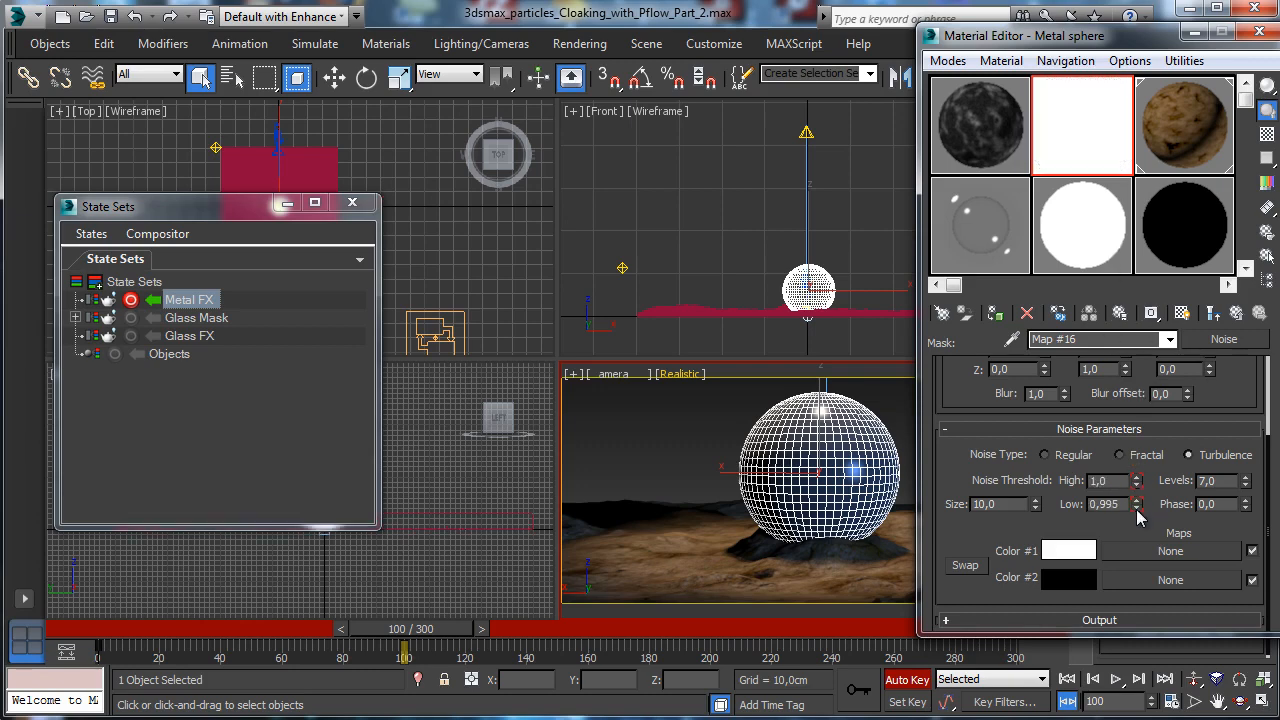
Turn off Auto Key, swap the blend's Glass and metal sphere submaterials, and return to frame 0.
{"action": "left_click", "coordinate": [1240, 313]}
{"action": "left_click_drag", "start_coordinate": [1104, 37], "coordinate": [1048, 18]}
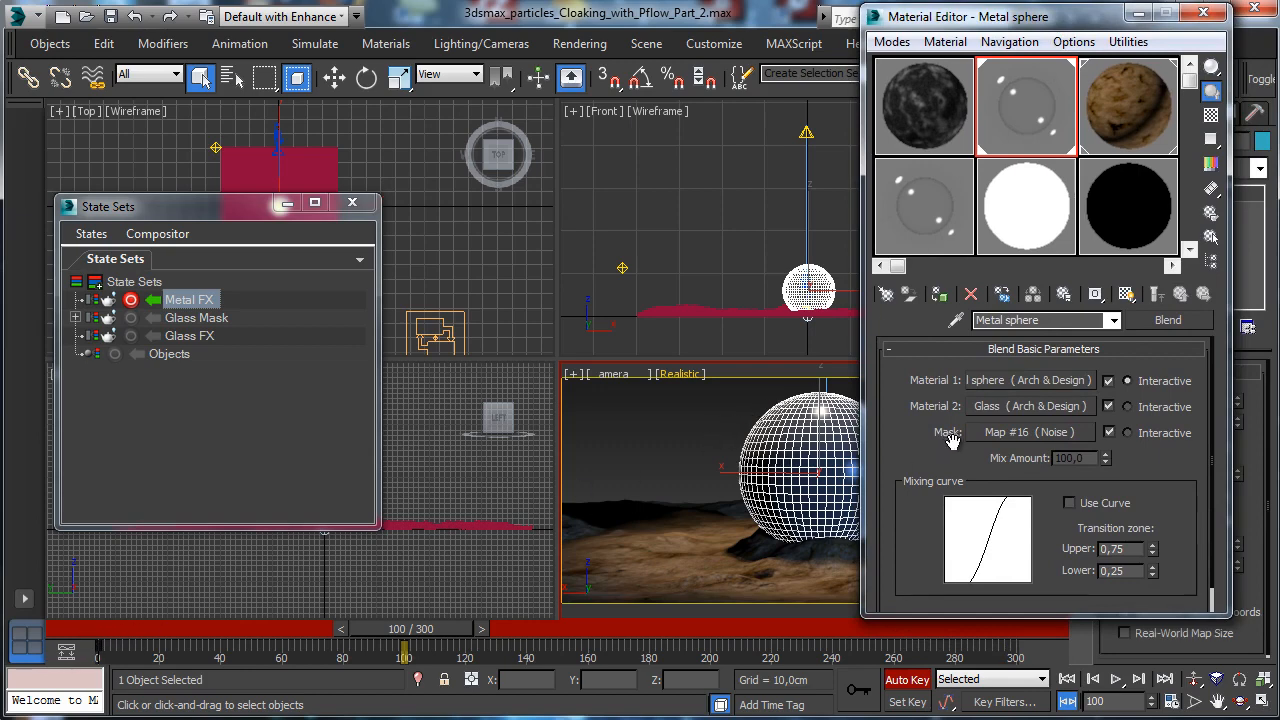
{"action": "left_click", "coordinate": [893, 684]}
{"action": "mouse_move", "coordinate": [1008, 380]}
{"action": "left_mouse_down"}
{"action": "mouse_move", "coordinate": [1015, 415]}
{"action": "mouse_move", "coordinate": [1005, 405]}
{"action": "left_mouse_up"}
{"action": "left_click", "coordinate": [1001, 375]}
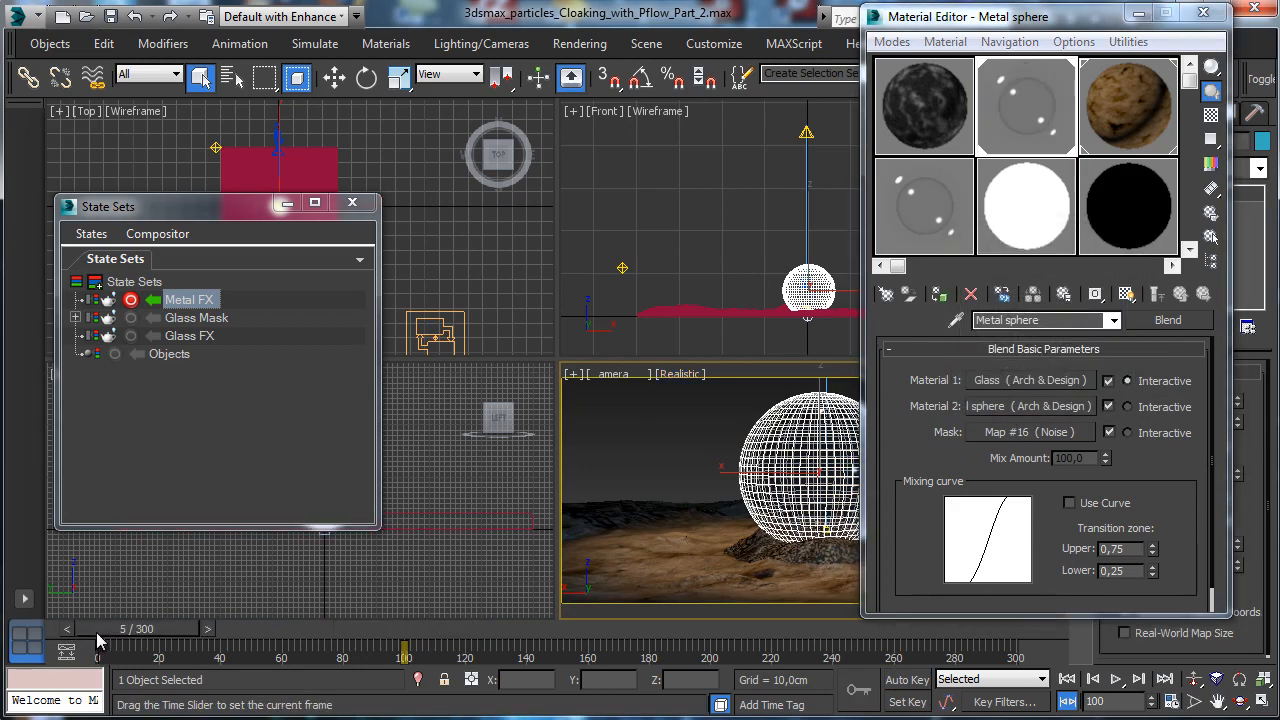
{"action": "left_click_drag", "start_coordinate": [96, 632], "coordinate": [12, 645]}
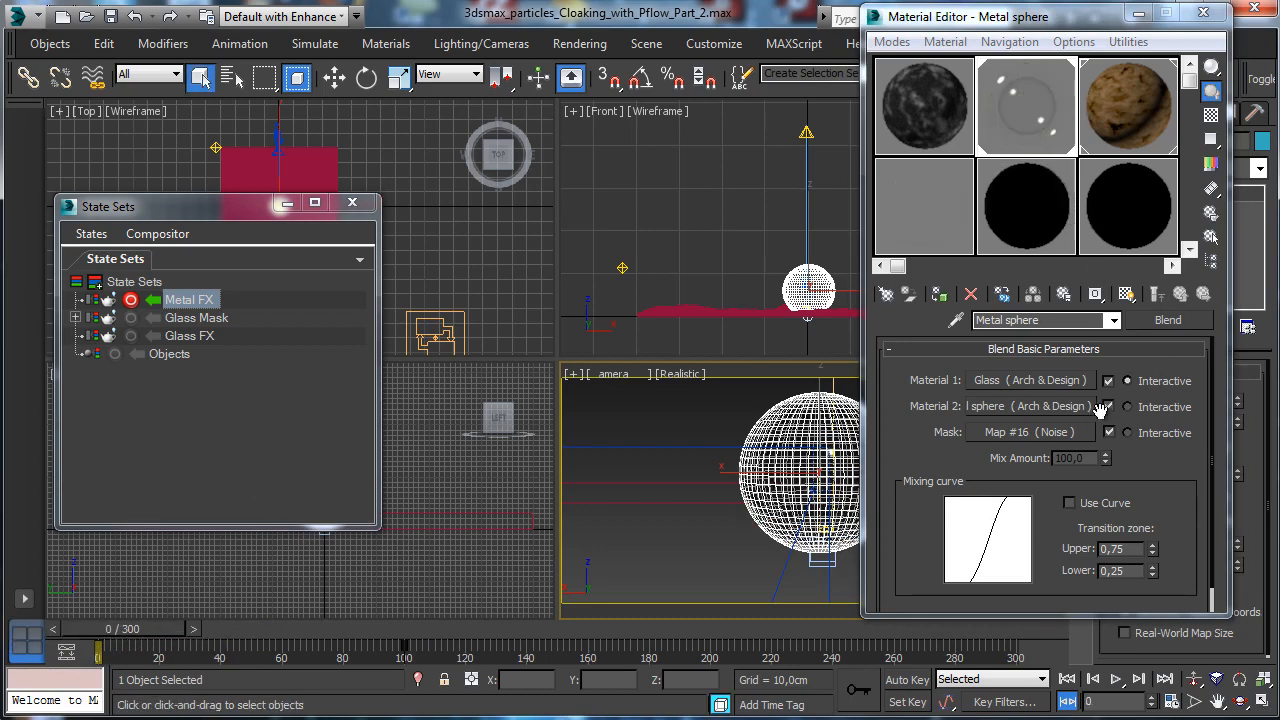
Open the Metal sphere blend's noise mask and, with Auto Key on, animate its Phase to 1,0 at frame 100.
{"action": "left_click", "coordinate": [1066, 436]}
{"action": "scroll", "coordinate": [1186, 490], "scroll_direction": "down", "scroll_amount": 3}
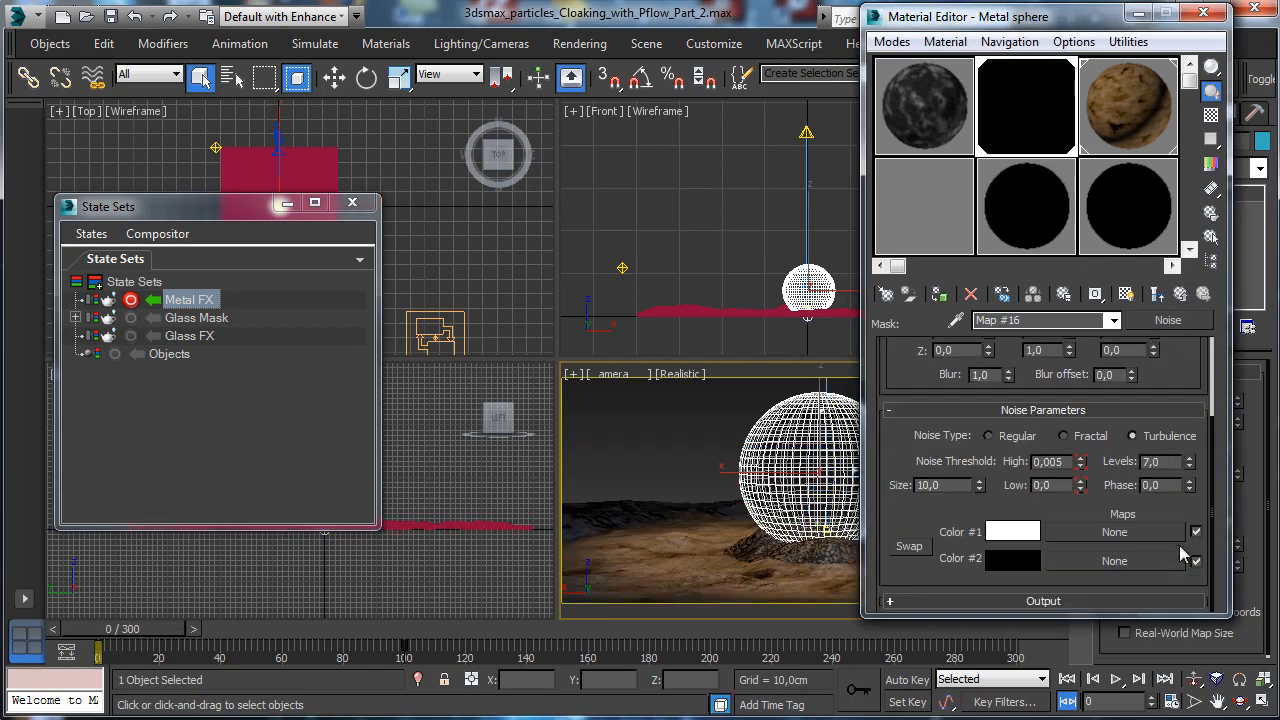
{"action": "left_click", "coordinate": [909, 684]}
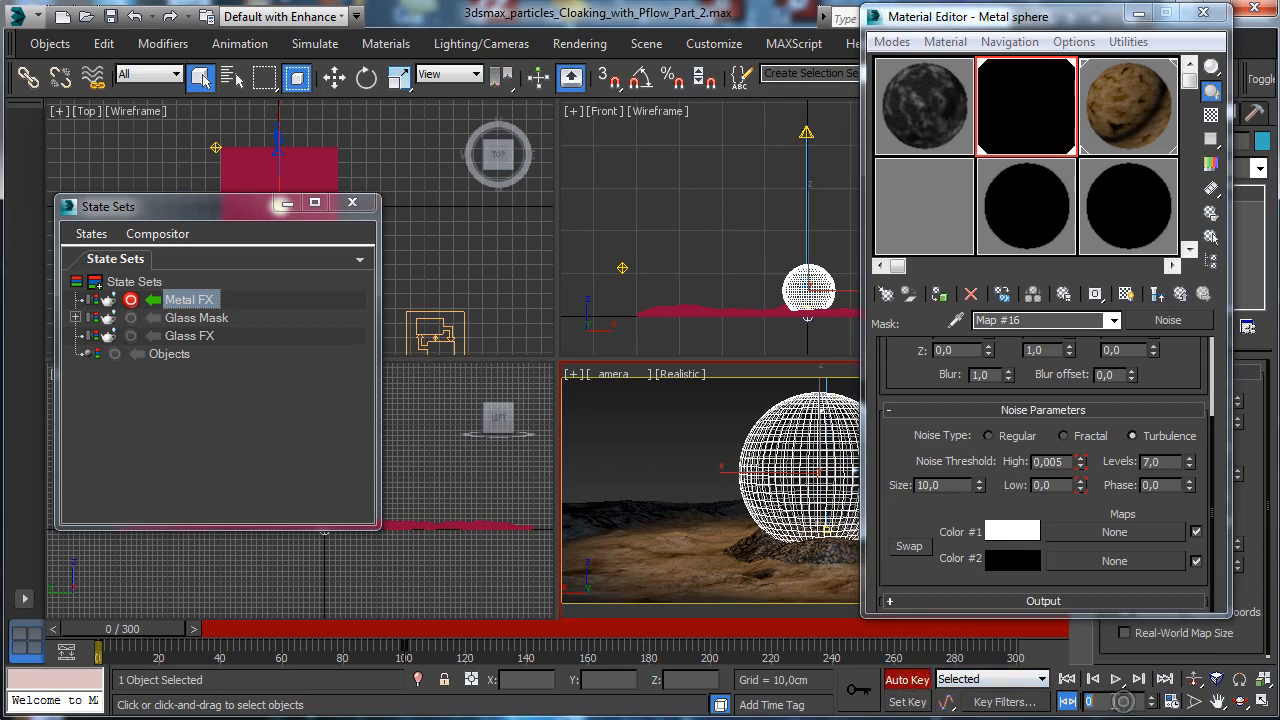
{"action": "left_click", "coordinate": [1095, 701]}
{"action": "type", "text": "100"}
{"action": "key", "text": "Return"}
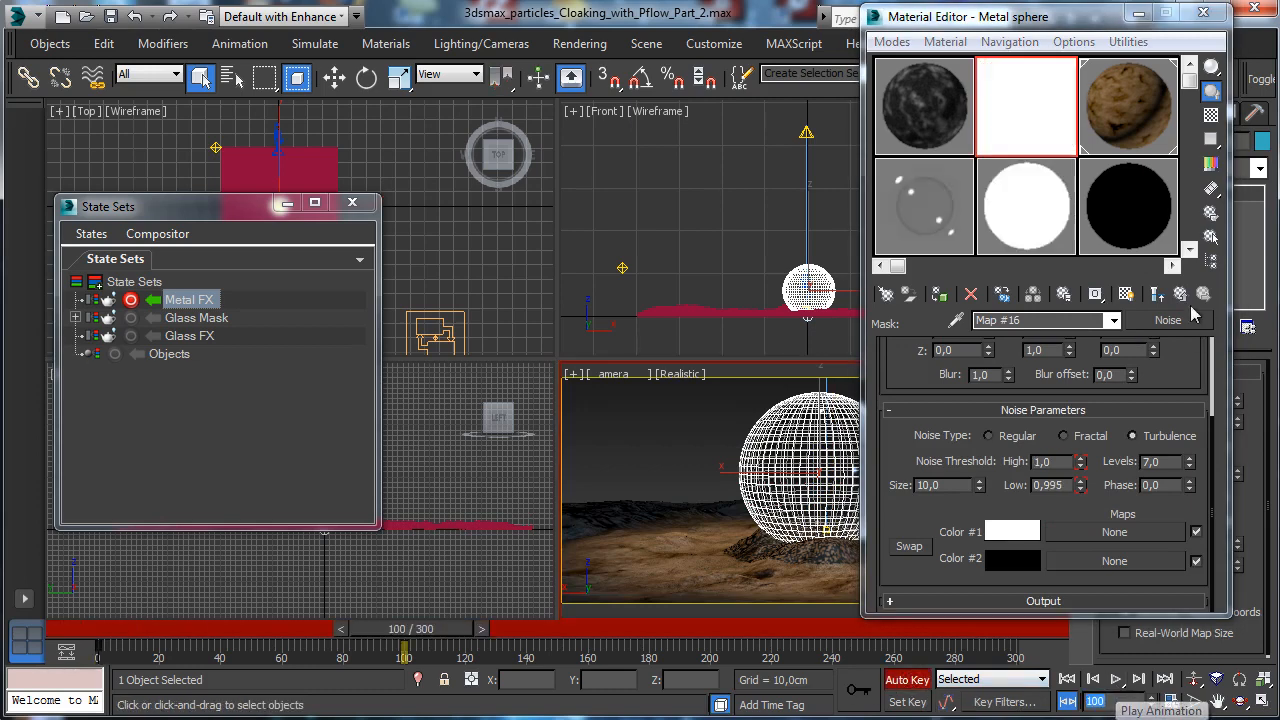
{"action": "left_click", "coordinate": [1170, 485]}
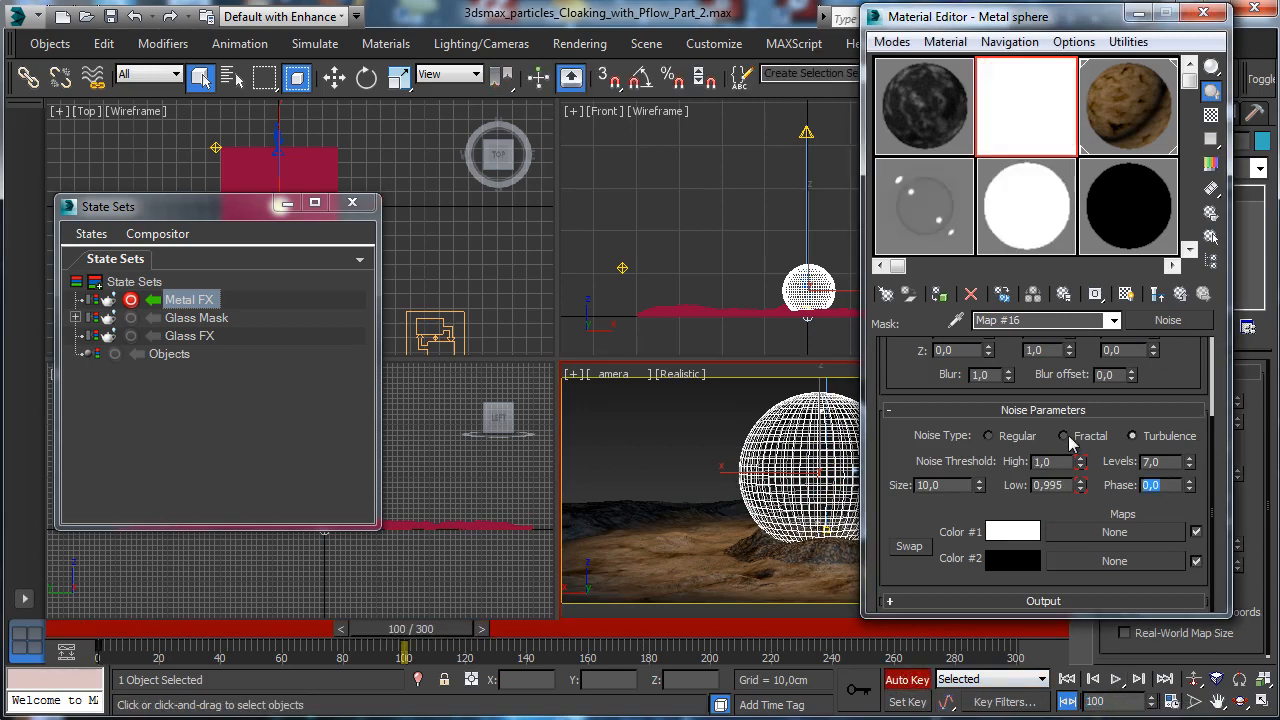
{"action": "type", "text": "1"}
{"action": "key", "text": "Return"}
{"action": "left_click", "coordinate": [907, 679]}
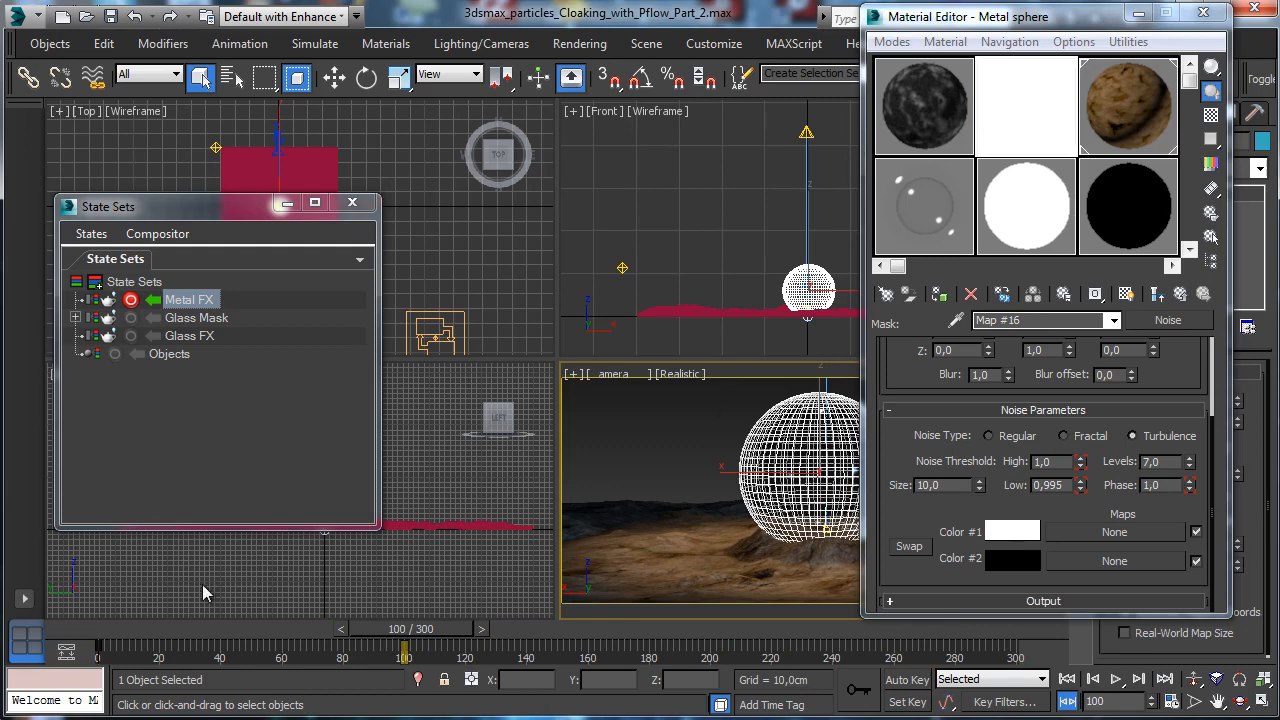
Scrub through the timeline to preview the animated noise mask and return to frame 0.
{"action": "left_click", "coordinate": [101, 636]}
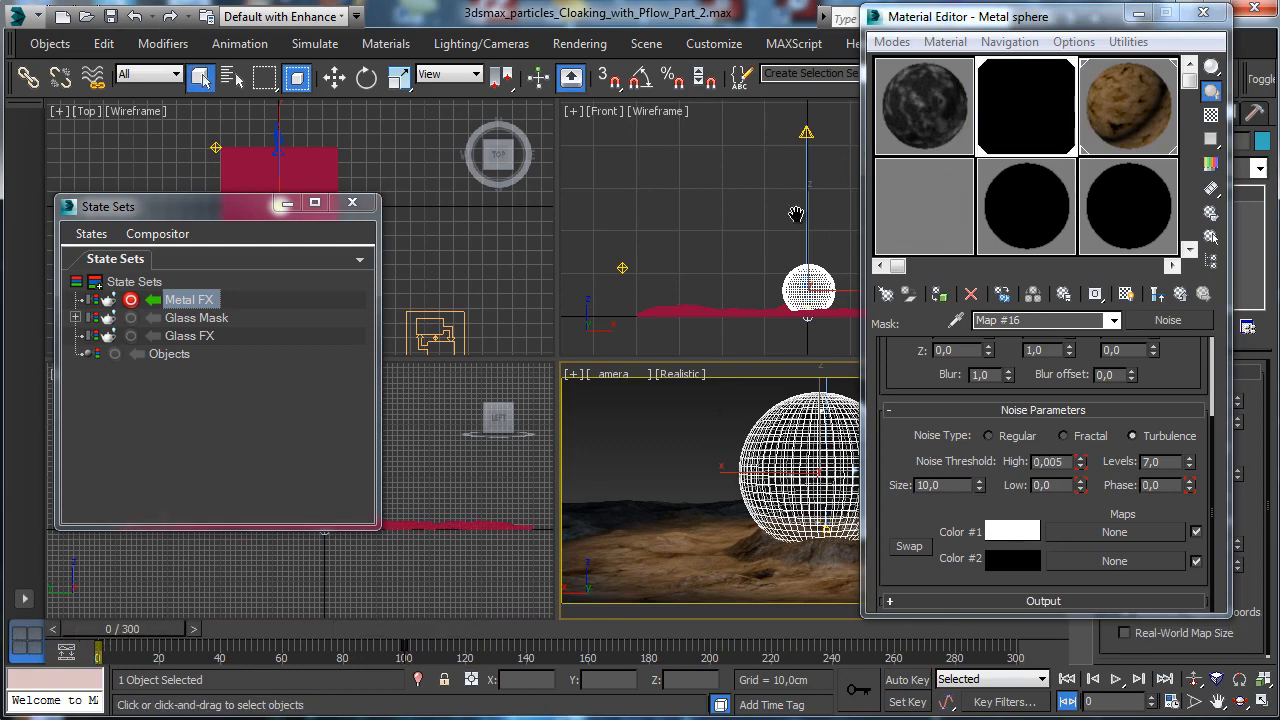
{"action": "left_click_drag", "start_coordinate": [183, 637], "coordinate": [324, 632]}
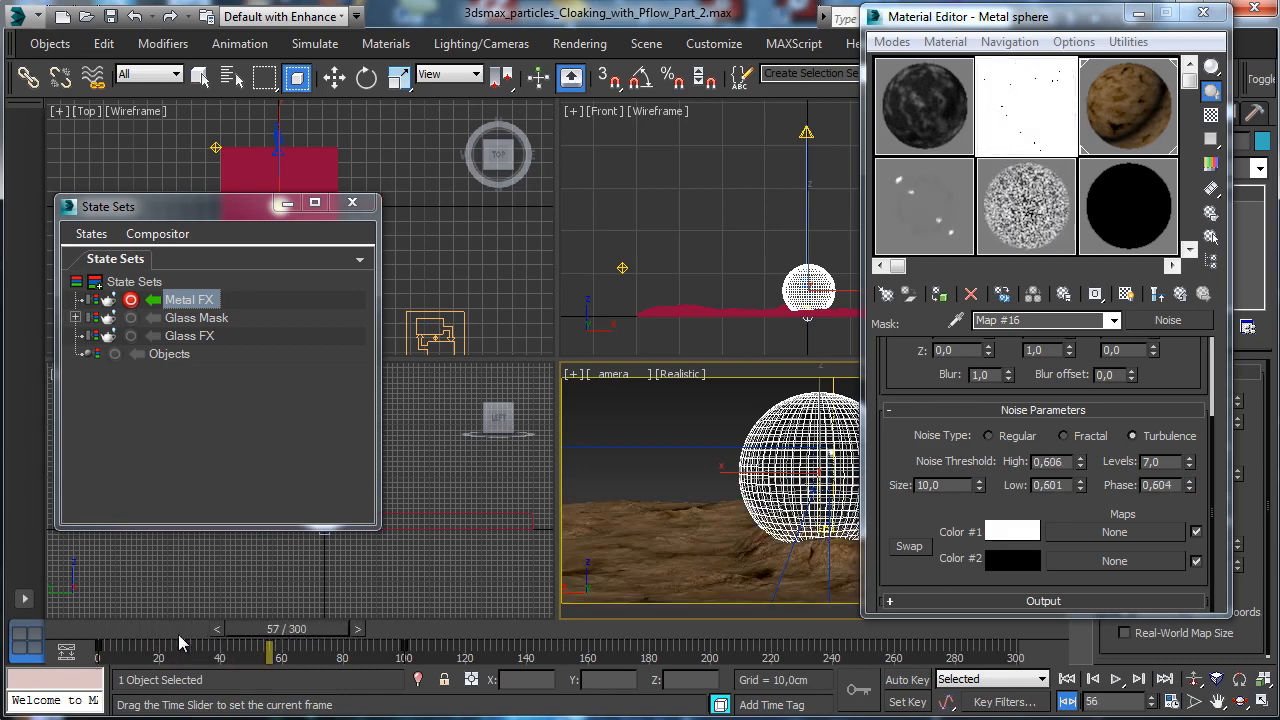
{"action": "left_click", "coordinate": [75, 632]}
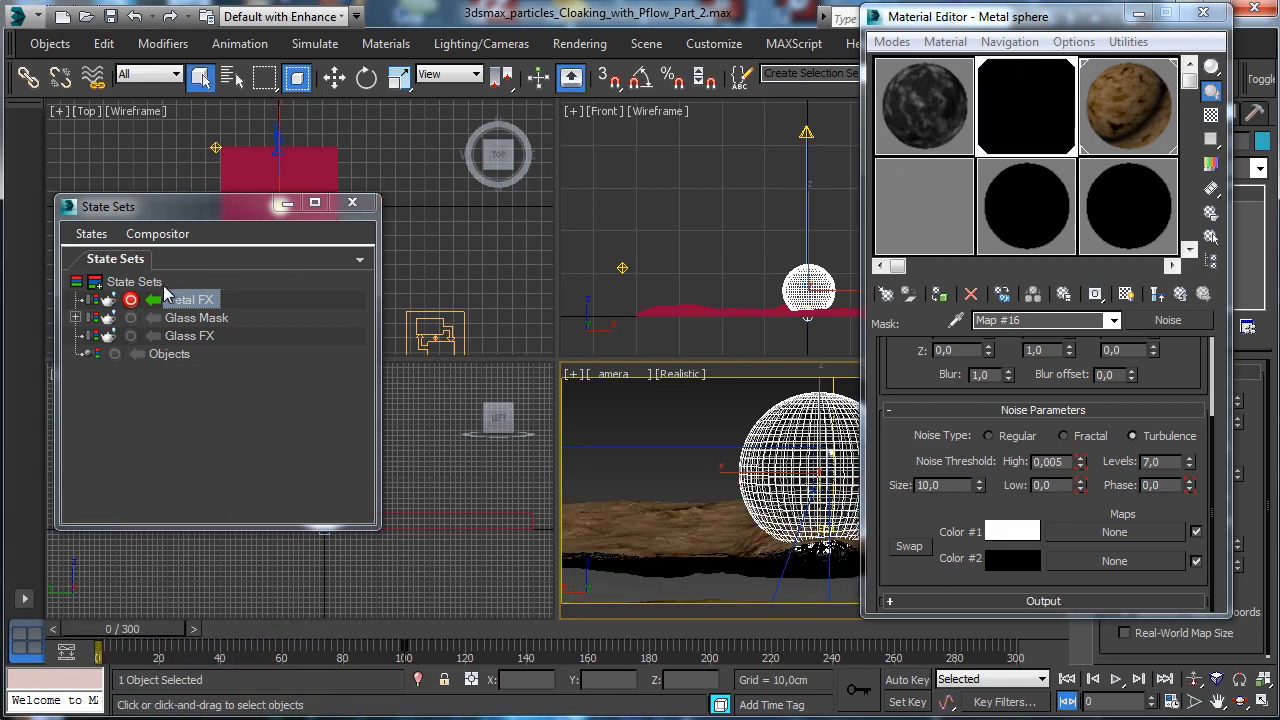
Stop recording the Metal FX state set, then test switching to Glass FX and back to Metal FX.
{"action": "left_click", "coordinate": [131, 300]}
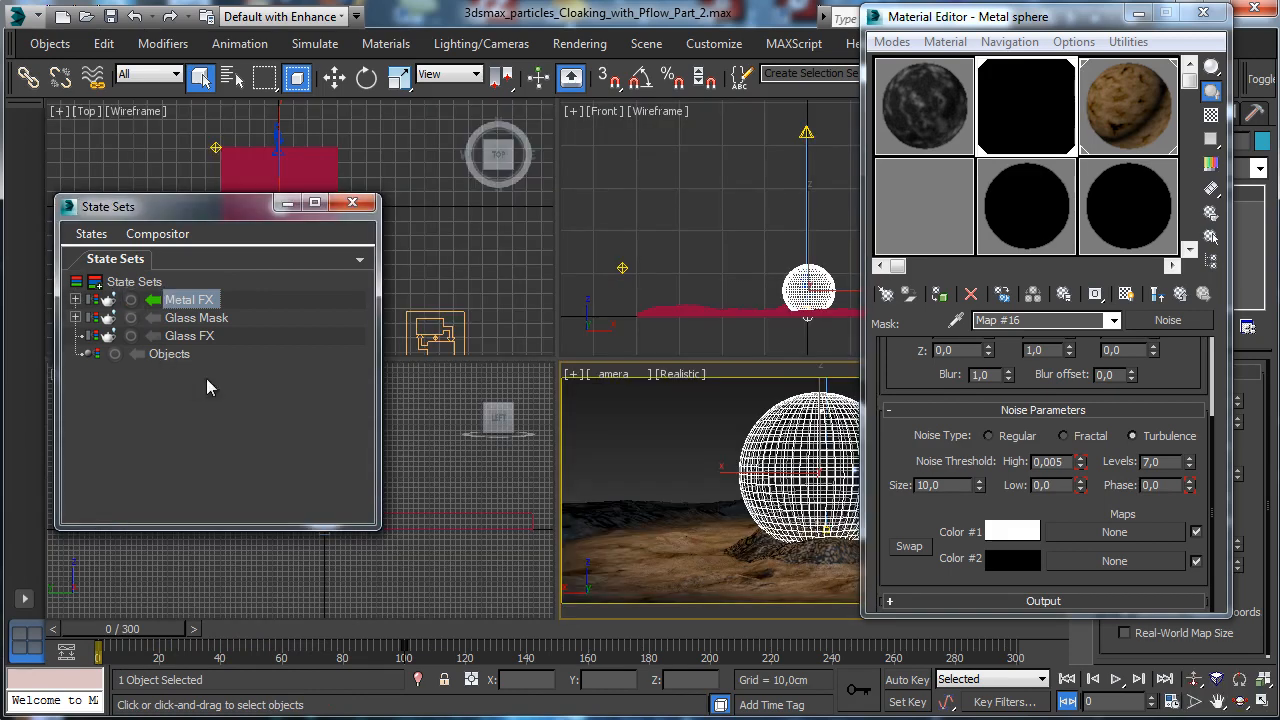
{"action": "left_click", "coordinate": [153, 336]}
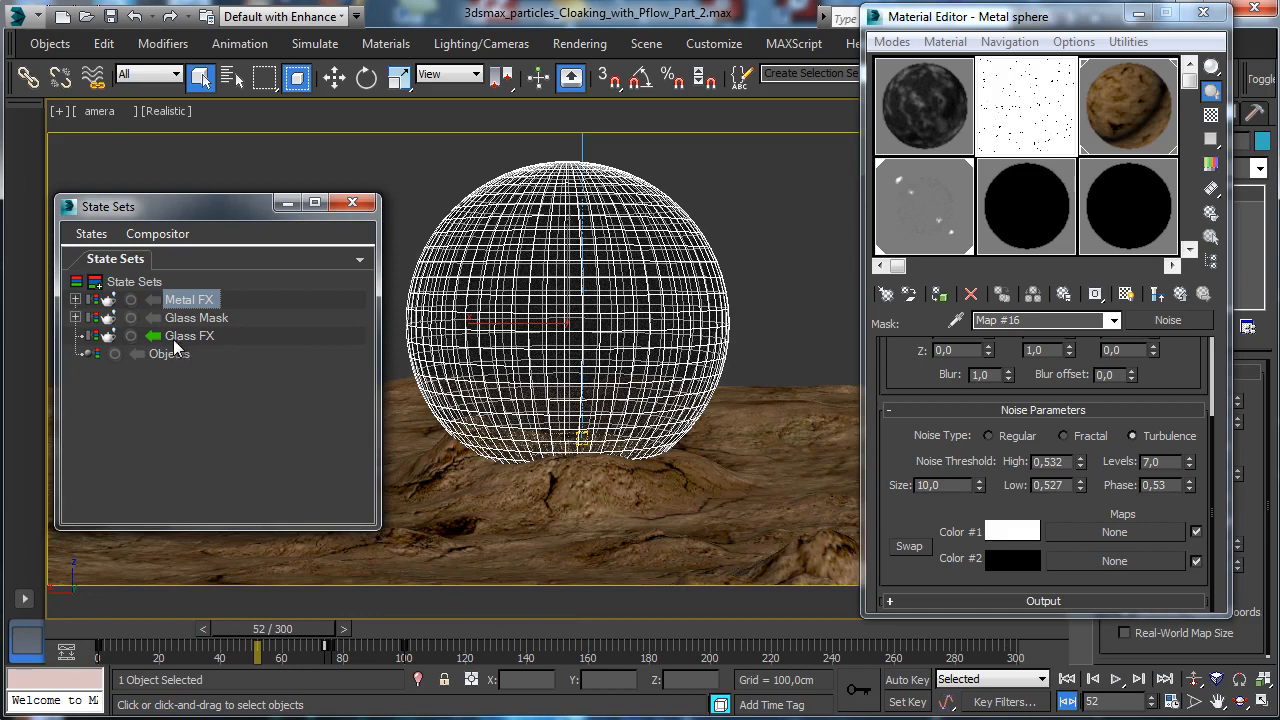
{"action": "left_click", "coordinate": [152, 318]}
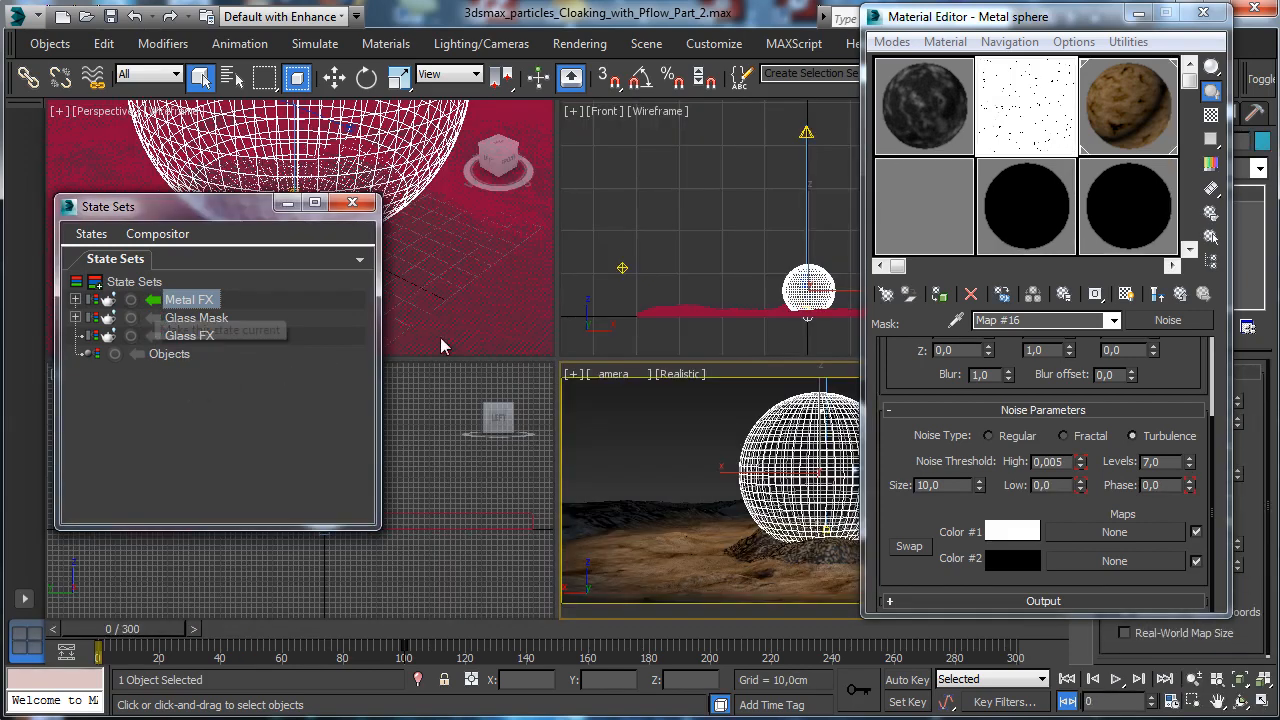
Save the scene and close the Material Editor.
{"action": "left_click", "coordinate": [110, 17]}
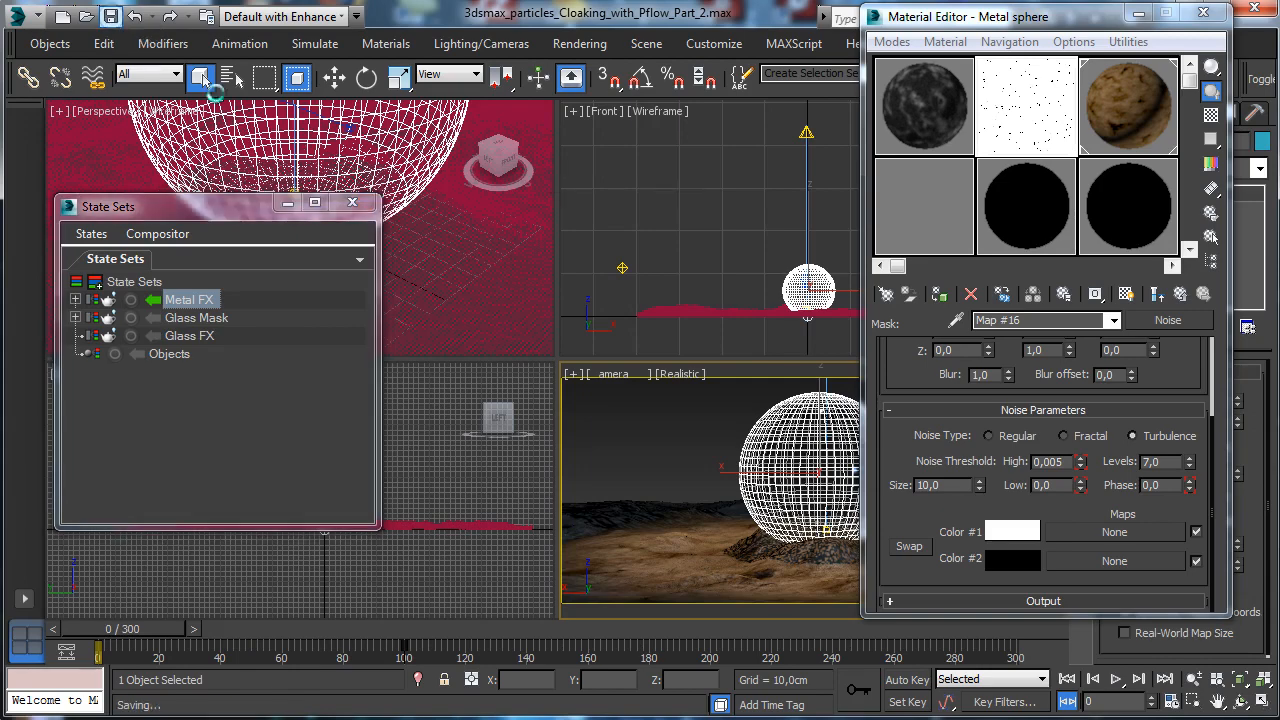
{"action": "left_click", "coordinate": [1208, 14]}
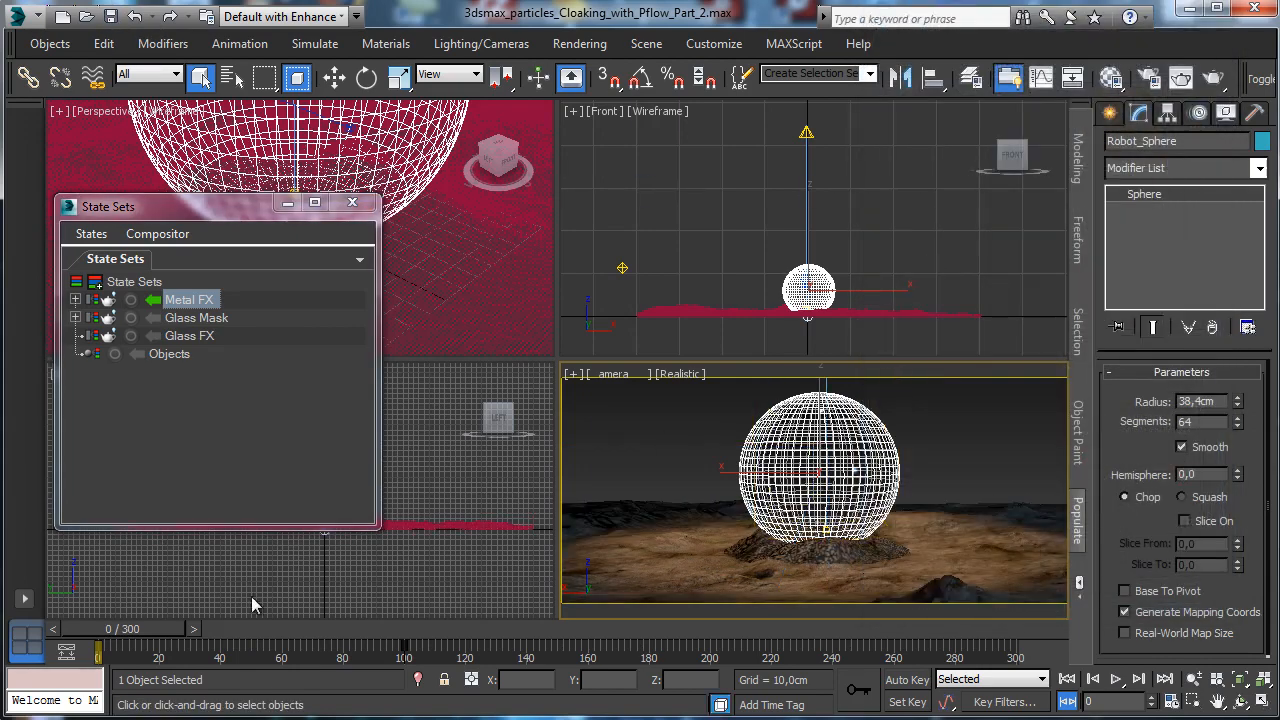
Render the camera view at frame 43 to check the cloaking, and put the rendered frame away.
{"action": "left_click_drag", "start_coordinate": [149, 627], "coordinate": [274, 636]}
{"action": "left_click", "coordinate": [1181, 78]}
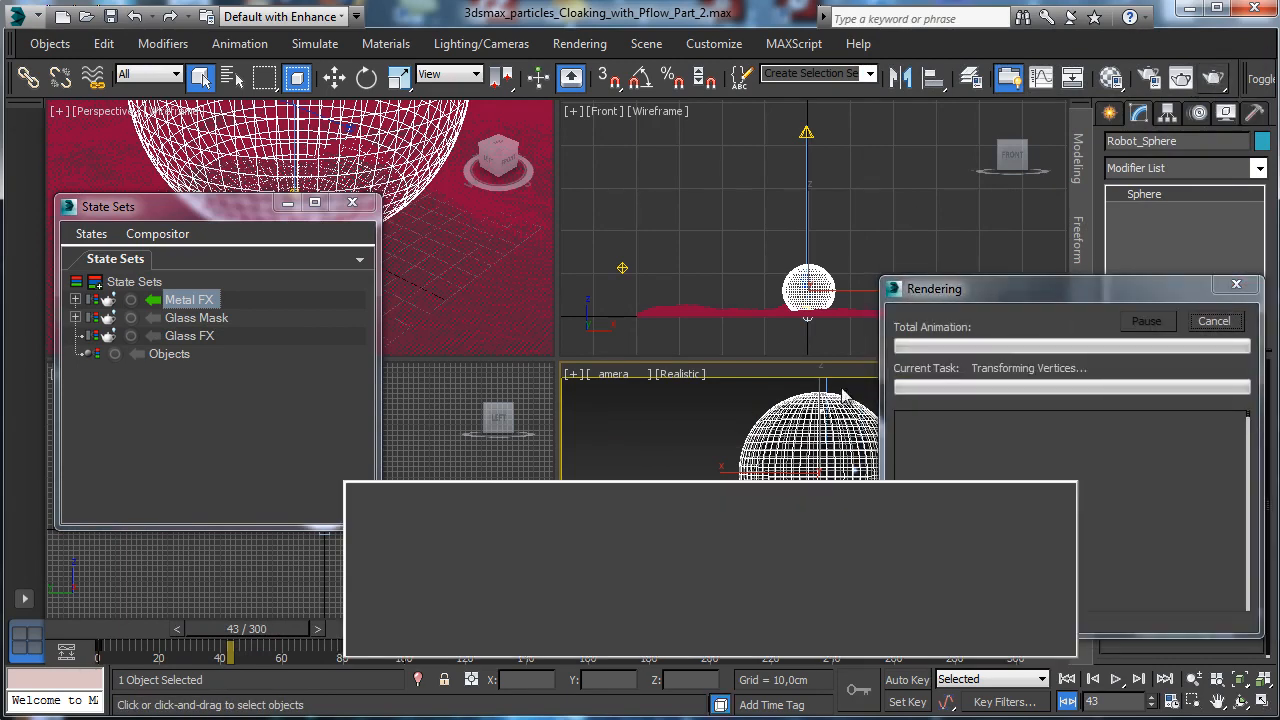
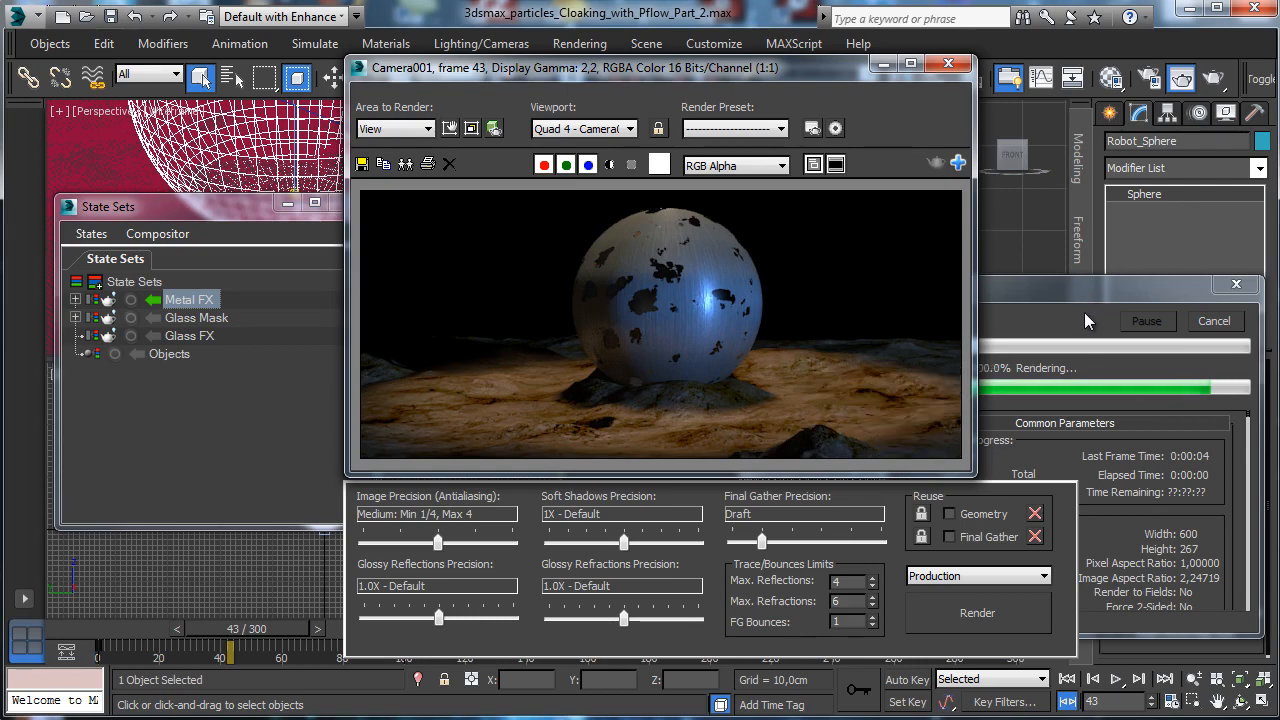
{"action": "left_click", "coordinate": [882, 65]}
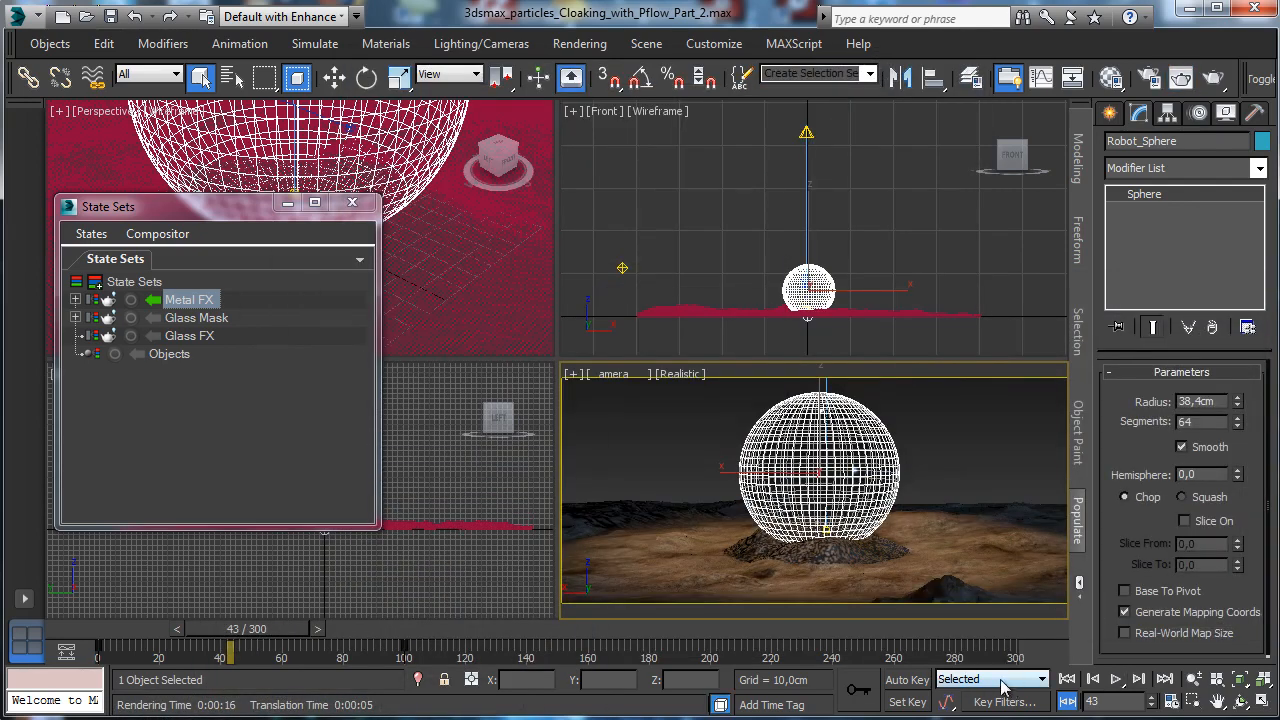
Open the Curve Editor below the viewports and move the State Sets window clear, with Metal FX recording.
{"action": "left_click", "coordinate": [27, 640]}
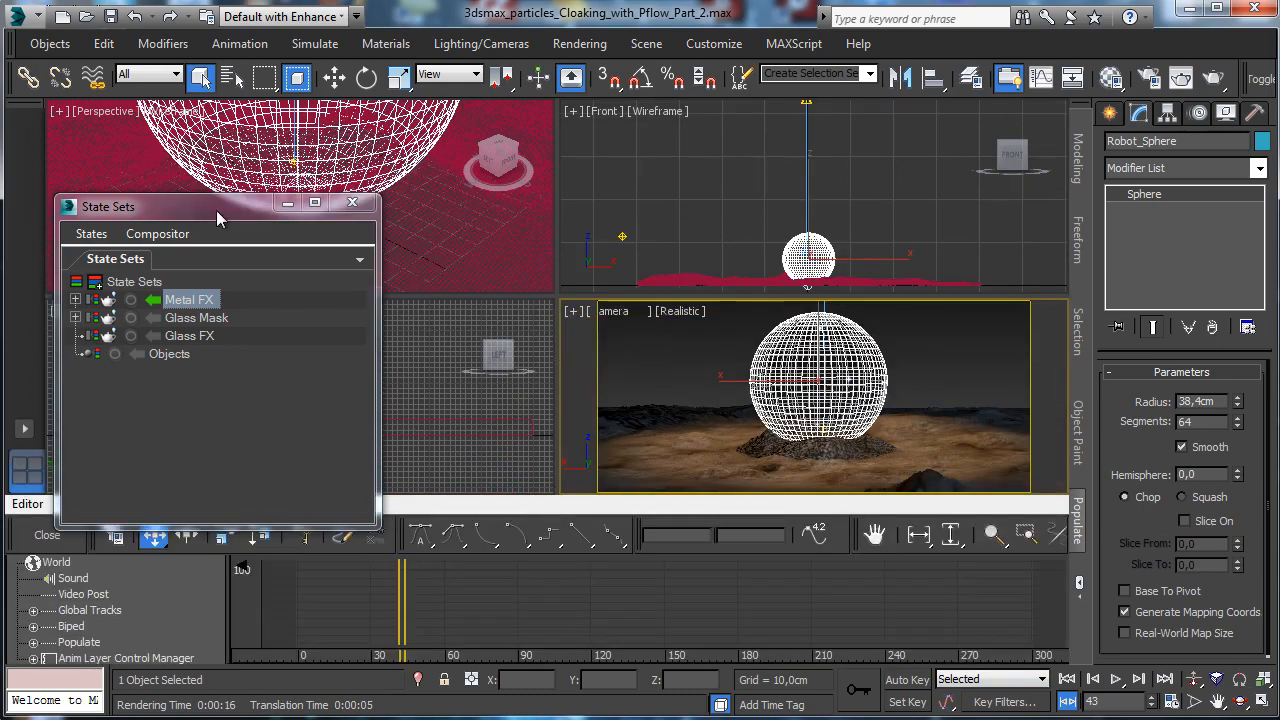
{"action": "left_click_drag", "start_coordinate": [218, 218], "coordinate": [212, 79]}
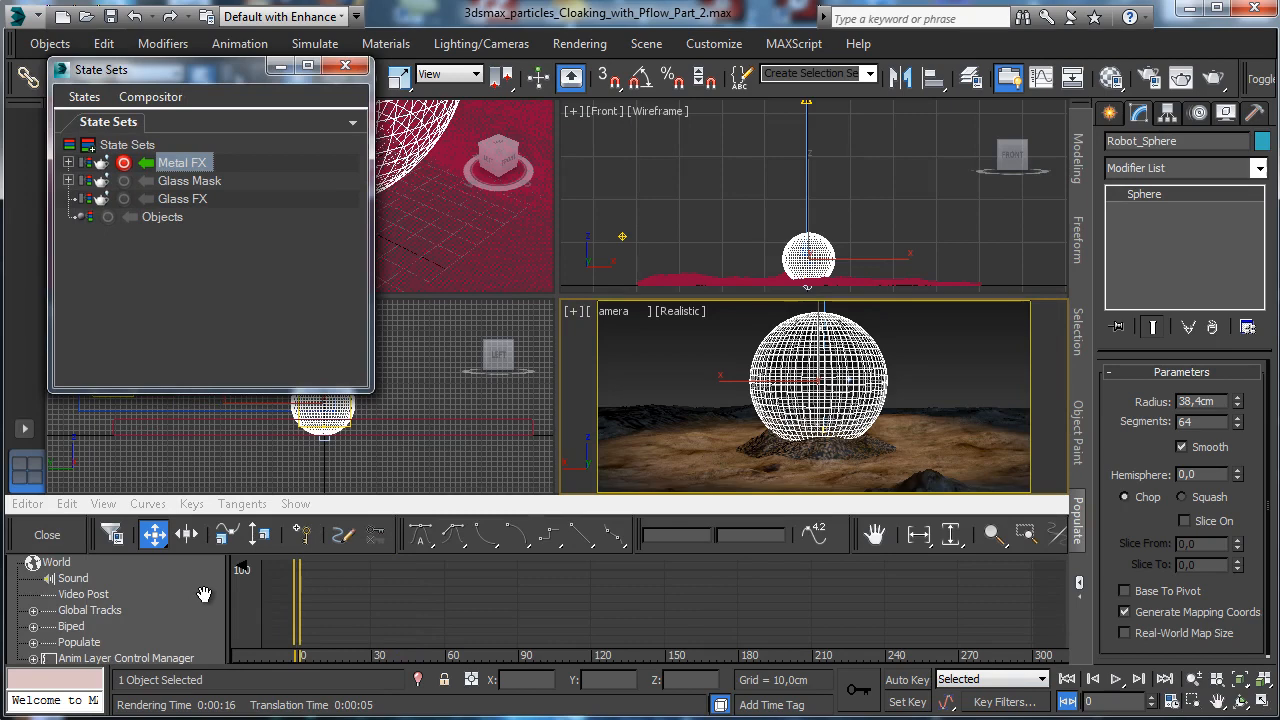
{"action": "left_click_drag", "start_coordinate": [202, 597], "coordinate": [202, 497]}
{"action": "scroll", "coordinate": [160, 600], "scroll_direction": "down", "scroll_amount": 5}
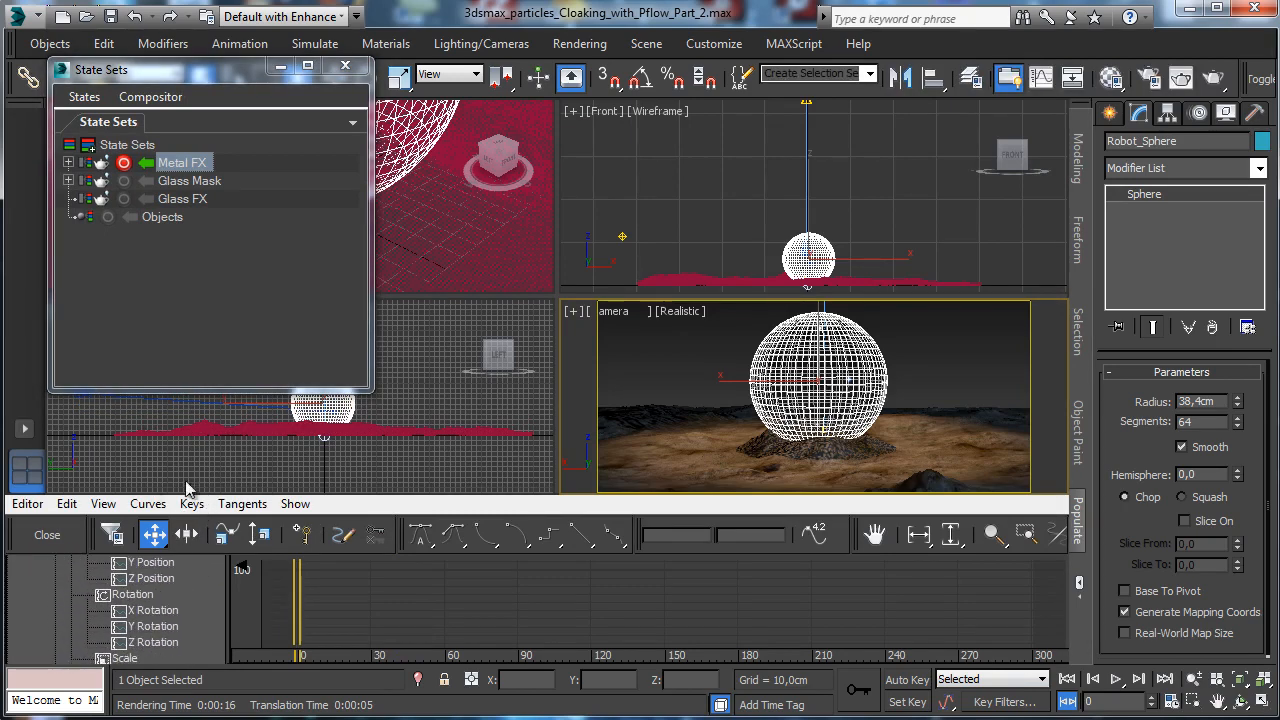
Expand the sphere's Metal sphere material in the track list down to the noise mask's Phase curve.
{"action": "left_click", "coordinate": [66, 610]}
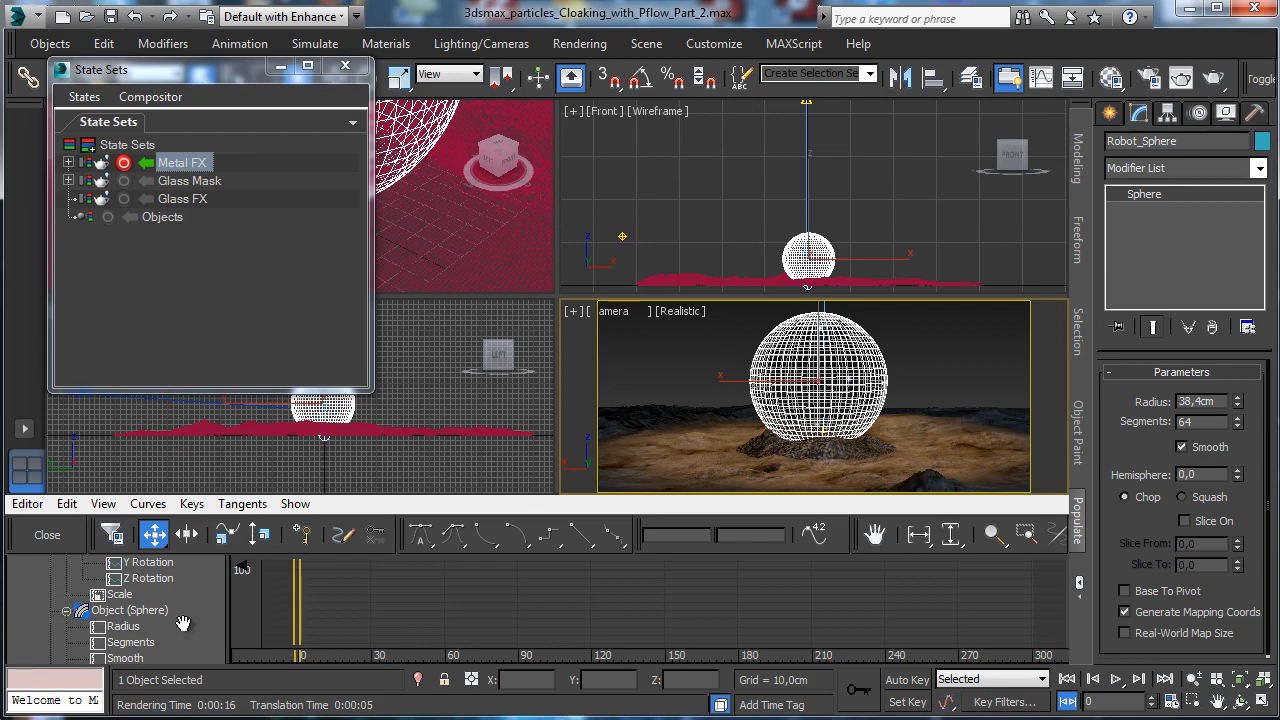
{"action": "left_click", "coordinate": [66, 610]}
{"action": "left_click_drag", "start_coordinate": [196, 627], "coordinate": [184, 574]}
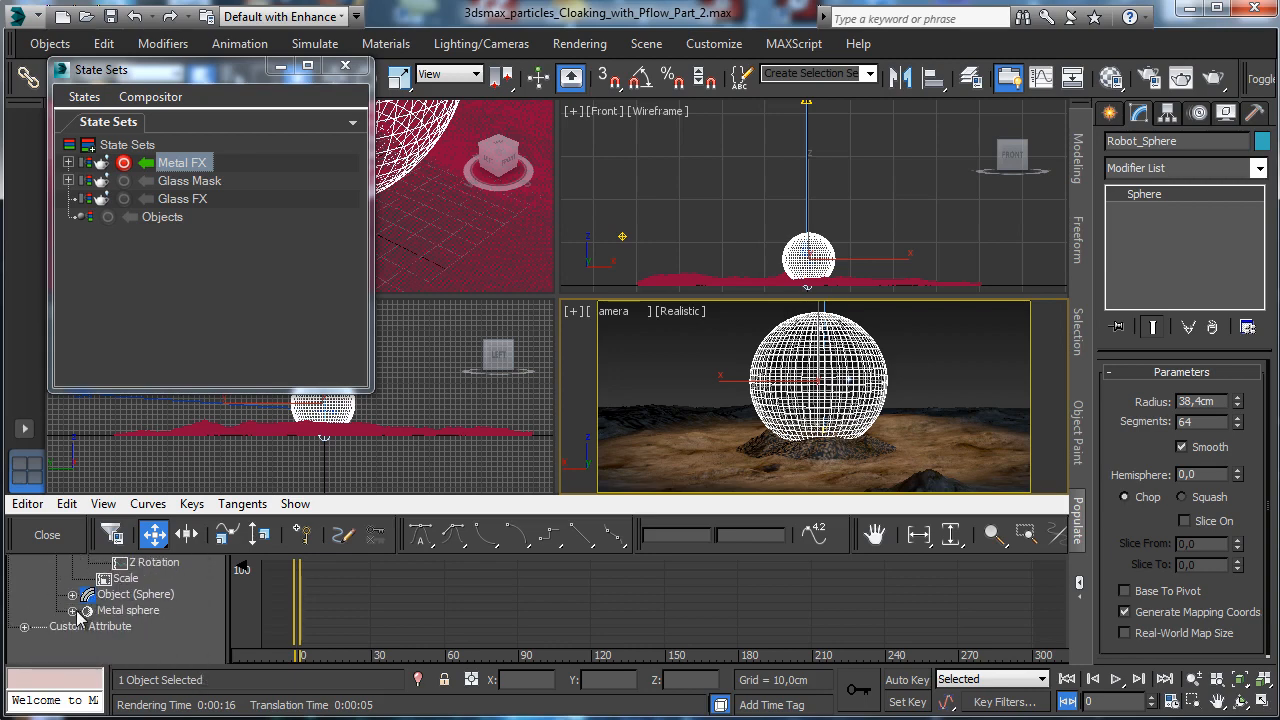
{"action": "left_click", "coordinate": [72, 610]}
{"action": "left_click_drag", "start_coordinate": [202, 625], "coordinate": [178, 543]}
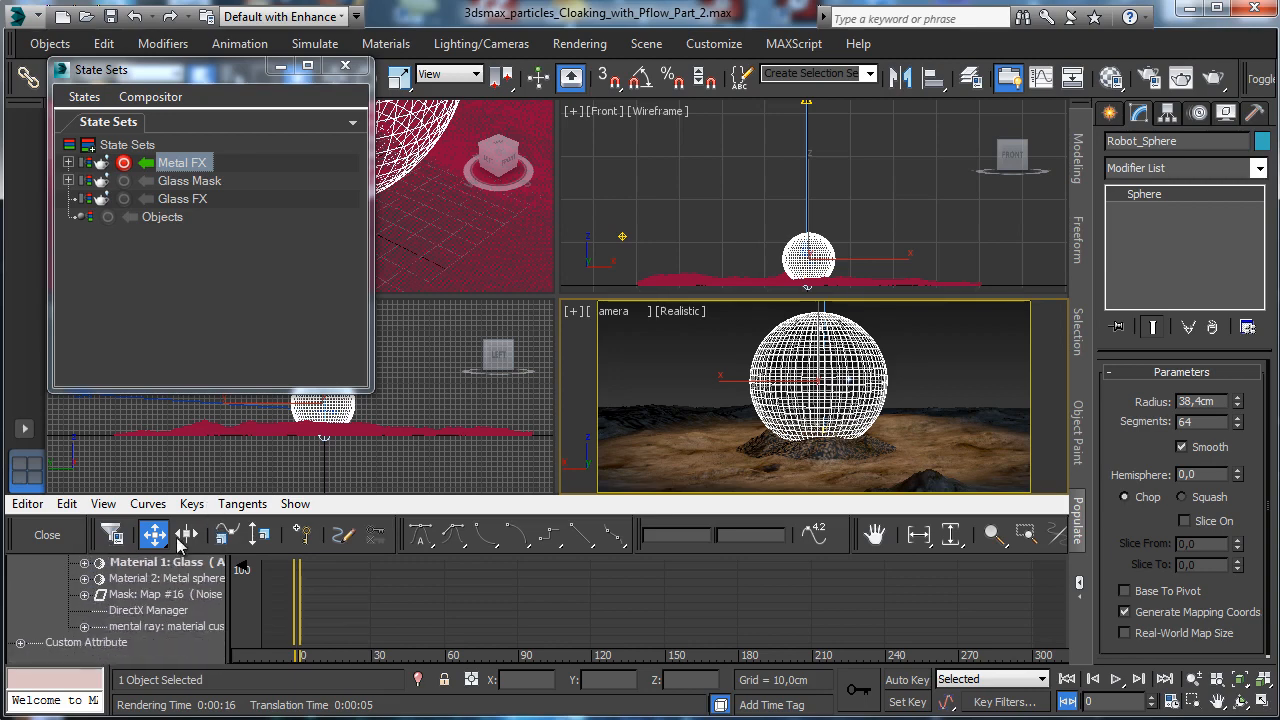
{"action": "left_click", "coordinate": [84, 594]}
{"action": "left_click_drag", "start_coordinate": [215, 622], "coordinate": [178, 588]}
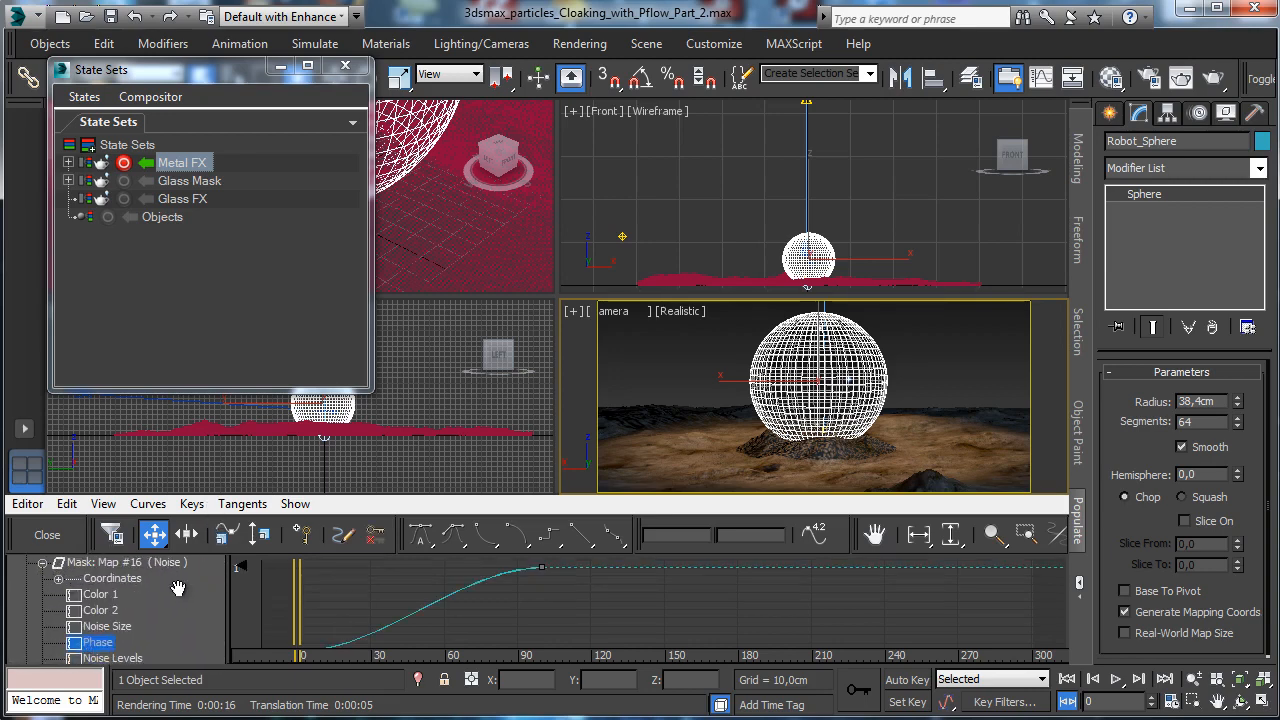
Give the keys of the noise mask's Phase curve linear tangents.
{"action": "left_click_drag", "start_coordinate": [370, 655], "coordinate": [347, 609]}
{"action": "left_click_drag", "start_coordinate": [318, 668], "coordinate": [320, 668]}
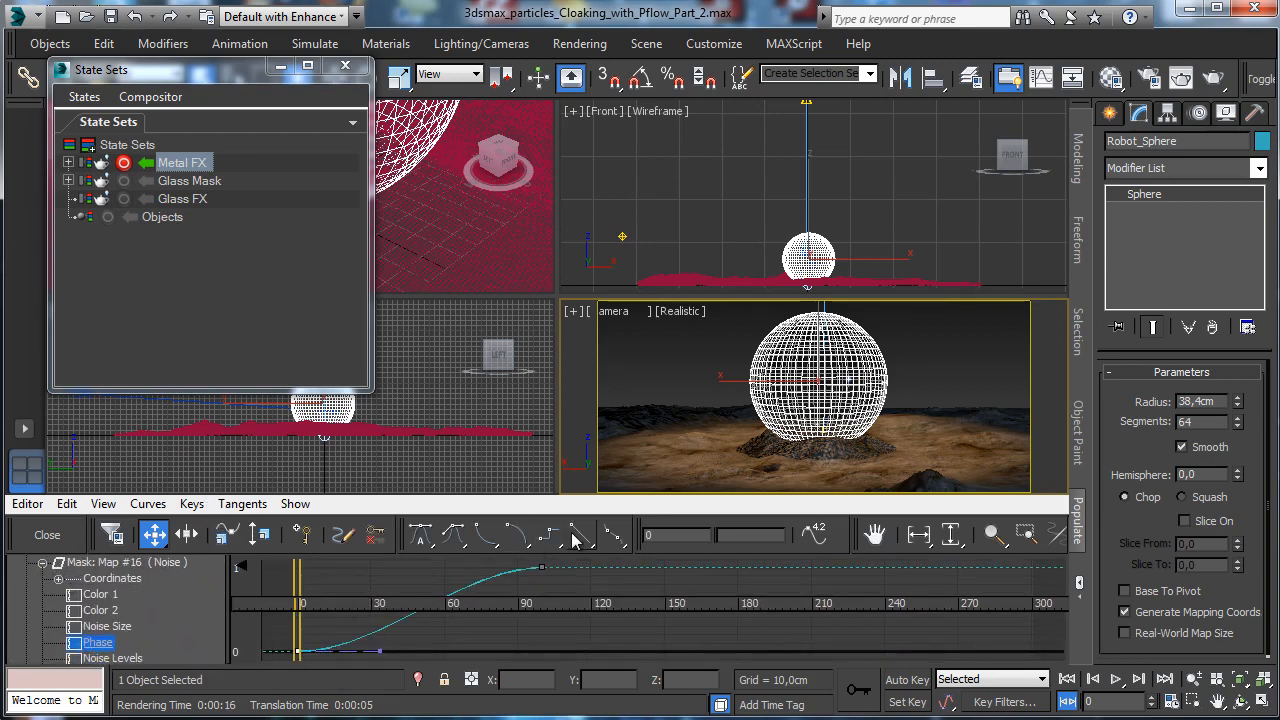
{"action": "left_click", "coordinate": [582, 537]}
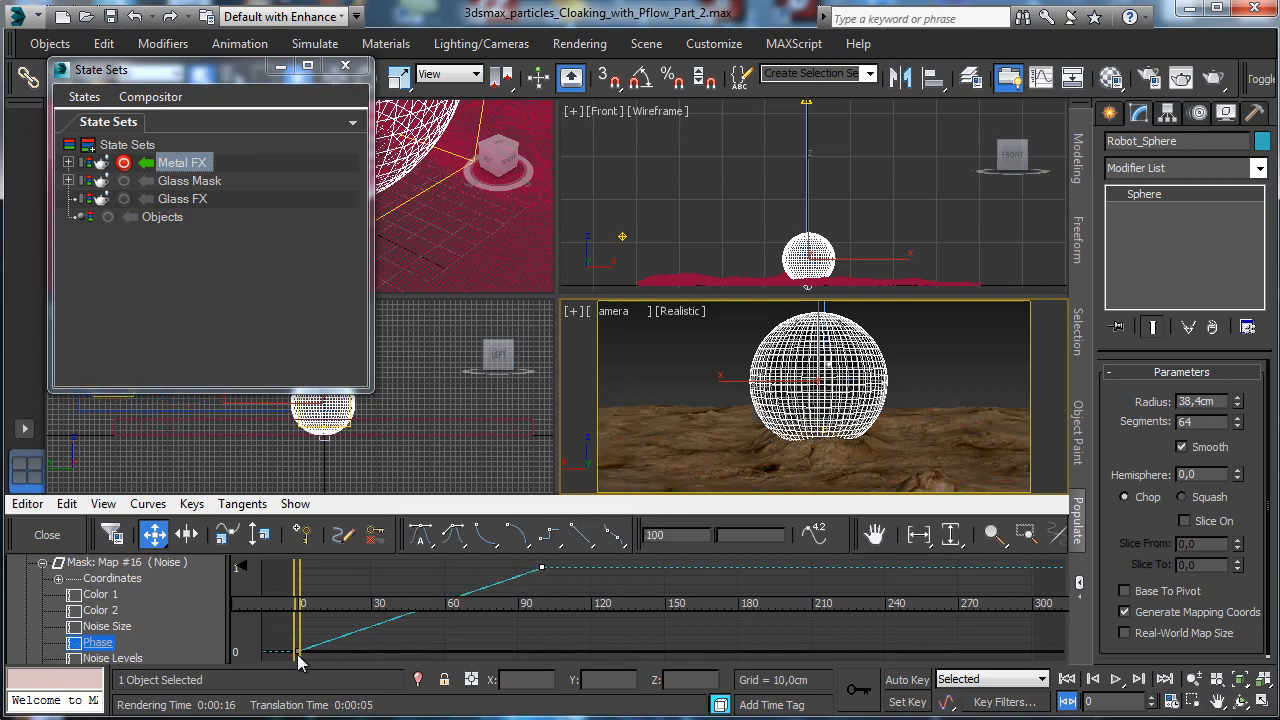
Give the High Threshold curve's keys adjustable tangents and pull both handles down for a slow start and faster finish.
{"action": "left_click_drag", "start_coordinate": [187, 636], "coordinate": [191, 589]}
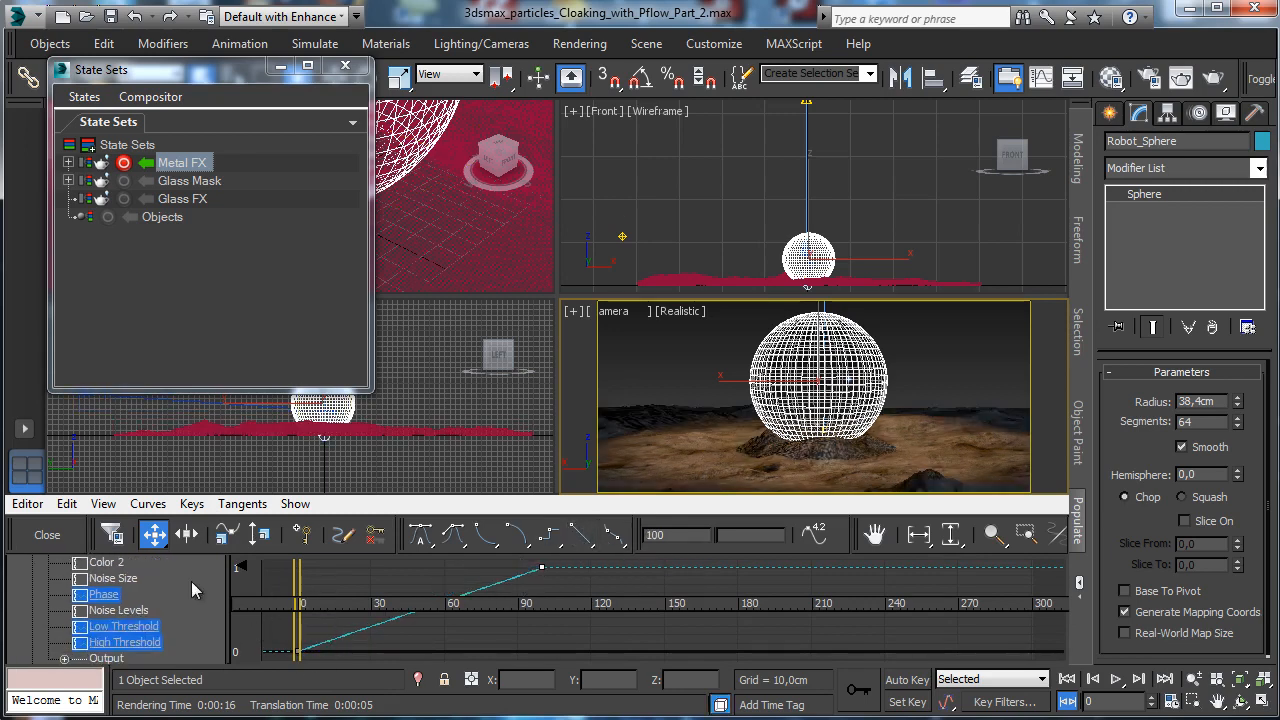
{"action": "left_click", "coordinate": [142, 627]}
{"action": "left_click", "coordinate": [138, 643]}
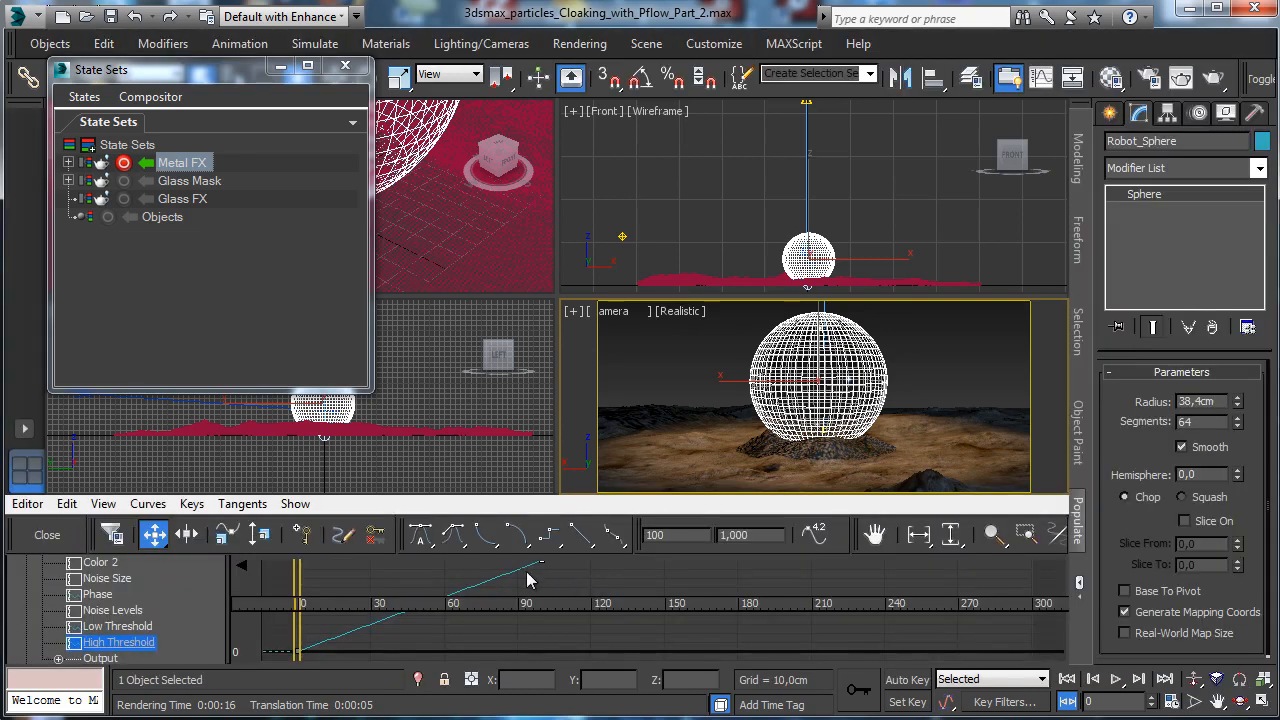
{"action": "left_click", "coordinate": [453, 539]}
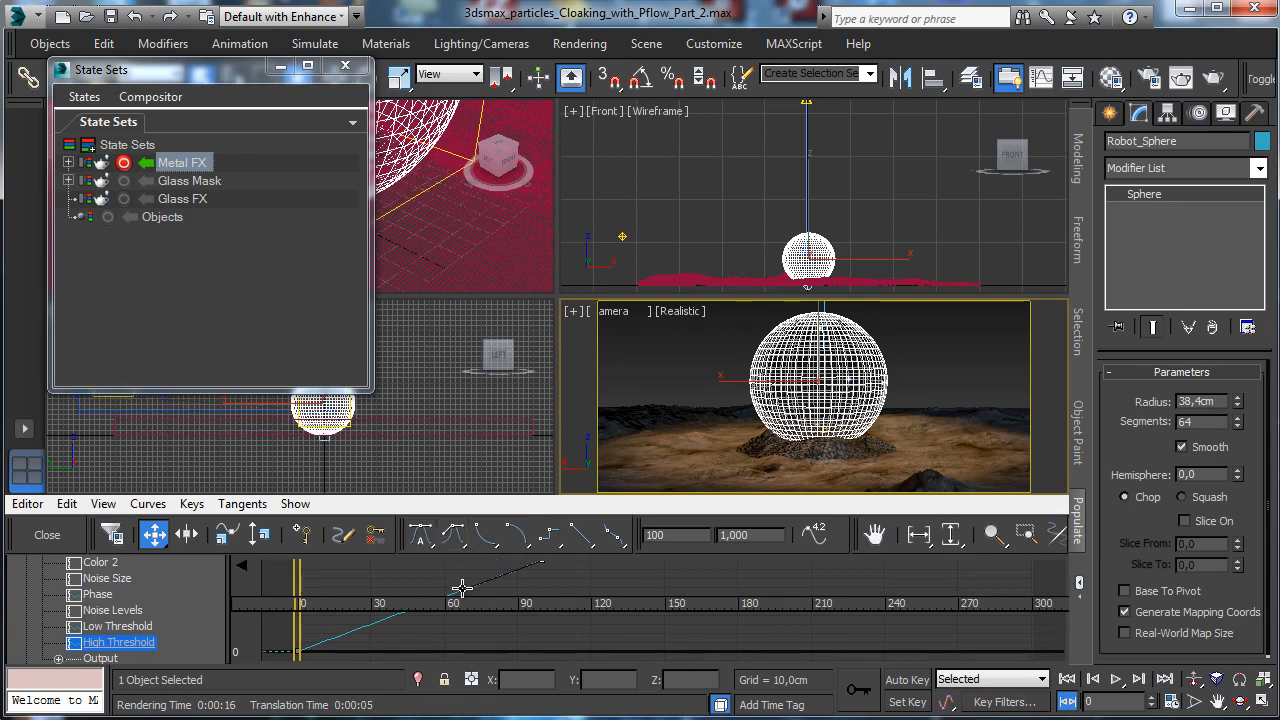
{"action": "mouse_move", "coordinate": [460, 586]}
{"action": "left_mouse_down"}
{"action": "mouse_move", "coordinate": [460, 572]}
{"action": "mouse_move", "coordinate": [470, 608]}
{"action": "left_mouse_up"}
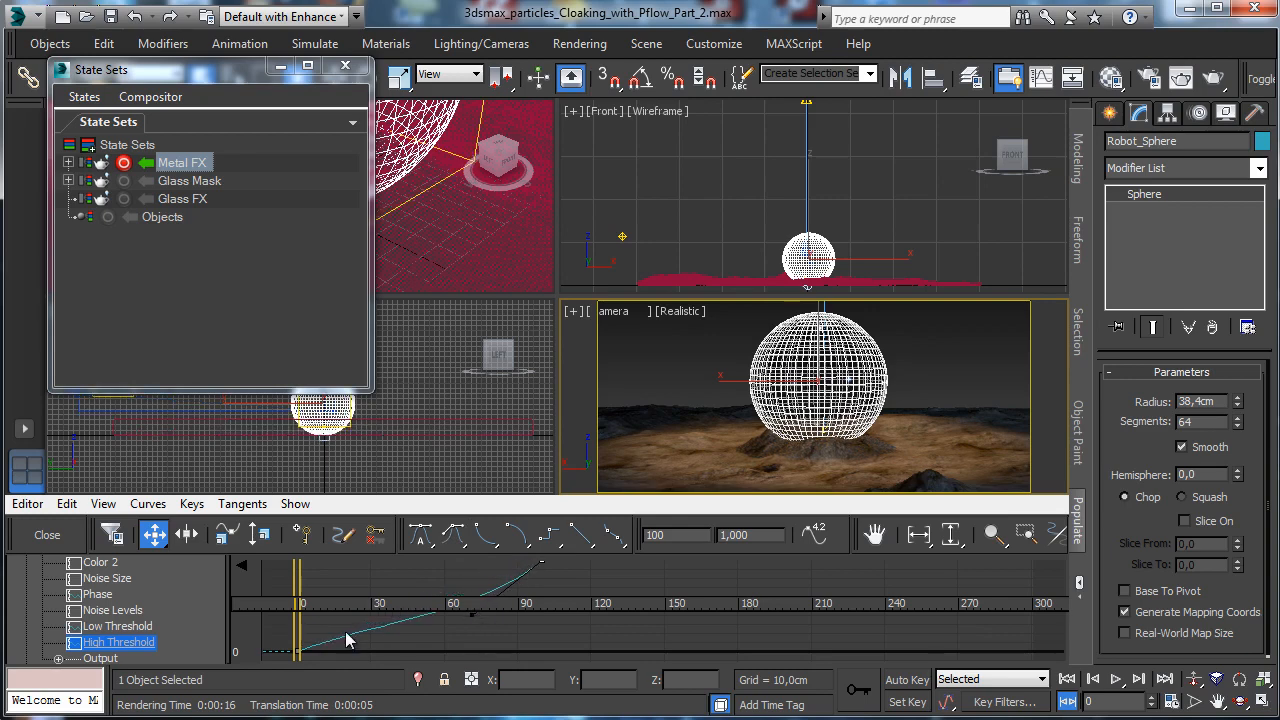
{"action": "left_click_drag", "start_coordinate": [330, 629], "coordinate": [271, 671]}
{"action": "left_click", "coordinate": [451, 540]}
{"action": "left_click_drag", "start_coordinate": [373, 623], "coordinate": [371, 647]}
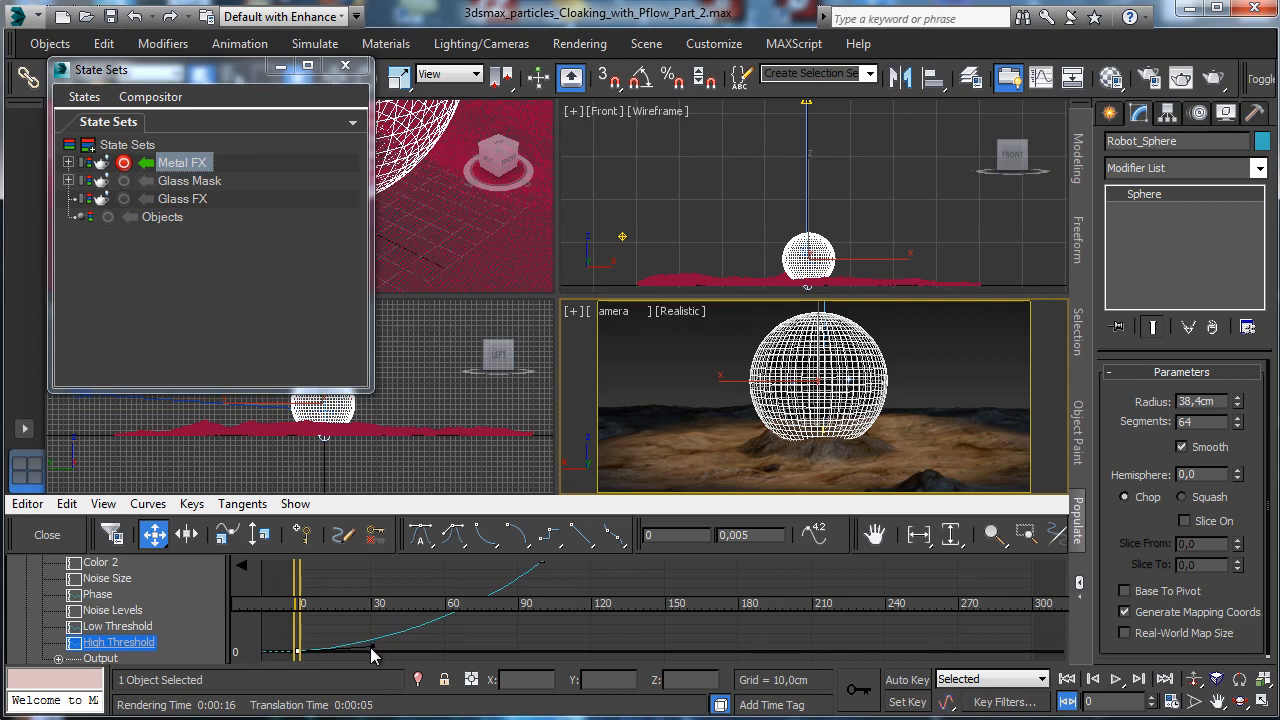
Shape the Low Threshold curve with adjustable tangents, lowering both handles so it starts slowly and speeds up.
{"action": "left_click", "coordinate": [117, 626]}
{"action": "left_click_drag", "start_coordinate": [528, 574], "coordinate": [569, 543]}
{"action": "left_click", "coordinate": [456, 536]}
{"action": "left_click_drag", "start_coordinate": [463, 591], "coordinate": [463, 602]}
{"action": "left_click_drag", "start_coordinate": [327, 657], "coordinate": [273, 637]}
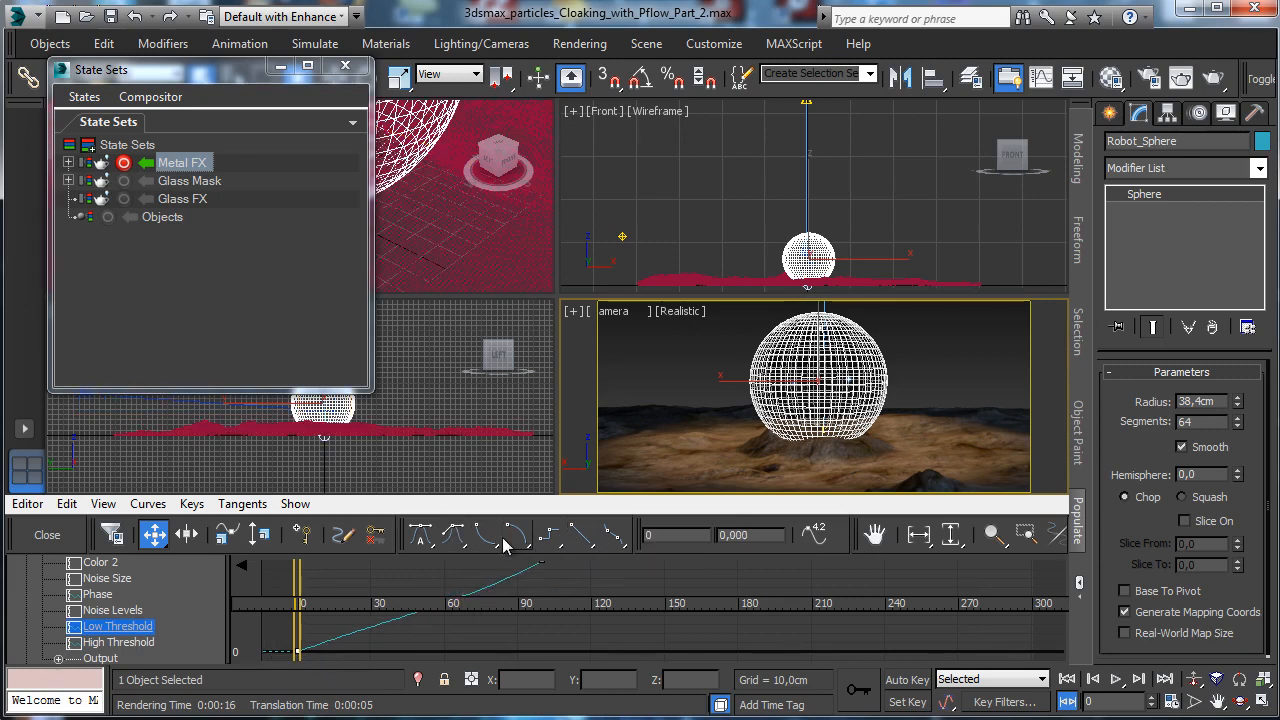
{"action": "left_click", "coordinate": [453, 537]}
{"action": "left_click_drag", "start_coordinate": [378, 623], "coordinate": [381, 656]}
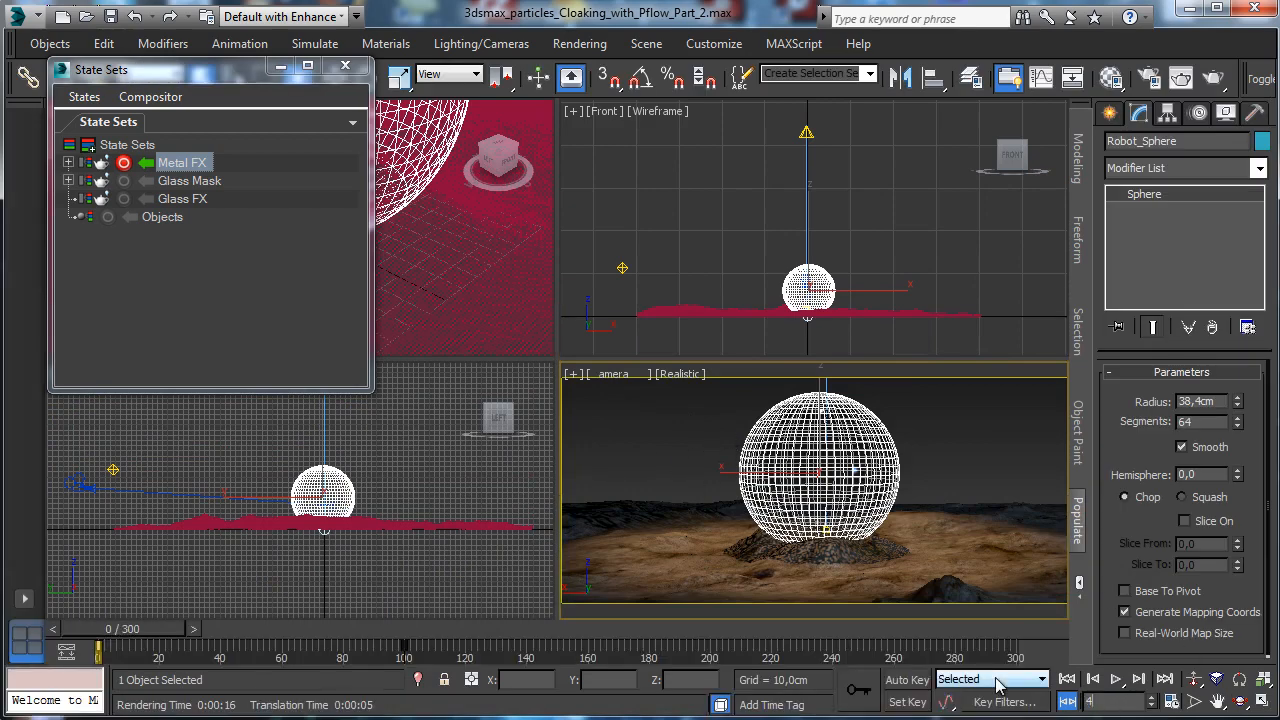
Go to frame 43 and render the camera view again to check the reshaped noise animation.
{"action": "type", "text": "3"}
{"action": "key", "text": "Return"}
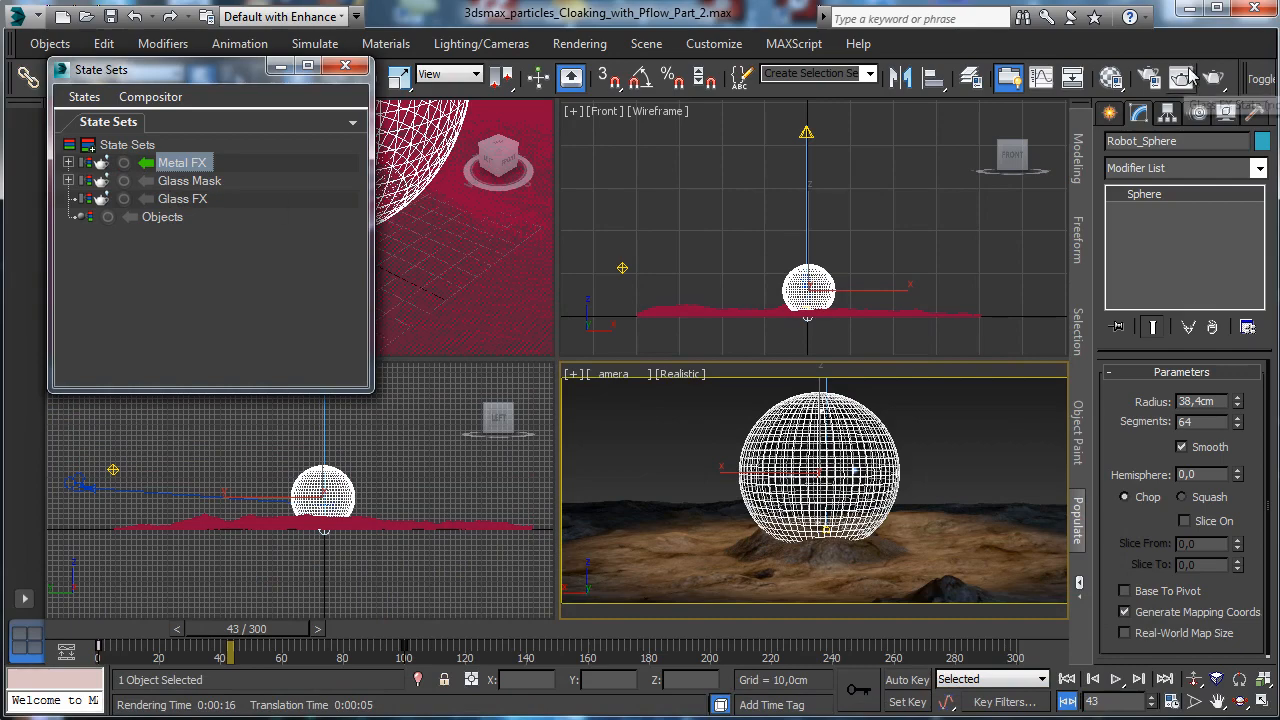
{"action": "left_click", "coordinate": [1213, 79]}
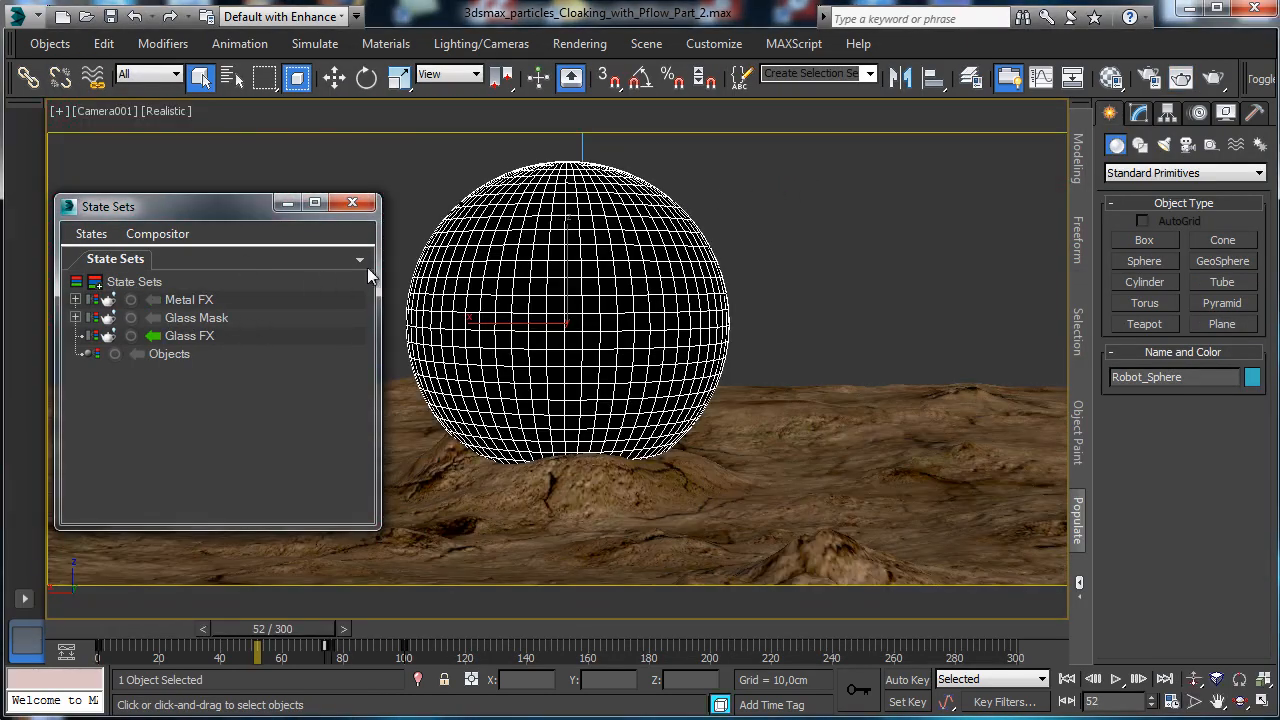
Make Metal FX the current state set.
{"action": "left_click", "coordinate": [166, 299]}
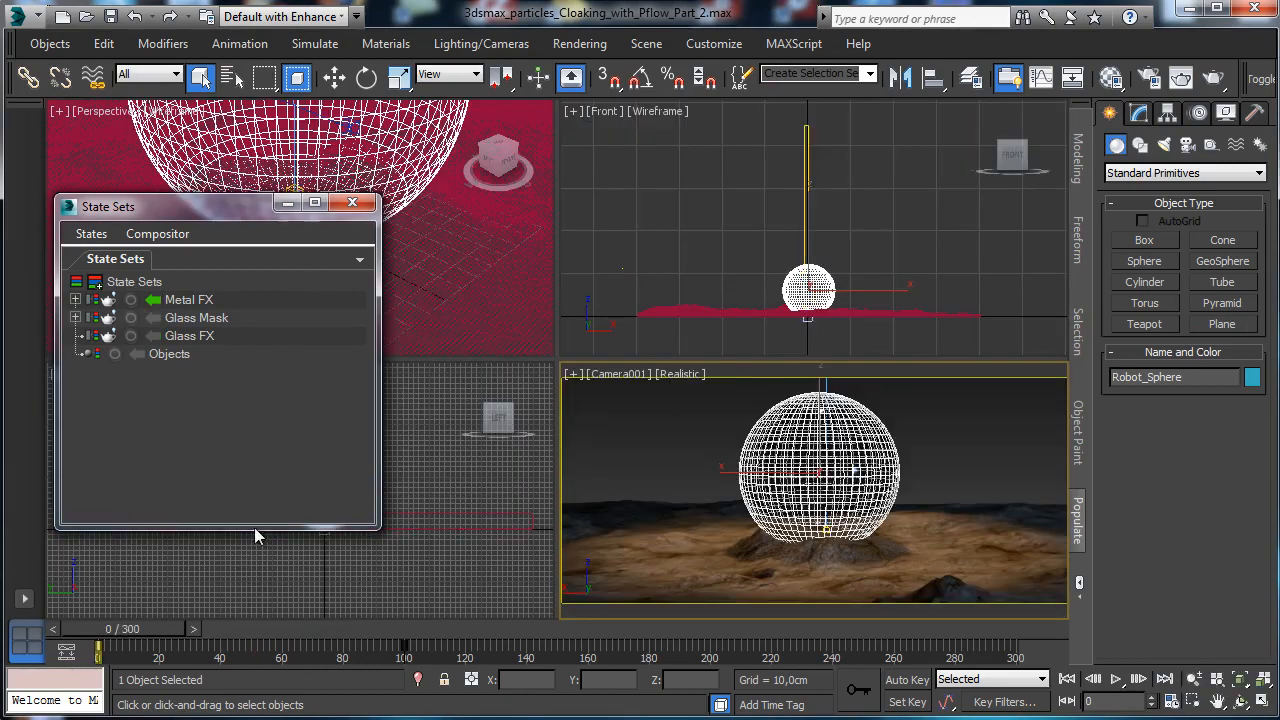
Examine the animation curves of the Noise mask on the Metal sphere blend material in the Curve Editor.
{"action": "left_click", "coordinate": [66, 651]}
{"action": "left_click_drag", "start_coordinate": [222, 210], "coordinate": [242, 107]}
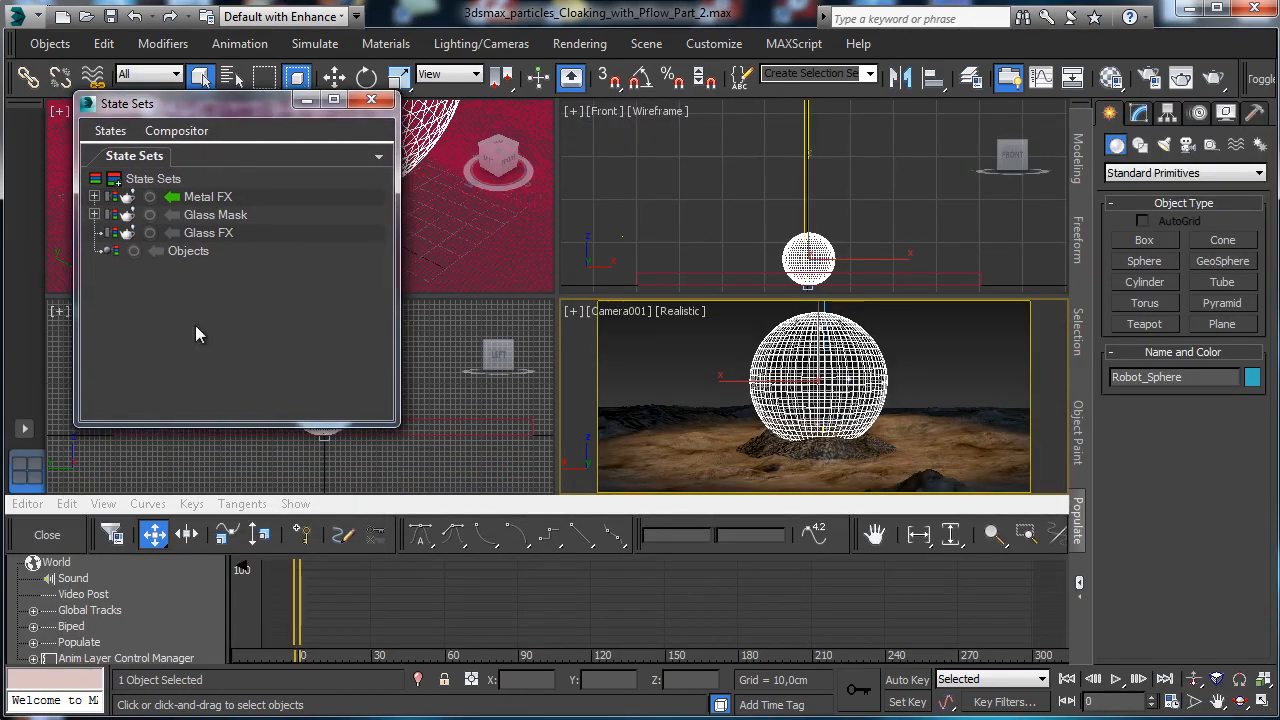
{"action": "scroll", "coordinate": [177, 595], "scroll_direction": "down", "scroll_amount": 8}
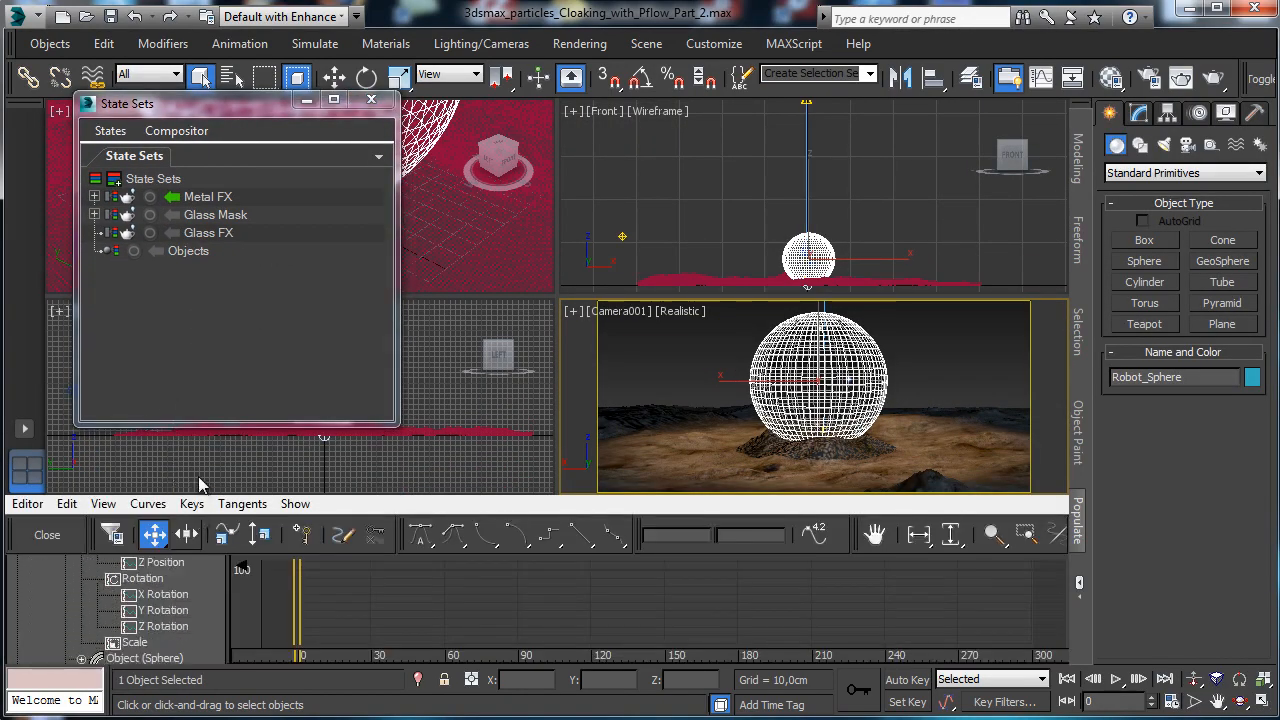
{"action": "scroll", "coordinate": [178, 600], "scroll_direction": "down", "scroll_amount": 3}
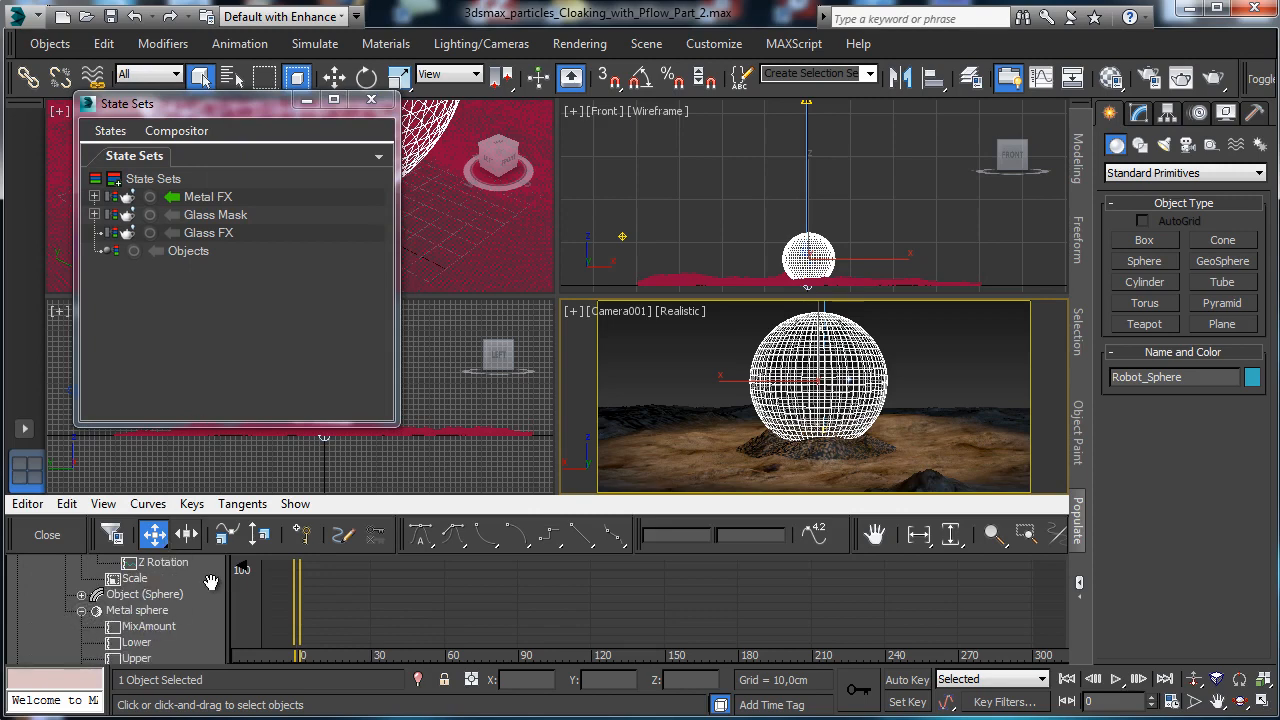
{"action": "scroll", "coordinate": [213, 578], "scroll_direction": "down", "scroll_amount": 3}
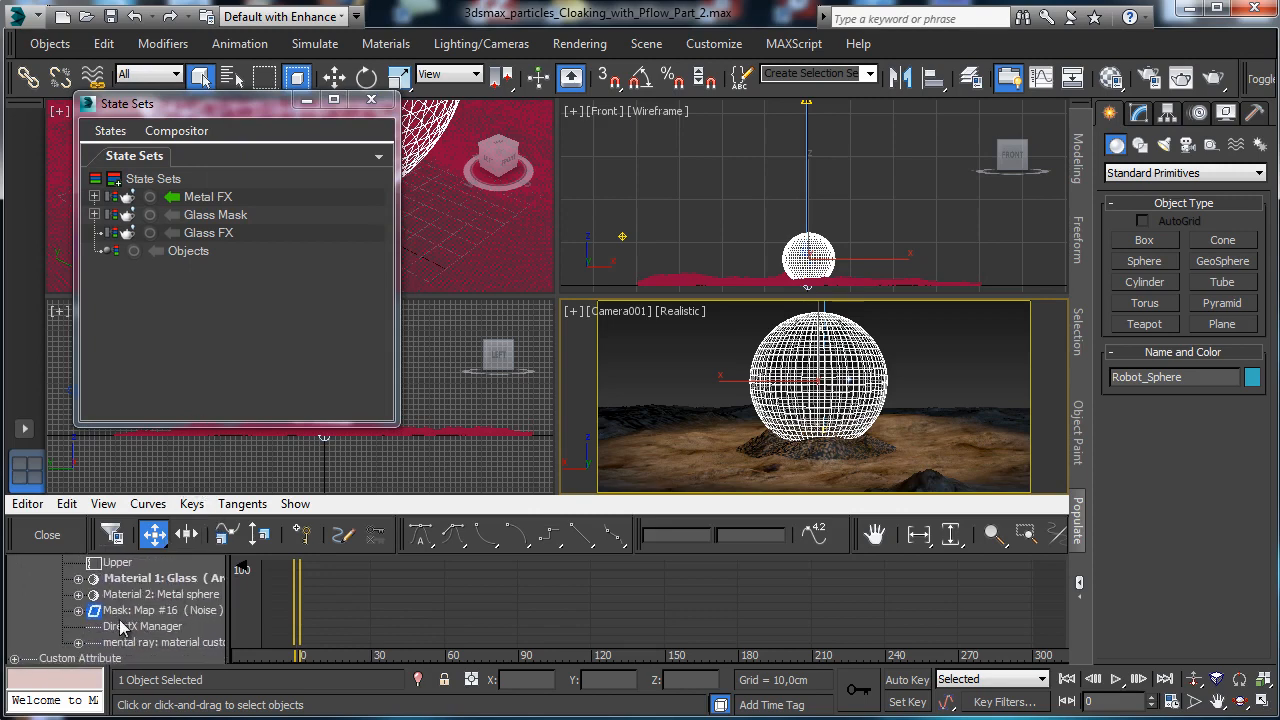
{"action": "left_click", "coordinate": [78, 610]}
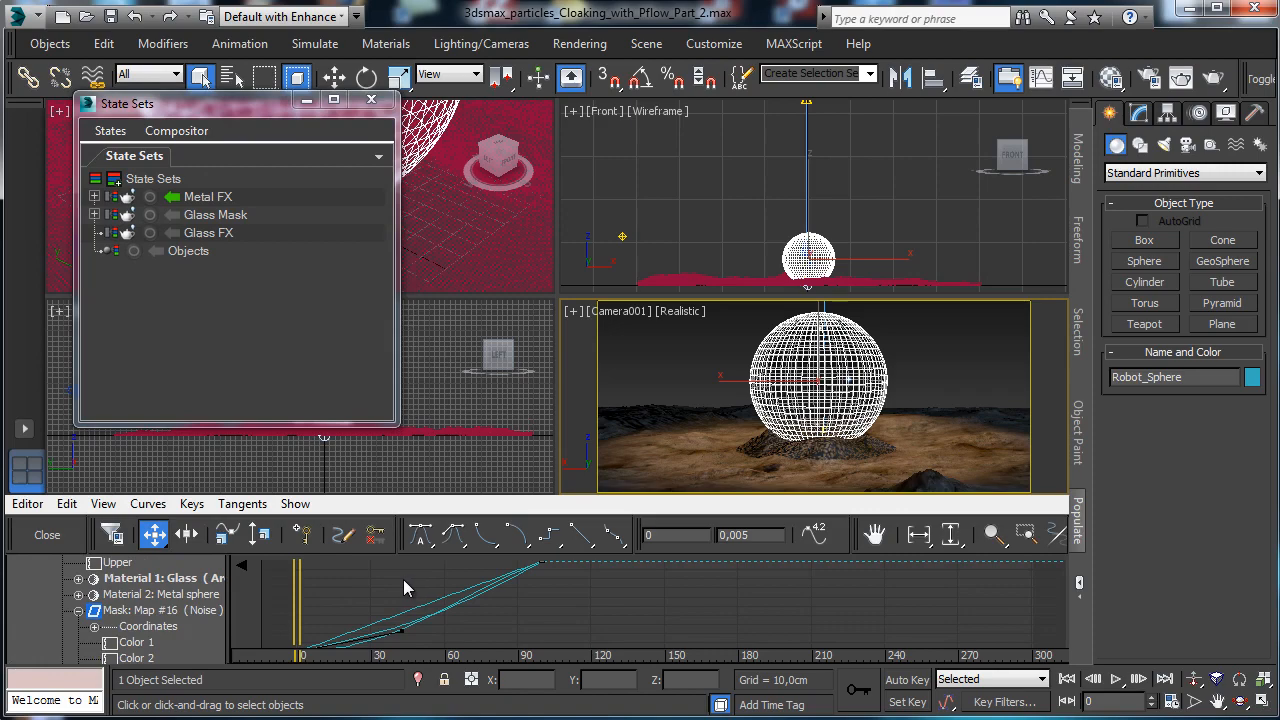
{"action": "left_click", "coordinate": [50, 536]}
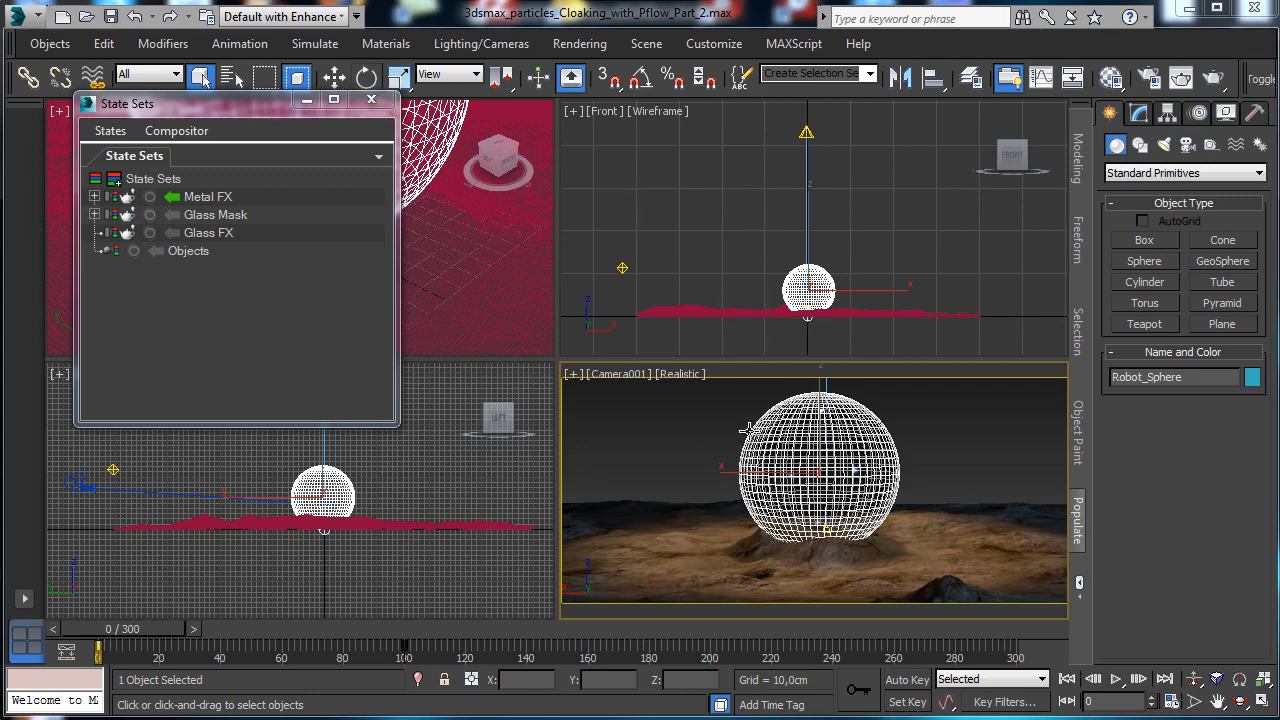
Make Glass FX the current state set and close the State Sets window.
{"action": "left_click", "coordinate": [371, 99]}
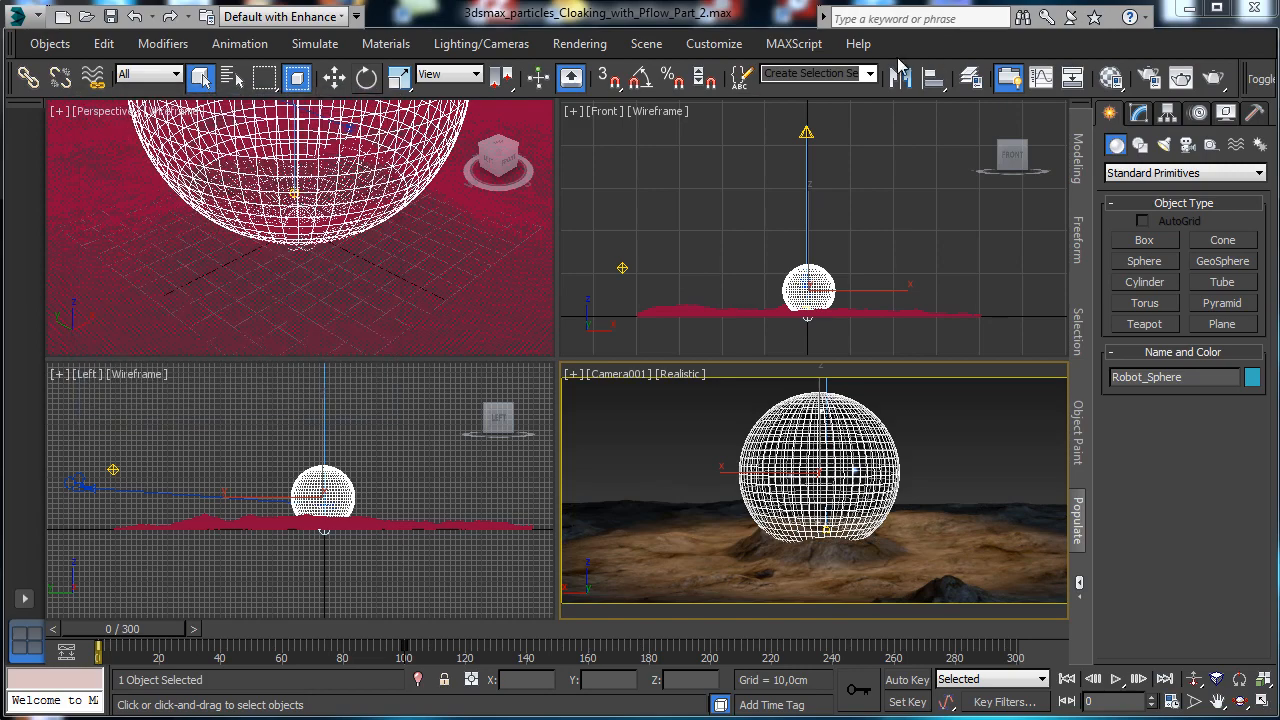
{"action": "left_click", "coordinate": [580, 43]}
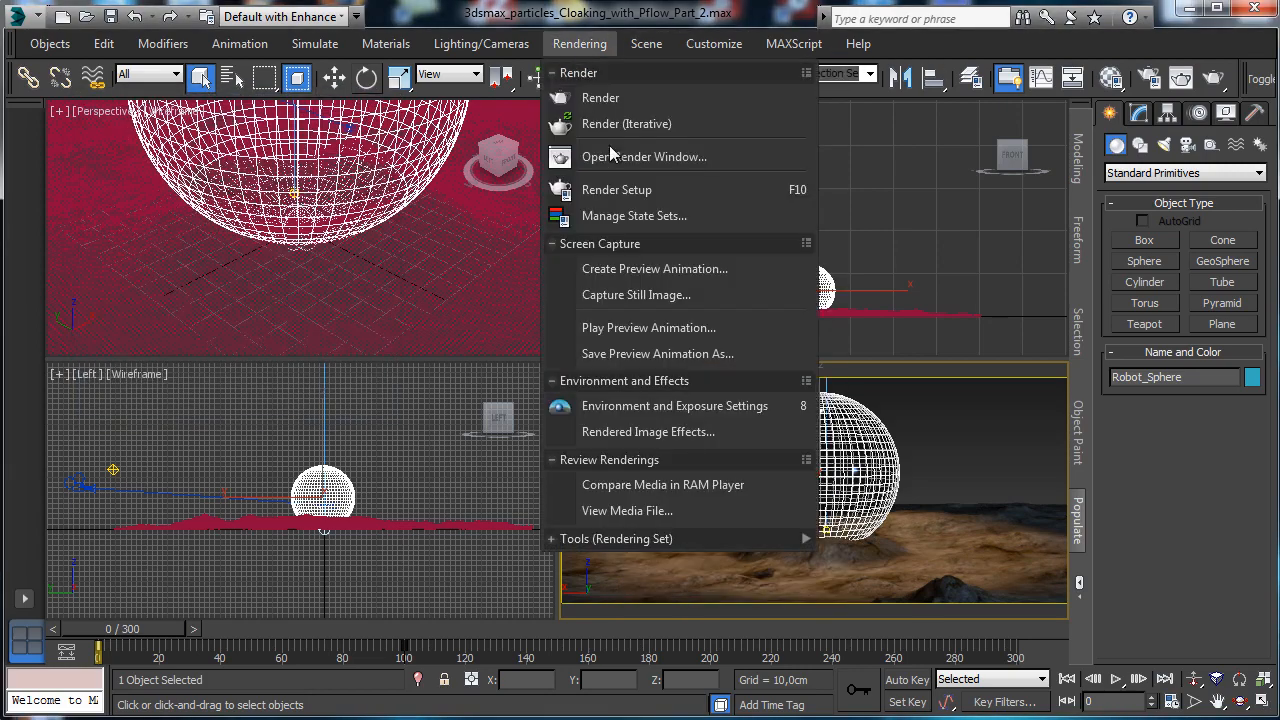
{"action": "left_click", "coordinate": [640, 218]}
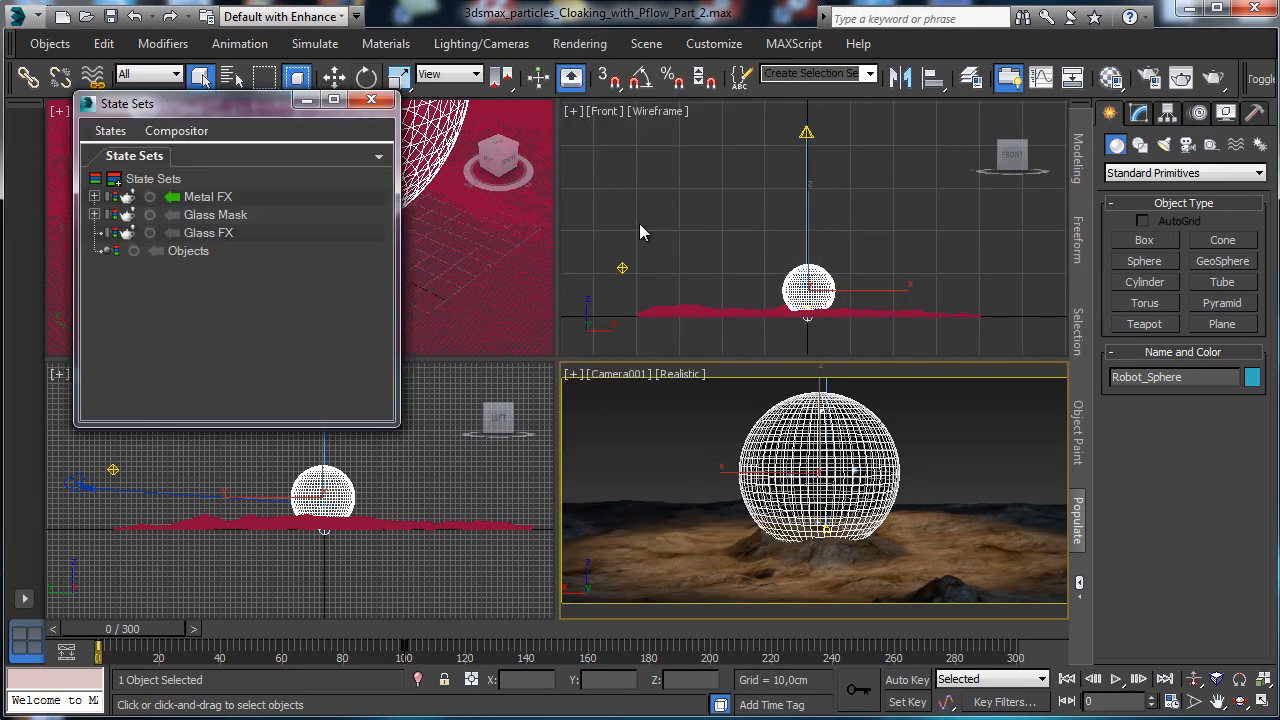
{"action": "left_click", "coordinate": [172, 232]}
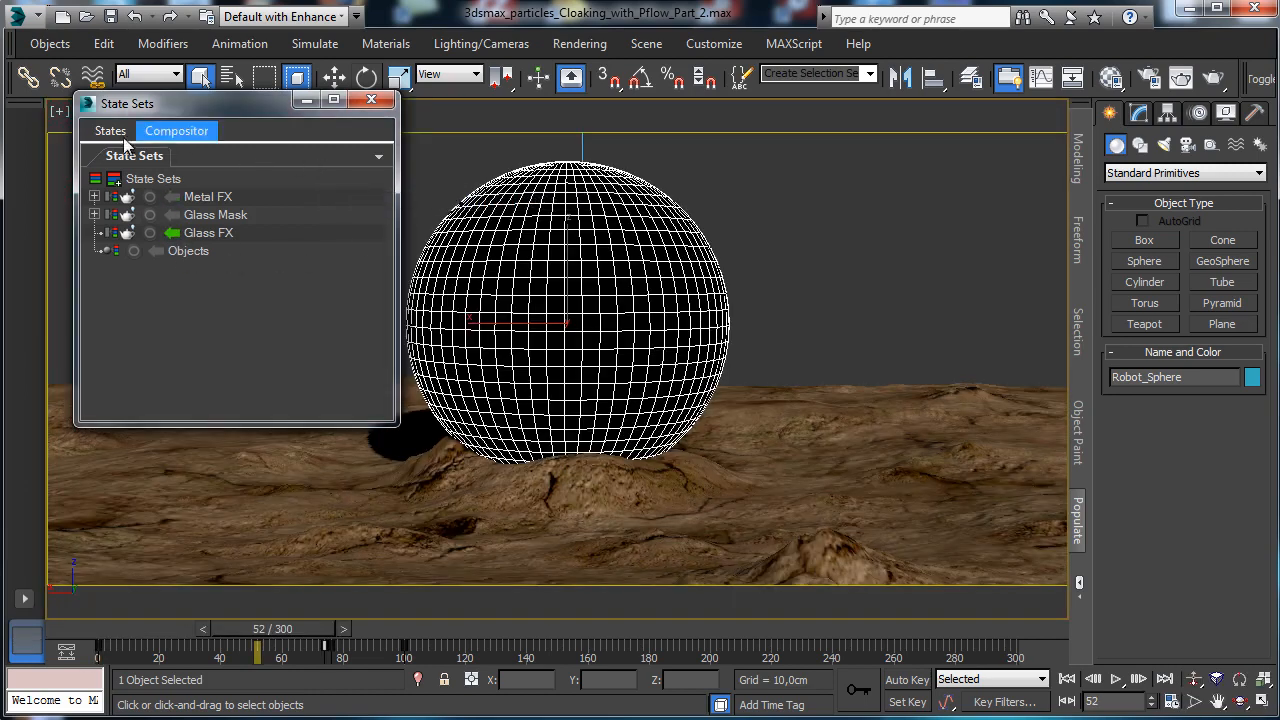
{"action": "left_click", "coordinate": [371, 101]}
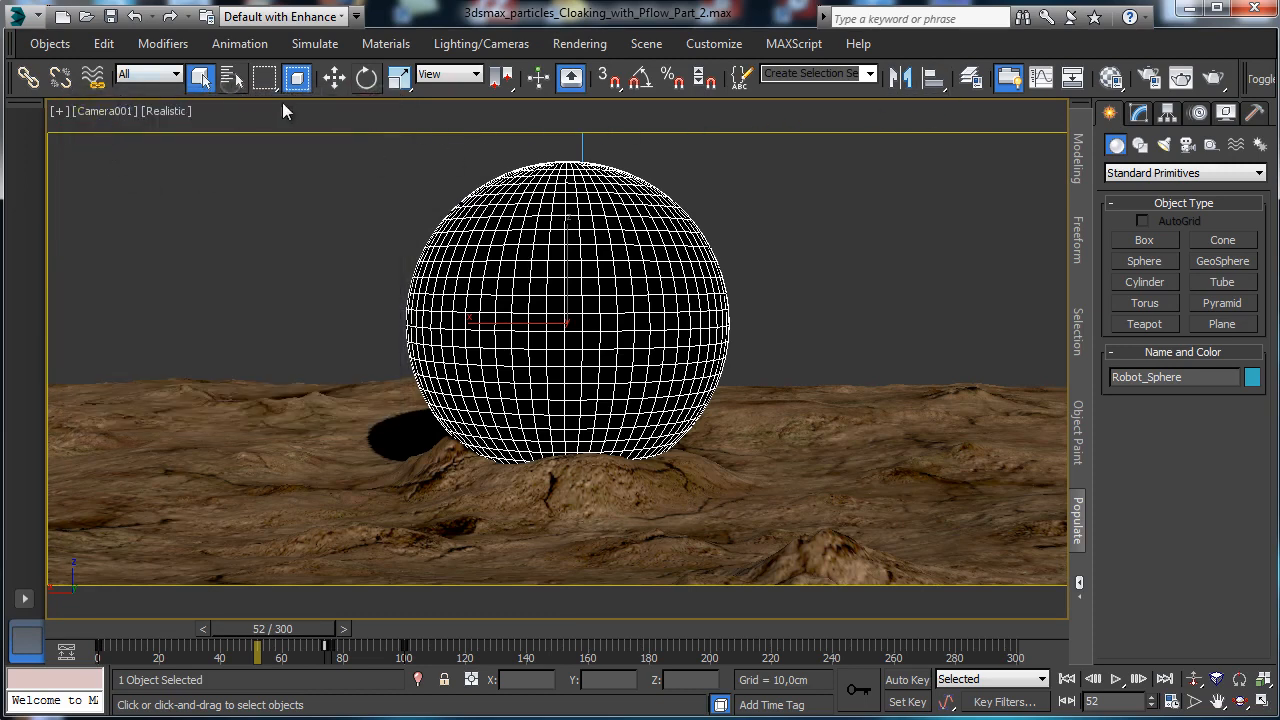
Enable particle emission on PF Source 001 and scrub the timeline to preview the particles, returning to frame 0.
{"action": "key", "text": "h"}
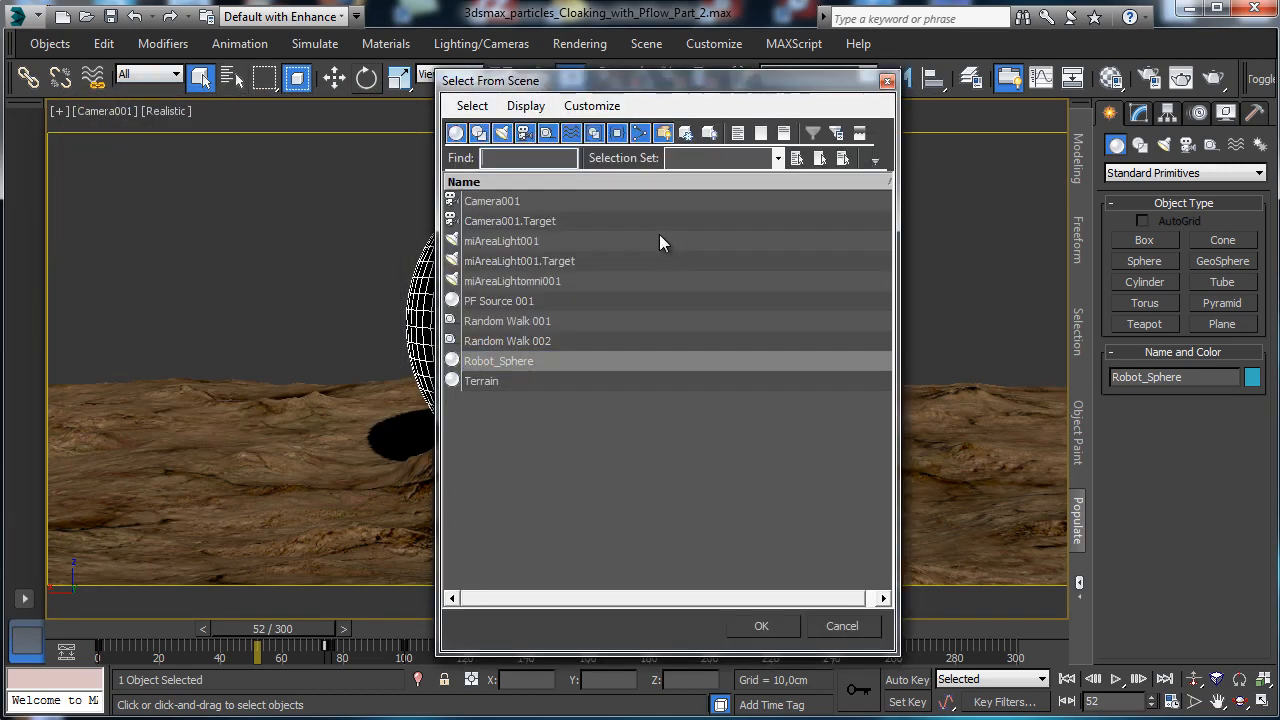
{"action": "double_click", "coordinate": [505, 301]}
{"action": "left_click", "coordinate": [1138, 113]}
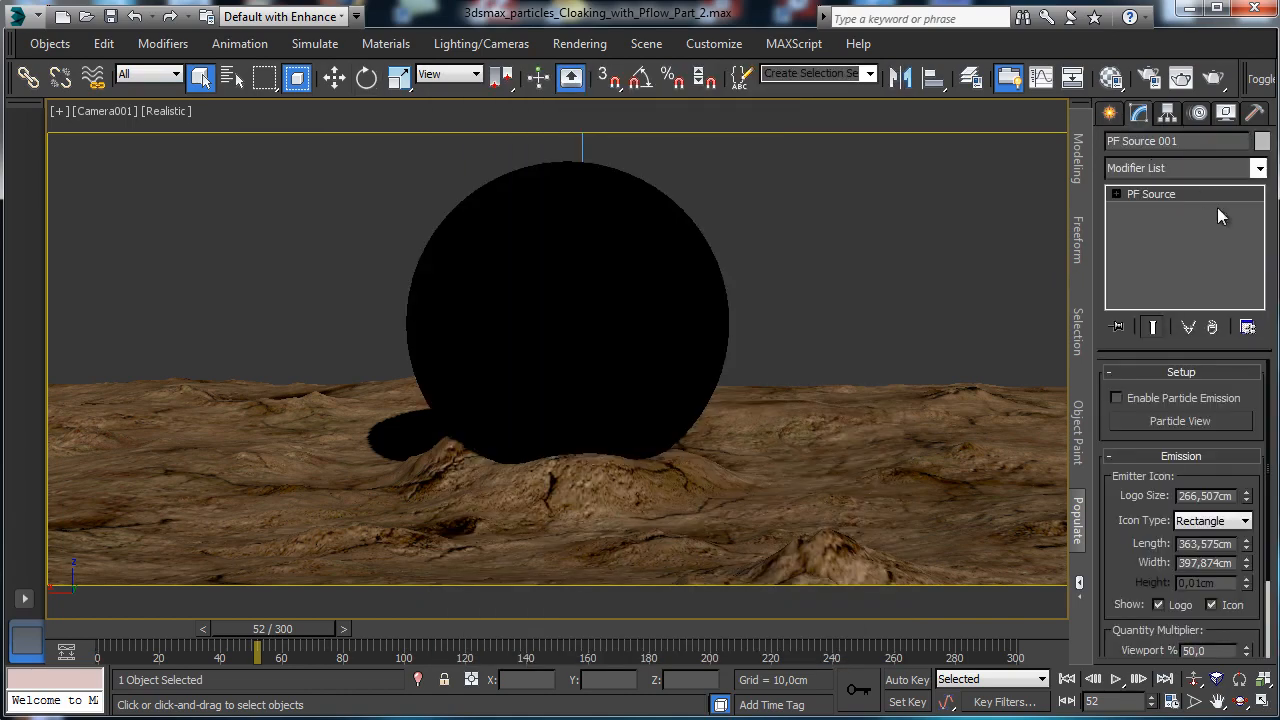
{"action": "left_click", "coordinate": [1116, 398]}
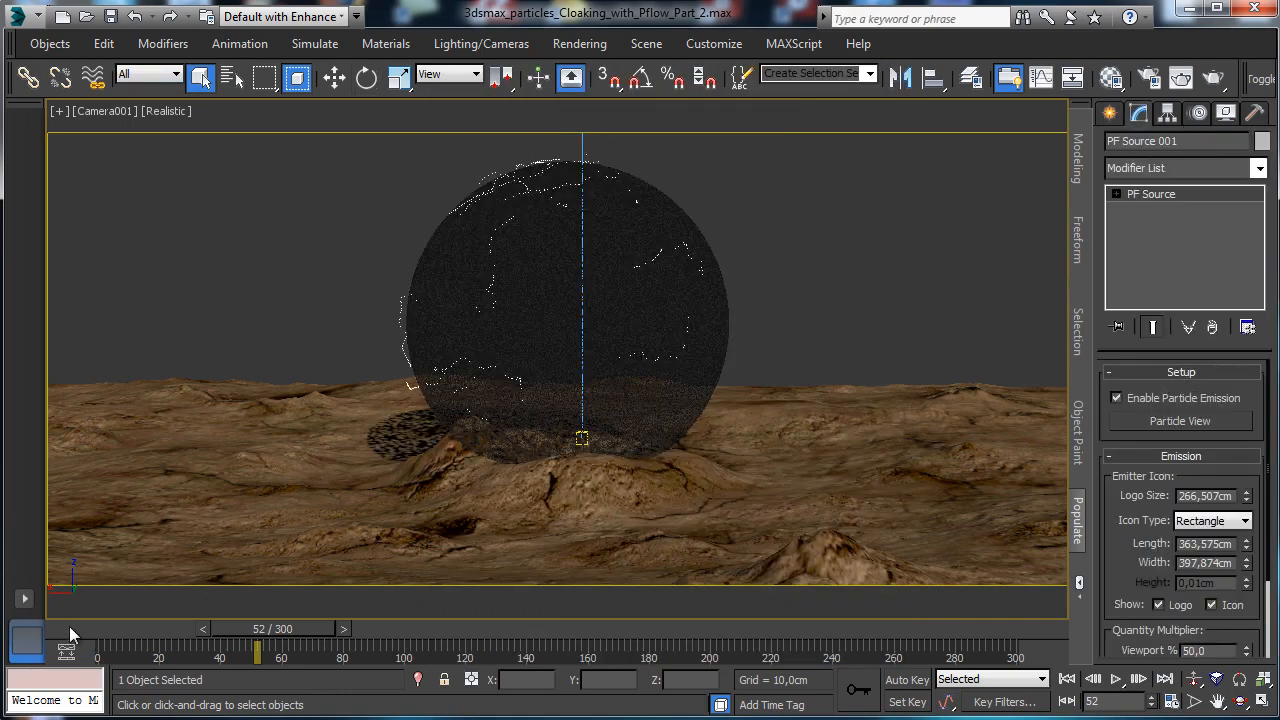
{"action": "left_click_drag", "start_coordinate": [60, 630], "coordinate": [985, 518]}
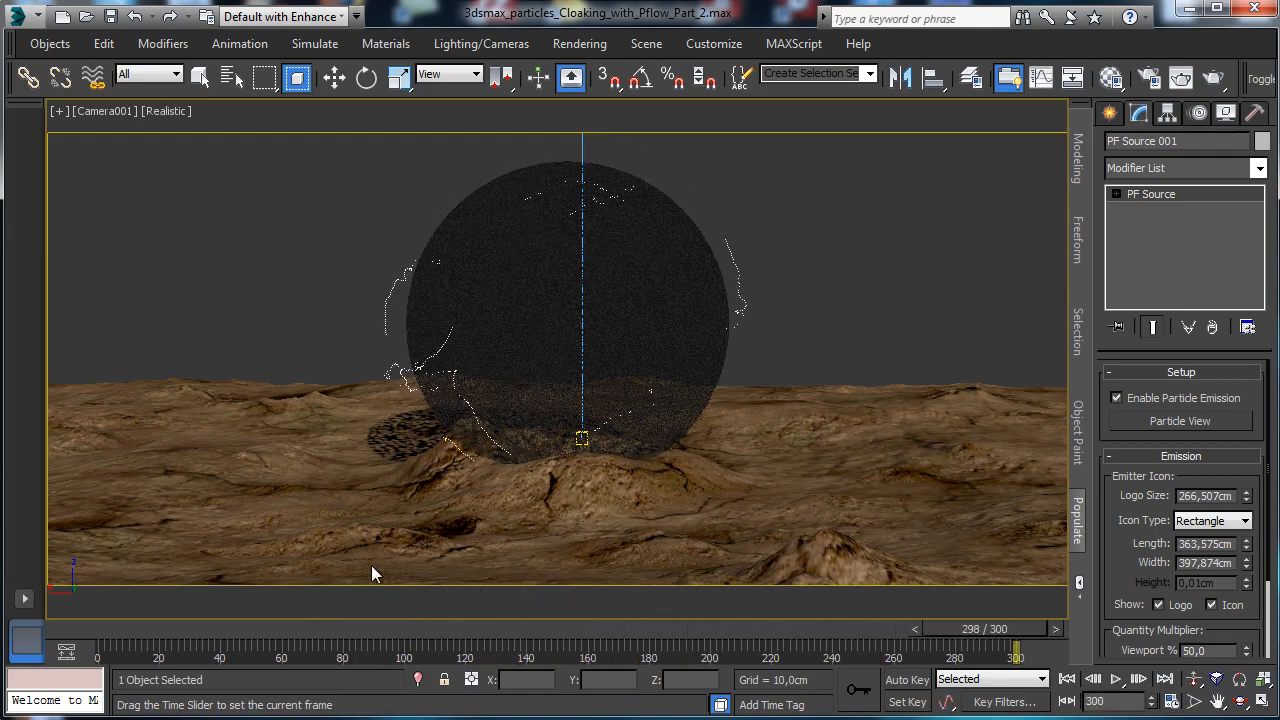
{"action": "left_click", "coordinate": [88, 622]}
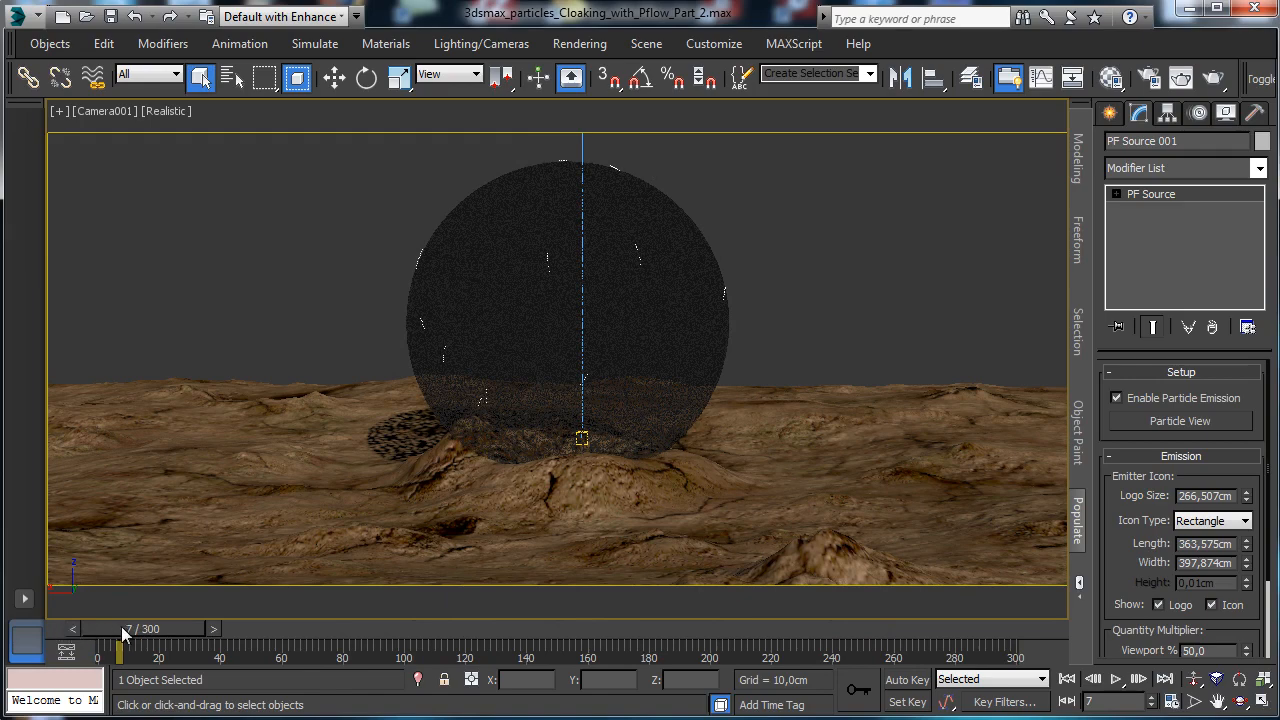
{"action": "left_click_drag", "start_coordinate": [76, 630], "coordinate": [520, 576]}
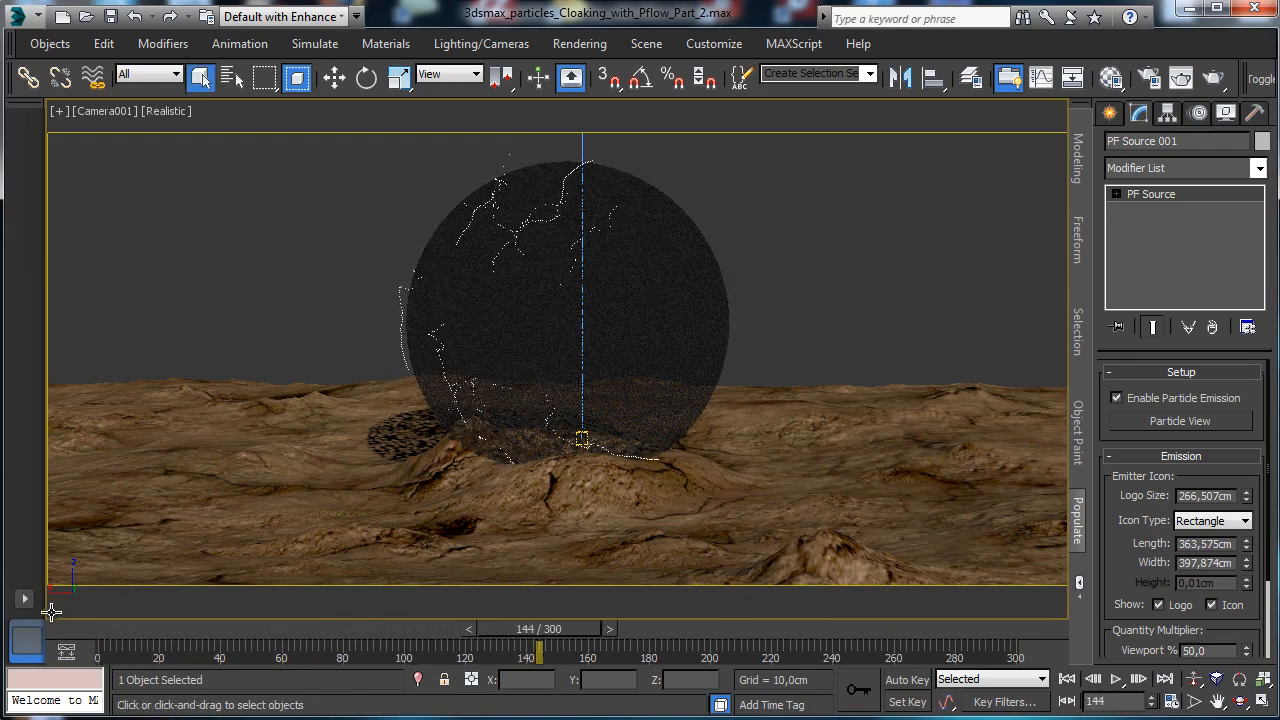
{"action": "left_click", "coordinate": [66, 632]}
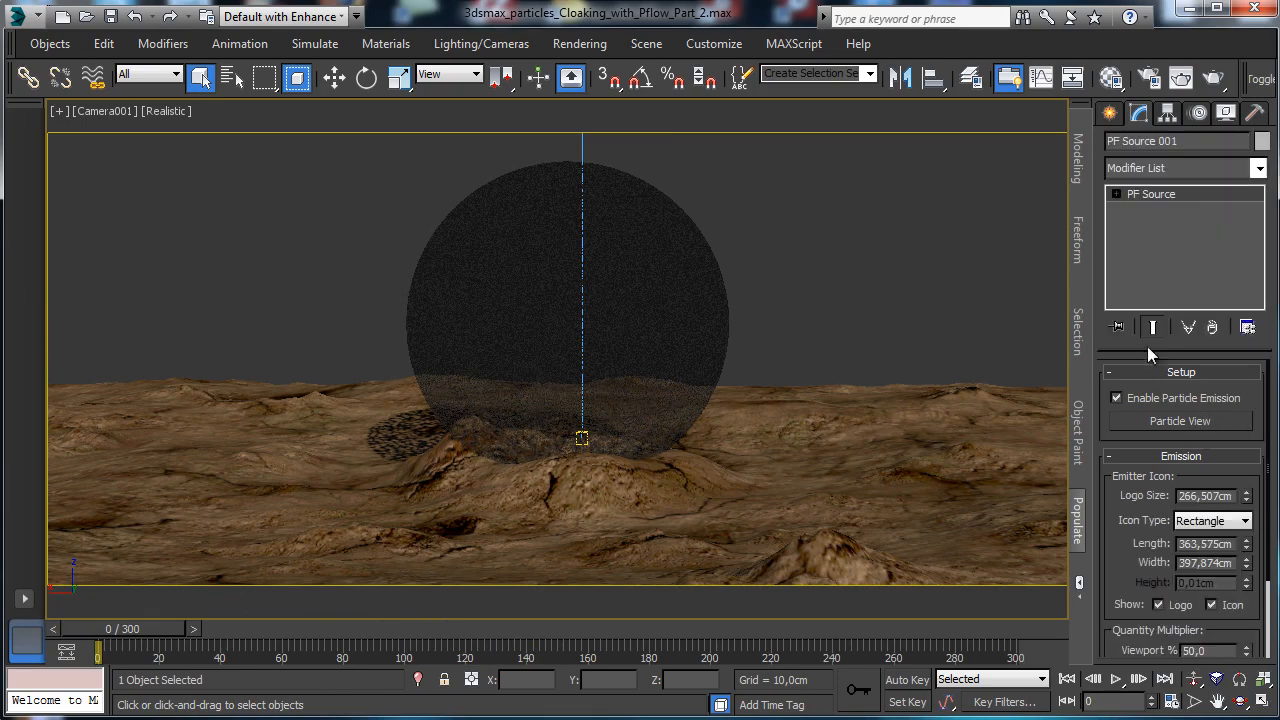
Open Particle View and set the travel distance step size of Spawn 001 to 0,5cm.
{"action": "key", "text": "6"}
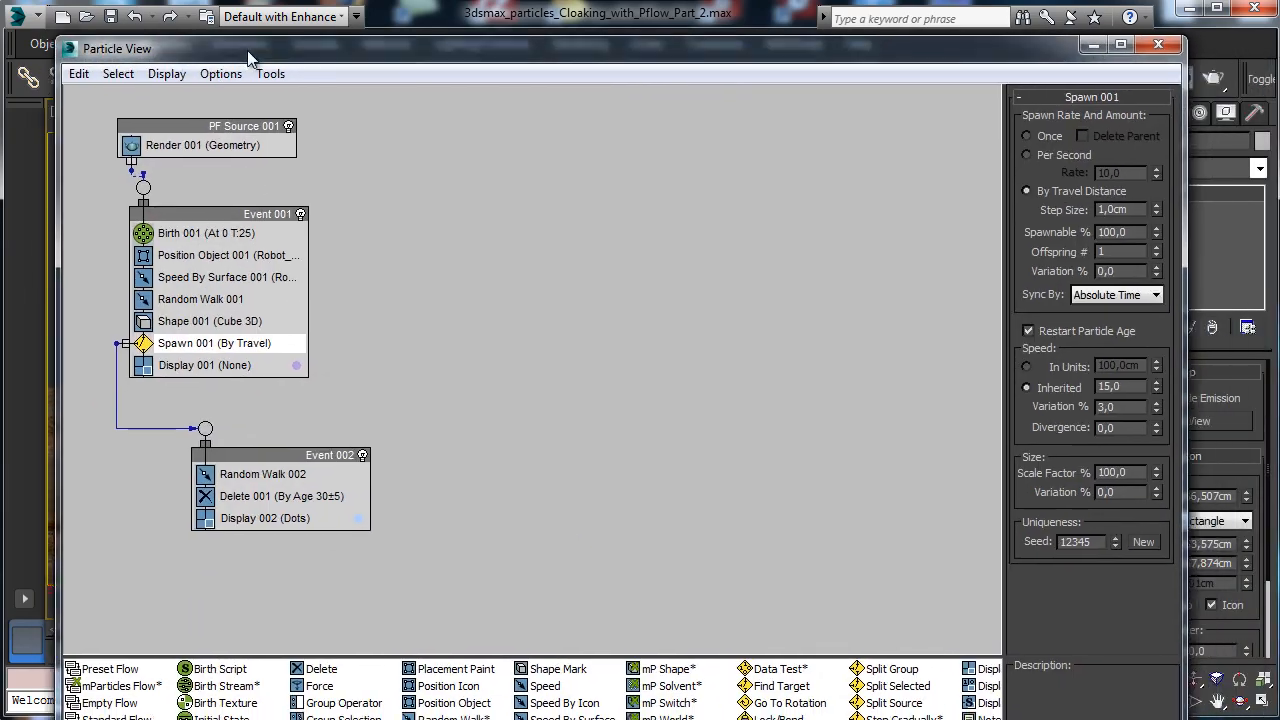
{"action": "left_click_drag", "start_coordinate": [1160, 718], "coordinate": [864, 686]}
{"action": "left_click", "coordinate": [205, 234]}
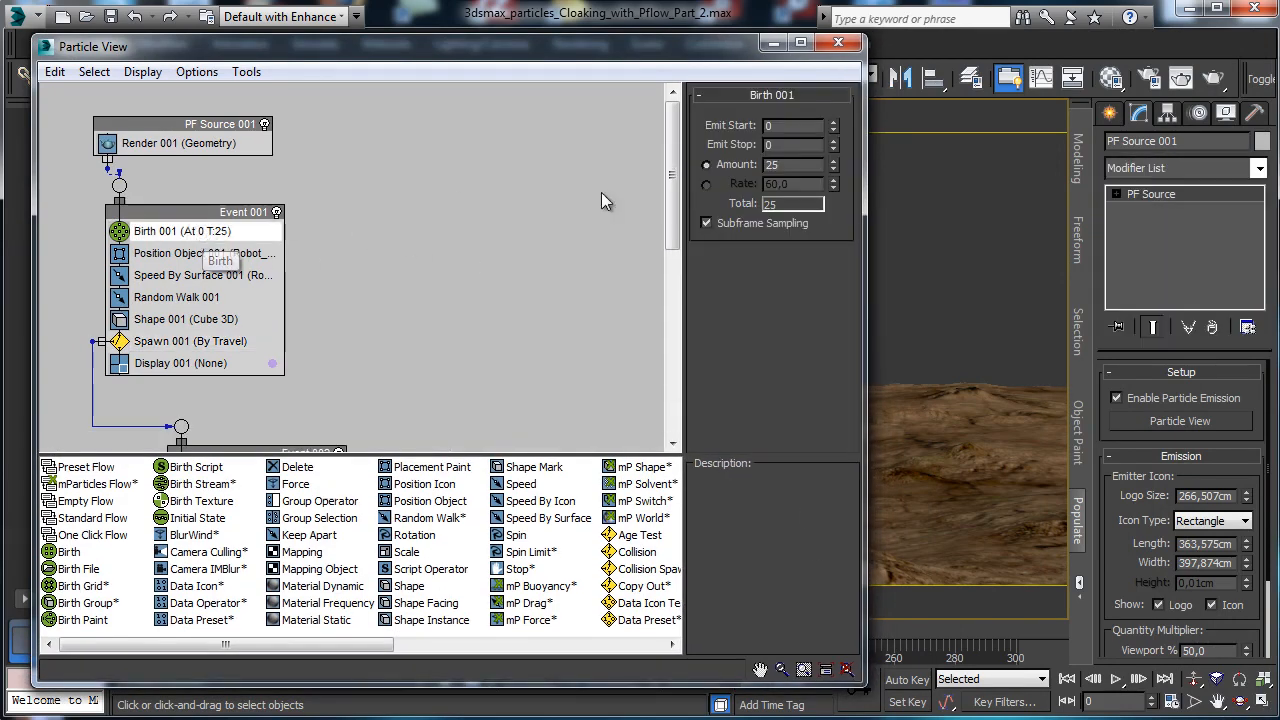
{"action": "left_click_drag", "start_coordinate": [862, 228], "coordinate": [525, 228]}
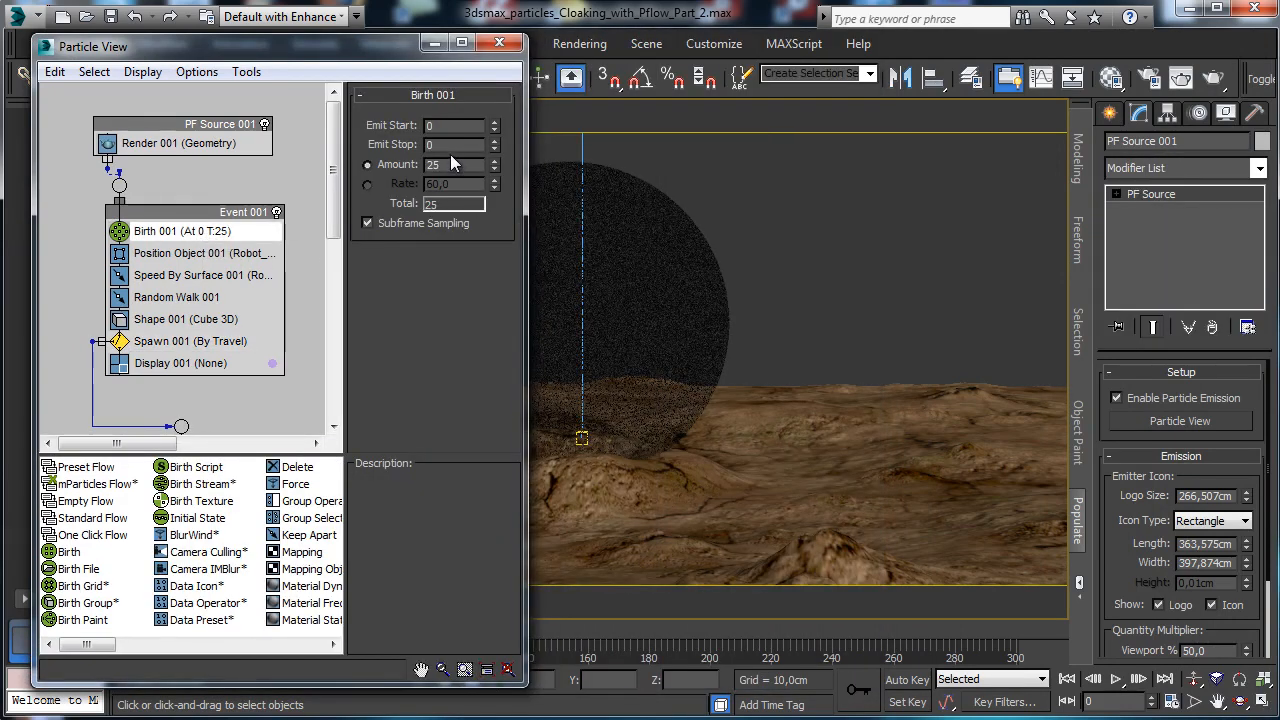
{"action": "left_click", "coordinate": [185, 341]}
{"action": "double_click", "coordinate": [478, 209]}
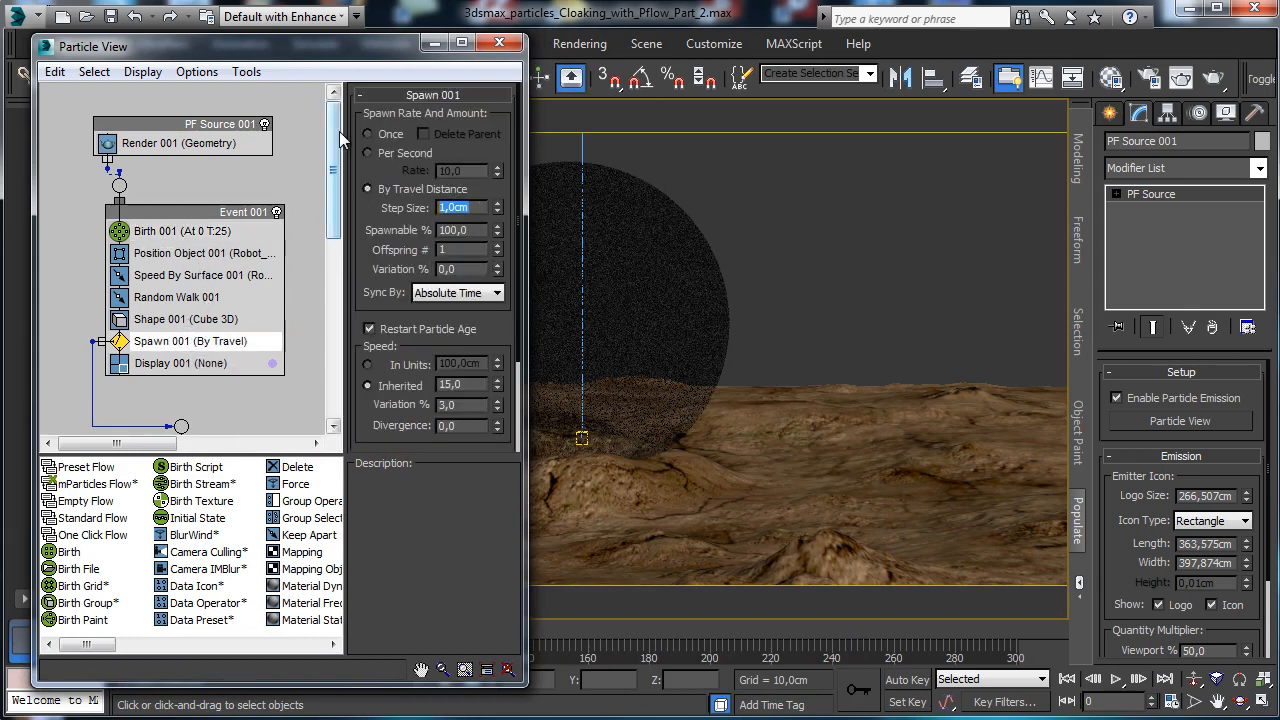
{"action": "type", "text": "0"}
Shrink and move Particle View clear of the timeline, and scrub through the animation to preview the particle trails.
{"action": "left_click_drag", "start_coordinate": [343, 688], "coordinate": [343, 578]}
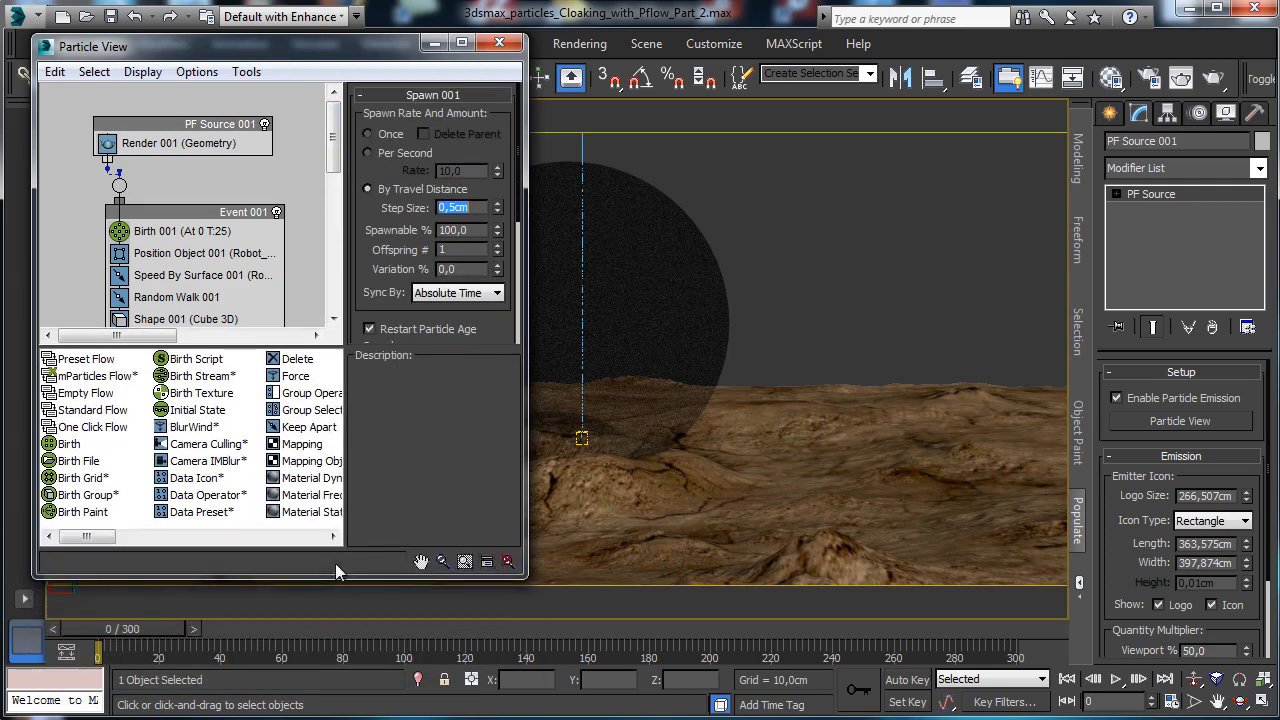
{"action": "left_click_drag", "start_coordinate": [193, 344], "coordinate": [193, 478]}
{"action": "left_click_drag", "start_coordinate": [261, 58], "coordinate": [190, 71]}
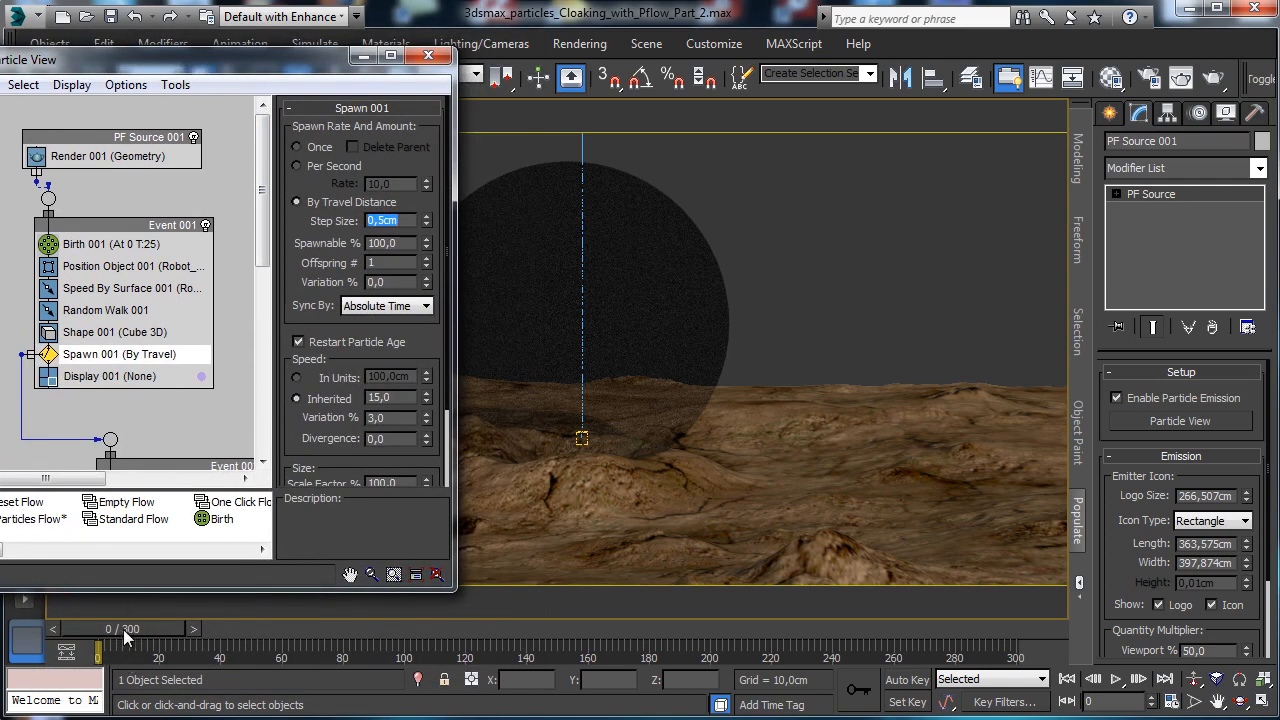
{"action": "left_click_drag", "start_coordinate": [123, 629], "coordinate": [950, 547]}
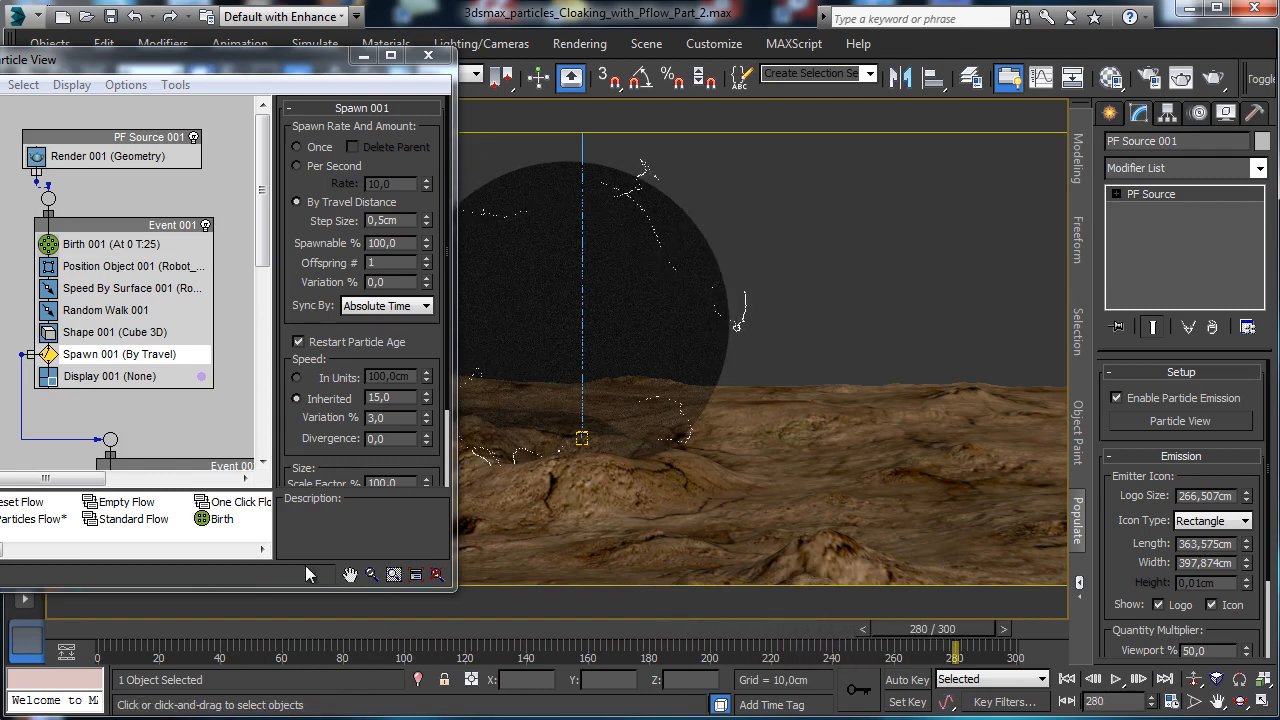
{"action": "left_click", "coordinate": [90, 636]}
Set the step size of Spawn 001 to 0,2cm and review the denser trails across the timeline, returning to frame 0.
{"action": "double_click", "coordinate": [407, 221]}
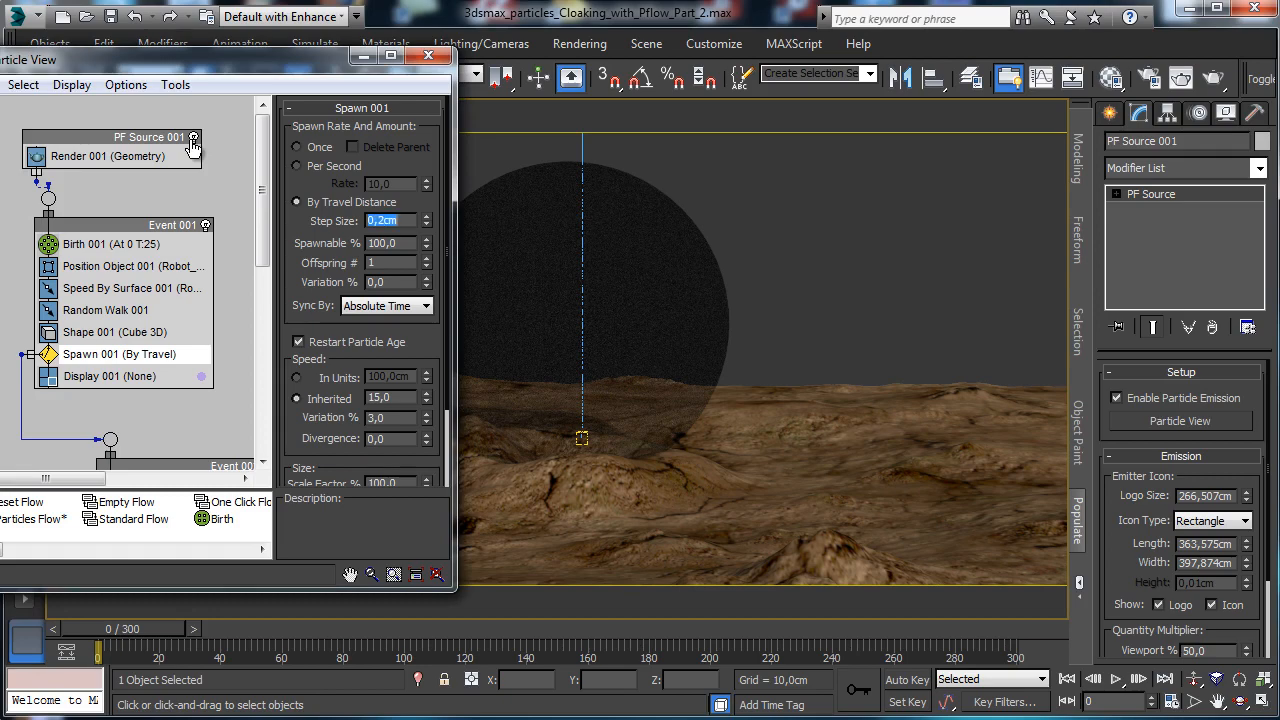
{"action": "left_click_drag", "start_coordinate": [98, 637], "coordinate": [990, 545]}
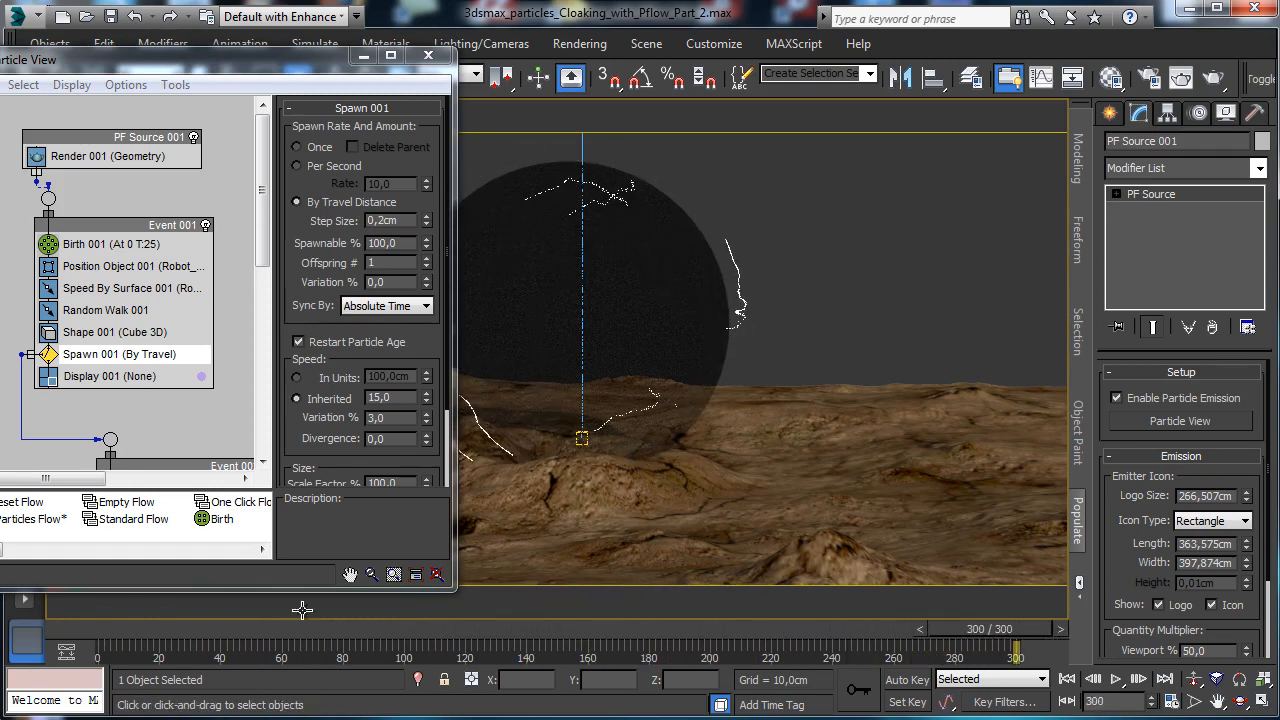
{"action": "left_click_drag", "start_coordinate": [62, 632], "coordinate": [965, 562]}
{"action": "left_click_drag", "start_coordinate": [61, 640], "coordinate": [462, 614]}
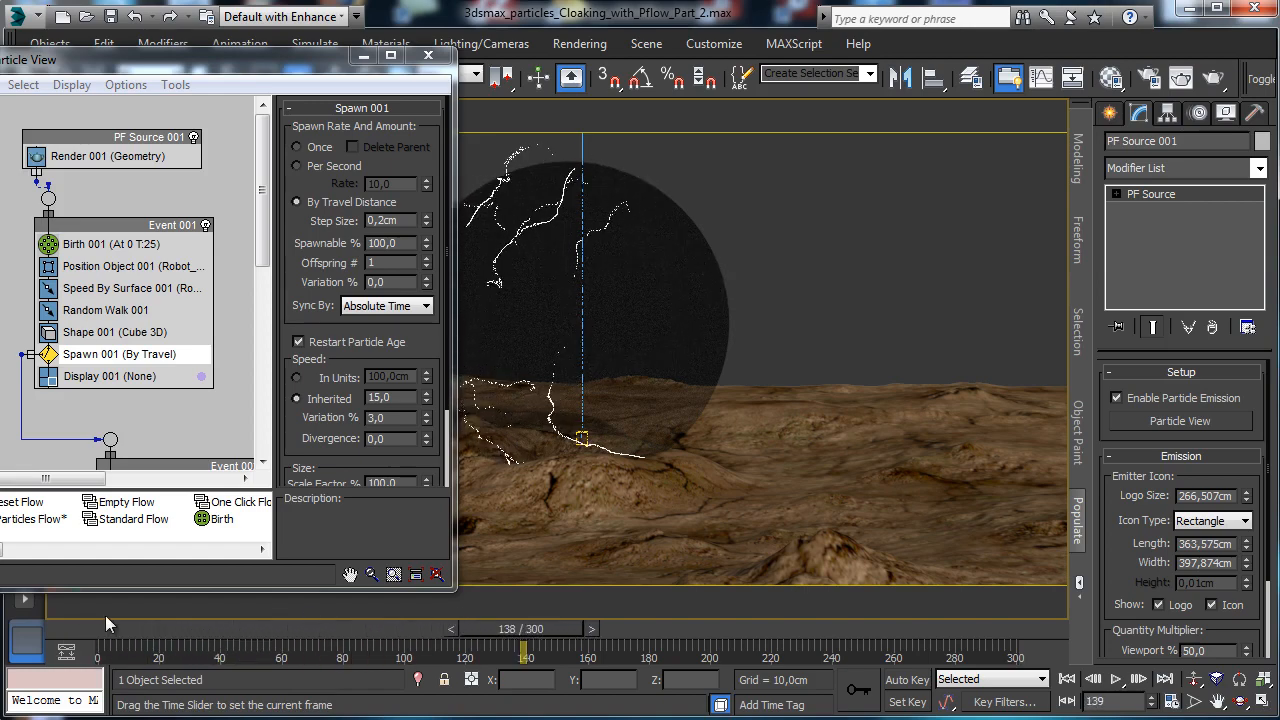
{"action": "left_click_drag", "start_coordinate": [105, 615], "coordinate": [778, 573]}
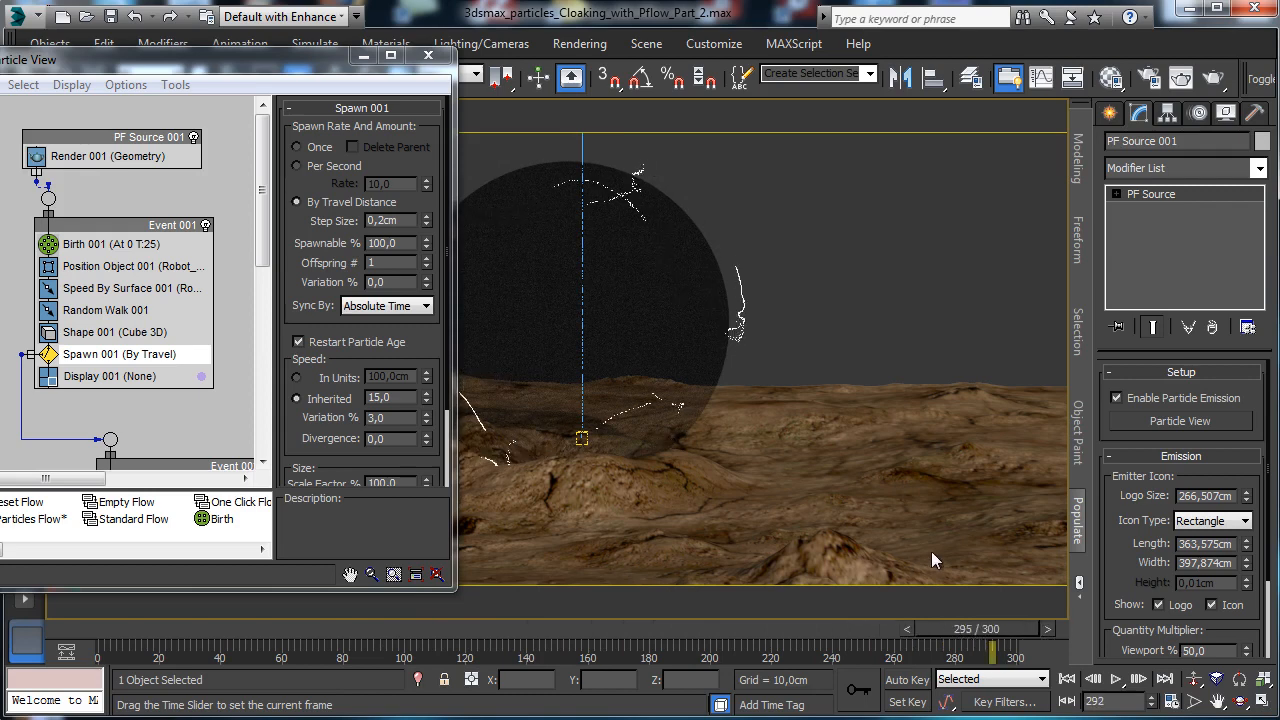
{"action": "left_click", "coordinate": [64, 632]}
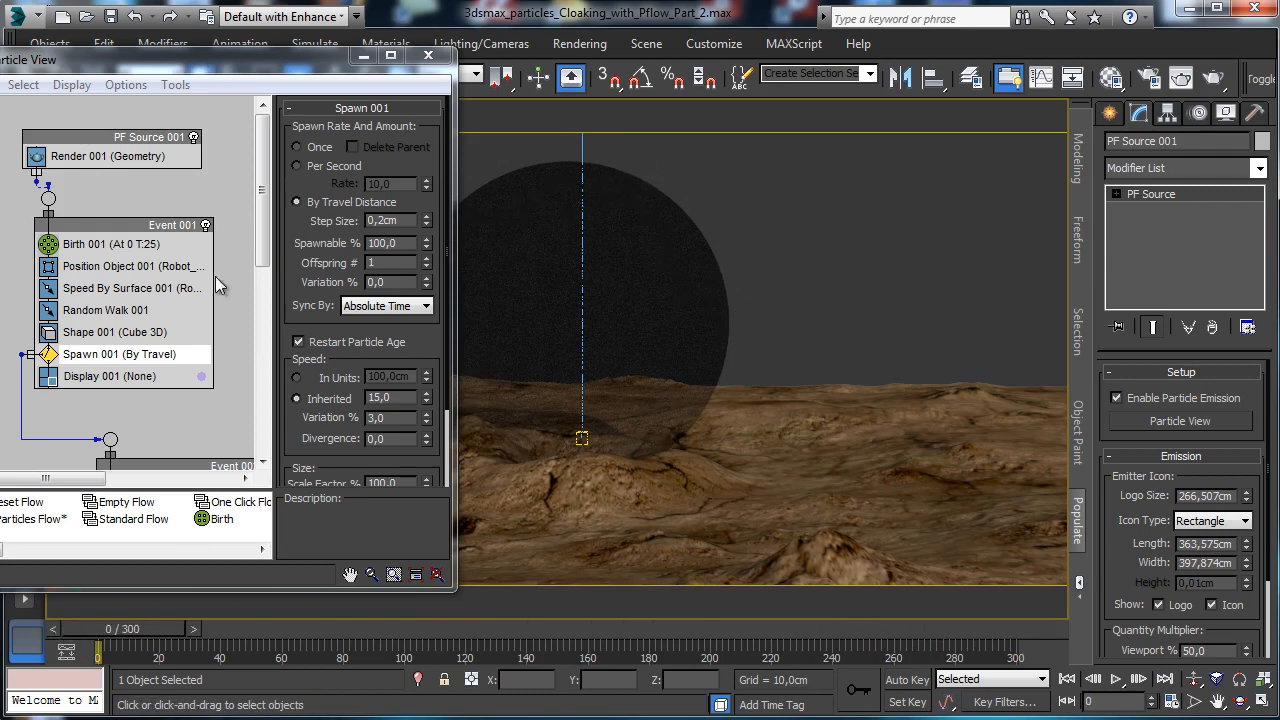
Set the amount of Birth 001 to 40 particles and preview the trails across the whole timeline.
{"action": "left_click", "coordinate": [110, 244]}
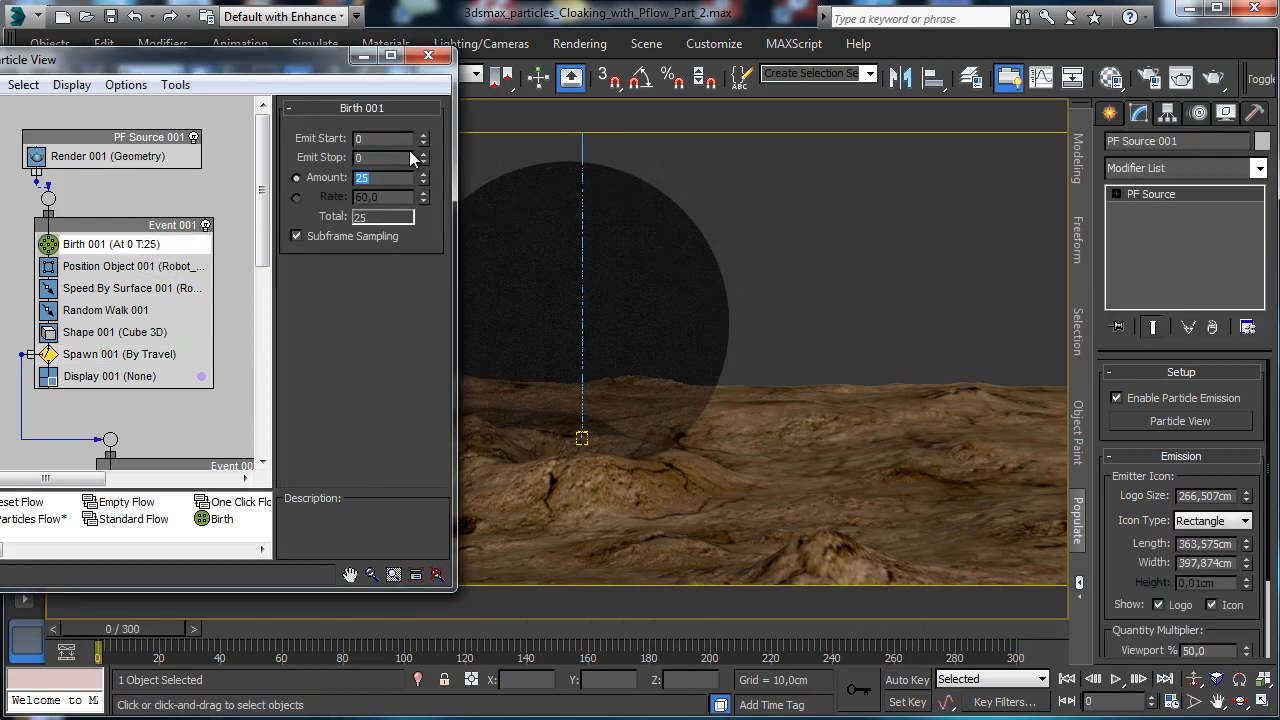
{"action": "type", "text": "40"}
{"action": "key", "text": "Return"}
{"action": "left_click_drag", "start_coordinate": [122, 628], "coordinate": [1006, 587]}
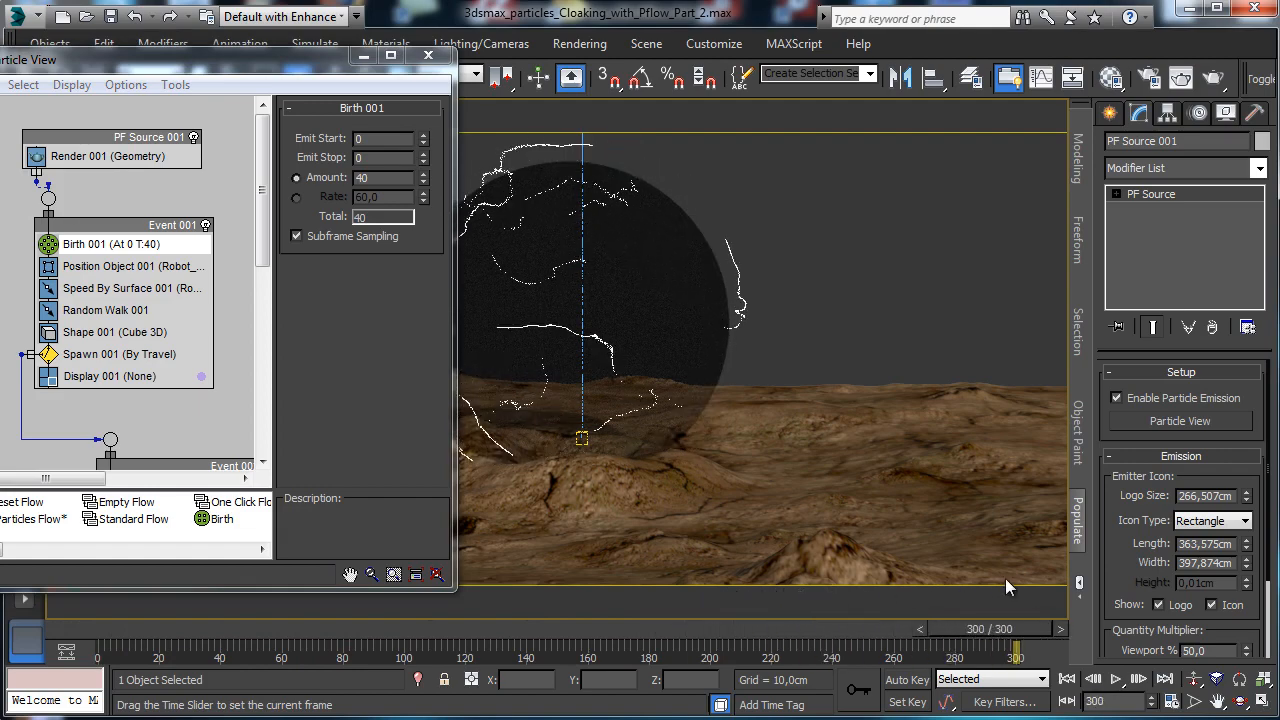
{"action": "left_click", "coordinate": [97, 630]}
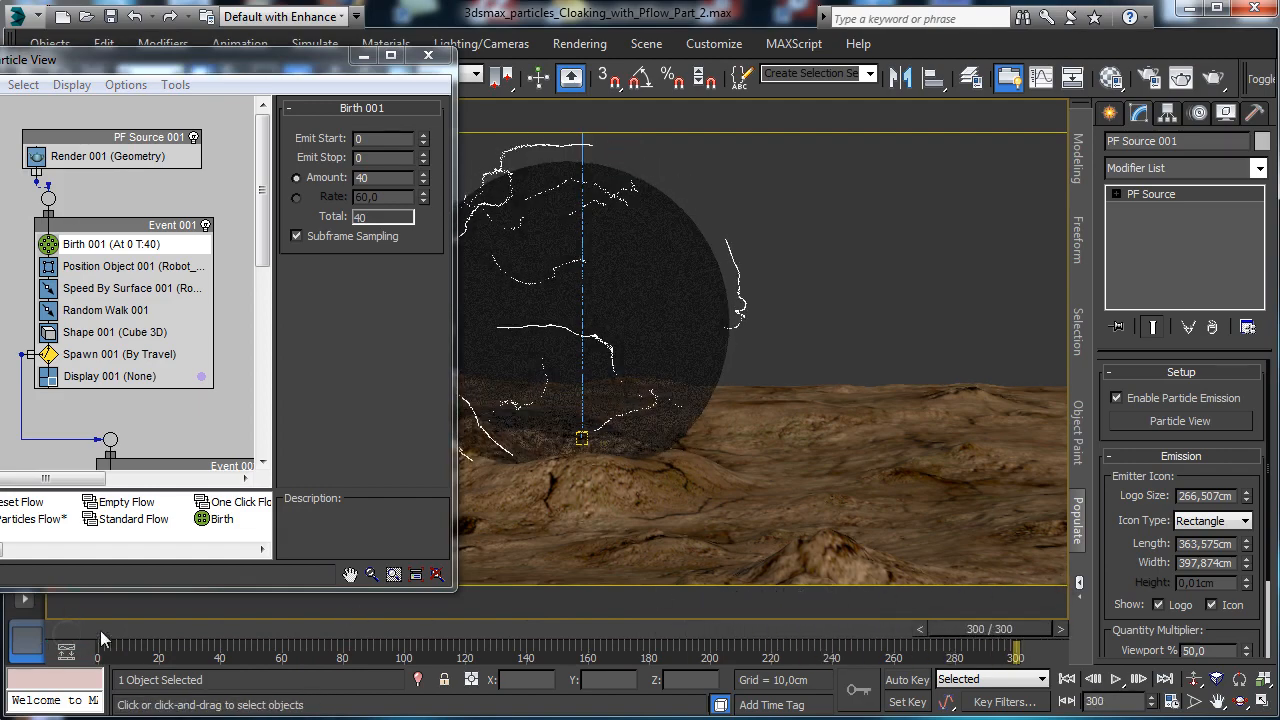
Set the life span of Delete 001 in Event 002 to 40.
{"action": "left_click_drag", "start_coordinate": [263, 252], "coordinate": [252, 298]}
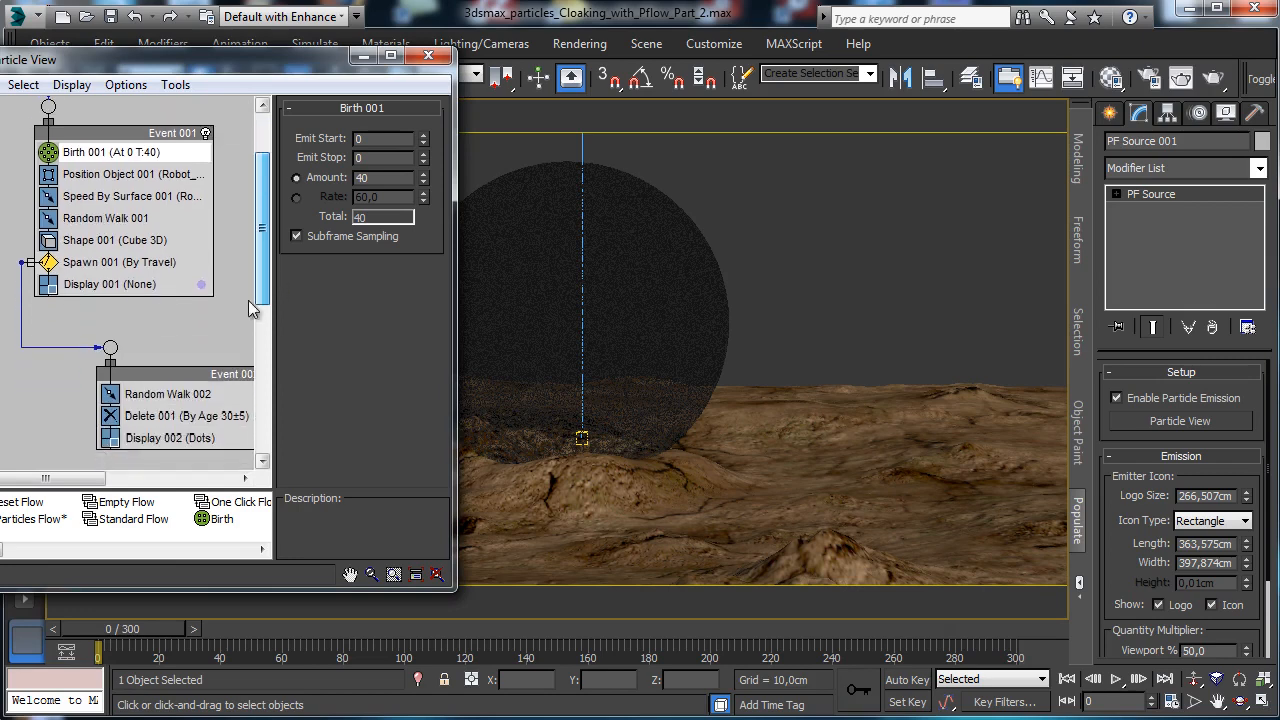
{"action": "left_click", "coordinate": [168, 418]}
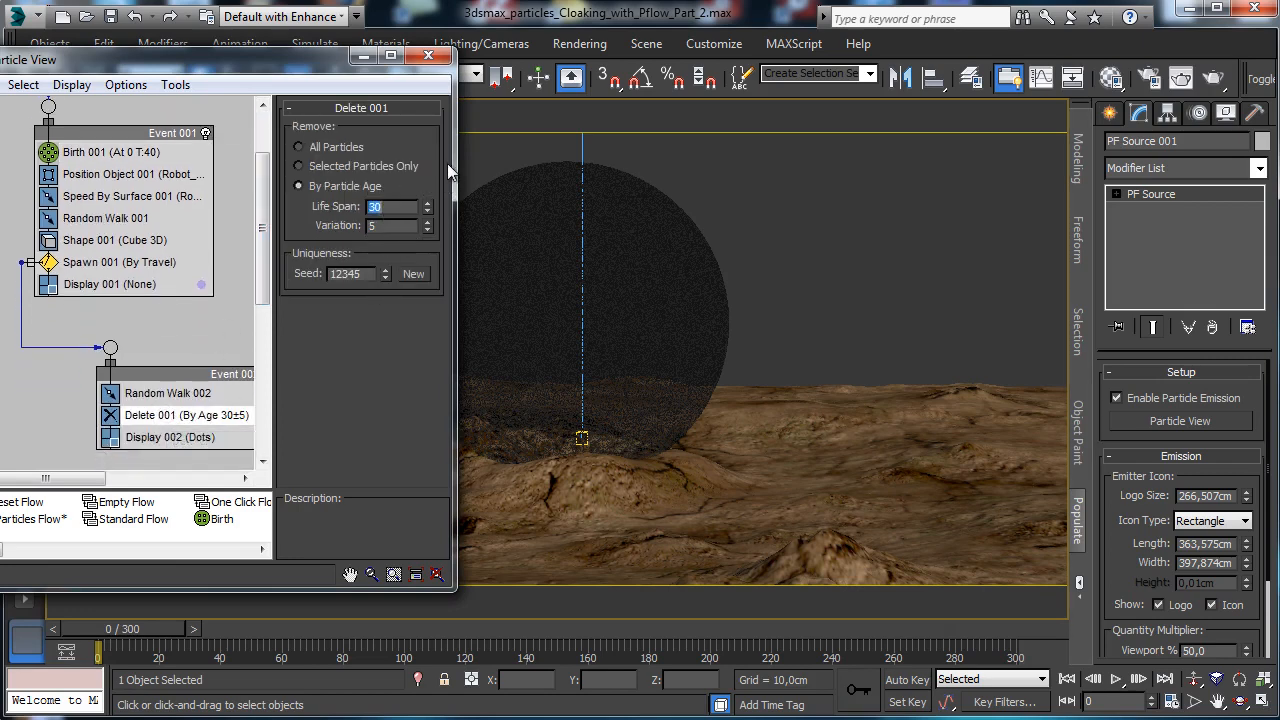
{"action": "type", "text": "40"}
{"action": "key", "text": "Return"}
Set the step size of Spawn 001 to 0,1cm and preview the trails across the timeline, returning to frame 0.
{"action": "left_click", "coordinate": [97, 264]}
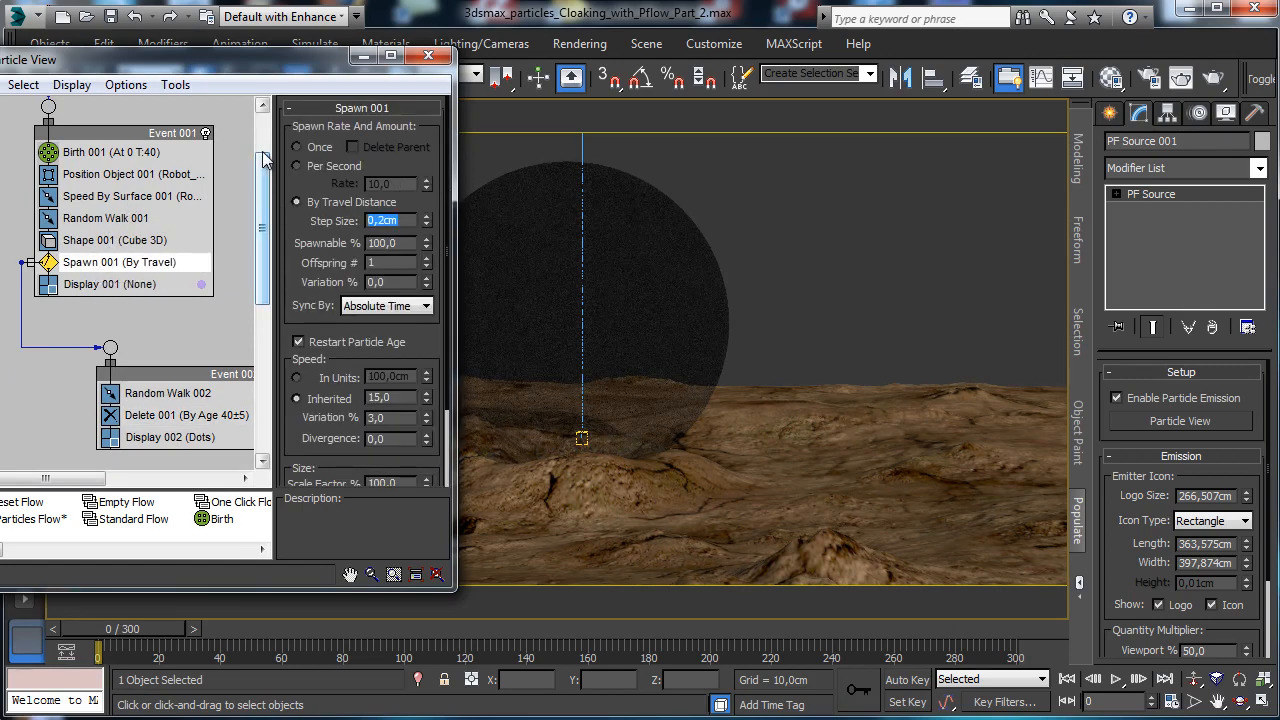
{"action": "type", "text": "0,1"}
{"action": "key", "text": "Return"}
{"action": "left_click_drag", "start_coordinate": [100, 629], "coordinate": [495, 603]}
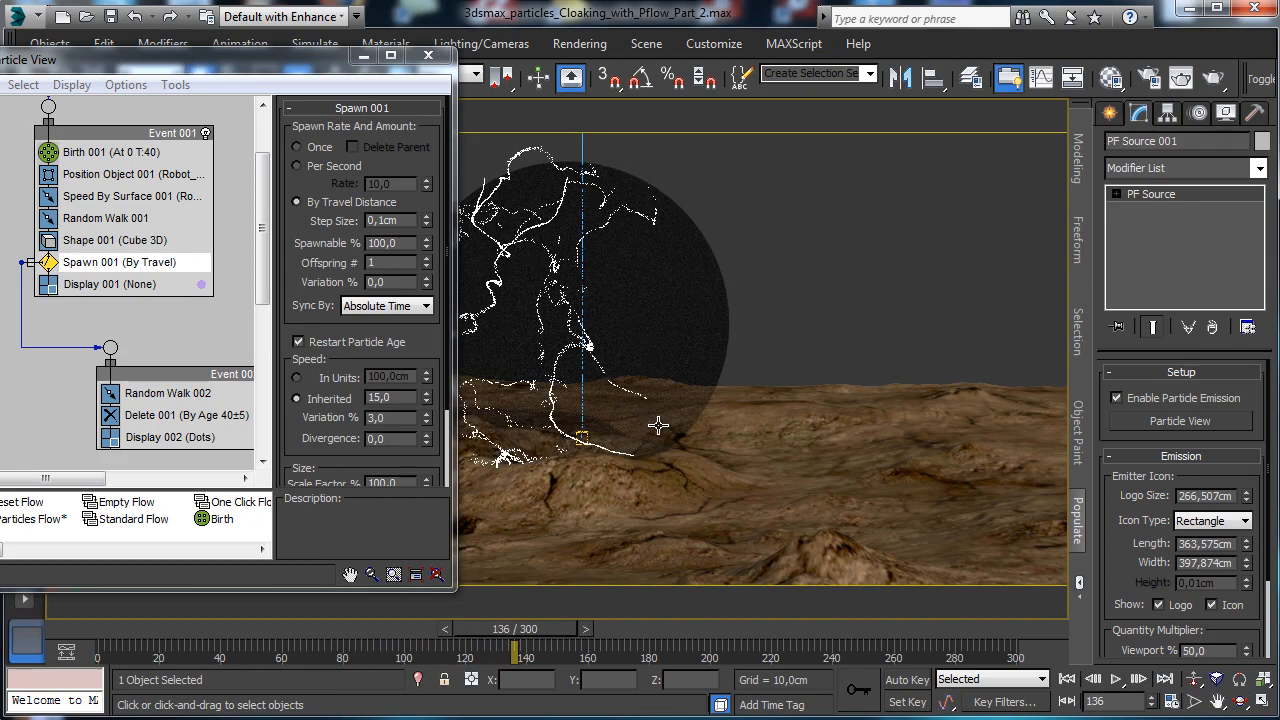
{"action": "left_click_drag", "start_coordinate": [49, 633], "coordinate": [1045, 585]}
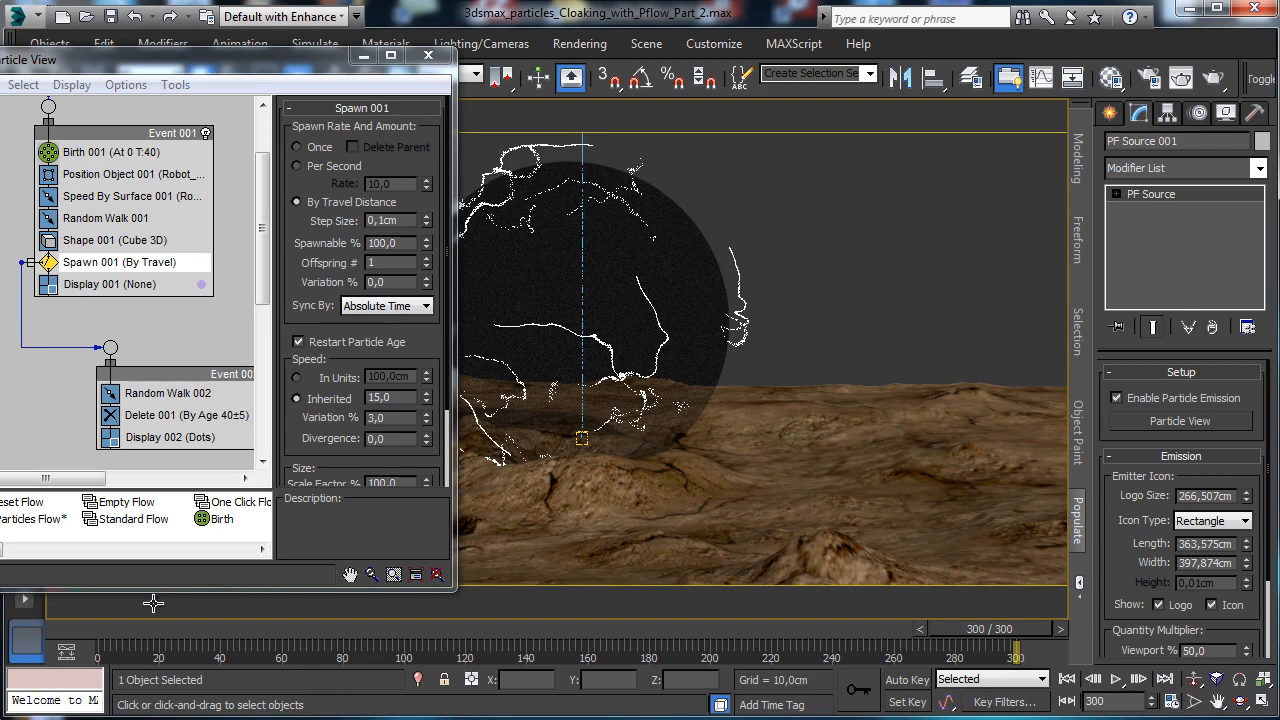
{"action": "left_click", "coordinate": [72, 636]}
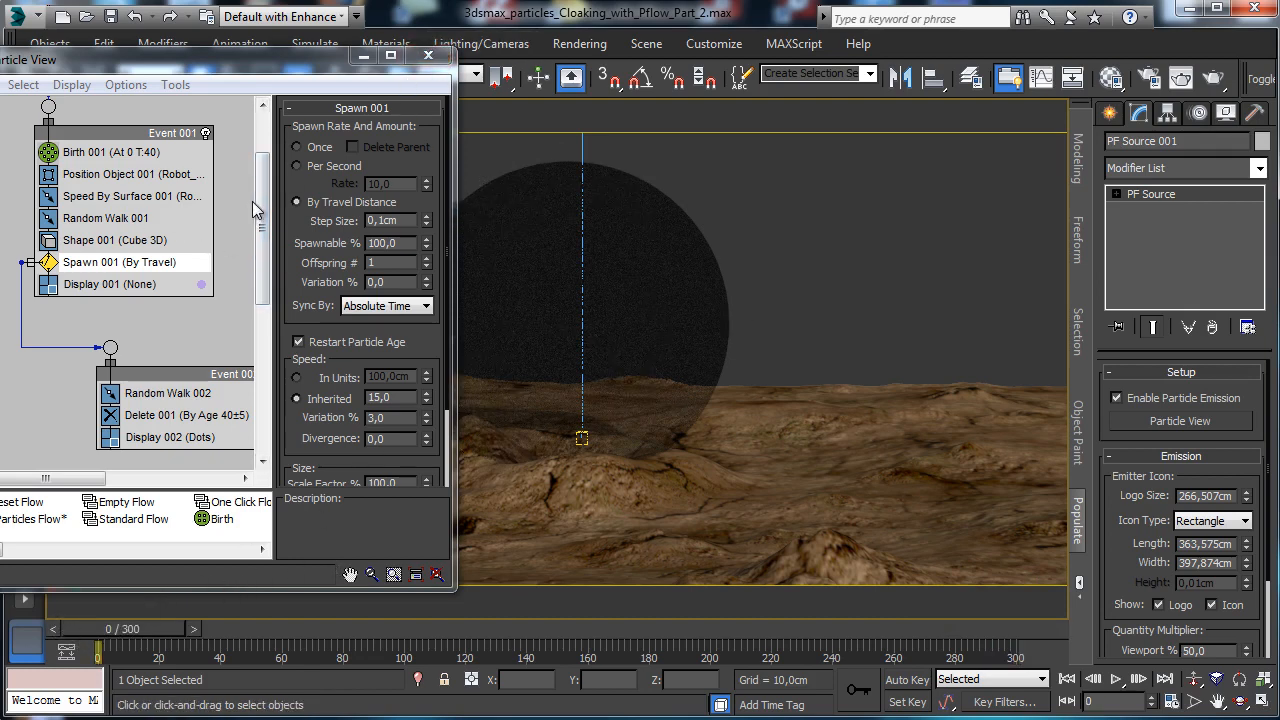
Close Particle View and save the scene in the 3ds Max 2013 file format, adjusting the end of the file name.
{"action": "left_click", "coordinate": [428, 55]}
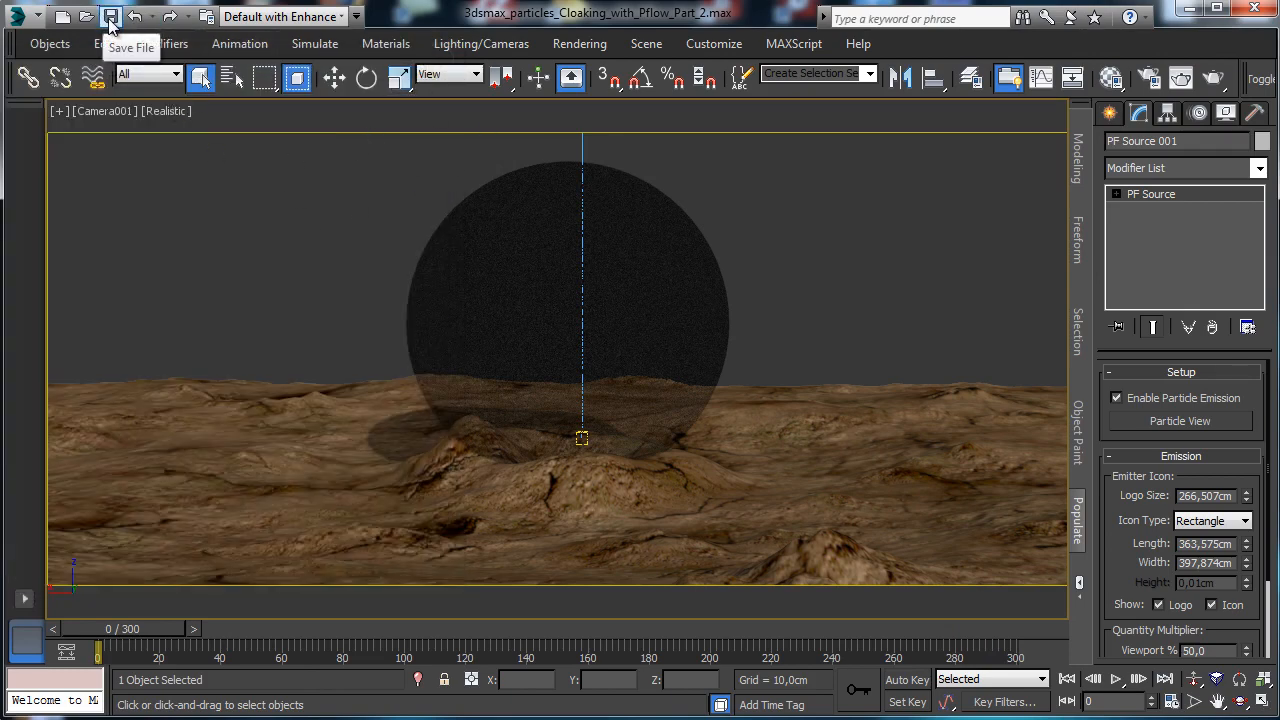
{"action": "left_click", "coordinate": [17, 16]}
{"action": "left_click", "coordinate": [100, 246]}
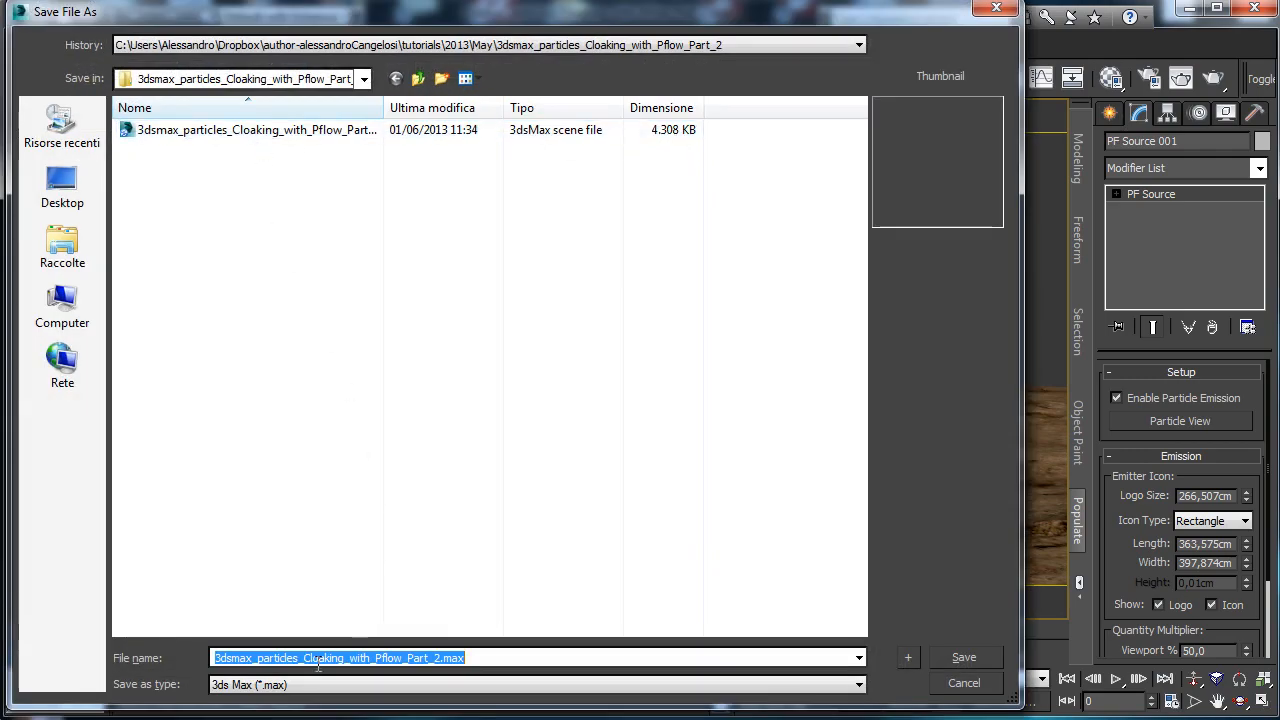
{"action": "left_click", "coordinate": [299, 686]}
{"action": "left_click", "coordinate": [295, 716]}
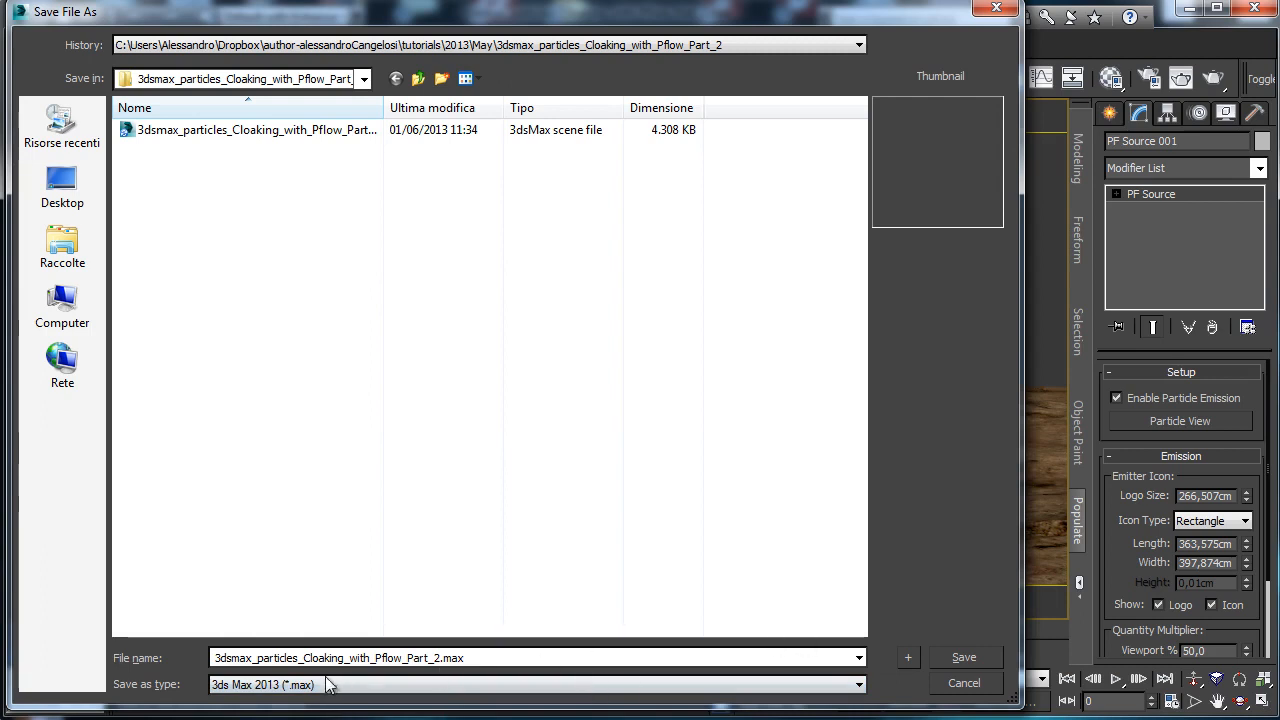
{"action": "double_click", "coordinate": [440, 658]}
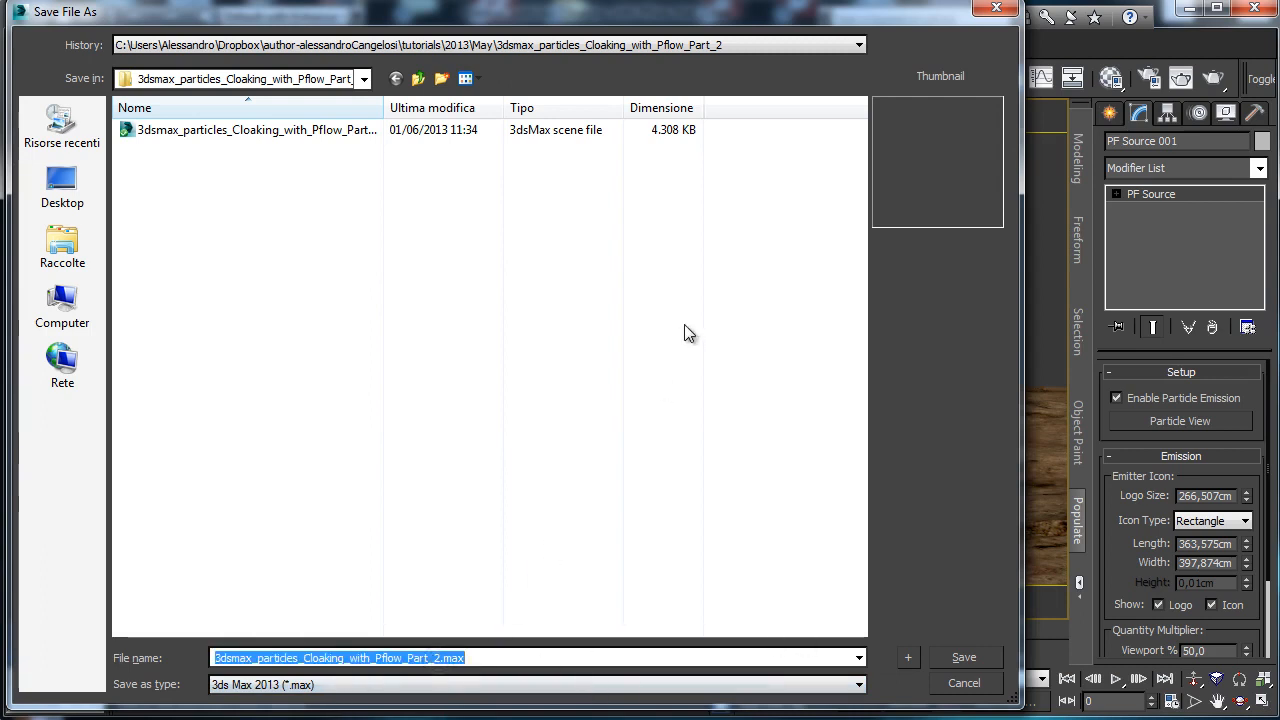
{"action": "key", "text": "Left"}
{"action": "key", "text": "Left"}
{"action": "key", "text": "Left"}
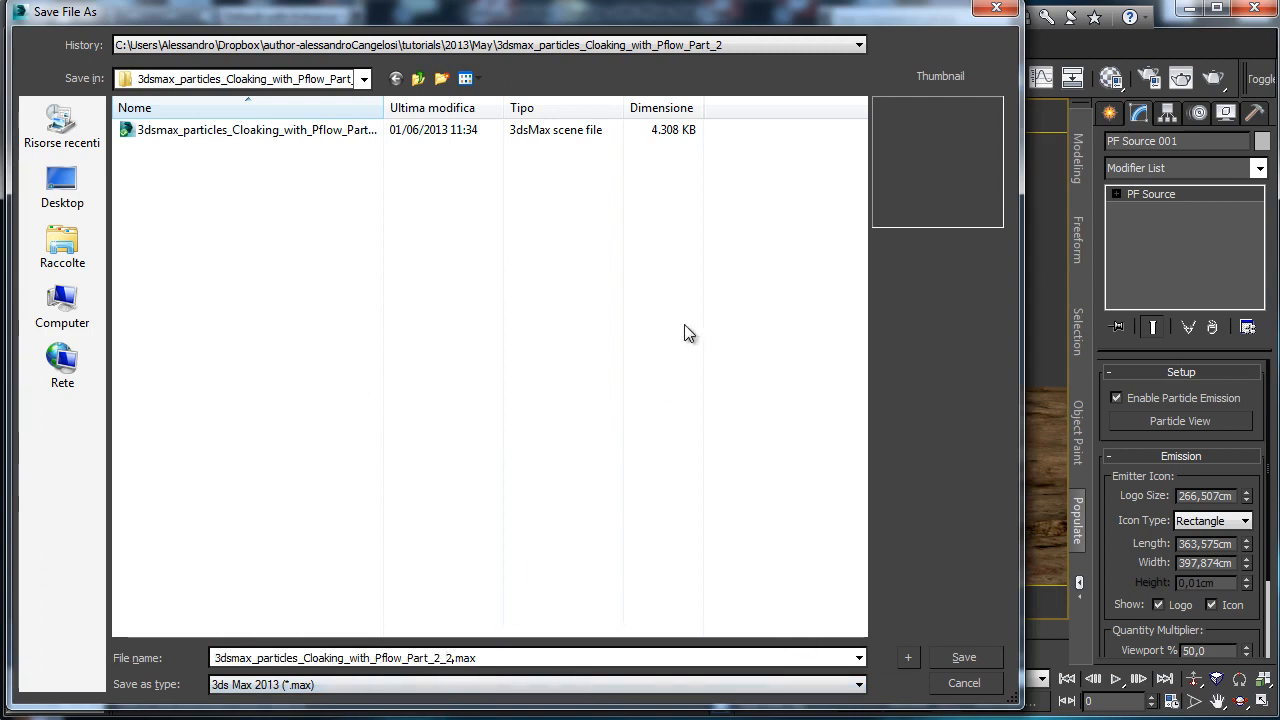
{"action": "key", "text": "BackSpace"}
{"action": "key", "text": "BackSpace"}
{"action": "key", "text": "BackSpace"}
{"action": "key", "text": "BackSpace"}
{"action": "key", "text": "Return"}
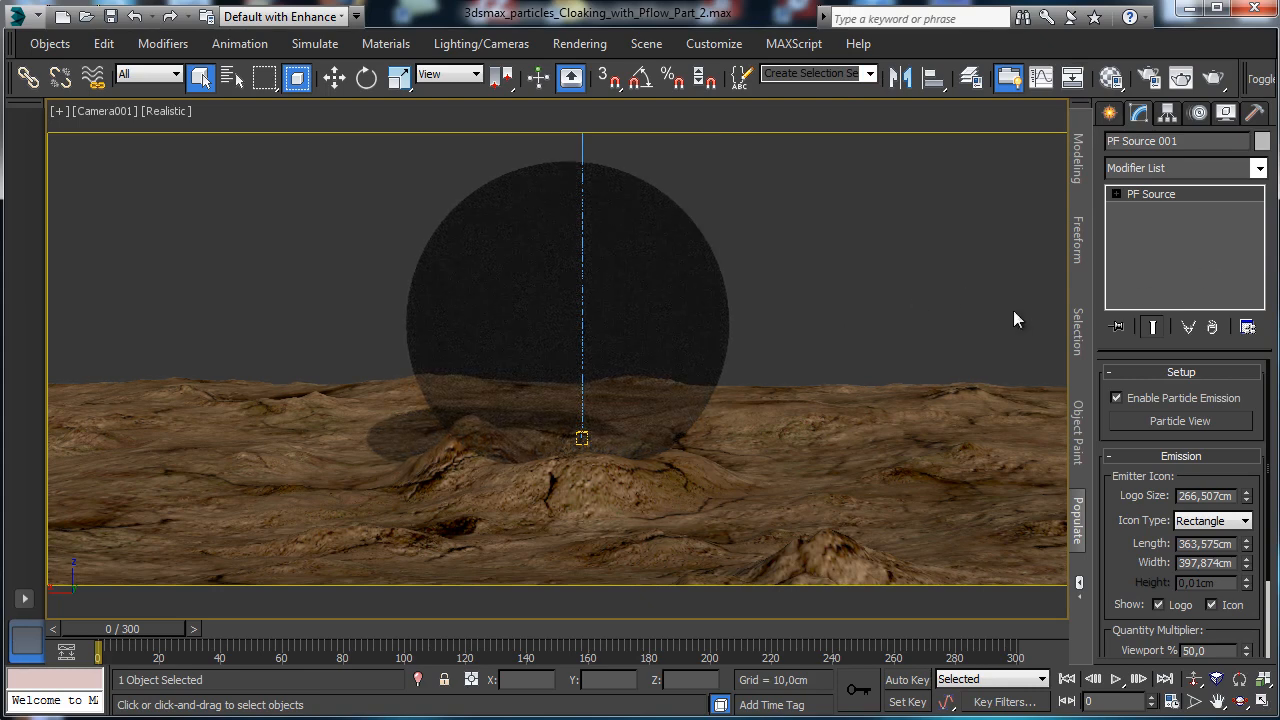
Reopen Particle View and enlarge it, rearranging the window and Event 001 so the whole flow and more of the operator list fit.
{"action": "left_click", "coordinate": [1182, 421]}
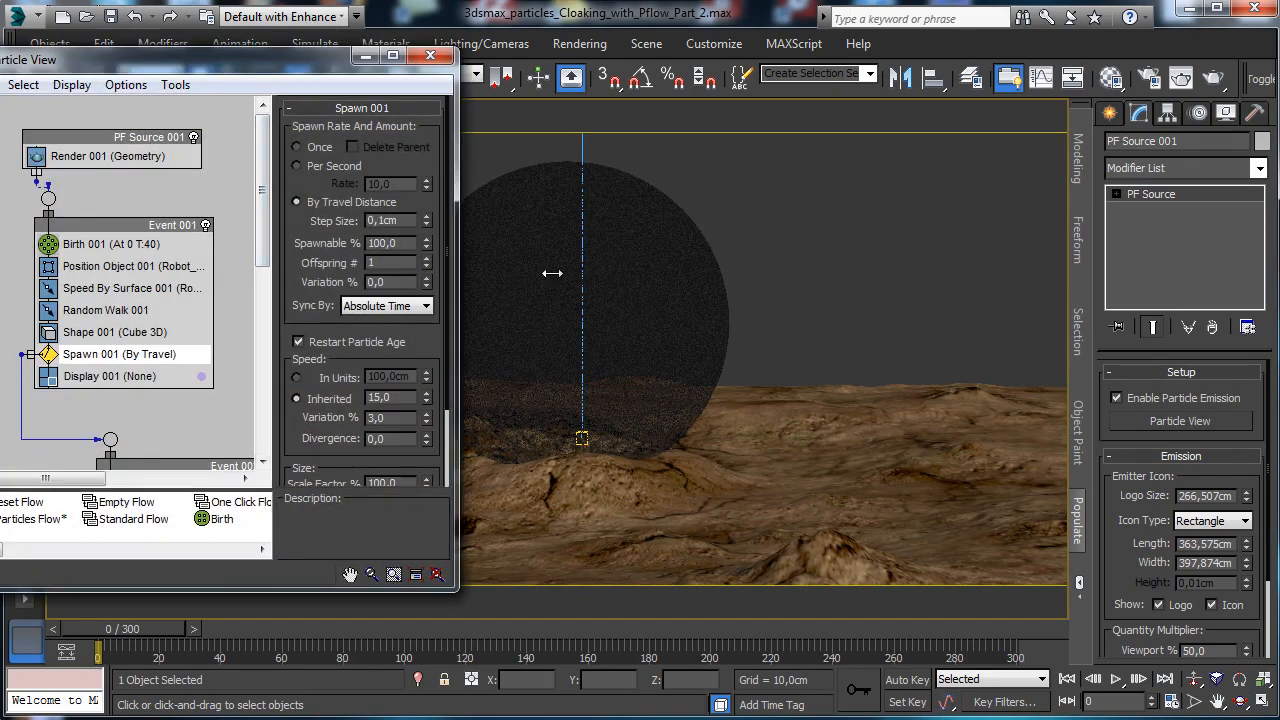
{"action": "left_click_drag", "start_coordinate": [552, 273], "coordinate": [829, 273]}
{"action": "left_click_drag", "start_coordinate": [406, 590], "coordinate": [411, 689]}
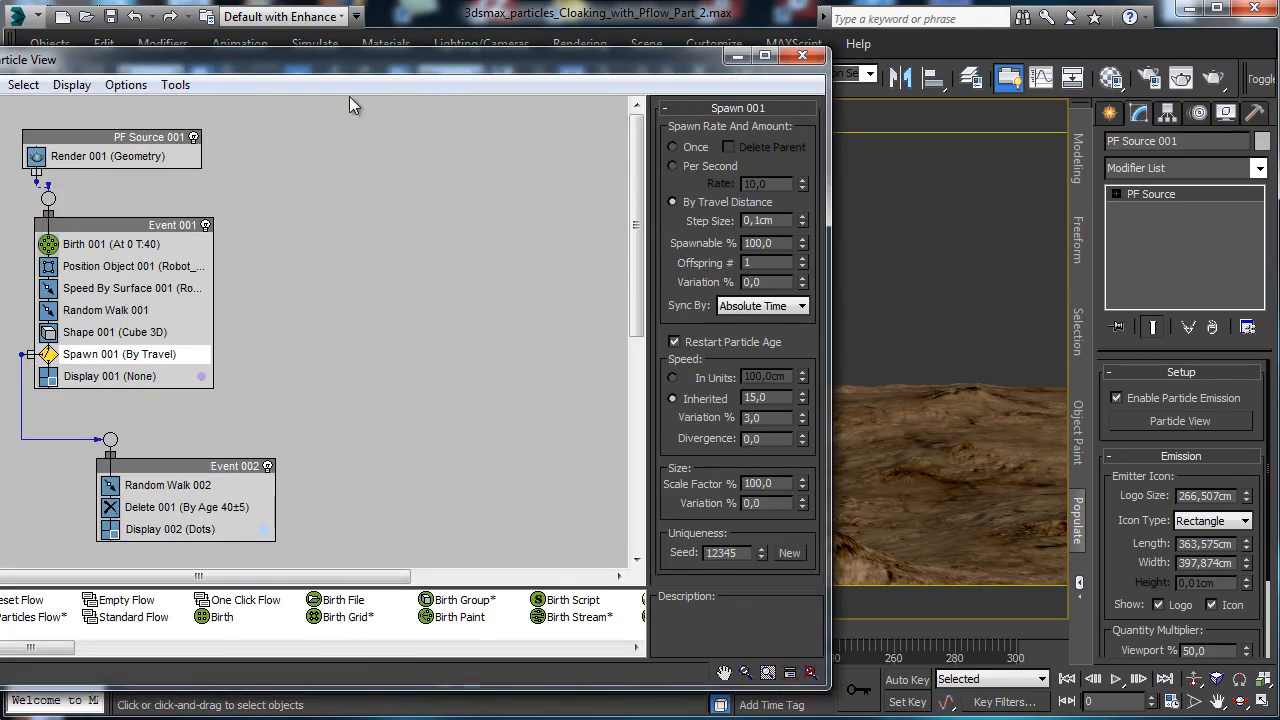
{"action": "left_click_drag", "start_coordinate": [306, 67], "coordinate": [348, 68]}
{"action": "left_click_drag", "start_coordinate": [129, 227], "coordinate": [129, 242]}
{"action": "left_click", "coordinate": [526, 238]}
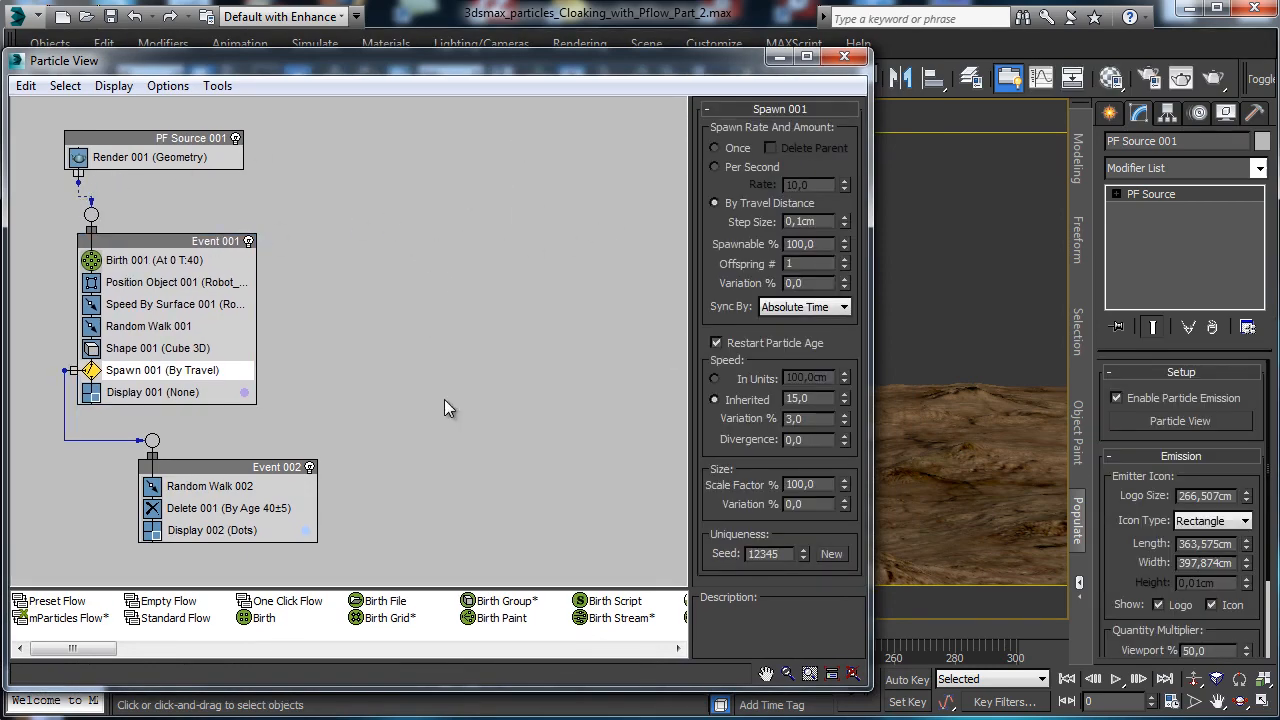
{"action": "left_click_drag", "start_coordinate": [366, 686], "coordinate": [368, 706]}
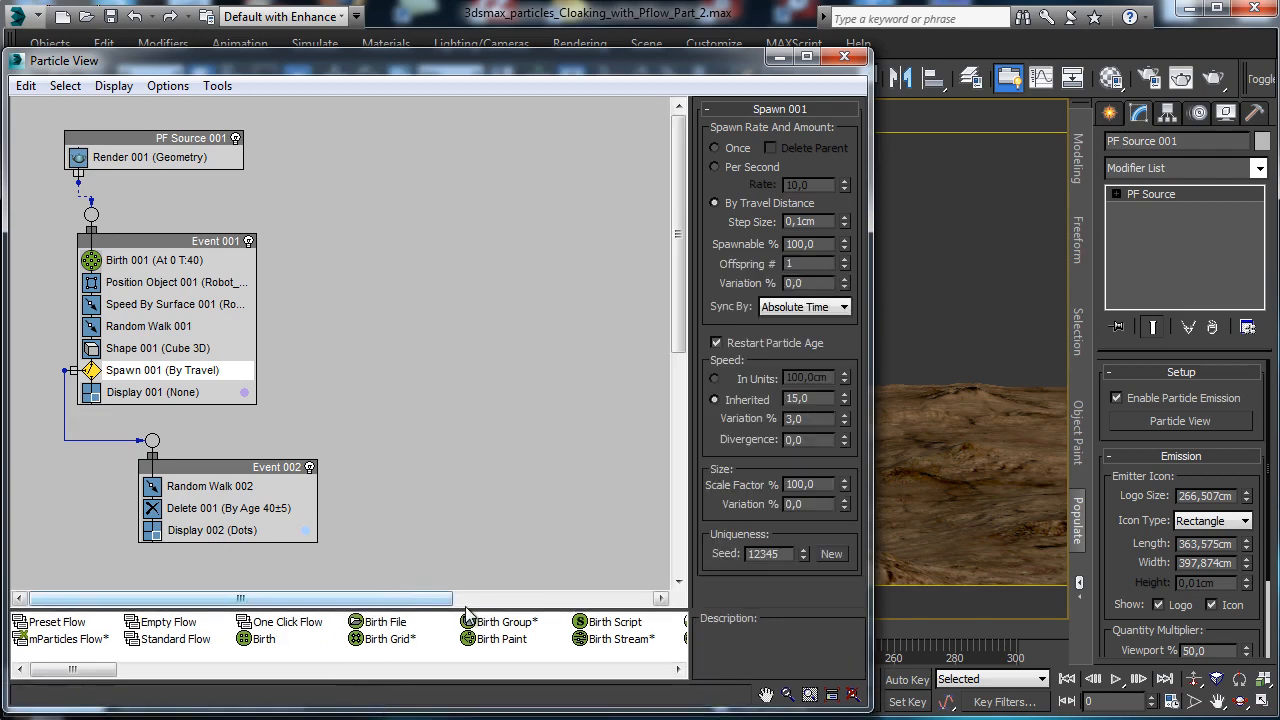
{"action": "left_click_drag", "start_coordinate": [470, 608], "coordinate": [469, 591]}
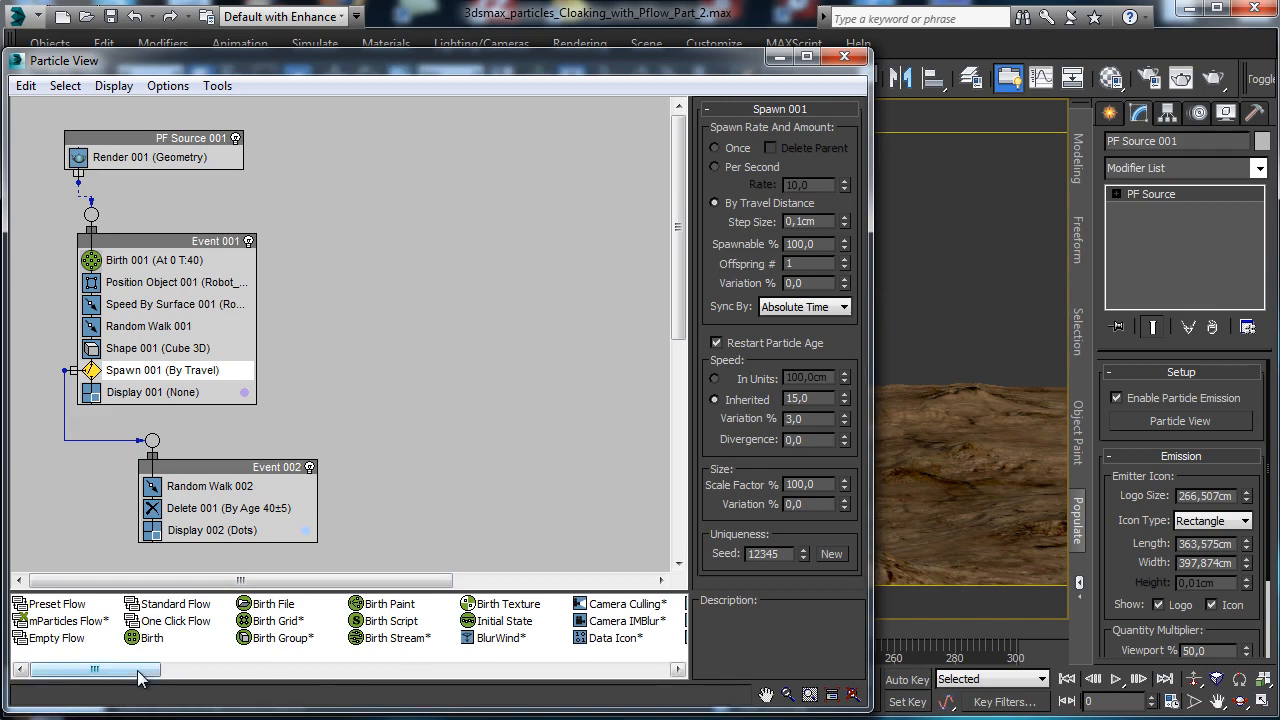
Add a Birth Texture operator as a new event beside Event 001 and wire it to PF Source 001.
{"action": "left_click_drag", "start_coordinate": [145, 670], "coordinate": [190, 670]}
{"action": "left_click_drag", "start_coordinate": [297, 613], "coordinate": [425, 272]}
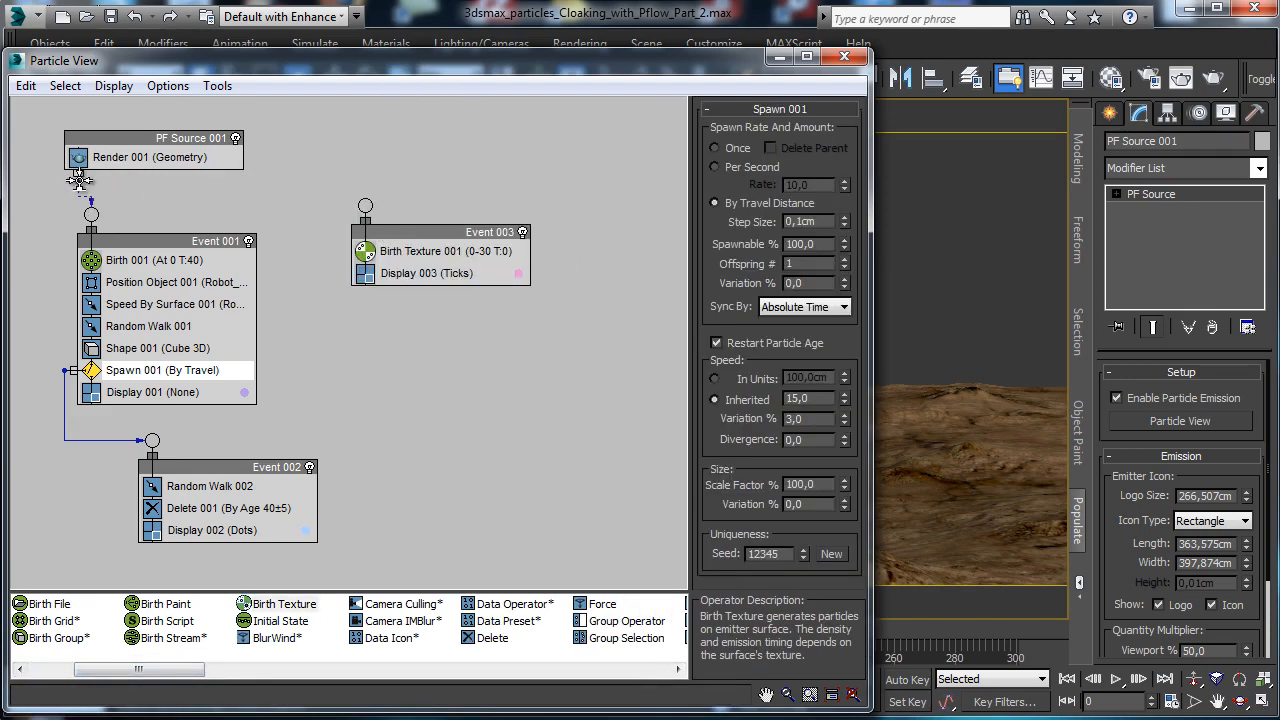
{"action": "left_click_drag", "start_coordinate": [78, 174], "coordinate": [366, 204]}
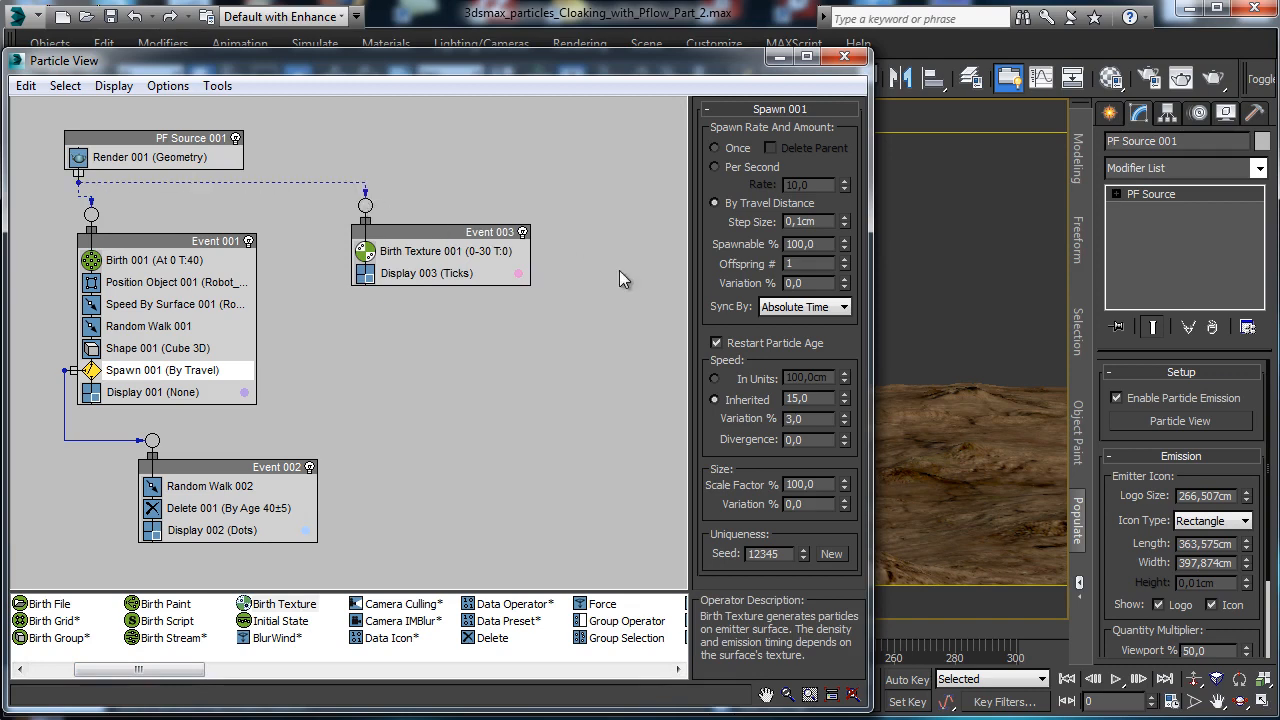
Set the emit stop of Birth Texture 001 to 100.
{"action": "left_click", "coordinate": [500, 253]}
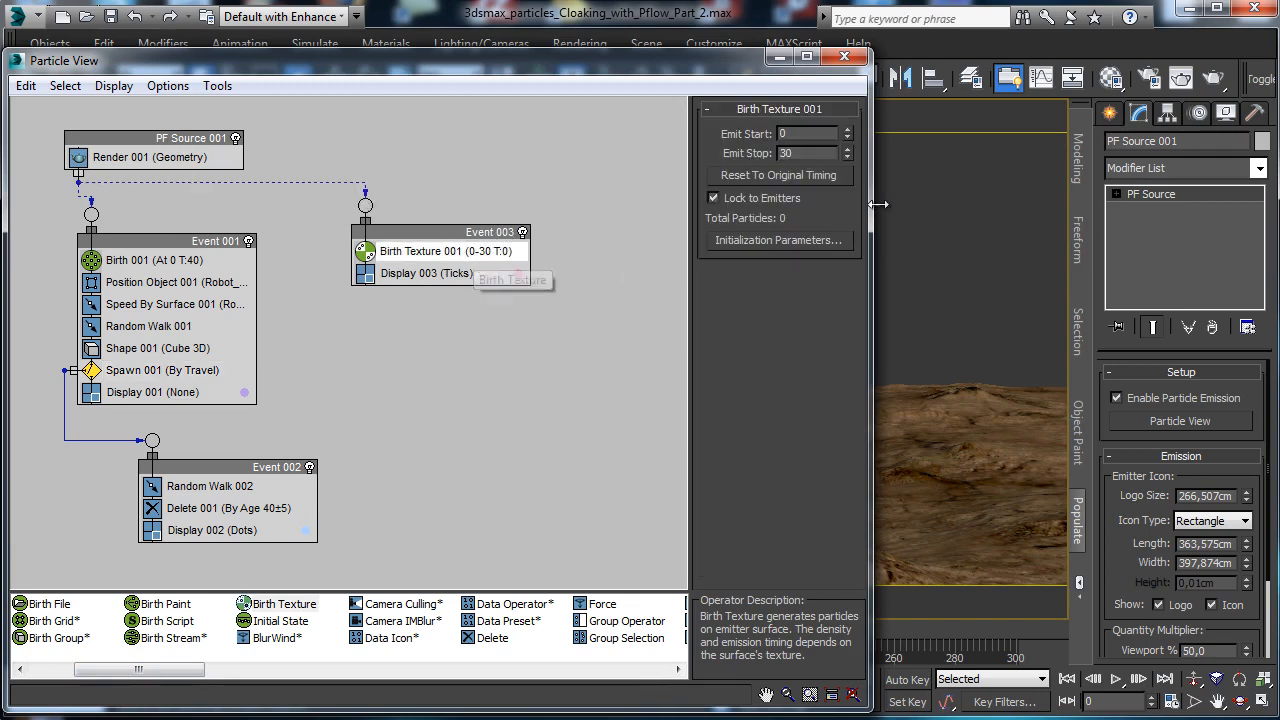
{"action": "double_click", "coordinate": [815, 155]}
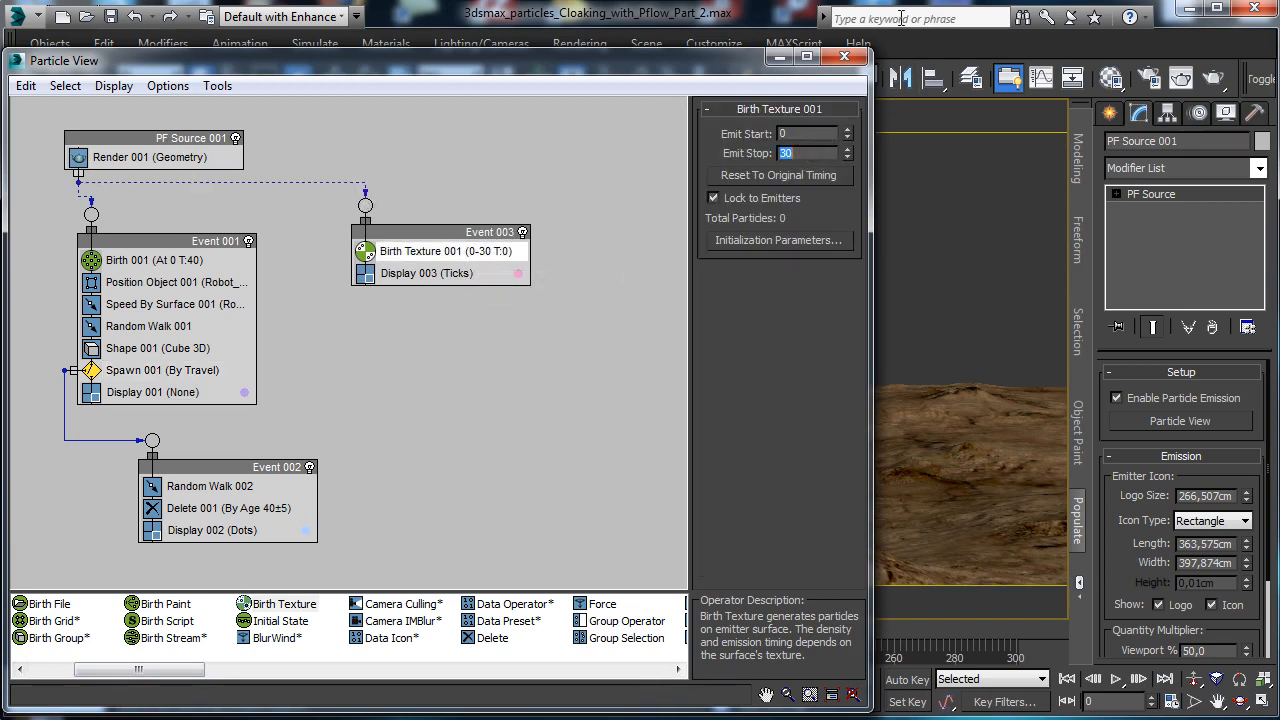
{"action": "type", "text": "100"}
{"action": "key", "text": "Return"}
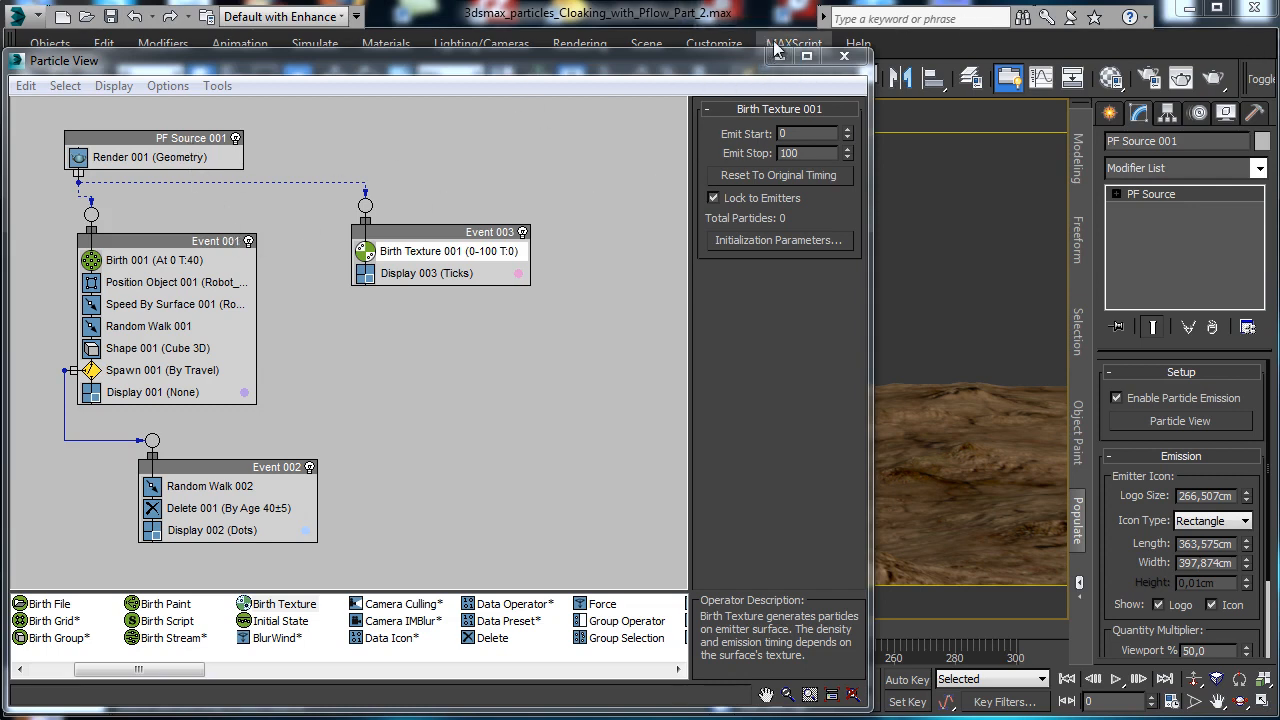
Open the initialization parameters of Birth Texture 001, close Particle View, and set the timing stop to 100.
{"action": "left_click", "coordinate": [775, 239]}
{"action": "left_click", "coordinate": [844, 57]}
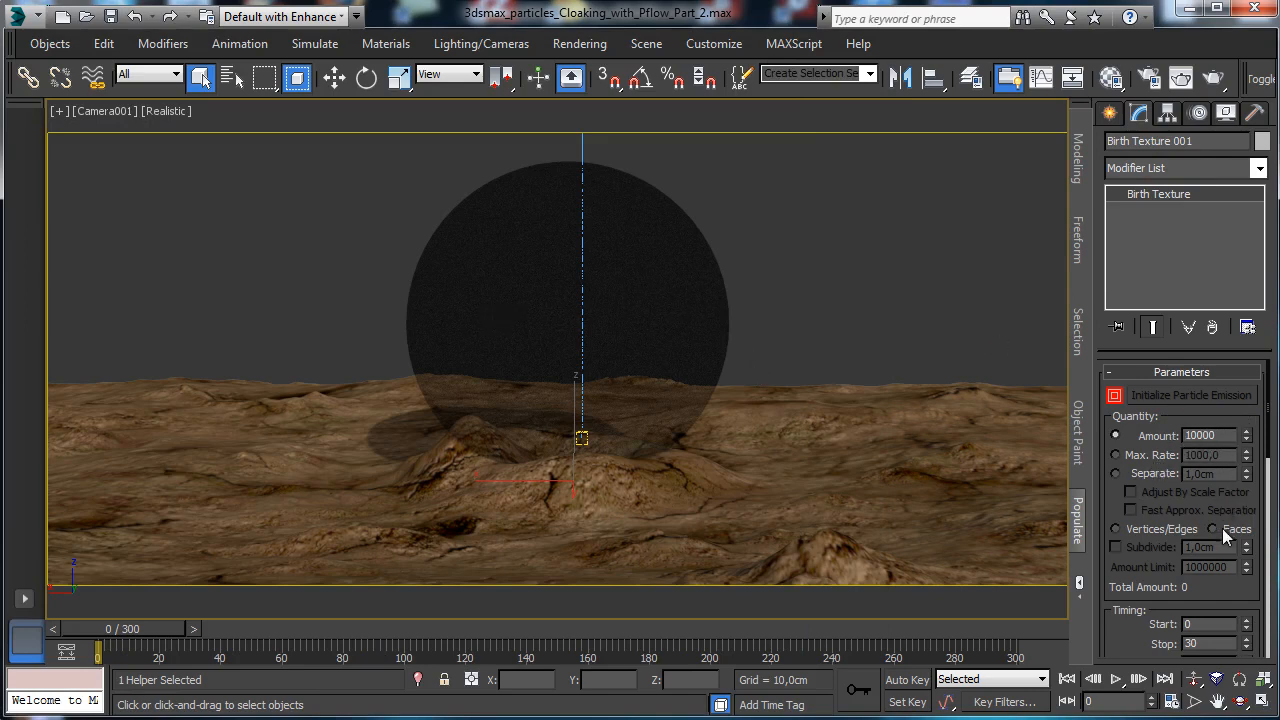
{"action": "left_click_drag", "start_coordinate": [1183, 345], "coordinate": [1183, 269]}
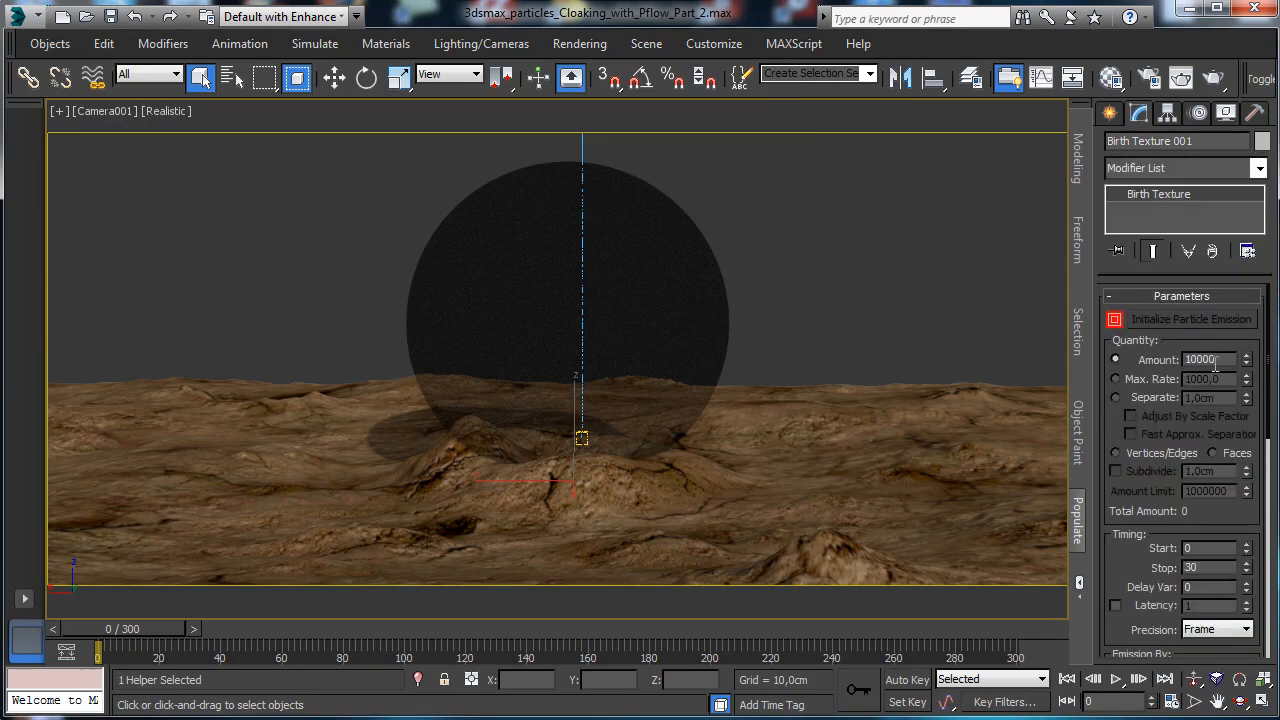
{"action": "scroll", "coordinate": [1225, 505], "scroll_direction": "down", "scroll_amount": 1}
{"action": "double_click", "coordinate": [1210, 537]}
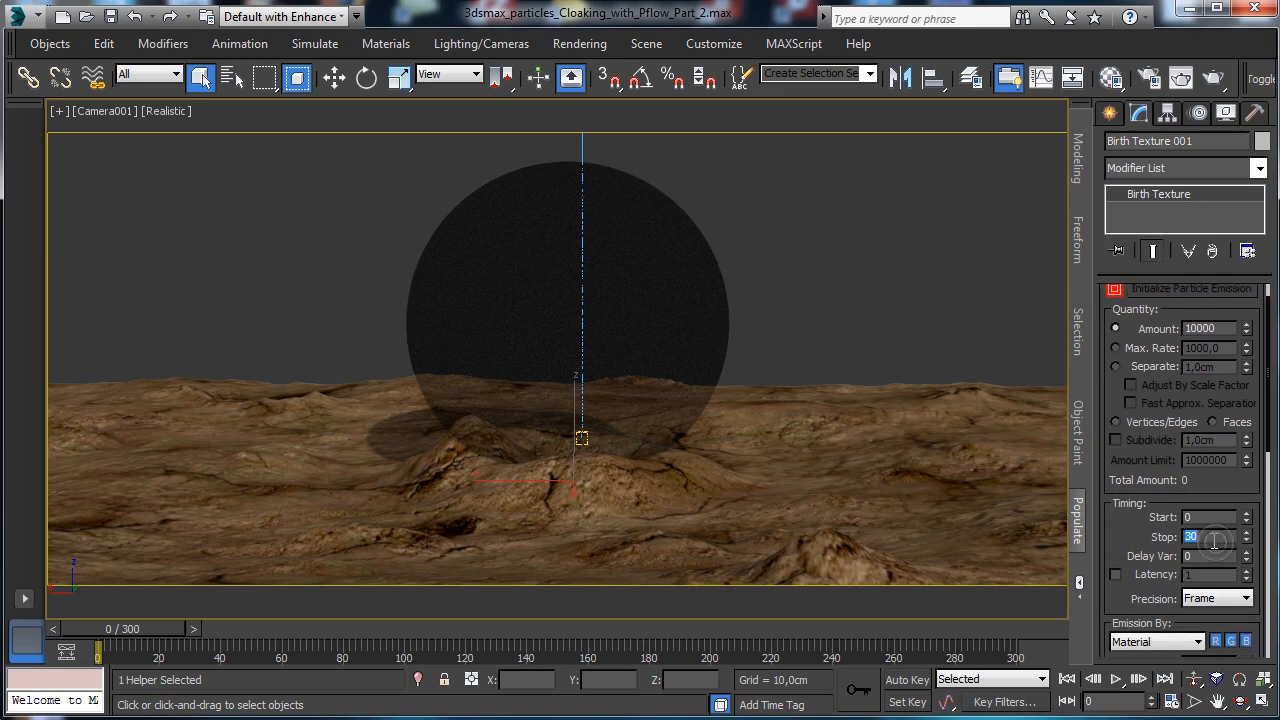
{"action": "type", "text": "100"}
{"action": "key", "text": "Return"}
Review the emission source choices of Birth Texture 001, keeping Material selected.
{"action": "left_click_drag", "start_coordinate": [1228, 470], "coordinate": [1150, 305]}
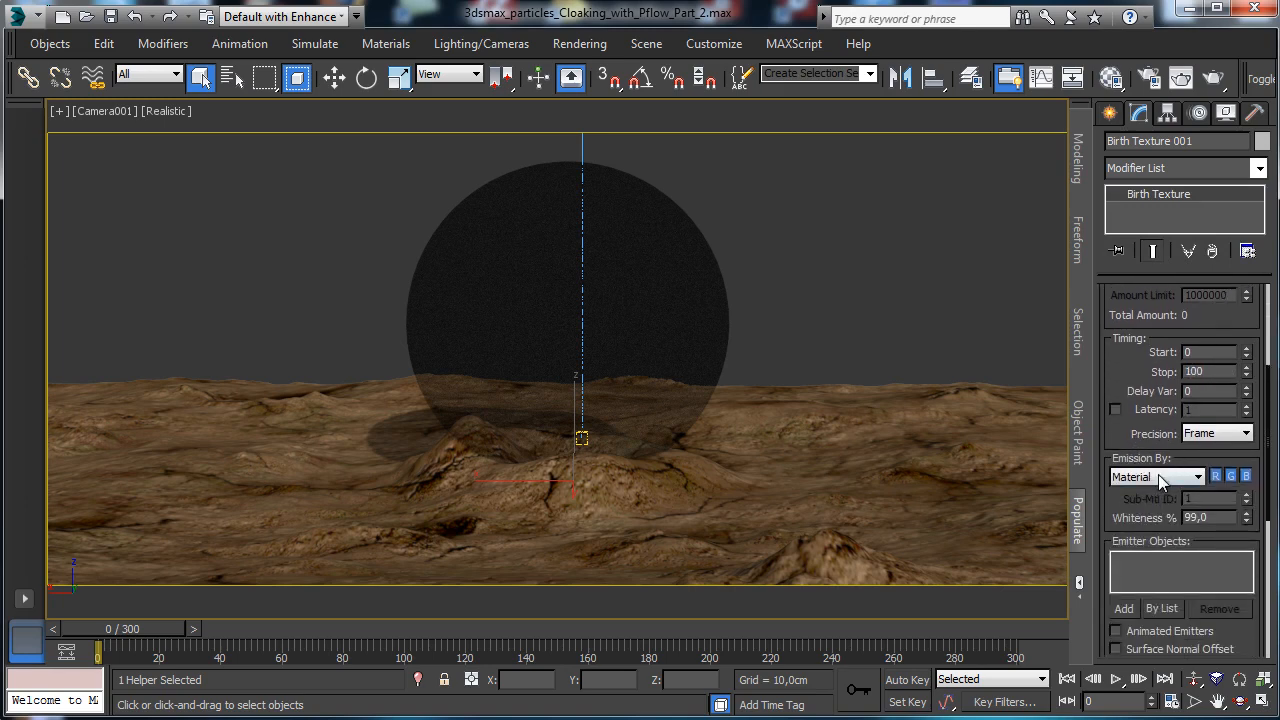
{"action": "left_click", "coordinate": [1195, 477]}
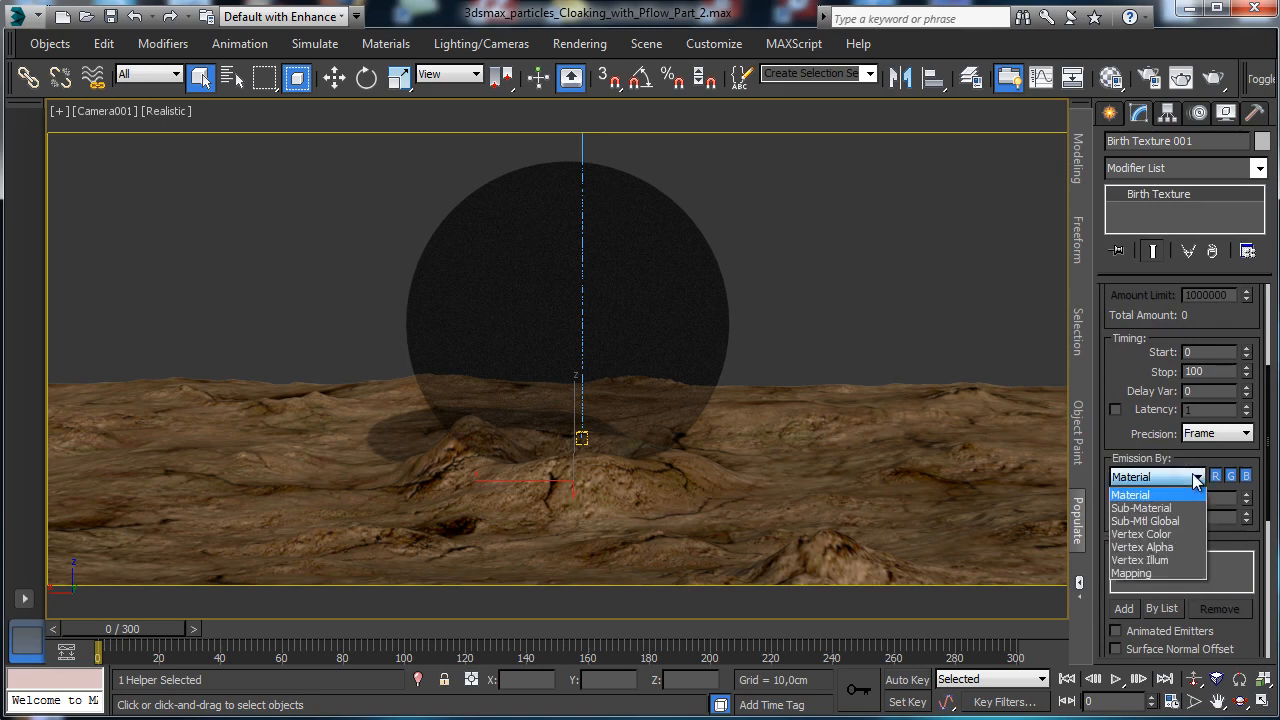
{"action": "left_click", "coordinate": [1197, 478]}
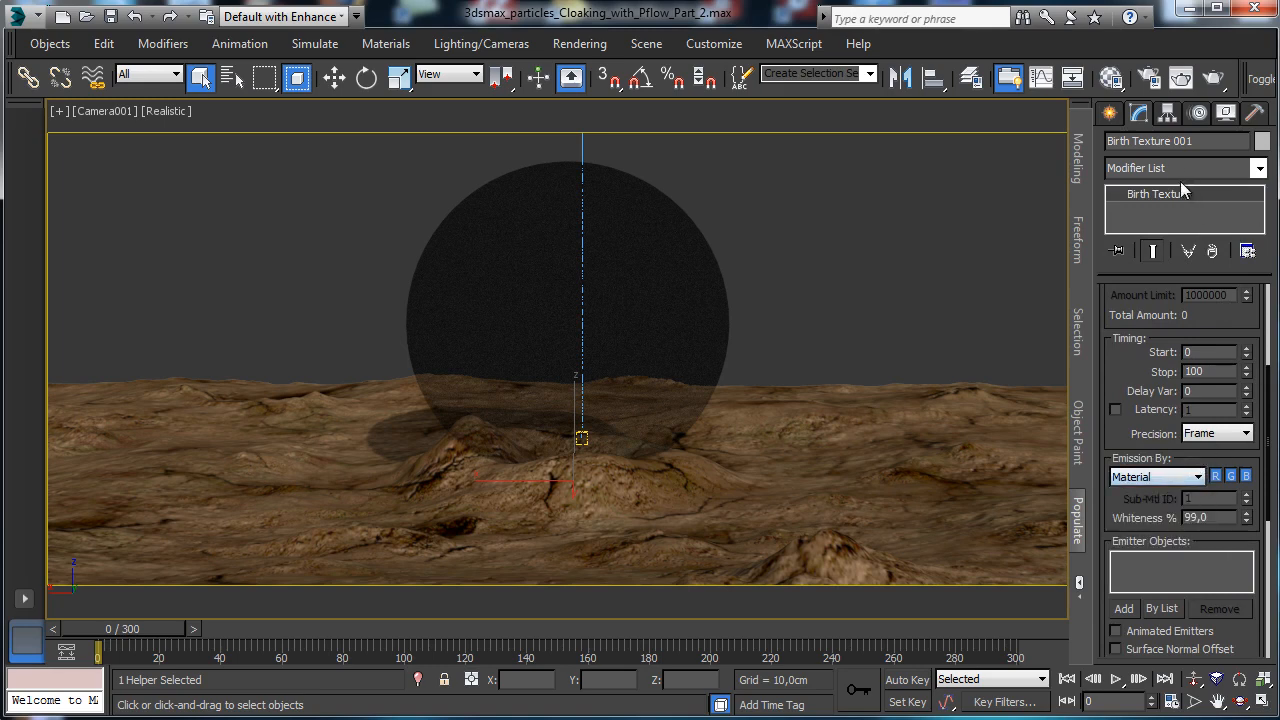
Open the Material Editor, activate the Glass Mask state set, and close both the State Sets and Material Editor windows.
{"action": "left_click", "coordinate": [1110, 78]}
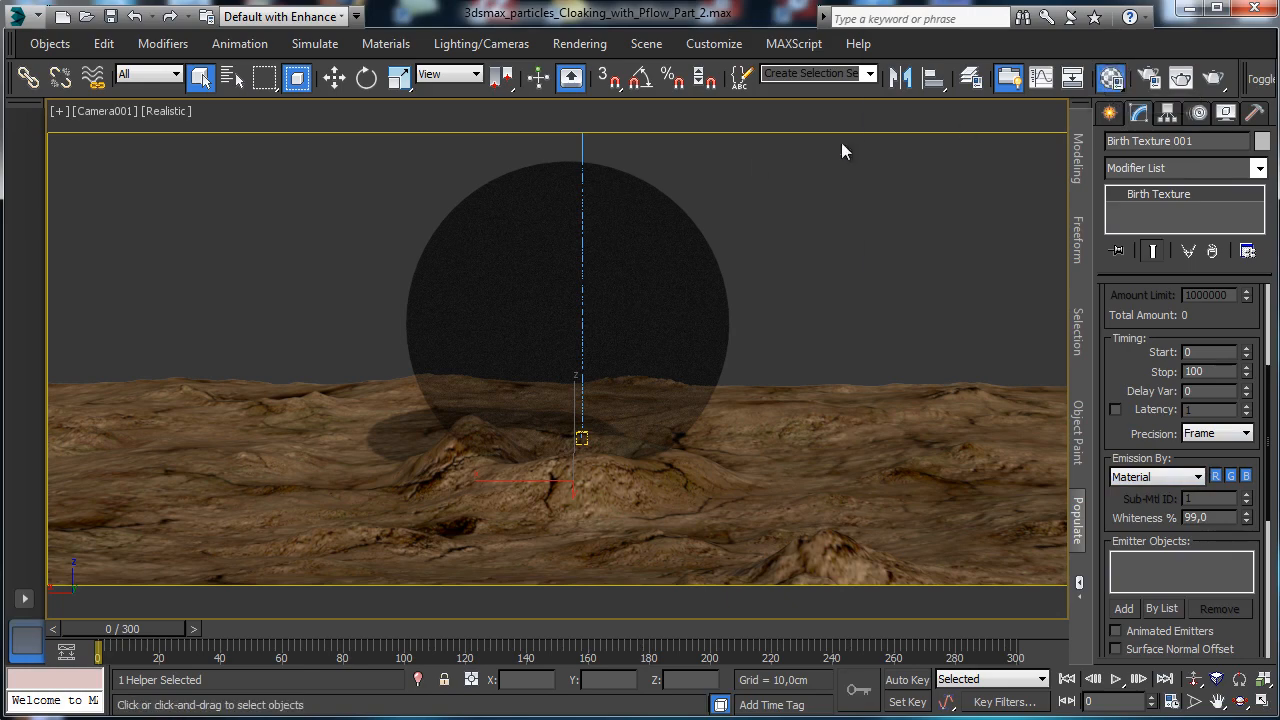
{"action": "left_click_drag", "start_coordinate": [1035, 22], "coordinate": [1031, 108]}
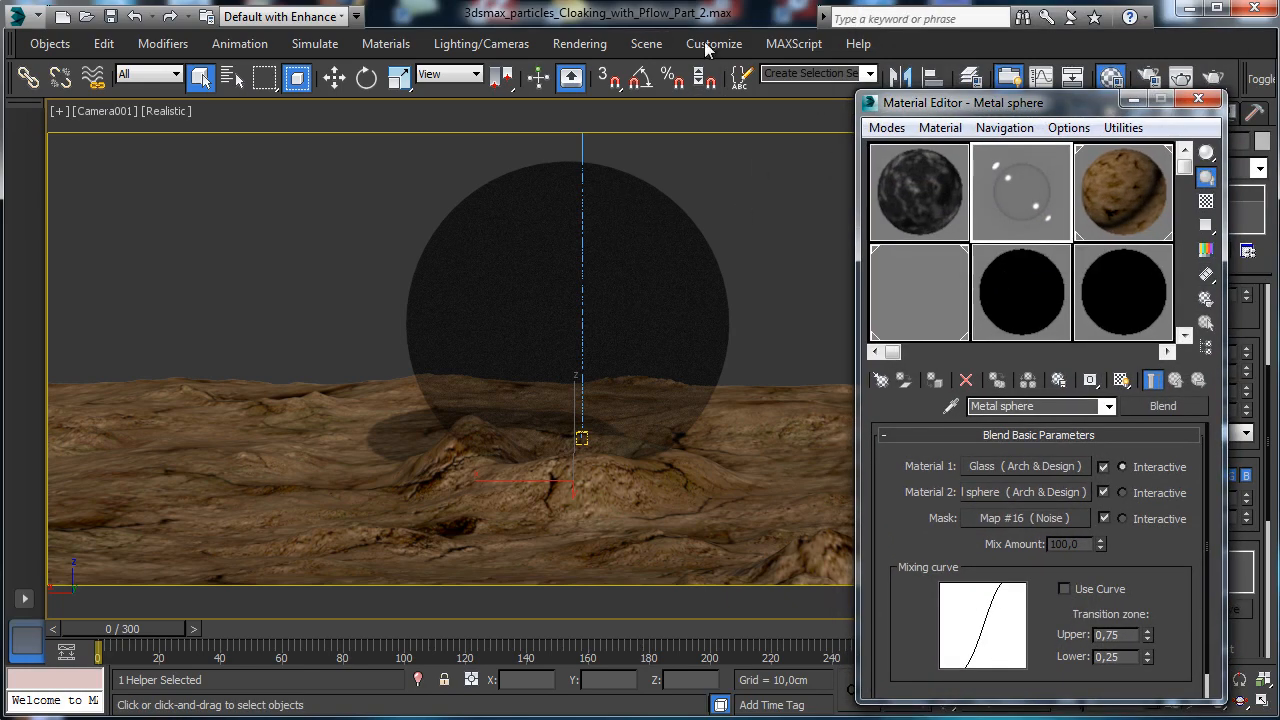
{"action": "left_click", "coordinate": [581, 43]}
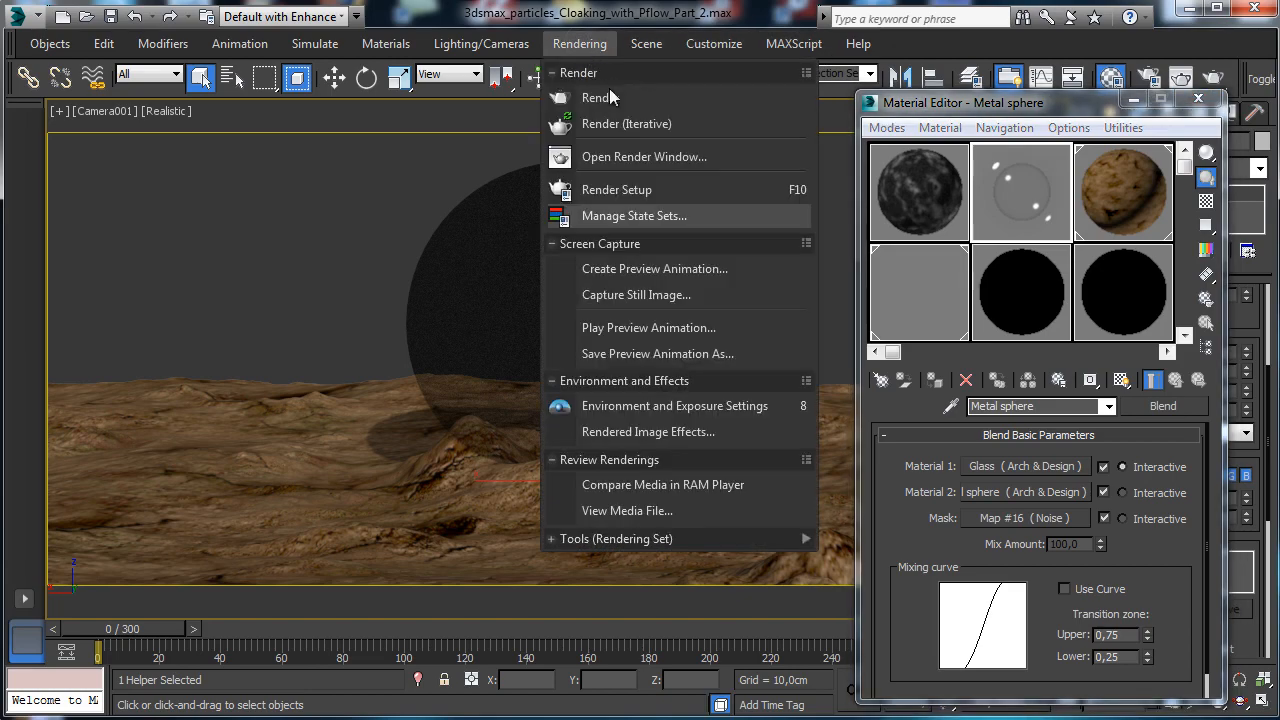
{"action": "left_click", "coordinate": [636, 216]}
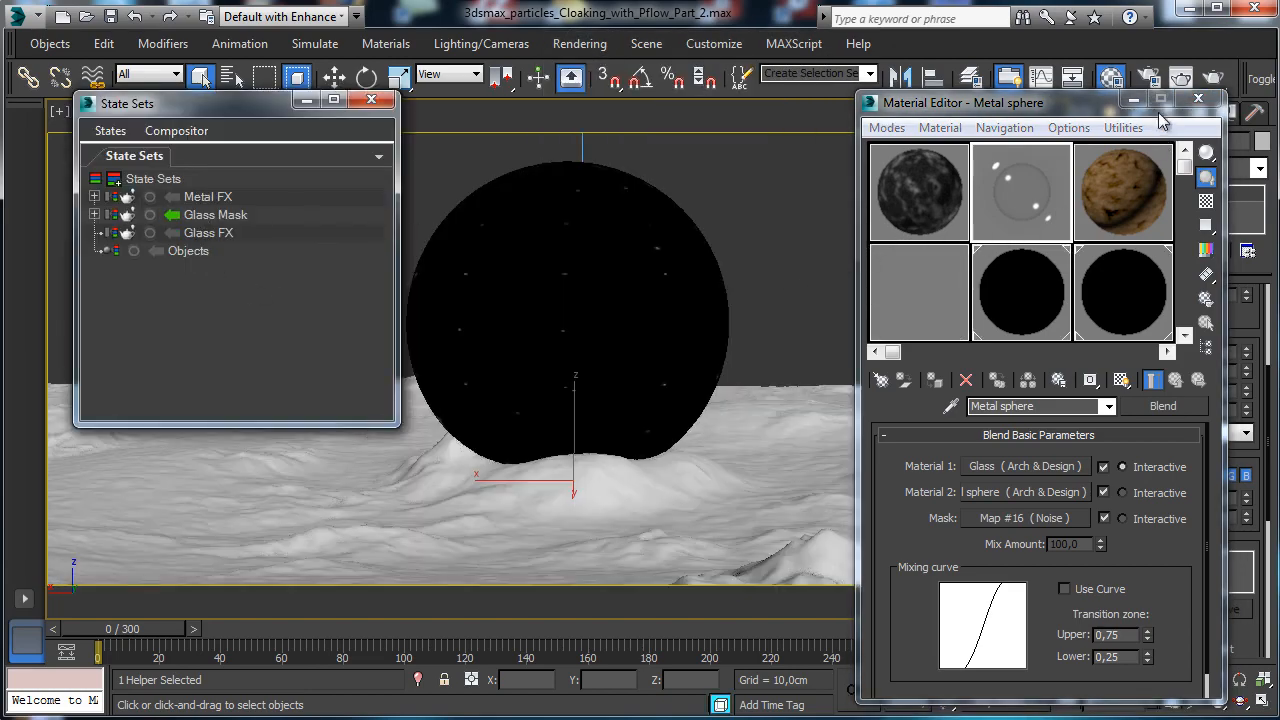
{"action": "left_click", "coordinate": [371, 103]}
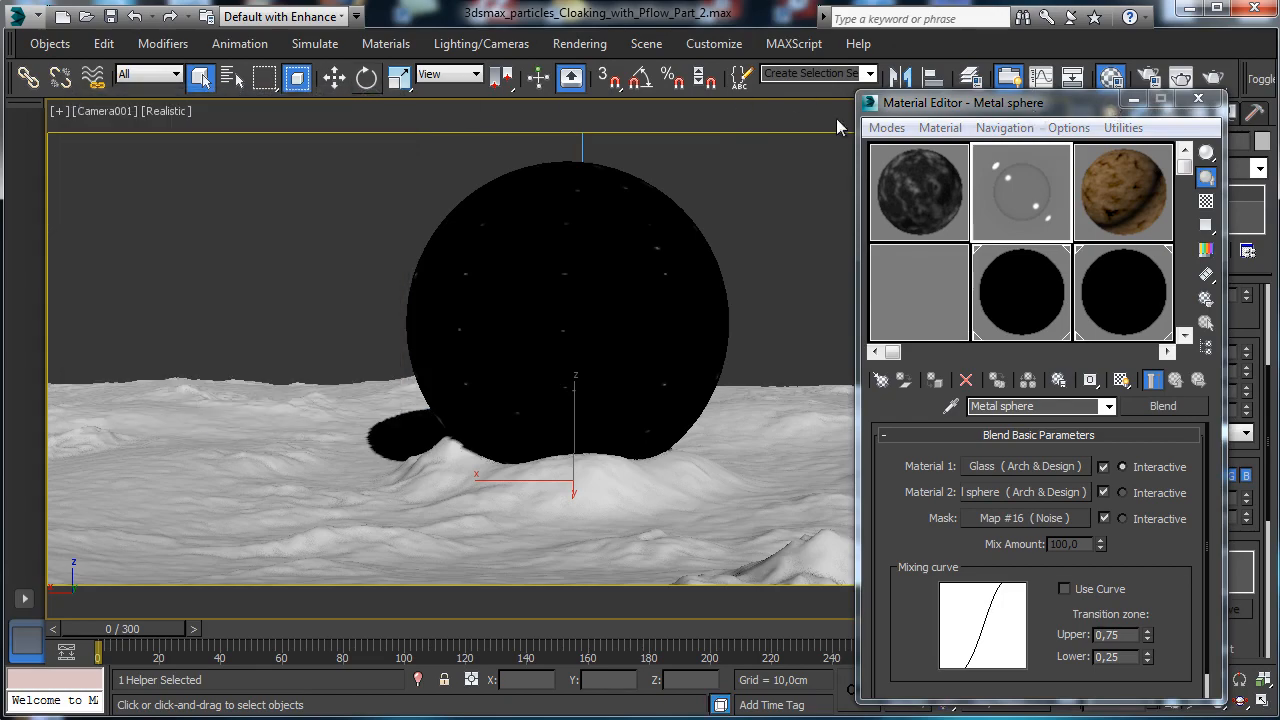
{"action": "left_click_drag", "start_coordinate": [1036, 106], "coordinate": [178, 129]}
{"action": "left_click", "coordinate": [339, 122]}
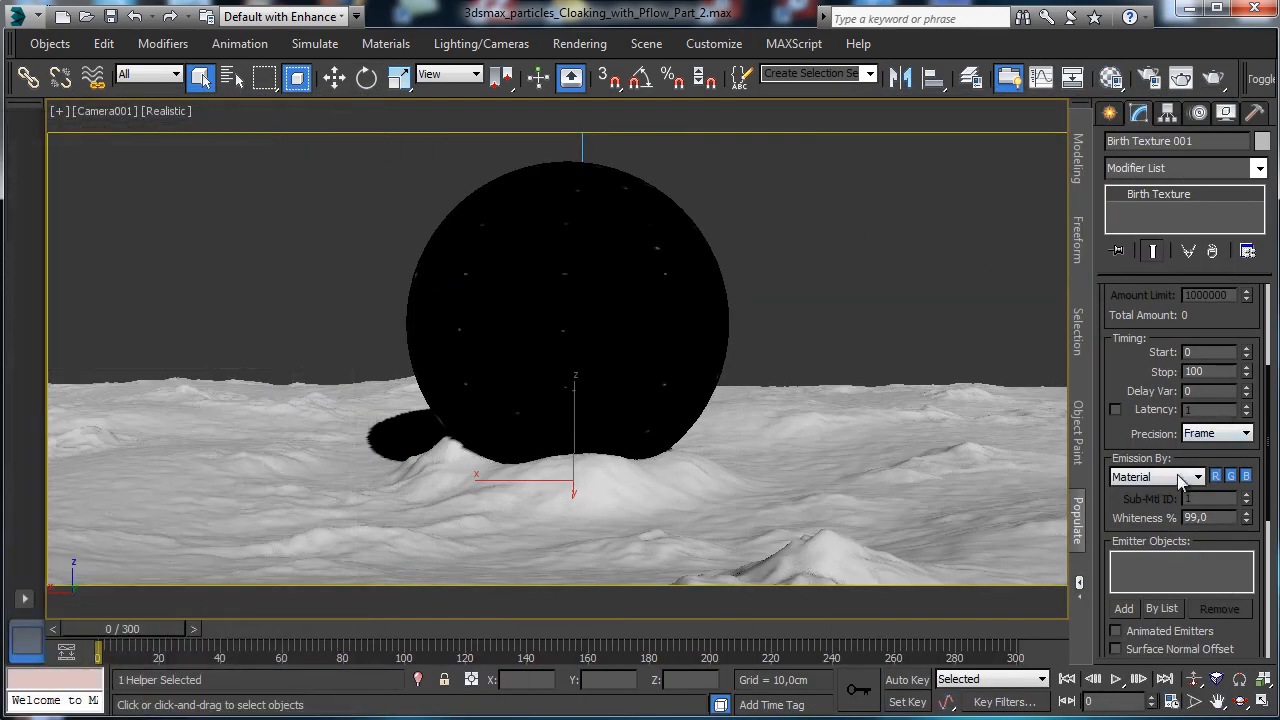
Add Robot_Sphere as the emitter object of Birth Texture 001 and initialize its particle emission.
{"action": "left_click", "coordinate": [1124, 609]}
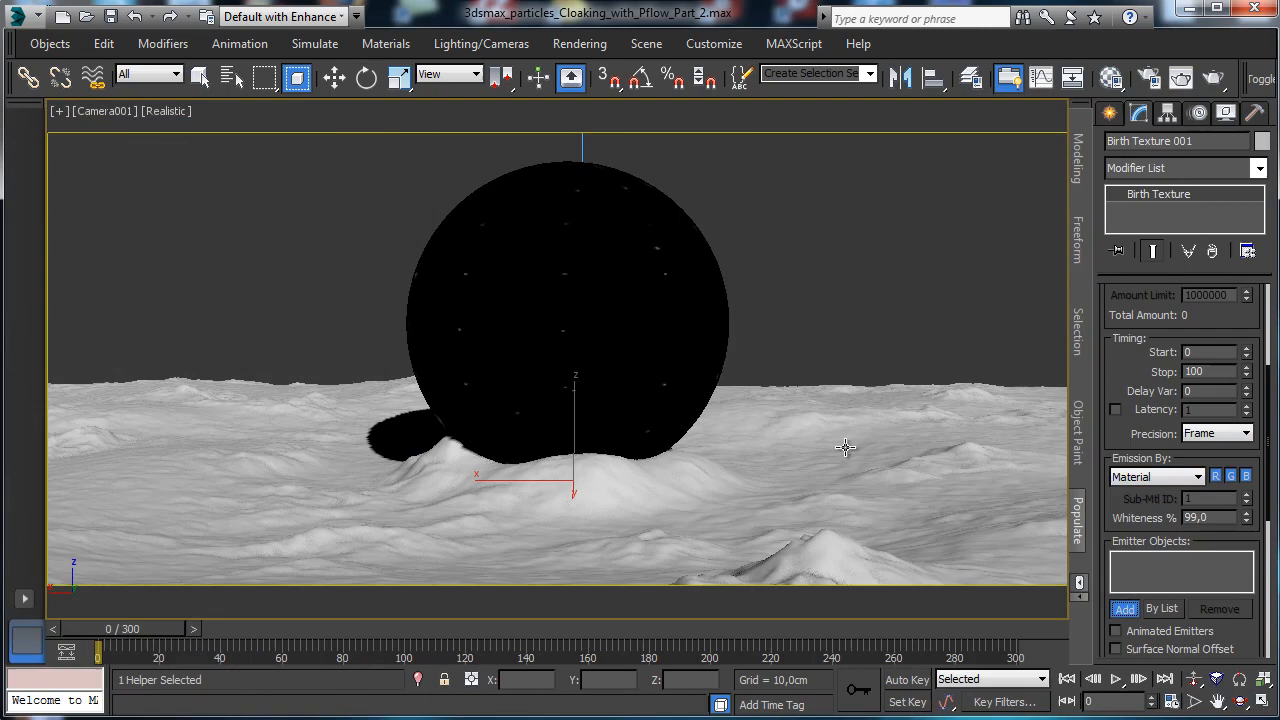
{"action": "left_click", "coordinate": [674, 261]}
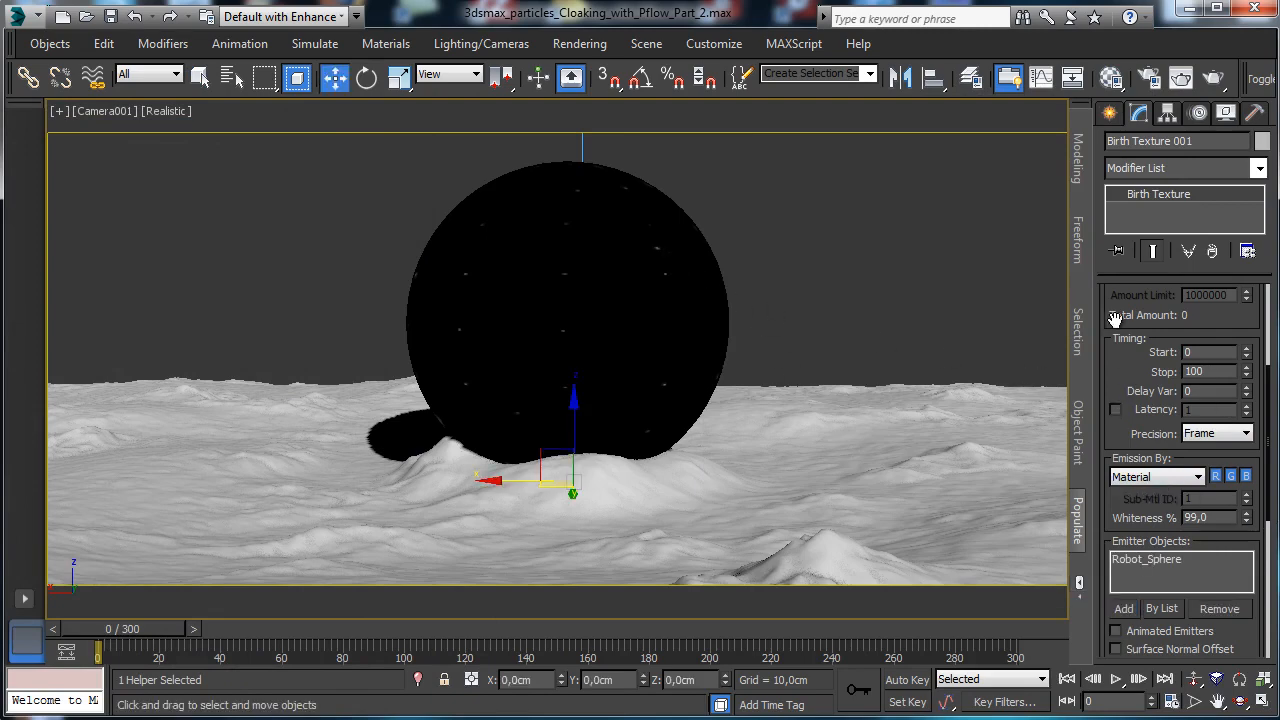
{"action": "scroll", "coordinate": [1117, 290], "scroll_direction": "down", "scroll_amount": 5}
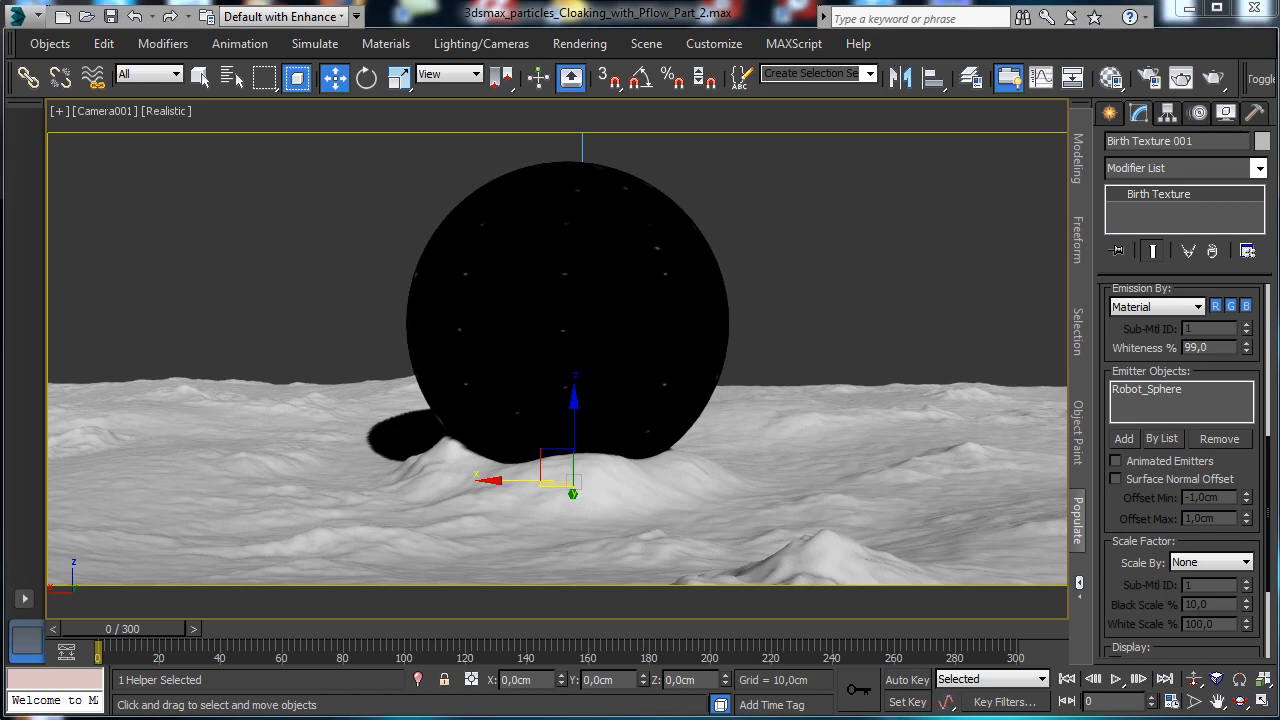
{"action": "left_click_drag", "start_coordinate": [1146, 470], "coordinate": [1158, 251]}
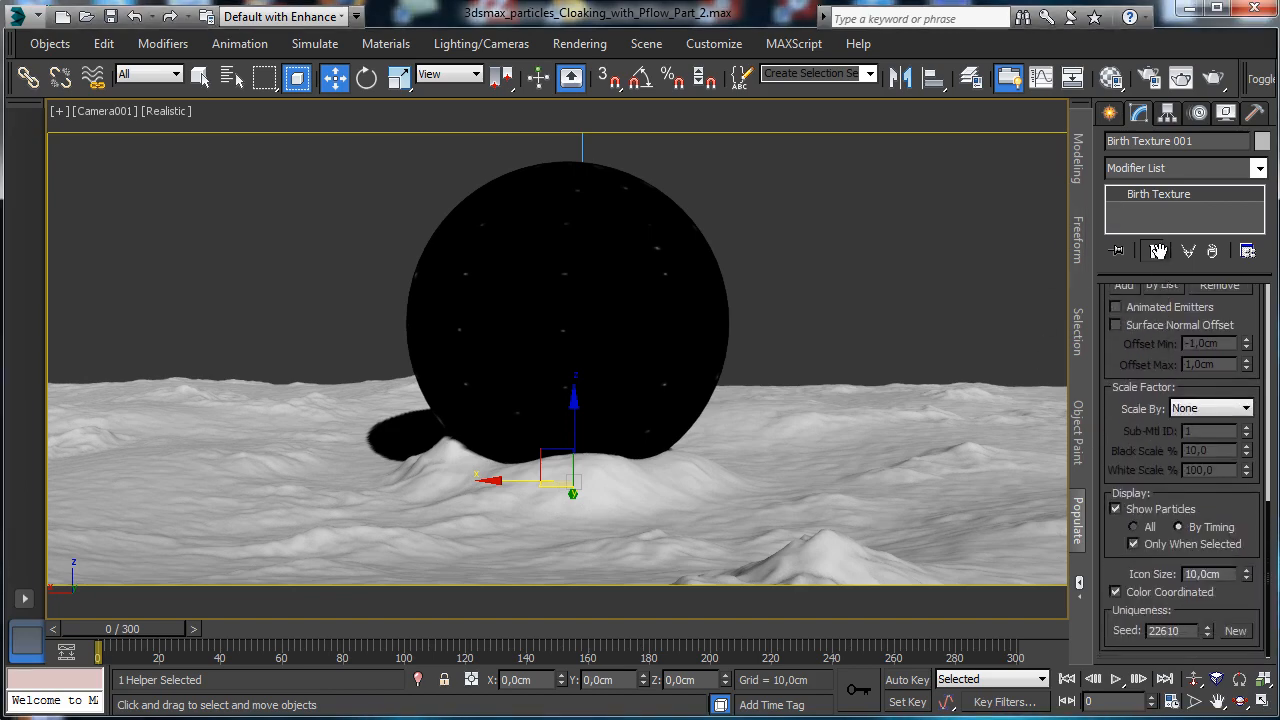
{"action": "scroll", "coordinate": [1158, 251], "scroll_direction": "up", "scroll_amount": 10}
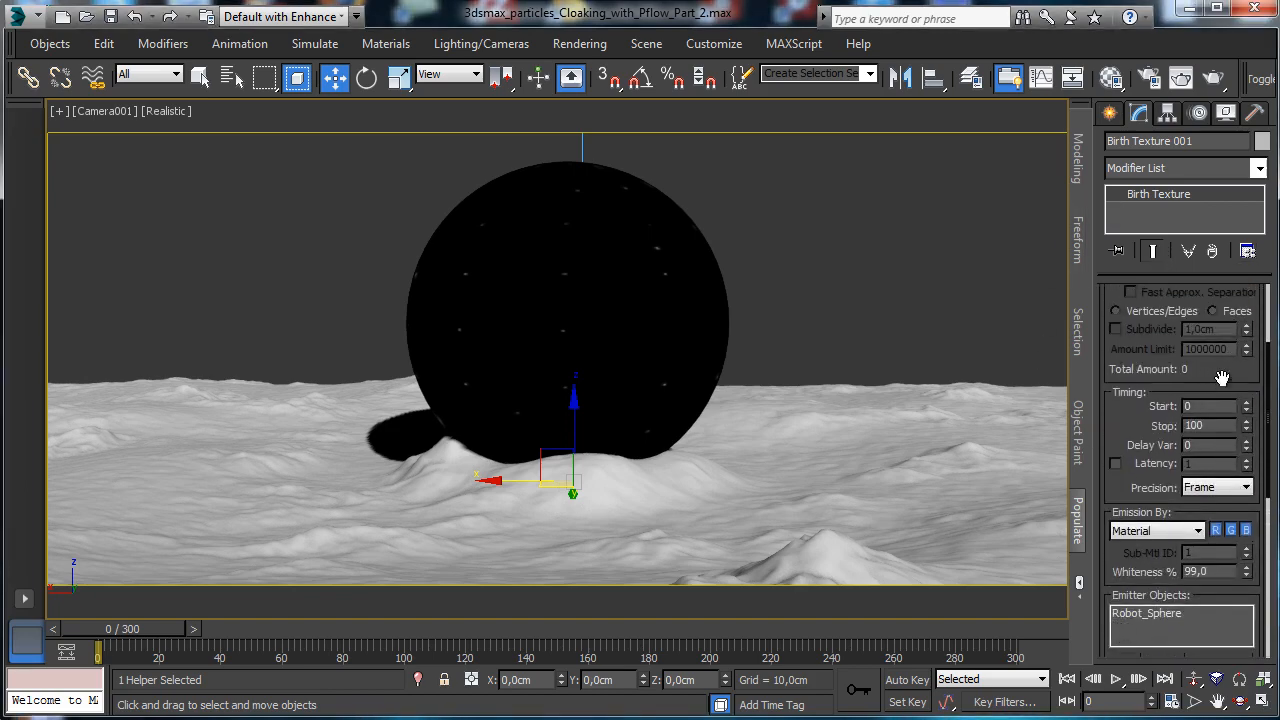
{"action": "scroll", "coordinate": [1214, 377], "scroll_direction": "up", "scroll_amount": 4}
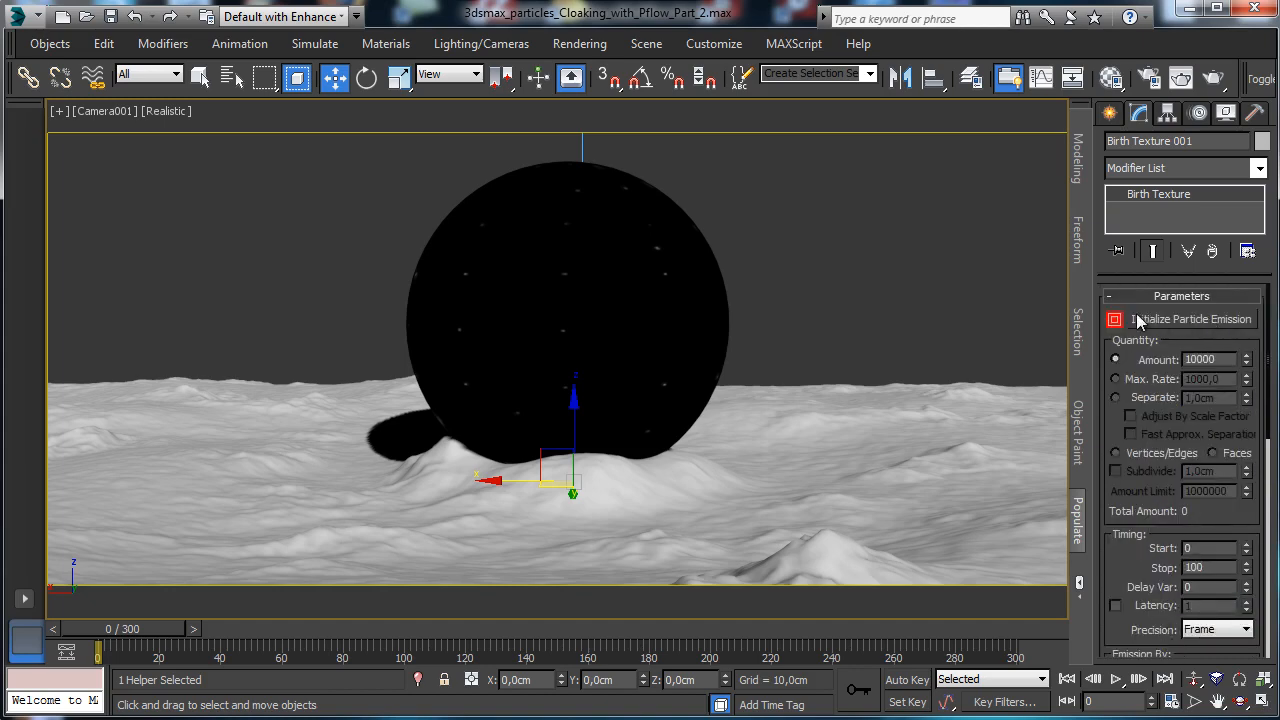
{"action": "left_click", "coordinate": [1183, 321]}
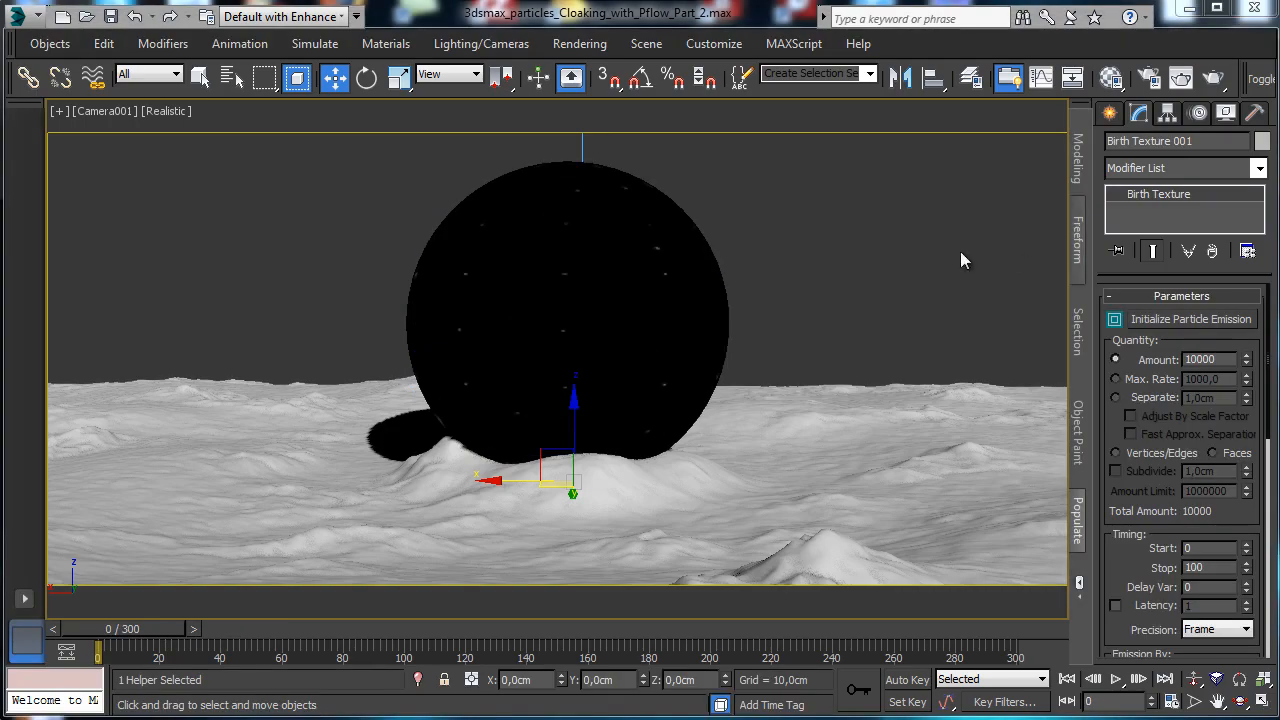
Reselect Birth Texture 001, reopen Particle View, and turn off Event 001 and Event 002.
{"action": "left_click", "coordinate": [231, 77]}
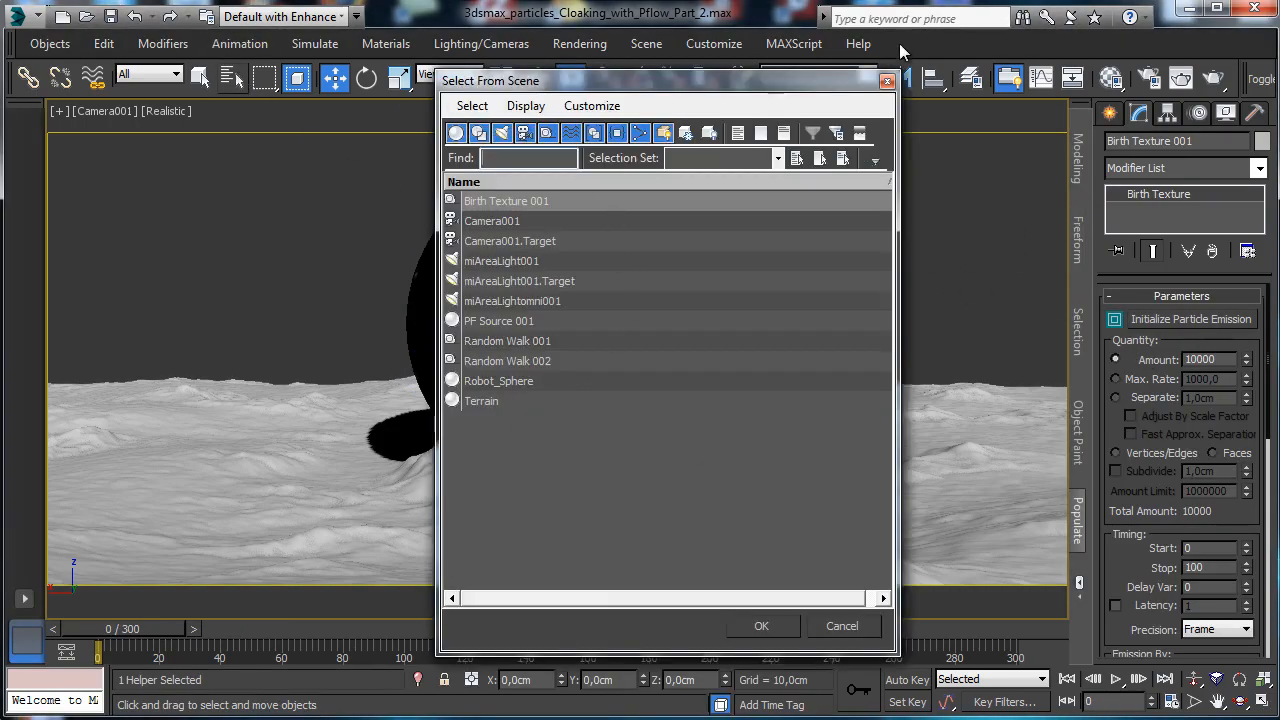
{"action": "double_click", "coordinate": [775, 200]}
{"action": "key", "text": "6"}
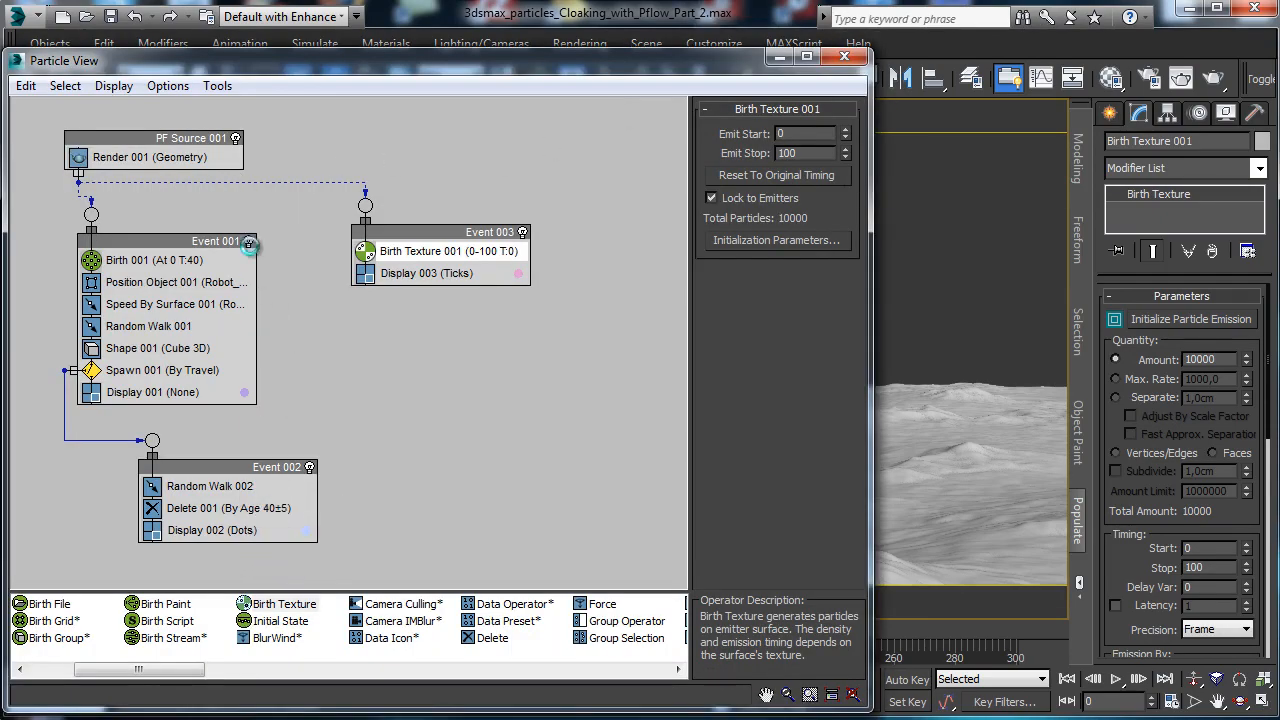
{"action": "left_click", "coordinate": [248, 242]}
{"action": "left_click", "coordinate": [309, 467]}
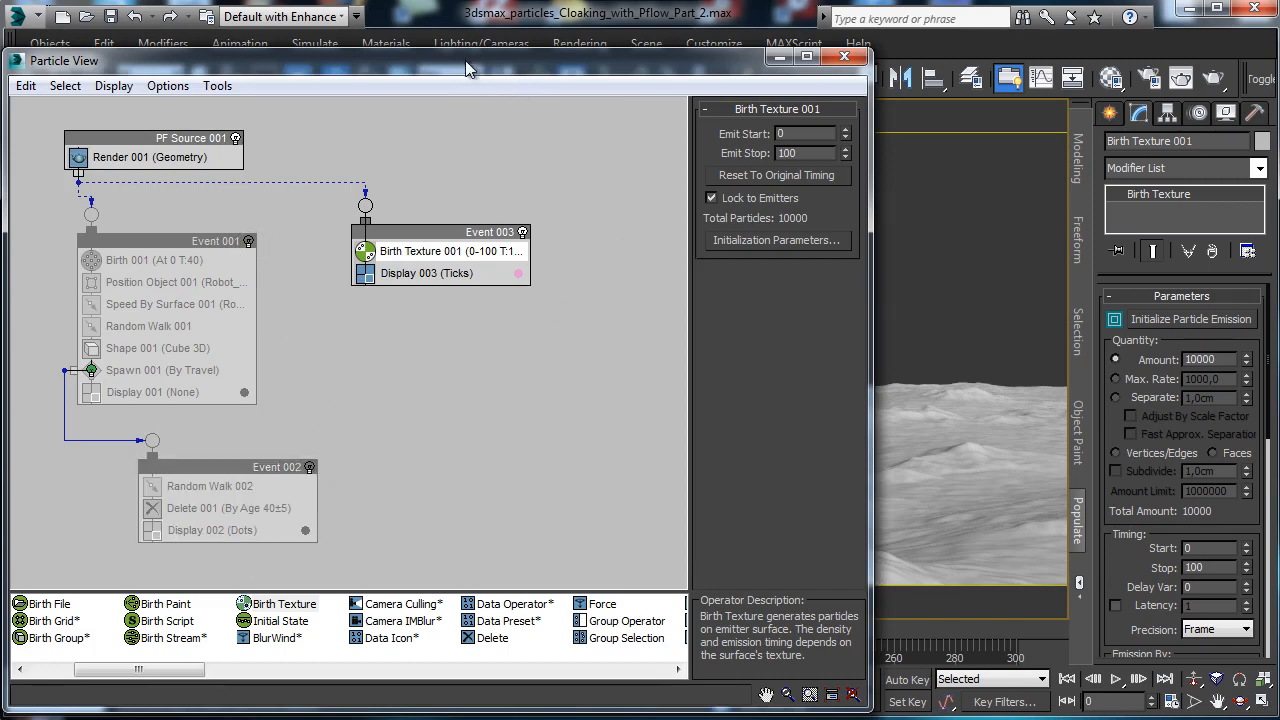
Clear Particle View out of the way and scrub the timeline to frame 126 to preview the emission.
{"action": "left_click_drag", "start_coordinate": [871, 280], "coordinate": [425, 280]}
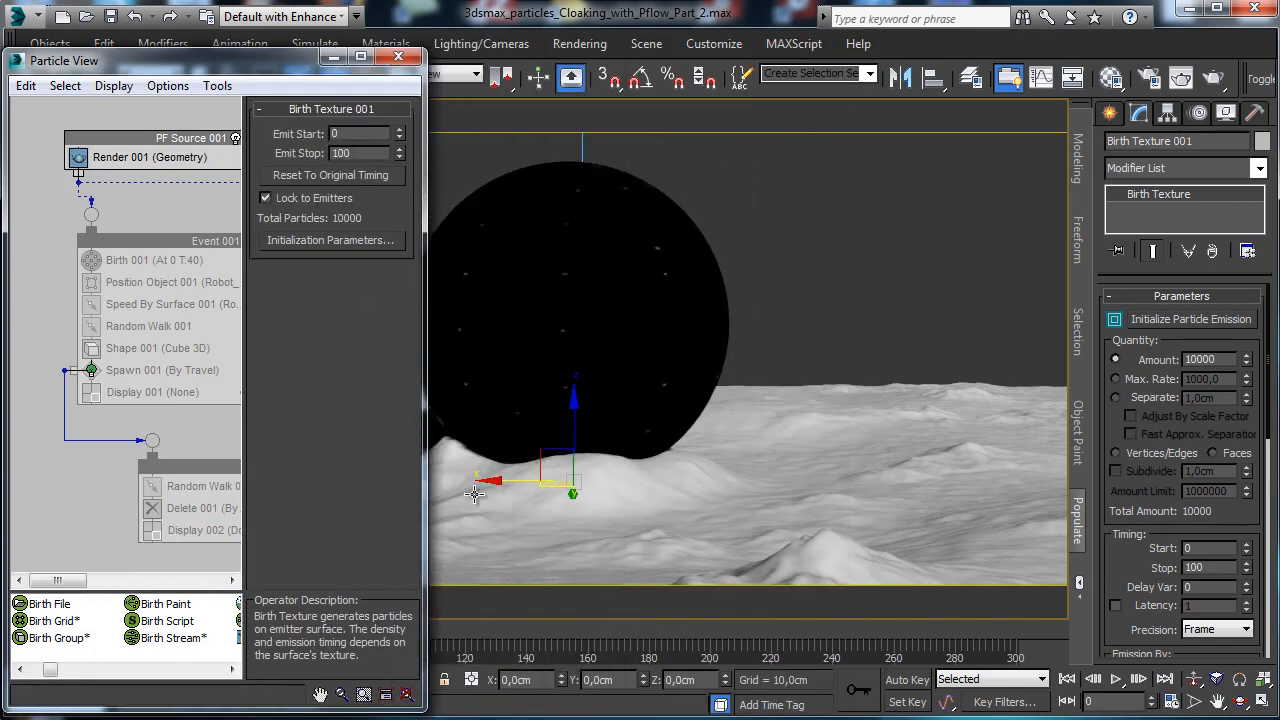
{"action": "left_click_drag", "start_coordinate": [236, 69], "coordinate": [0, 69]}
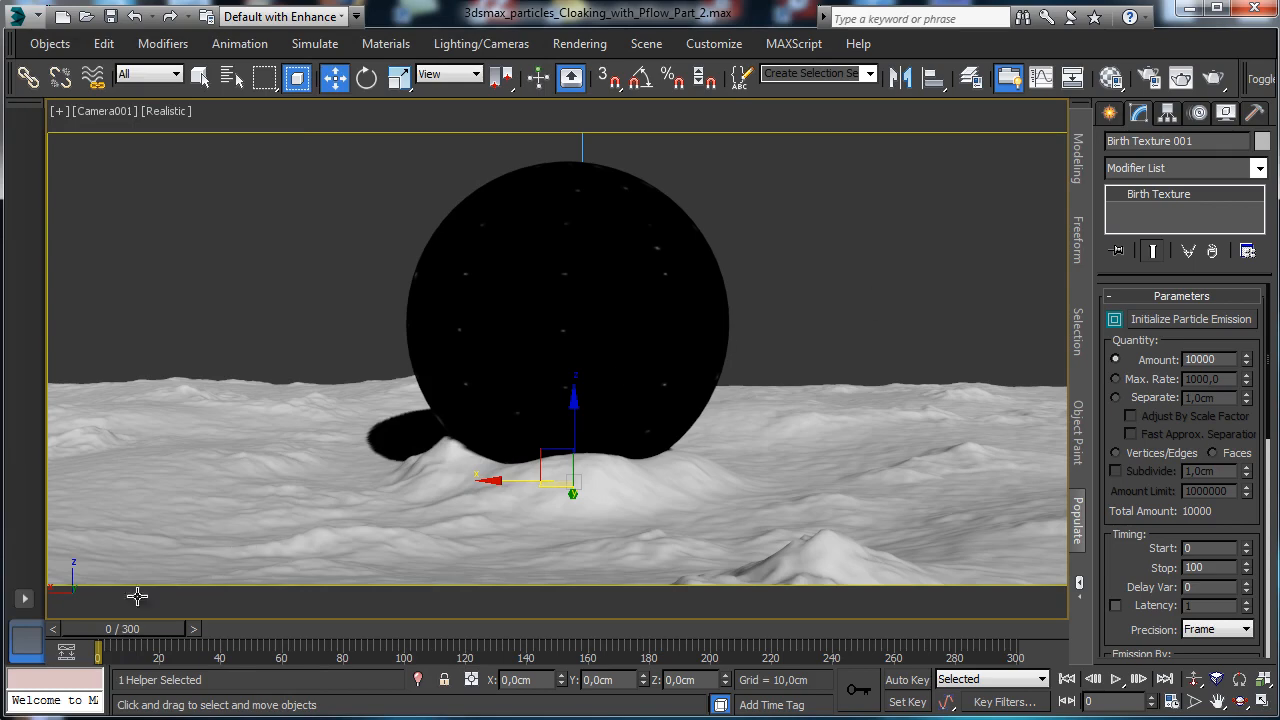
{"action": "left_click_drag", "start_coordinate": [152, 632], "coordinate": [513, 602]}
{"action": "key", "text": "w"}
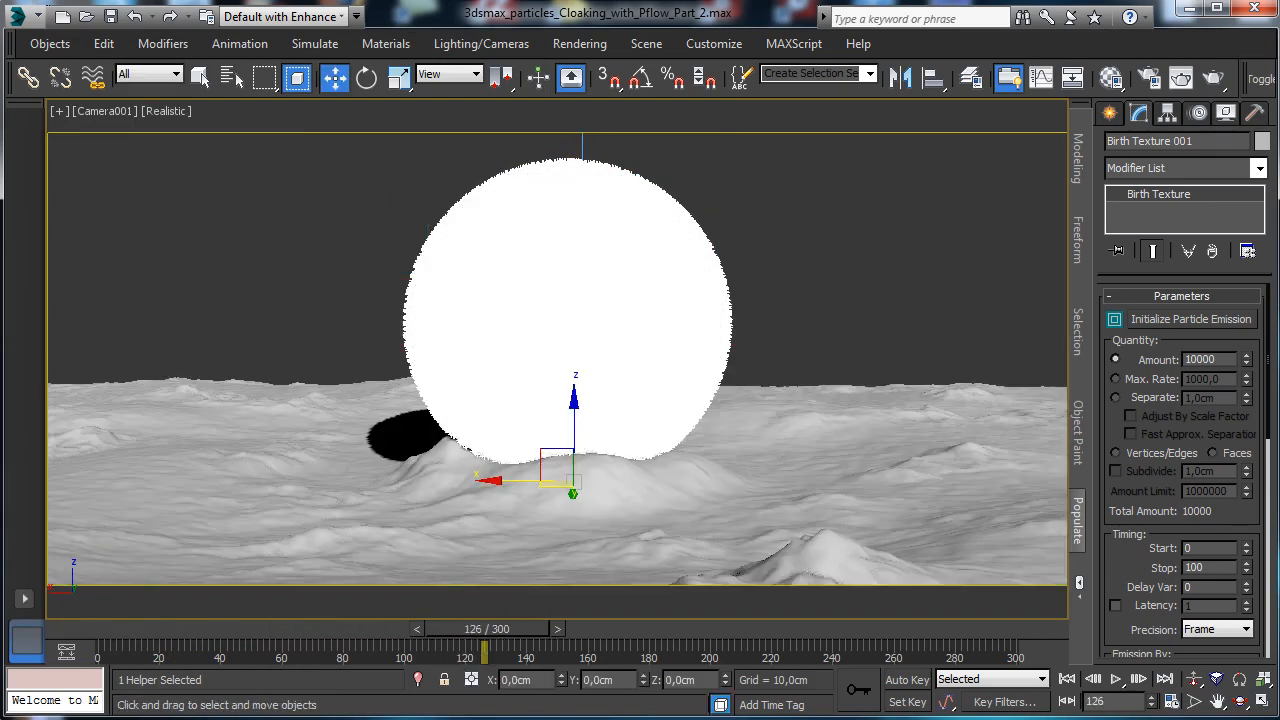
Reopen Particle View, set the Display 003 type to Dots, and move the window clear of the sphere.
{"action": "key", "text": "6"}
{"action": "left_click_drag", "start_coordinate": [970, 74], "coordinate": [134, 59]}
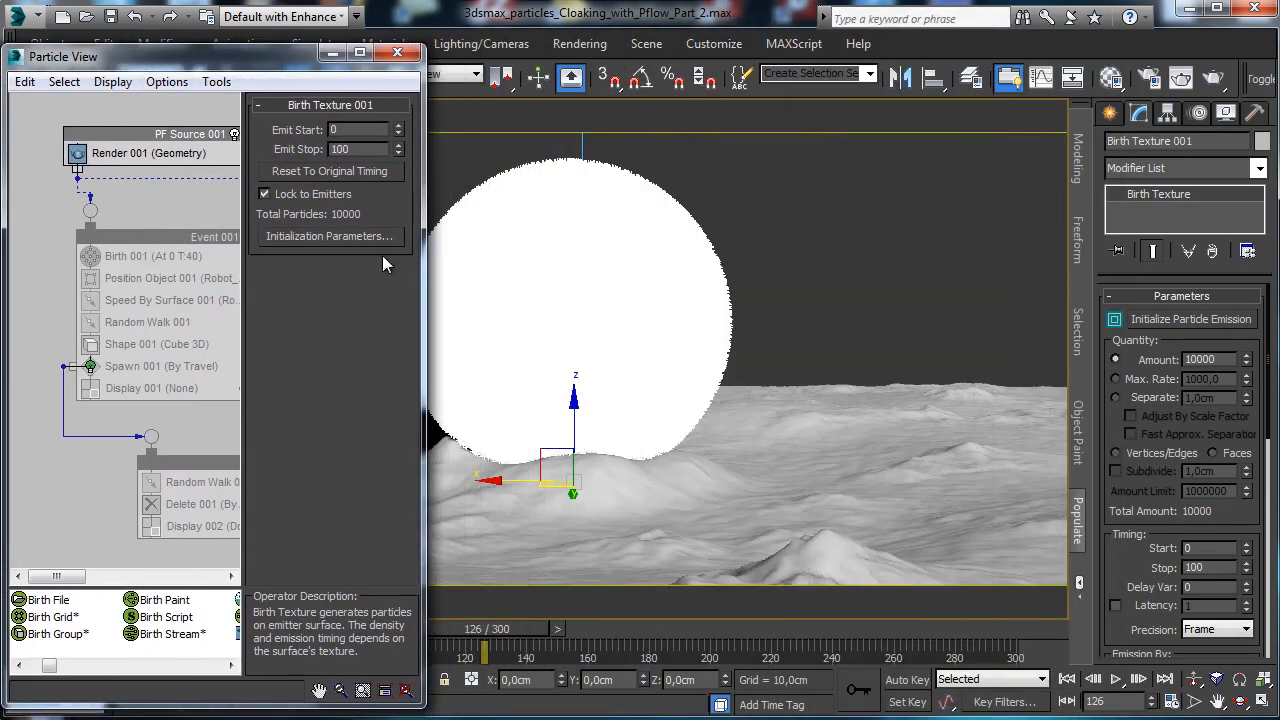
{"action": "left_click_drag", "start_coordinate": [425, 257], "coordinate": [757, 264]}
{"action": "left_click", "coordinate": [450, 271]}
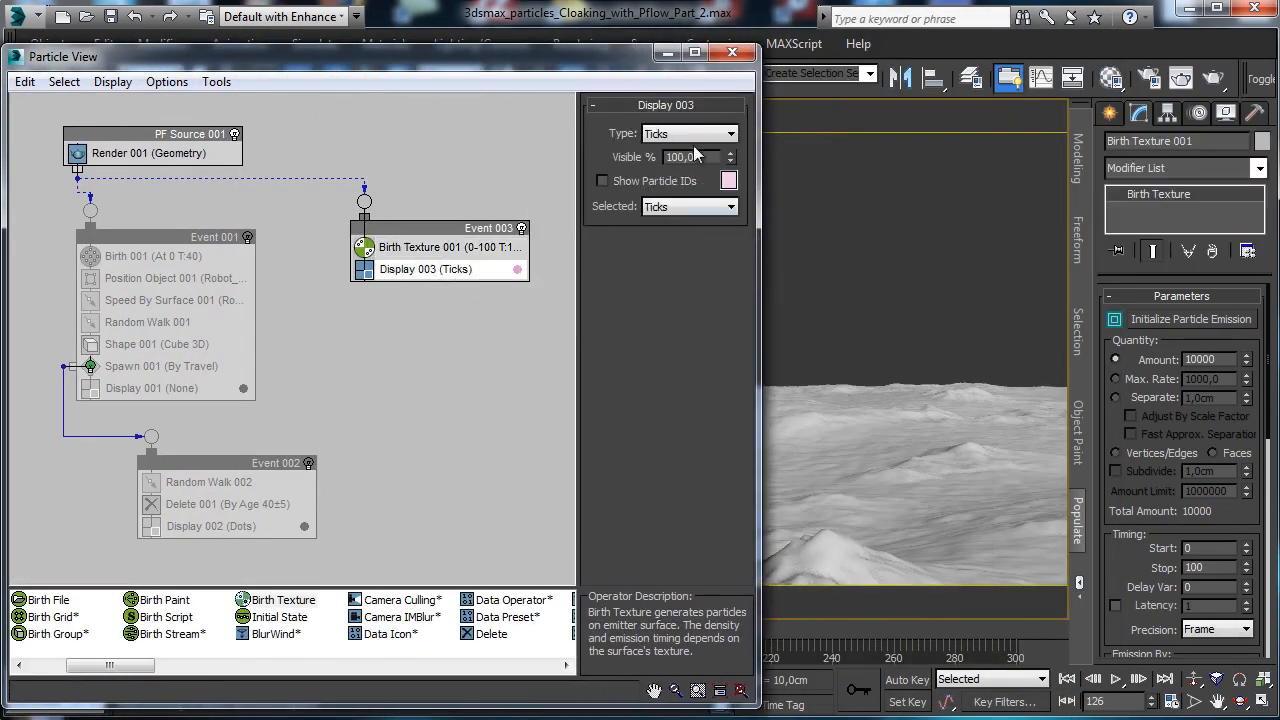
{"action": "left_click", "coordinate": [703, 133]}
{"action": "left_click", "coordinate": [690, 159]}
{"action": "left_click_drag", "start_coordinate": [564, 58], "coordinate": [1279, 51]}
Switch the camera viewport to Shaded and return the timeline to frame 0.
{"action": "left_click", "coordinate": [159, 110]}
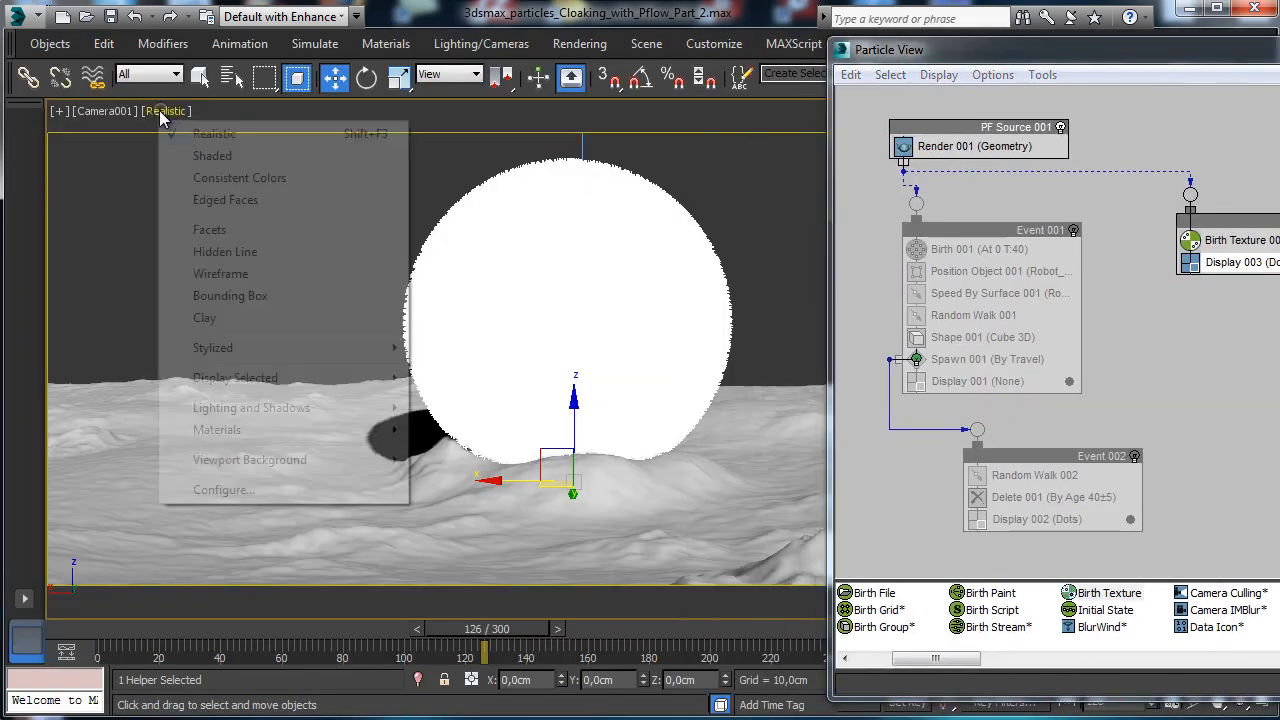
{"action": "left_click", "coordinate": [167, 112]}
{"action": "left_click", "coordinate": [226, 158]}
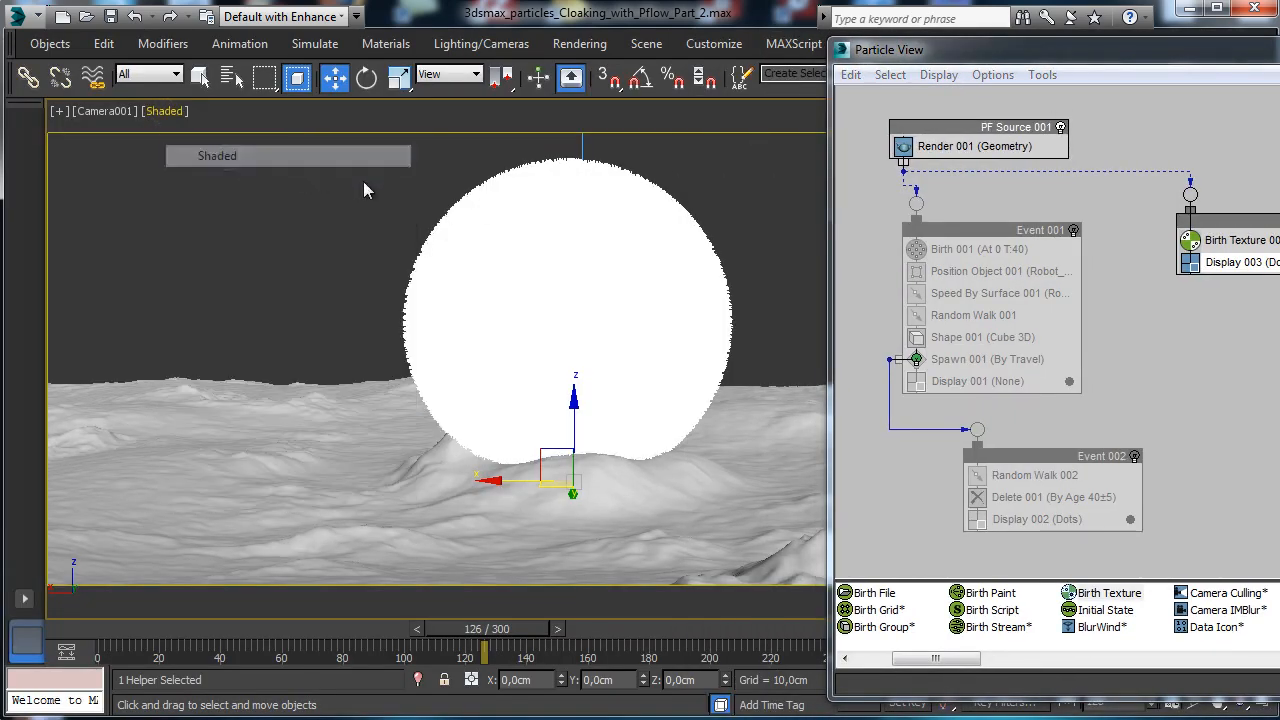
{"action": "left_click", "coordinate": [57, 638]}
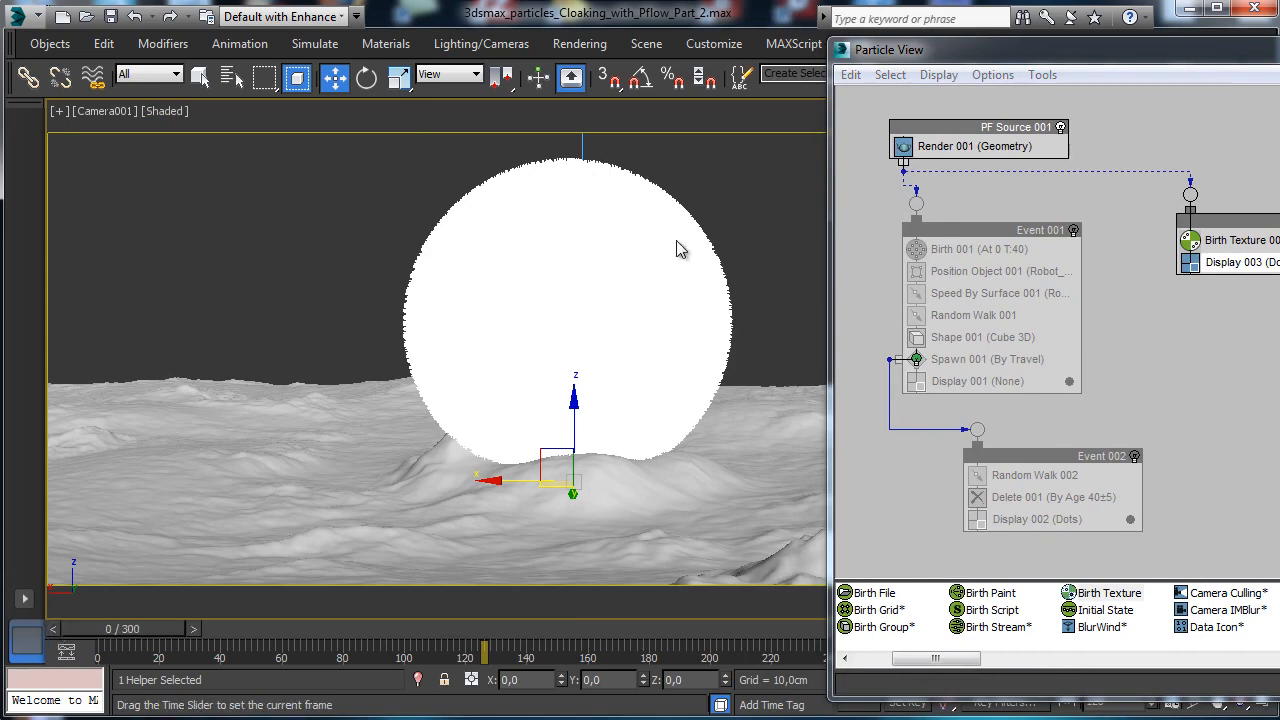
Enable Display as Box for the sphere in its object properties, then deselect it.
{"action": "left_click", "coordinate": [655, 244]}
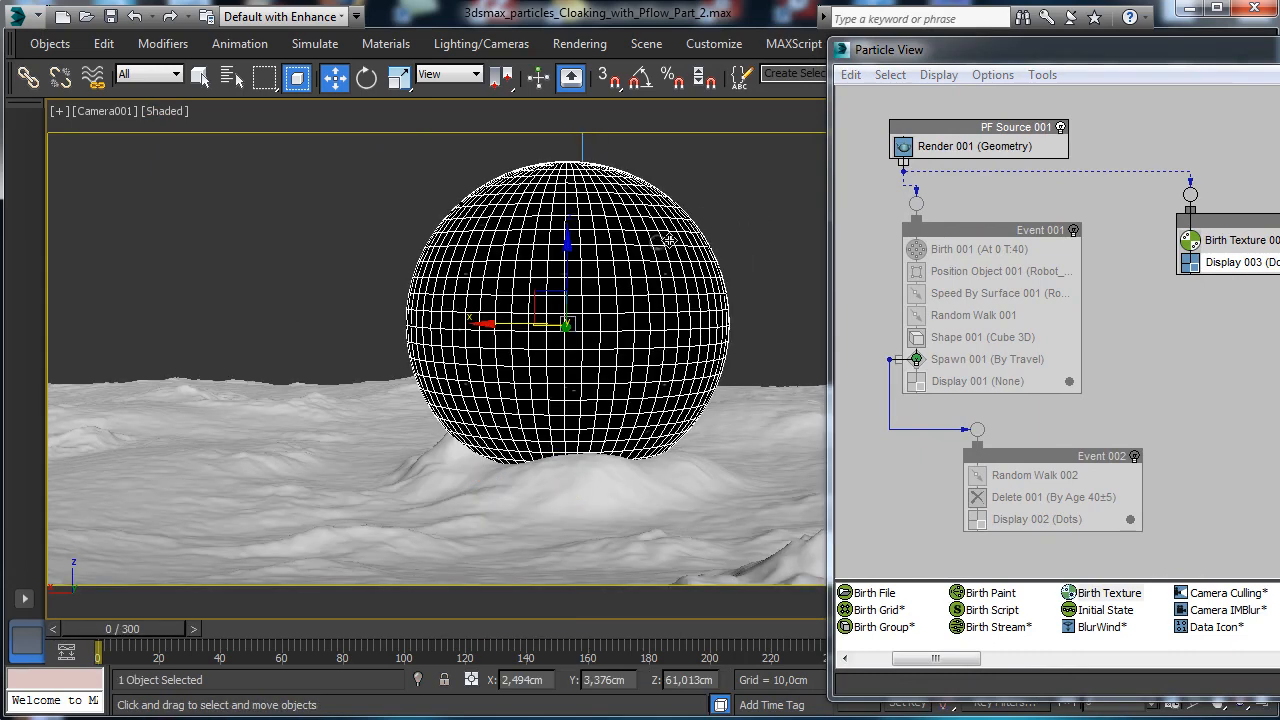
{"action": "right_click", "coordinate": [660, 260]}
{"action": "left_click", "coordinate": [712, 374]}
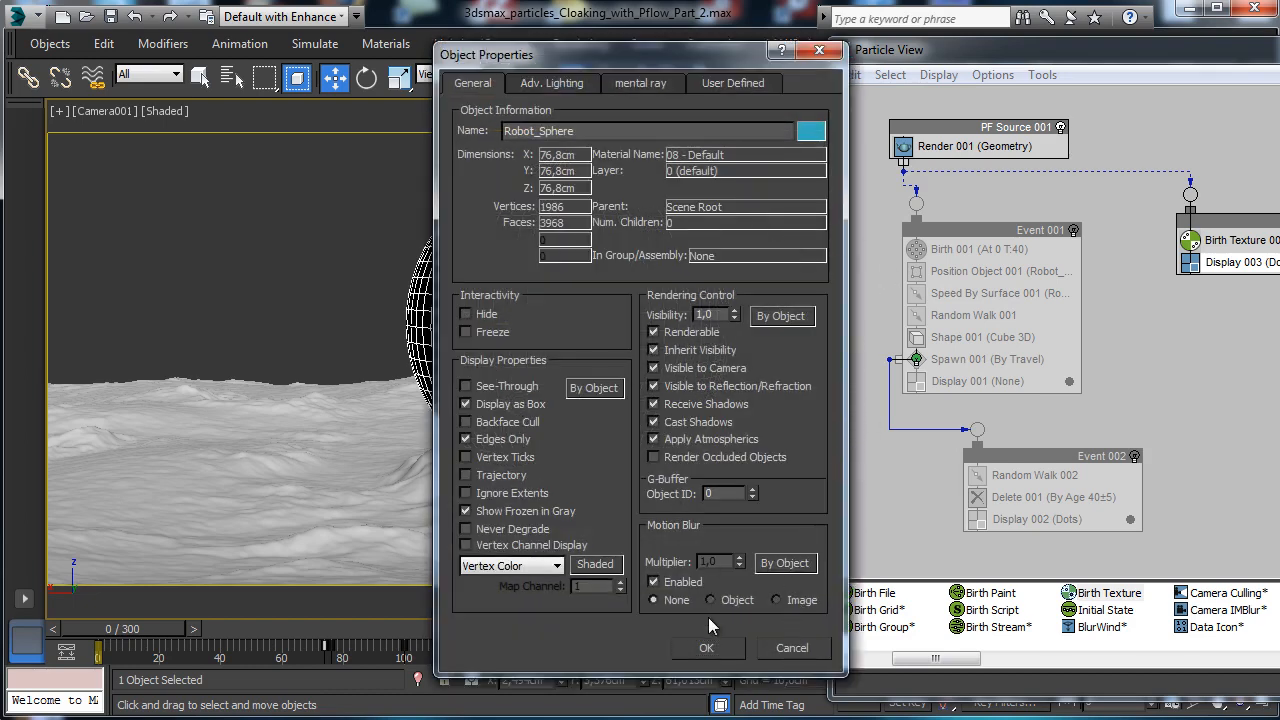
{"action": "left_click", "coordinate": [706, 648]}
{"action": "left_click", "coordinate": [243, 334]}
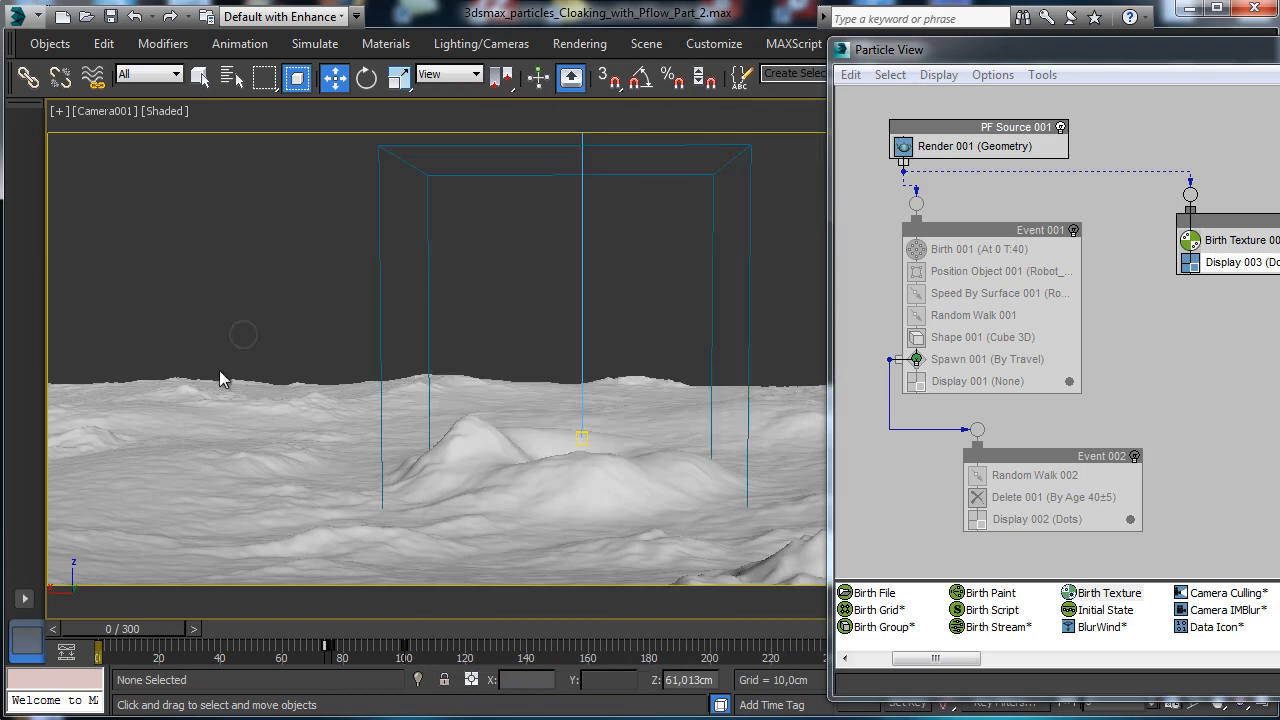
Scrub the timeline to frames 75 and 37 to examine how the texture-driven particles spread over the sphere.
{"action": "left_click_drag", "start_coordinate": [142, 630], "coordinate": [340, 647]}
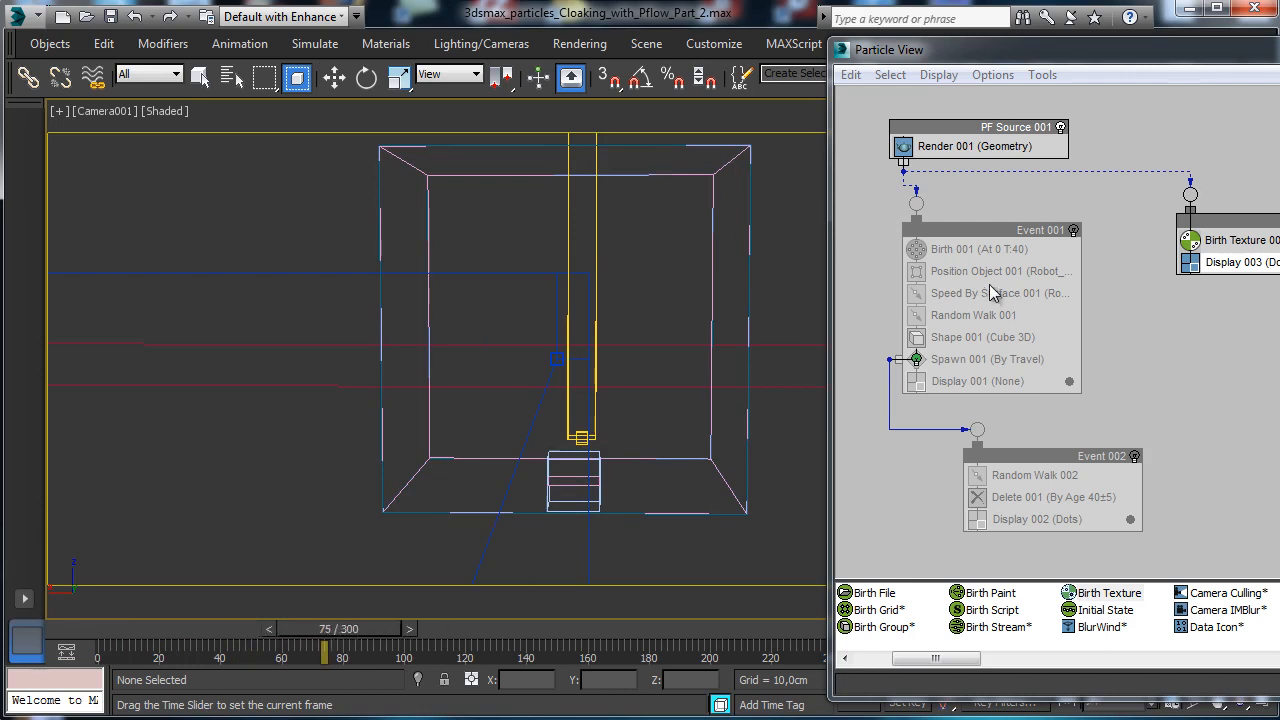
{"action": "key", "text": "w"}
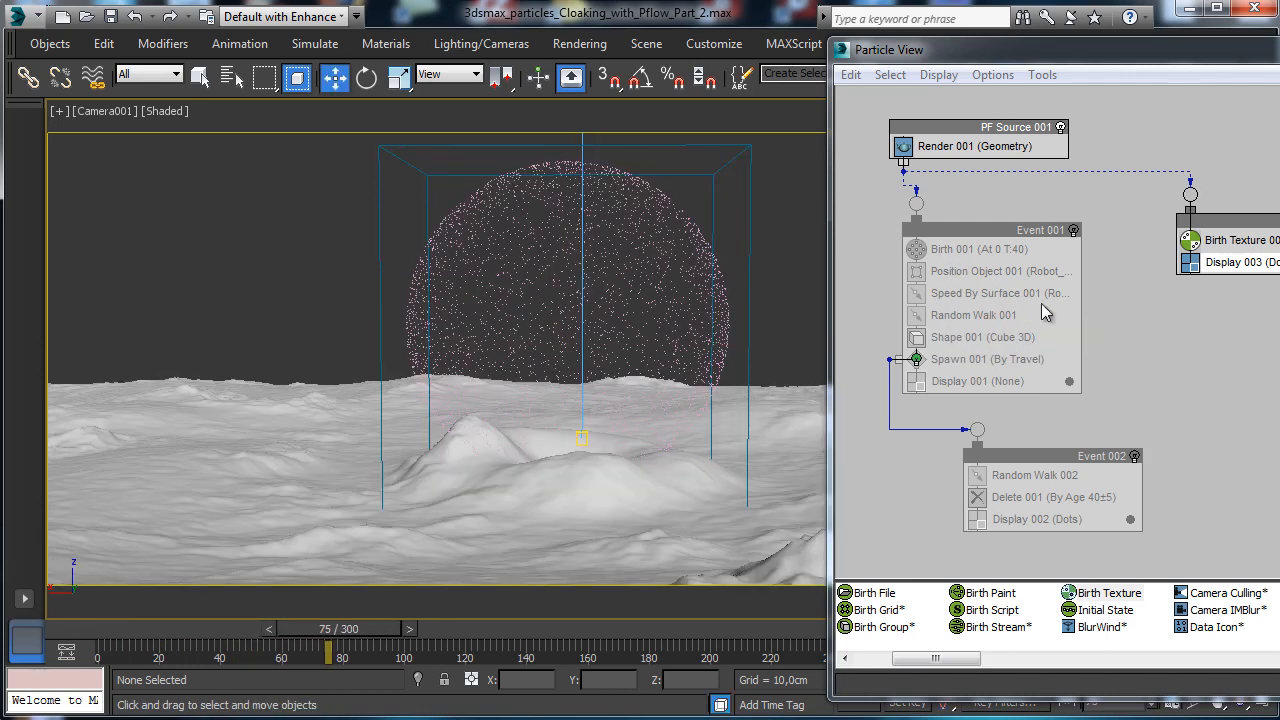
{"action": "left_click", "coordinate": [230, 641]}
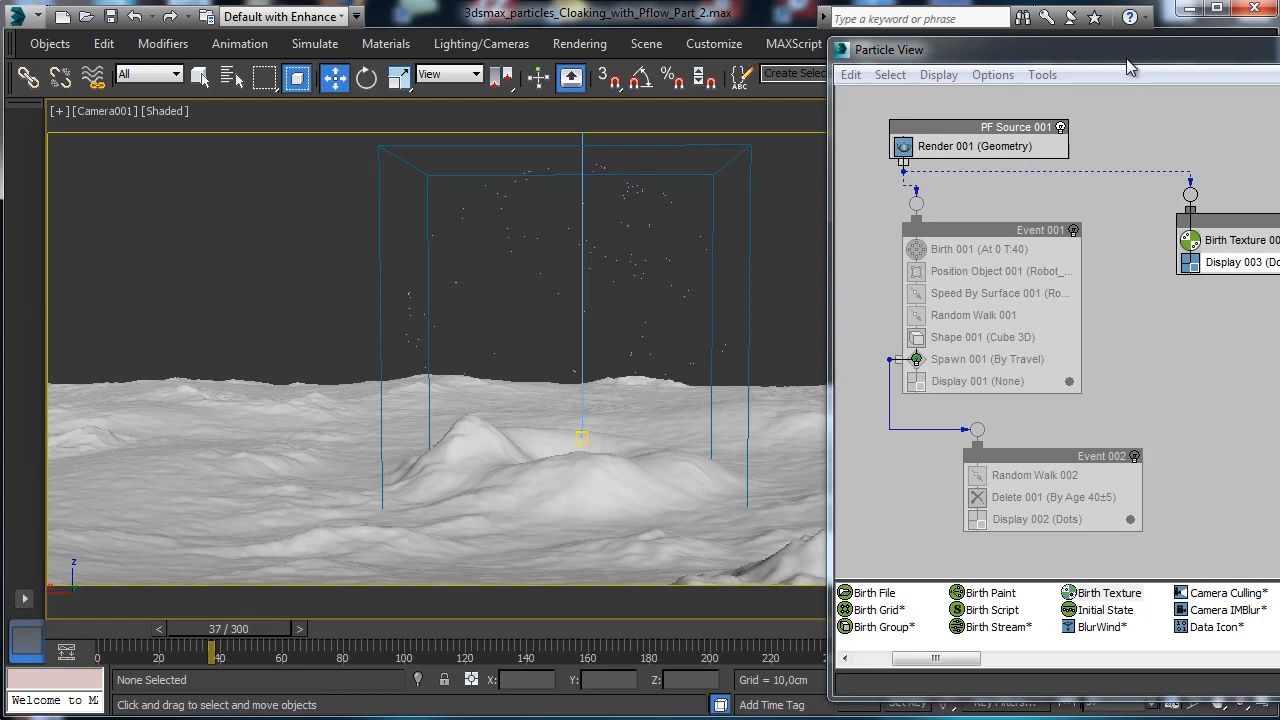
Arrange Particle View to show Event 003 and insert a Shape operator between Birth Texture 001 and Display 003.
{"action": "left_click_drag", "start_coordinate": [1134, 58], "coordinate": [871, 58]}
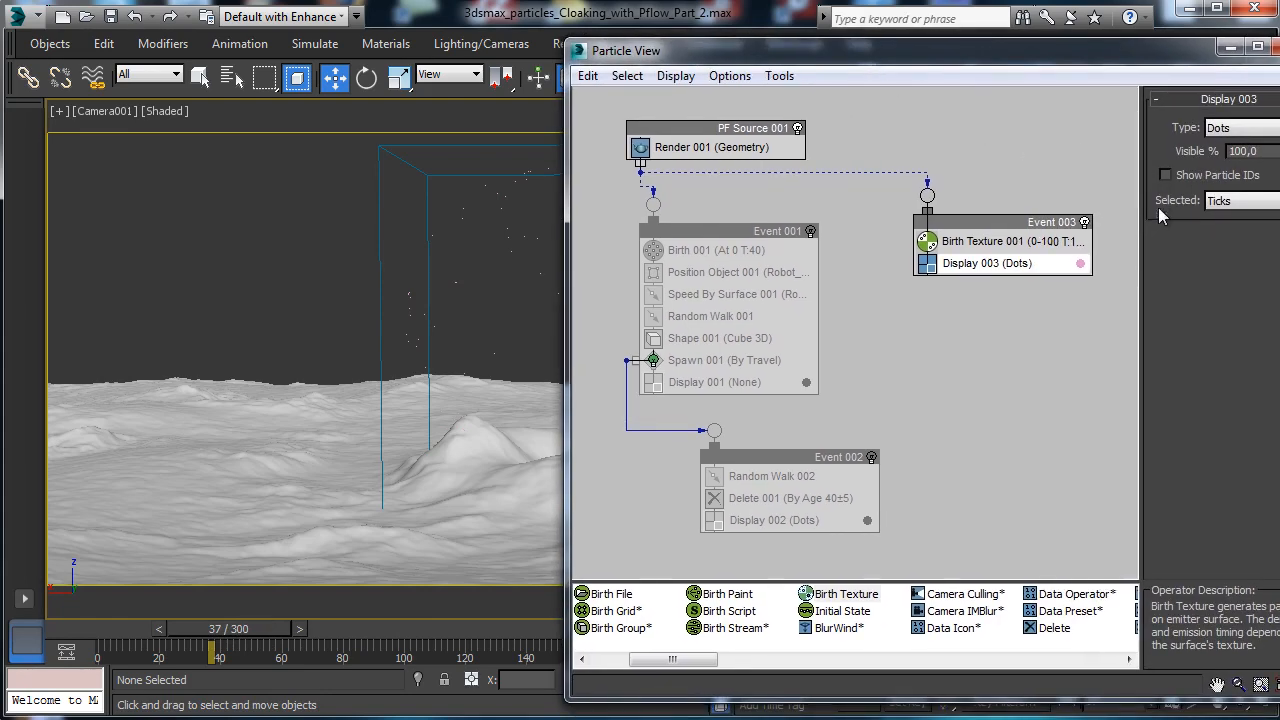
{"action": "left_click_drag", "start_coordinate": [1279, 287], "coordinate": [1256, 289]}
{"action": "left_click_drag", "start_coordinate": [733, 569], "coordinate": [783, 574]}
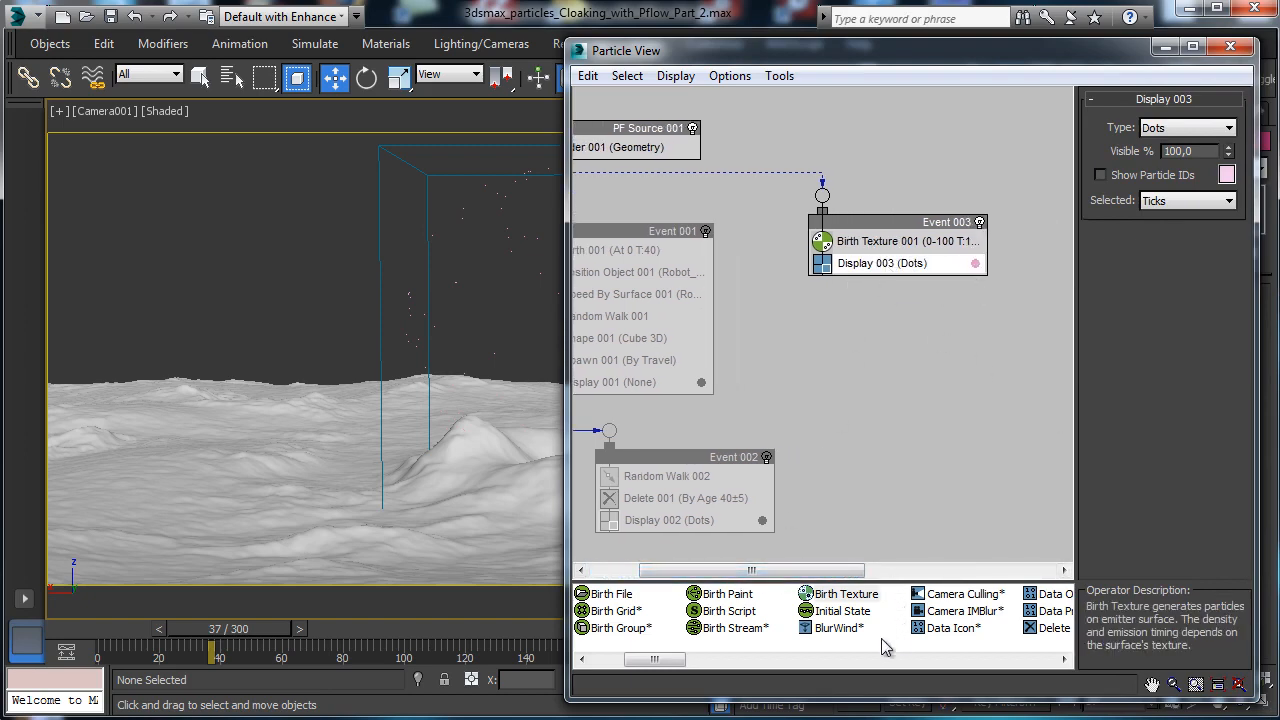
{"action": "left_click_drag", "start_coordinate": [666, 662], "coordinate": [808, 668]}
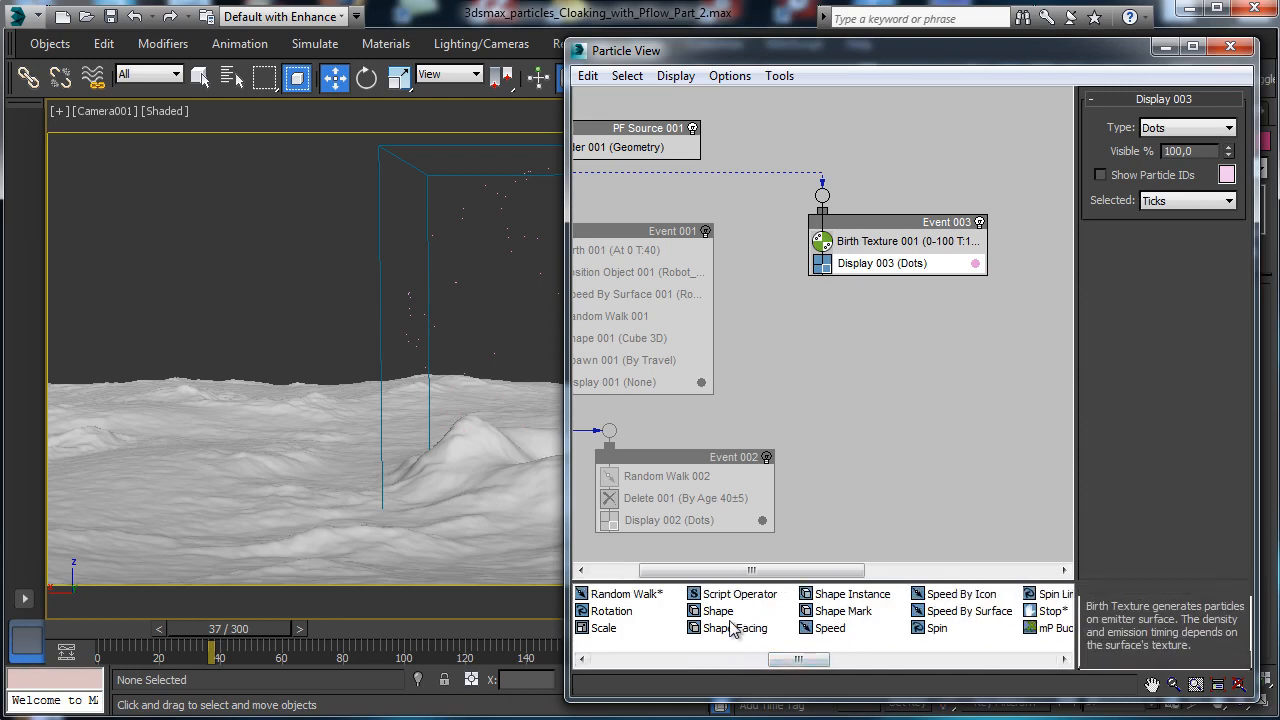
{"action": "left_click_drag", "start_coordinate": [717, 611], "coordinate": [852, 263]}
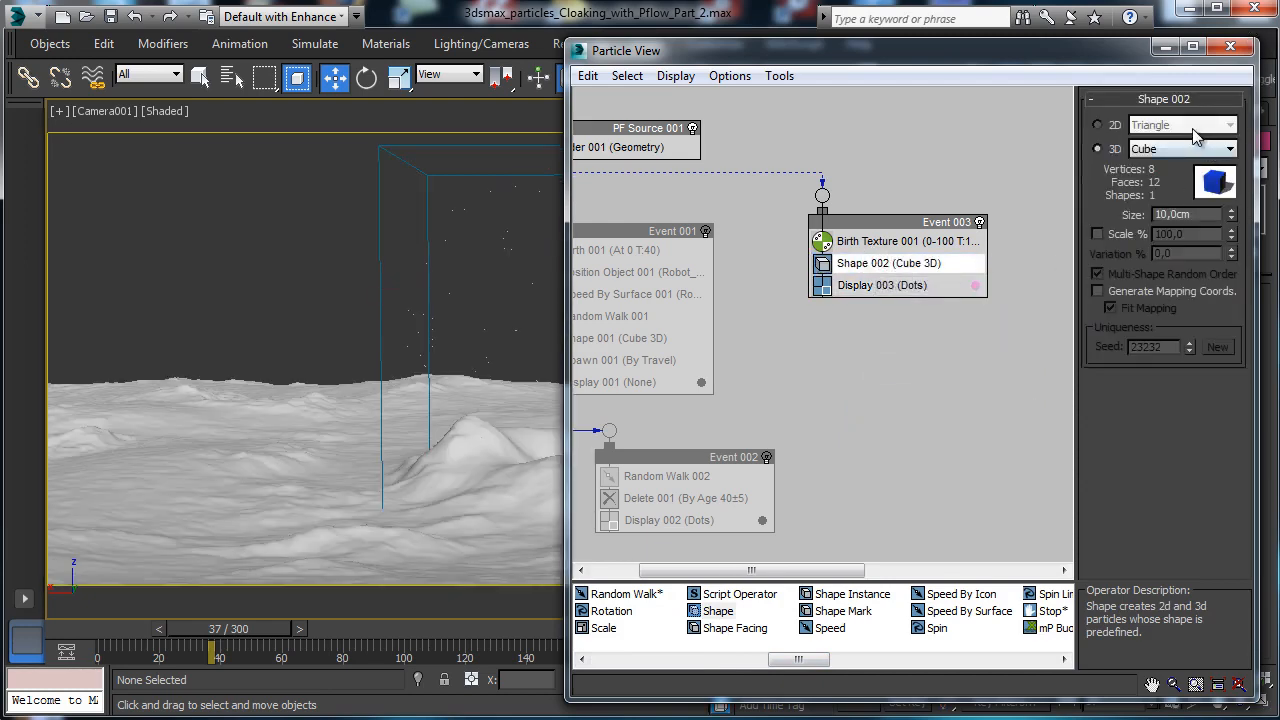
Set the Display 003 type to Geometry and open the Shape 002 settings.
{"action": "left_click", "coordinate": [917, 288]}
{"action": "left_click", "coordinate": [1200, 128]}
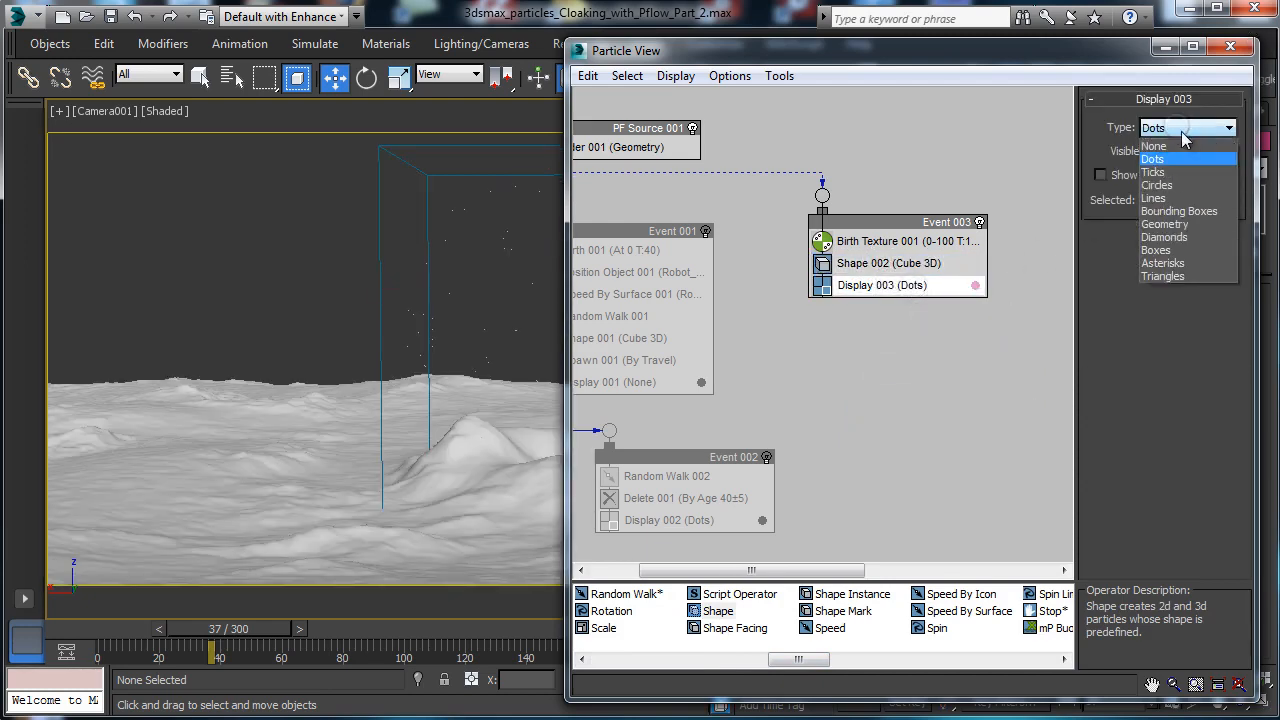
{"action": "left_click", "coordinate": [1193, 224]}
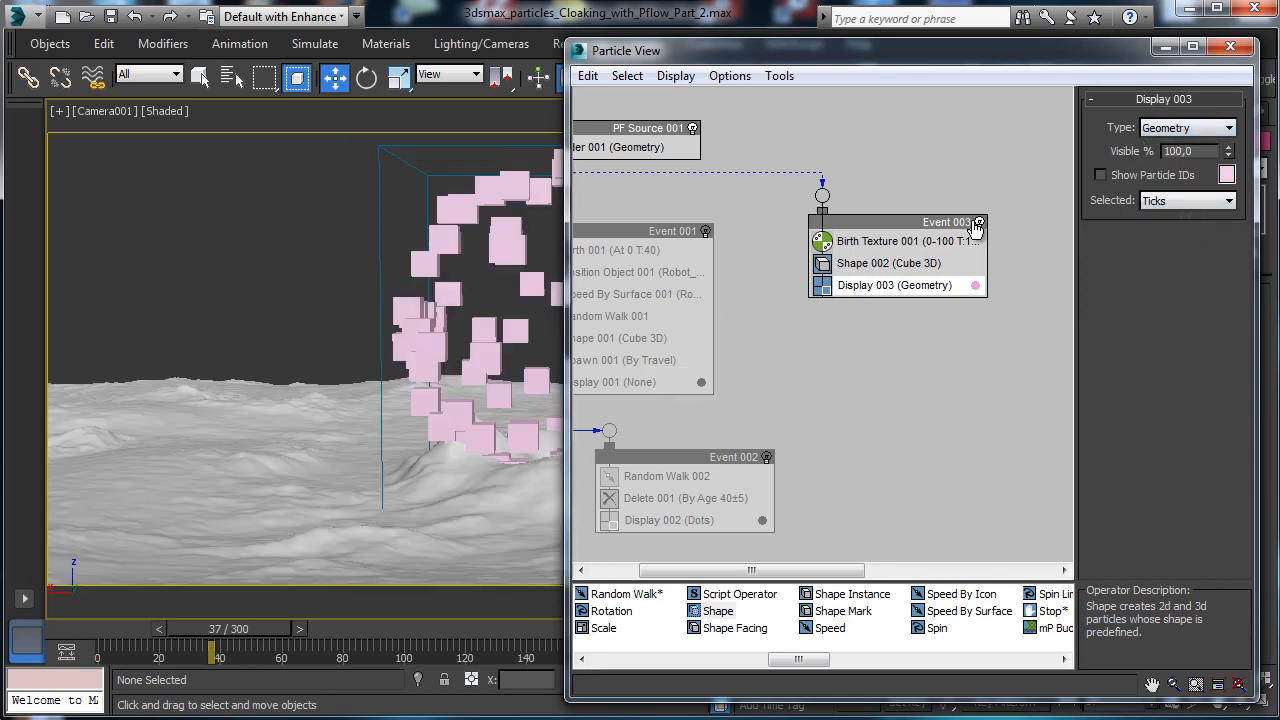
{"action": "left_click", "coordinate": [934, 266]}
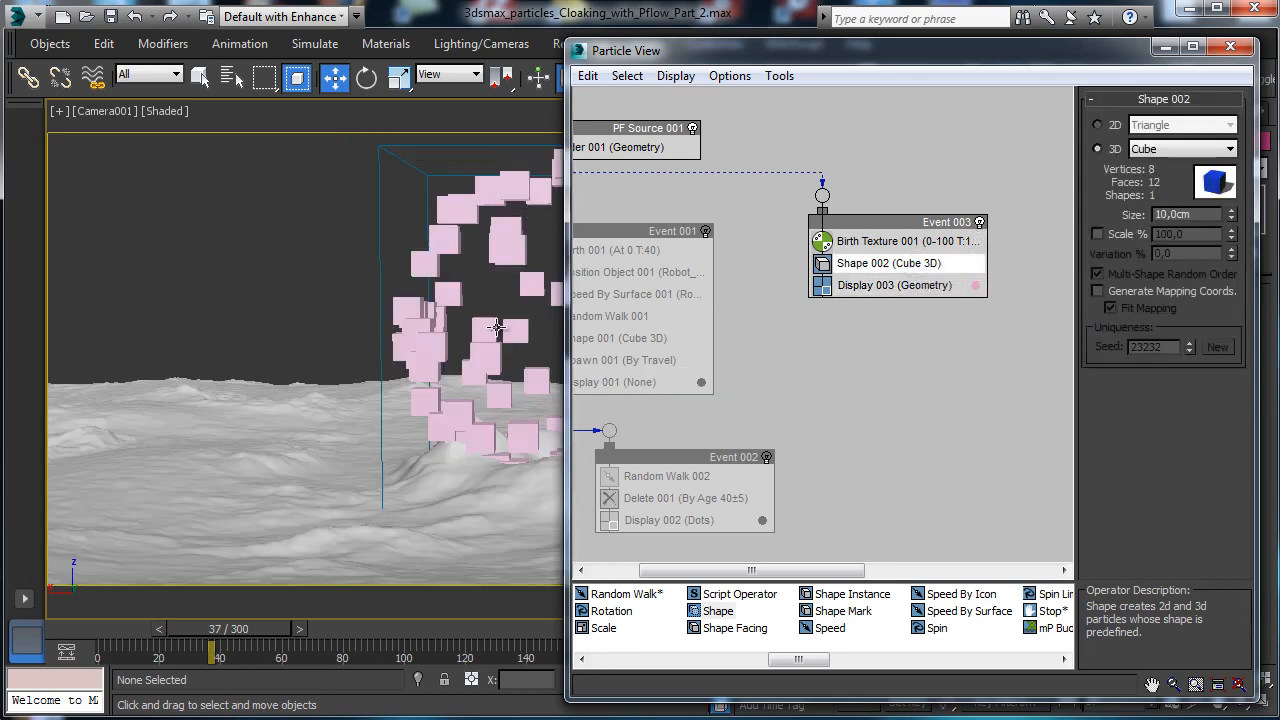
Replace Shape 002 in Event 003 with a Shape Mark operator and pick Robot_Sphere as its contact object.
{"action": "left_click_drag", "start_coordinate": [990, 59], "coordinate": [1009, 53]}
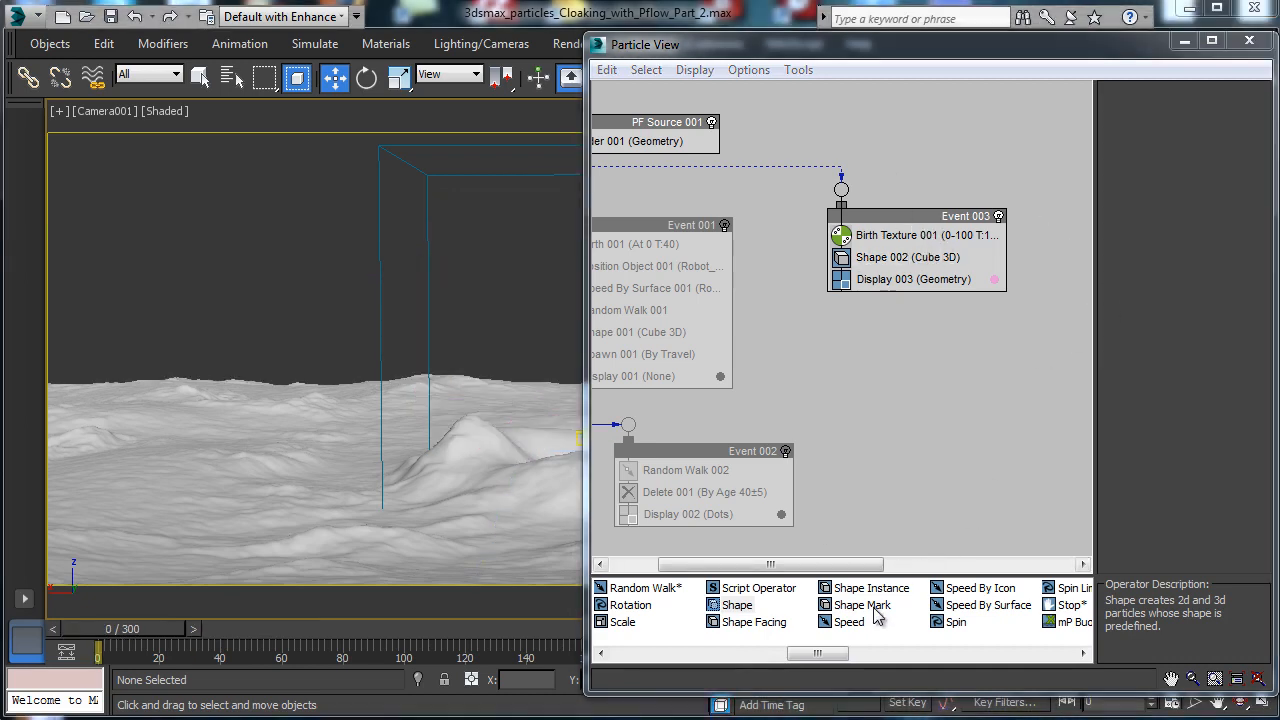
{"action": "left_click_drag", "start_coordinate": [878, 606], "coordinate": [880, 258]}
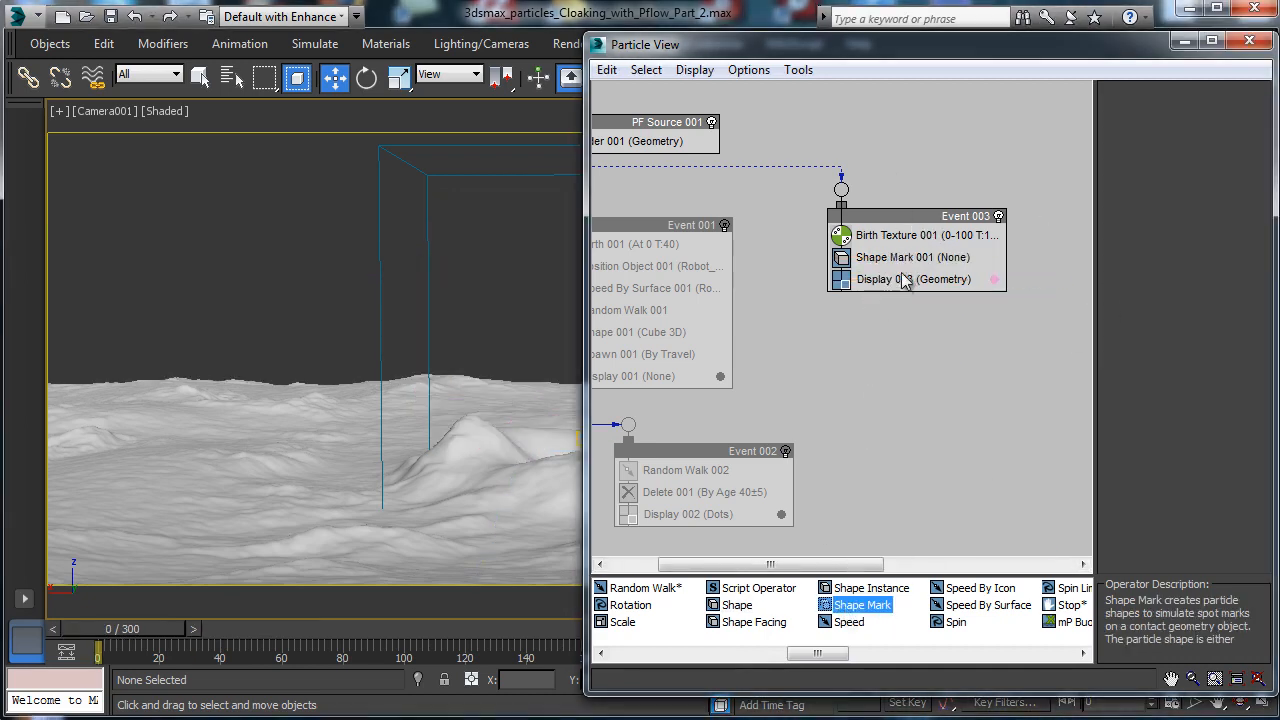
{"action": "left_click", "coordinate": [880, 257]}
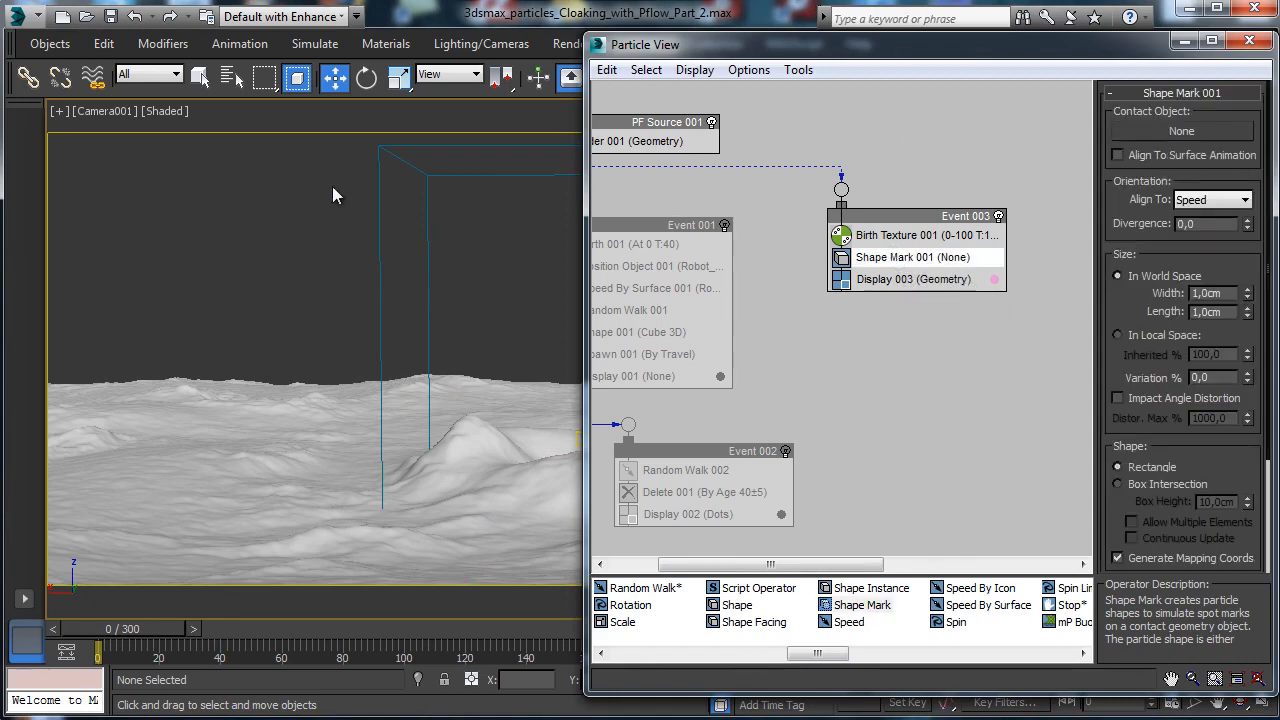
{"action": "left_click", "coordinate": [1200, 131]}
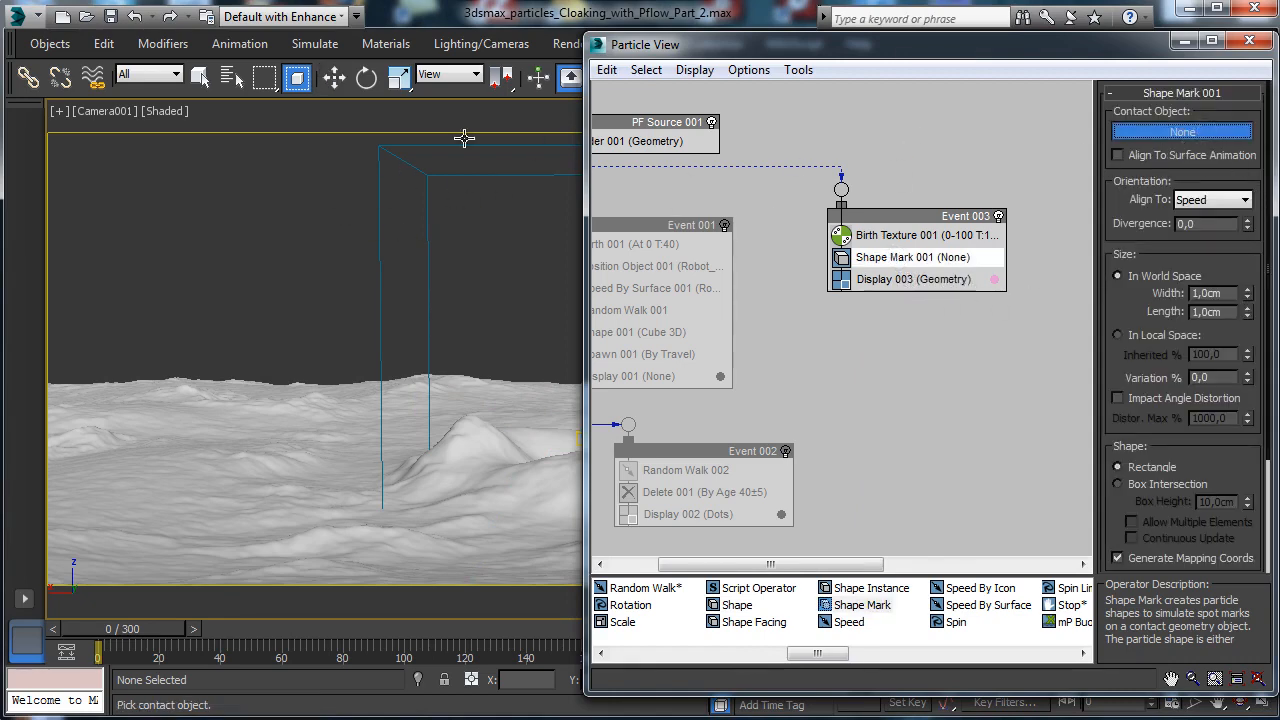
{"action": "left_click", "coordinate": [410, 162]}
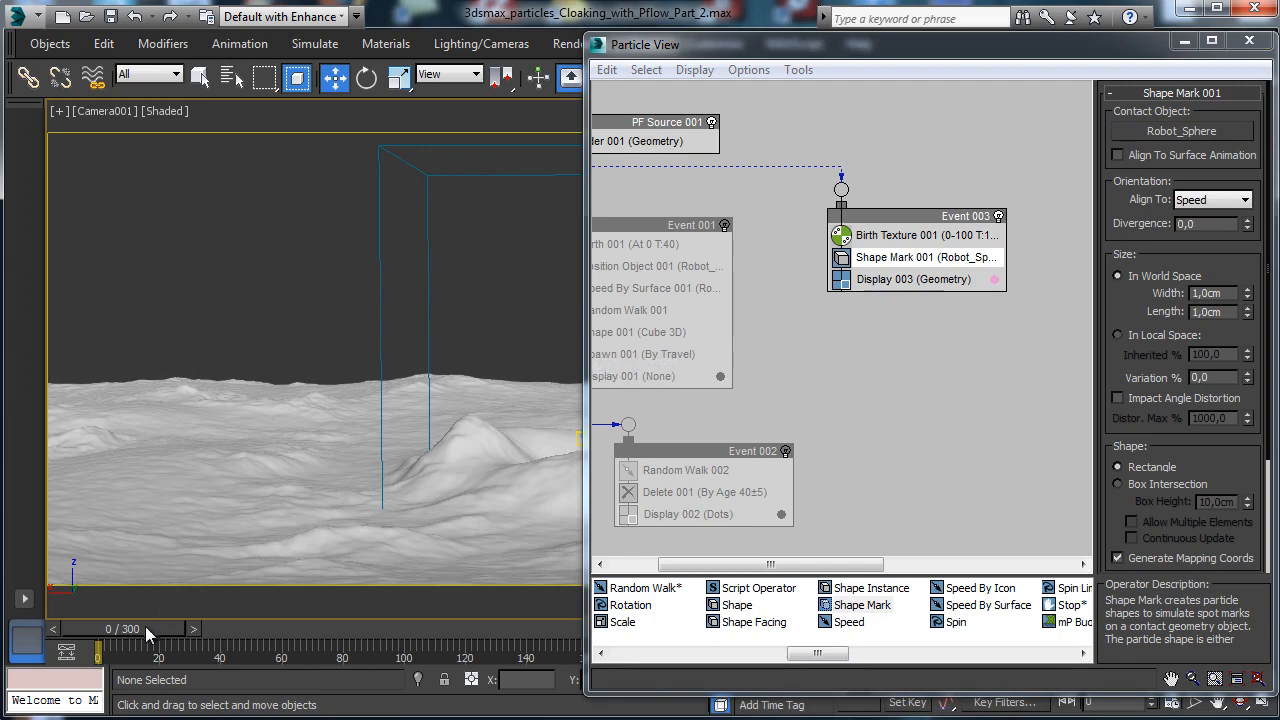
Scrub the animation to frame 34, then move and narrow Particle View to uncover the camera viewport while keeping Event 003 in view.
{"action": "left_click_drag", "start_coordinate": [145, 629], "coordinate": [215, 636]}
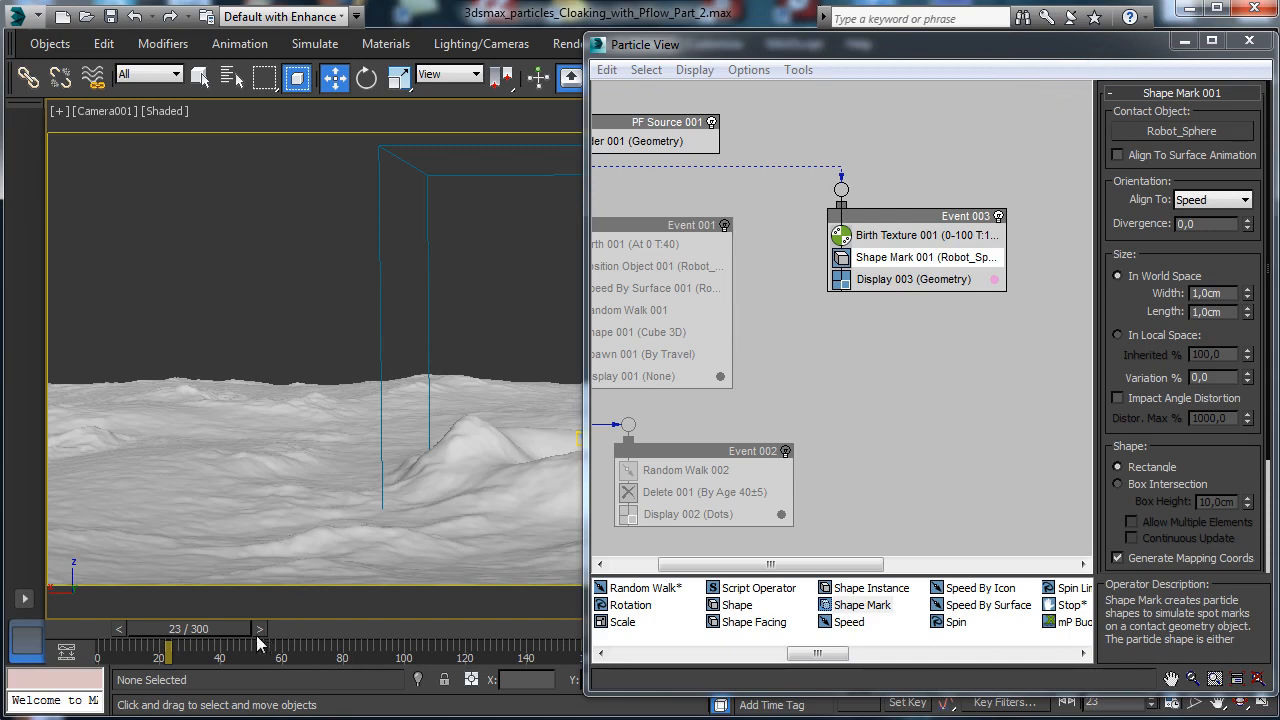
{"action": "left_click_drag", "start_coordinate": [240, 640], "coordinate": [284, 630]}
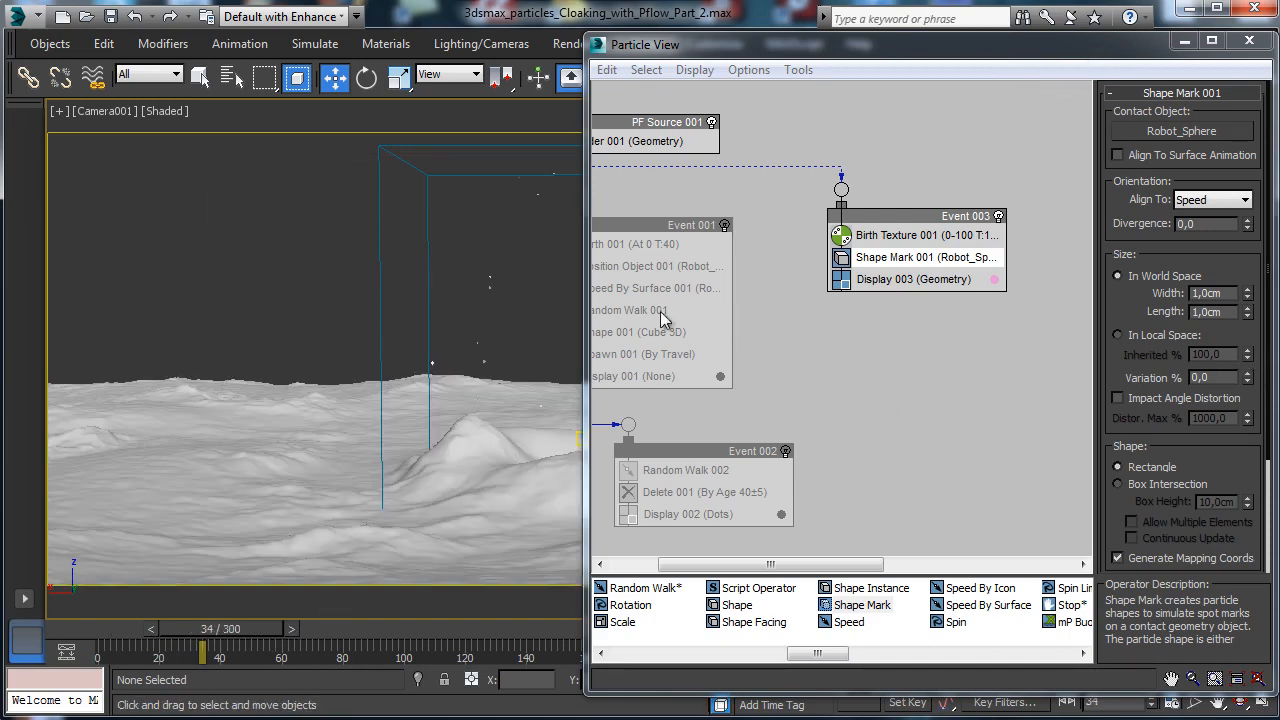
{"action": "left_click_drag", "start_coordinate": [785, 55], "coordinate": [854, 55]}
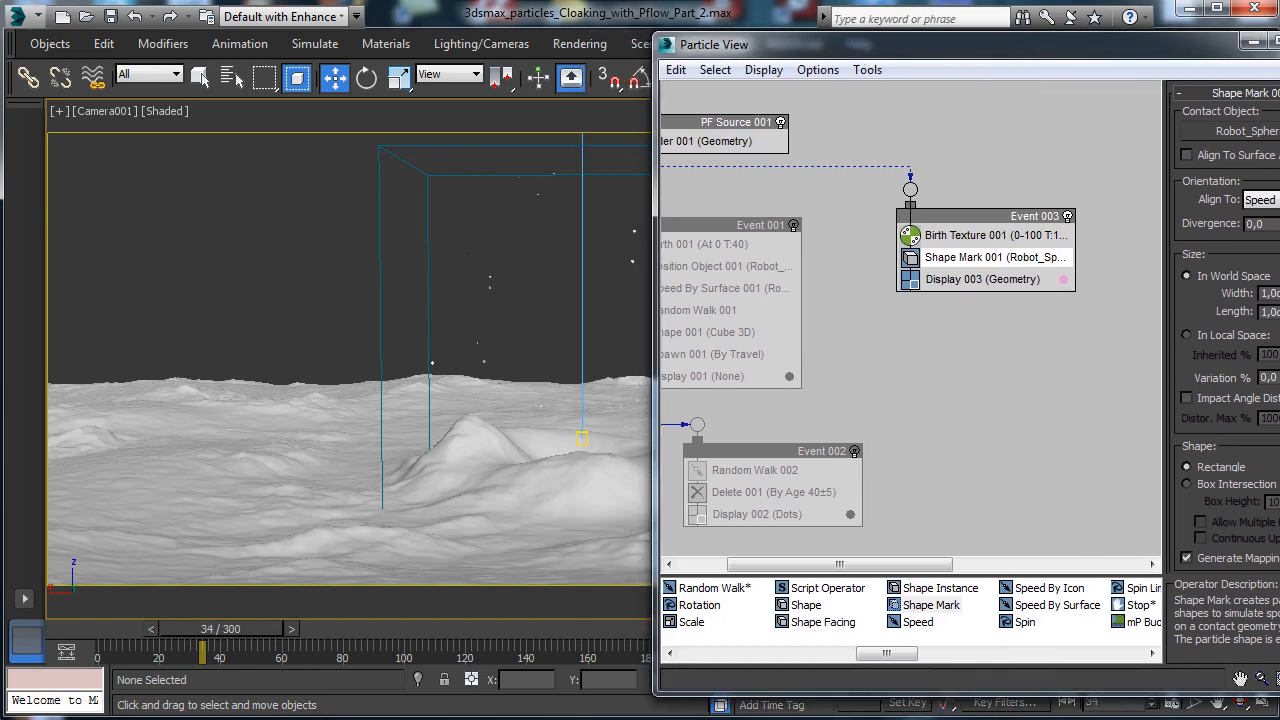
{"action": "left_click_drag", "start_coordinate": [1279, 443], "coordinate": [1203, 443]}
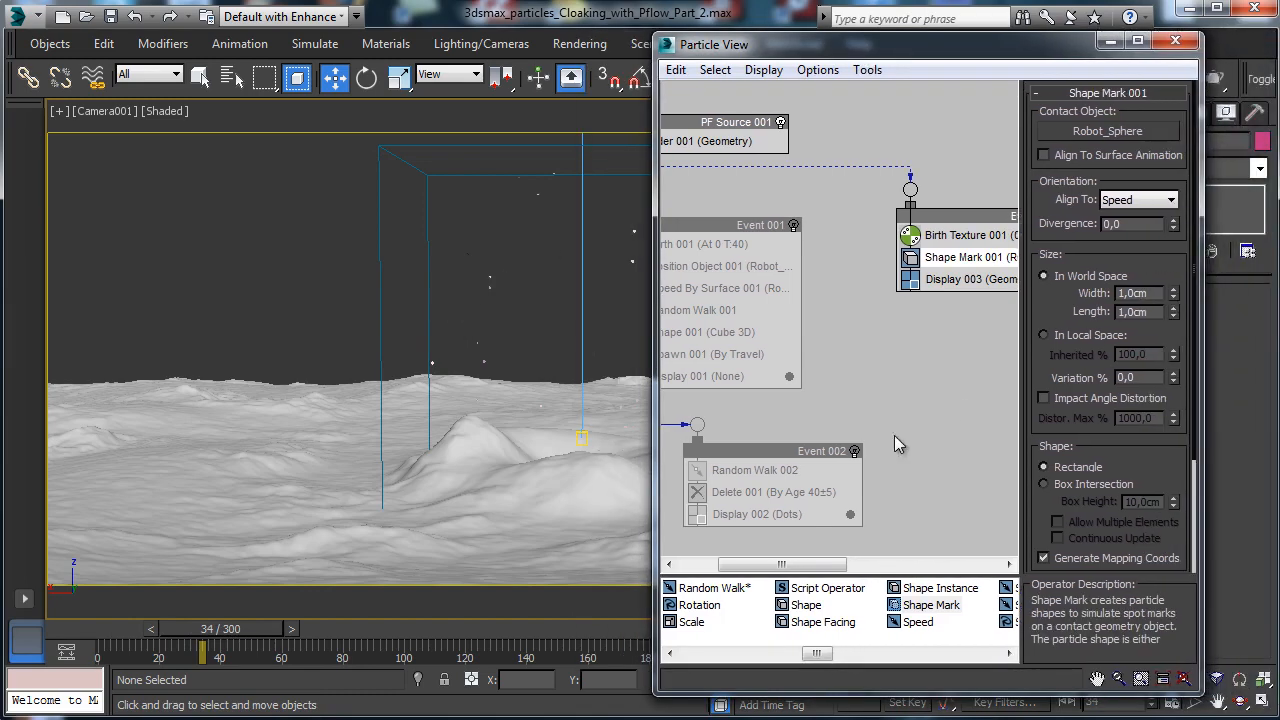
{"action": "left_click_drag", "start_coordinate": [800, 566], "coordinate": [849, 567]}
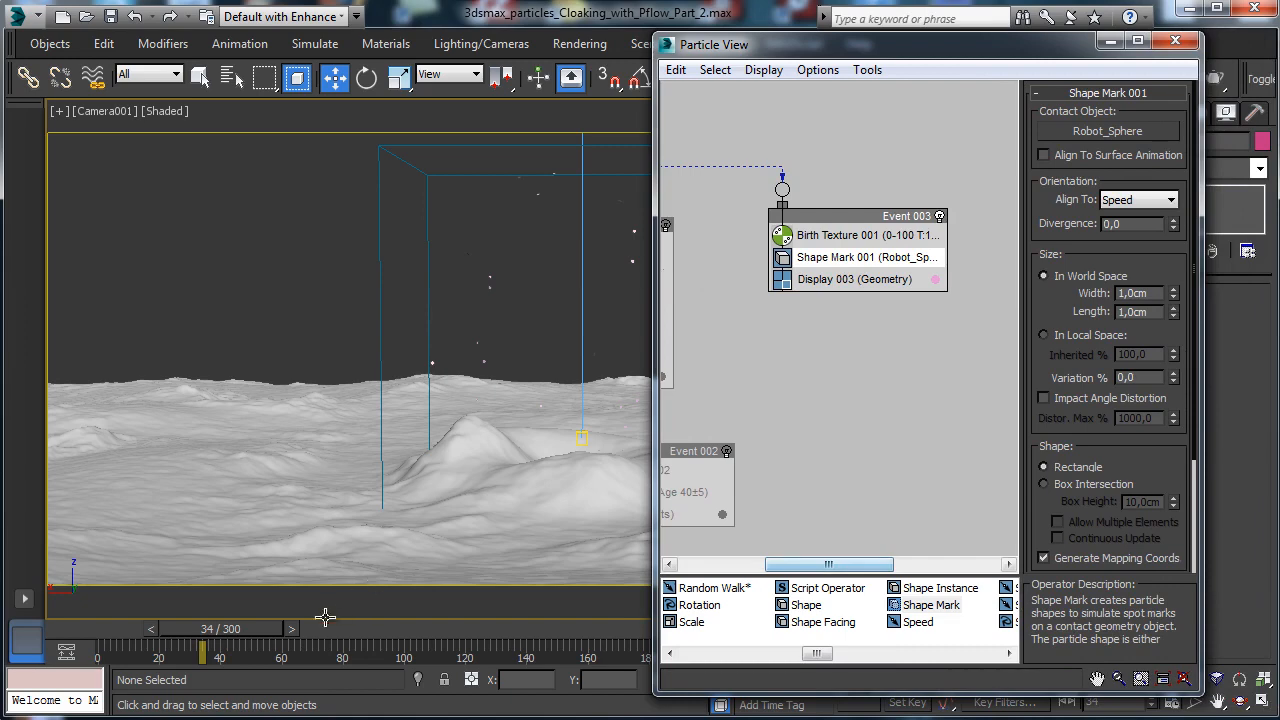
Set the world-space width and length of Shape Mark 001 to 3 cm, keeping its orientation aligned to Speed.
{"action": "double_click", "coordinate": [1156, 294]}
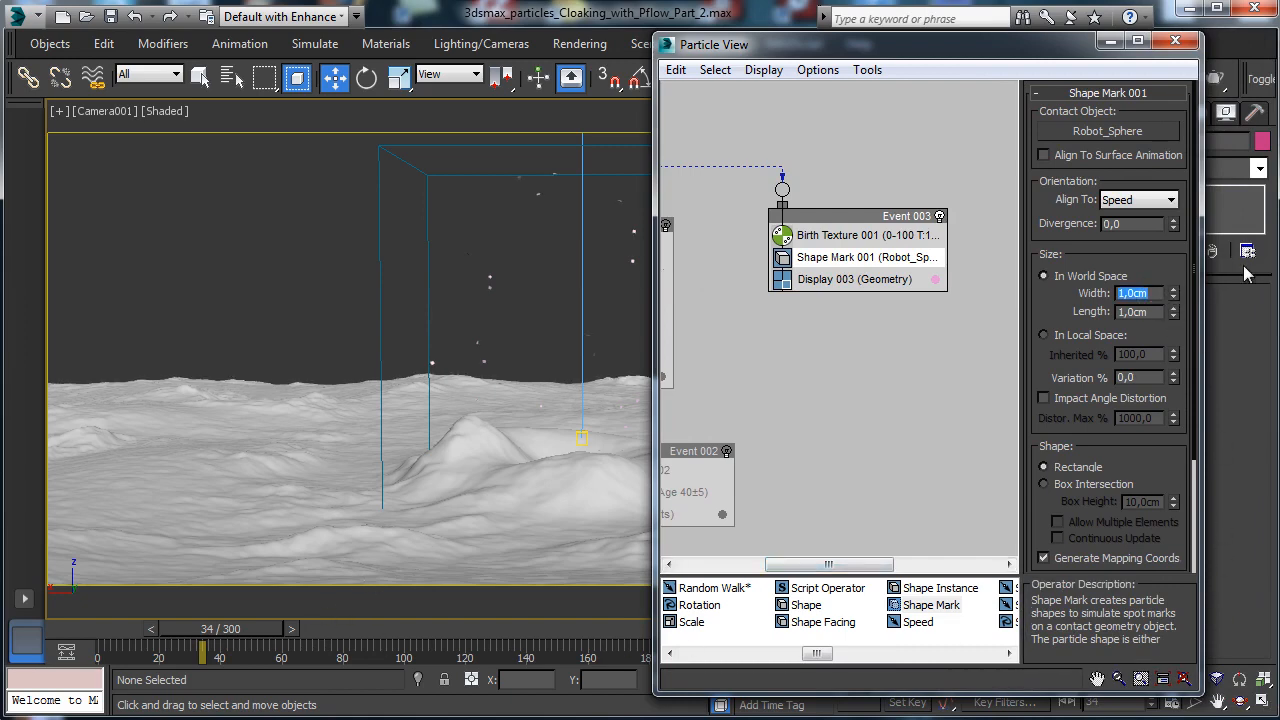
{"action": "type", "text": "3"}
{"action": "key", "text": "Return"}
{"action": "double_click", "coordinate": [1152, 312]}
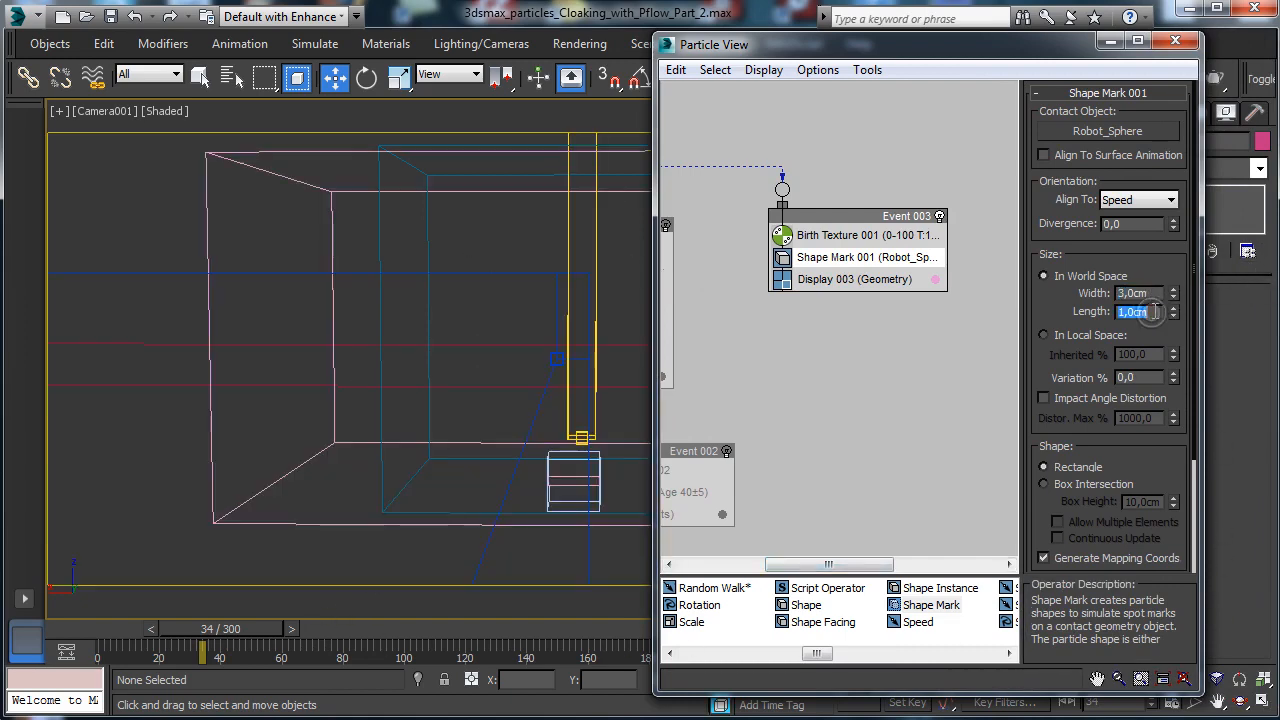
{"action": "type", "text": "3"}
{"action": "key", "text": "Return"}
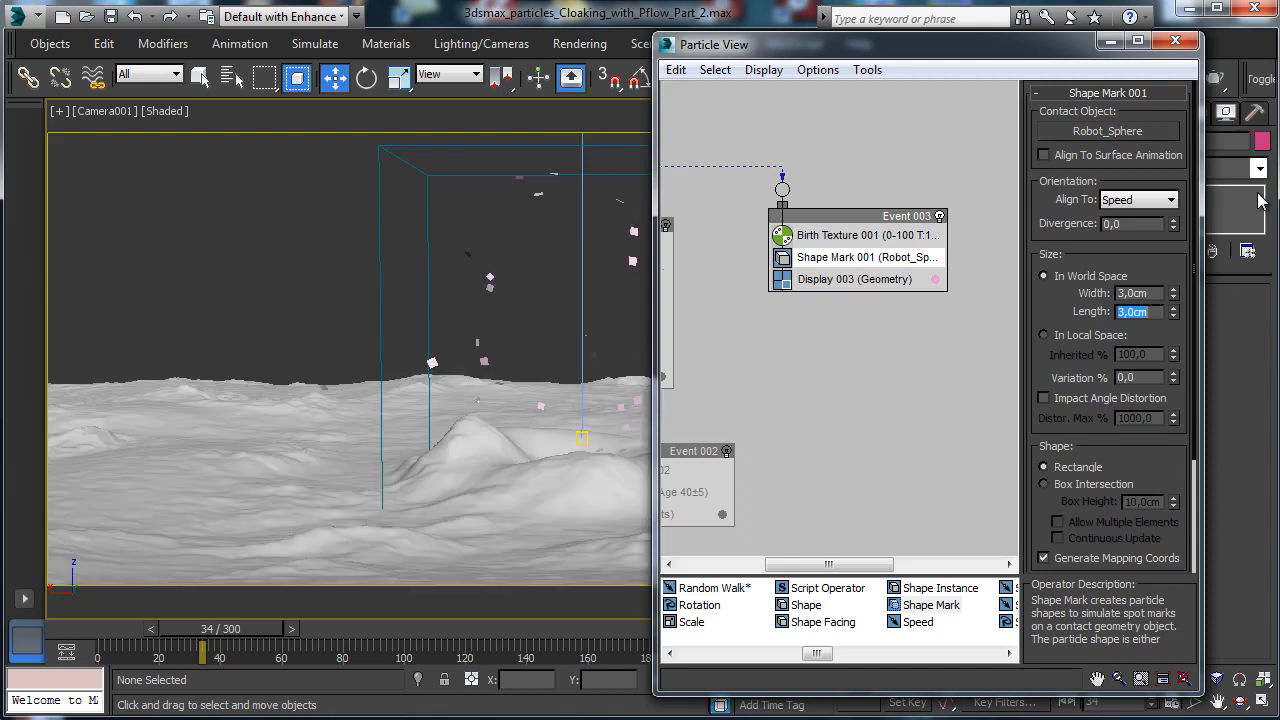
{"action": "left_click", "coordinate": [1145, 202]}
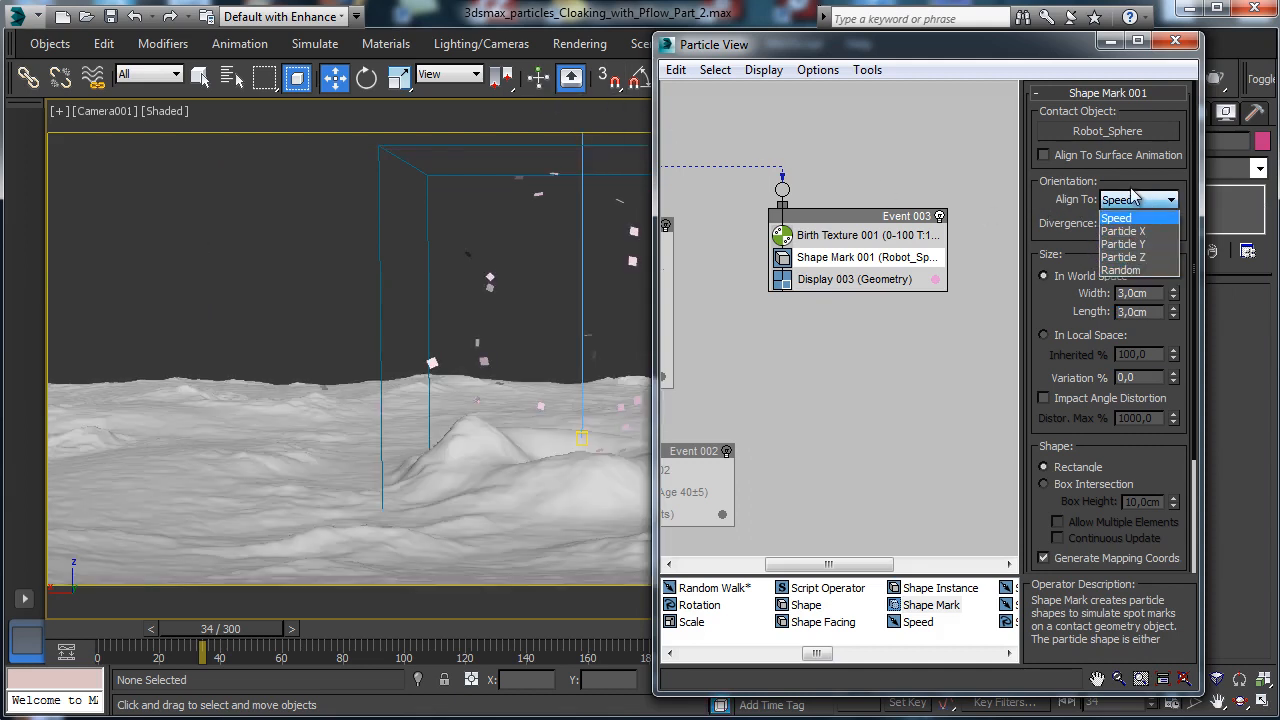
{"action": "left_click", "coordinate": [1118, 200]}
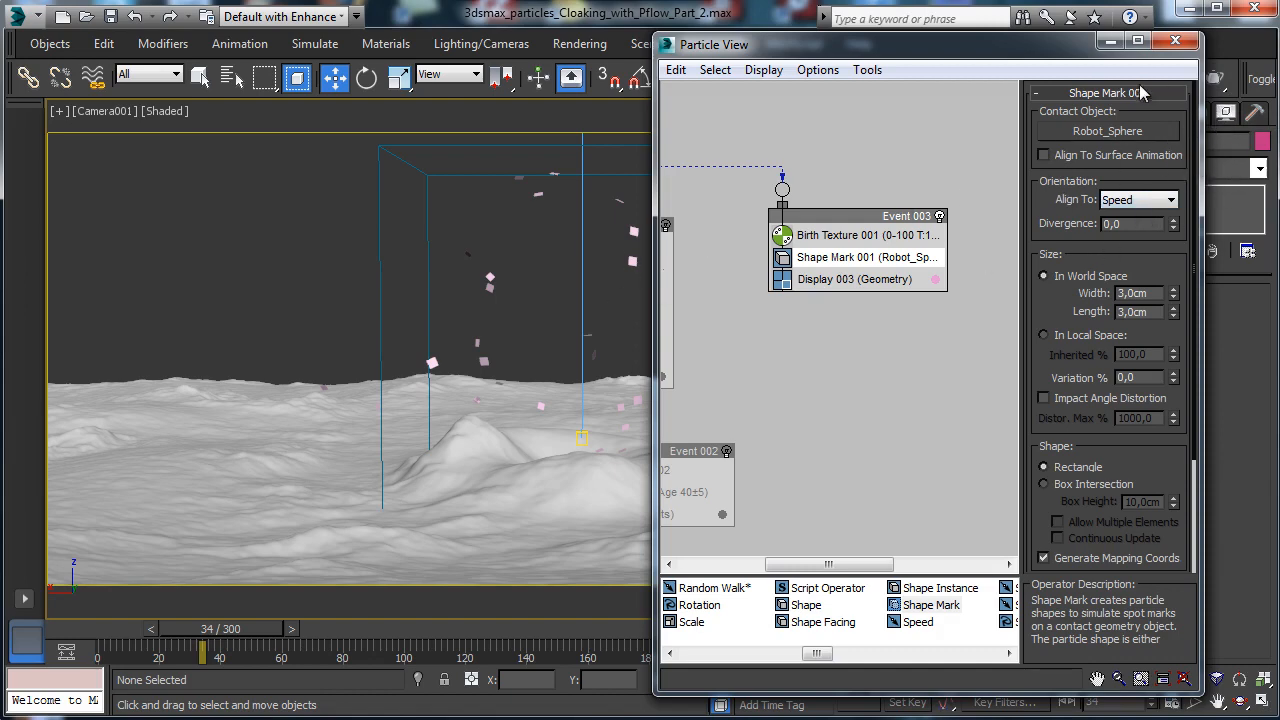
Switch the Shape Mark shape to Box Intersection with a 2 cm box height, enabling Allow Multiple Elements and Continuous Update.
{"action": "scroll", "coordinate": [1080, 215], "scroll_direction": "down", "scroll_amount": 3}
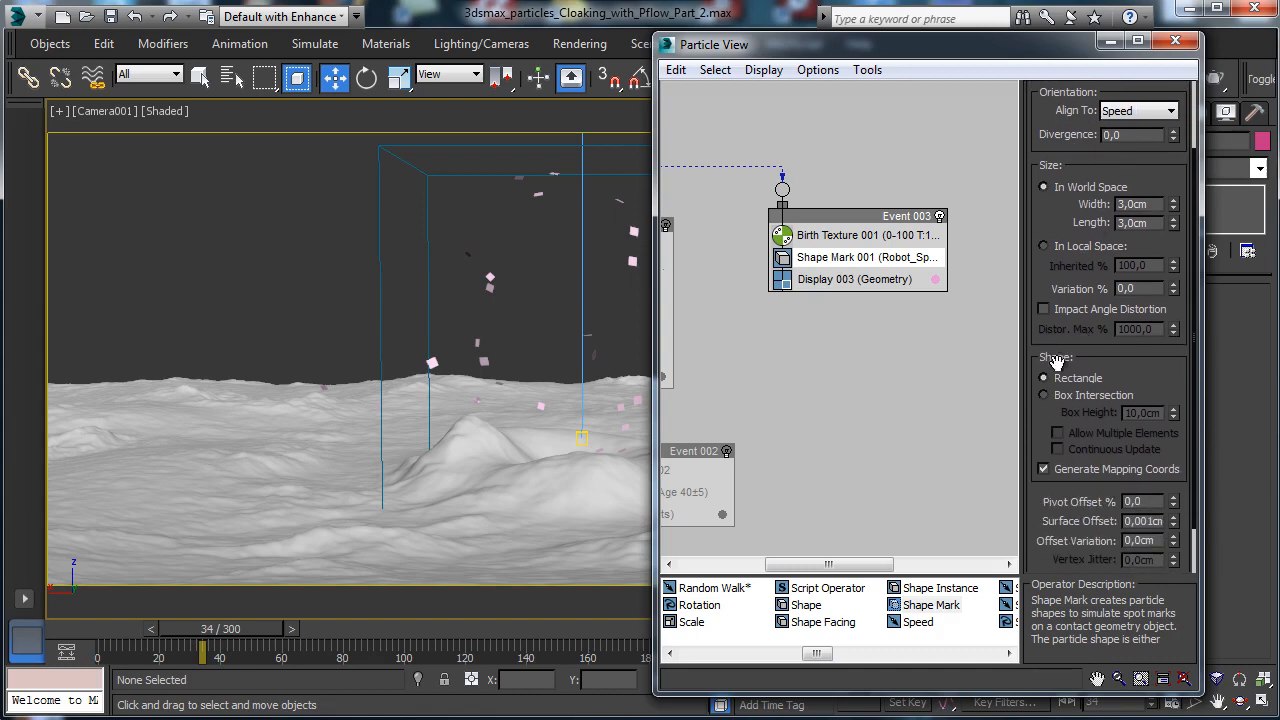
{"action": "left_click", "coordinate": [1060, 397]}
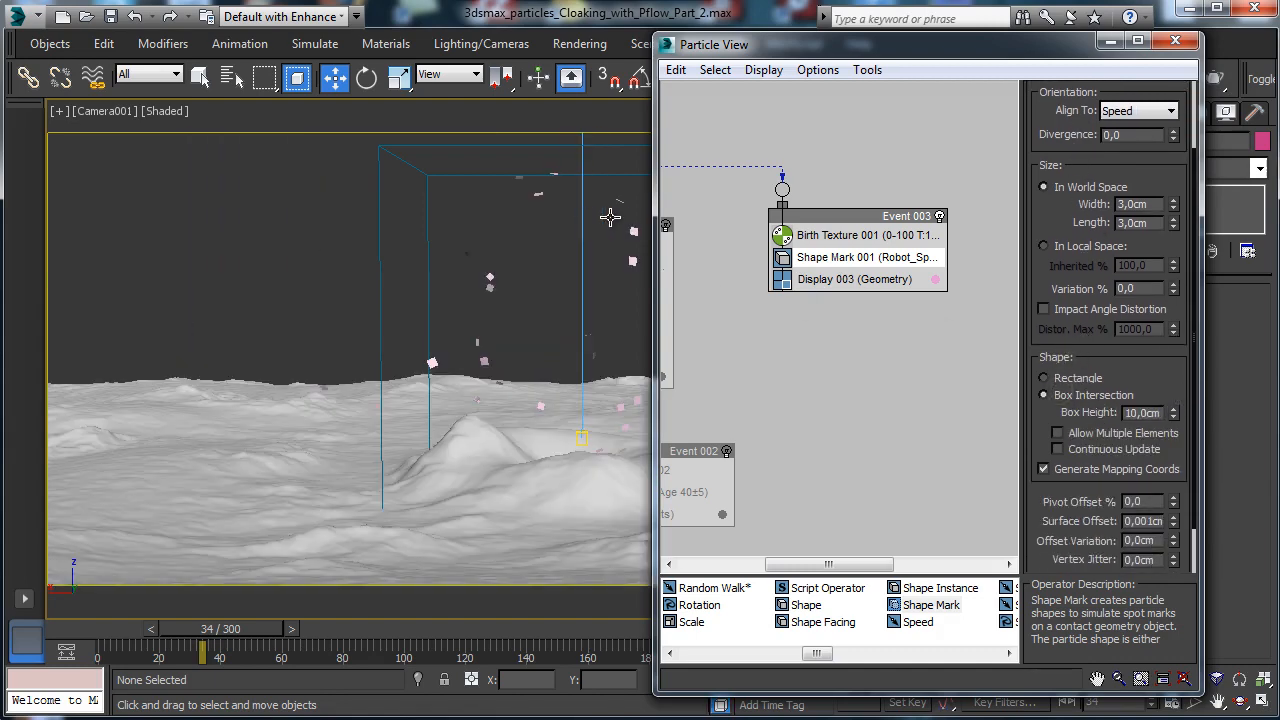
{"action": "double_click", "coordinate": [1148, 413]}
{"action": "type", "text": "2"}
{"action": "key", "text": "Return"}
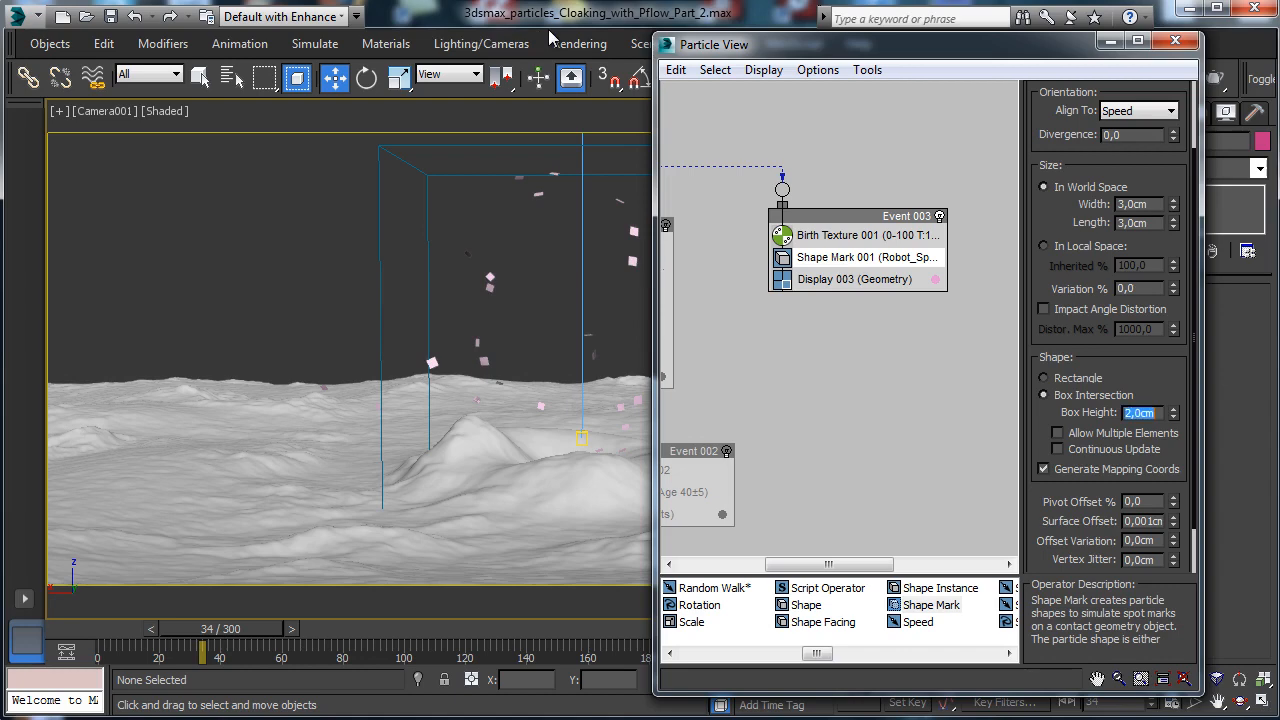
{"action": "left_click", "coordinate": [1062, 434]}
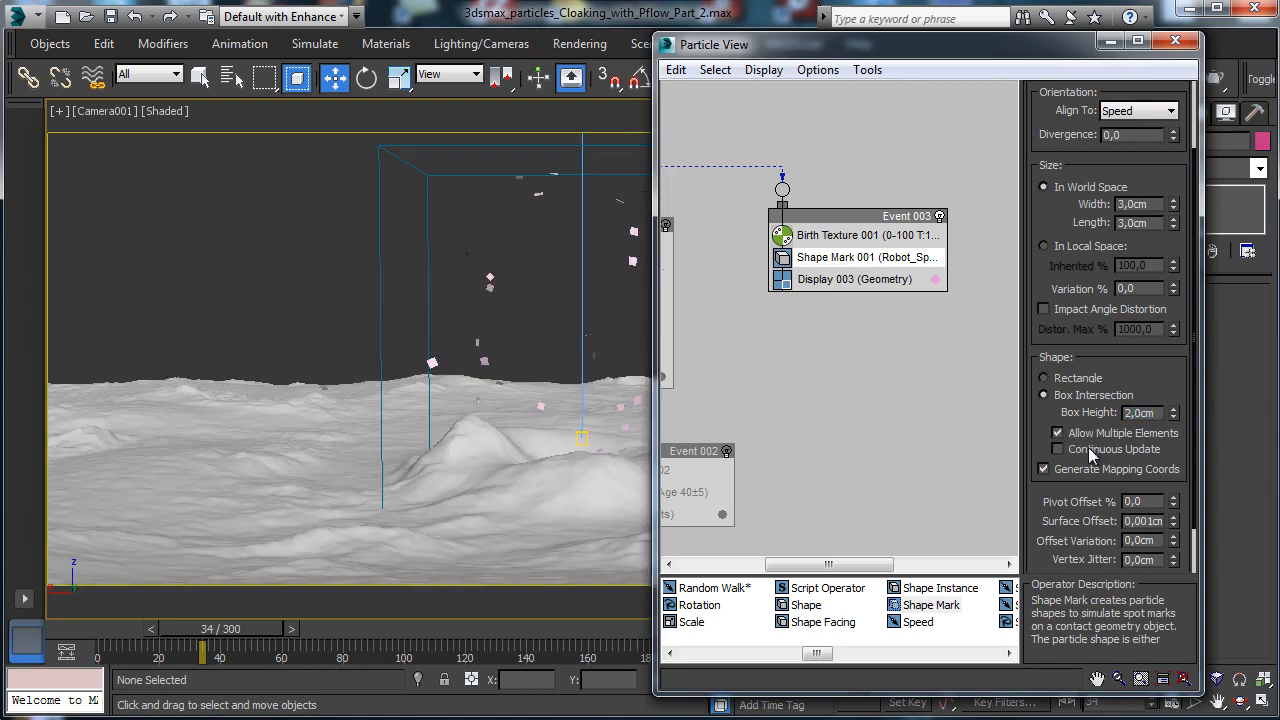
{"action": "left_click", "coordinate": [1062, 450]}
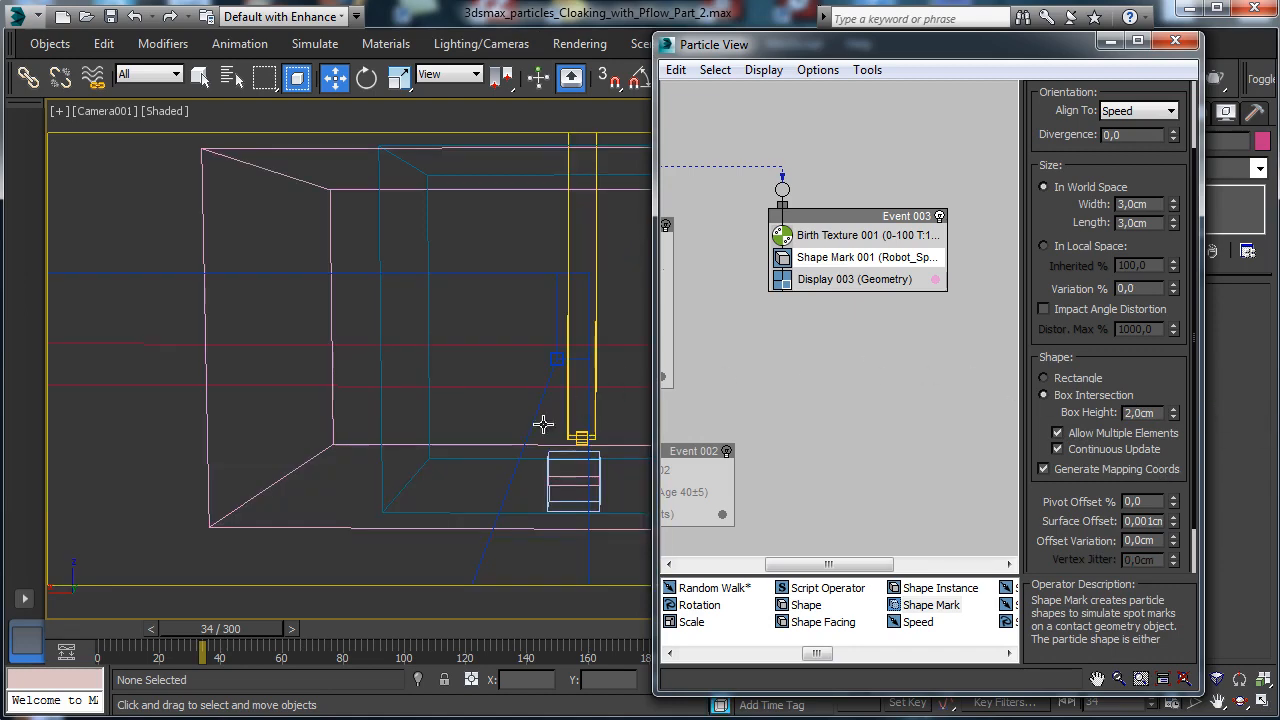
Check the particles from frame 0 to frame 32 and disable Allow Multiple Elements for the Shape Mark.
{"action": "left_click", "coordinate": [75, 630]}
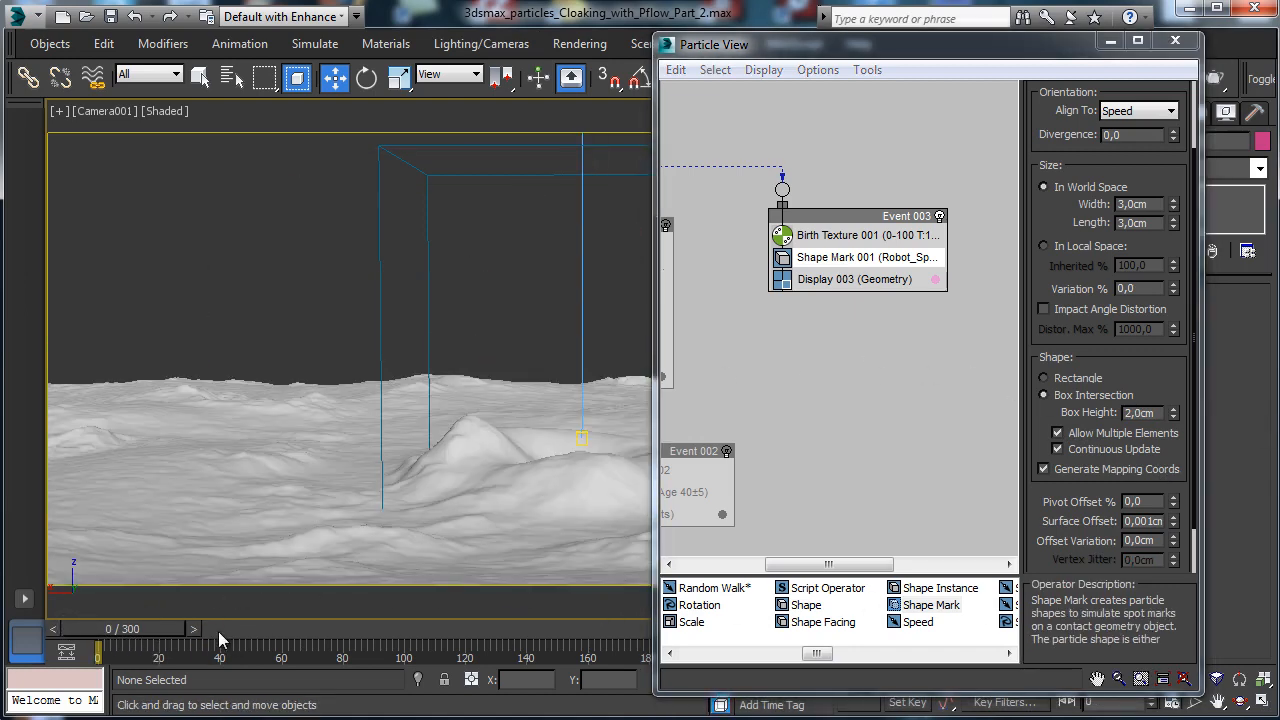
{"action": "left_click", "coordinate": [222, 630]}
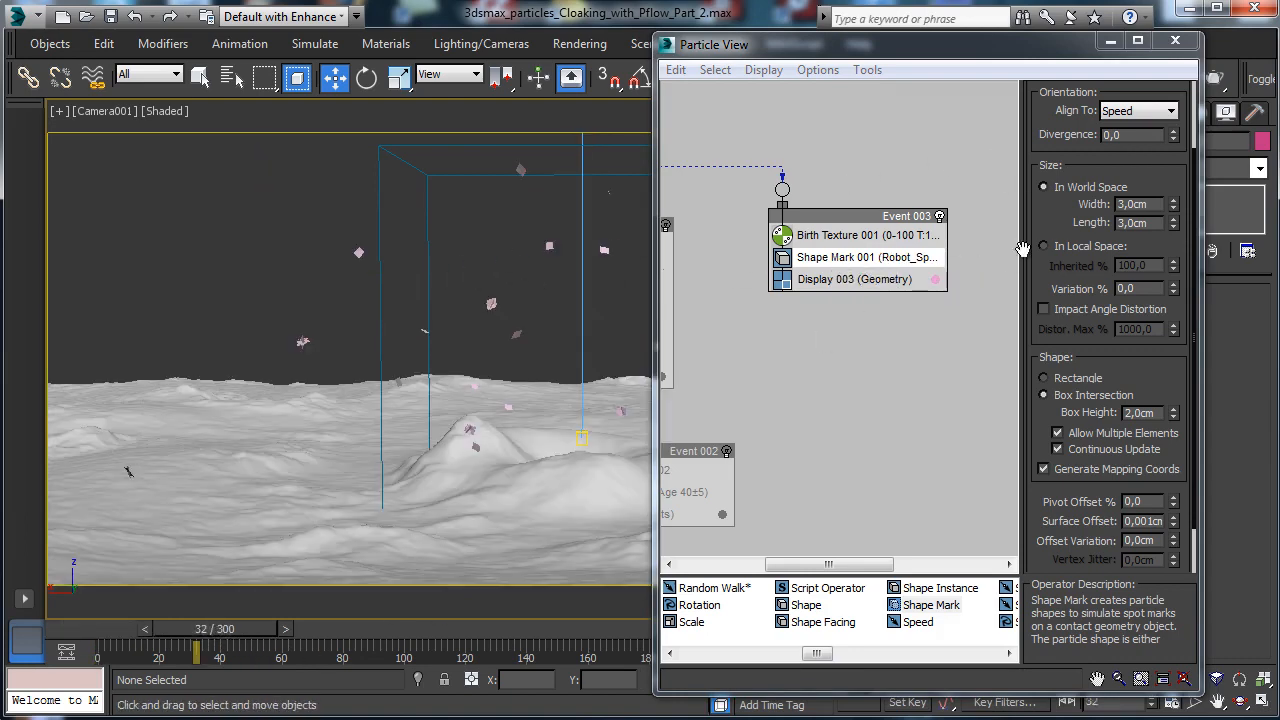
{"action": "left_click", "coordinate": [1078, 433]}
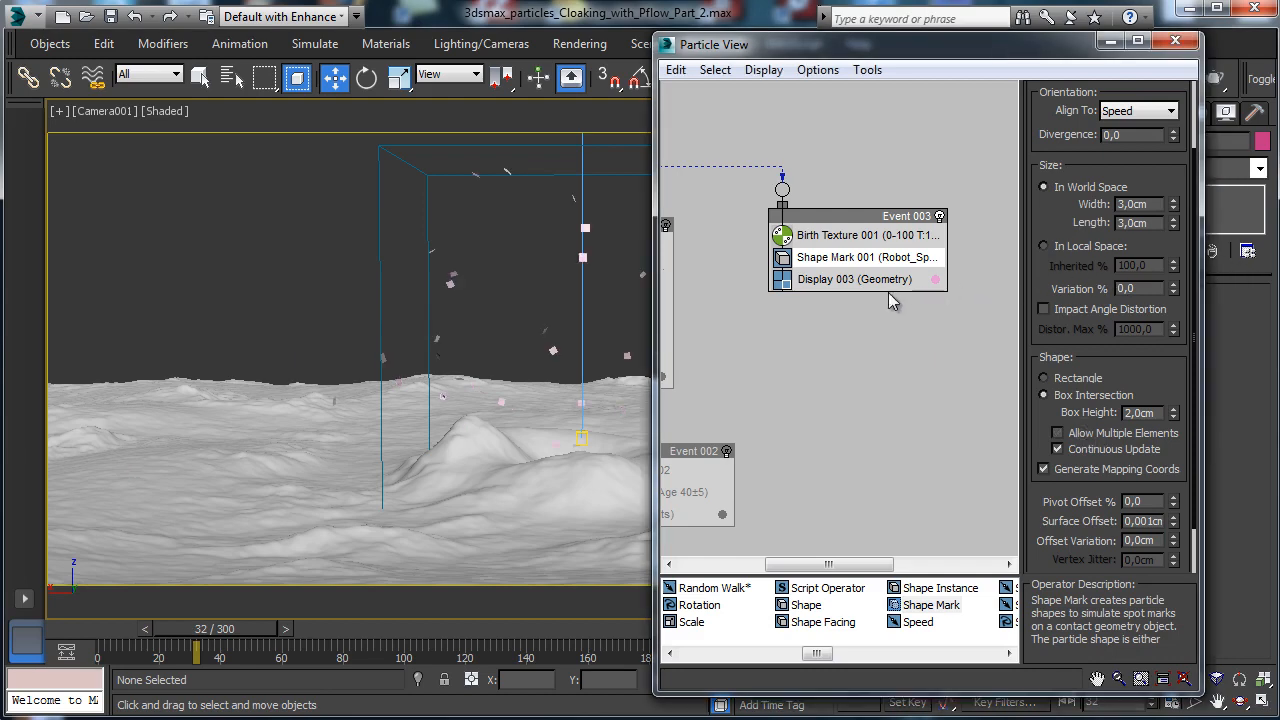
Inspect the particle coverage at frame 65 with Particle View moved aside, and return to frame 0.
{"action": "left_click", "coordinate": [309, 629]}
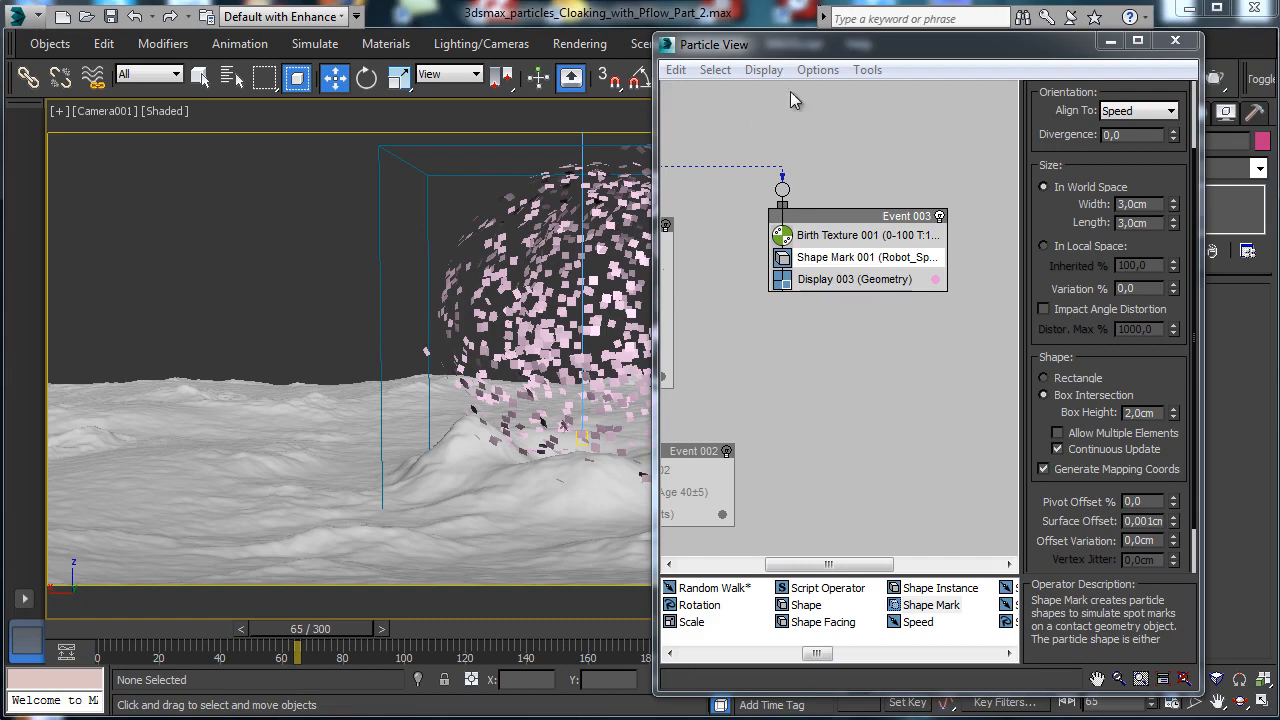
{"action": "left_click_drag", "start_coordinate": [862, 42], "coordinate": [945, 33]}
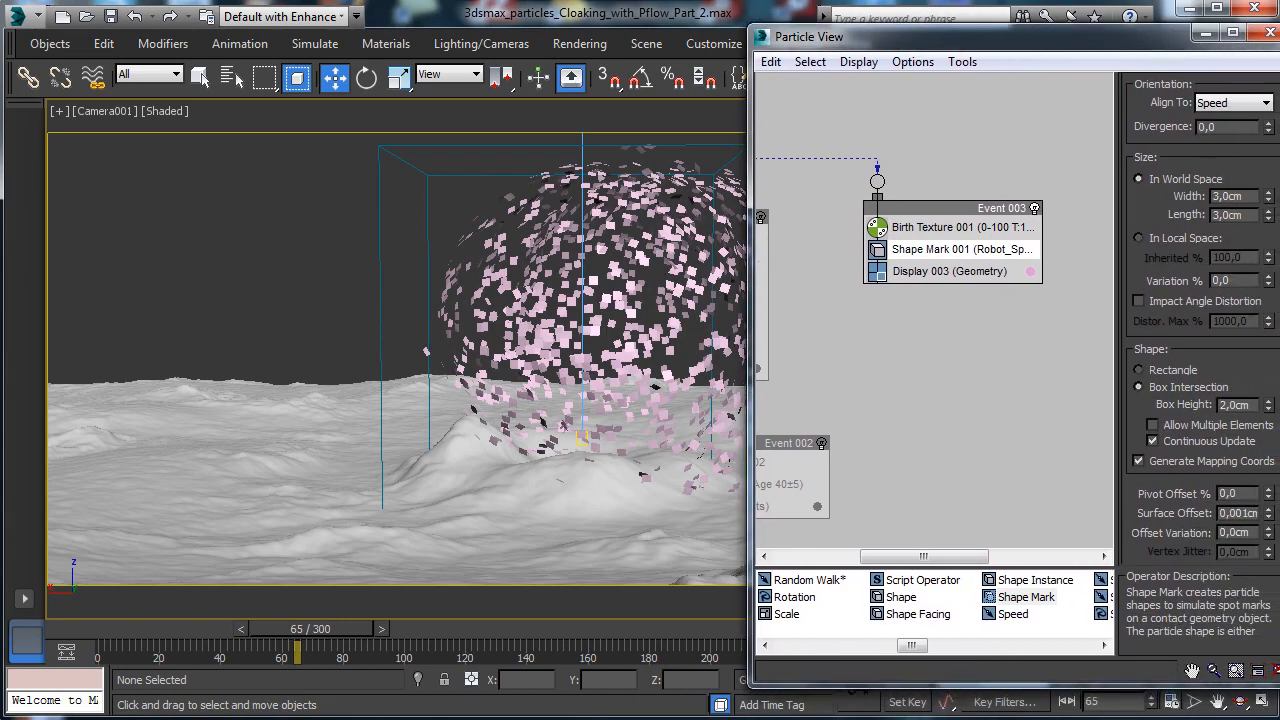
{"action": "key", "text": "Home"}
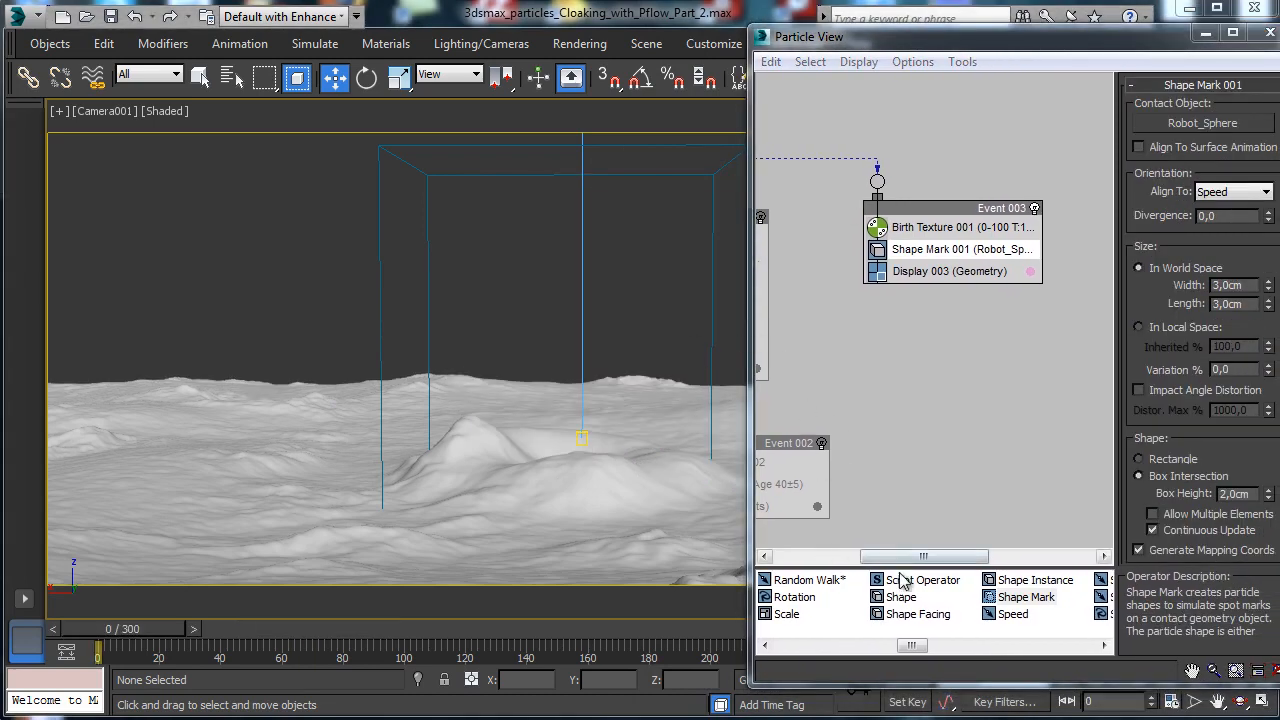
{"action": "left_click_drag", "start_coordinate": [910, 556], "coordinate": [855, 563]}
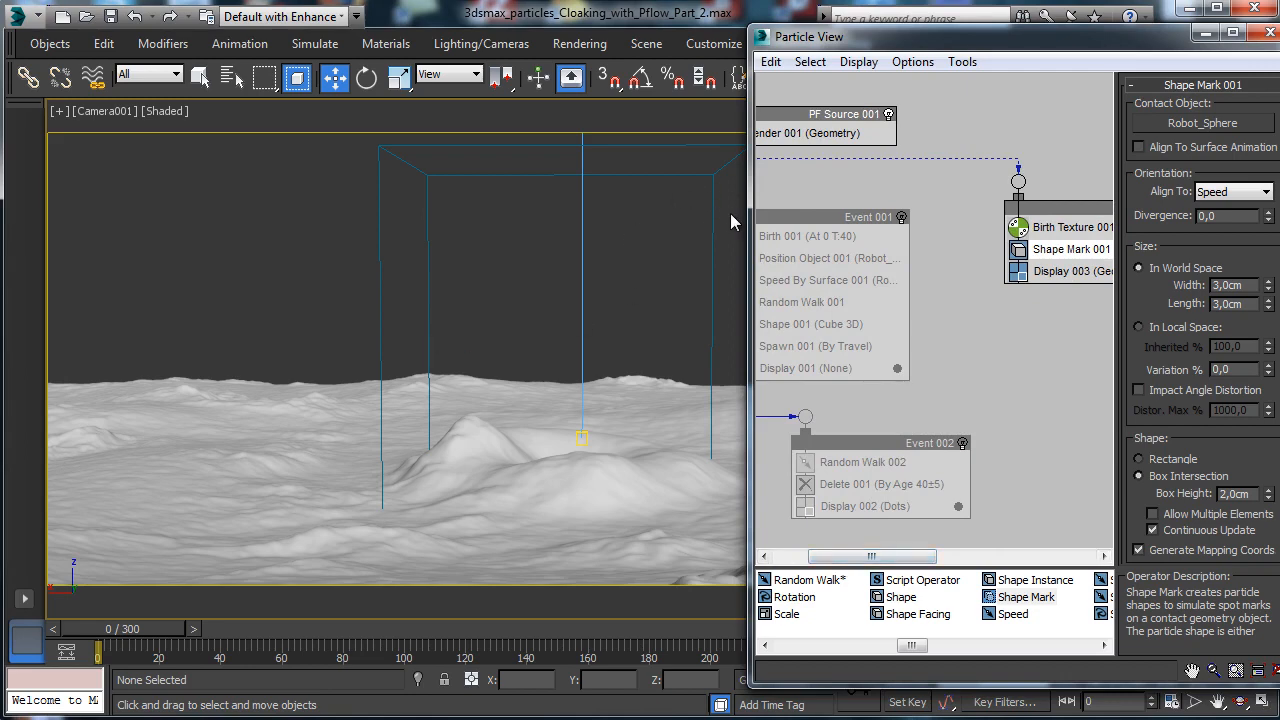
Set up an animated preview of the camera view at 75 percent of output with a custom range of 0 to 100.
{"action": "left_click", "coordinate": [60, 116]}
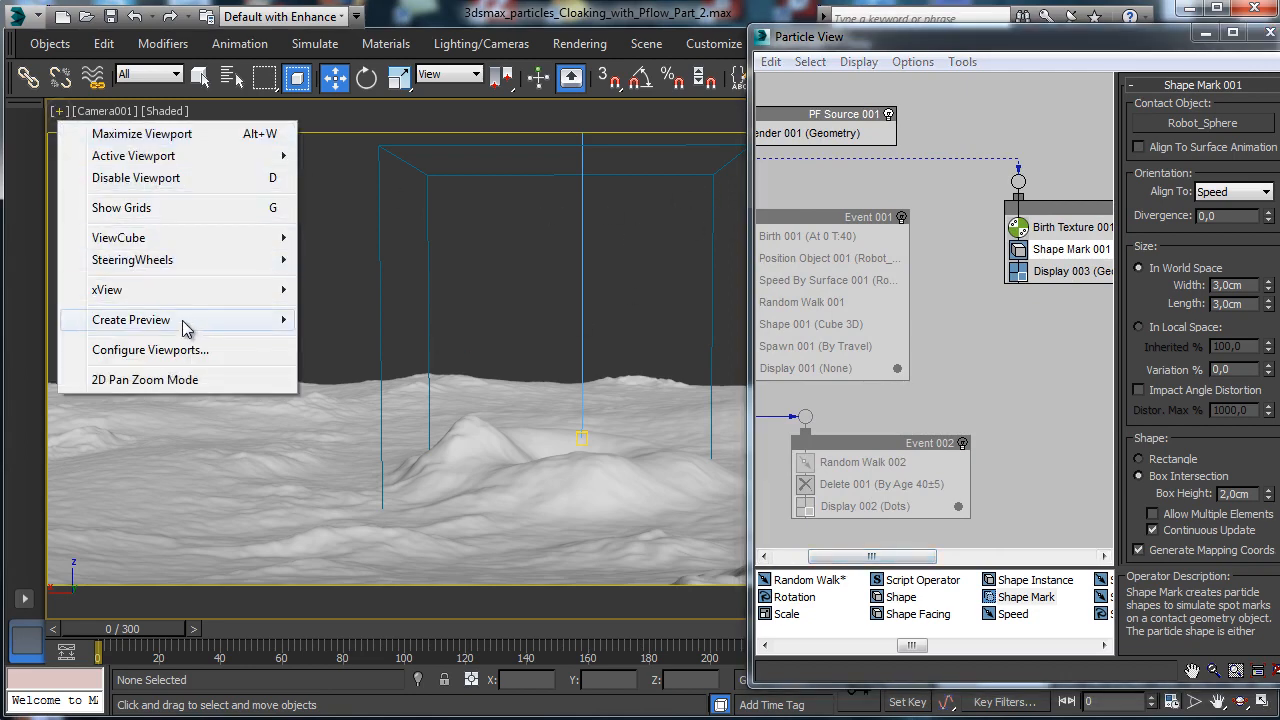
{"action": "mouse_move", "coordinate": [185, 322]}
{"action": "left_click", "coordinate": [391, 342]}
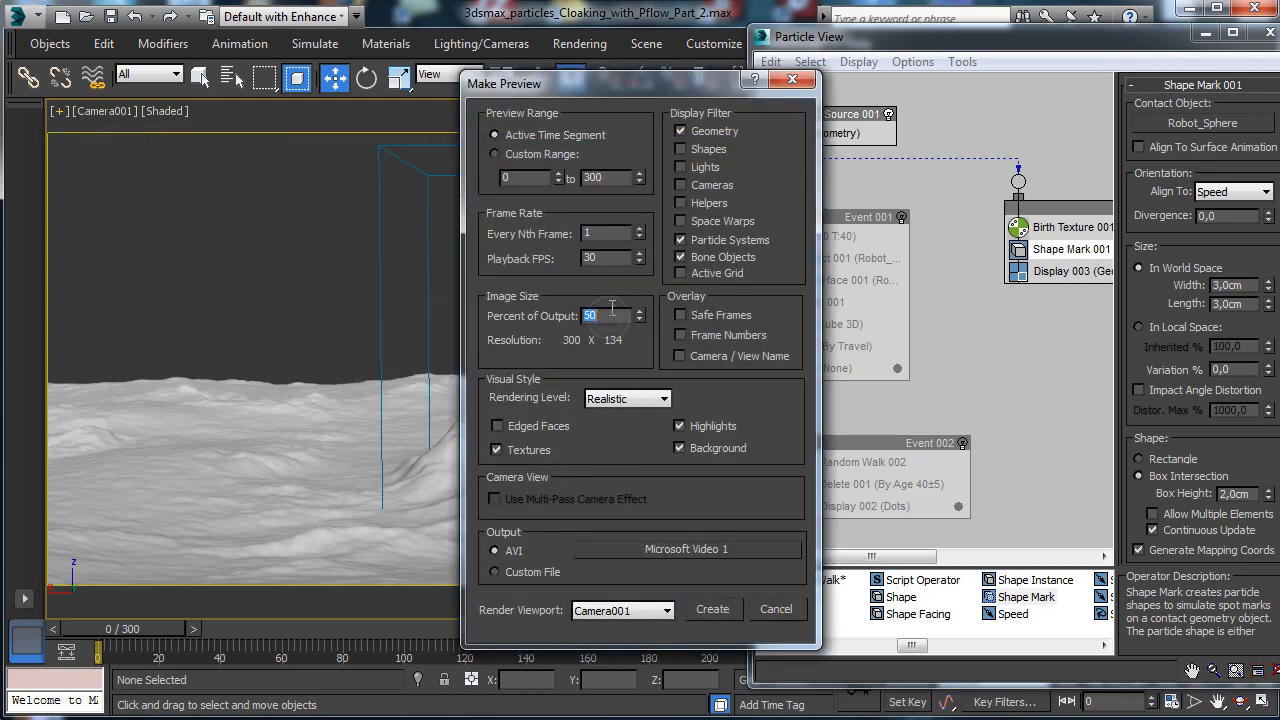
{"action": "type", "text": "75"}
{"action": "double_click", "coordinate": [607, 258]}
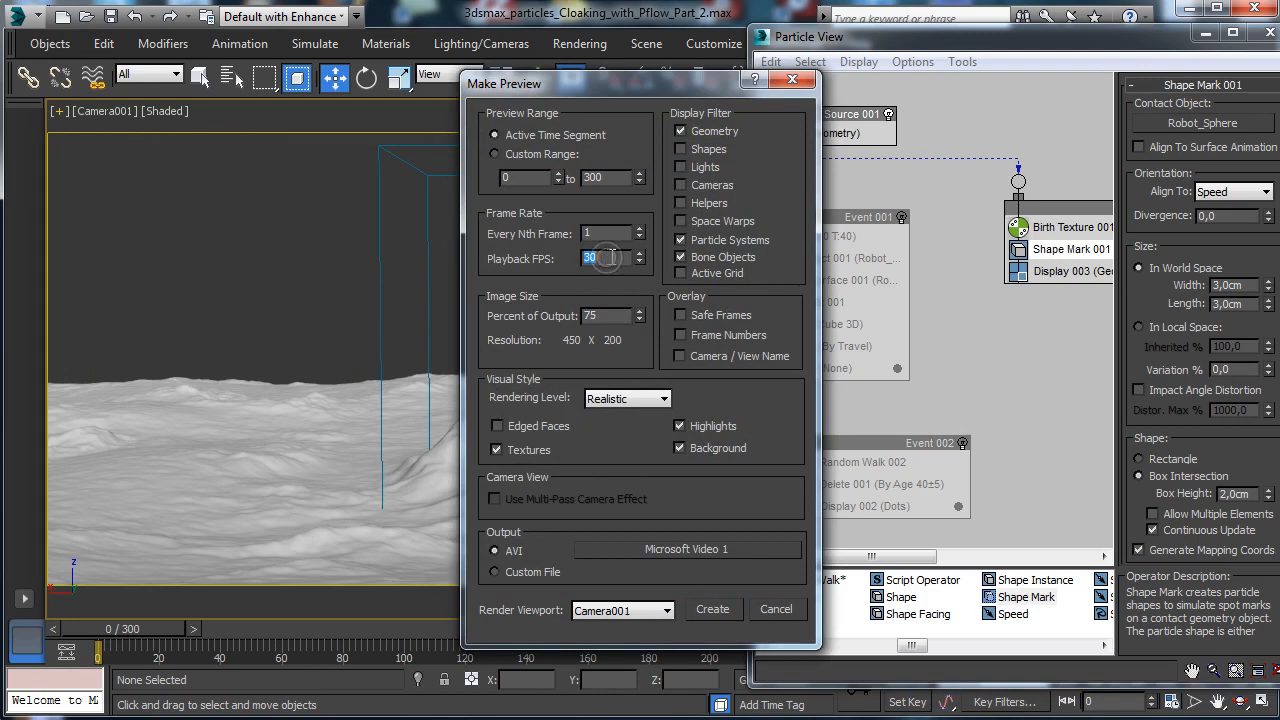
{"action": "left_click", "coordinate": [556, 155]}
{"action": "double_click", "coordinate": [608, 177]}
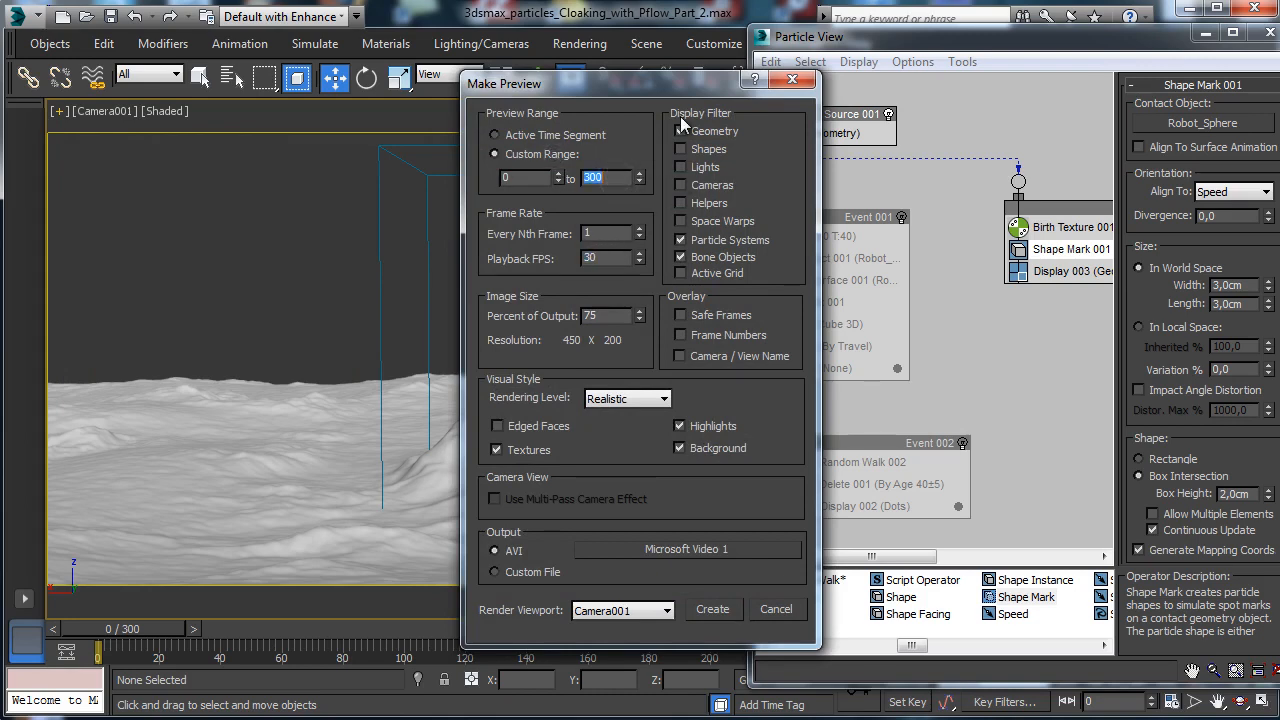
{"action": "type", "text": "100"}
{"action": "key", "text": "Return"}
Set the preview's rendering level to Shaded and create the preview.
{"action": "left_click", "coordinate": [628, 398]}
{"action": "left_click", "coordinate": [615, 425]}
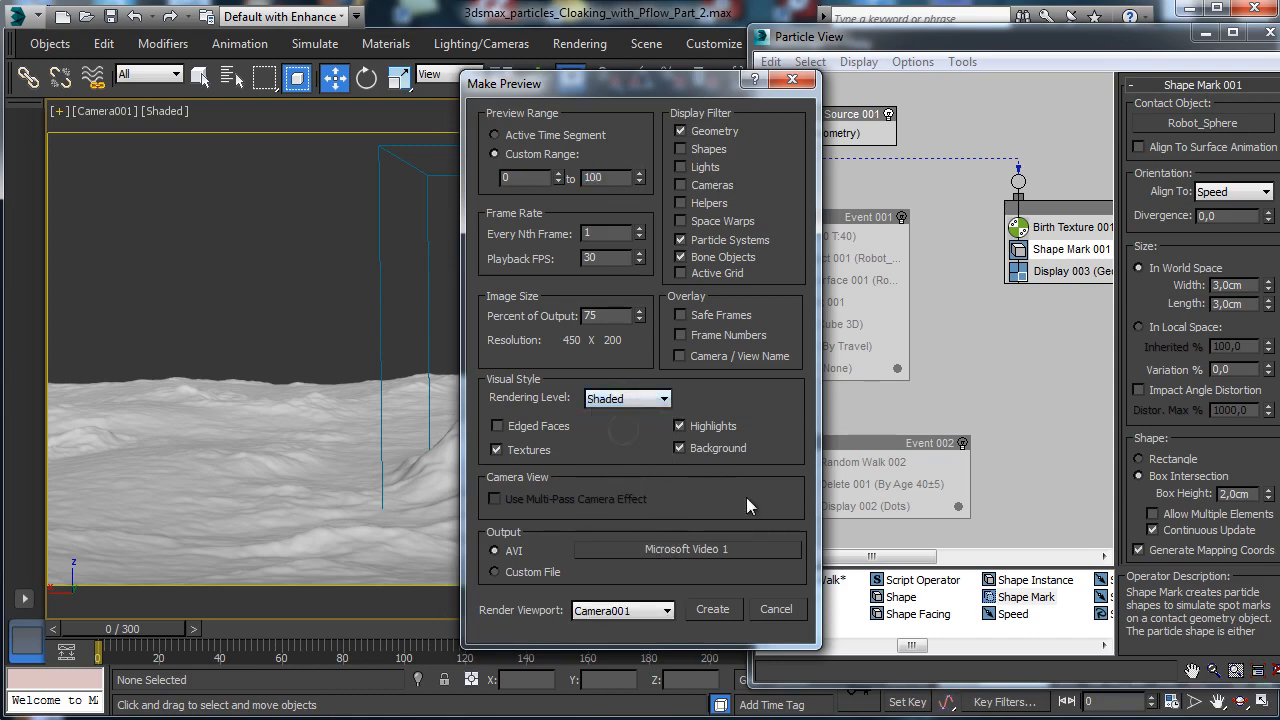
{"action": "left_click", "coordinate": [713, 609]}
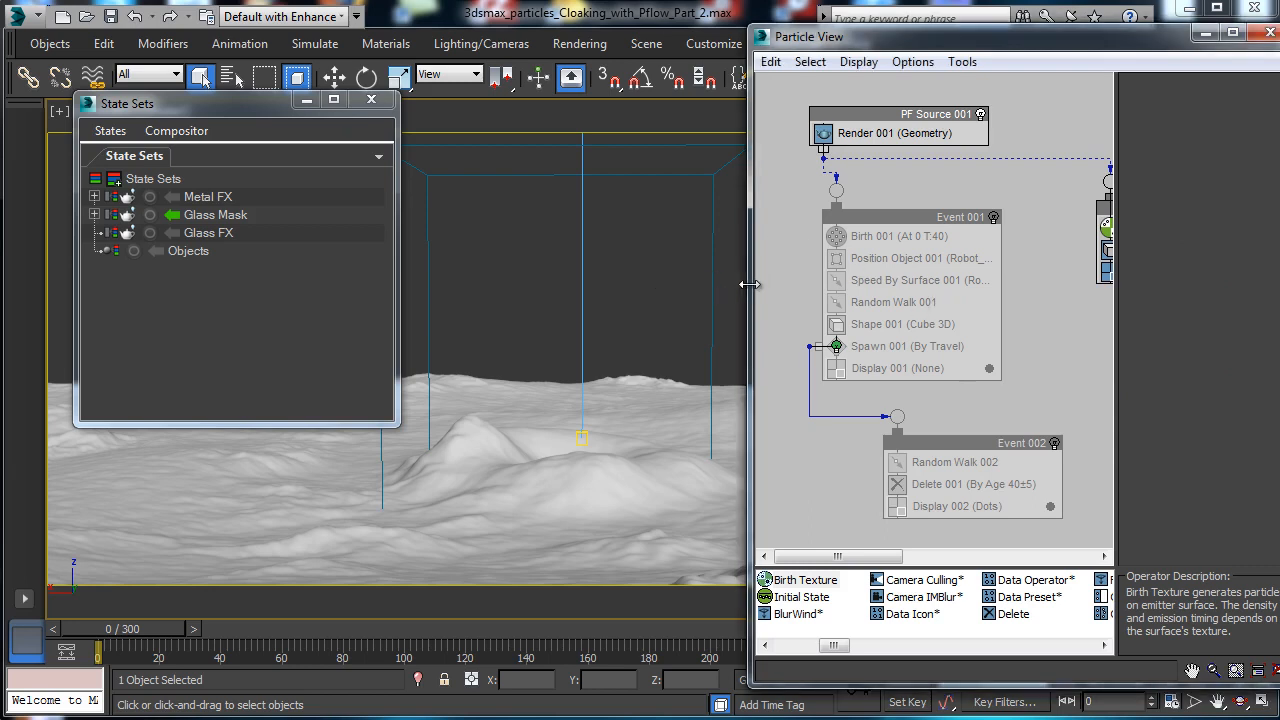
Widen Particle View, replace Event 003's Birth Texture with a Birth operator, and turn off Shape Mark 001.
{"action": "left_click_drag", "start_coordinate": [747, 283], "coordinate": [701, 292]}
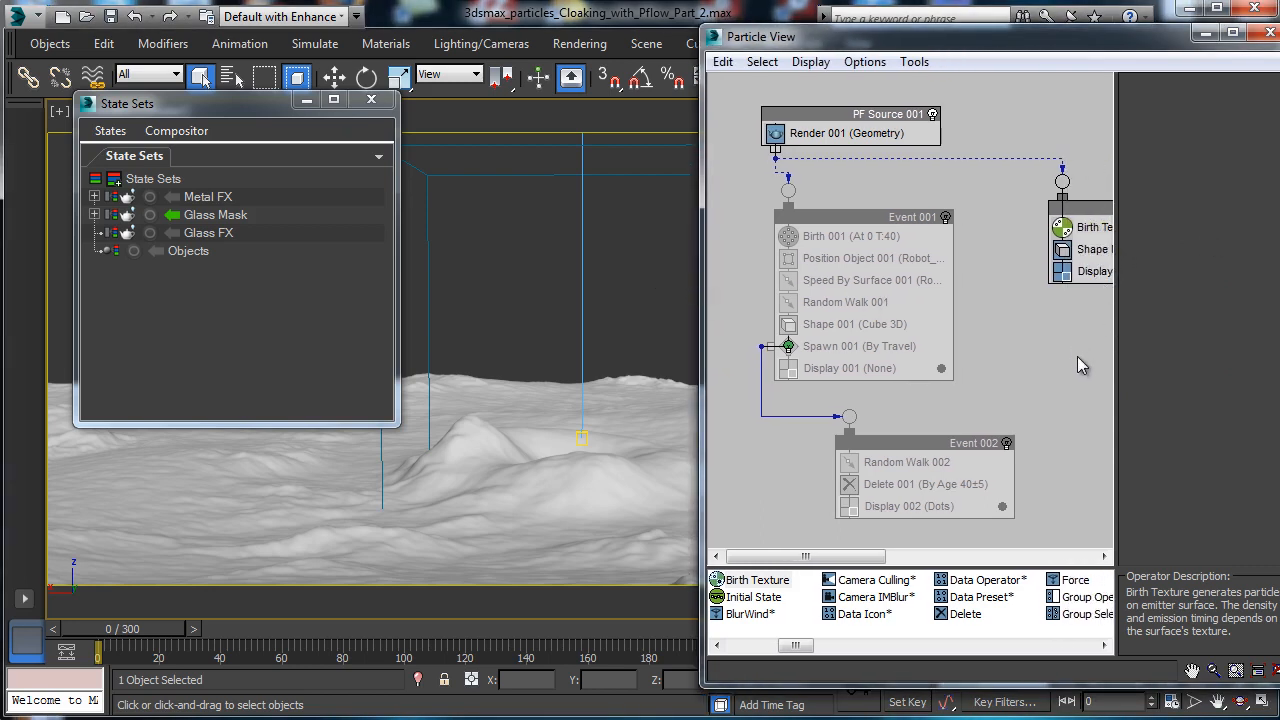
{"action": "left_click_drag", "start_coordinate": [855, 558], "coordinate": [922, 558]}
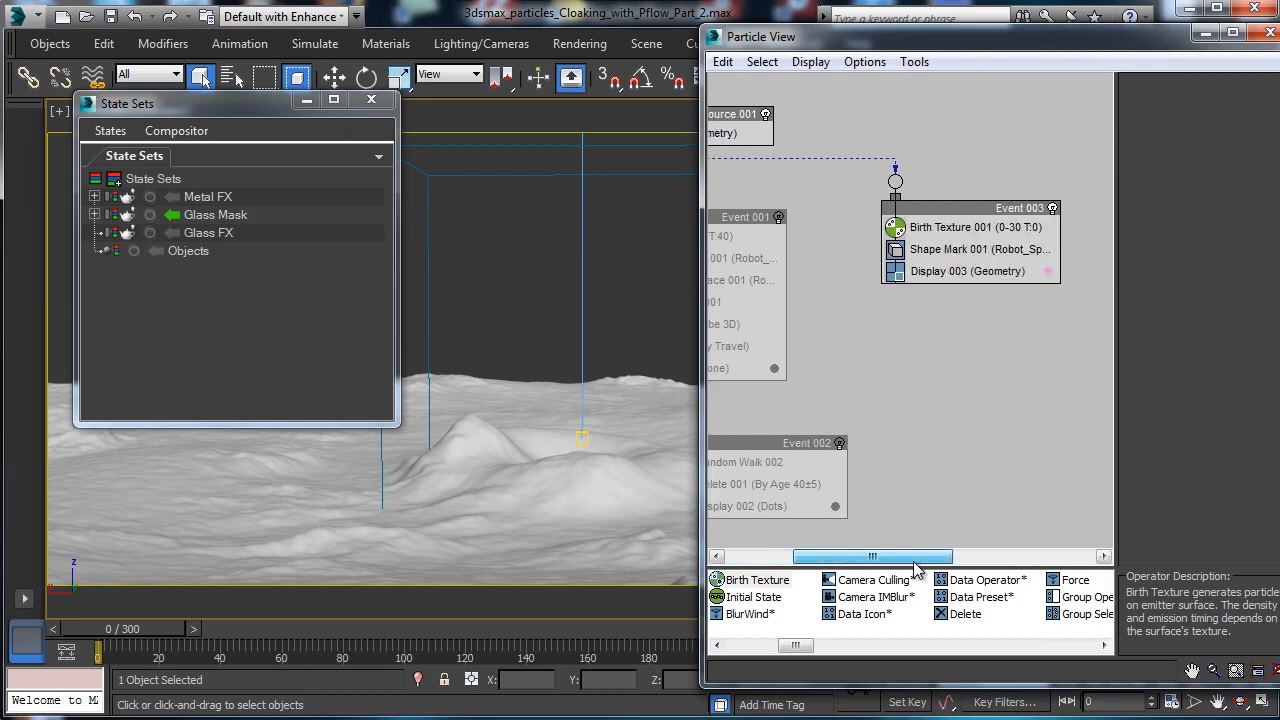
{"action": "left_click_drag", "start_coordinate": [796, 645], "coordinate": [744, 645]}
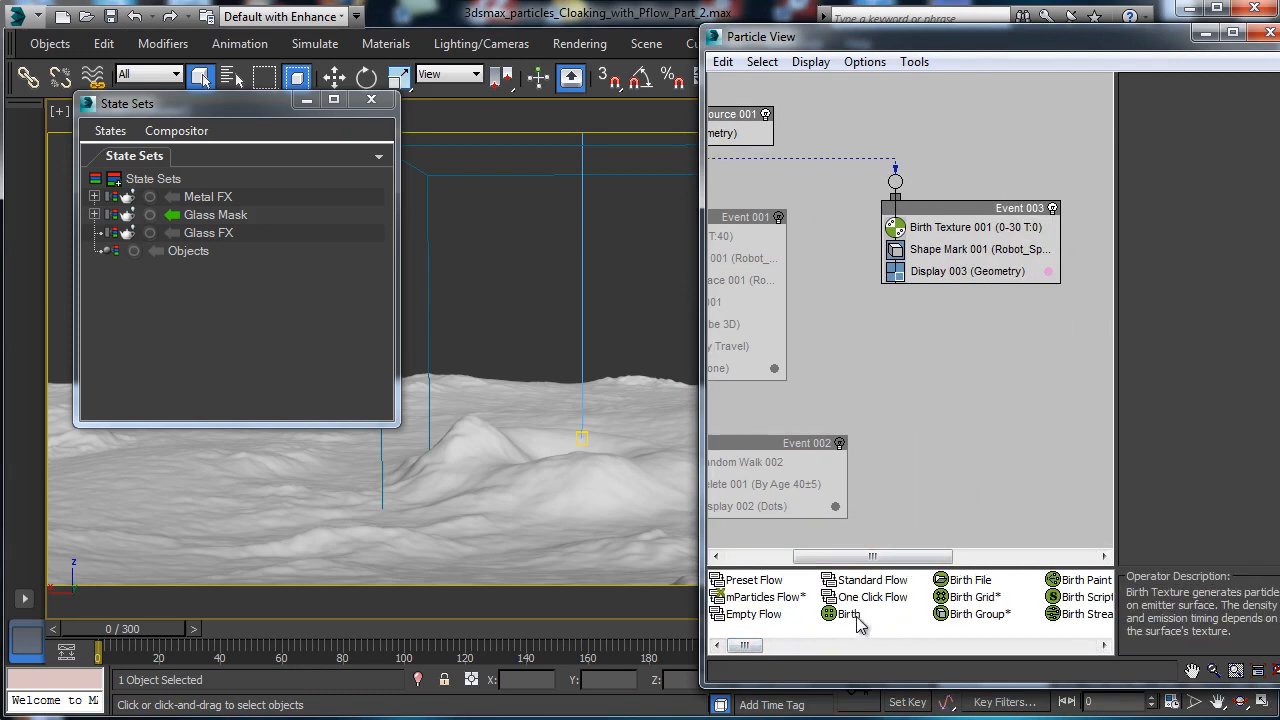
{"action": "left_click_drag", "start_coordinate": [846, 622], "coordinate": [945, 231]}
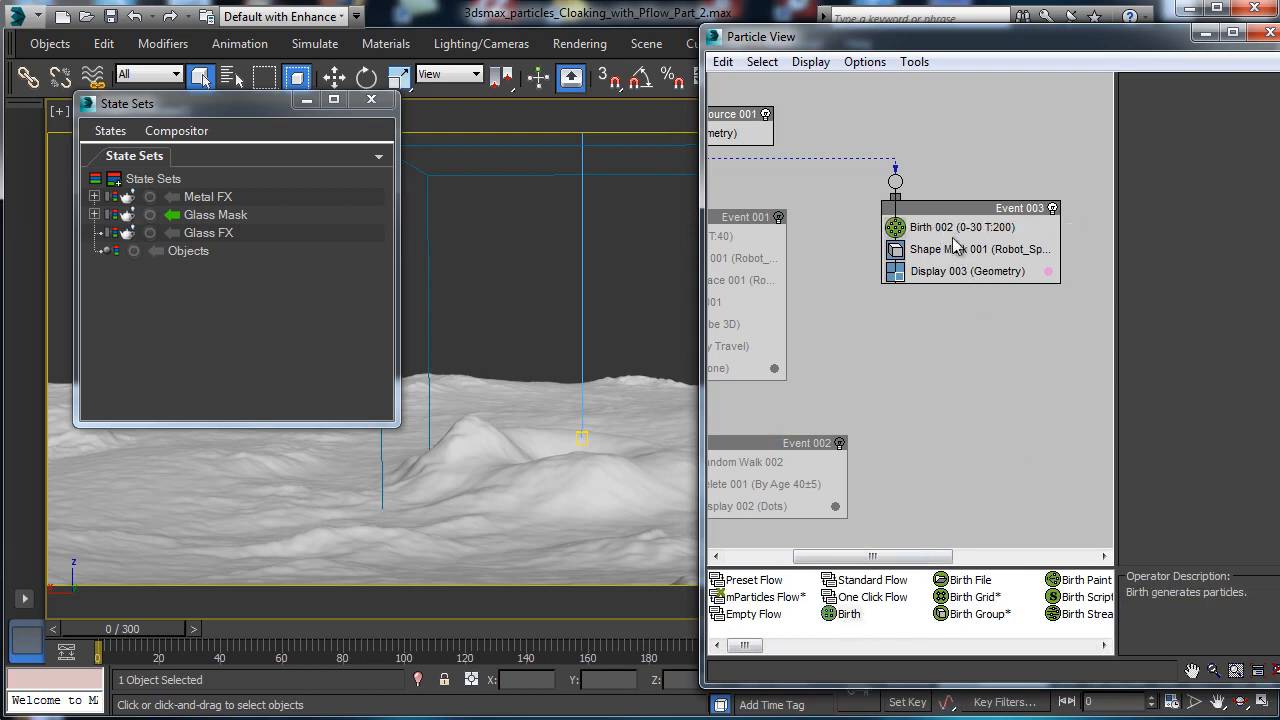
{"action": "left_click", "coordinate": [955, 230]}
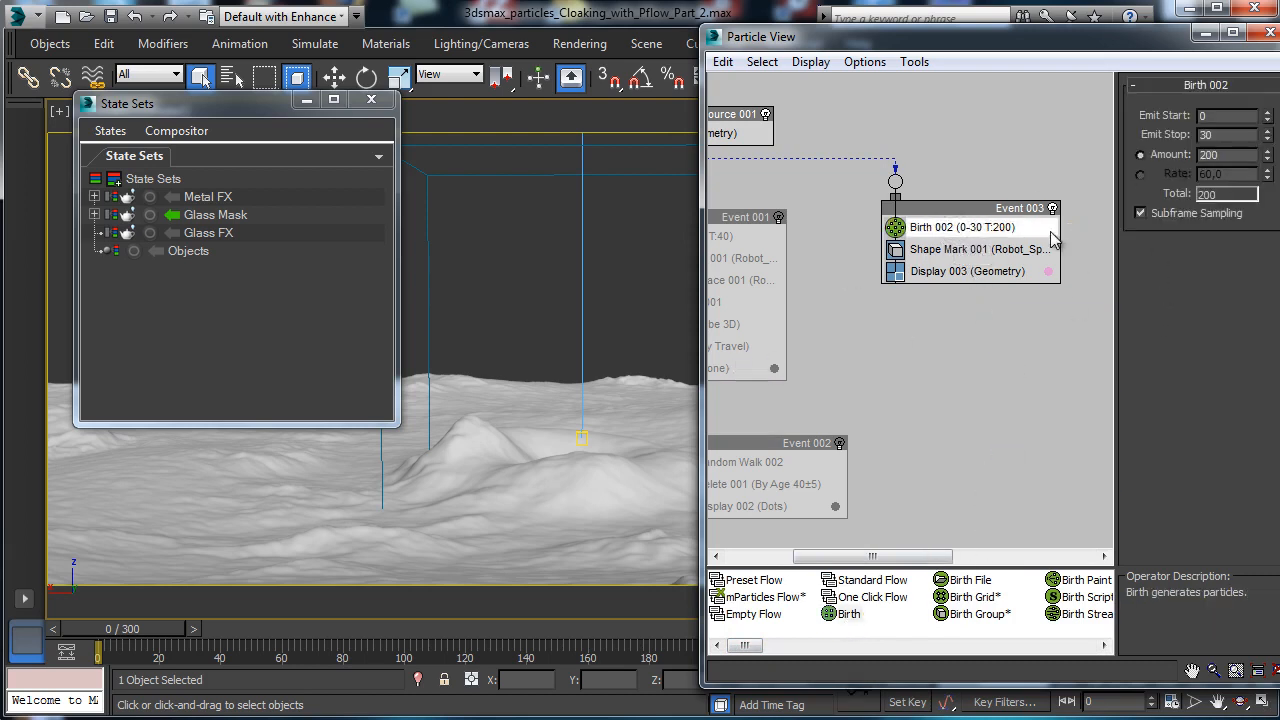
{"action": "left_click", "coordinate": [895, 249]}
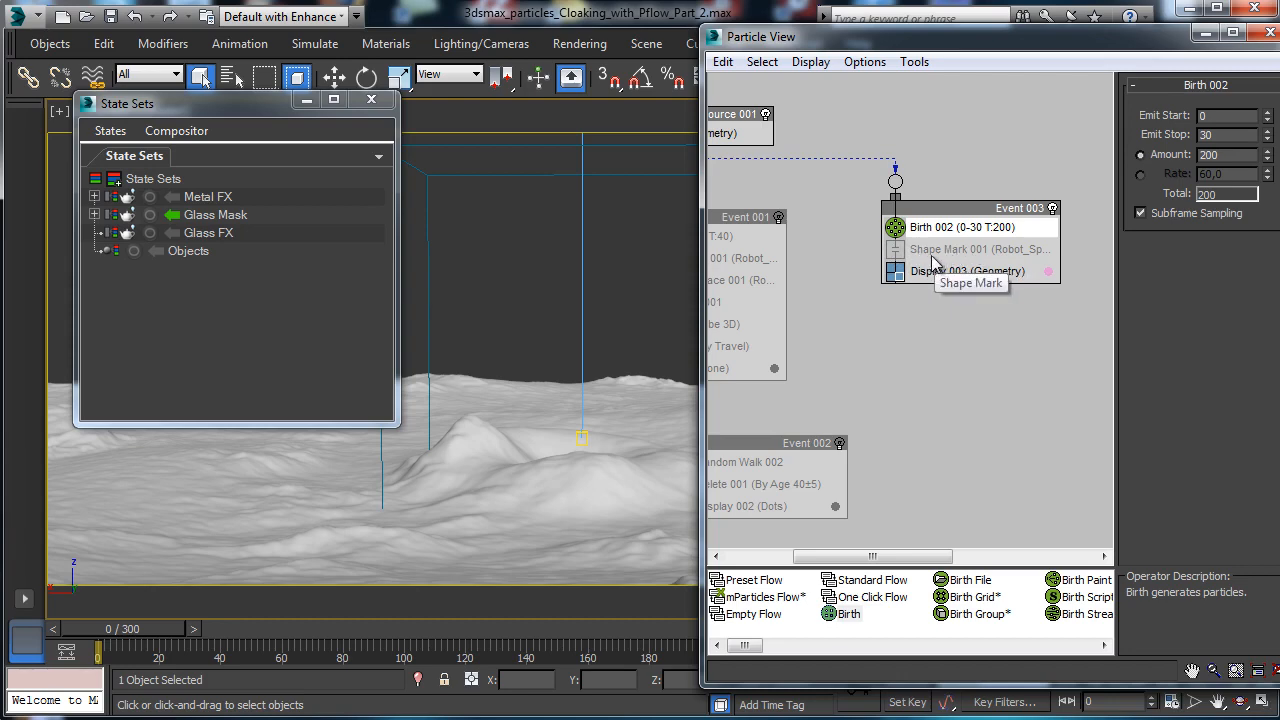
{"action": "left_click_drag", "start_coordinate": [893, 557], "coordinate": [935, 557]}
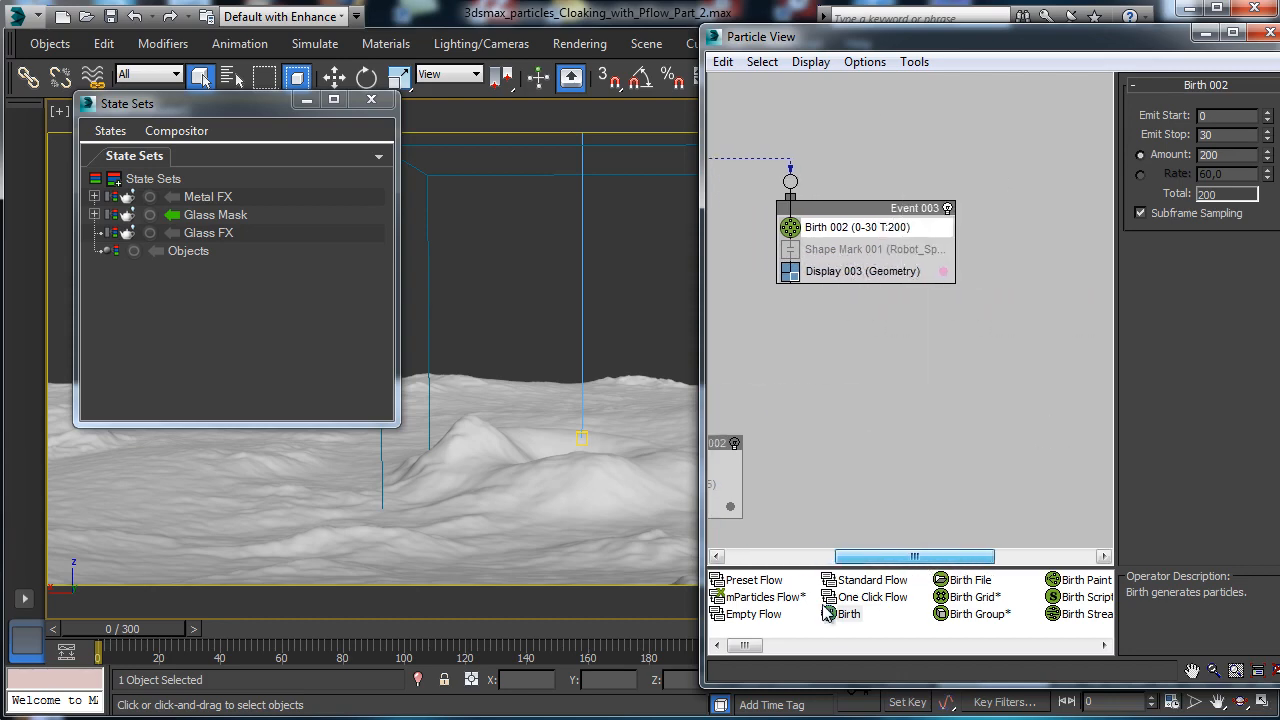
Add a Position Object operator below the Birth operator in Event 003 and set the Birth's Emit Stop to 100.
{"action": "left_click_drag", "start_coordinate": [697, 578], "coordinate": [602, 578]}
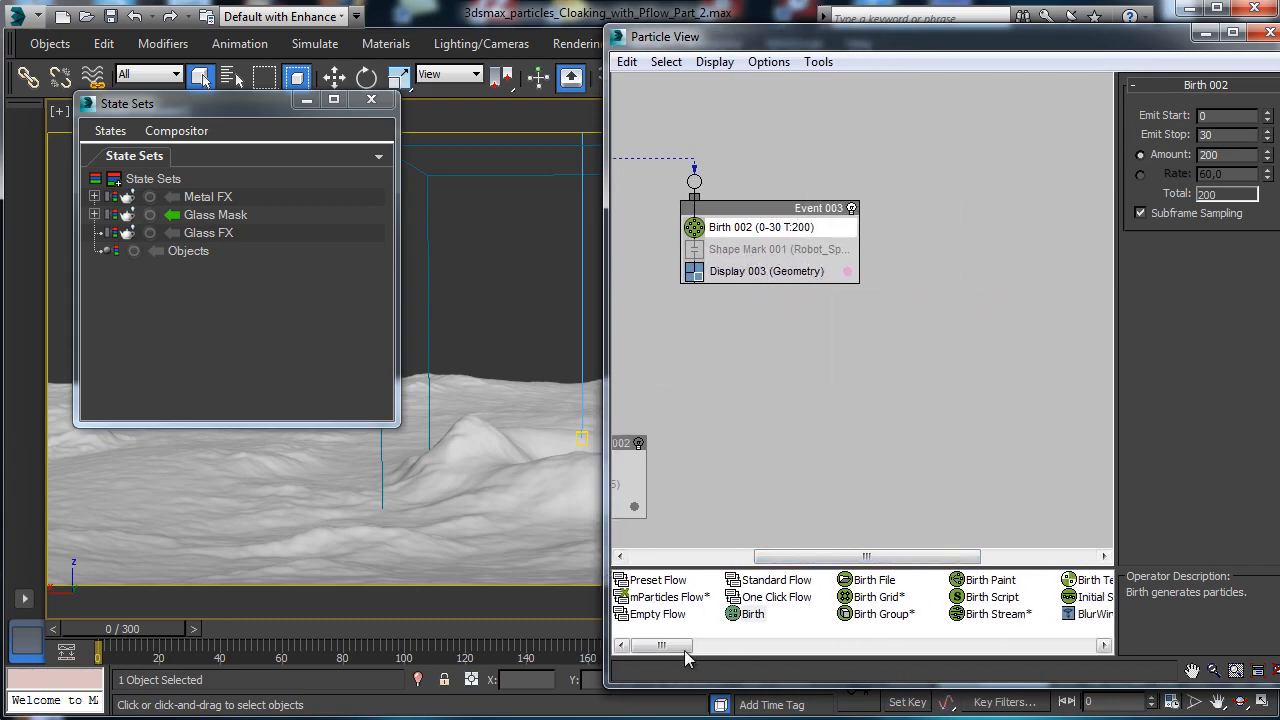
{"action": "left_click_drag", "start_coordinate": [755, 646], "coordinate": [845, 654]}
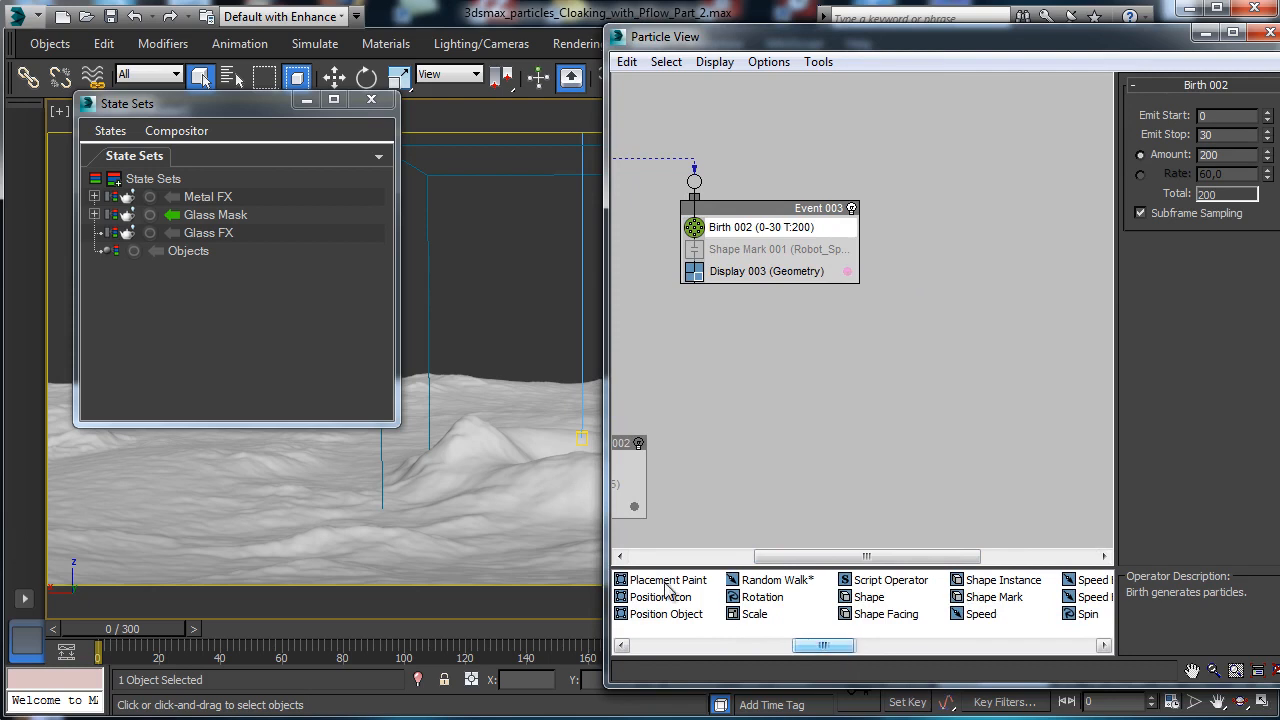
{"action": "left_click_drag", "start_coordinate": [688, 616], "coordinate": [765, 247]}
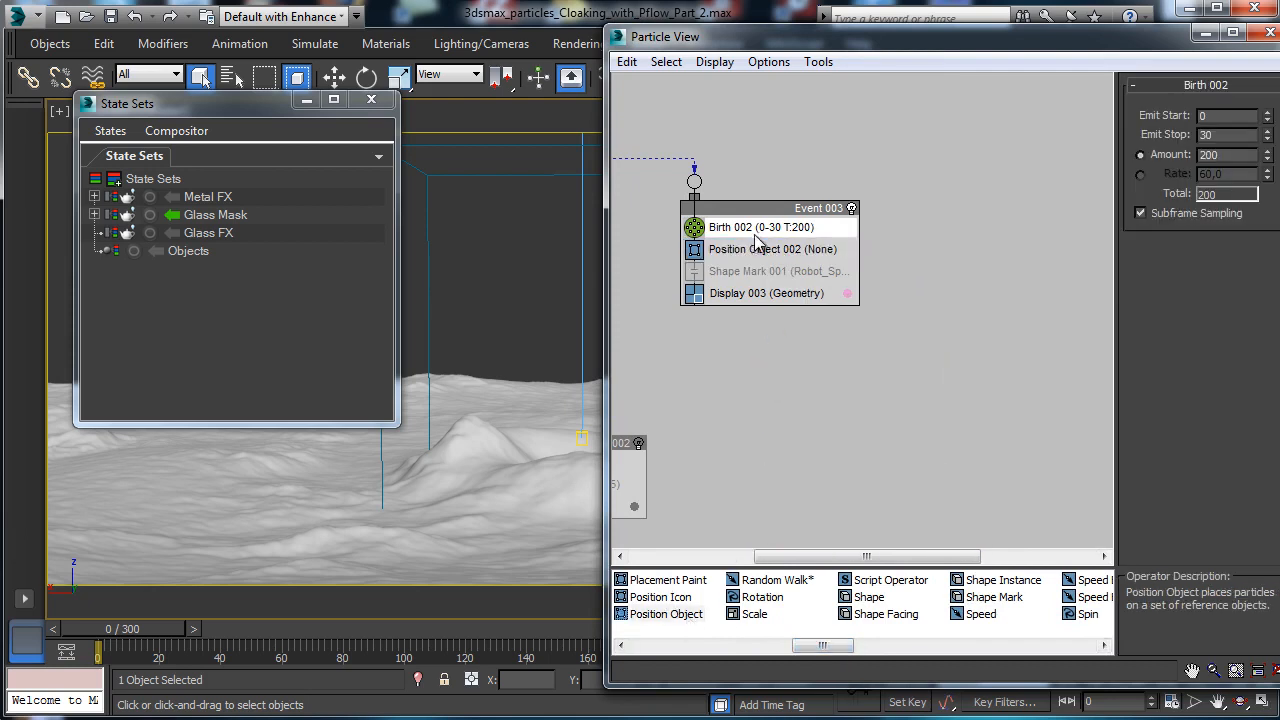
{"action": "double_click", "coordinate": [1229, 135]}
{"action": "key", "text": "Return"}
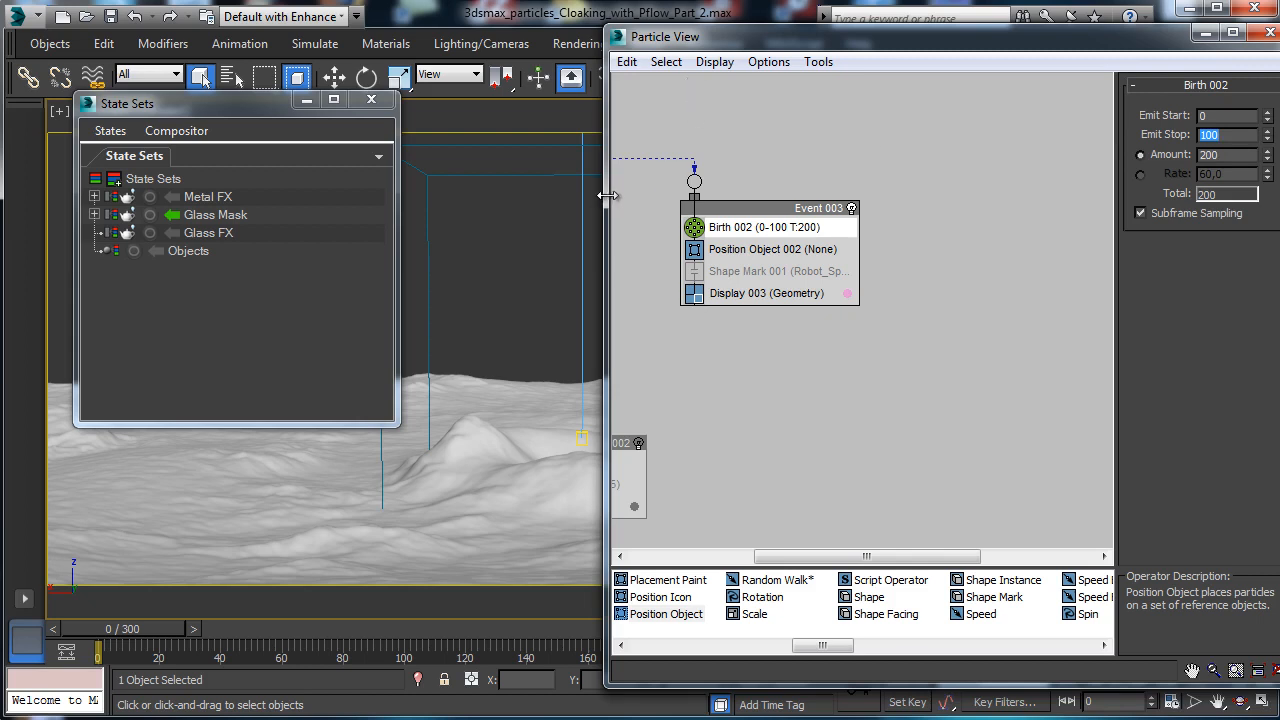
Narrow Particle View, scrub the timeline to check where the particles are born, and return to frame 0.
{"action": "left_click_drag", "start_coordinate": [607, 195], "coordinate": [714, 195]}
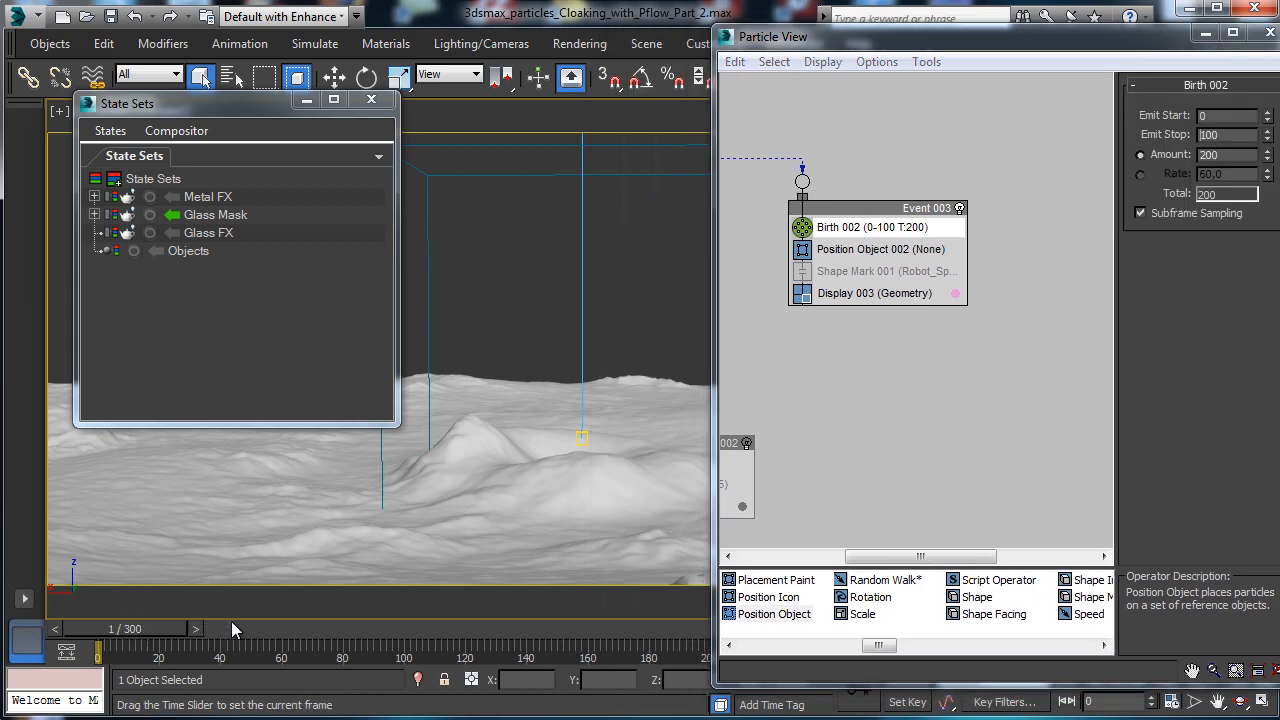
{"action": "left_click_drag", "start_coordinate": [253, 621], "coordinate": [375, 630]}
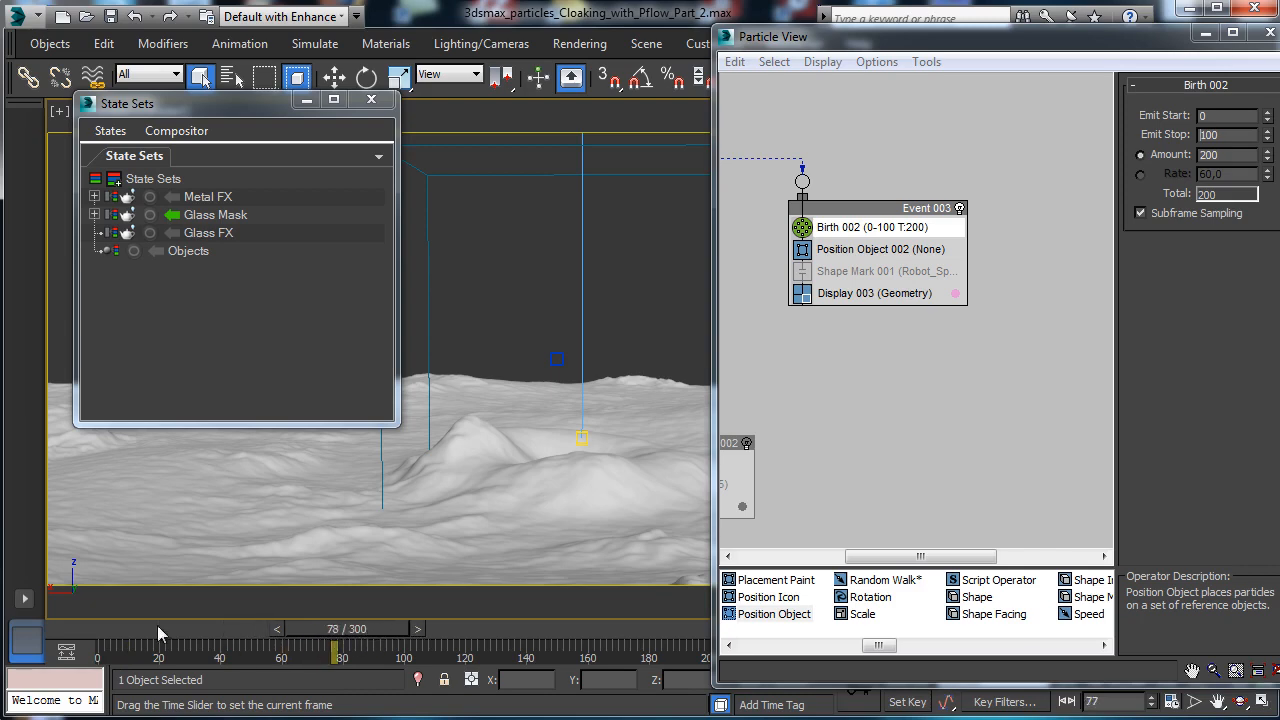
{"action": "left_click", "coordinate": [76, 632]}
Add Robot_Sphere as the emitter object of Position Object 002 and check the emission along the timeline.
{"action": "left_click", "coordinate": [880, 252]}
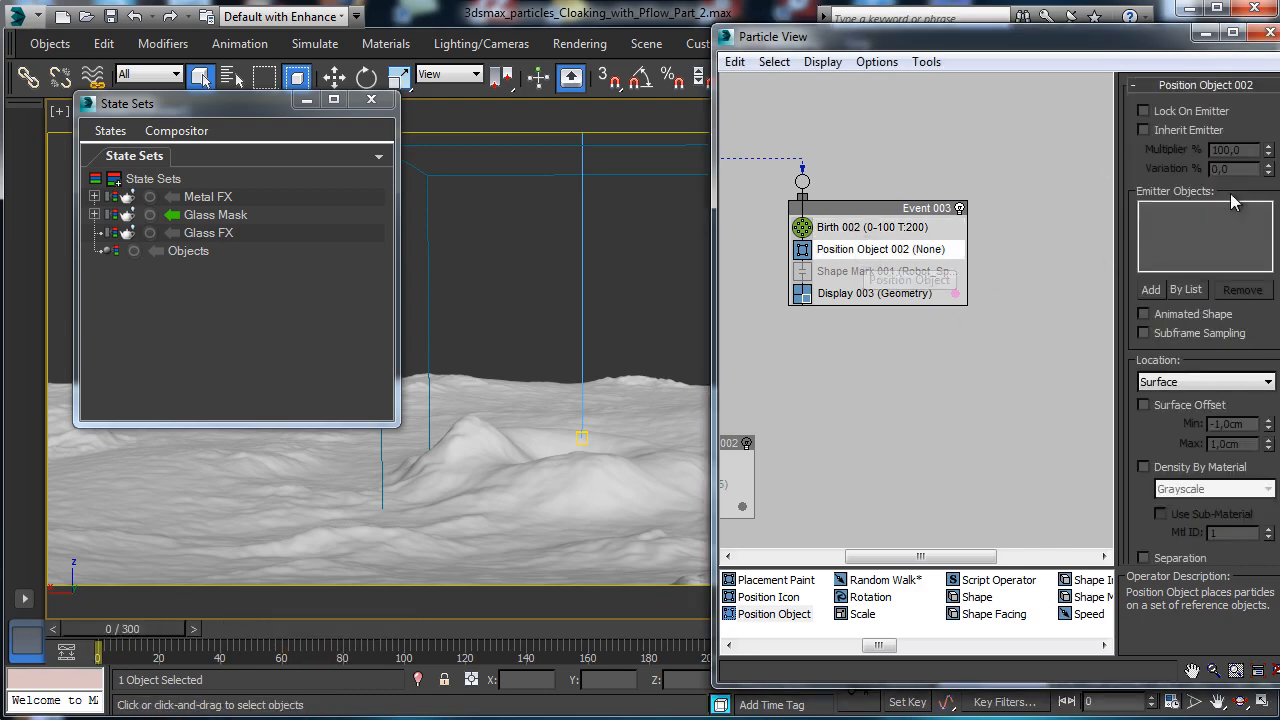
{"action": "left_click", "coordinate": [1151, 289]}
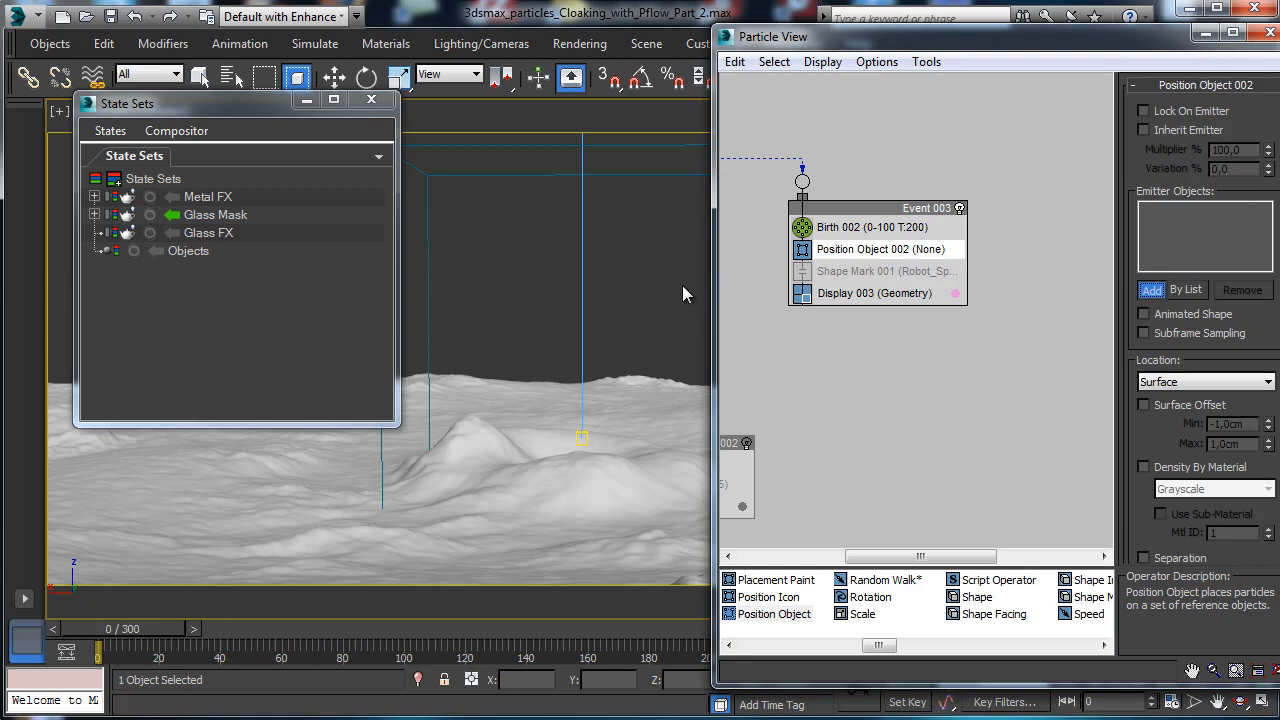
{"action": "left_click", "coordinate": [428, 249]}
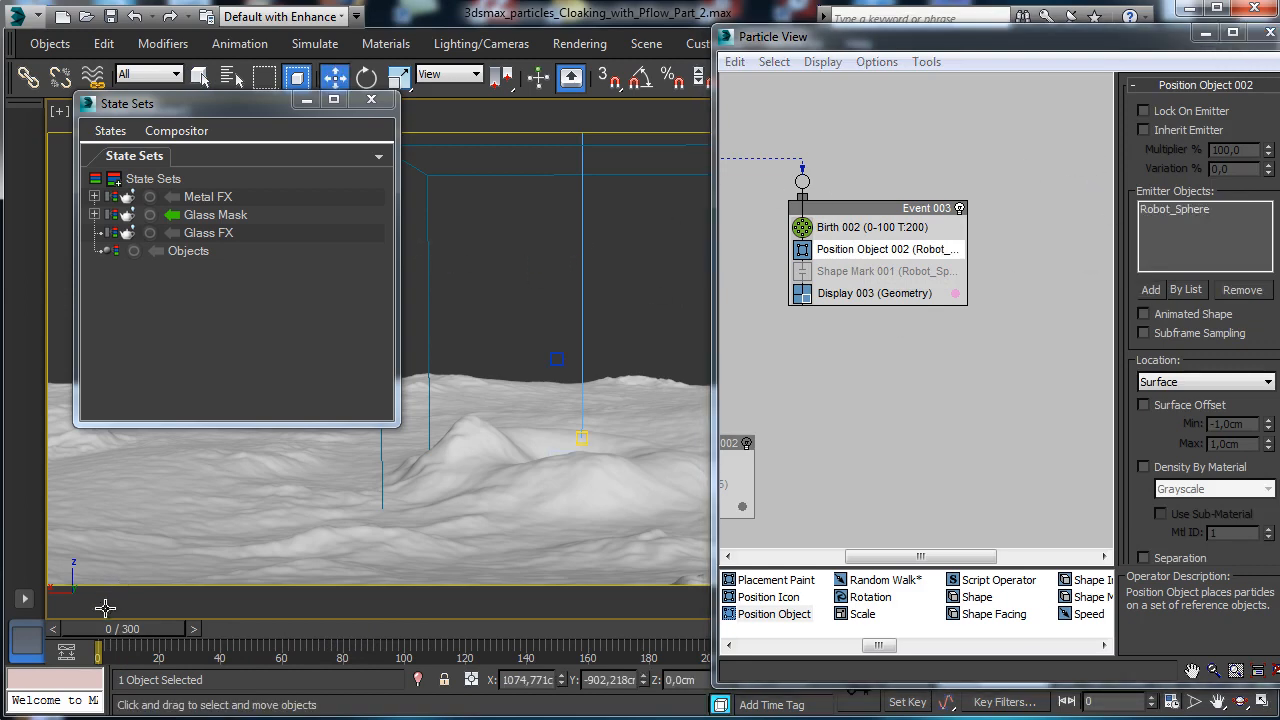
{"action": "left_click_drag", "start_coordinate": [128, 630], "coordinate": [440, 618]}
{"action": "left_click", "coordinate": [78, 630]}
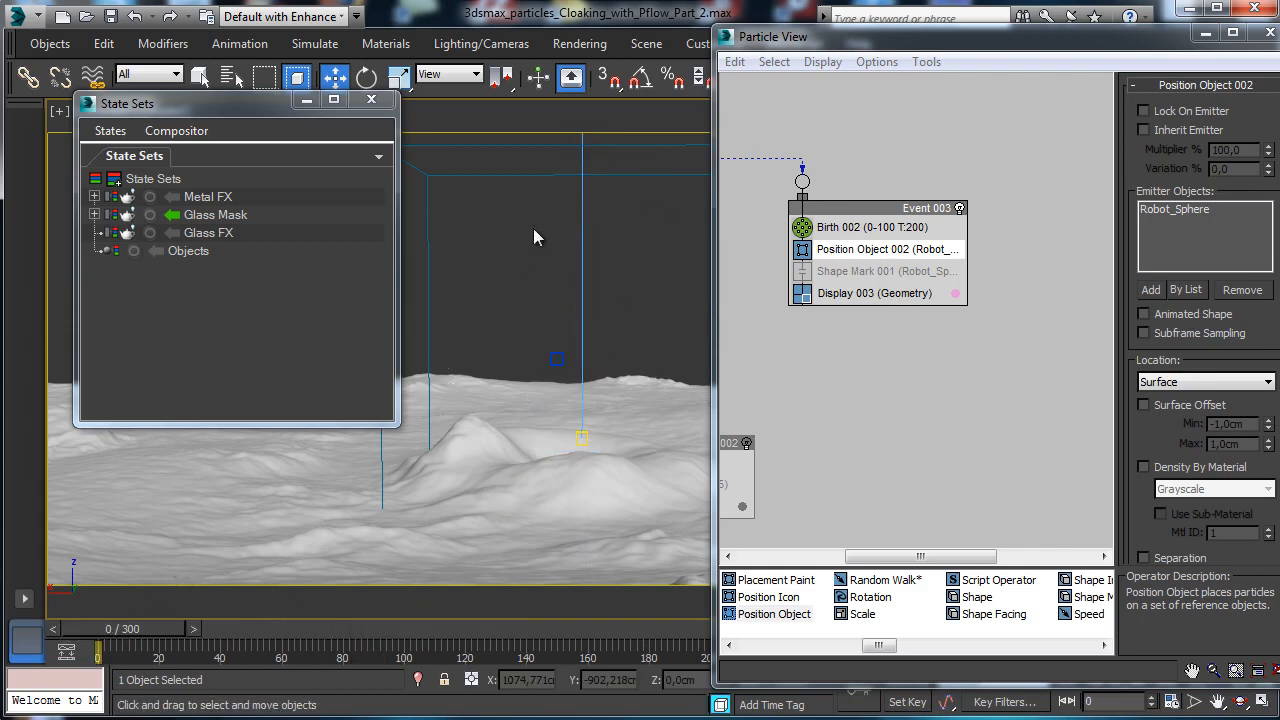
Turn Shape Mark 001 back on, check its marks at frame 54, and set its Box Height to 10 cm.
{"action": "left_click", "coordinate": [802, 271]}
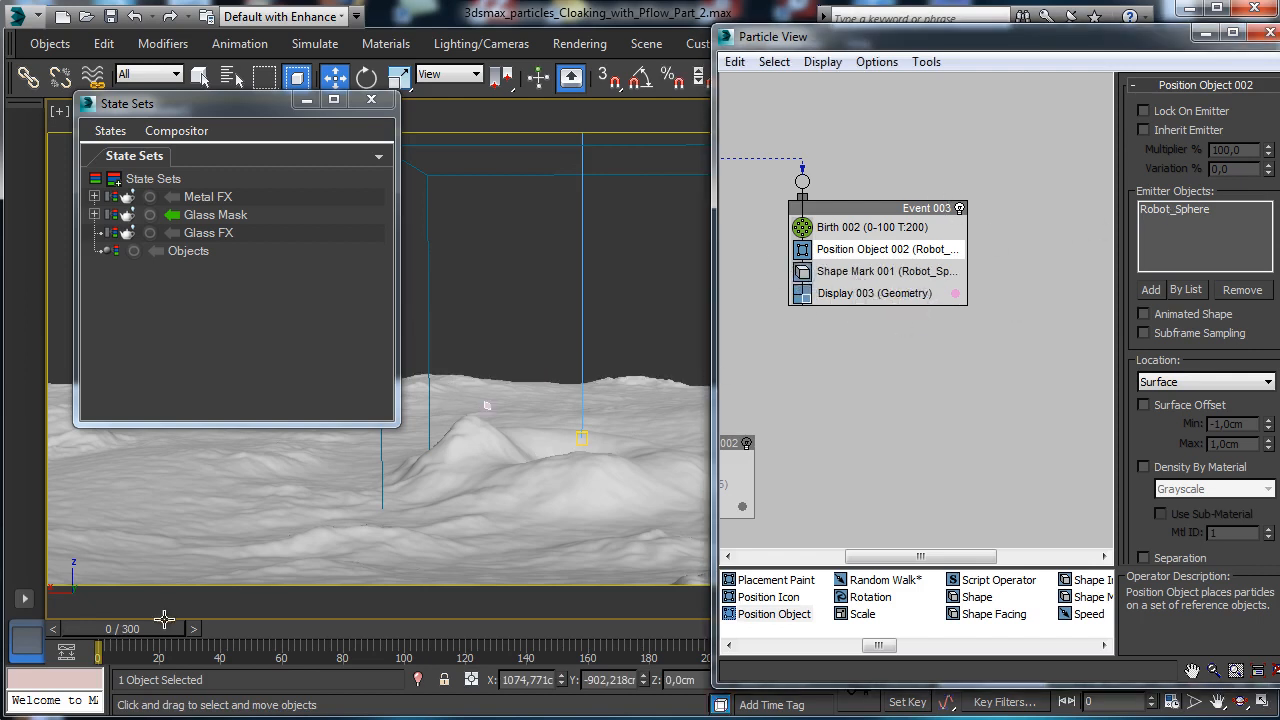
{"action": "left_click_drag", "start_coordinate": [148, 635], "coordinate": [312, 632]}
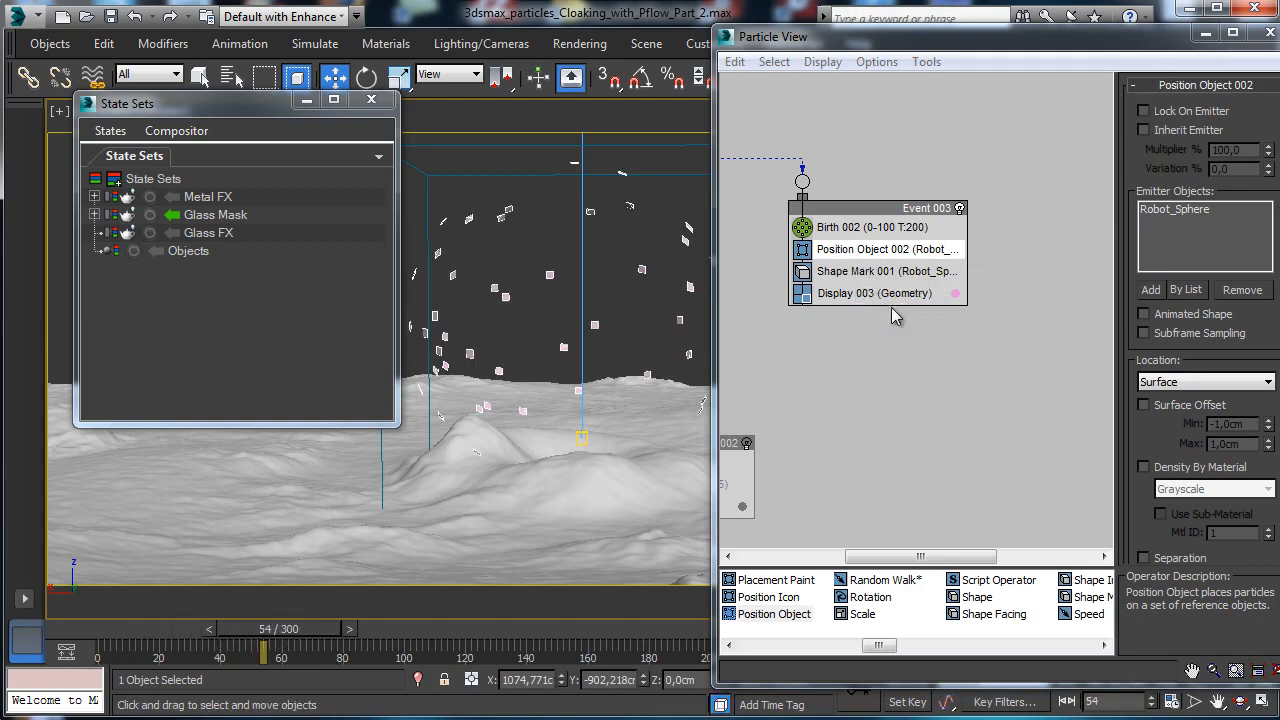
{"action": "left_click", "coordinate": [855, 271]}
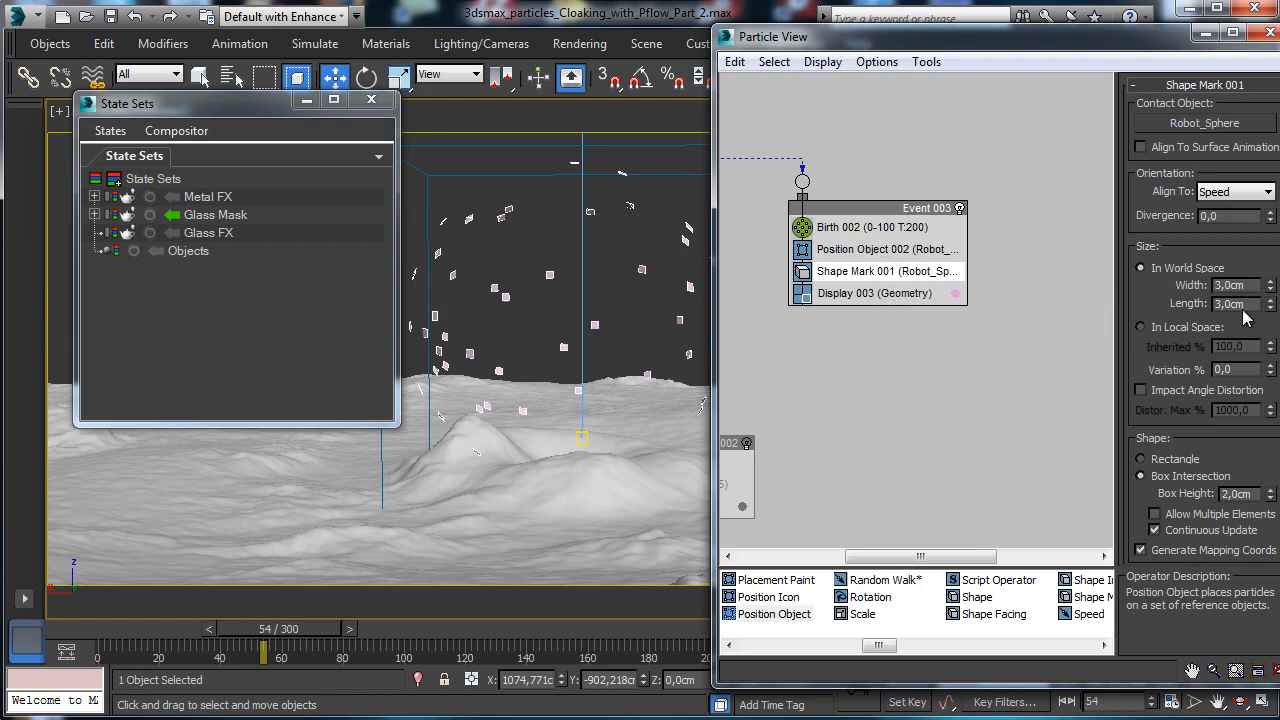
{"action": "double_click", "coordinate": [1238, 493]}
{"action": "type", "text": "10"}
{"action": "key", "text": "Return"}
{"action": "left_click", "coordinate": [78, 638]}
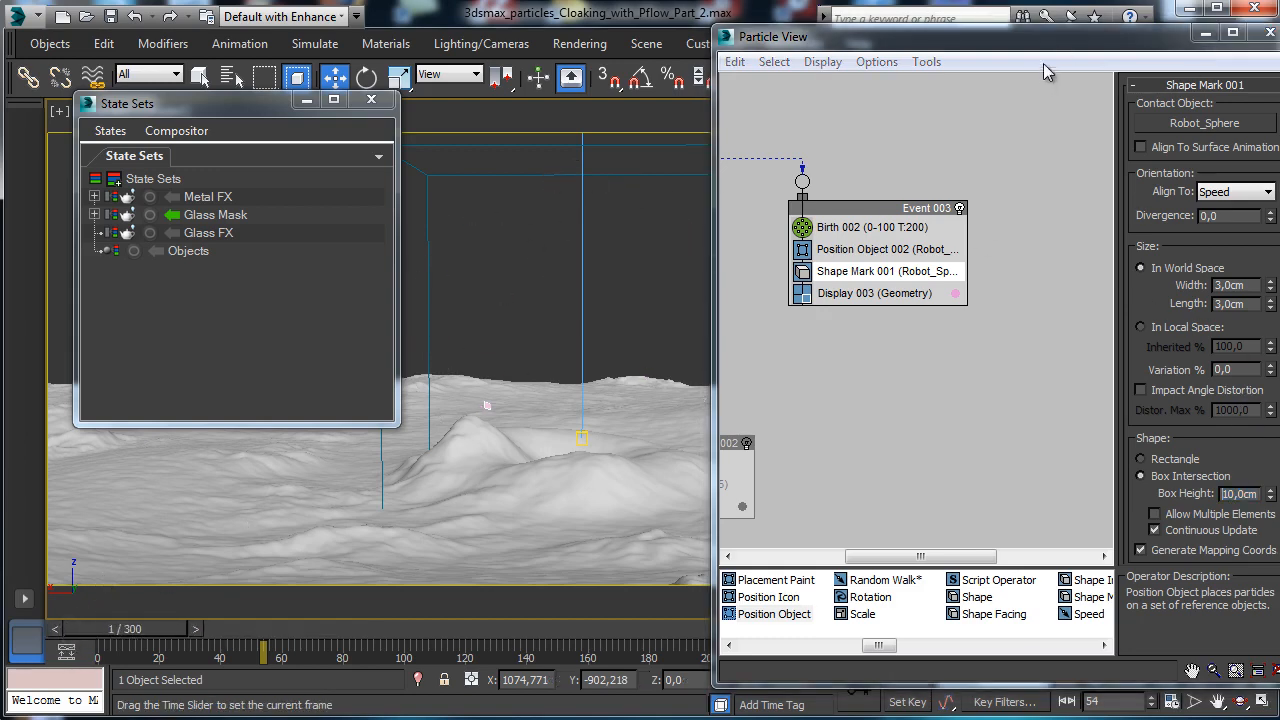
Minimize Particle View and clone the robot sphere as an independent copy named Robot_Sphere_PF.
{"action": "left_click", "coordinate": [1205, 32]}
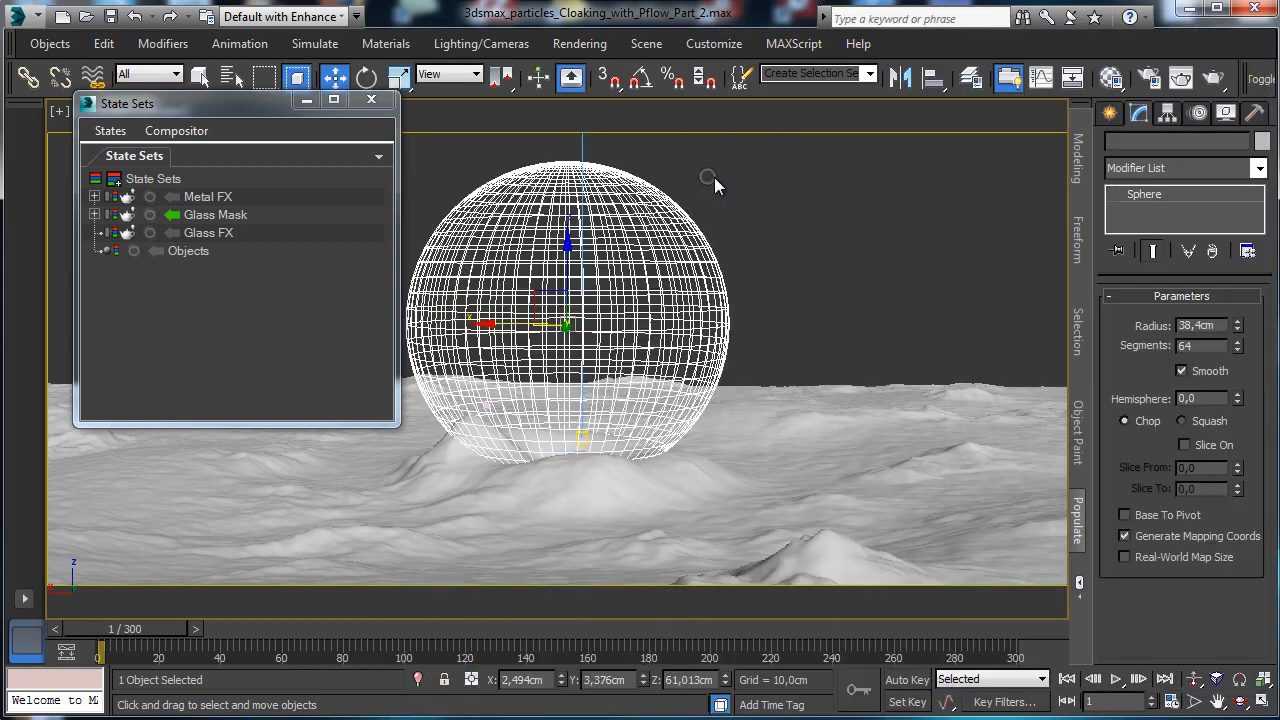
{"action": "left_click", "coordinate": [104, 43]}
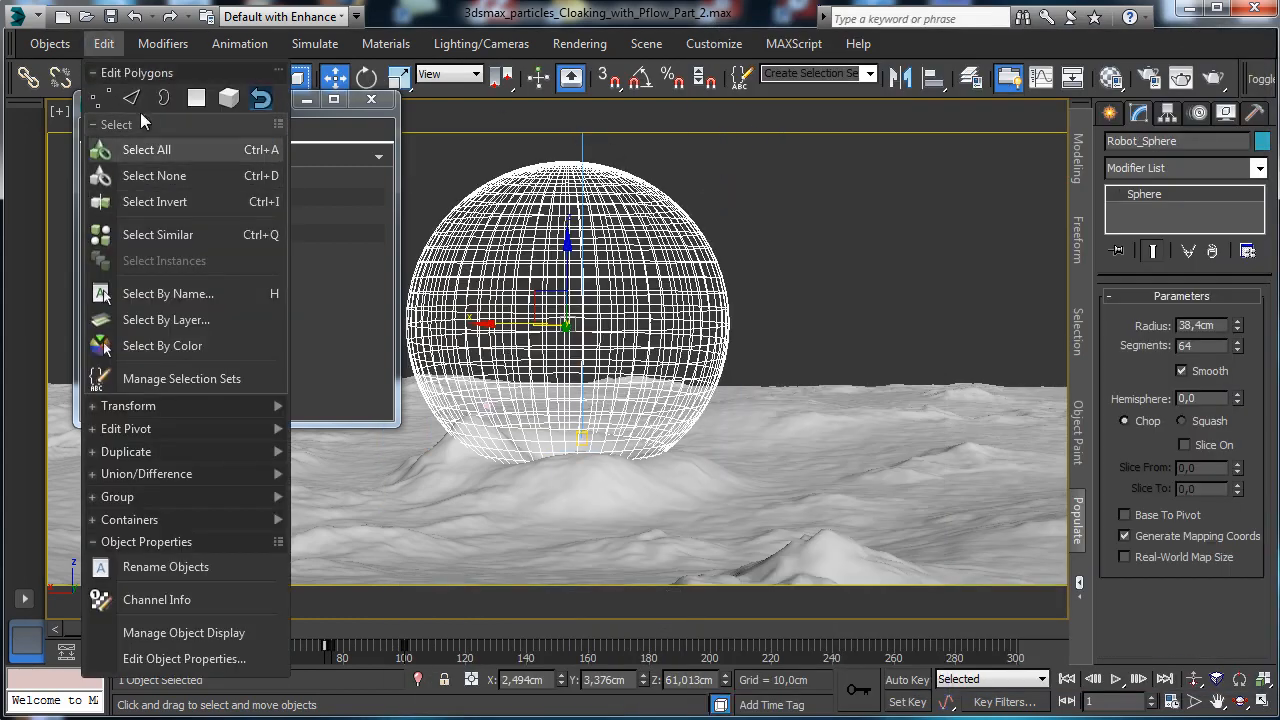
{"action": "left_click", "coordinate": [338, 202]}
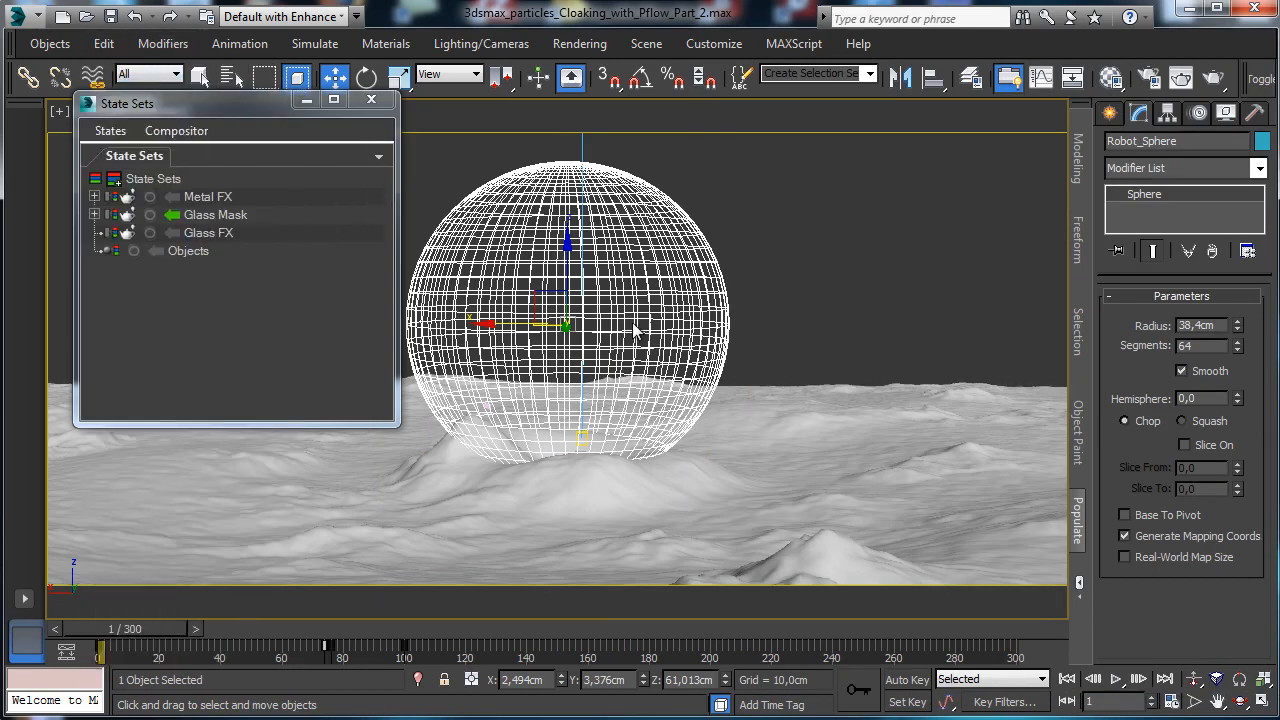
{"action": "key", "text": "ctrl+v"}
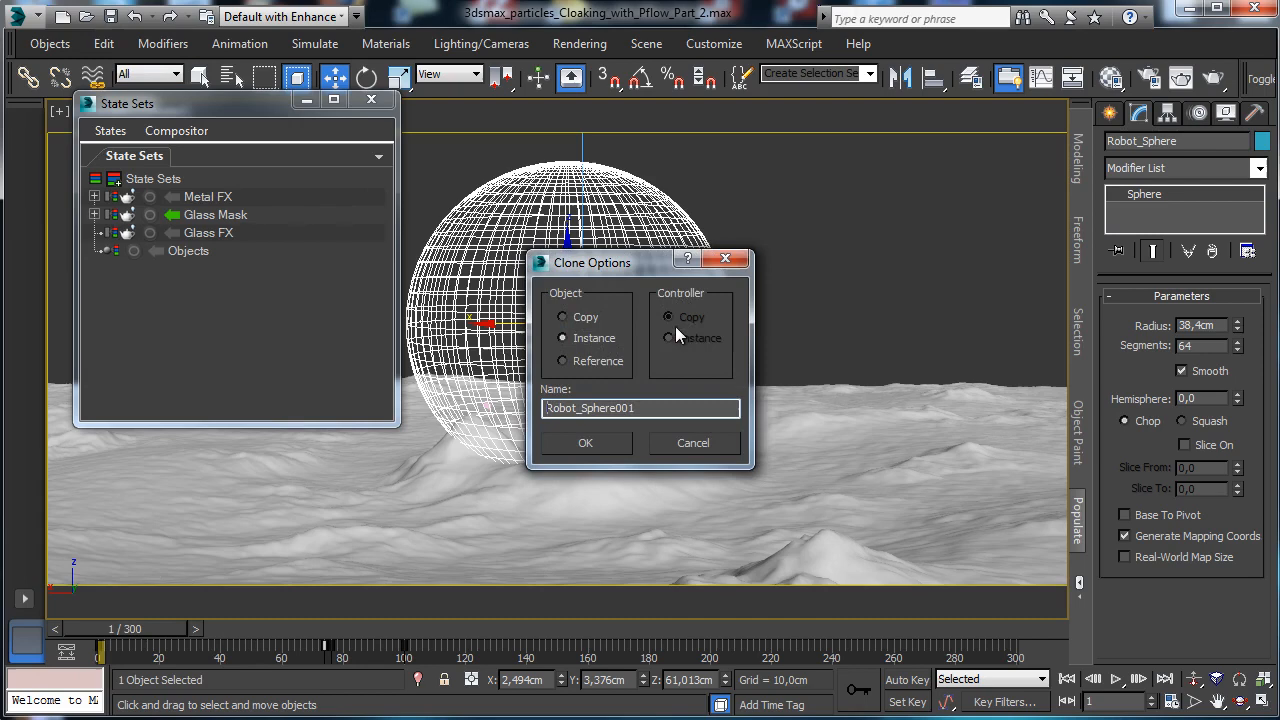
{"action": "left_click", "coordinate": [589, 318]}
{"action": "left_click_drag", "start_coordinate": [616, 408], "coordinate": [704, 408]}
{"action": "key", "text": "Return"}
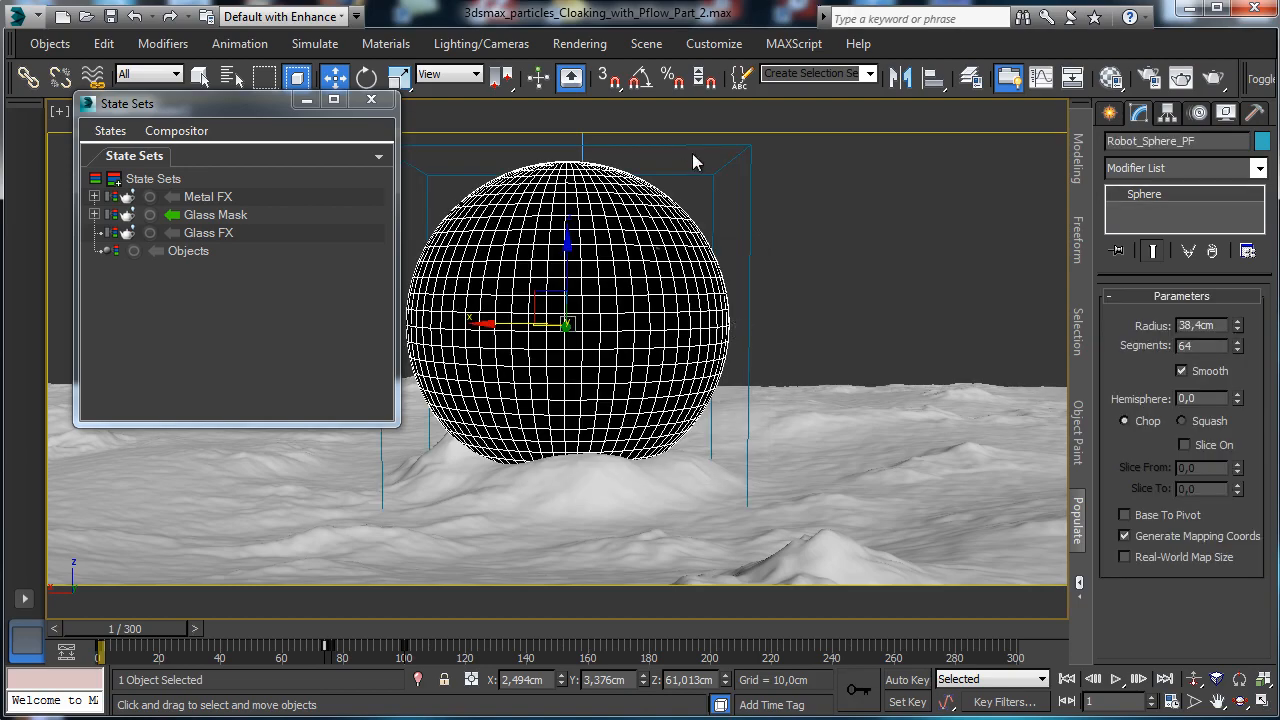
Make Robot_Sphere_PF non-renderable in its object properties.
{"action": "right_click", "coordinate": [602, 219]}
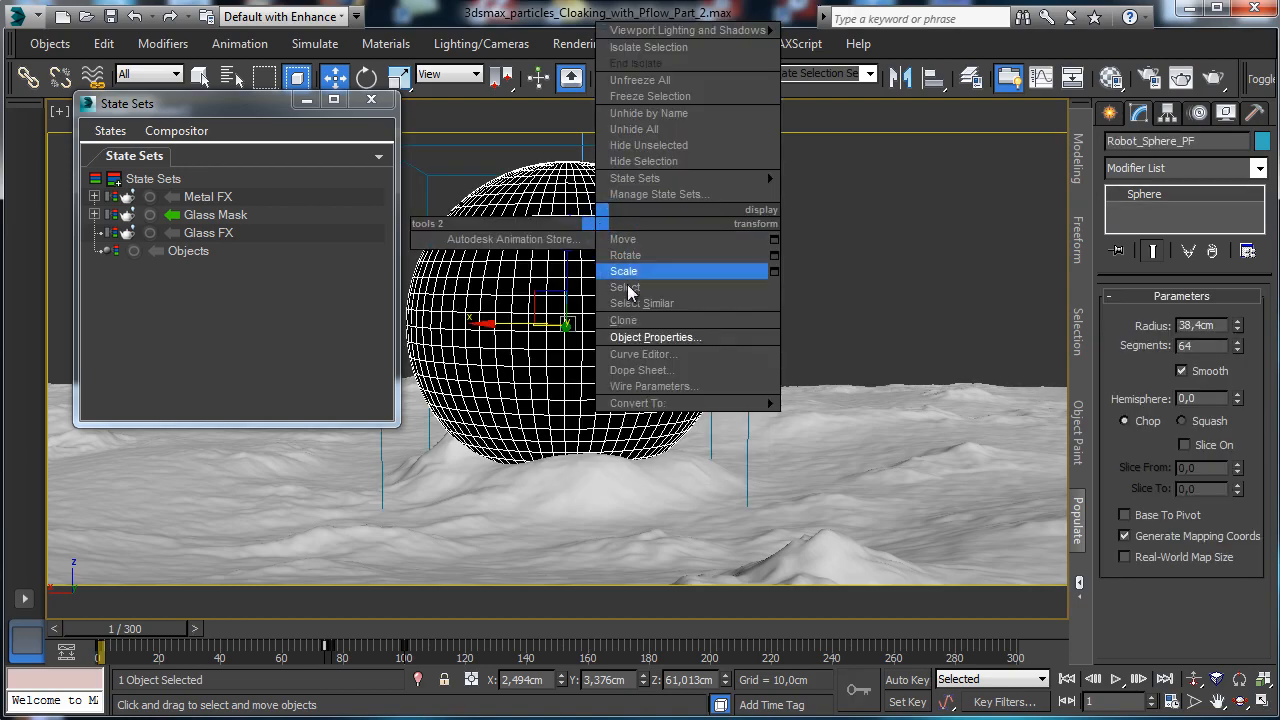
{"action": "left_click", "coordinate": [665, 336]}
{"action": "left_click", "coordinate": [690, 331]}
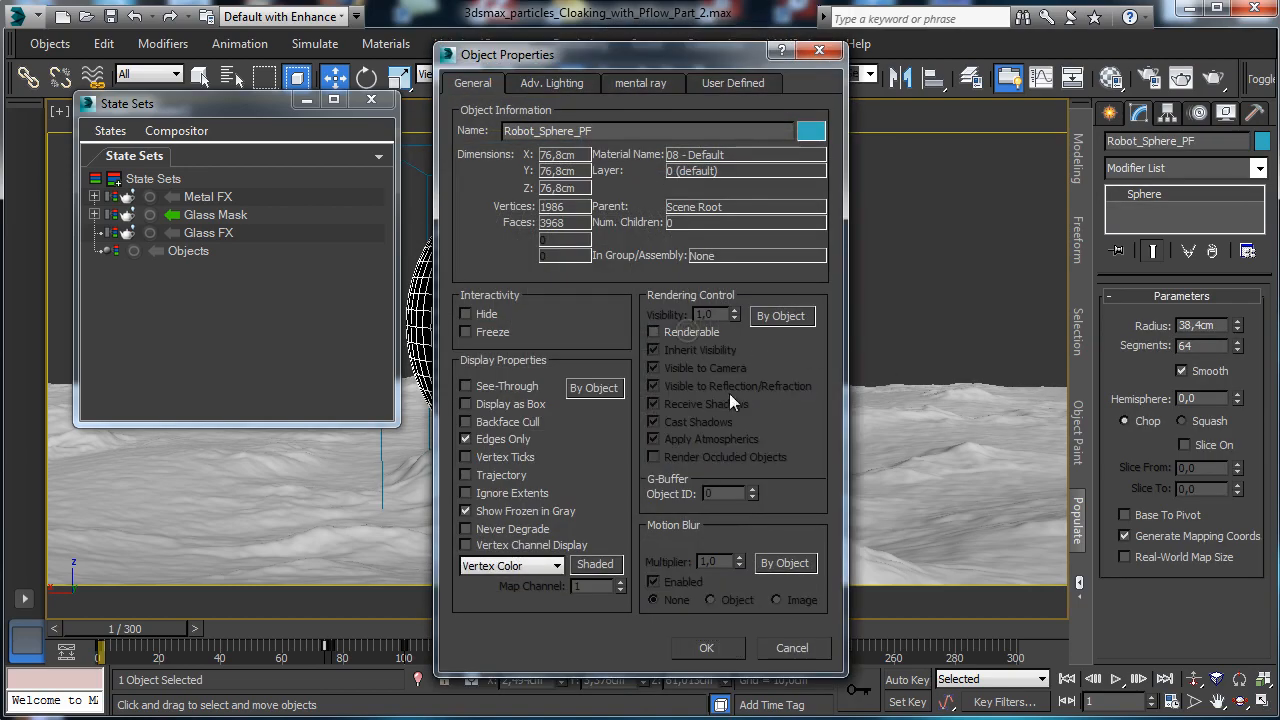
{"action": "left_click", "coordinate": [709, 645]}
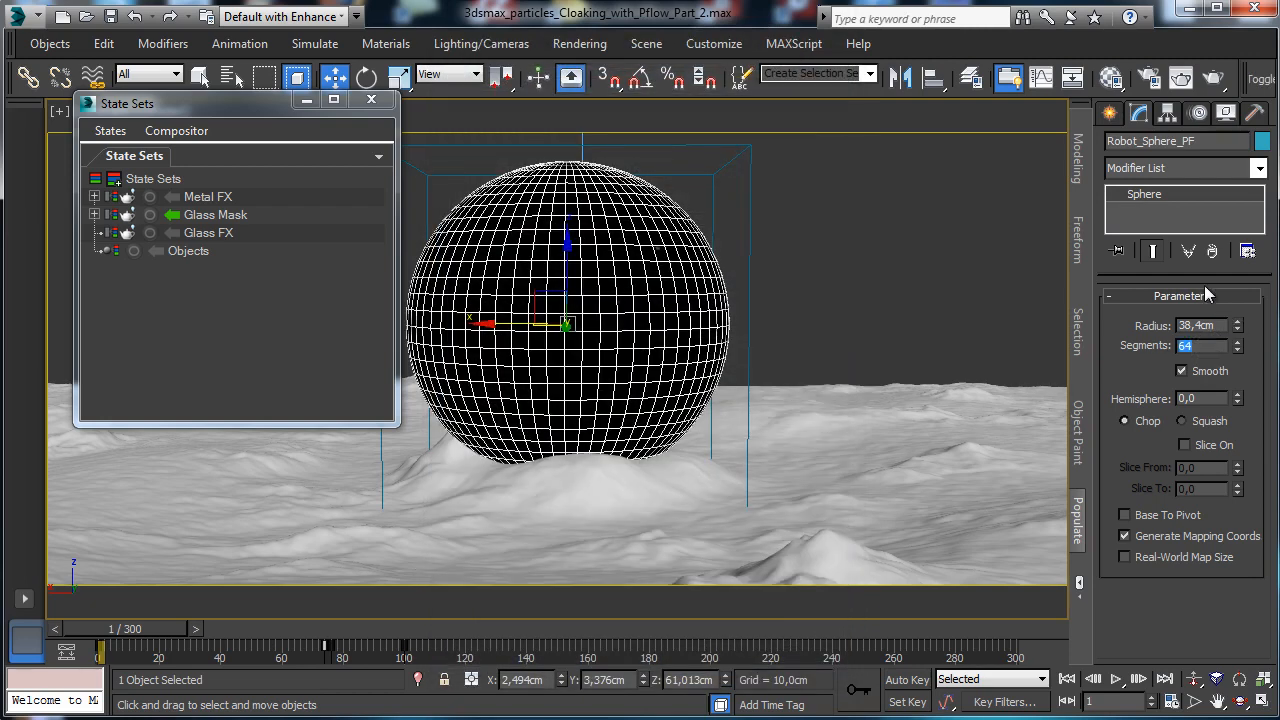
Try 16 segments on Robot_Sphere_PF, and set its segment count to 24.
{"action": "type", "text": "16"}
{"action": "key", "text": "Return"}
{"action": "type", "text": "24"}
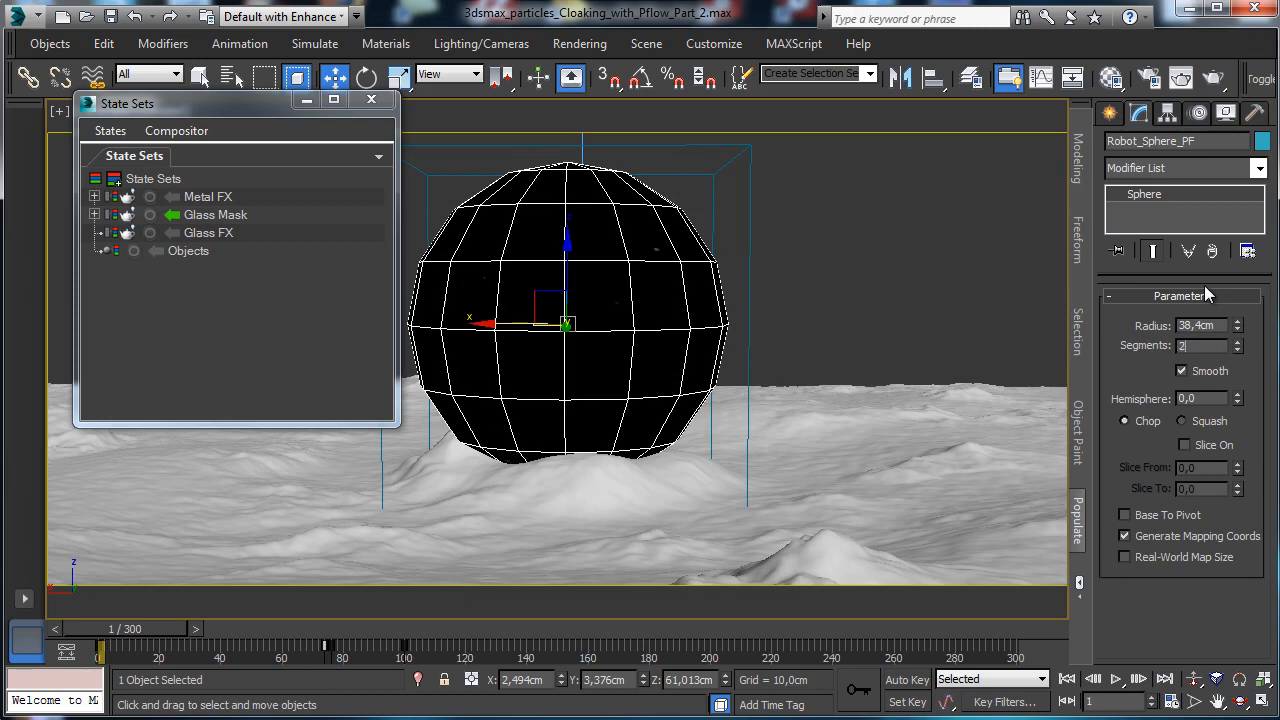
{"action": "key", "text": "Return"}
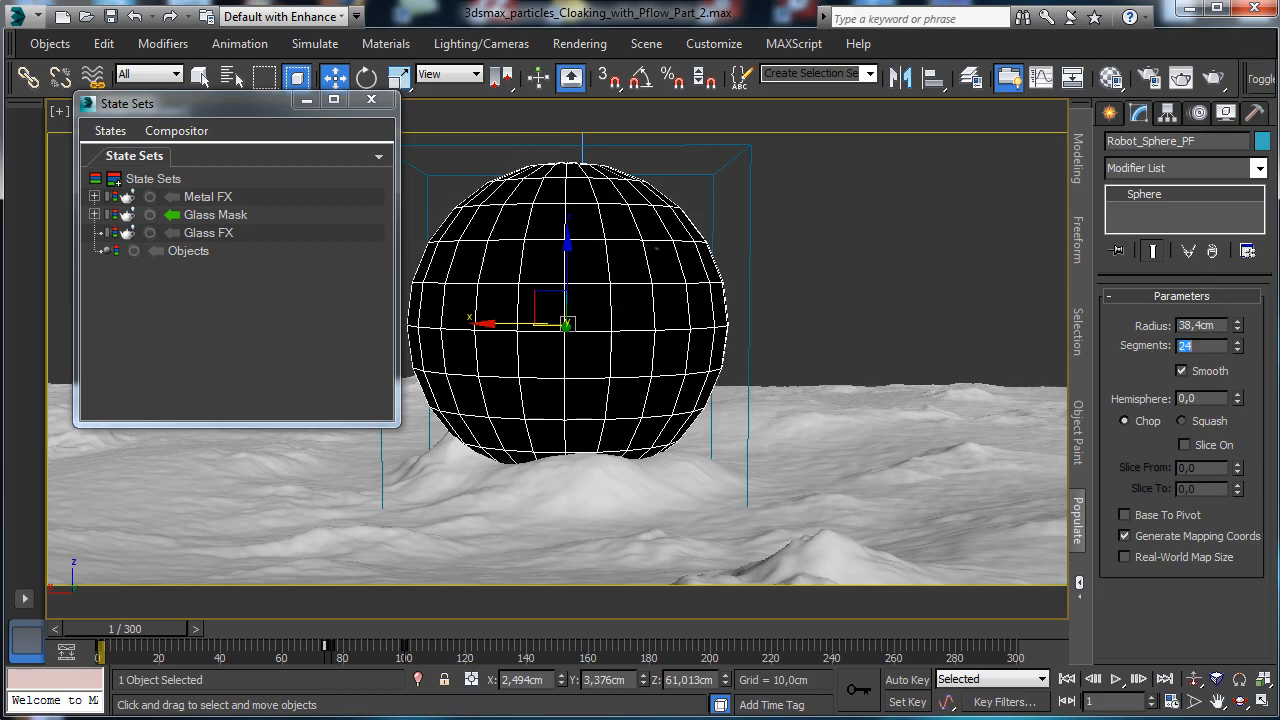
Add a Shell modifier to Robot_Sphere_PF and deselect the sphere.
{"action": "left_click", "coordinate": [1259, 168]}
{"action": "left_click_drag", "start_coordinate": [1263, 243], "coordinate": [1261, 556]}
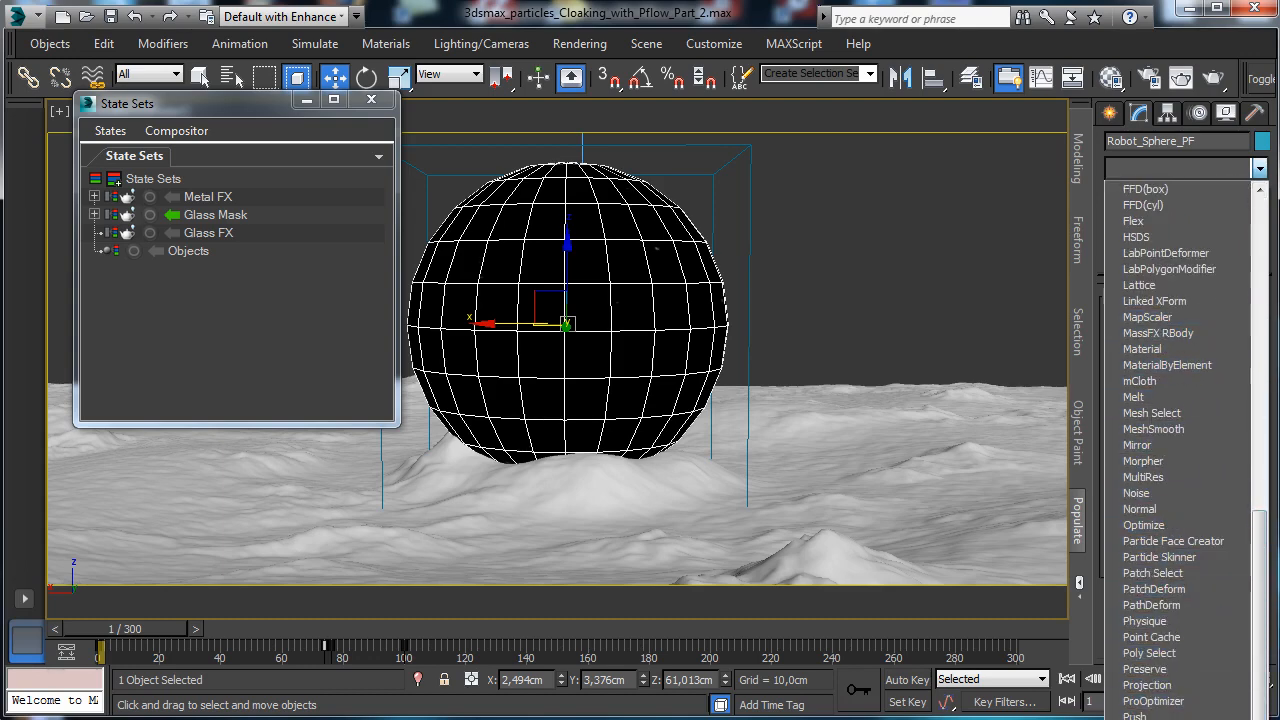
{"action": "left_click", "coordinate": [1150, 718]}
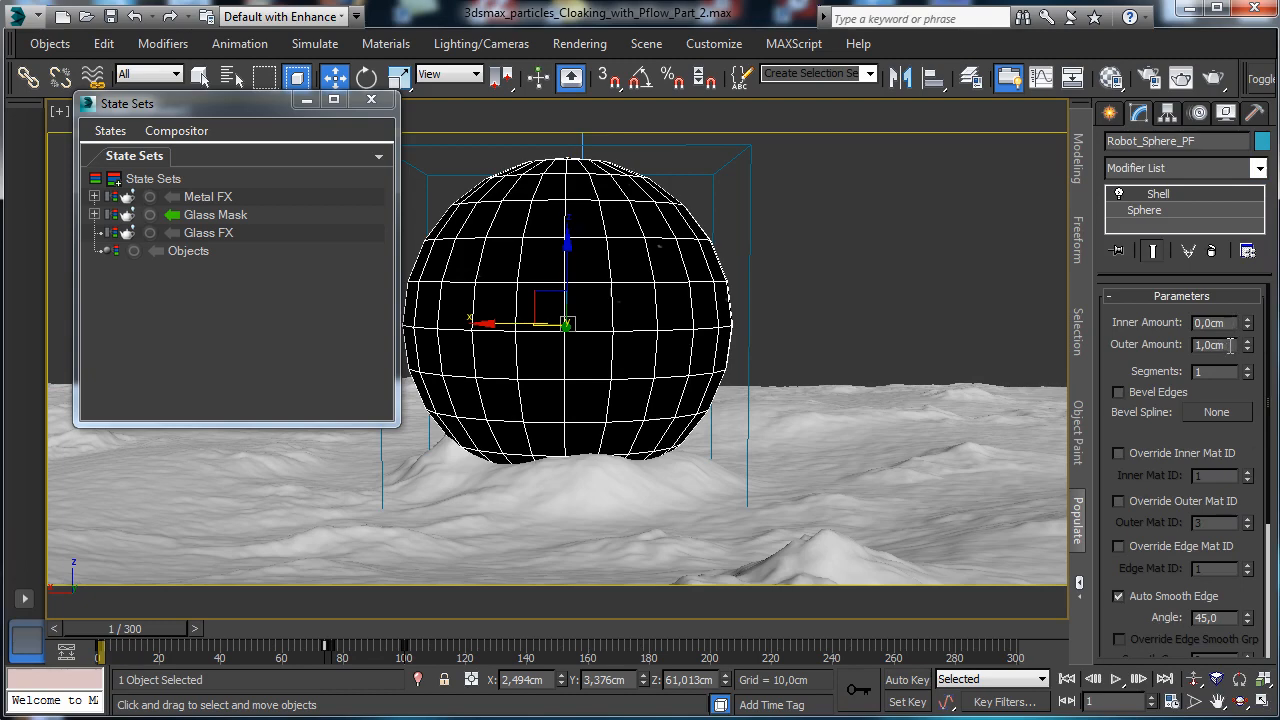
{"action": "left_click", "coordinate": [870, 214]}
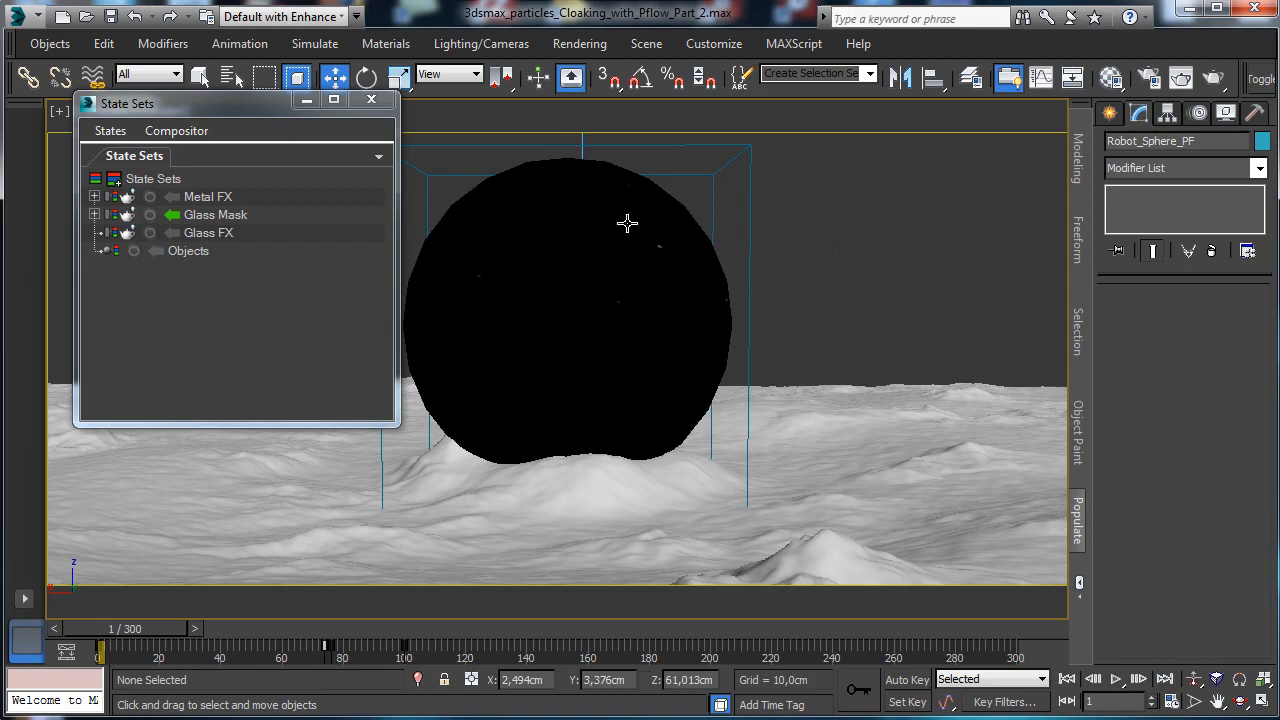
Set Robot_Sphere_PF to display as a box in its object properties and deselect it.
{"action": "left_click", "coordinate": [660, 231]}
{"action": "right_click", "coordinate": [660, 231]}
{"action": "left_click", "coordinate": [677, 348]}
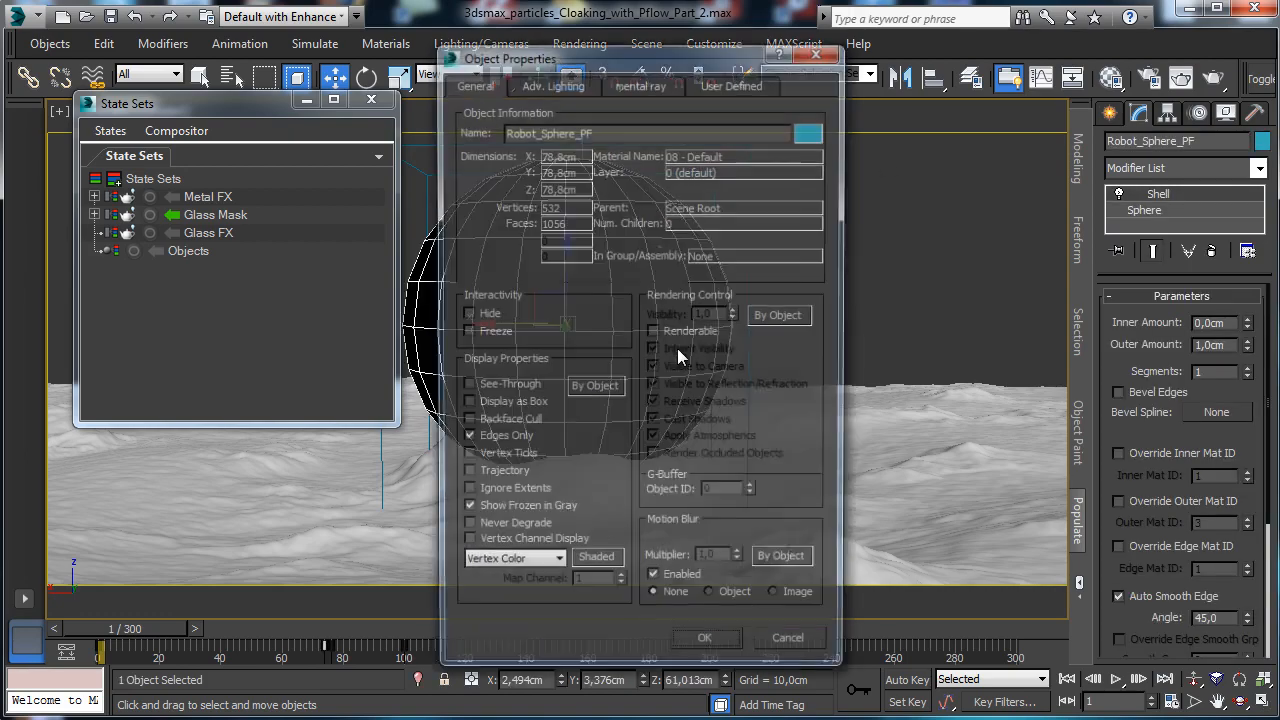
{"action": "left_click", "coordinate": [510, 405]}
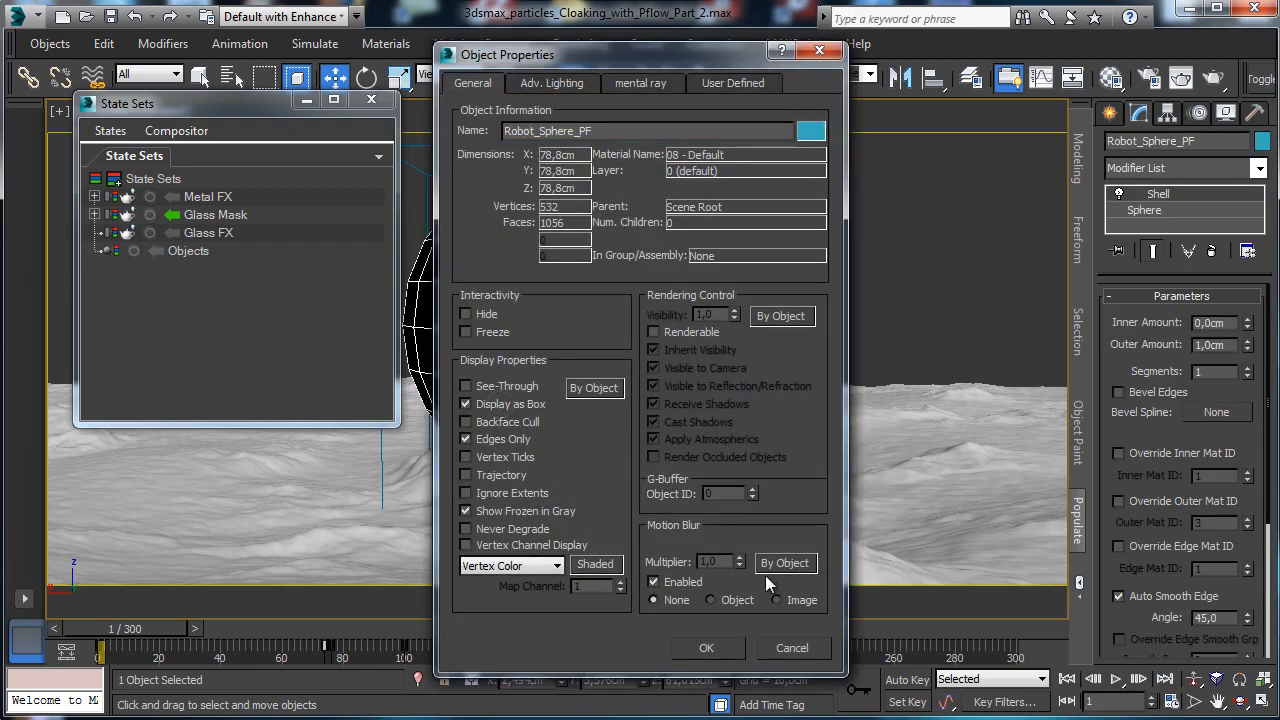
{"action": "left_click", "coordinate": [718, 648]}
{"action": "left_click", "coordinate": [860, 251]}
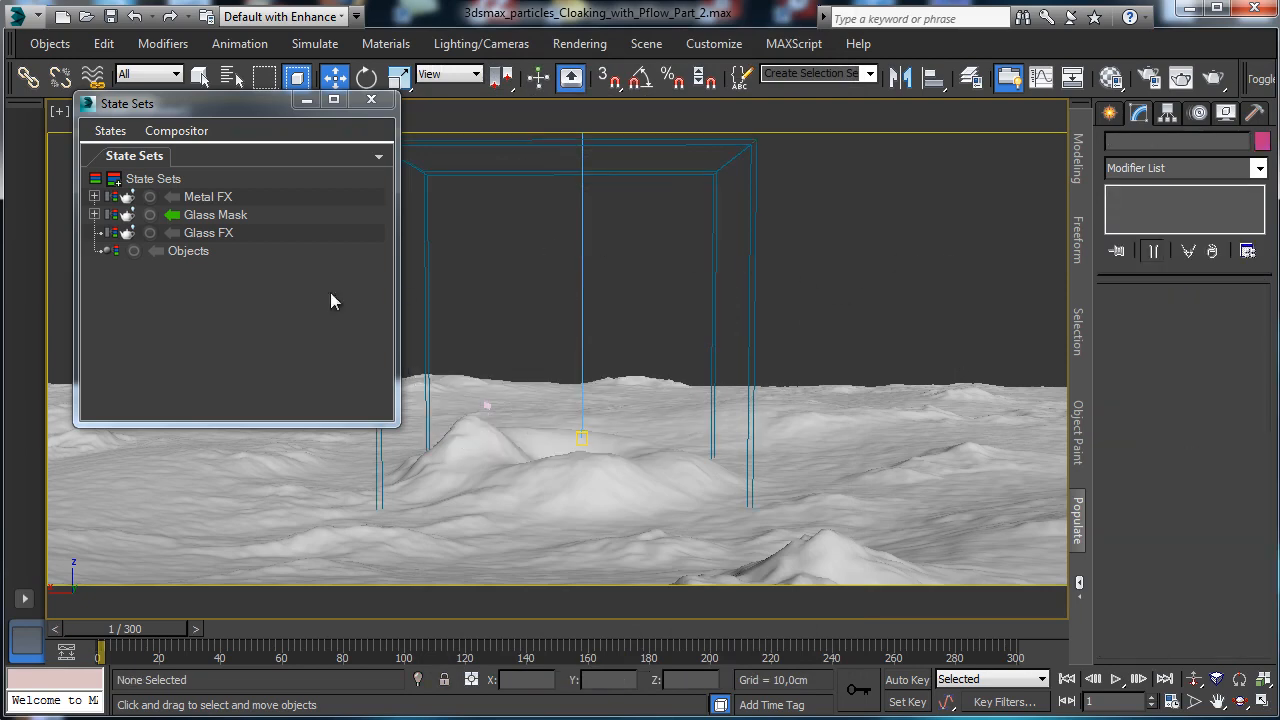
Pick Robot_Sphere_PF as the contact object of the Shape Mark 001 operator in Event 003 and scrub the animation.
{"action": "left_click", "coordinate": [228, 77]}
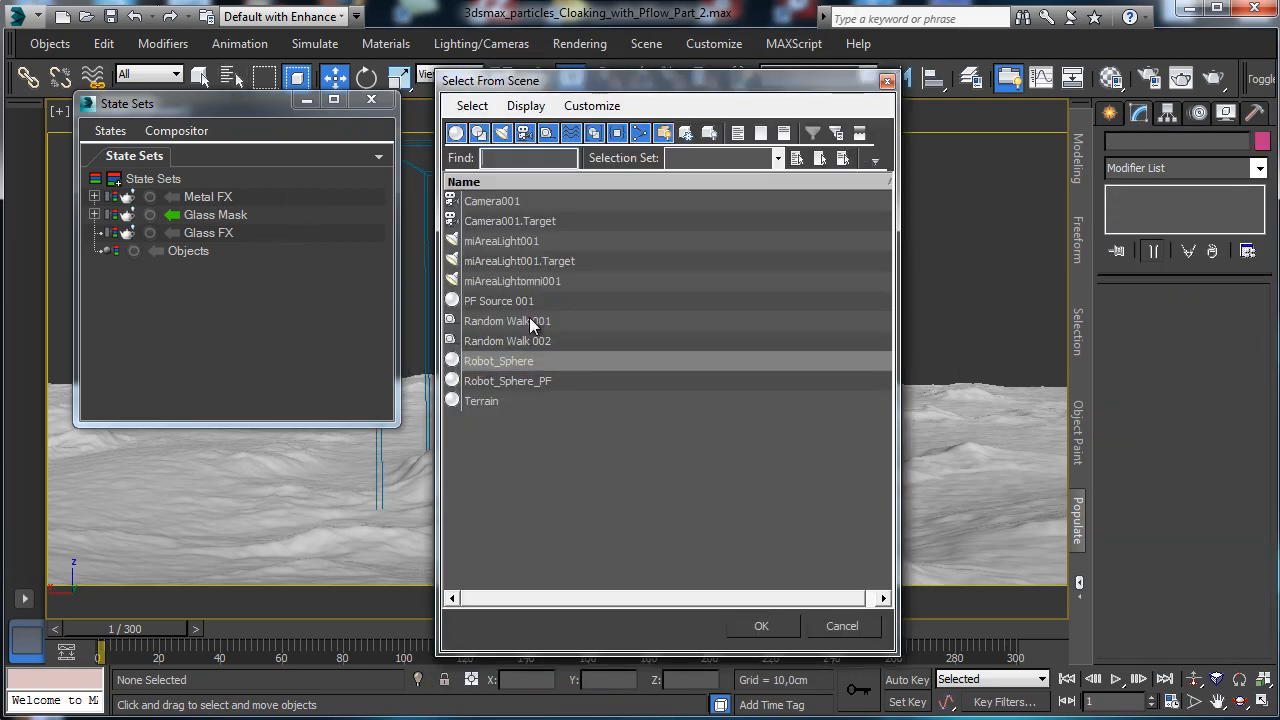
{"action": "left_click", "coordinate": [842, 626]}
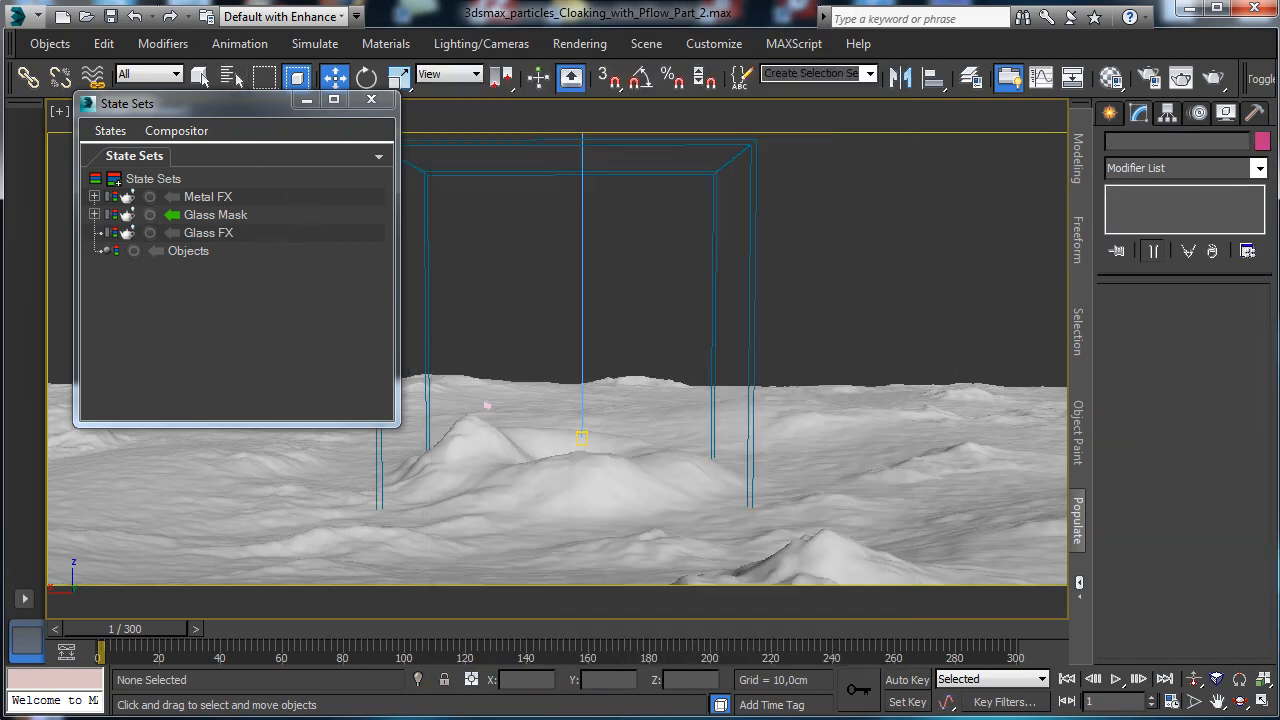
{"action": "key", "text": "6"}
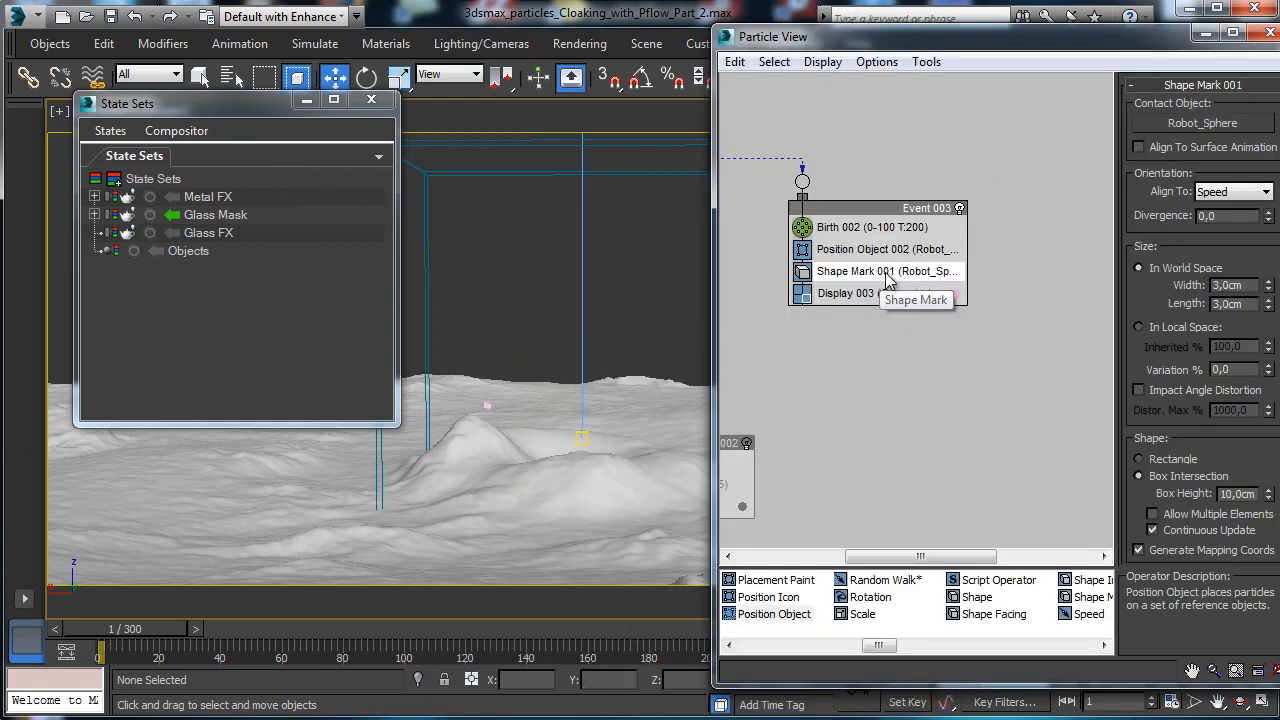
{"action": "left_click", "coordinate": [1177, 121]}
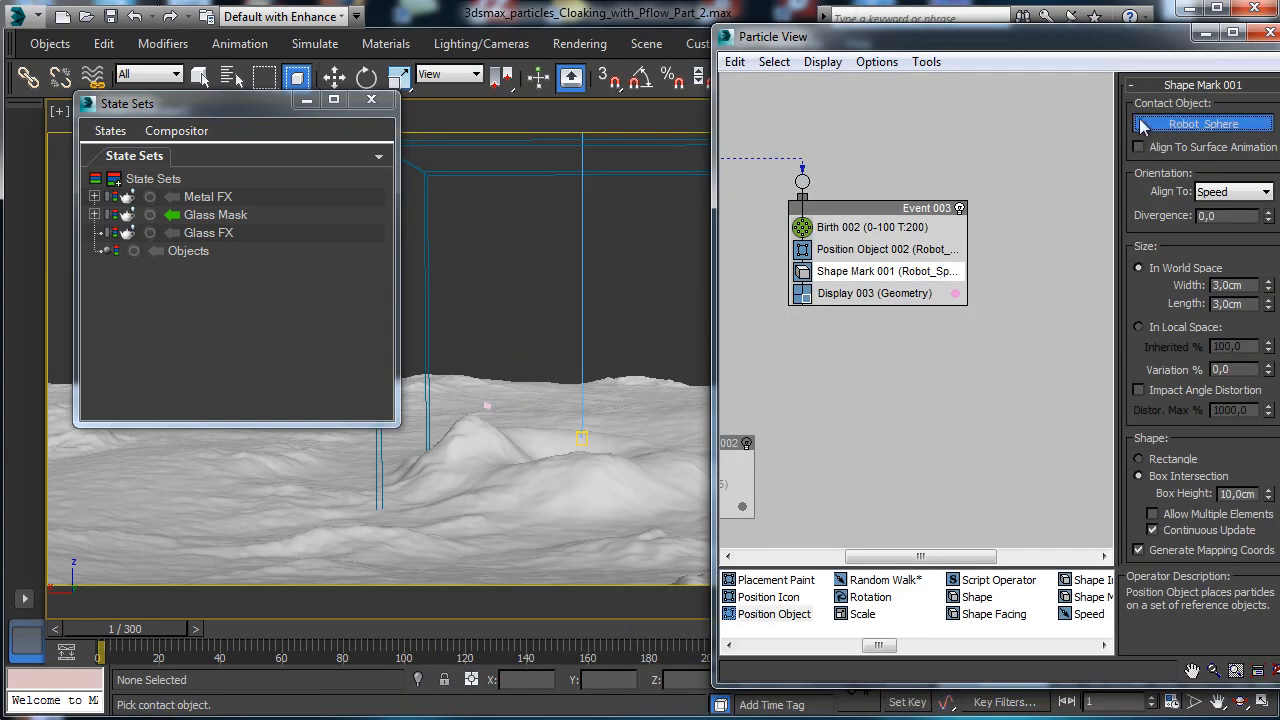
{"action": "key", "text": "h"}
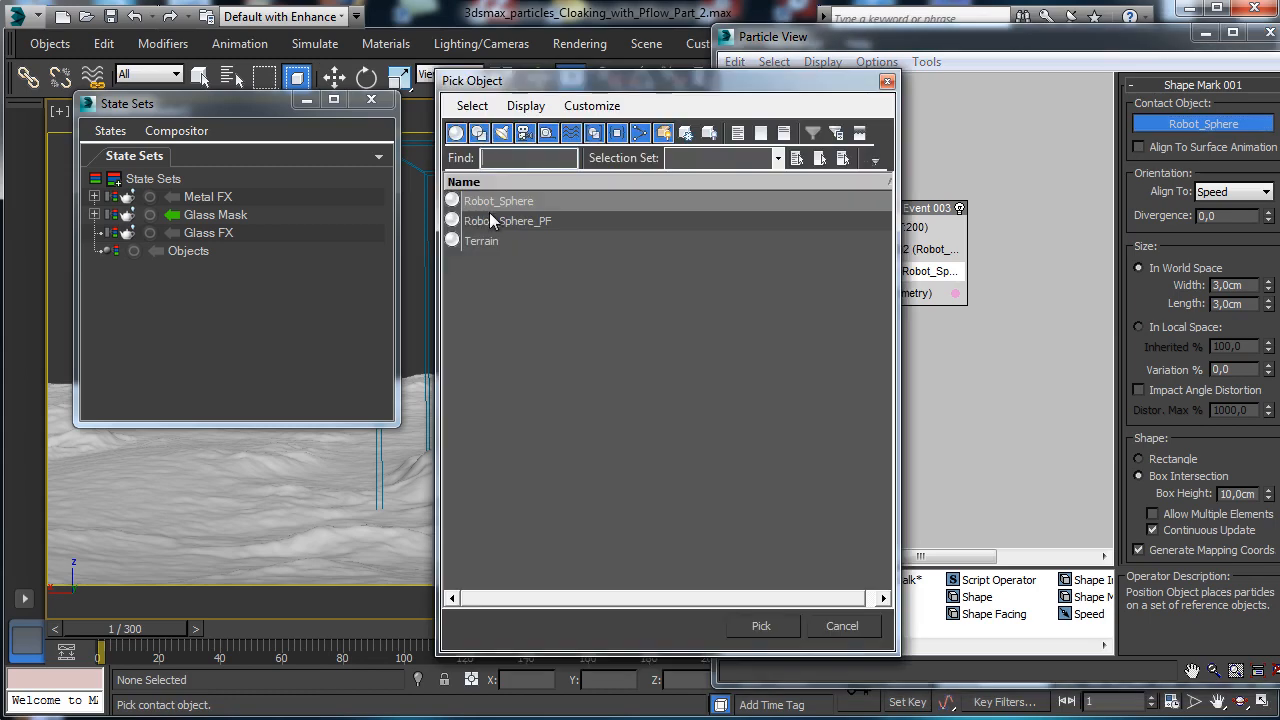
{"action": "double_click", "coordinate": [510, 221]}
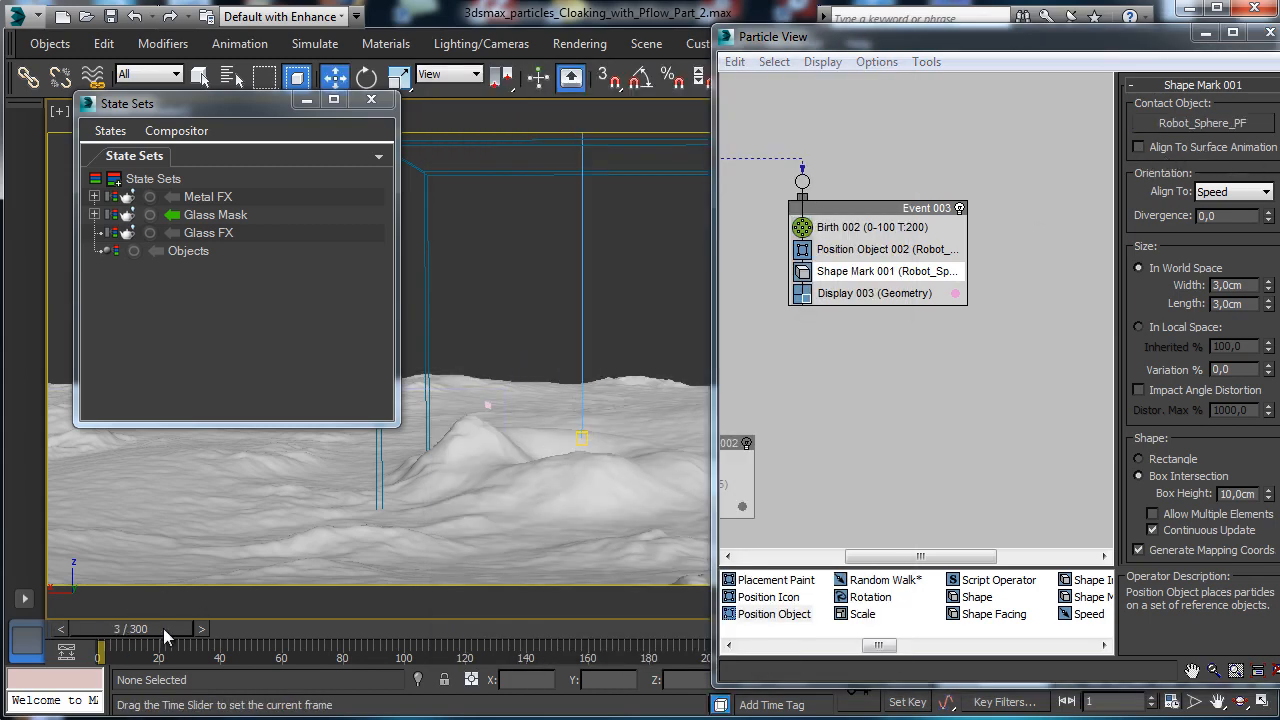
{"action": "left_click_drag", "start_coordinate": [114, 628], "coordinate": [398, 621]}
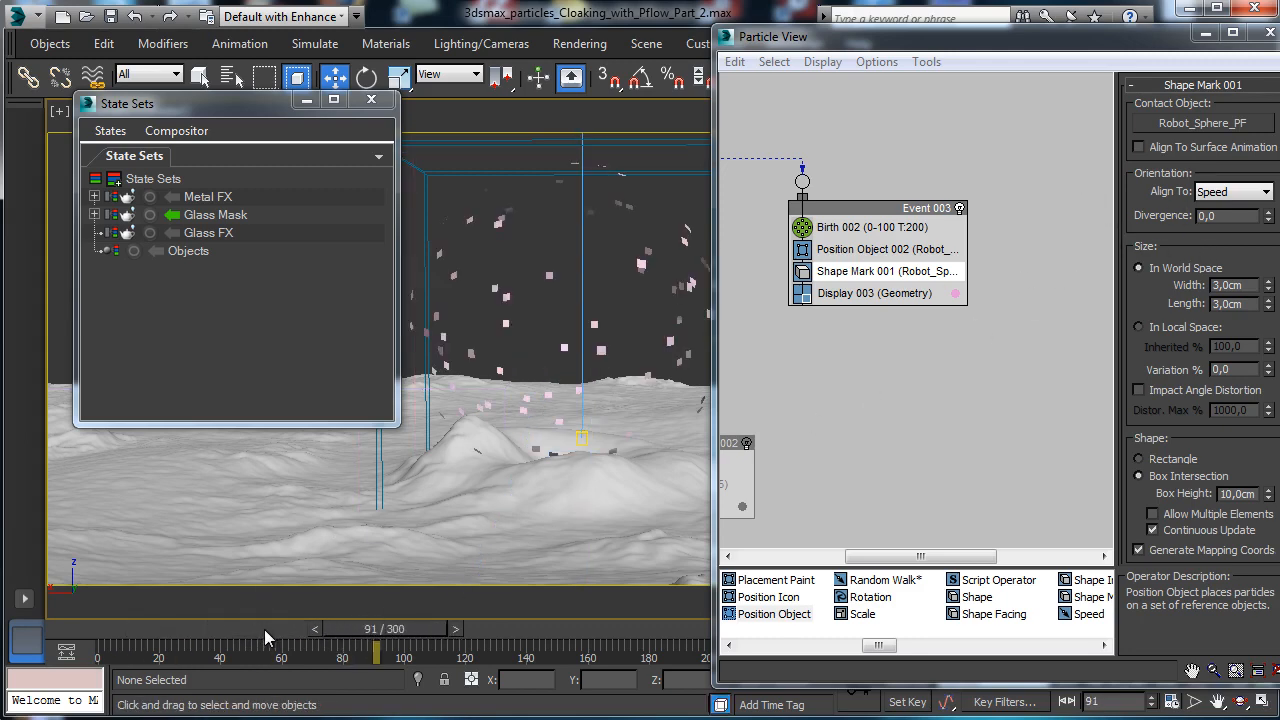
Set the Shape Mark 001 width to 5 cm, turn off its Continuous Update, and return to frame 0.
{"action": "double_click", "coordinate": [1238, 285]}
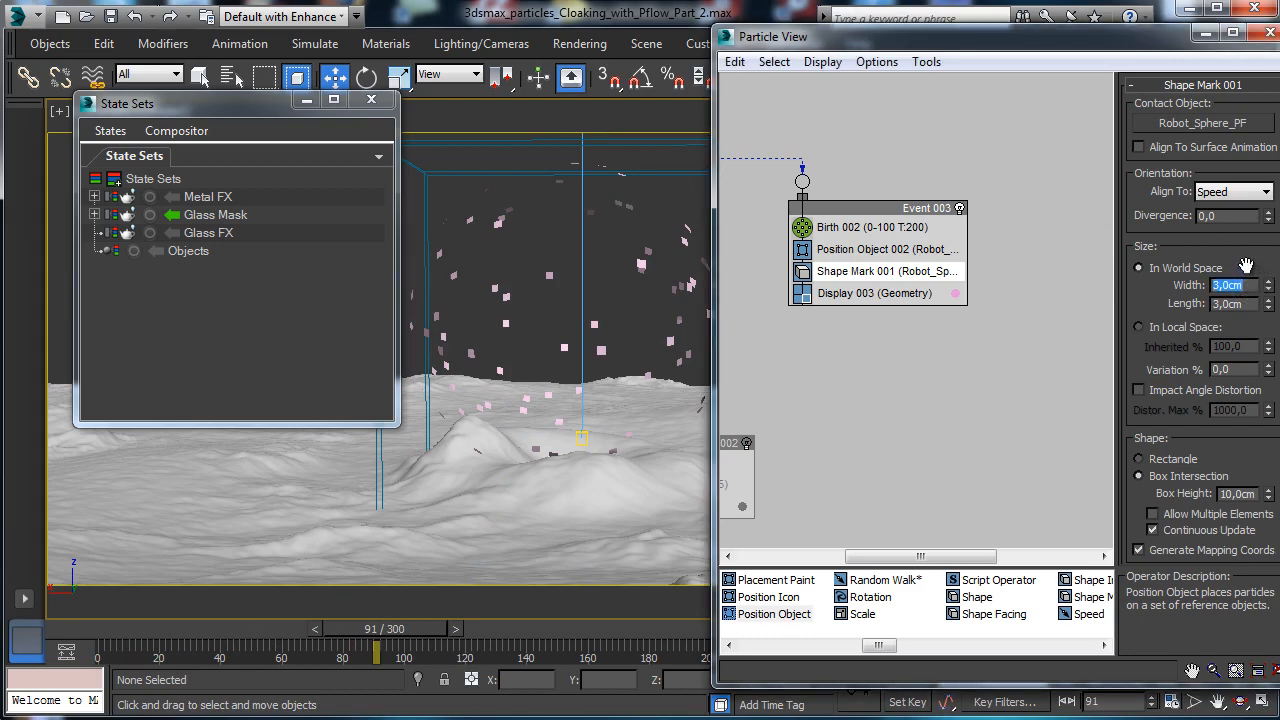
{"action": "type", "text": "5"}
{"action": "key", "text": "Return"}
{"action": "left_click", "coordinate": [1152, 530]}
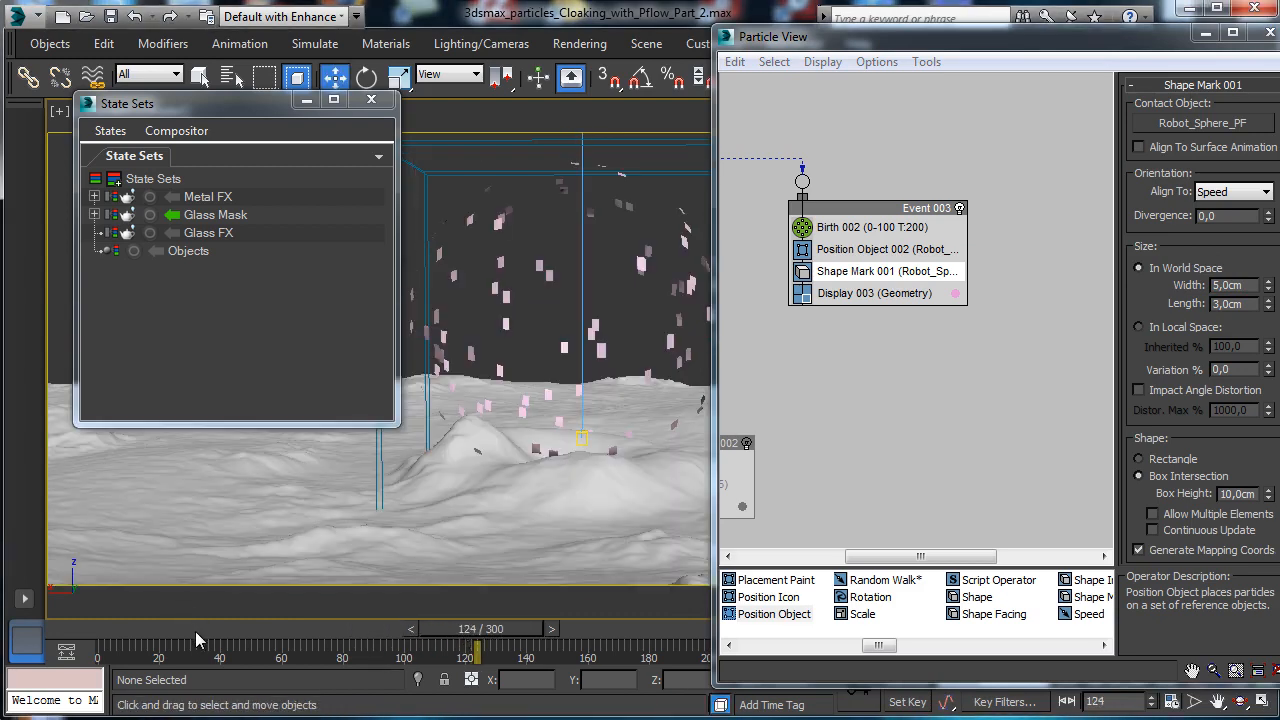
{"action": "left_click", "coordinate": [207, 633]}
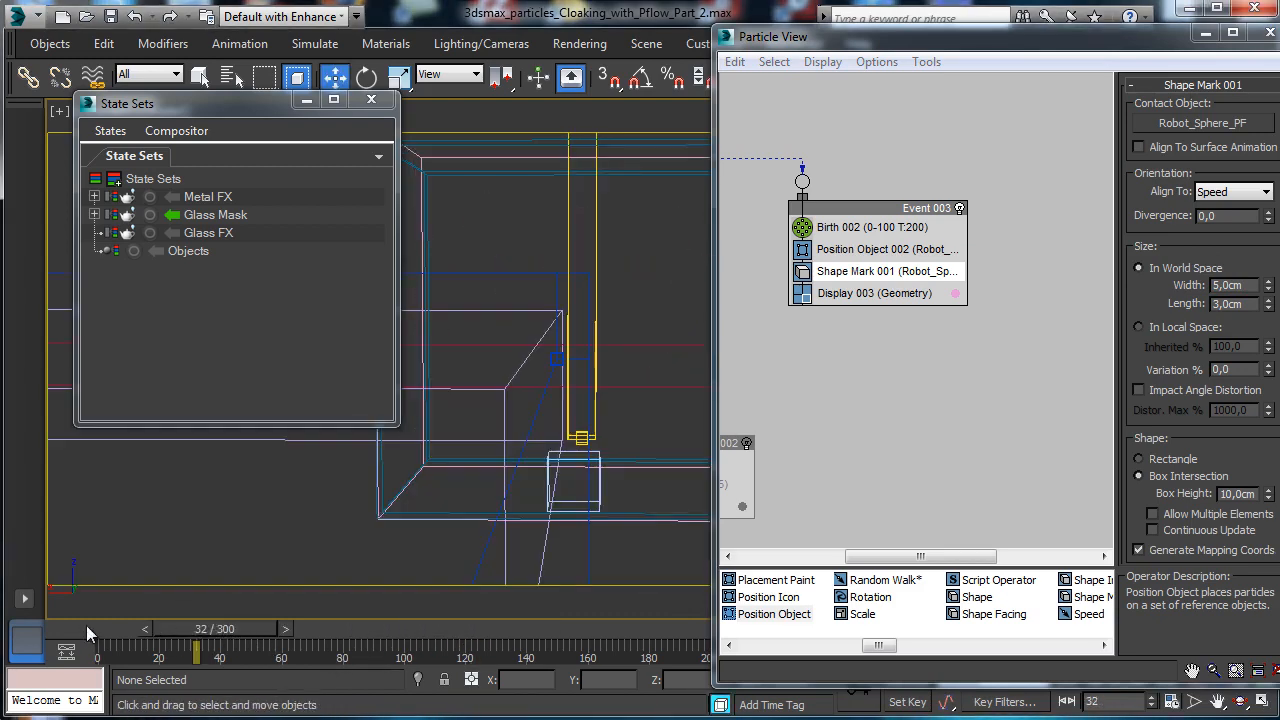
{"action": "left_click", "coordinate": [86, 625]}
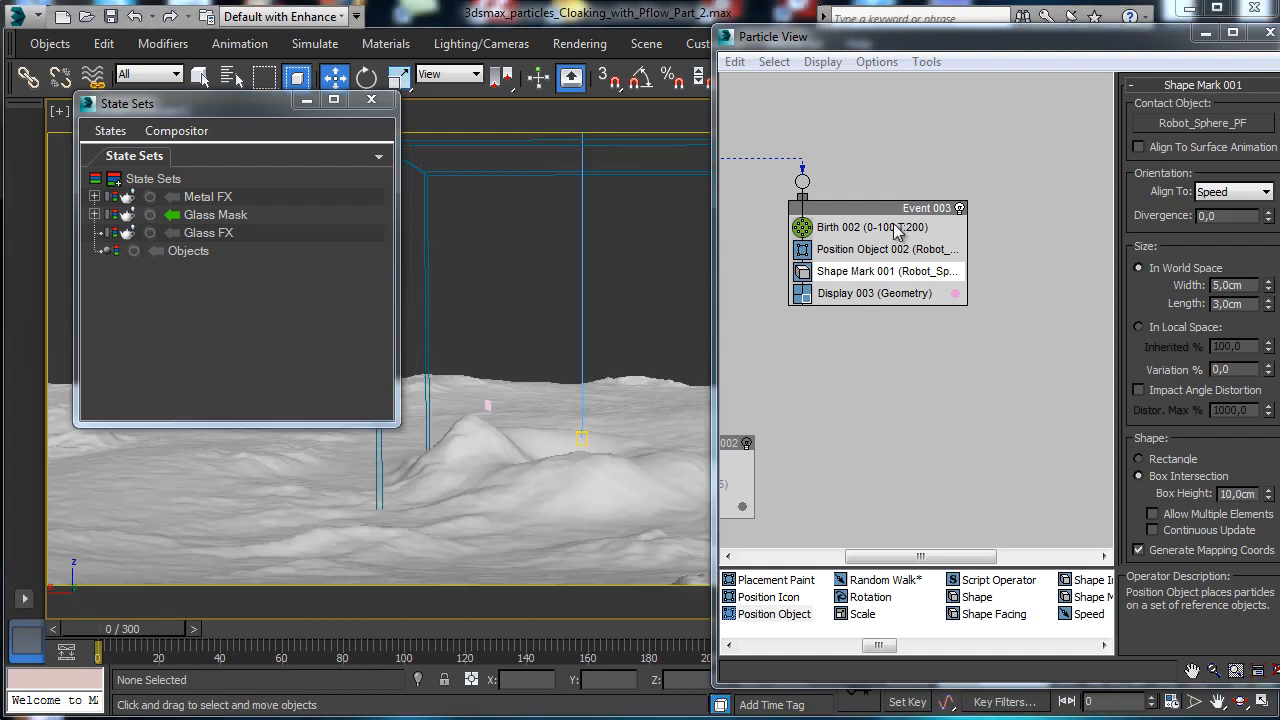
Set the amount in Birth 002 to 2000 particles, check it along the timeline, and save the scene at frame 0.
{"action": "left_click", "coordinate": [897, 232]}
{"action": "type", "text": "00"}
{"action": "key", "text": "Return"}
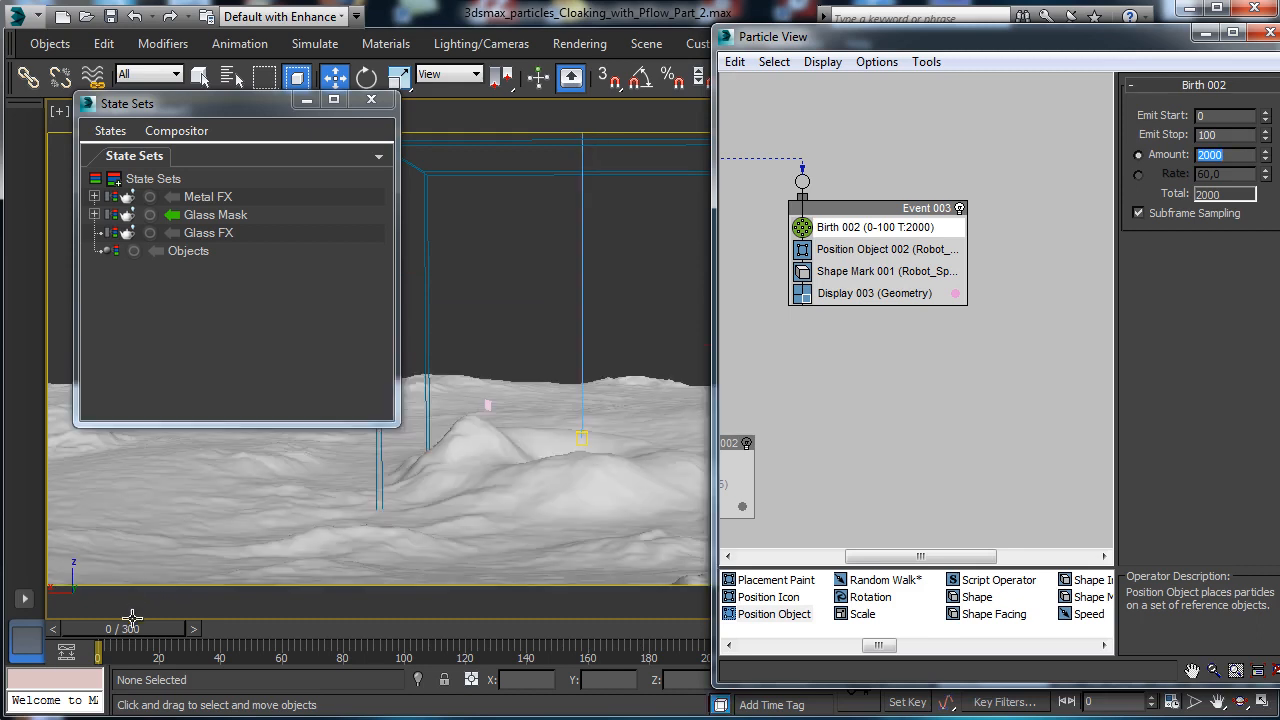
{"action": "left_click_drag", "start_coordinate": [174, 624], "coordinate": [384, 626]}
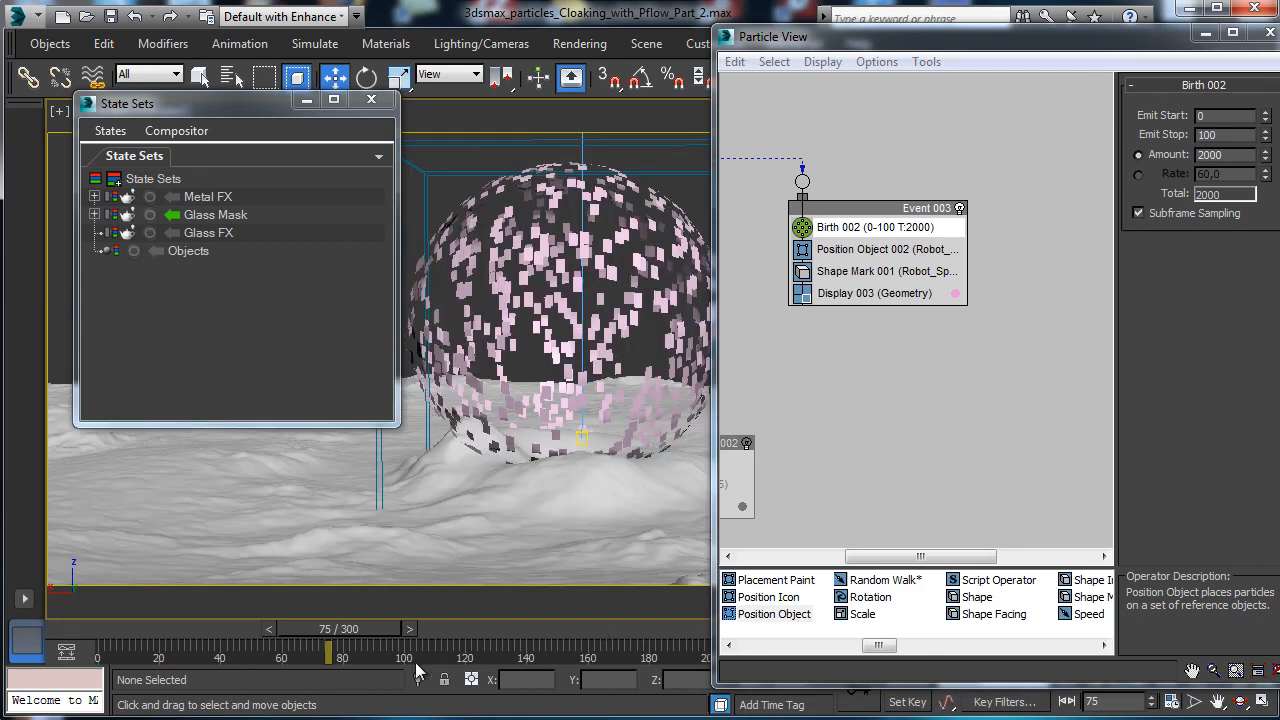
{"action": "left_click_drag", "start_coordinate": [374, 628], "coordinate": [455, 630]}
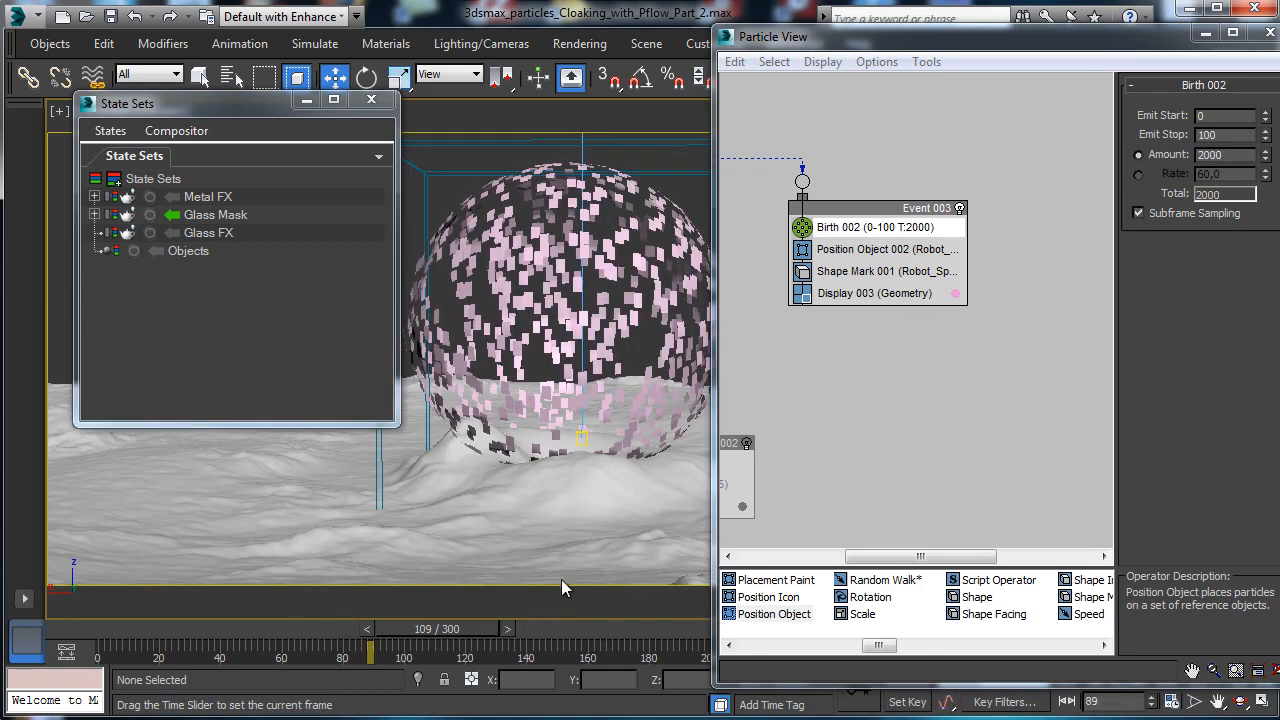
{"action": "left_click", "coordinate": [58, 628]}
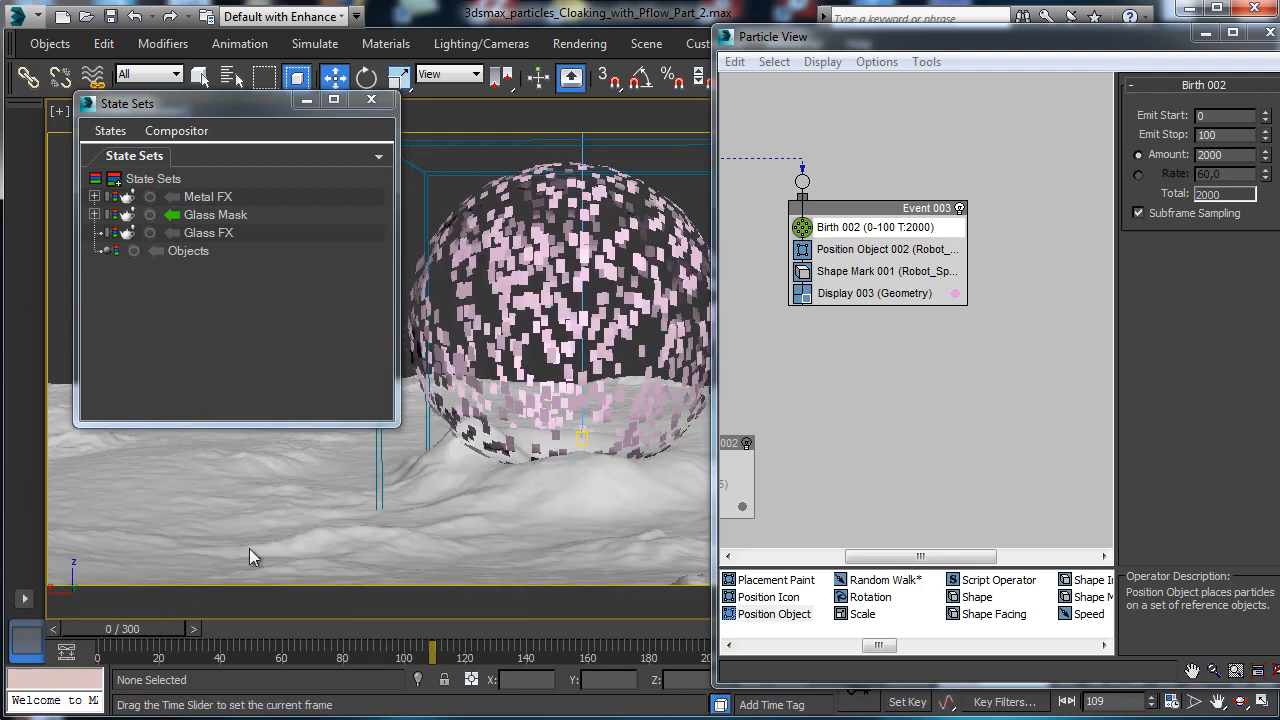
{"action": "left_click_drag", "start_coordinate": [201, 111], "coordinate": [205, 189]}
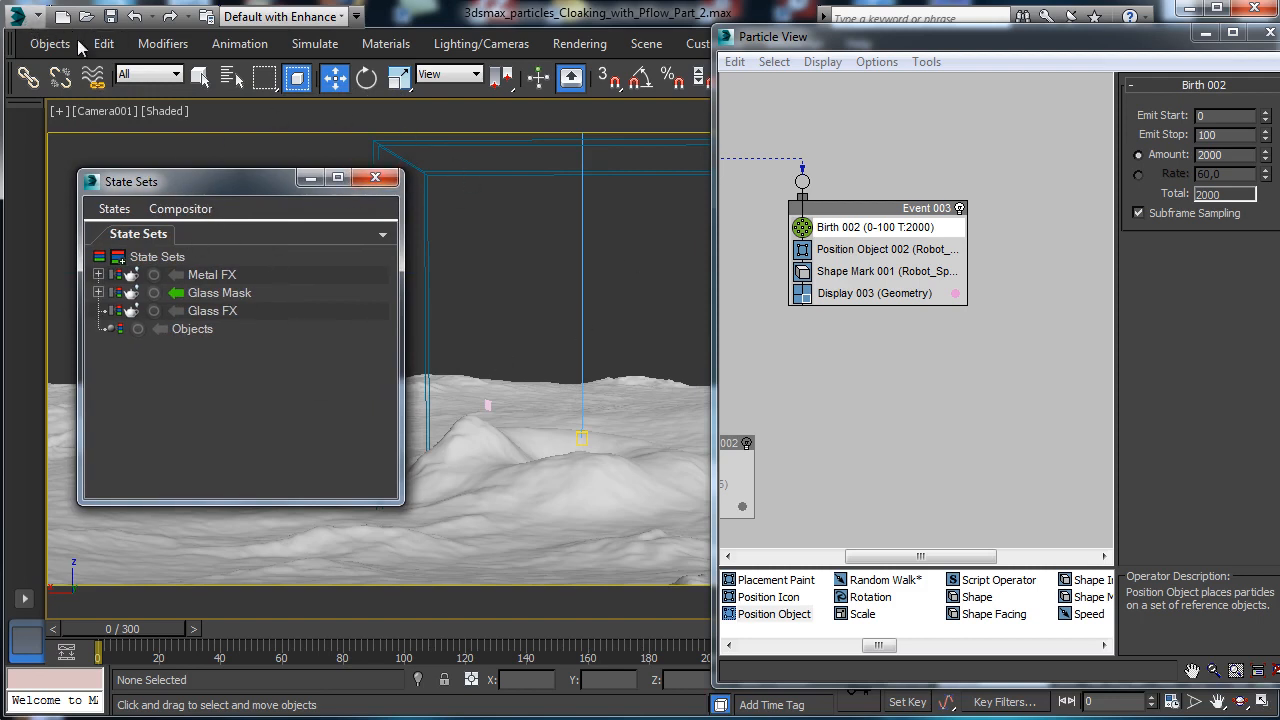
{"action": "left_click", "coordinate": [109, 19]}
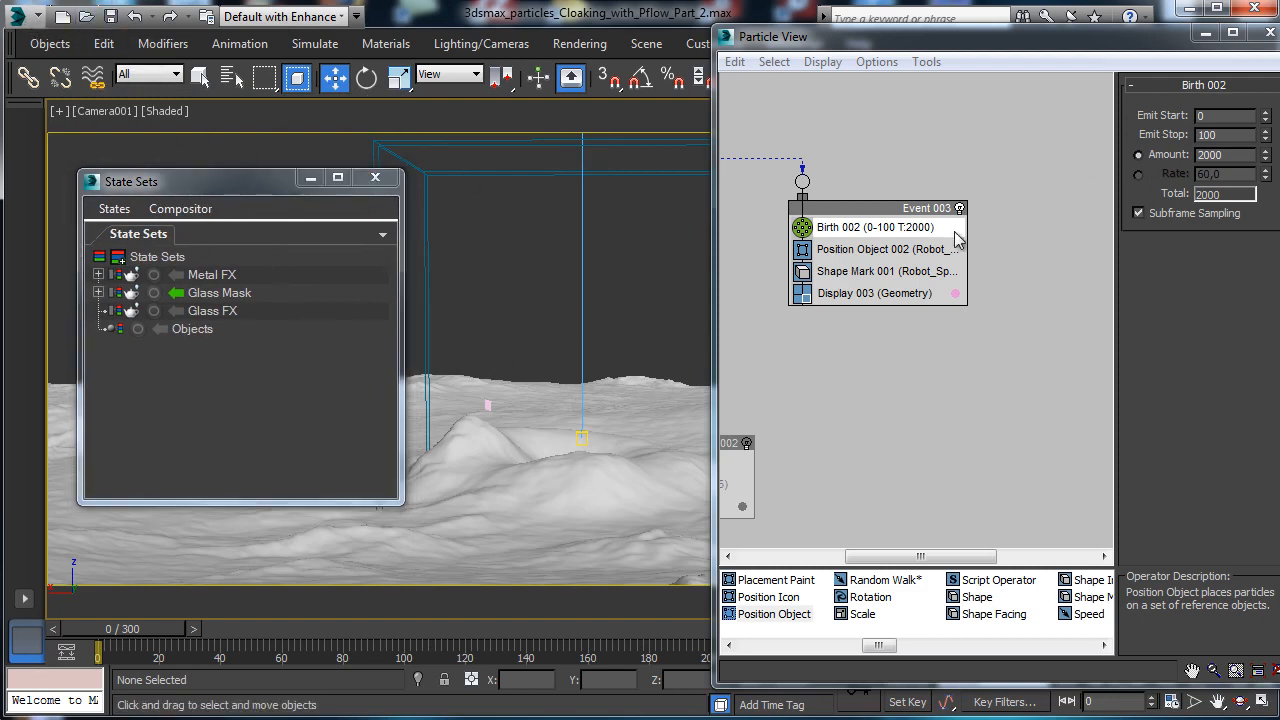
Enable Density By Material with the Grayscale option in Position Object 002, scrub a few frames, and return to frame 0.
{"action": "left_click", "coordinate": [850, 250]}
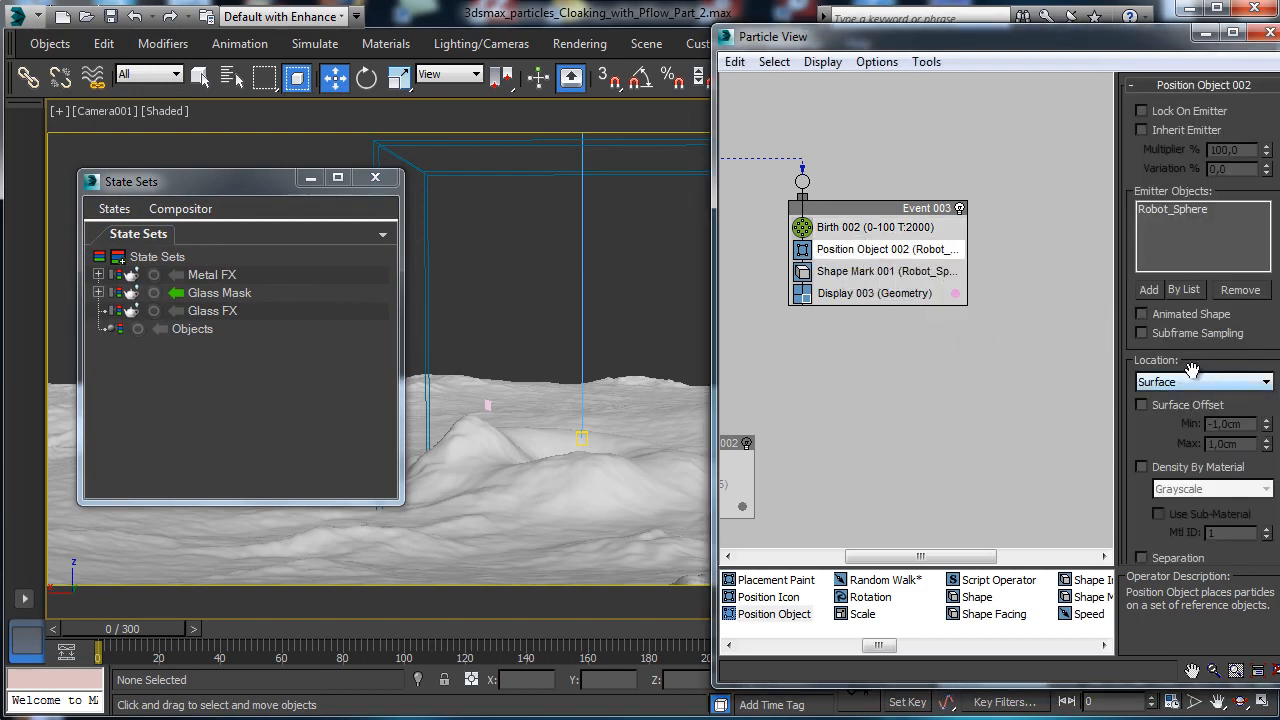
{"action": "left_click_drag", "start_coordinate": [1222, 355], "coordinate": [1212, 240]}
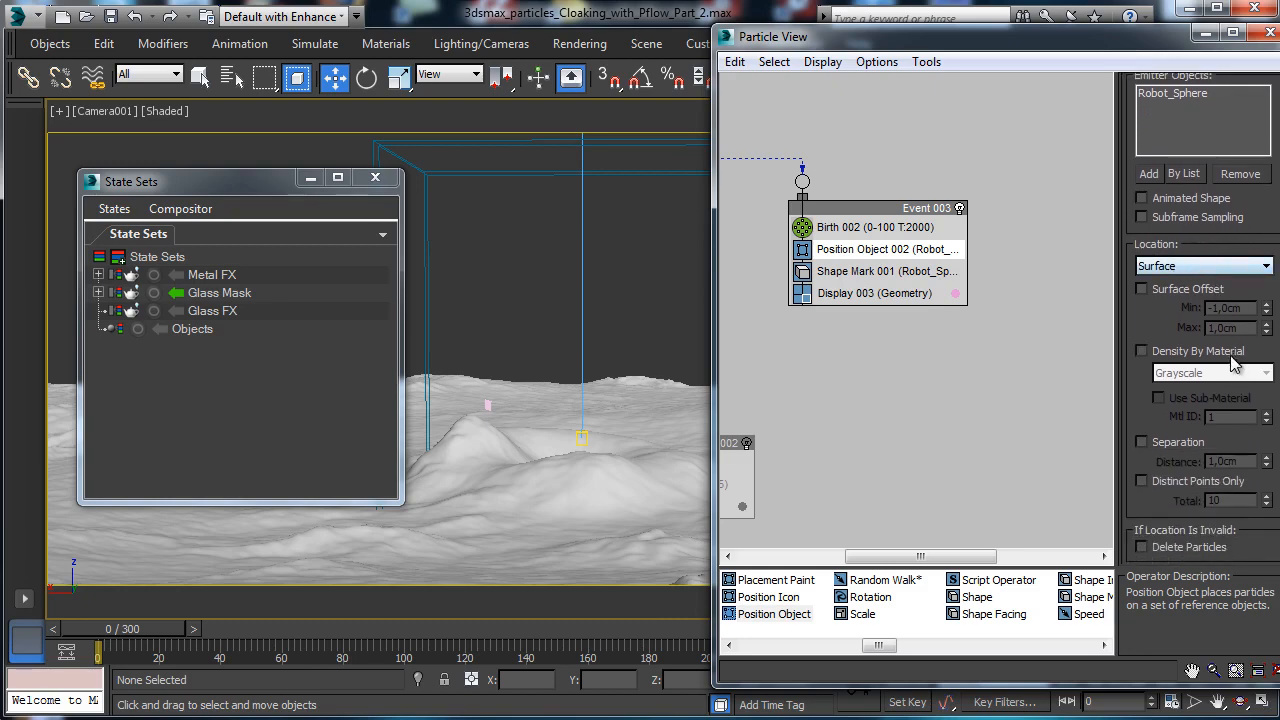
{"action": "left_click", "coordinate": [1172, 353]}
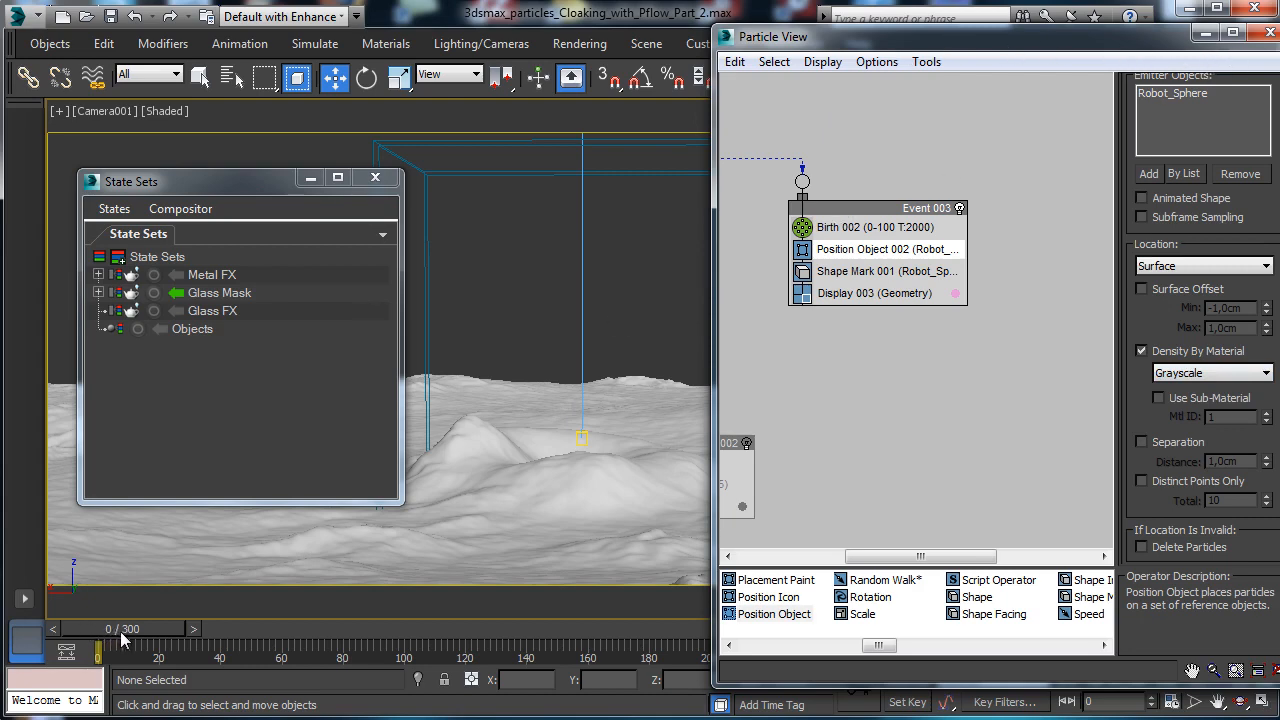
{"action": "left_click_drag", "start_coordinate": [123, 636], "coordinate": [153, 637]}
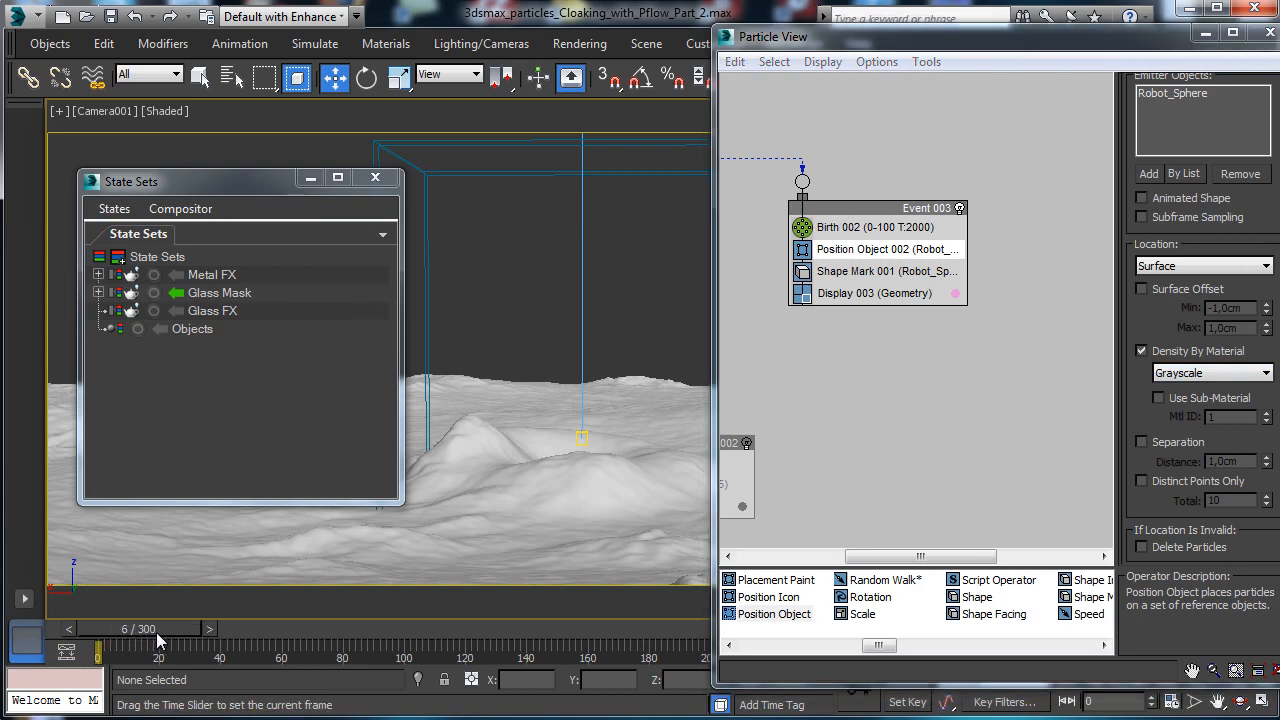
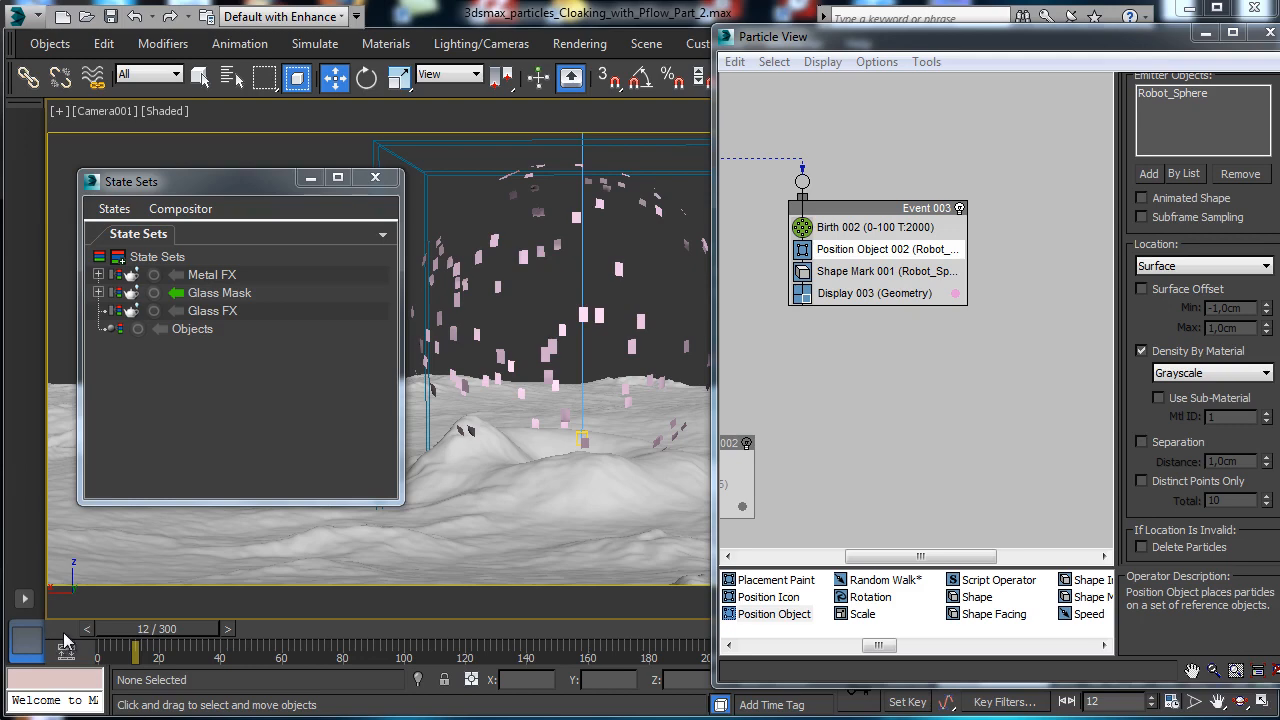
{"action": "key", "text": "Home"}
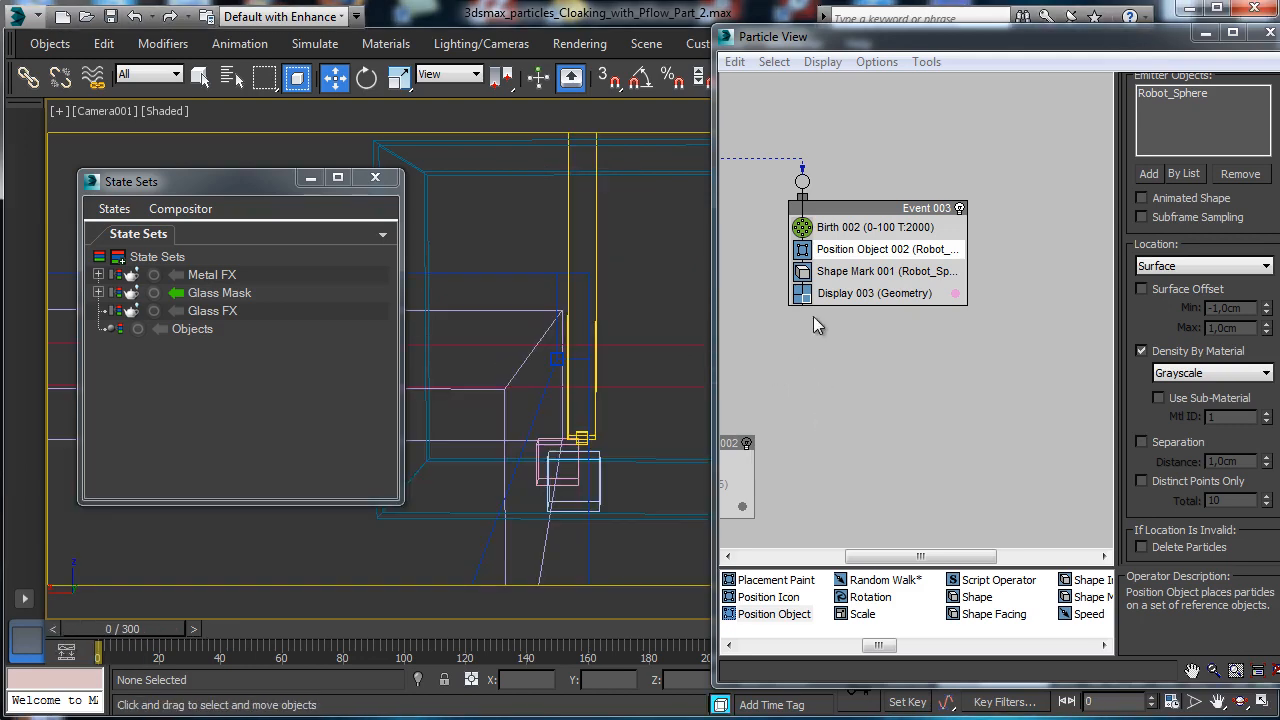
Create an AVI preview of frames 0 to 100 from Camera001, play and scrub through it, and close the player.
{"action": "left_click", "coordinate": [62, 112]}
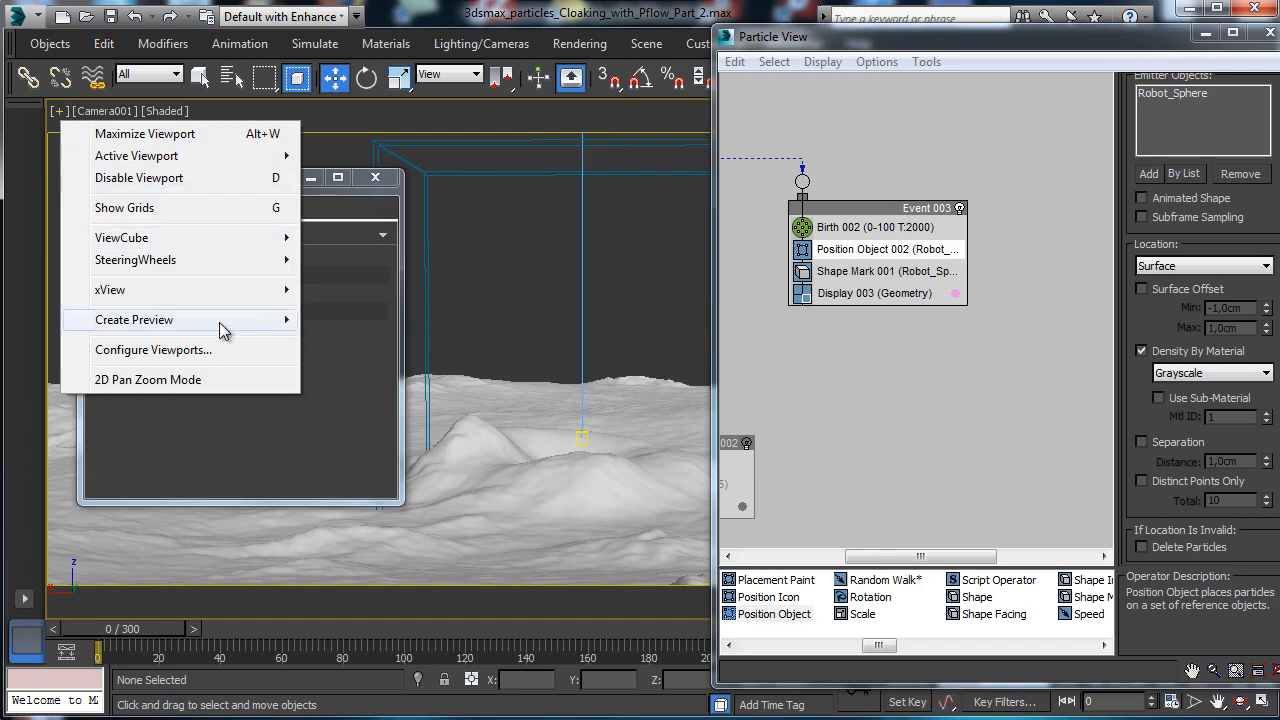
{"action": "mouse_move", "coordinate": [300, 322]}
{"action": "left_click", "coordinate": [372, 342]}
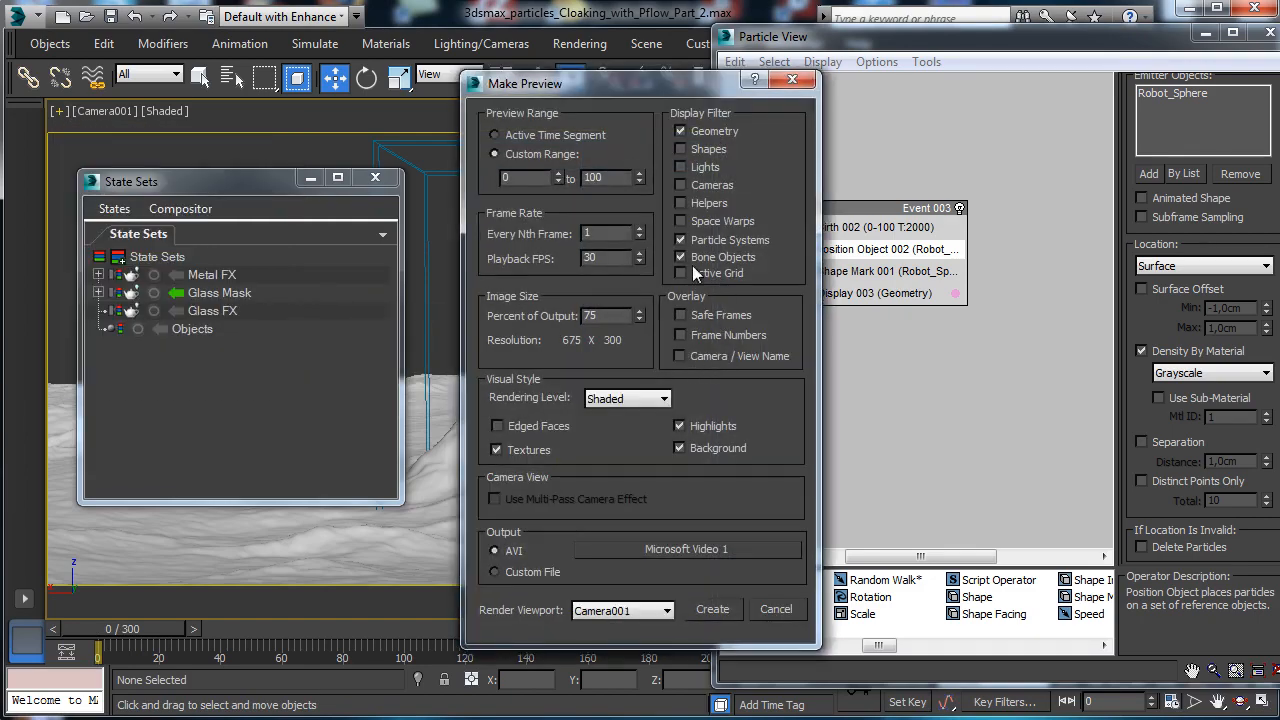
{"action": "left_click", "coordinate": [714, 612]}
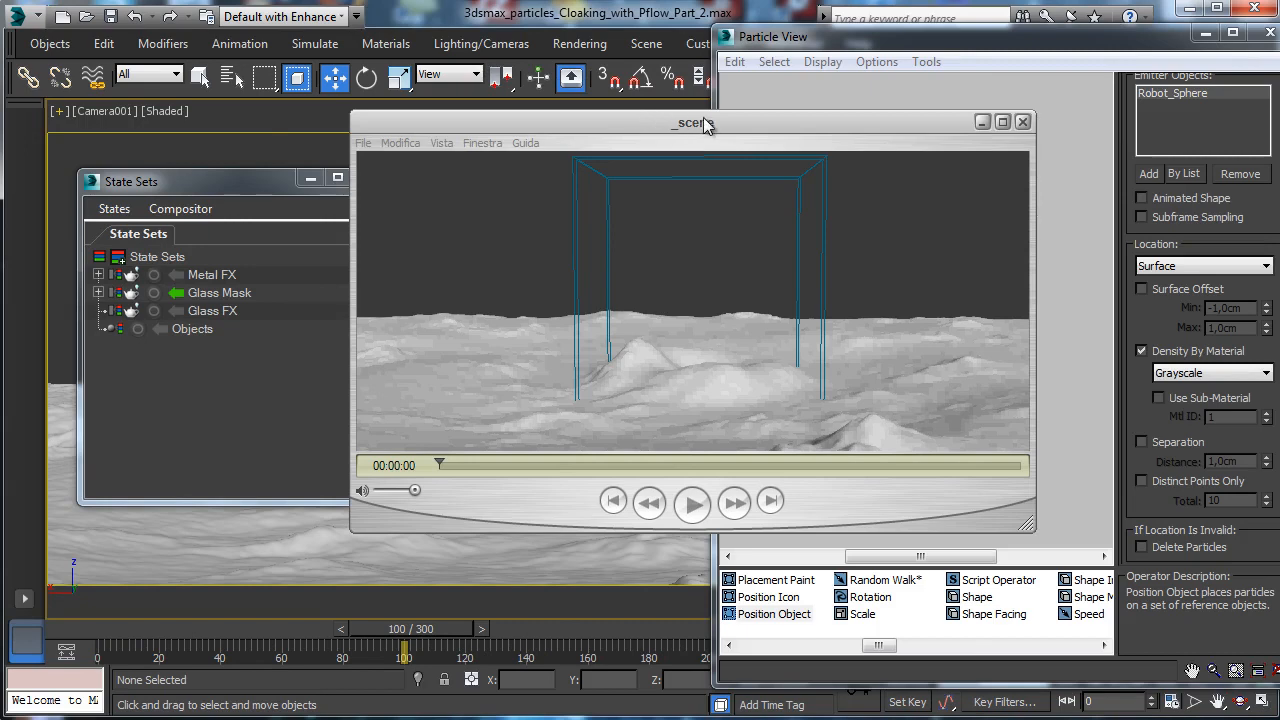
{"action": "left_click_drag", "start_coordinate": [705, 122], "coordinate": [658, 126]}
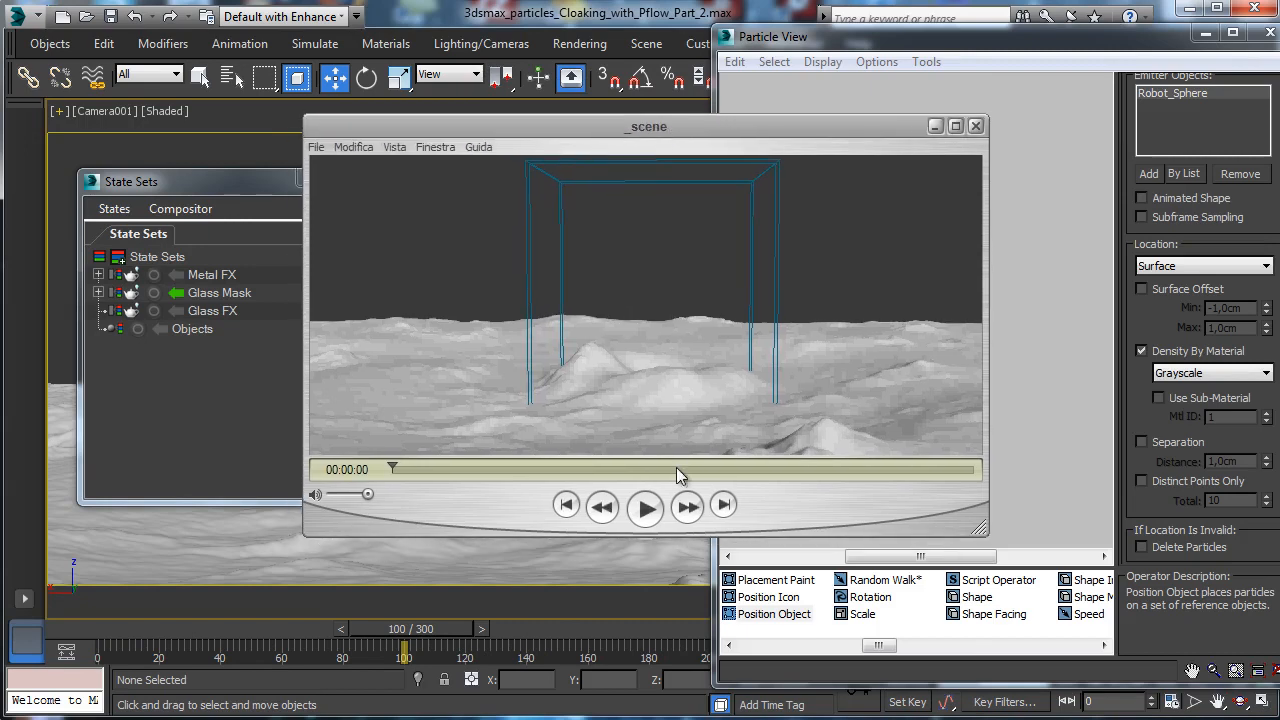
{"action": "left_click", "coordinate": [645, 508]}
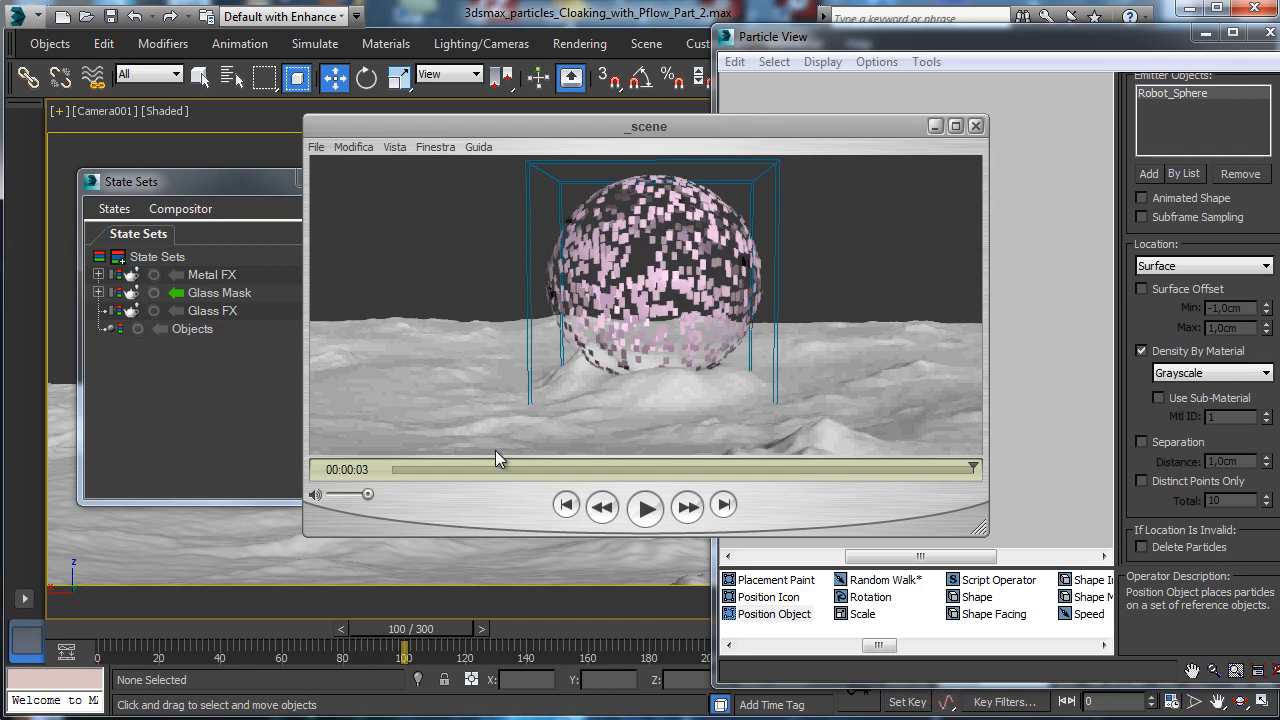
{"action": "left_click_drag", "start_coordinate": [399, 468], "coordinate": [991, 430]}
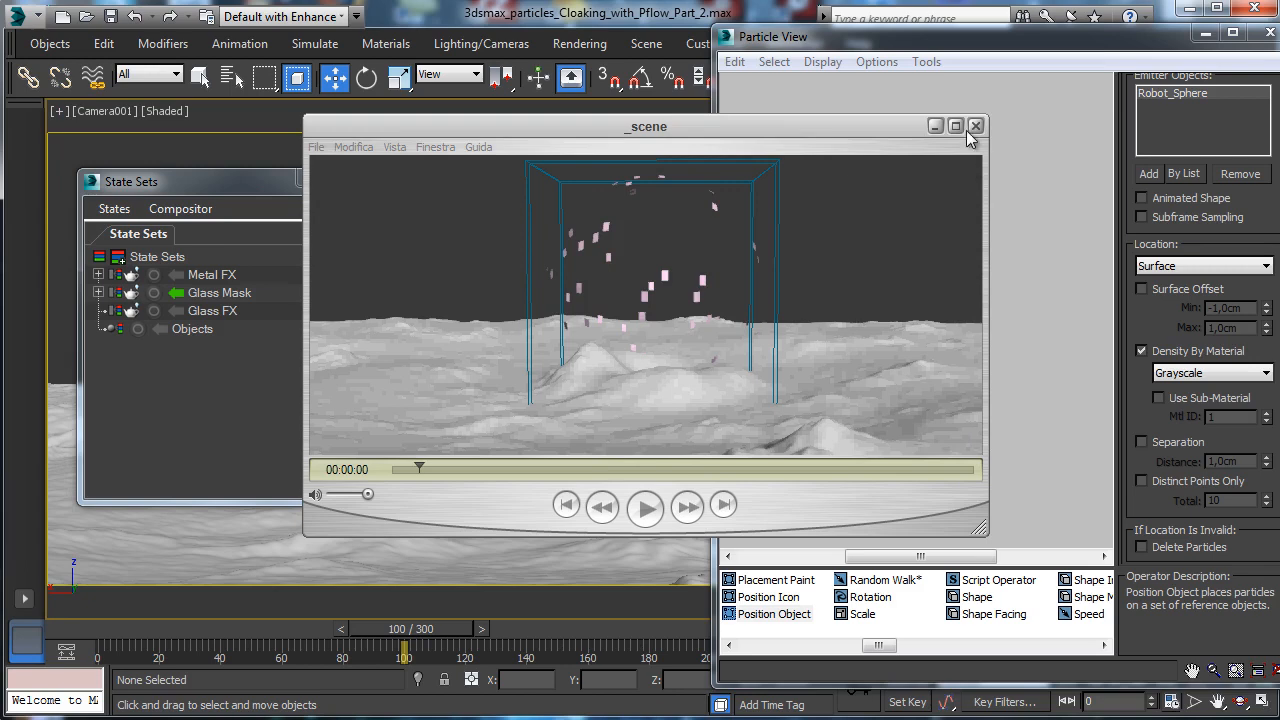
{"action": "left_click", "coordinate": [975, 126]}
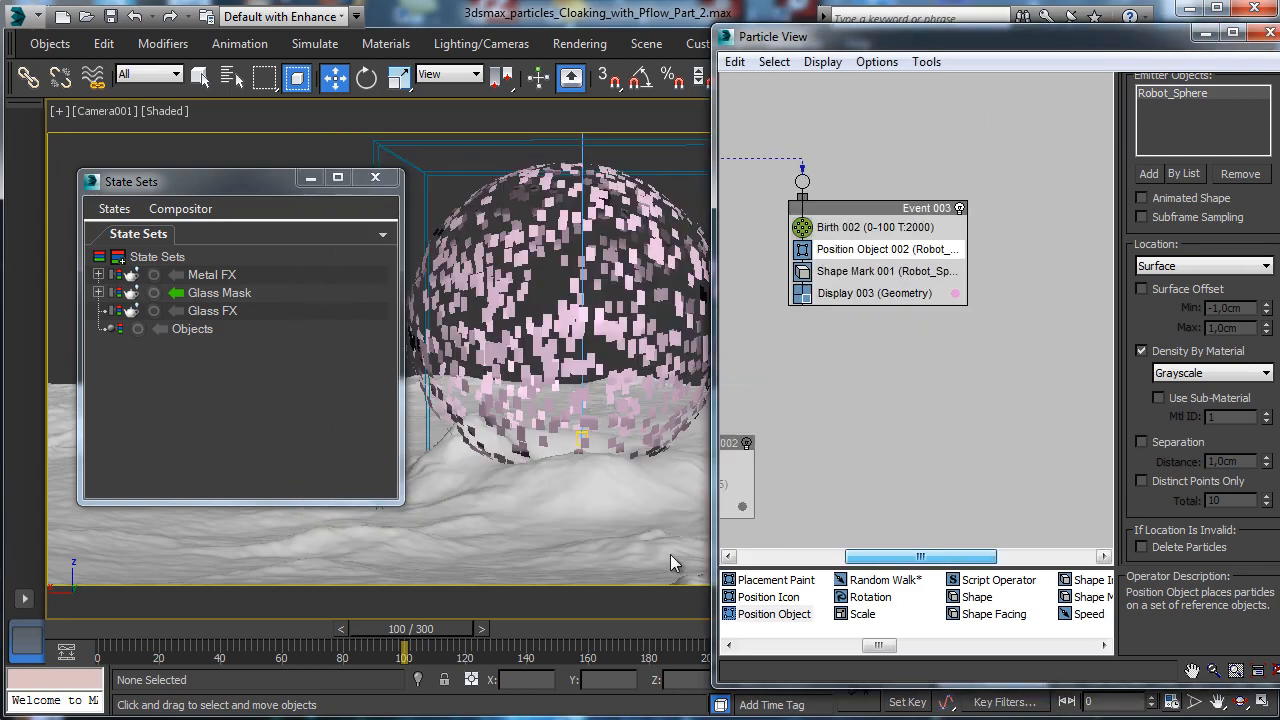
Close Particle View, return to frame 0, and select PF Source 001 by name.
{"action": "left_click_drag", "start_coordinate": [773, 556], "coordinate": [708, 550]}
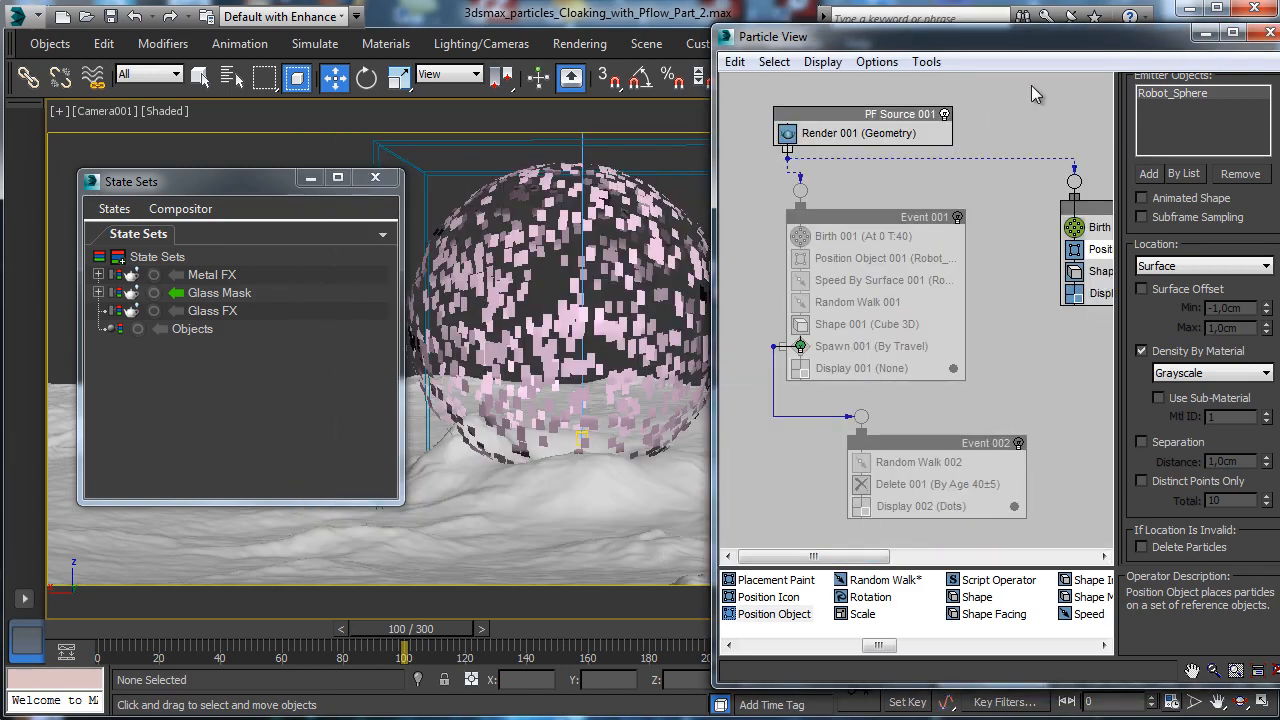
{"action": "left_click", "coordinate": [1265, 32]}
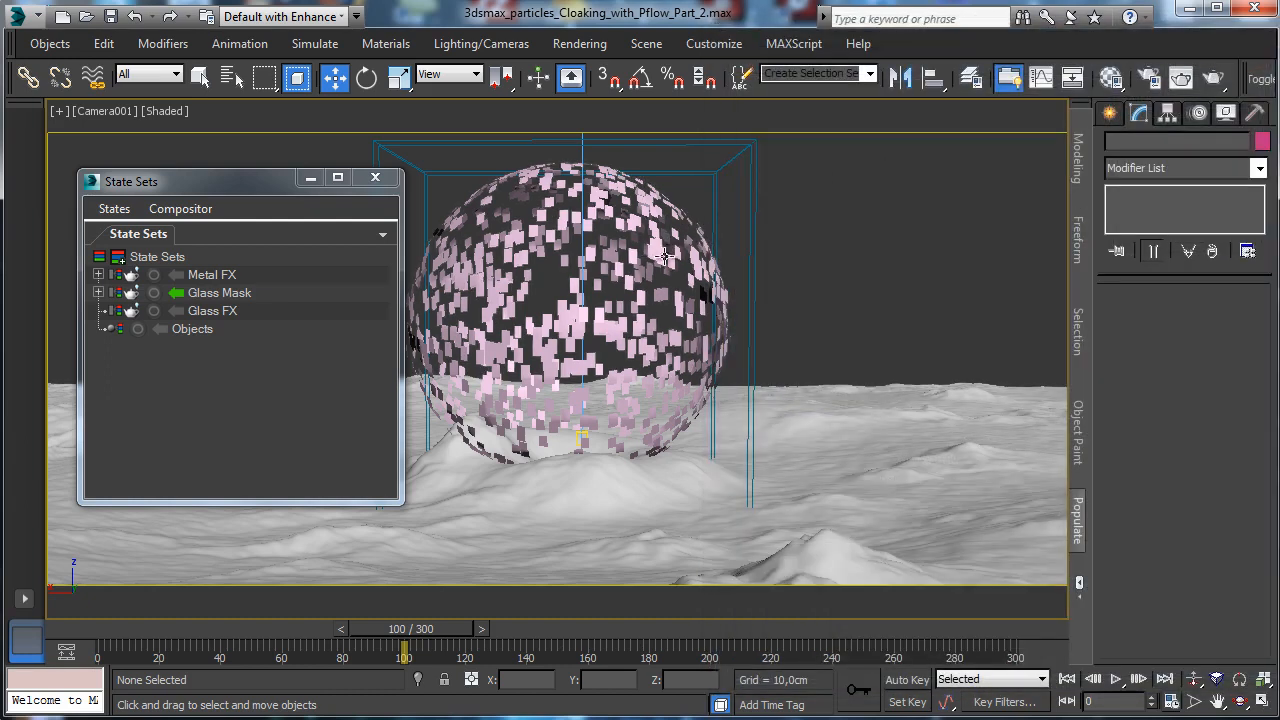
{"action": "left_click", "coordinate": [97, 629]}
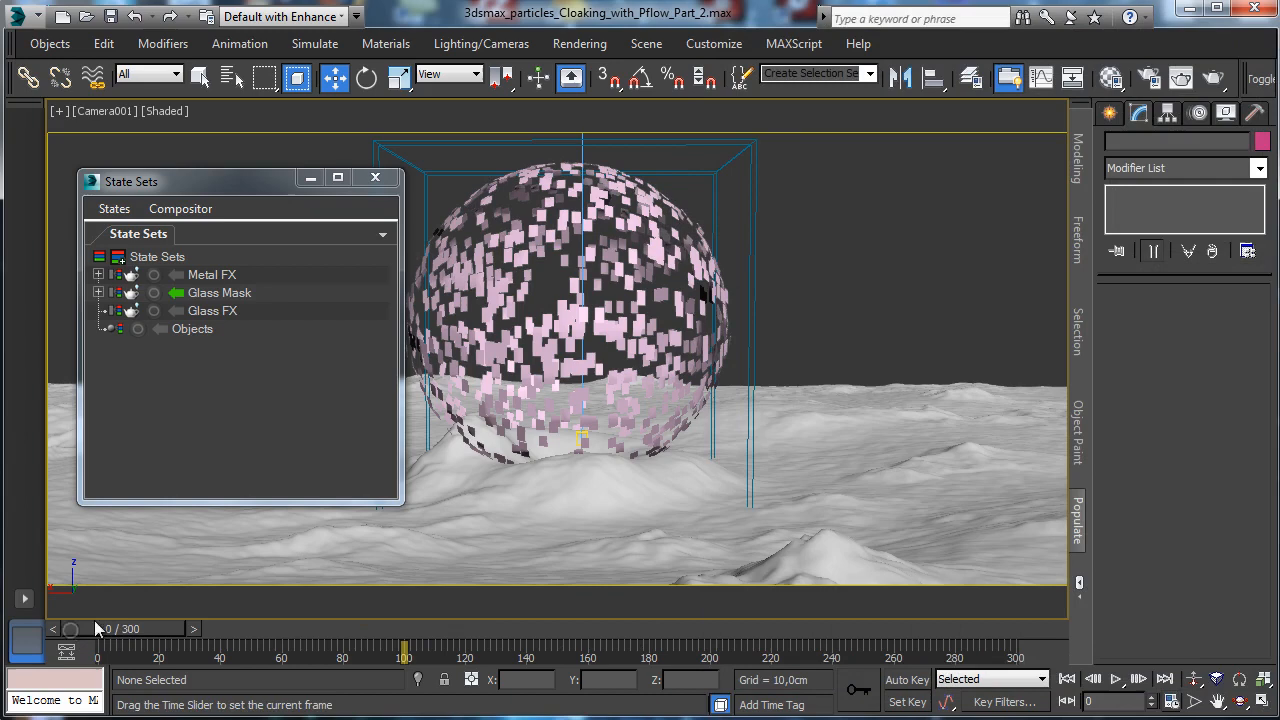
{"action": "left_click", "coordinate": [232, 78]}
{"action": "double_click", "coordinate": [503, 295]}
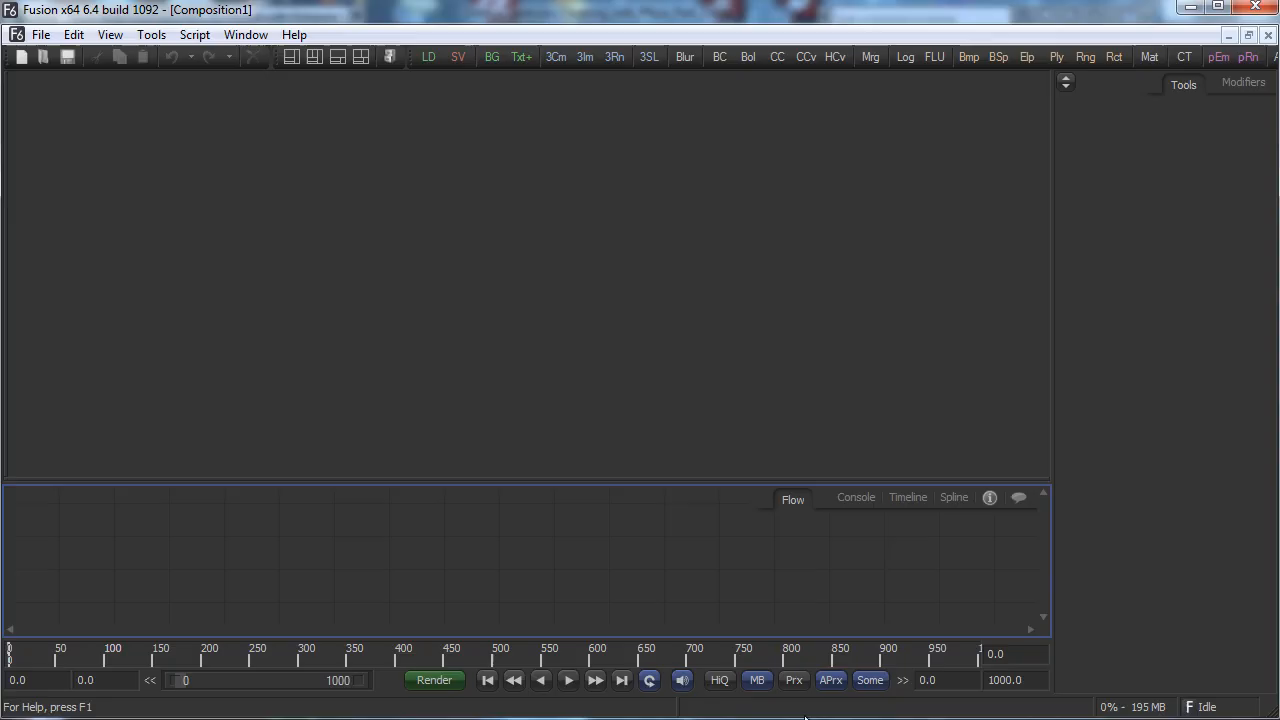
Add a Loader for the Cloaking_GlassFX_####.jpg sequence from the Passes/GlassFX folder of the Cloaking with Pflow Part 2 tutorial.
{"action": "right_click", "coordinate": [126, 536]}
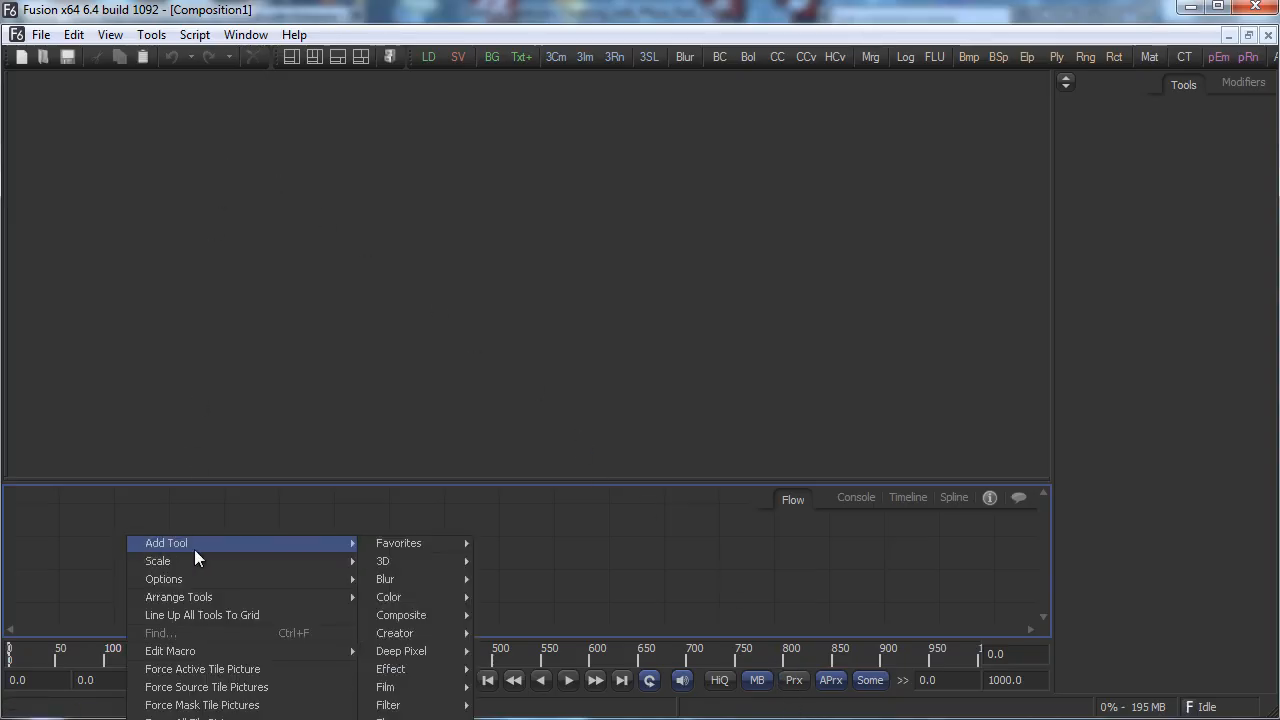
{"action": "mouse_move", "coordinate": [311, 546]}
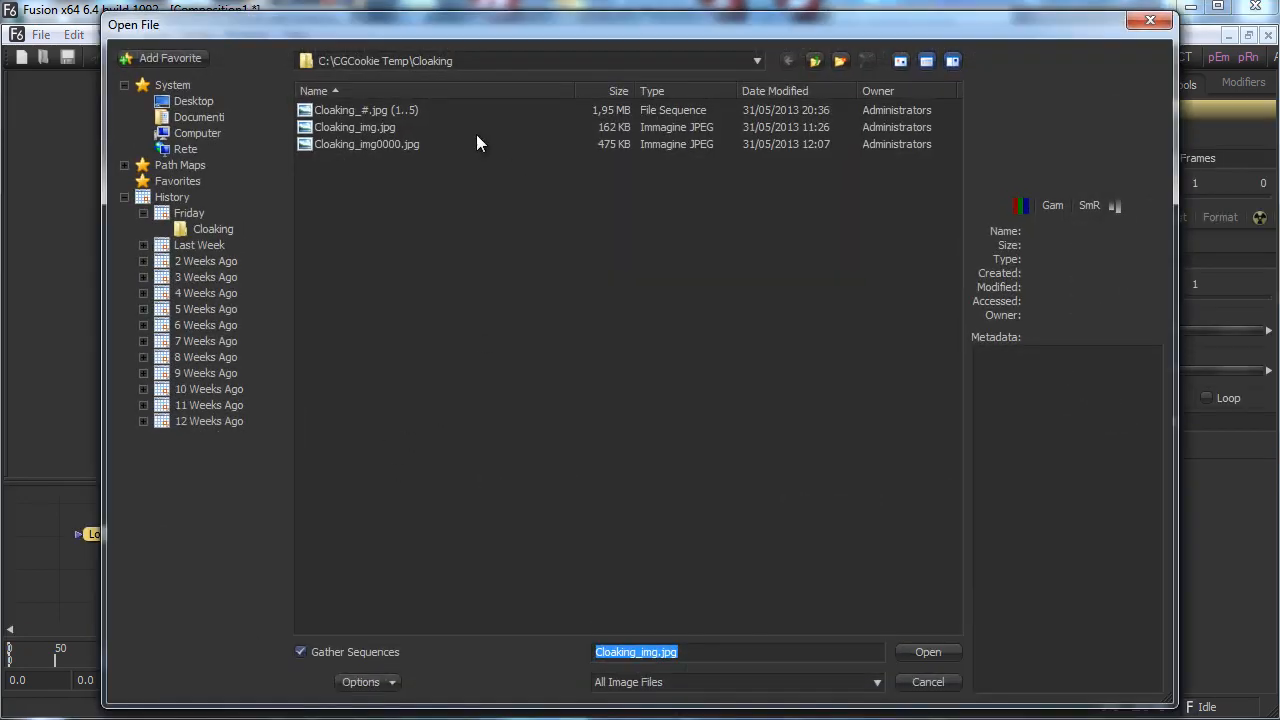
{"action": "left_click", "coordinate": [187, 106]}
{"action": "double_click", "coordinate": [375, 144]}
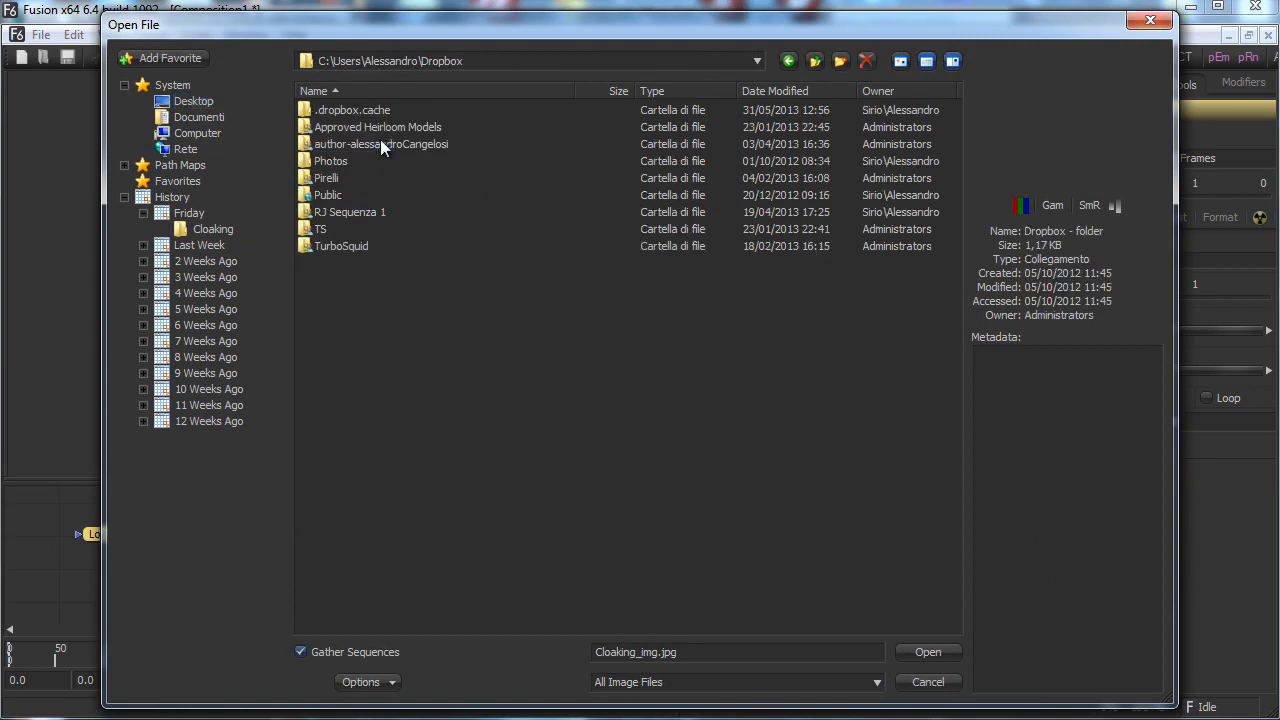
{"action": "double_click", "coordinate": [383, 144]}
{"action": "double_click", "coordinate": [335, 144]}
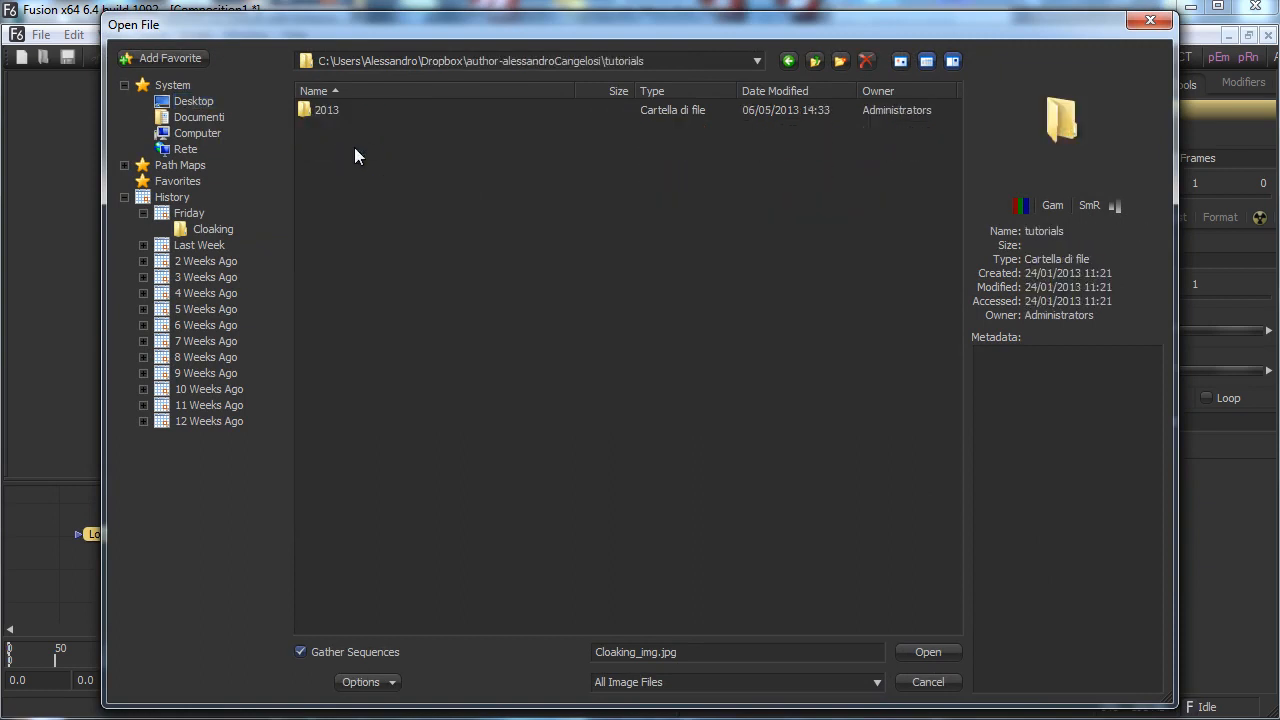
{"action": "double_click", "coordinate": [330, 110]}
{"action": "left_click", "coordinate": [323, 178]}
{"action": "double_click", "coordinate": [323, 178]}
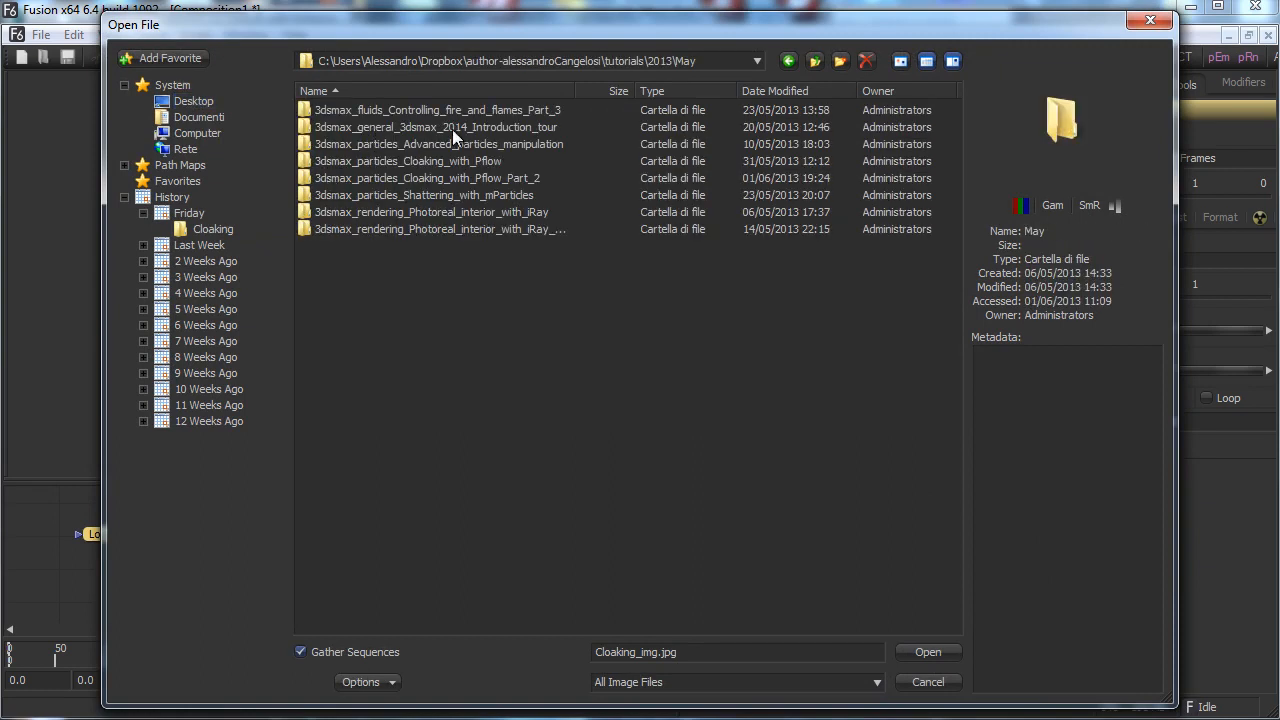
{"action": "double_click", "coordinate": [482, 176]}
{"action": "double_click", "coordinate": [338, 110]}
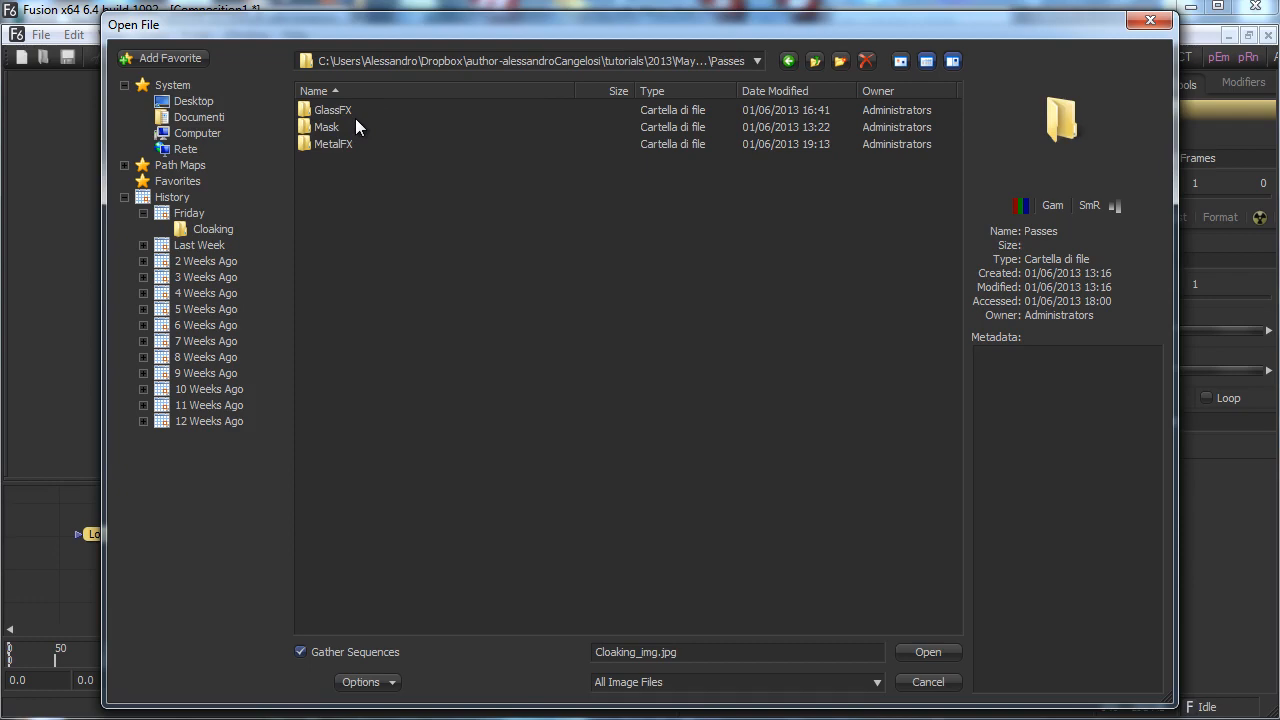
{"action": "double_click", "coordinate": [333, 110]}
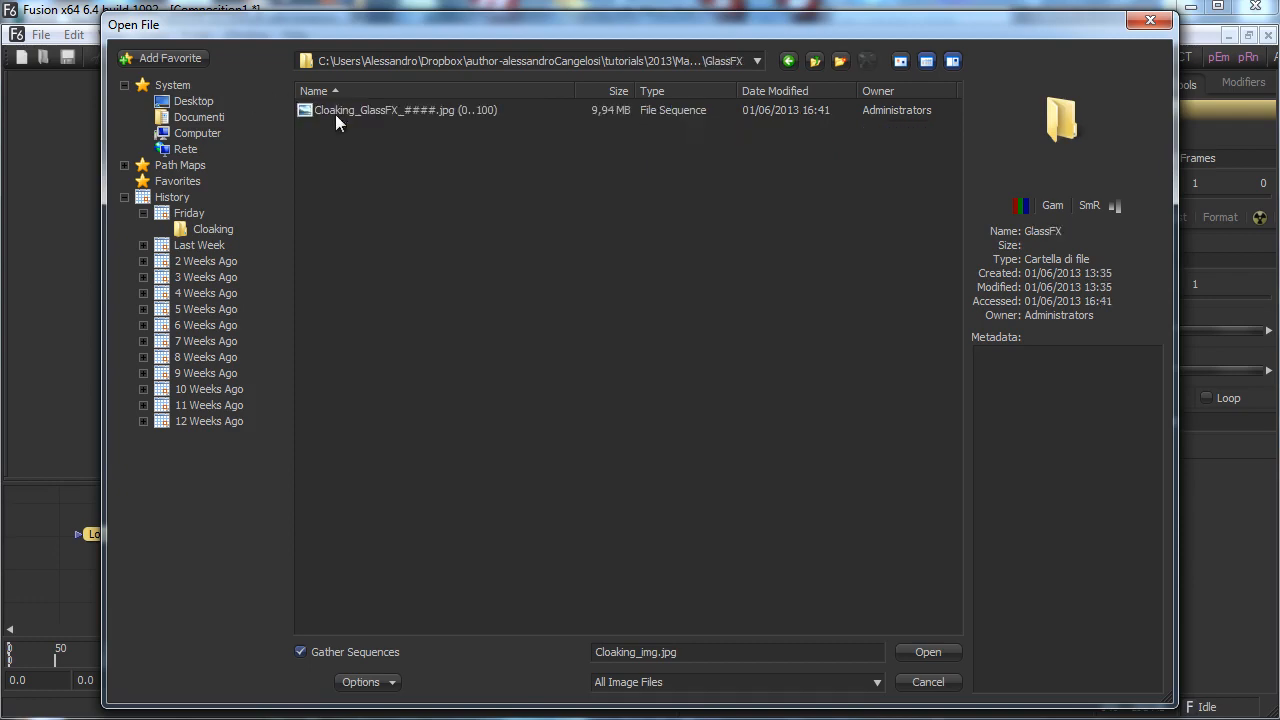
{"action": "double_click", "coordinate": [386, 110]}
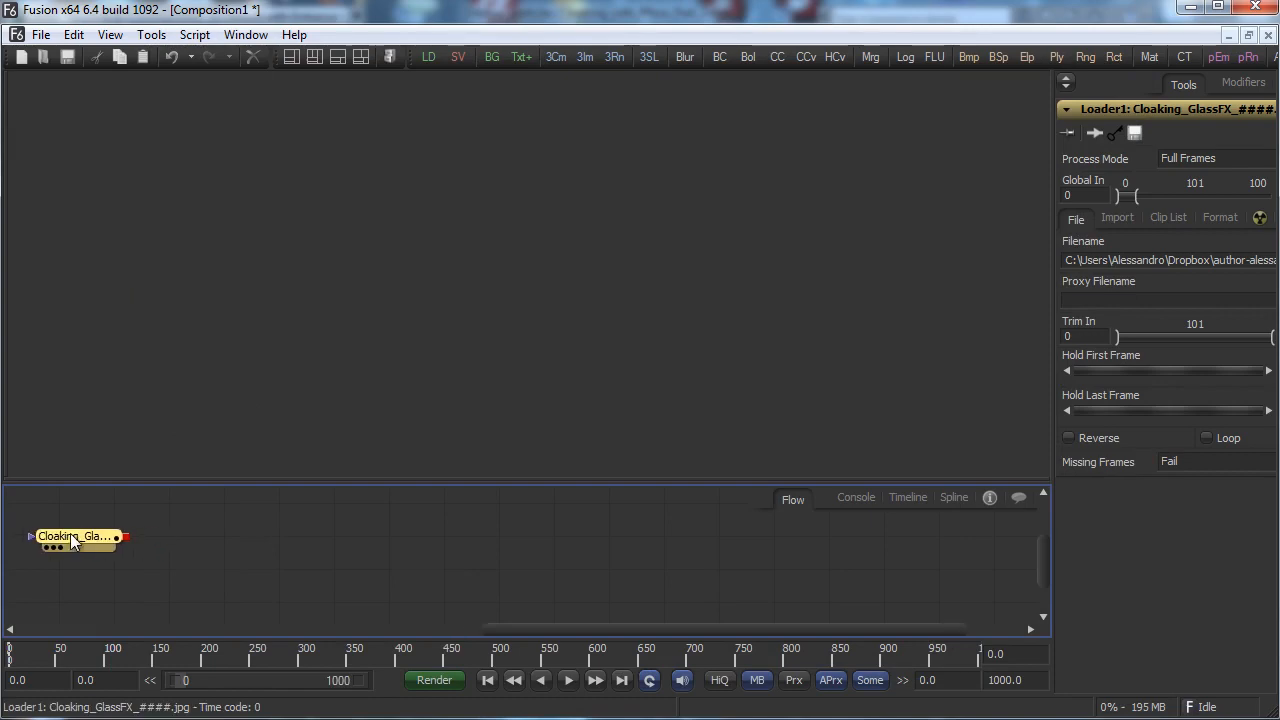
Add a Loader for the Cloaking_mask####.jpg sequence from the Mask folder and place its node well apart from the GlassFX loader.
{"action": "right_click", "coordinate": [198, 578]}
{"action": "mouse_move", "coordinate": [351, 580]}
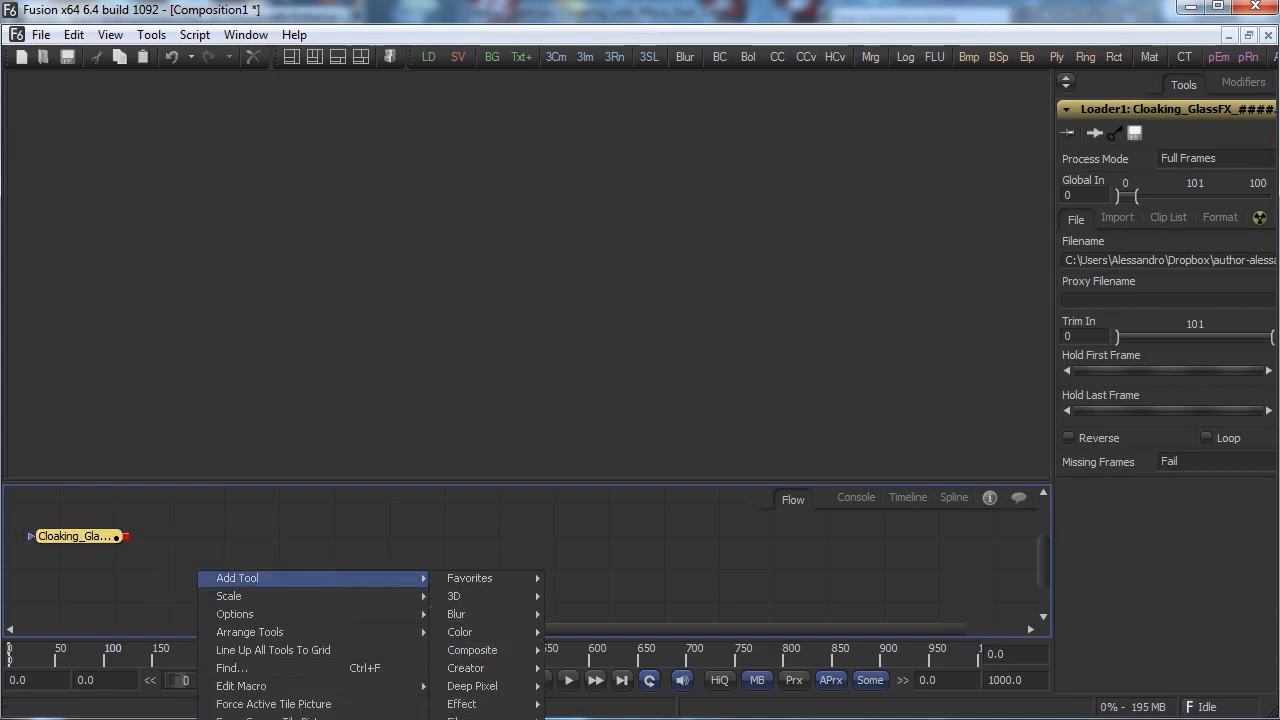
{"action": "left_click", "coordinate": [637, 589]}
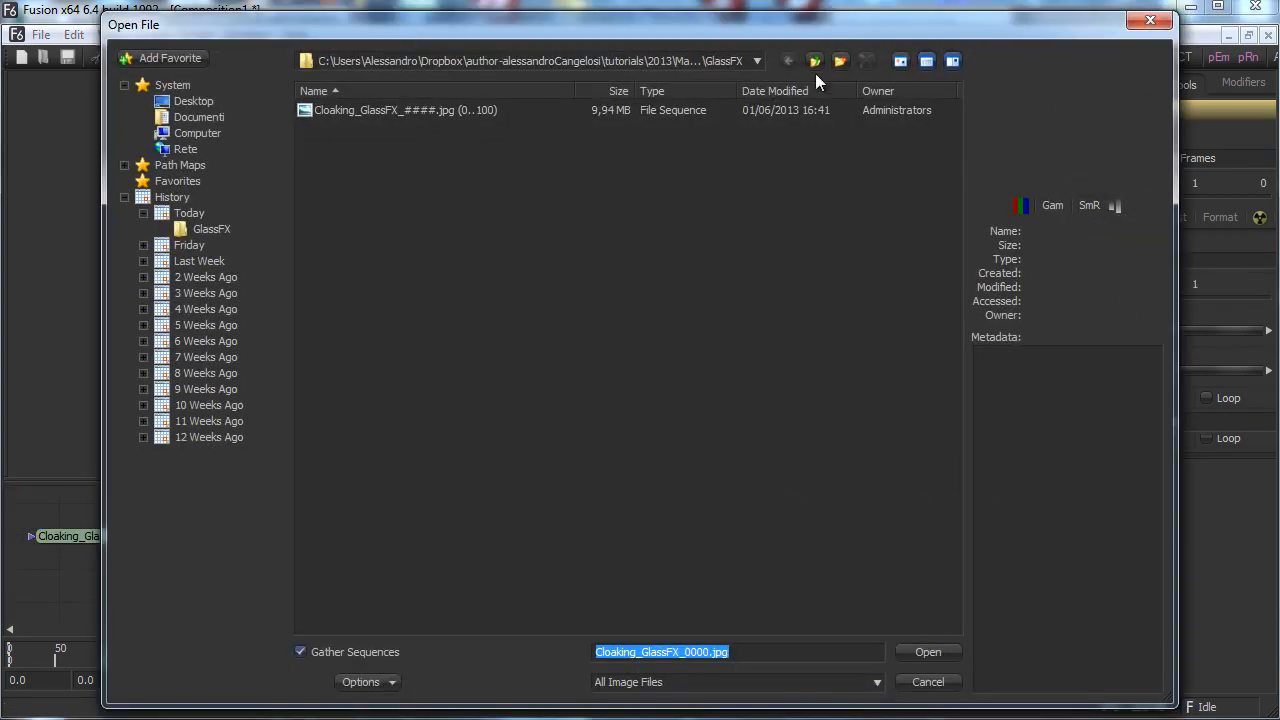
{"action": "left_click", "coordinate": [815, 63]}
{"action": "double_click", "coordinate": [326, 128]}
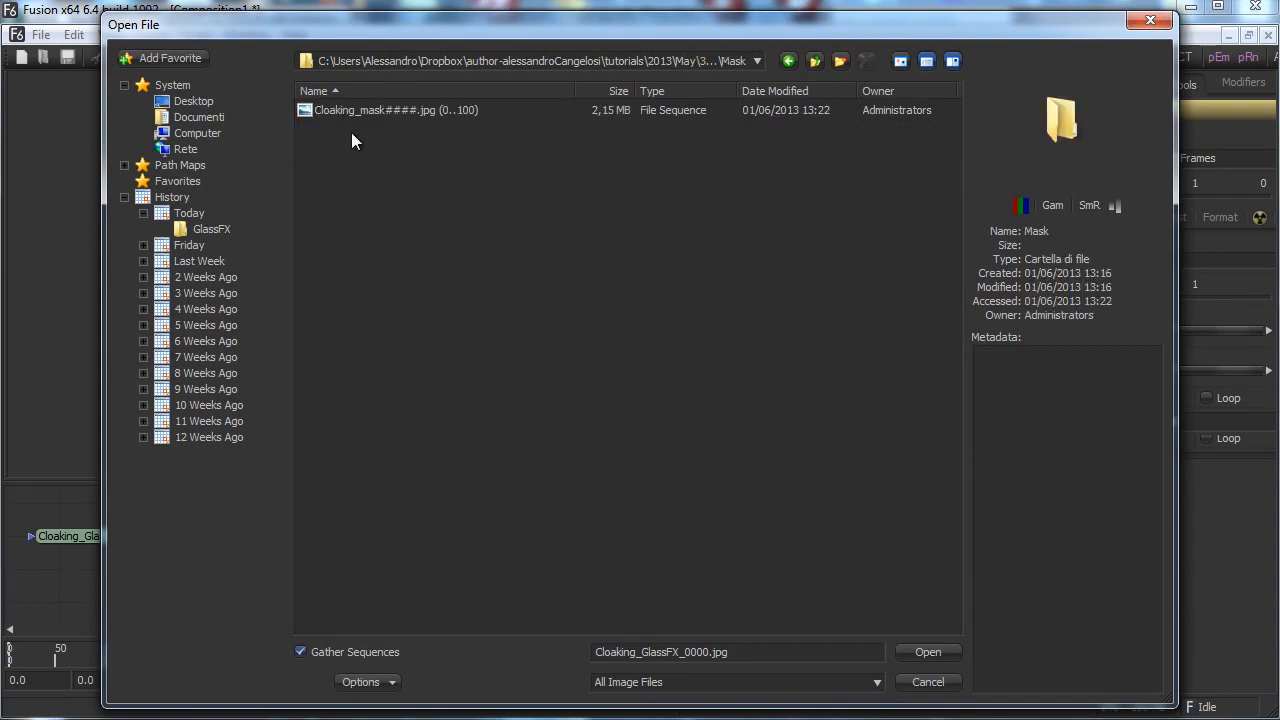
{"action": "double_click", "coordinate": [360, 112]}
{"action": "left_click_drag", "start_coordinate": [198, 566], "coordinate": [371, 562]}
Add a Loader for the Cloaking_MetalFX sequence from the MetalFX folder.
{"action": "right_click", "coordinate": [135, 581]}
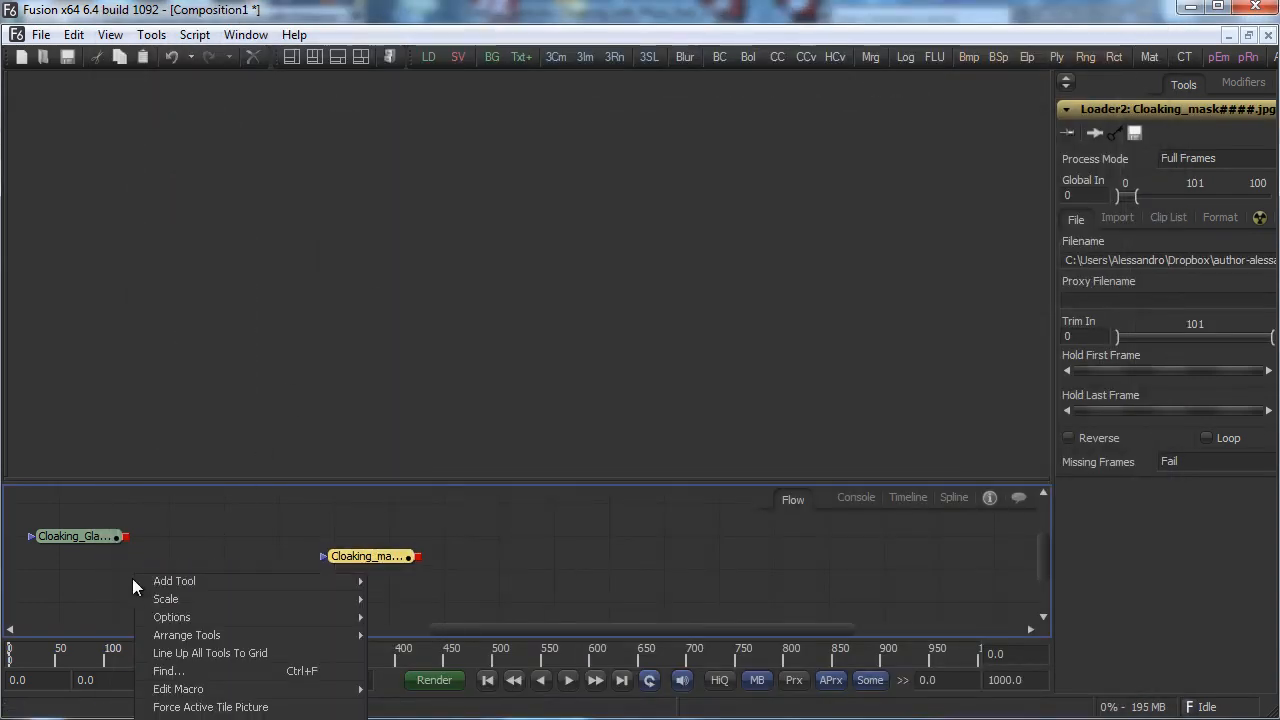
{"action": "mouse_move", "coordinate": [306, 583]}
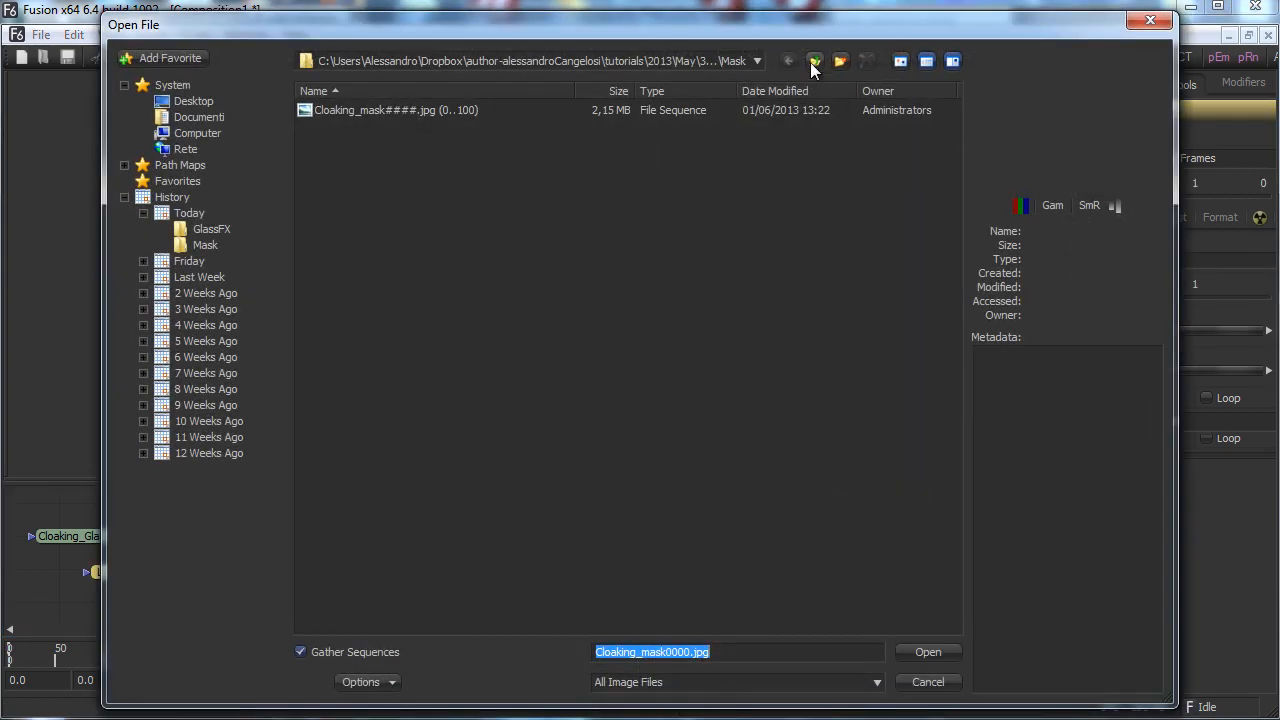
{"action": "left_click", "coordinate": [814, 62]}
{"action": "double_click", "coordinate": [337, 140]}
{"action": "double_click", "coordinate": [360, 110]}
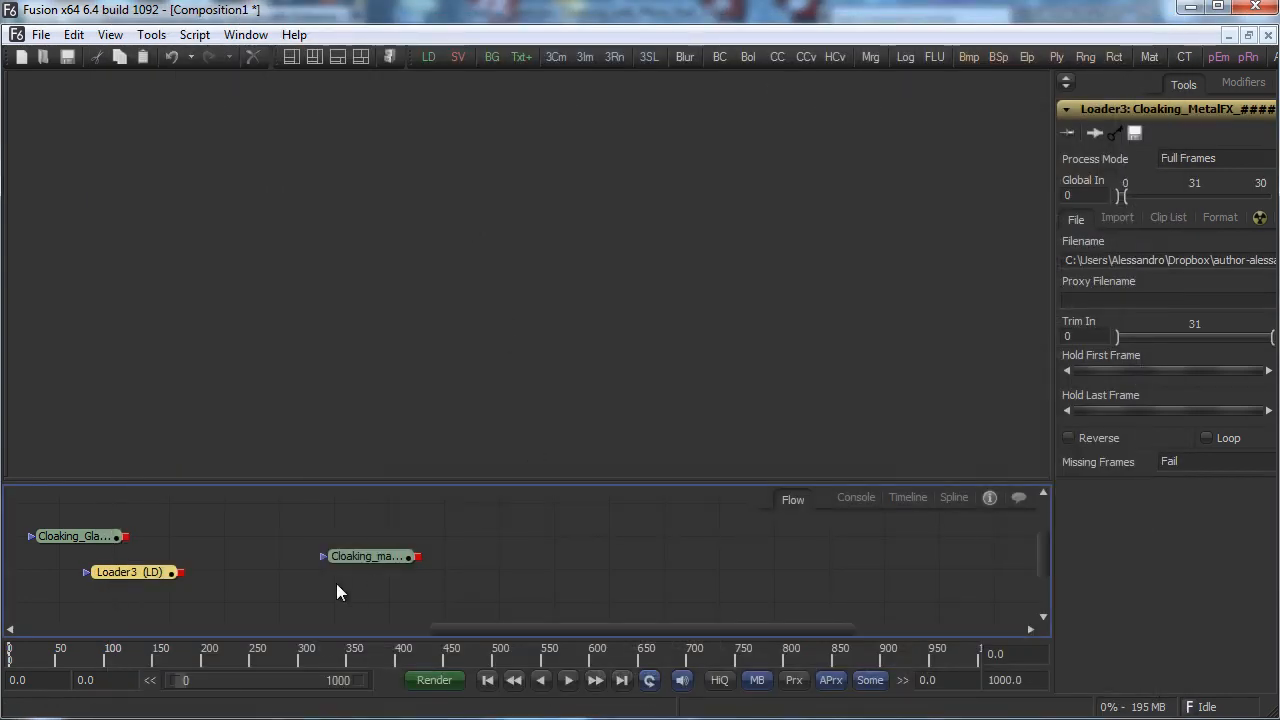
Arrange the MetalFX loader between the GlassFX and mask loaders, and show the GlassFX loader in an enlarged viewer.
{"action": "left_click_drag", "start_coordinate": [119, 579], "coordinate": [287, 526]}
{"action": "left_click_drag", "start_coordinate": [374, 562], "coordinate": [605, 560]}
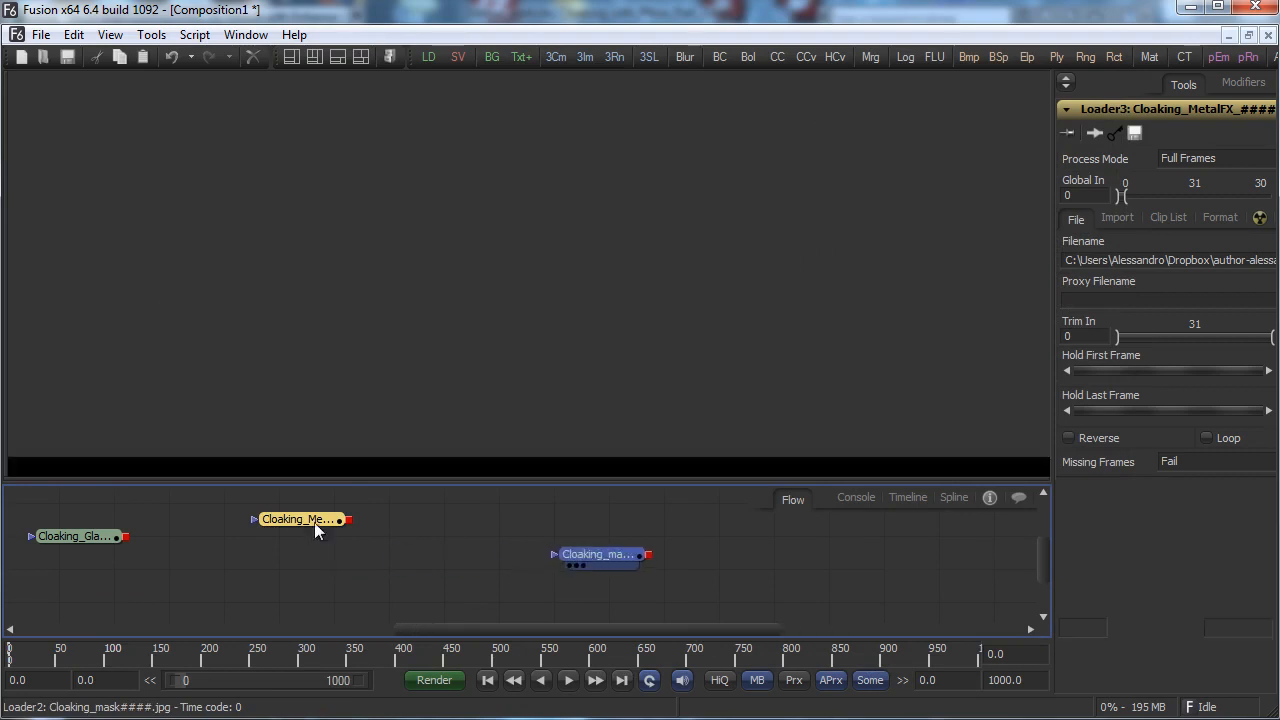
{"action": "left_click_drag", "start_coordinate": [288, 516], "coordinate": [297, 550]}
{"action": "left_click_drag", "start_coordinate": [89, 532], "coordinate": [454, 287]}
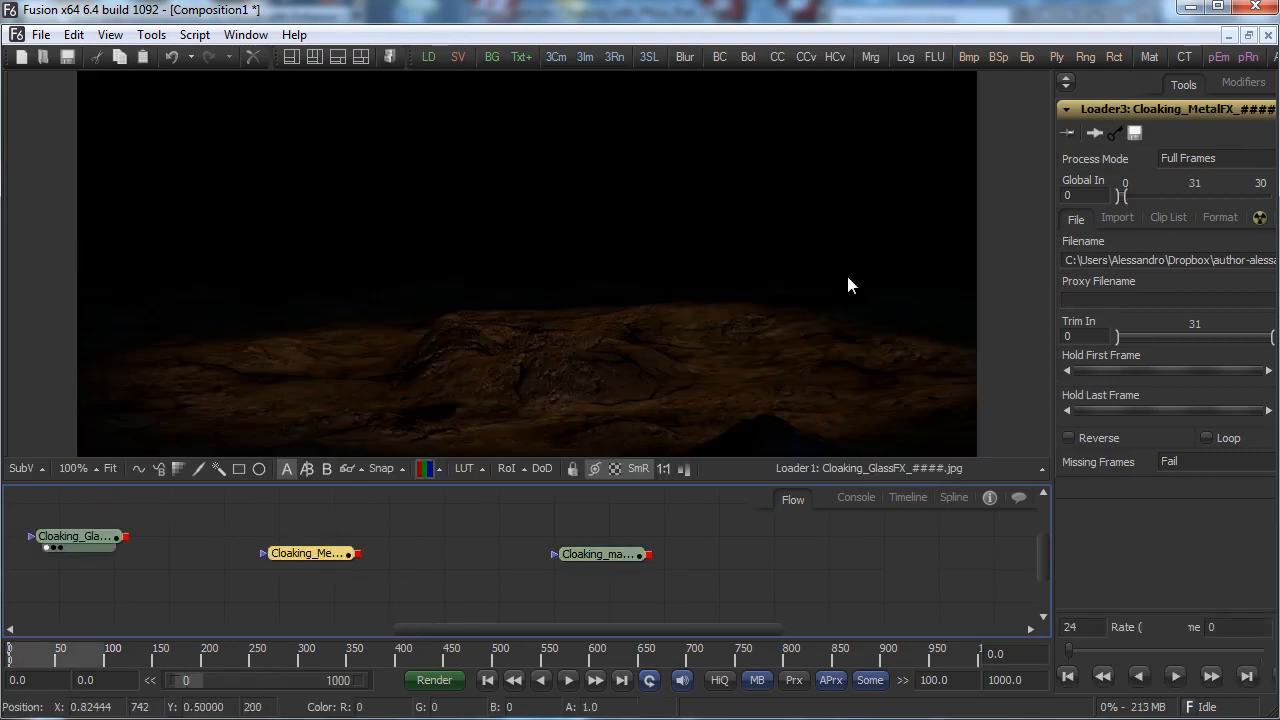
{"action": "left_click_drag", "start_coordinate": [334, 484], "coordinate": [335, 505]}
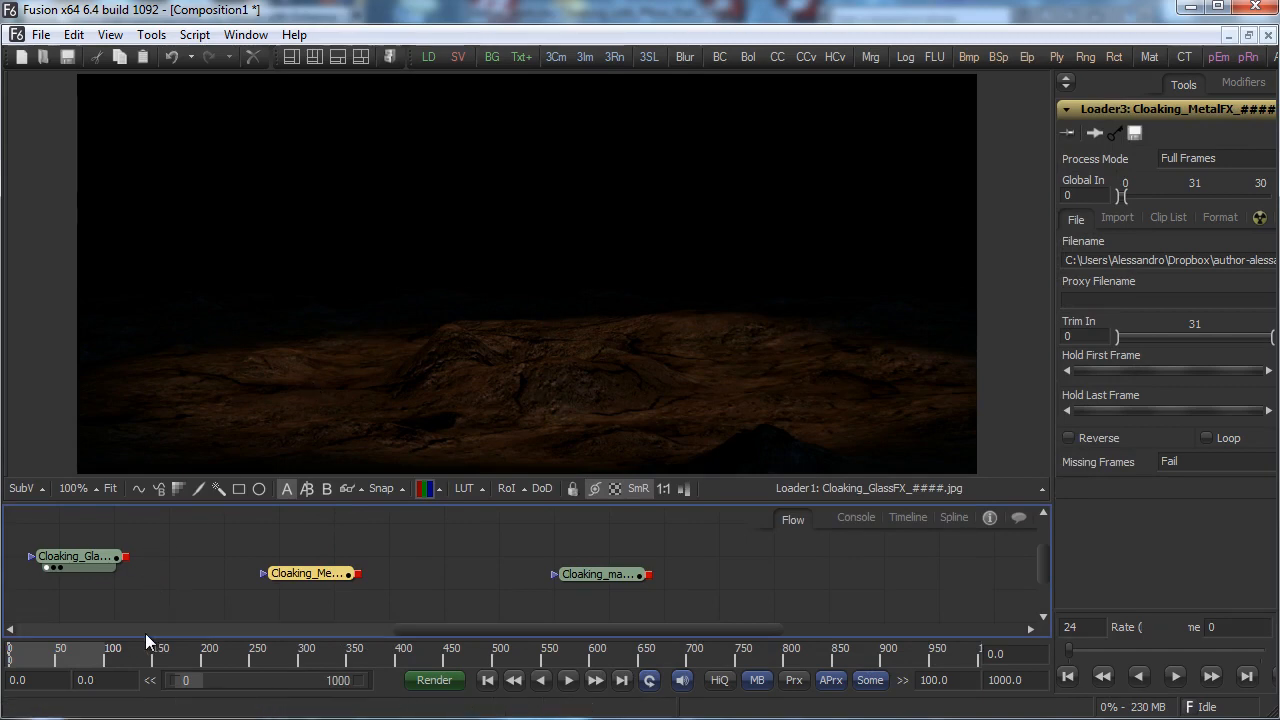
Set both the render end and global end frames to 300, and widen the tool controls area.
{"action": "left_click", "coordinate": [940, 680]}
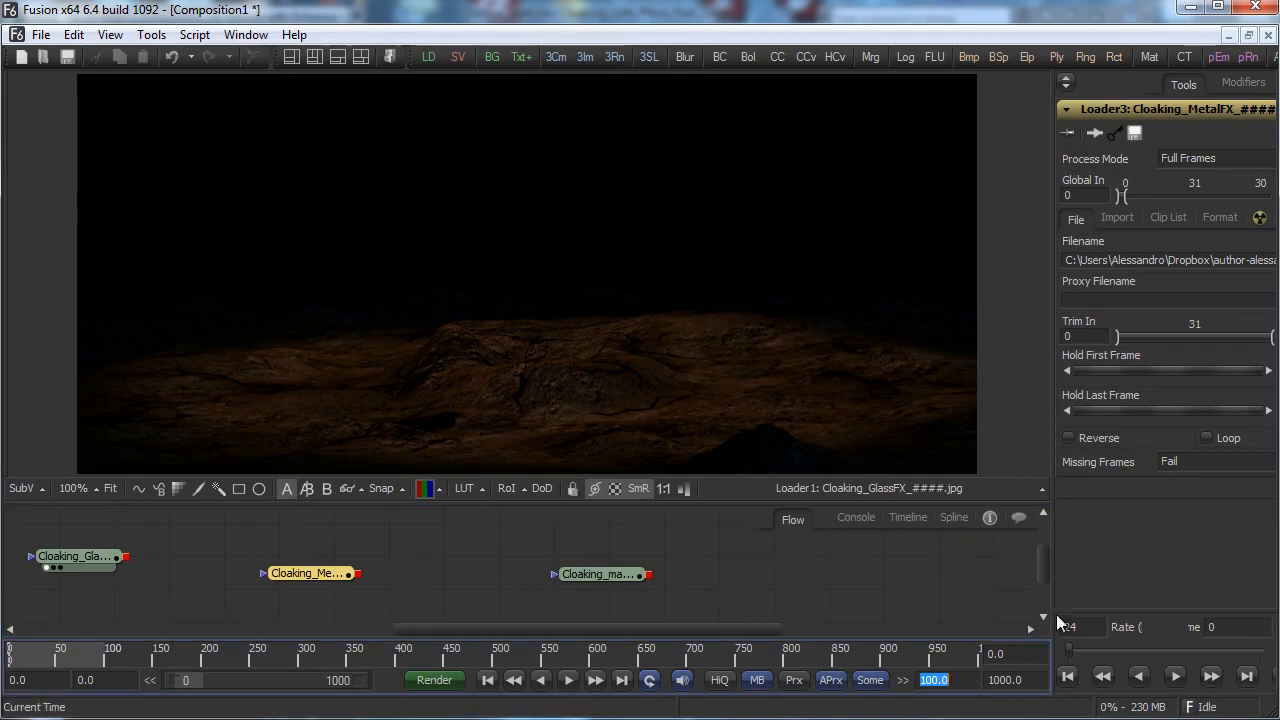
{"action": "type", "text": "300"}
{"action": "key", "text": "Return"}
{"action": "key", "text": "Tab"}
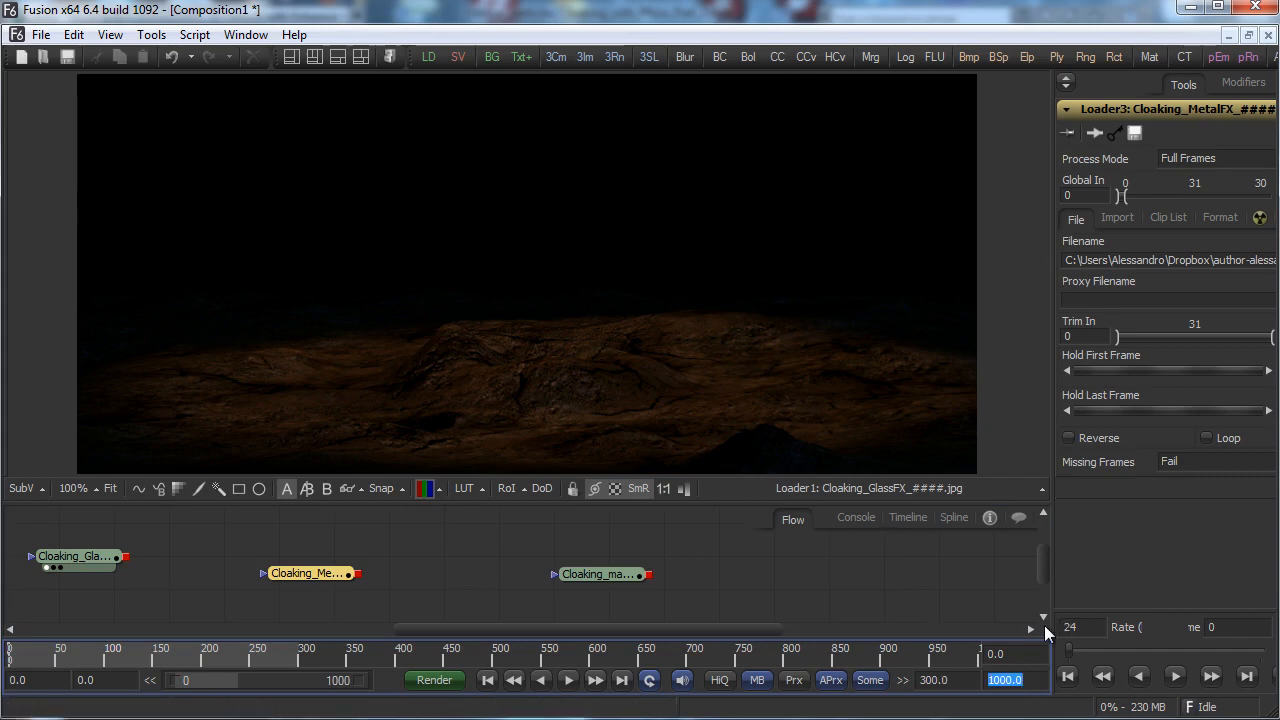
{"action": "type", "text": "300"}
{"action": "key", "text": "Return"}
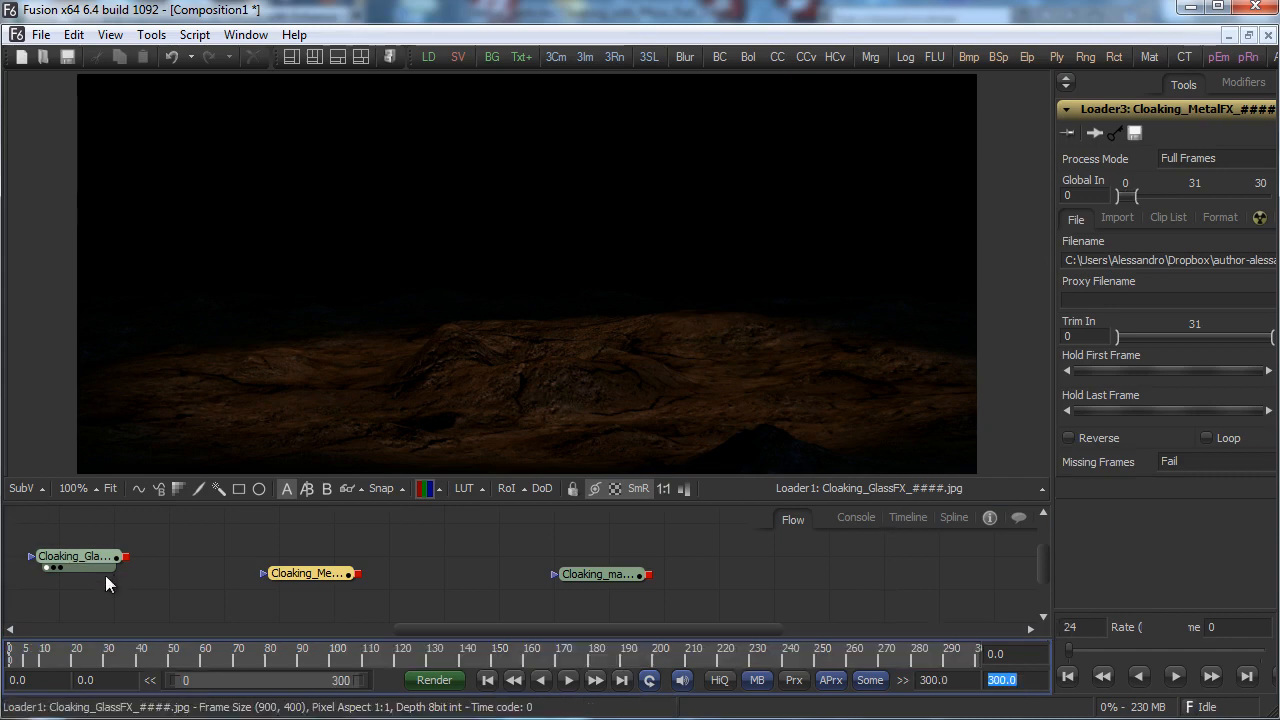
{"action": "left_click_drag", "start_coordinate": [1051, 368], "coordinate": [998, 365]}
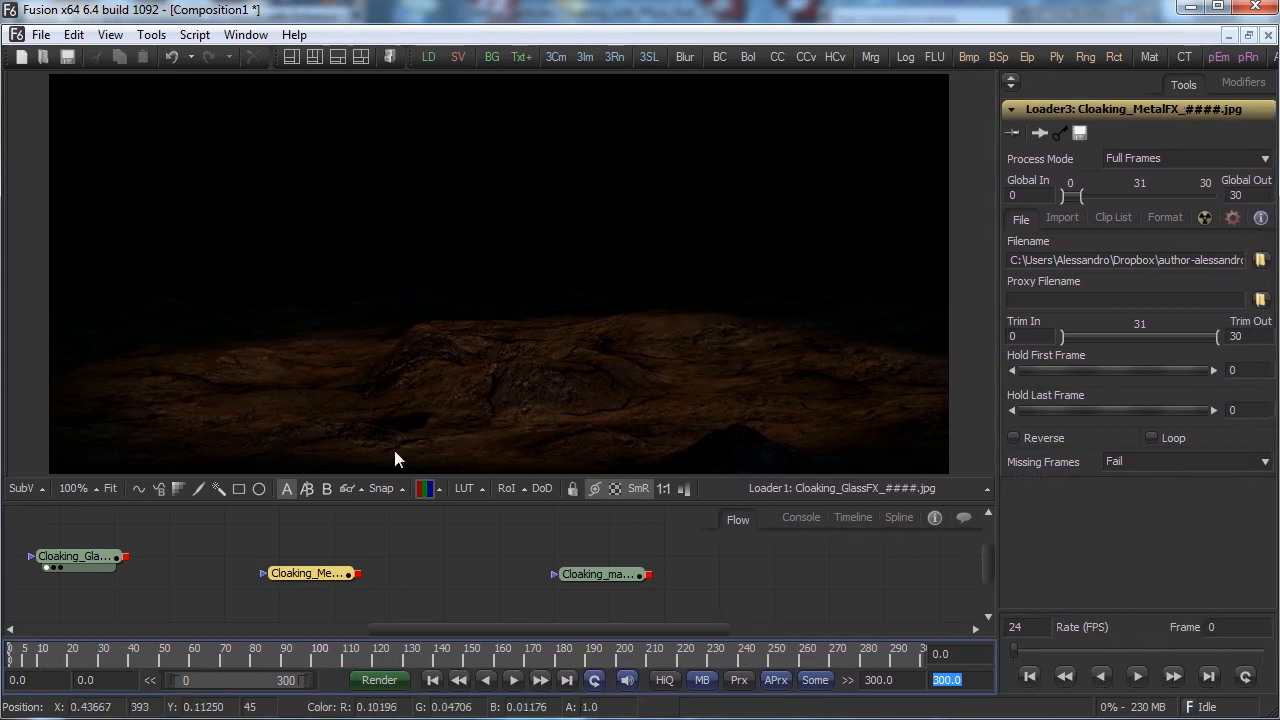
Add a Color Corrector node to the flow and connect the GlassFX loader's output to its input.
{"action": "right_click", "coordinate": [192, 541]}
{"action": "mouse_move", "coordinate": [360, 549]}
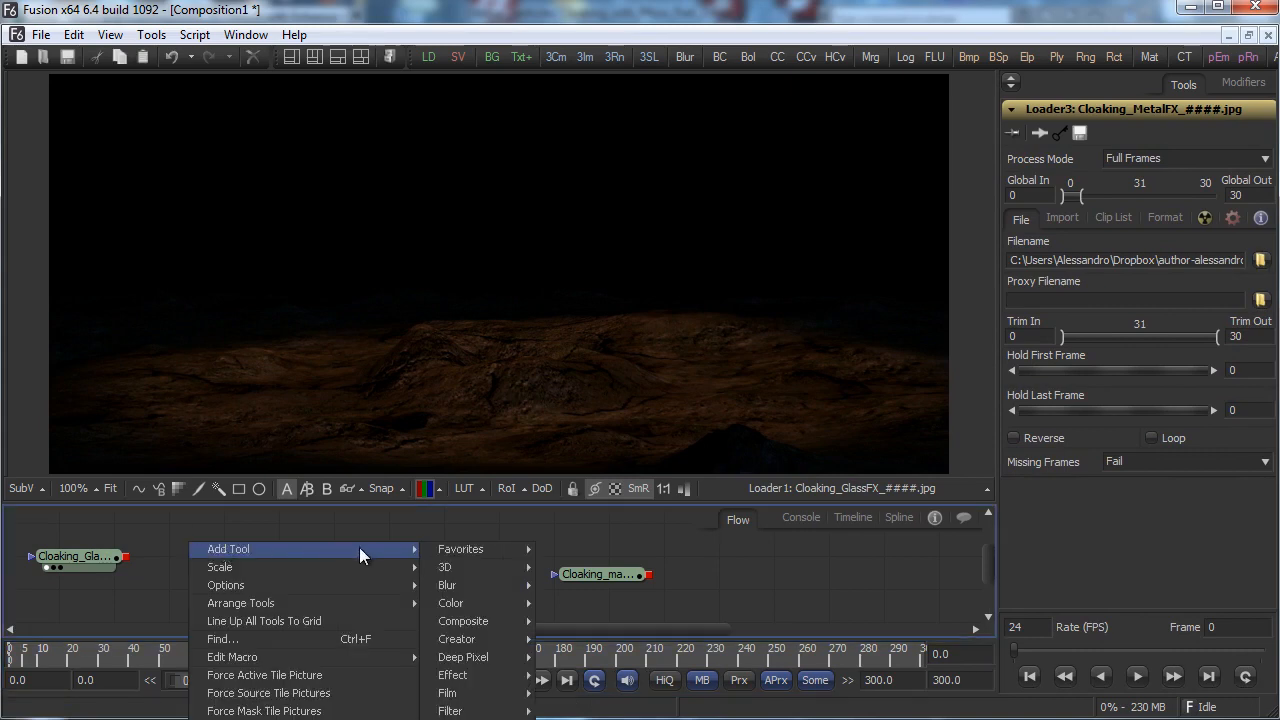
{"action": "mouse_move", "coordinate": [493, 628]}
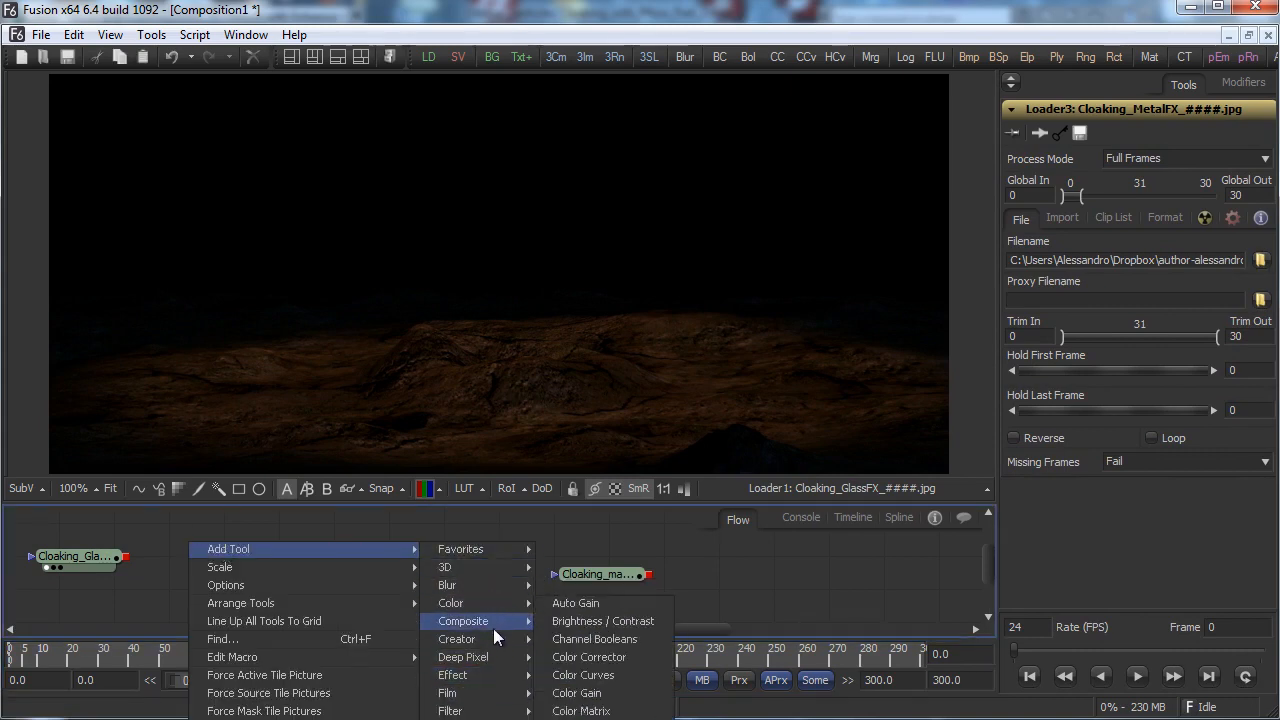
{"action": "mouse_move", "coordinate": [498, 603]}
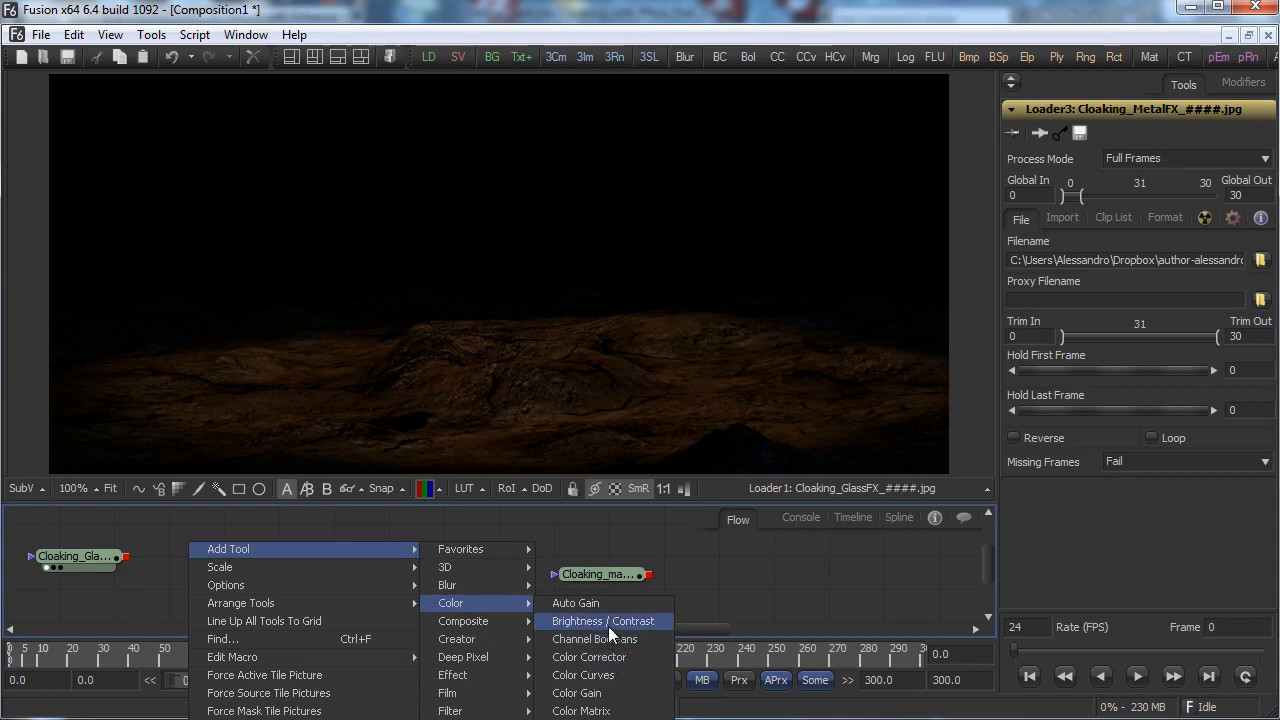
{"action": "left_click", "coordinate": [609, 657]}
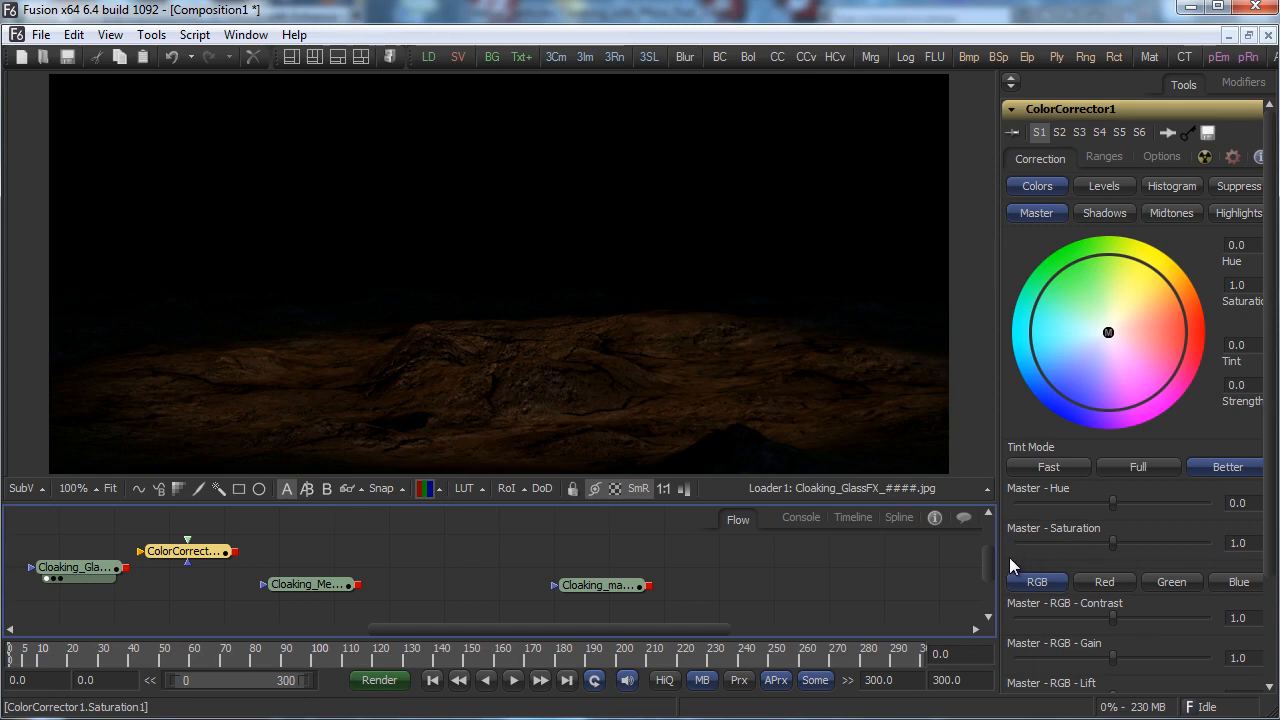
{"action": "left_click_drag", "start_coordinate": [188, 551], "coordinate": [233, 550]}
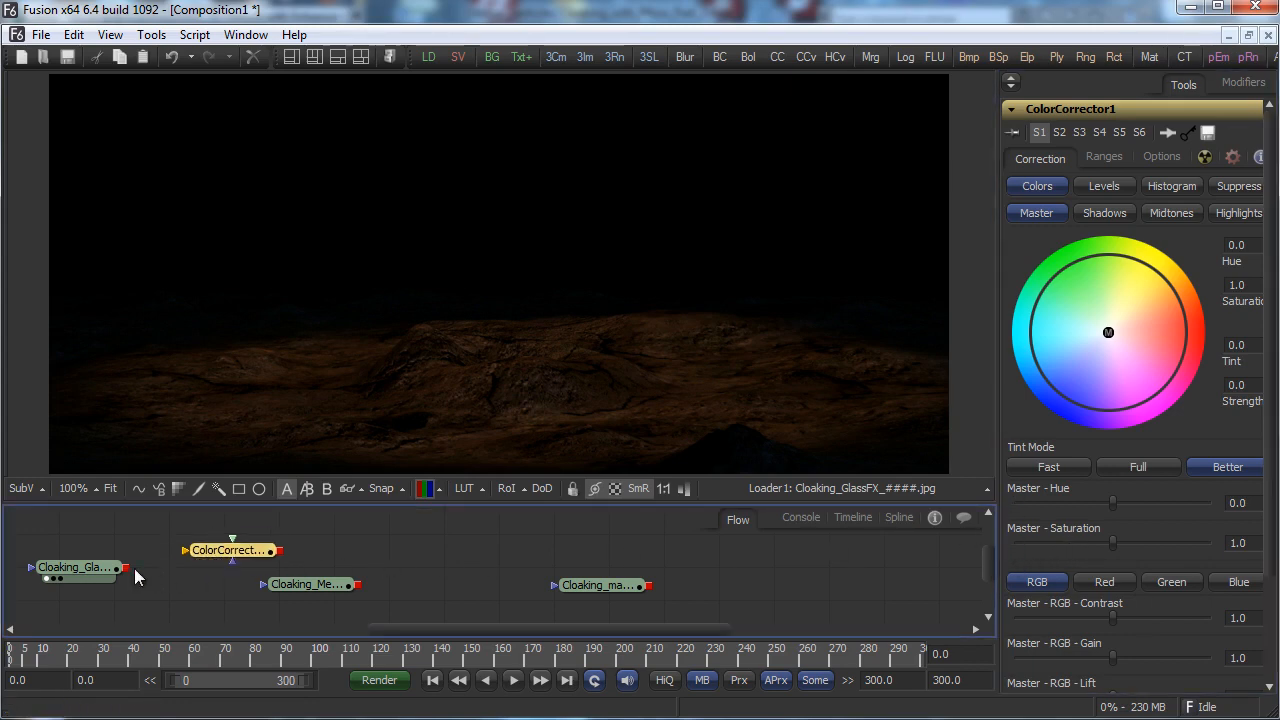
{"action": "left_click_drag", "start_coordinate": [126, 567], "coordinate": [363, 557]}
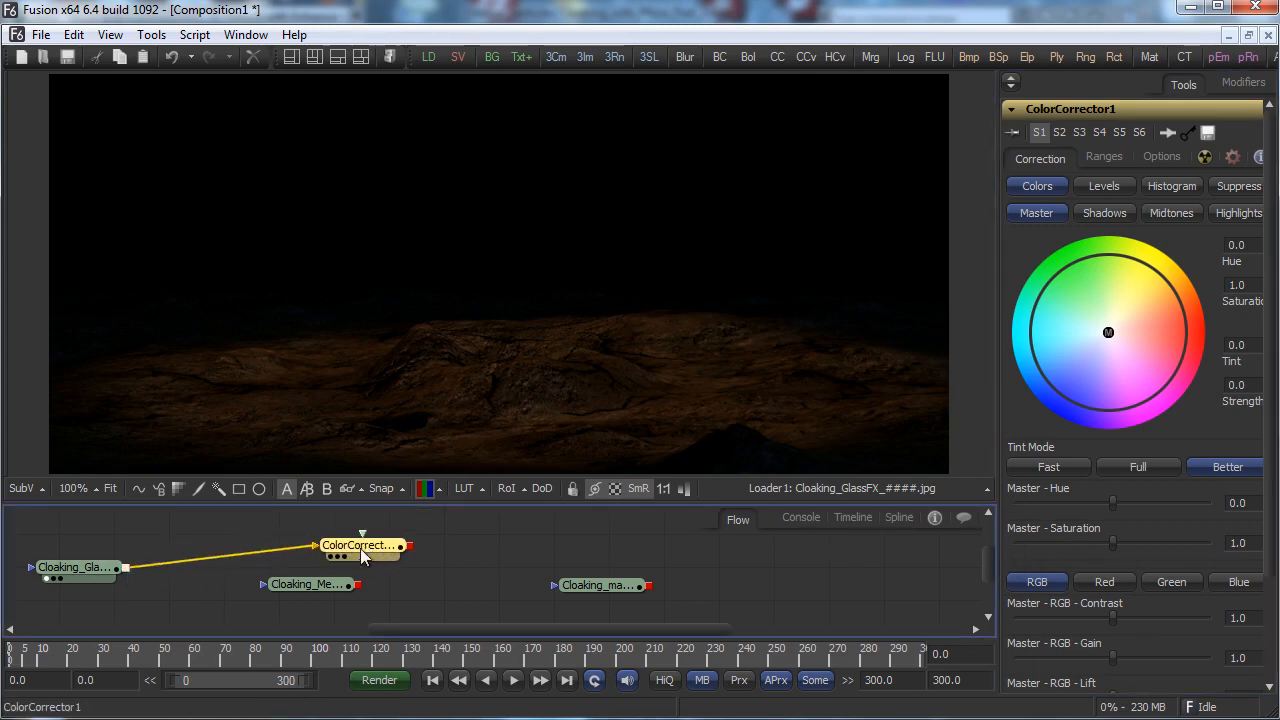
Set the Color Corrector's Master RGB Gamma to 2.2 and show the corrected image in the viewer.
{"action": "scroll", "coordinate": [1276, 652], "scroll_direction": "down", "scroll_amount": 3}
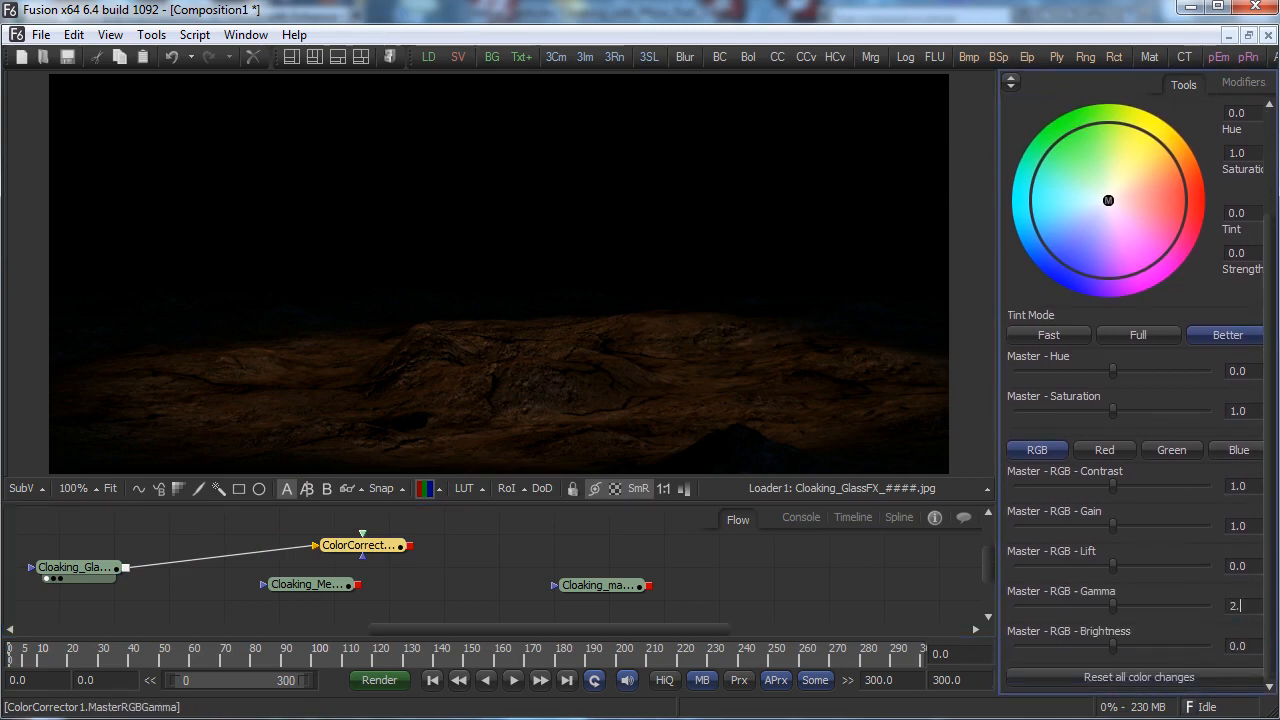
{"action": "left_click_drag", "start_coordinate": [368, 548], "coordinate": [574, 366]}
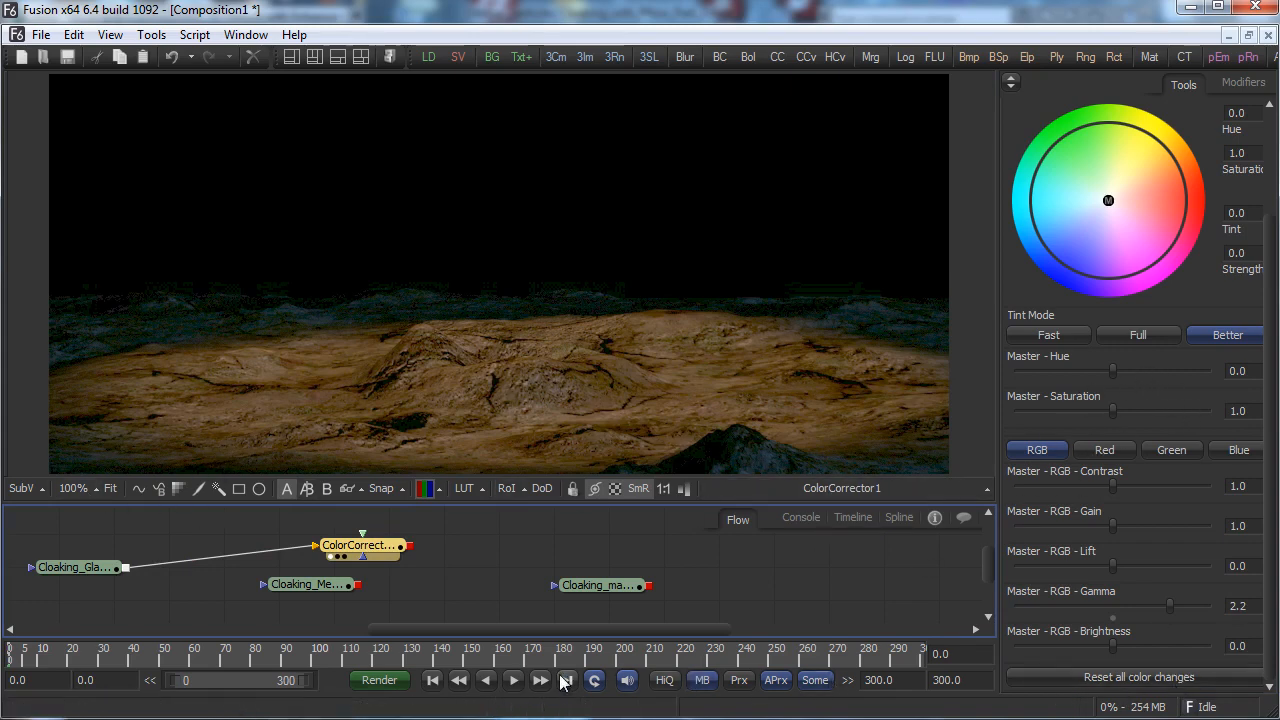
Play the gamma-corrected GlassFX sequence, stop it, and scrub the timeline back to the first frames.
{"action": "left_click", "coordinate": [513, 680]}
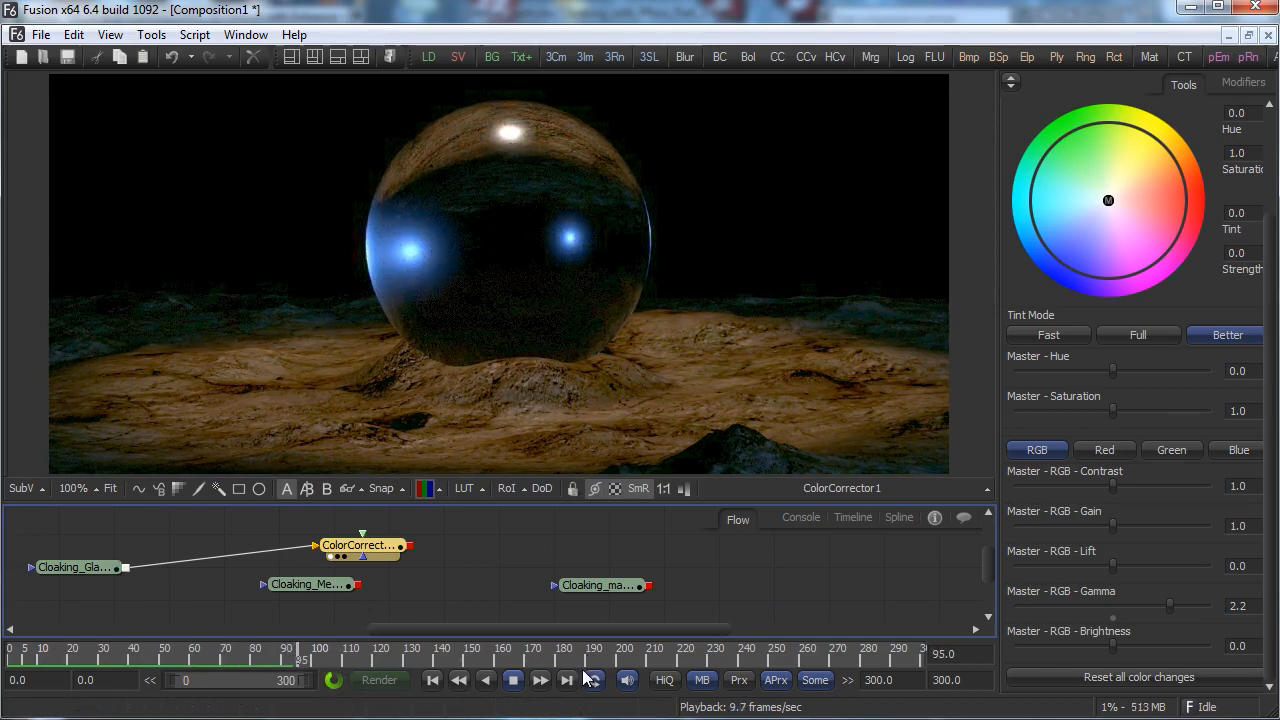
{"action": "left_click", "coordinate": [513, 683]}
{"action": "left_click", "coordinate": [42, 656]}
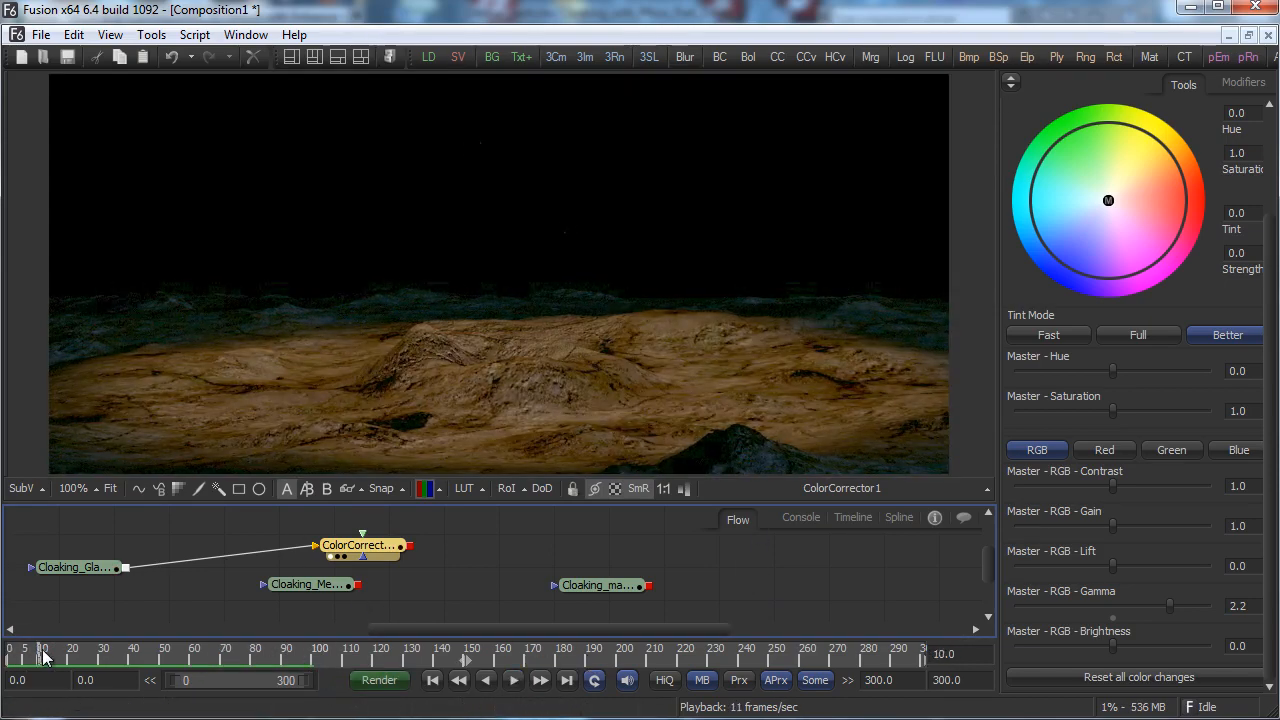
{"action": "left_click_drag", "start_coordinate": [7, 649], "coordinate": [14, 648]}
Set the composition's global start frame to 1.
{"action": "left_click", "coordinate": [40, 681]}
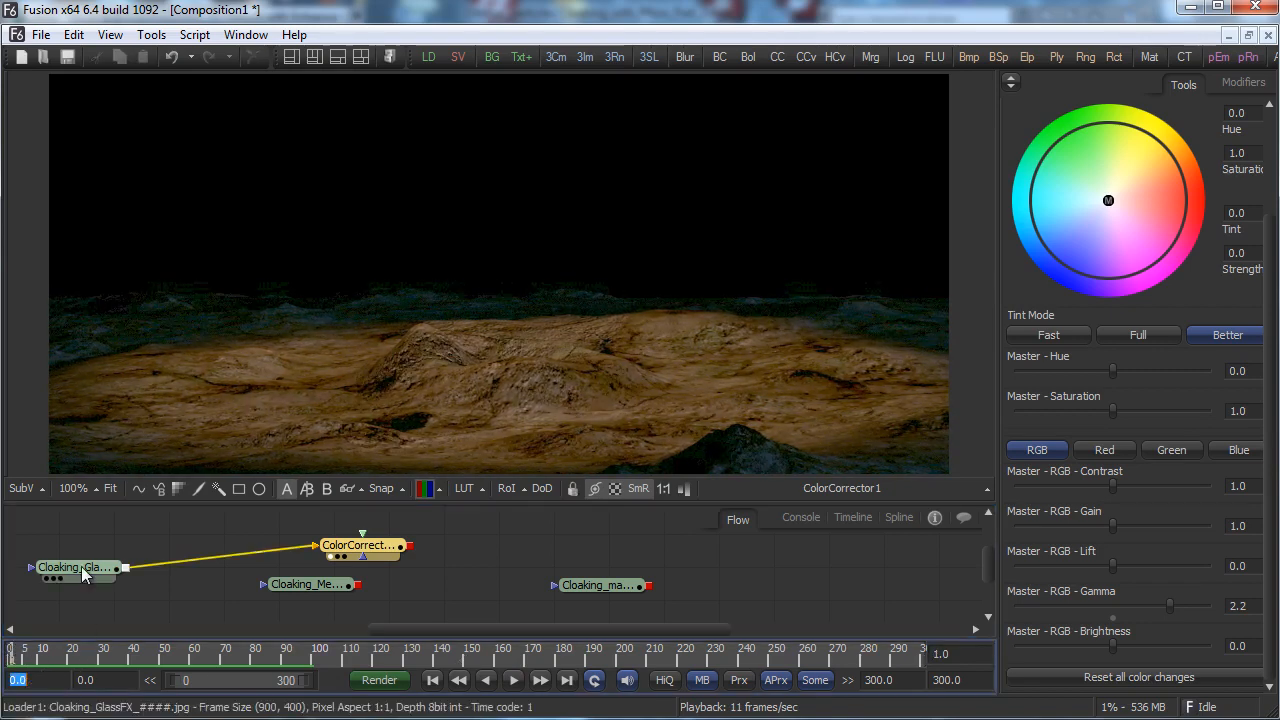
{"action": "type", "text": "1"}
{"action": "key", "text": "Return"}
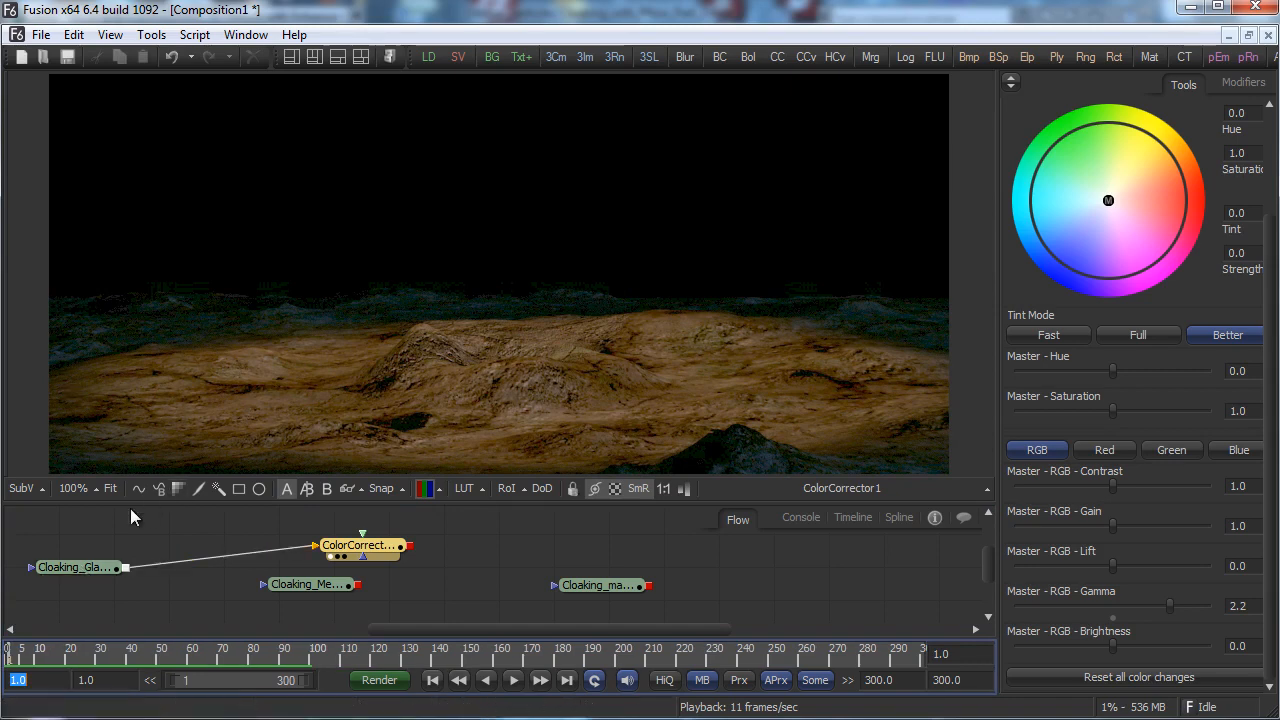
Show the GlassFX loader in the viewer and set the composition's global start frame to 0.
{"action": "left_click", "coordinate": [88, 567]}
{"action": "key", "text": "1"}
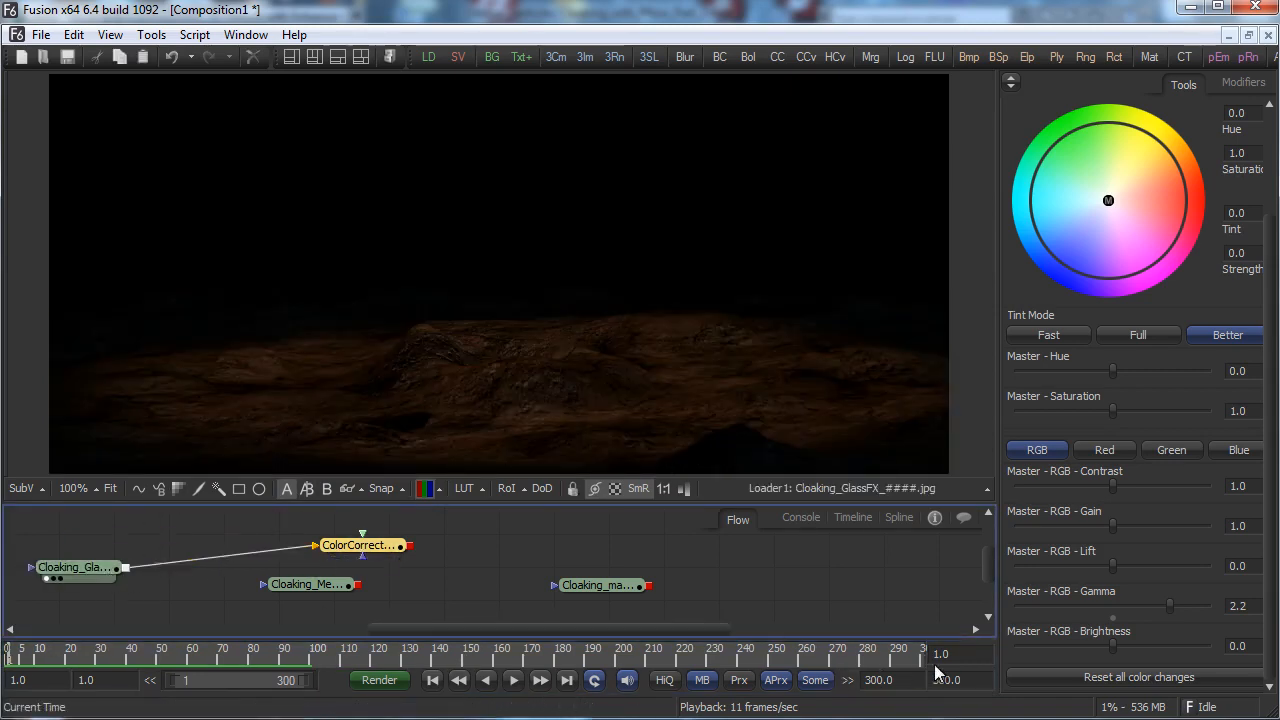
{"action": "left_click", "coordinate": [46, 680]}
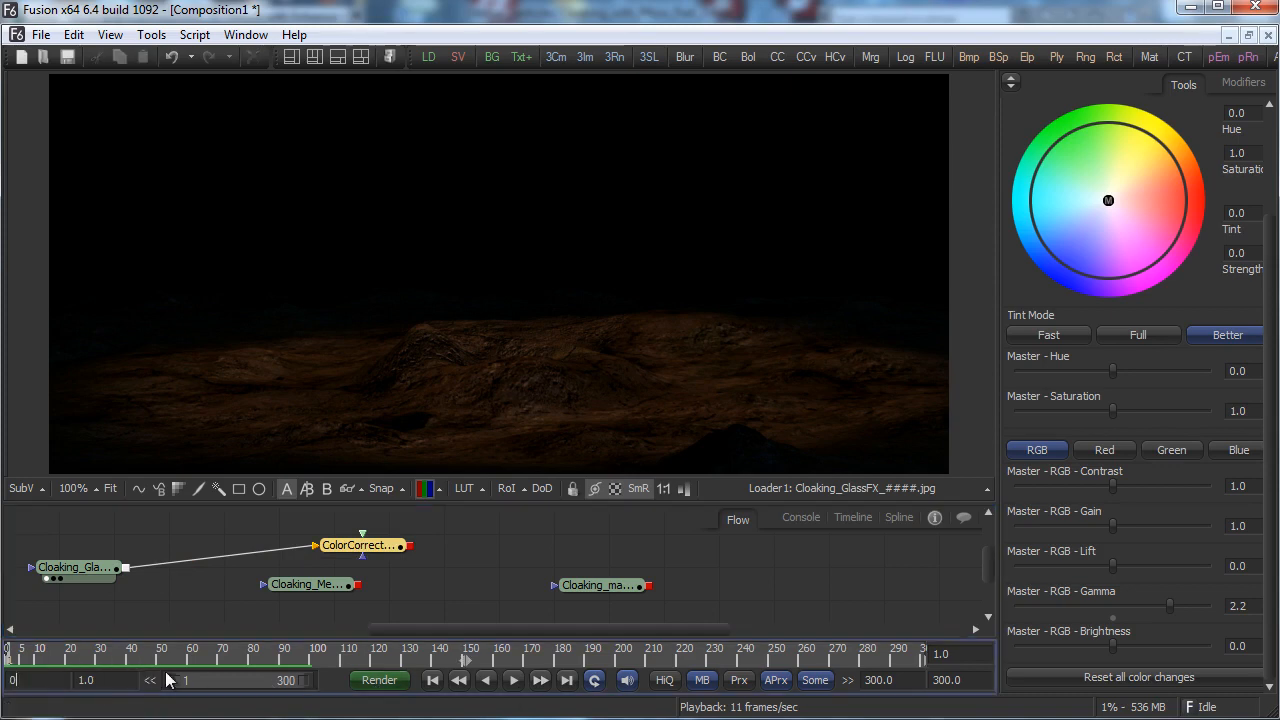
{"action": "key", "text": "Return"}
Set the GlassFX loader's Trim In to 1.
{"action": "left_click", "coordinate": [78, 567]}
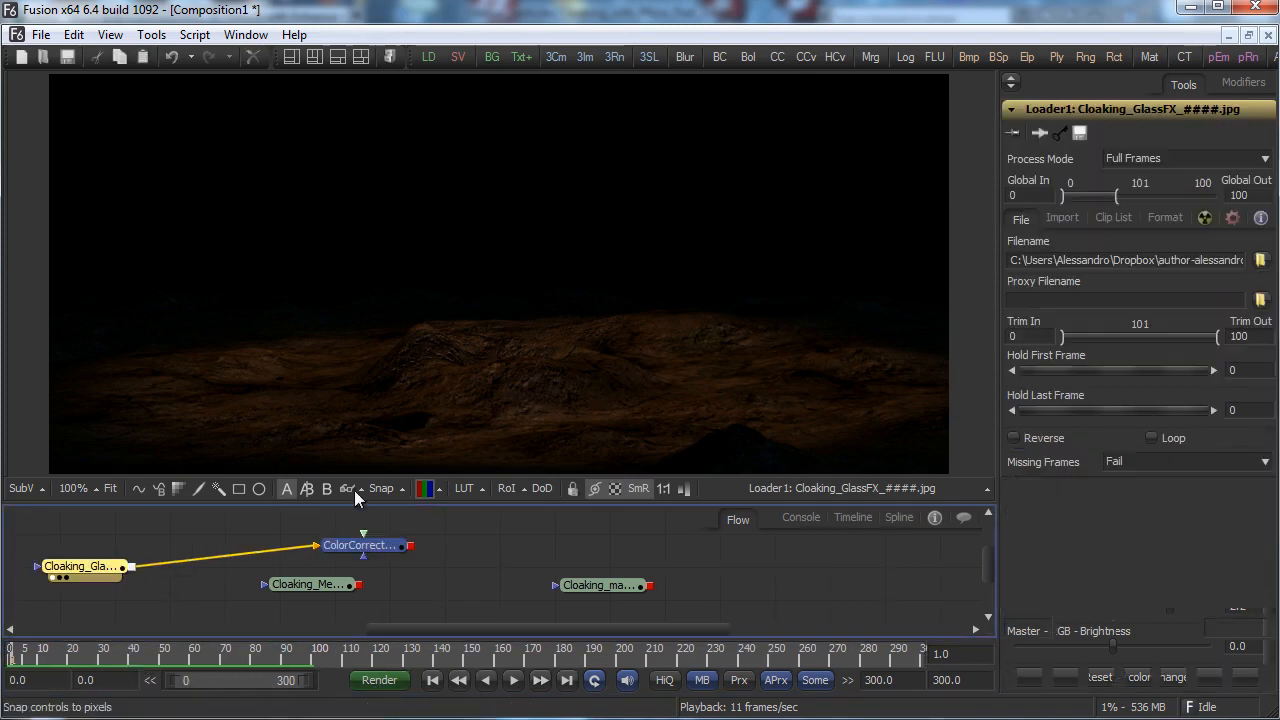
{"action": "double_click", "coordinate": [1038, 335]}
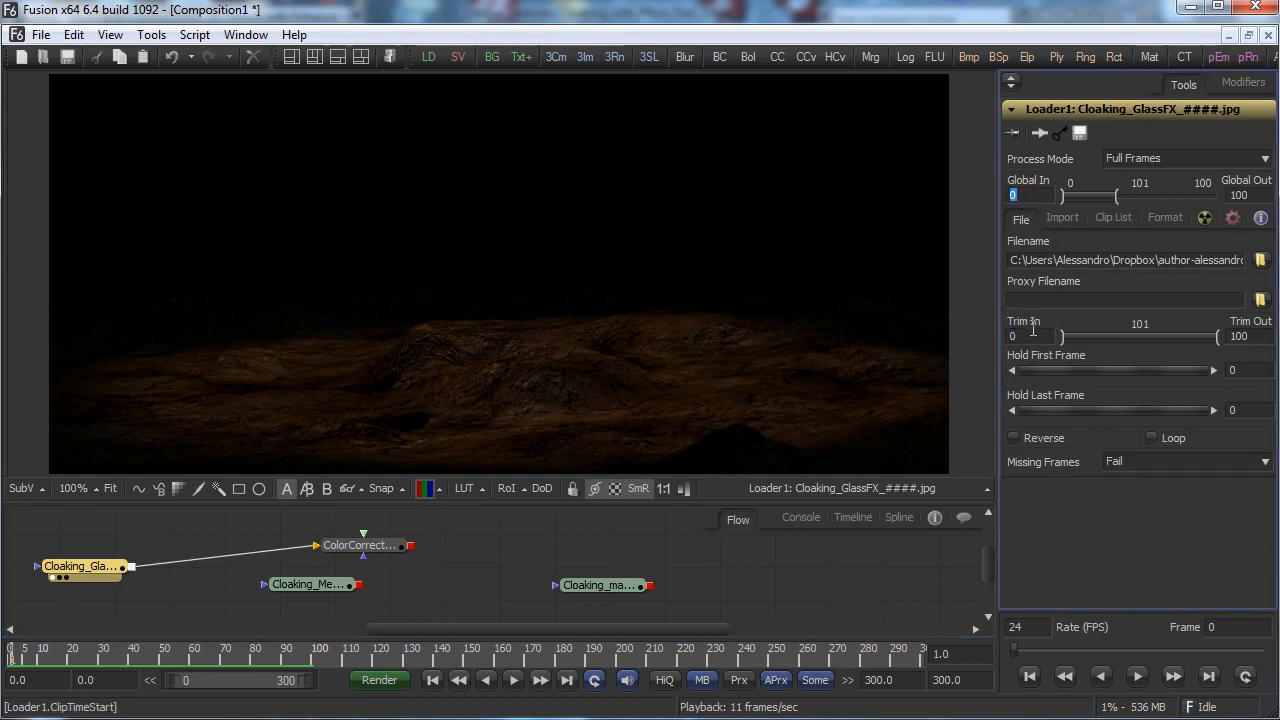
{"action": "type", "text": "1"}
{"action": "key", "text": "Tab"}
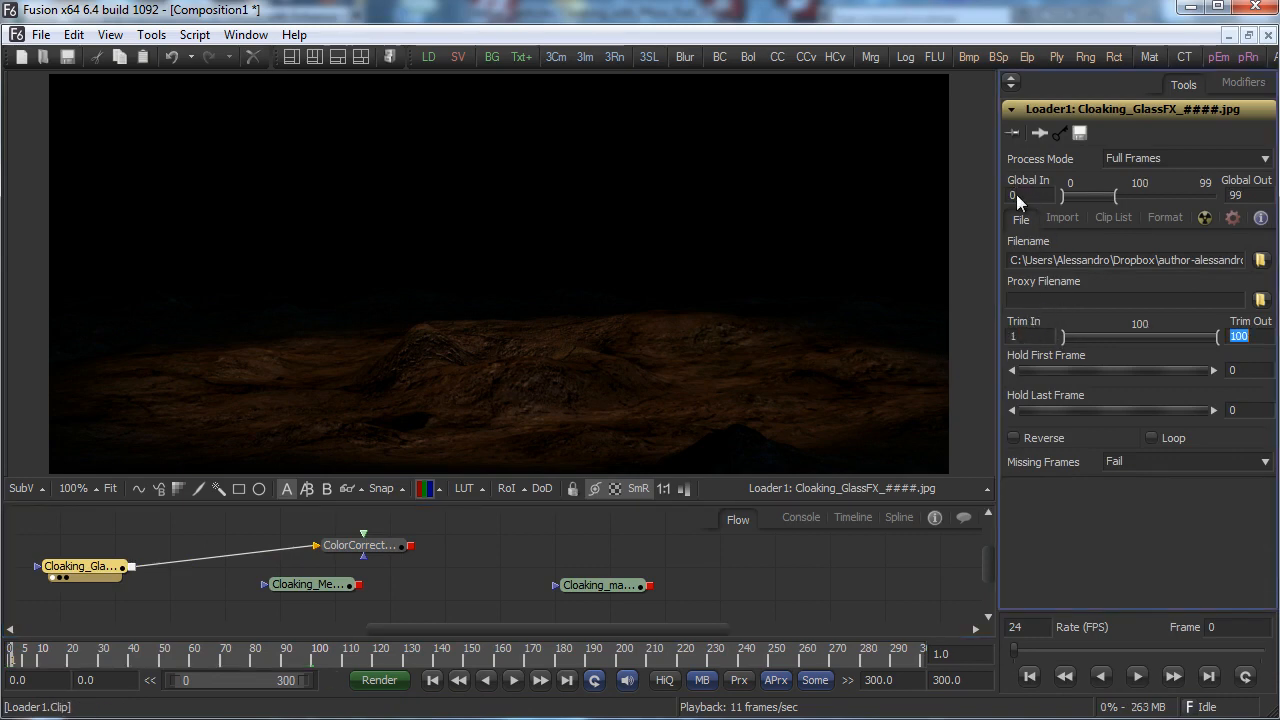
Show the Color Corrector's result in the viewer, play the sequence from frame 0, and stop it.
{"action": "left_click", "coordinate": [333, 556]}
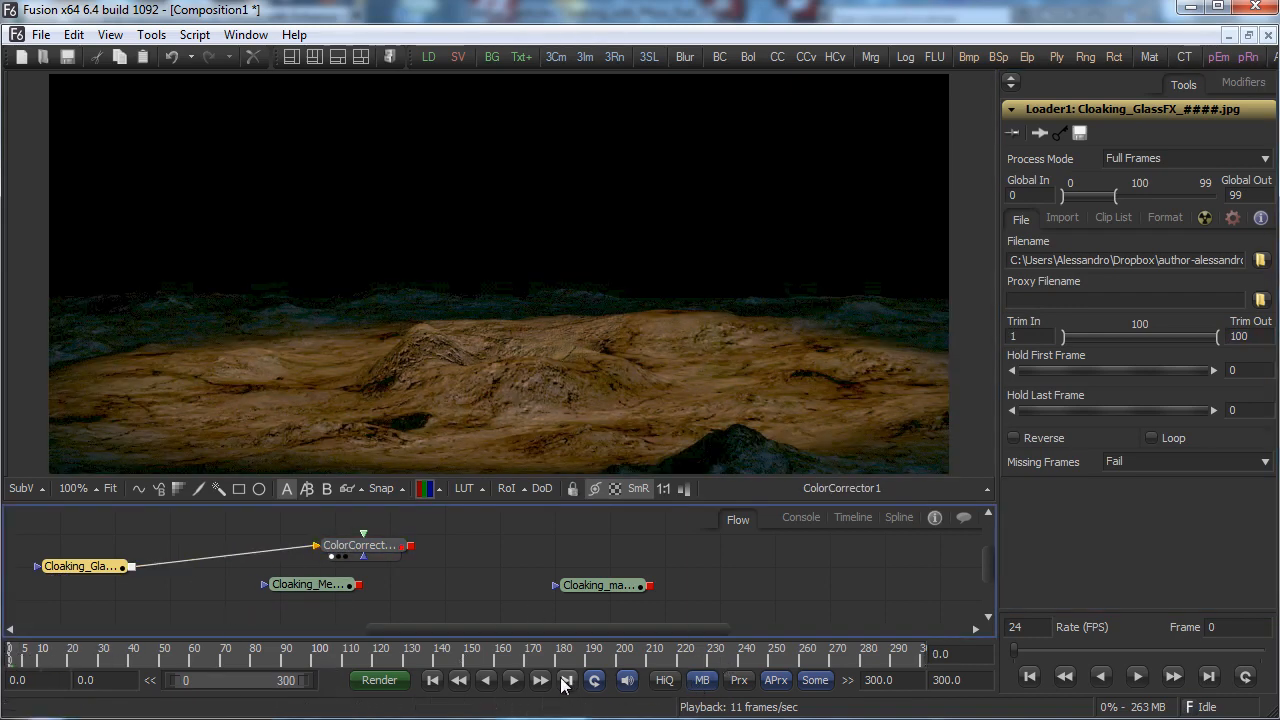
{"action": "left_click", "coordinate": [514, 681]}
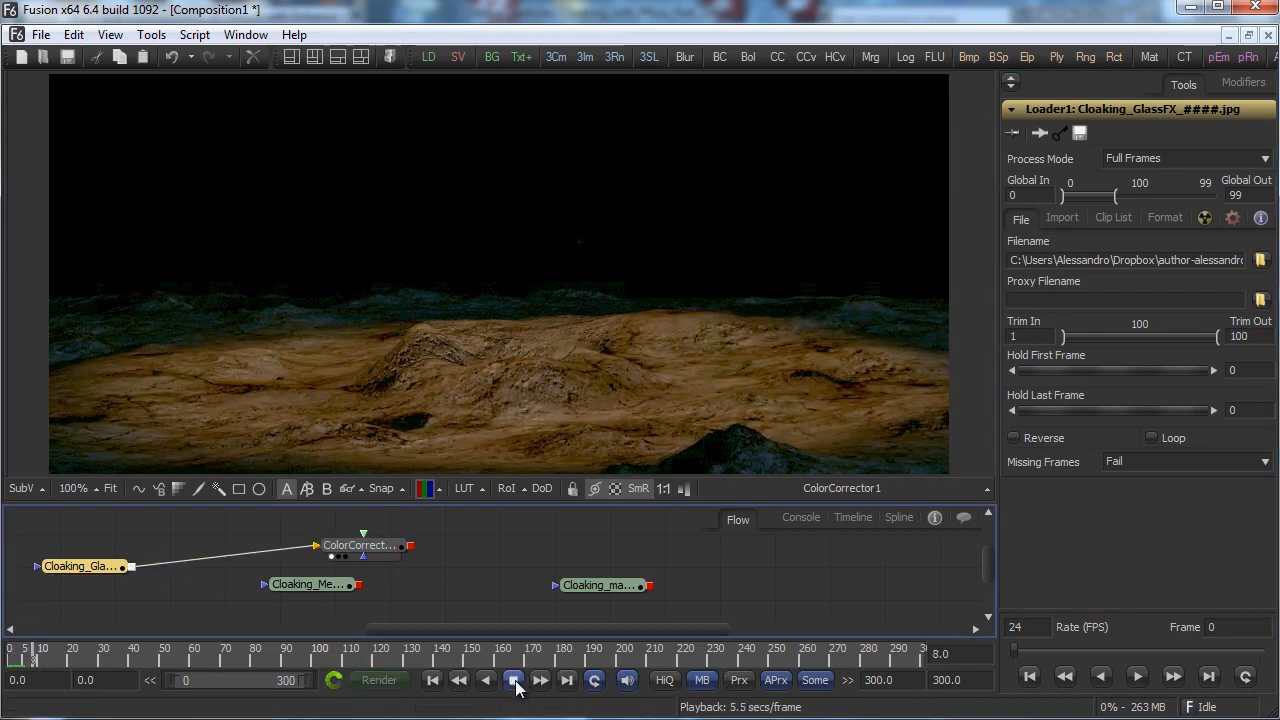
{"action": "left_click", "coordinate": [514, 681]}
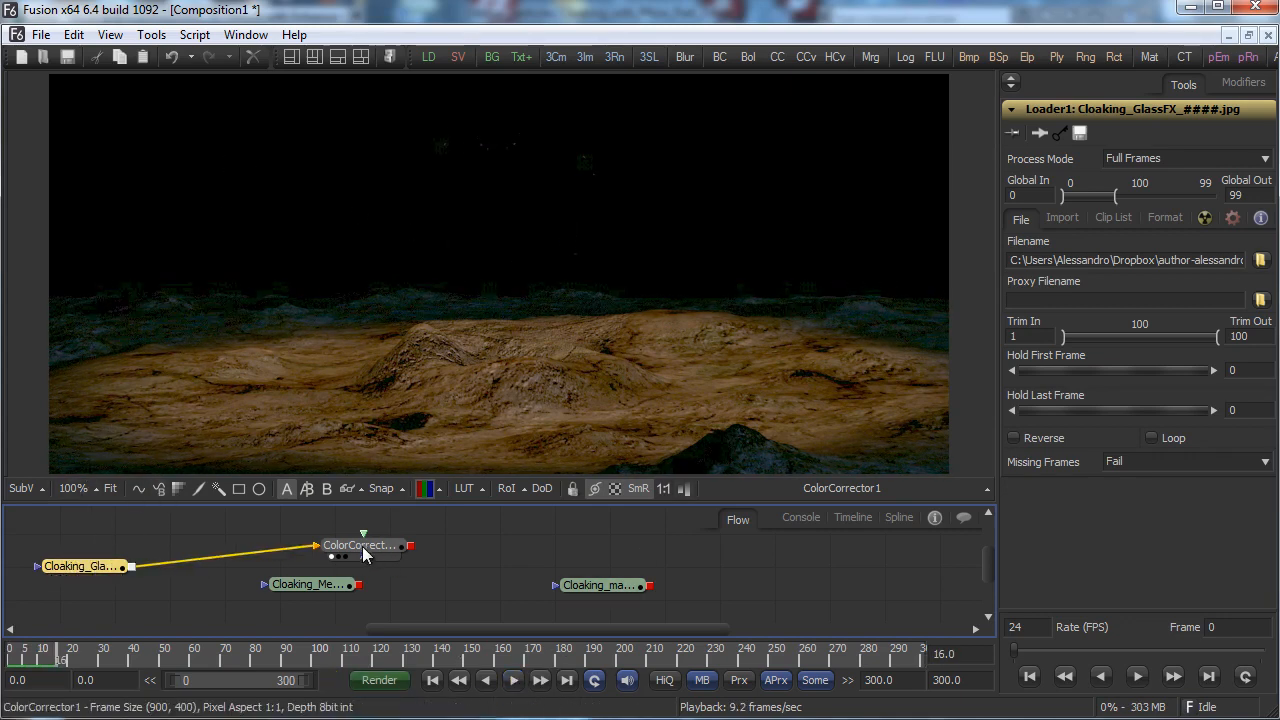
Spread the Color Corrector and GlassFX loader nodes further apart in the flow.
{"action": "left_click_drag", "start_coordinate": [363, 549], "coordinate": [389, 550]}
{"action": "left_click_drag", "start_coordinate": [81, 567], "coordinate": [68, 555]}
{"action": "right_click", "coordinate": [86, 587]}
{"action": "mouse_move", "coordinate": [170, 595]}
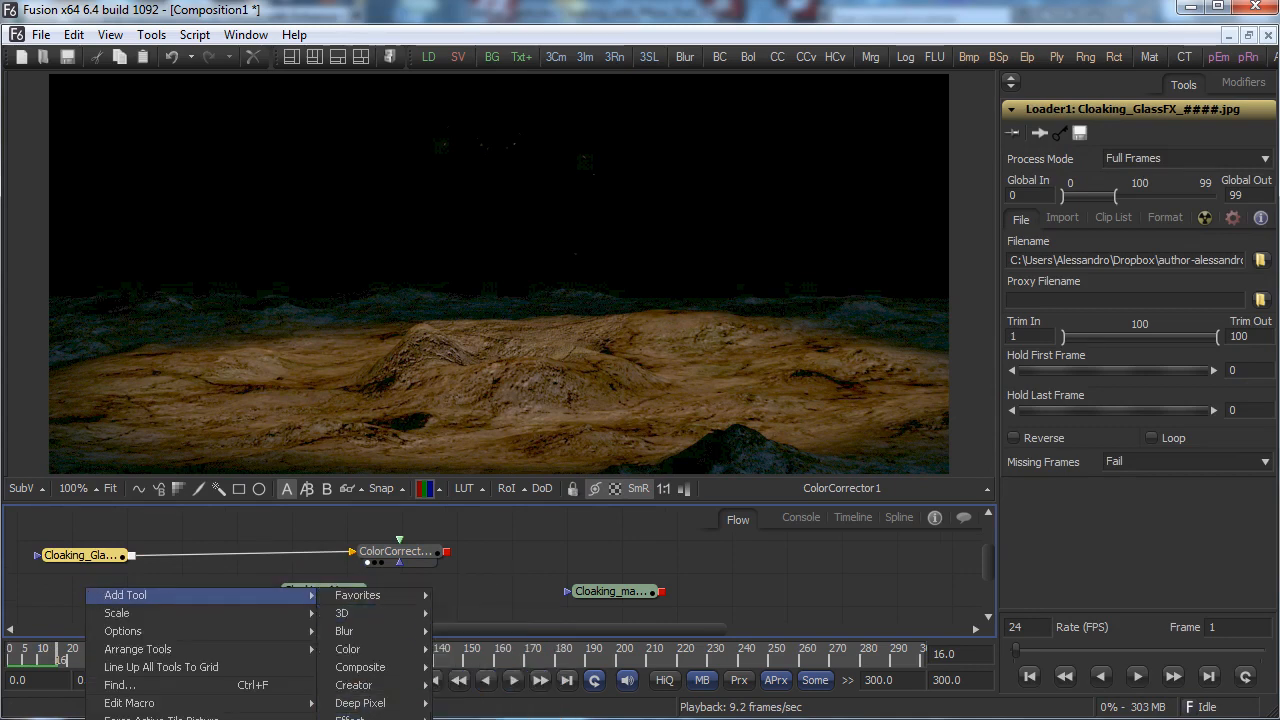
{"action": "left_click", "coordinate": [58, 564]}
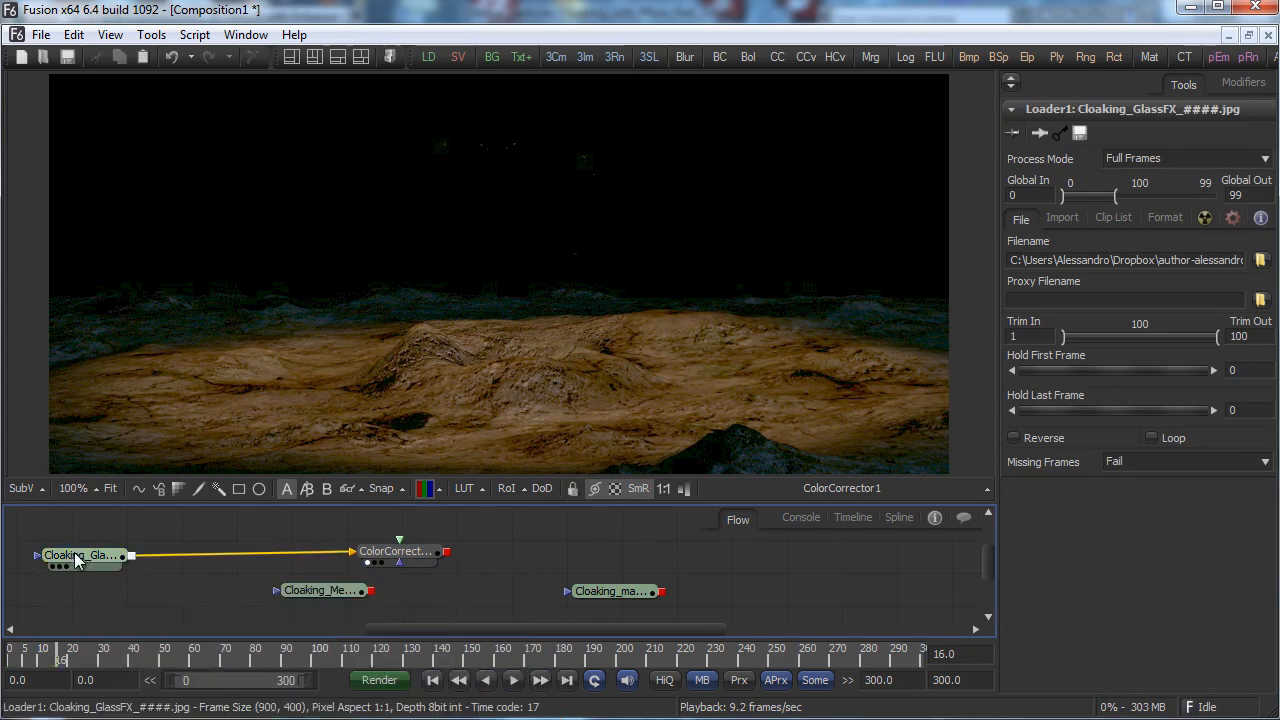
Duplicate the GlassFX loader as a separate, unconnected node below the original.
{"action": "left_click", "coordinate": [87, 556]}
{"action": "left_click", "coordinate": [42, 611]}
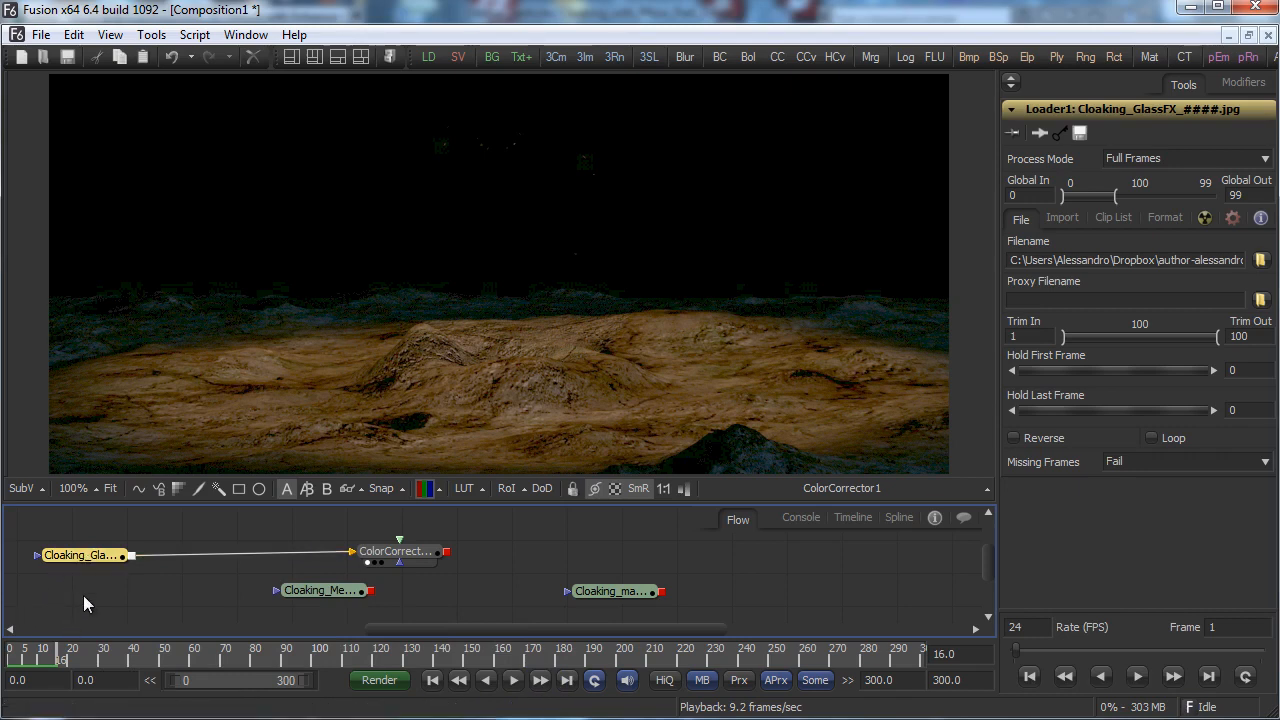
{"action": "key", "text": "ctrl+v"}
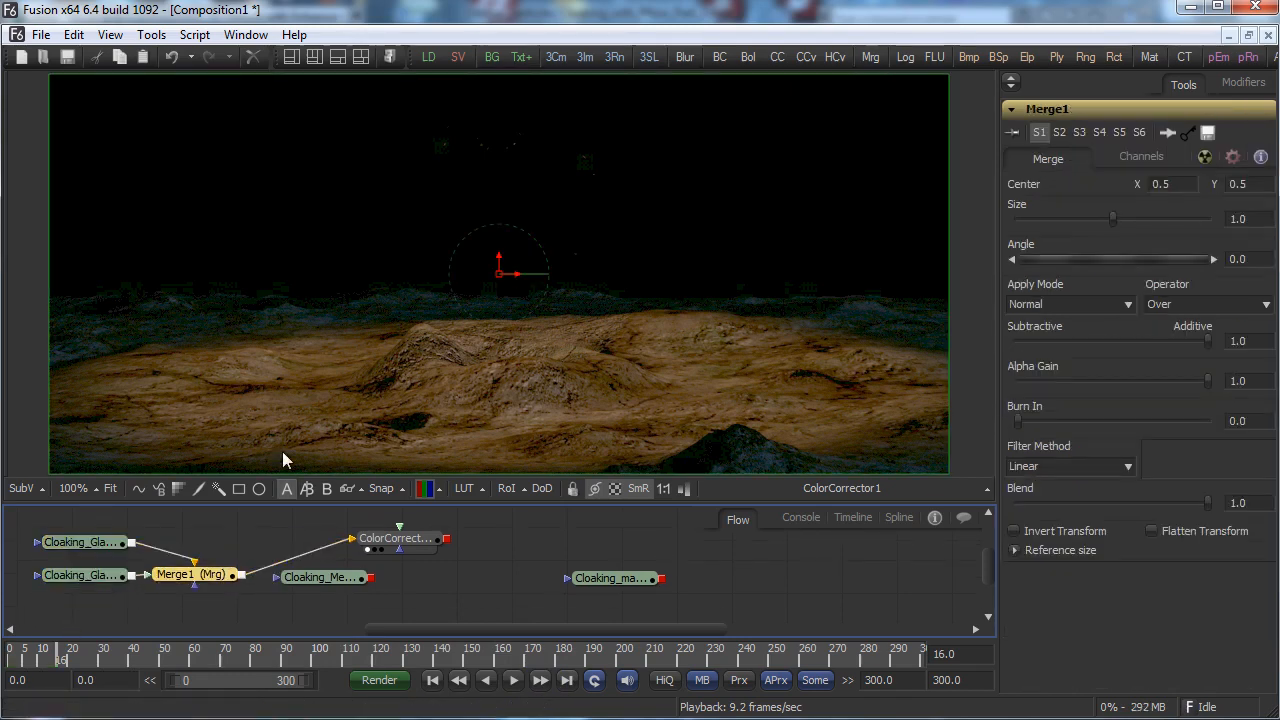
{"action": "key", "text": "ctrl+z"}
{"action": "left_click", "coordinate": [84, 584]}
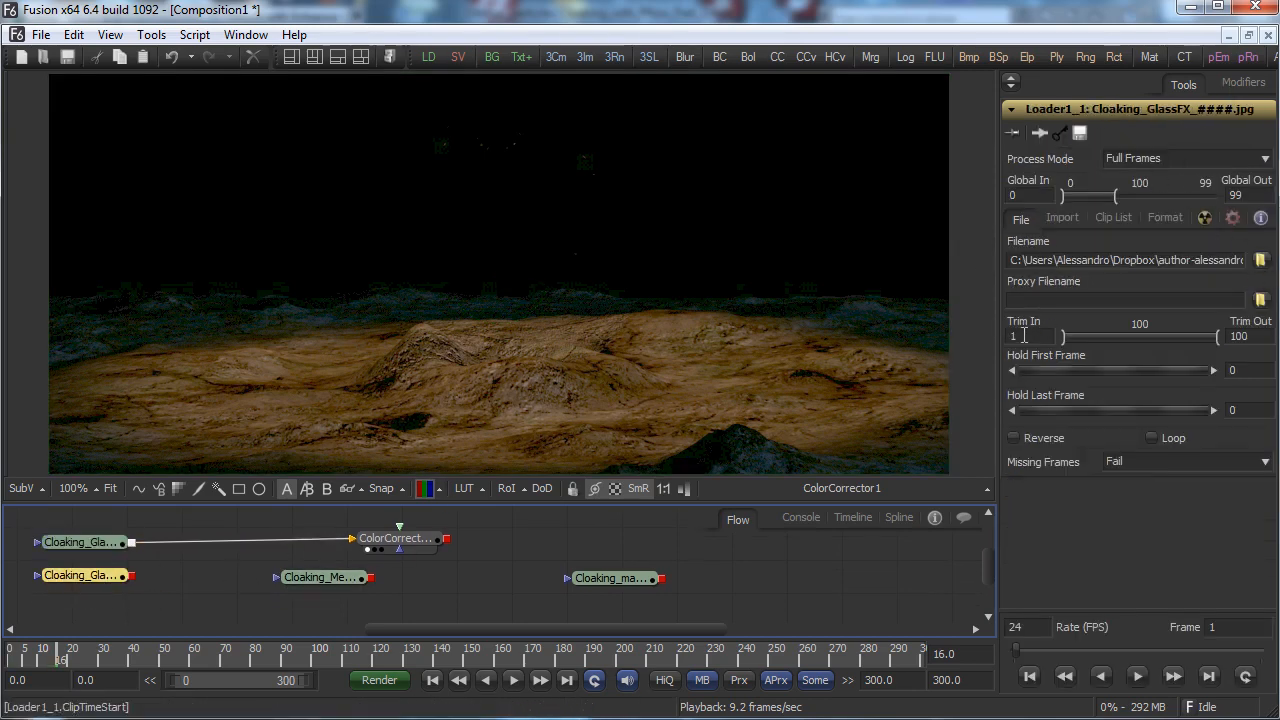
Set the duplicated GlassFX loader's Trim Out to 1 and its Hold First Frame to 300.
{"action": "left_click_drag", "start_coordinate": [1264, 337], "coordinate": [1148, 311]}
{"action": "type", "text": "1"}
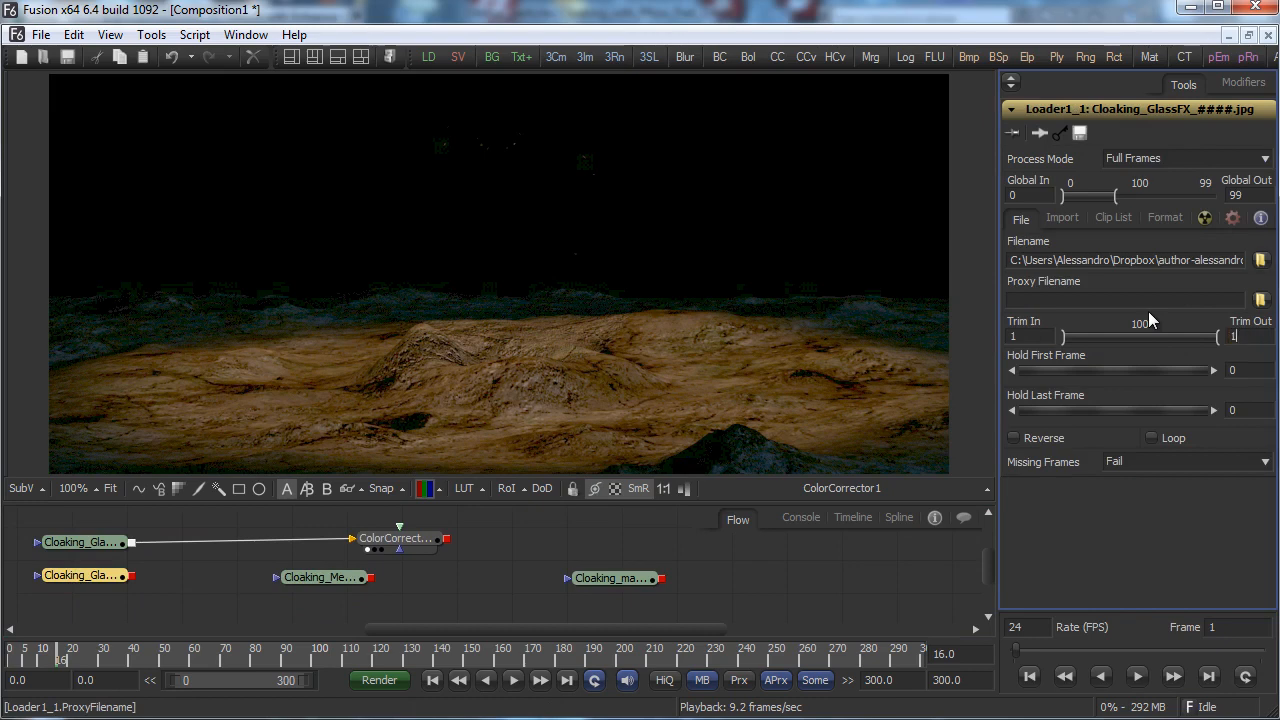
{"action": "key", "text": "Tab"}
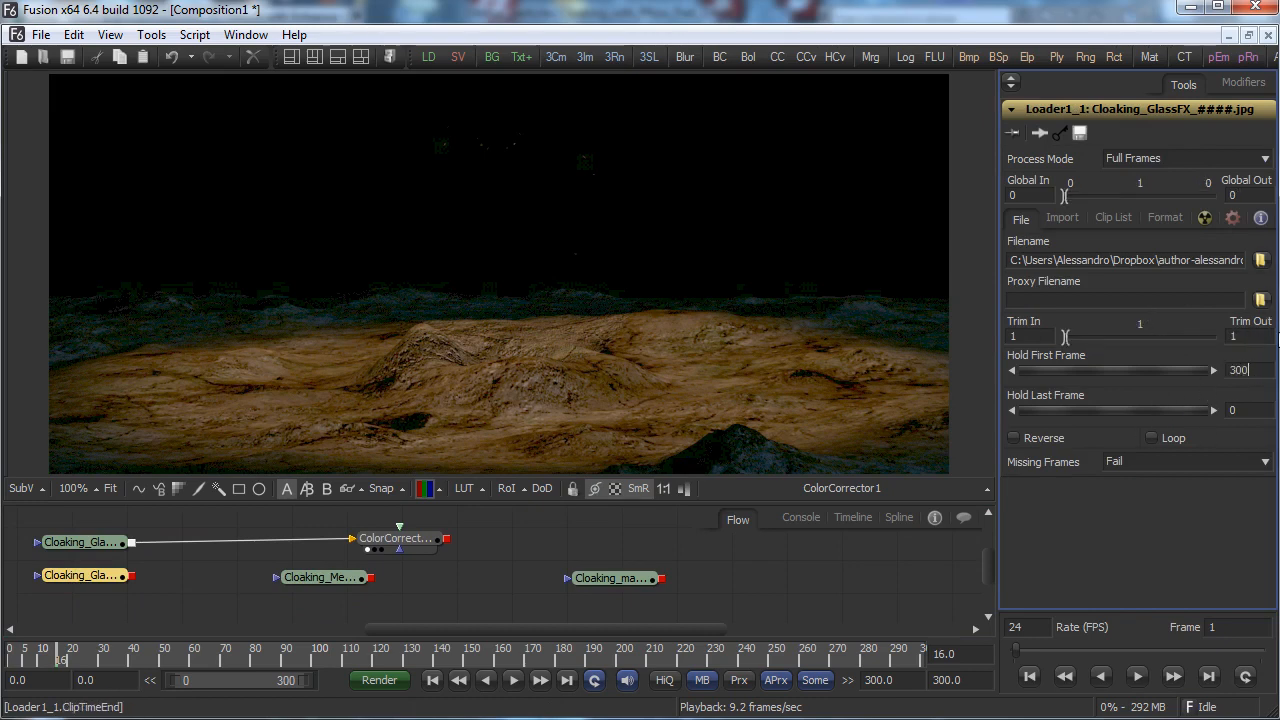
{"action": "type", "text": "300"}
{"action": "key", "text": "Tab"}
Move the MetalFX loader next to the mask loader and connect the held-frame GlassFX loader to the Color Corrector instead of the sequence loader.
{"action": "left_click_drag", "start_coordinate": [116, 575], "coordinate": [420, 400]}
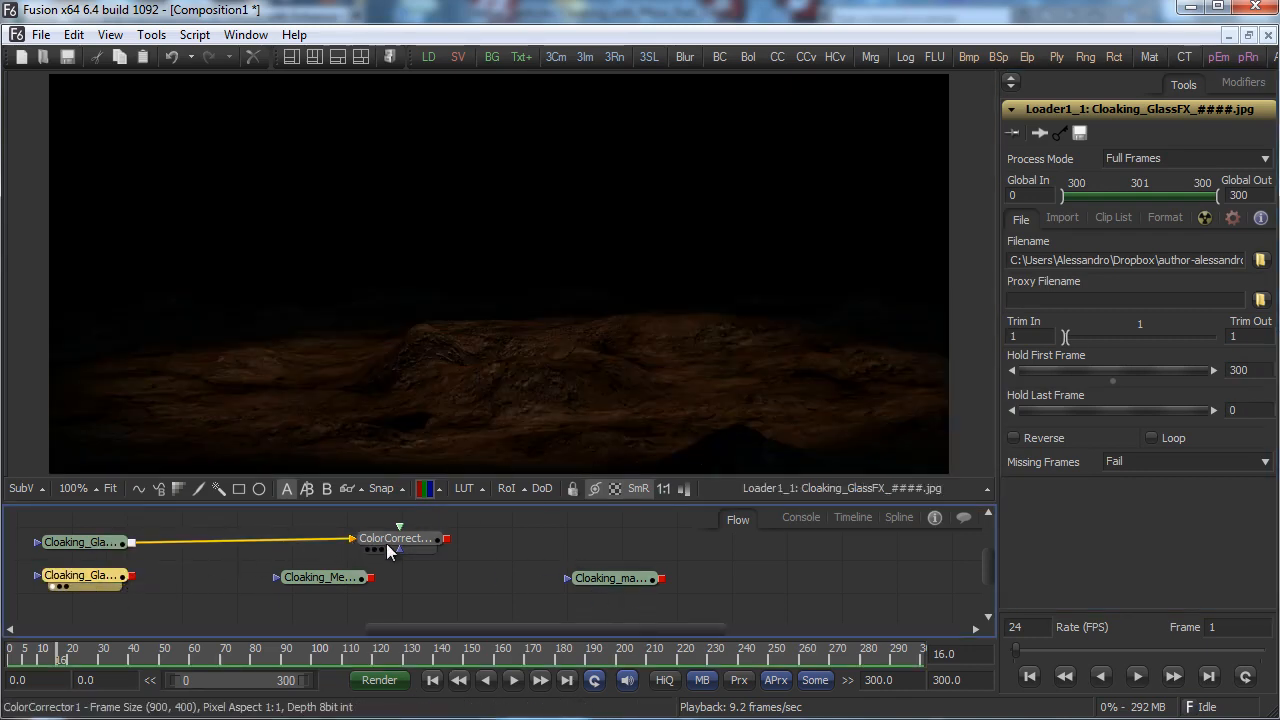
{"action": "left_click_drag", "start_coordinate": [324, 584], "coordinate": [604, 547]}
{"action": "scroll", "coordinate": [215, 578], "scroll_direction": "up", "scroll_amount": 1}
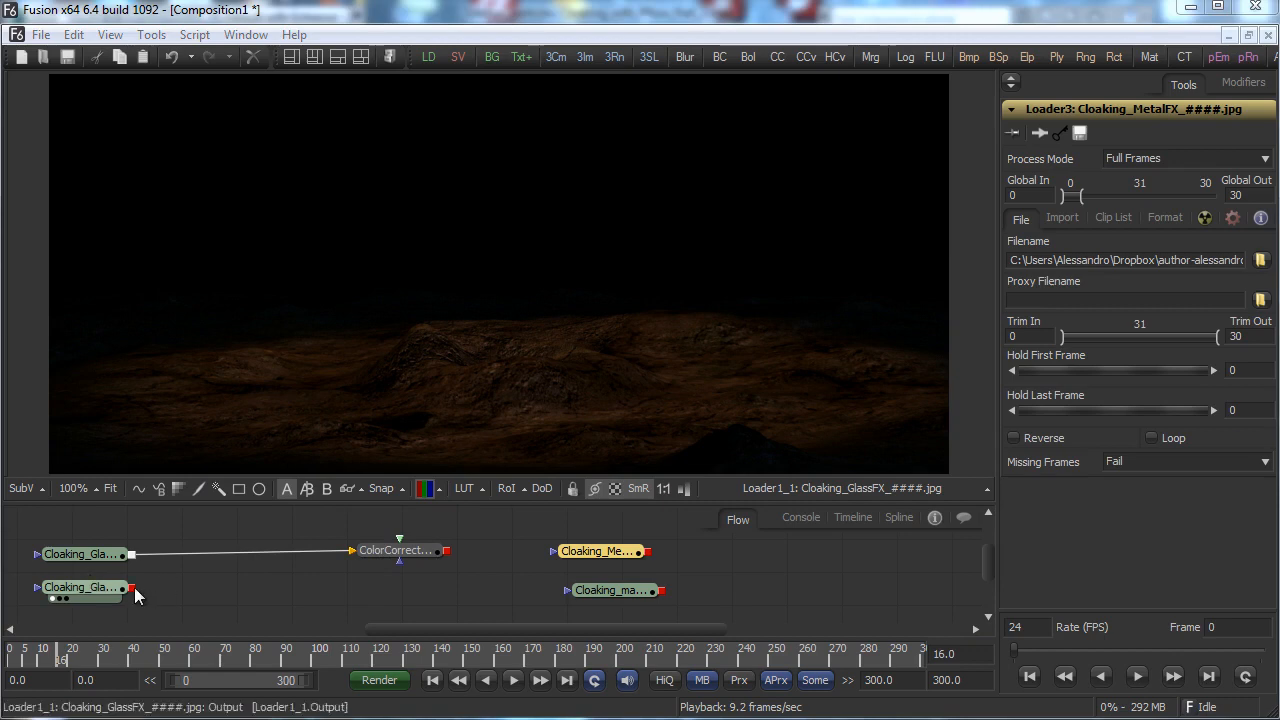
{"action": "left_click_drag", "start_coordinate": [131, 588], "coordinate": [606, 420]}
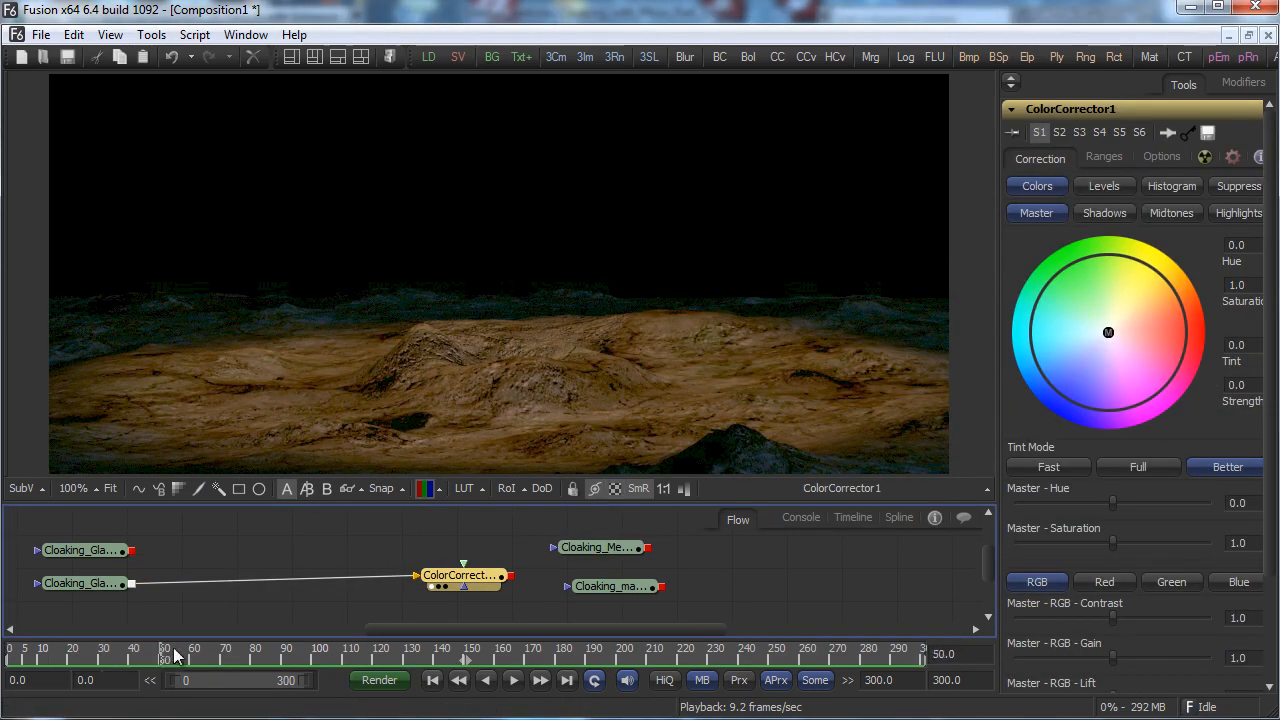
{"action": "left_click_drag", "start_coordinate": [63, 652], "coordinate": [150, 655]}
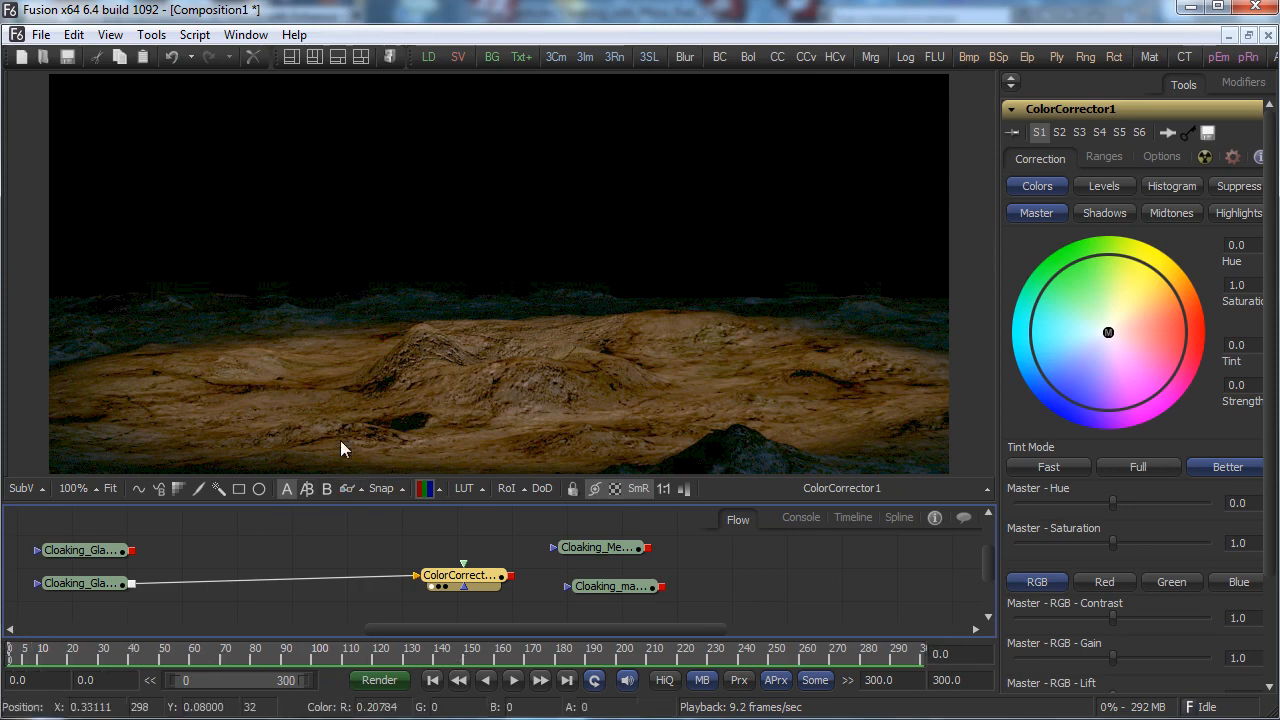
Move the original GlassFX sequence loader above the connection and add a Merge node to the flow.
{"action": "left_click_drag", "start_coordinate": [89, 555], "coordinate": [183, 538]}
{"action": "left_click", "coordinate": [183, 538]}
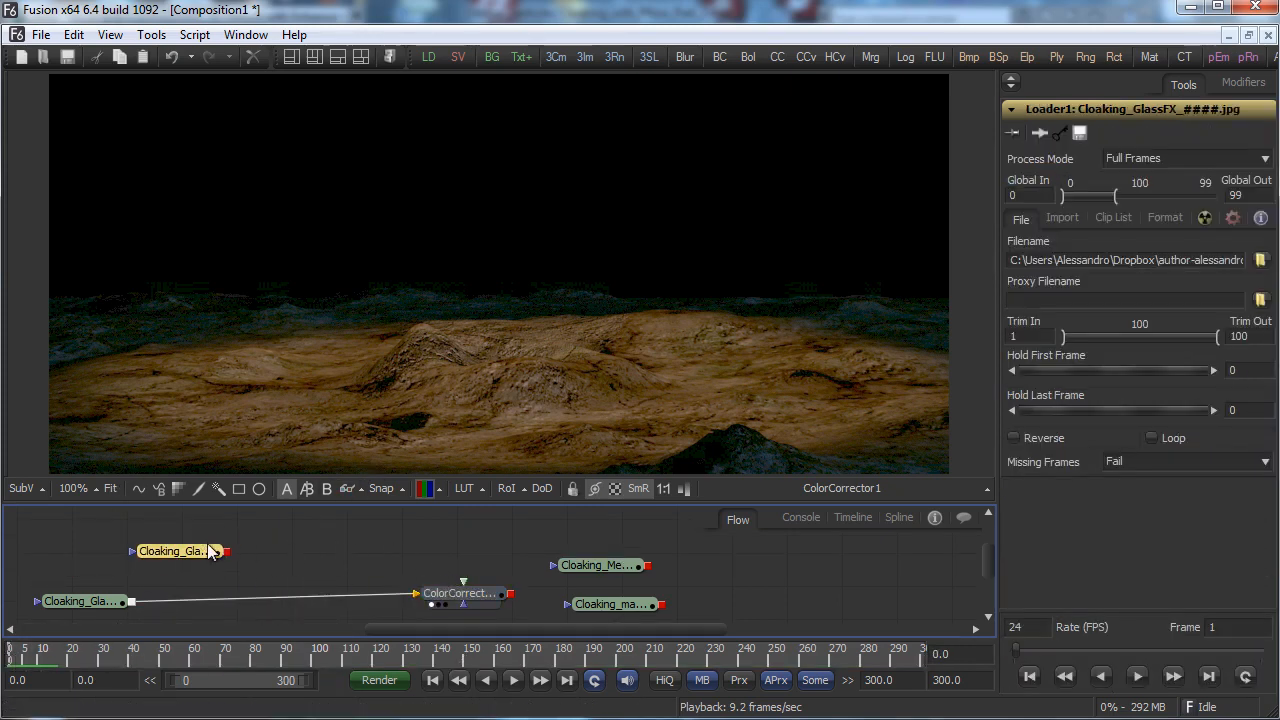
{"action": "left_click_drag", "start_coordinate": [210, 551], "coordinate": [252, 535]}
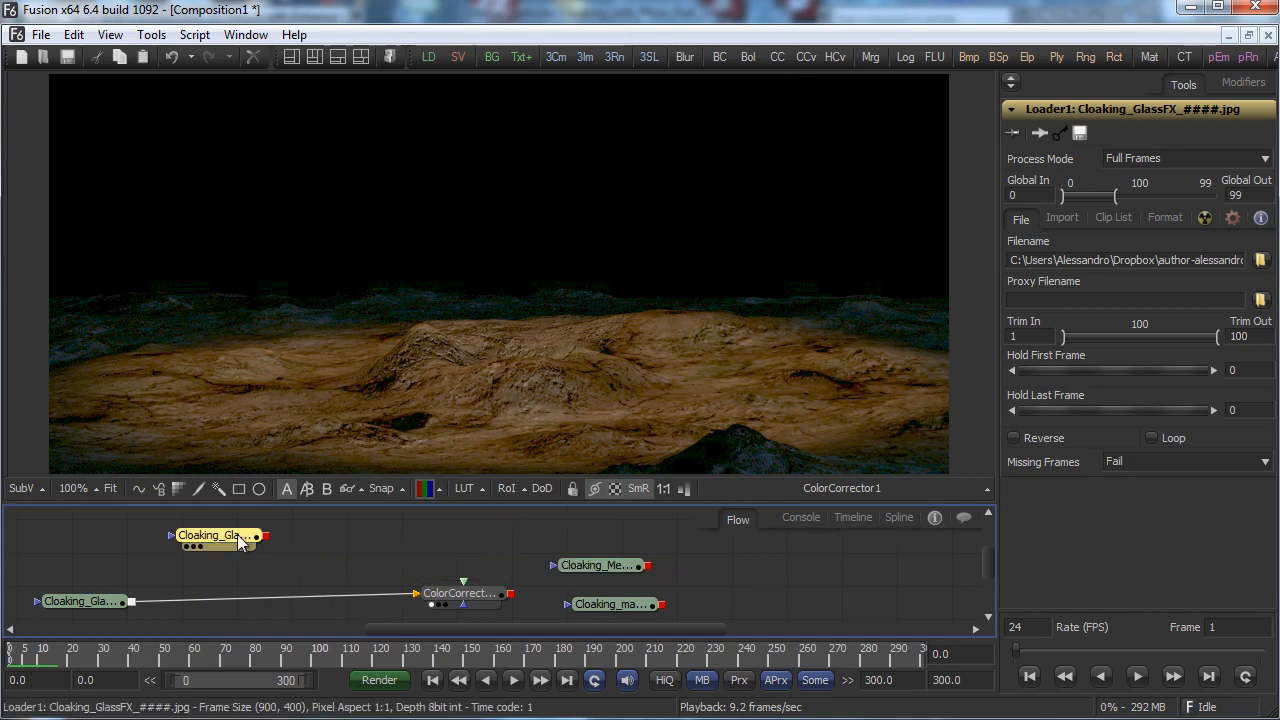
{"action": "right_click", "coordinate": [346, 548]}
{"action": "mouse_move", "coordinate": [400, 554]}
{"action": "mouse_move", "coordinate": [634, 625]}
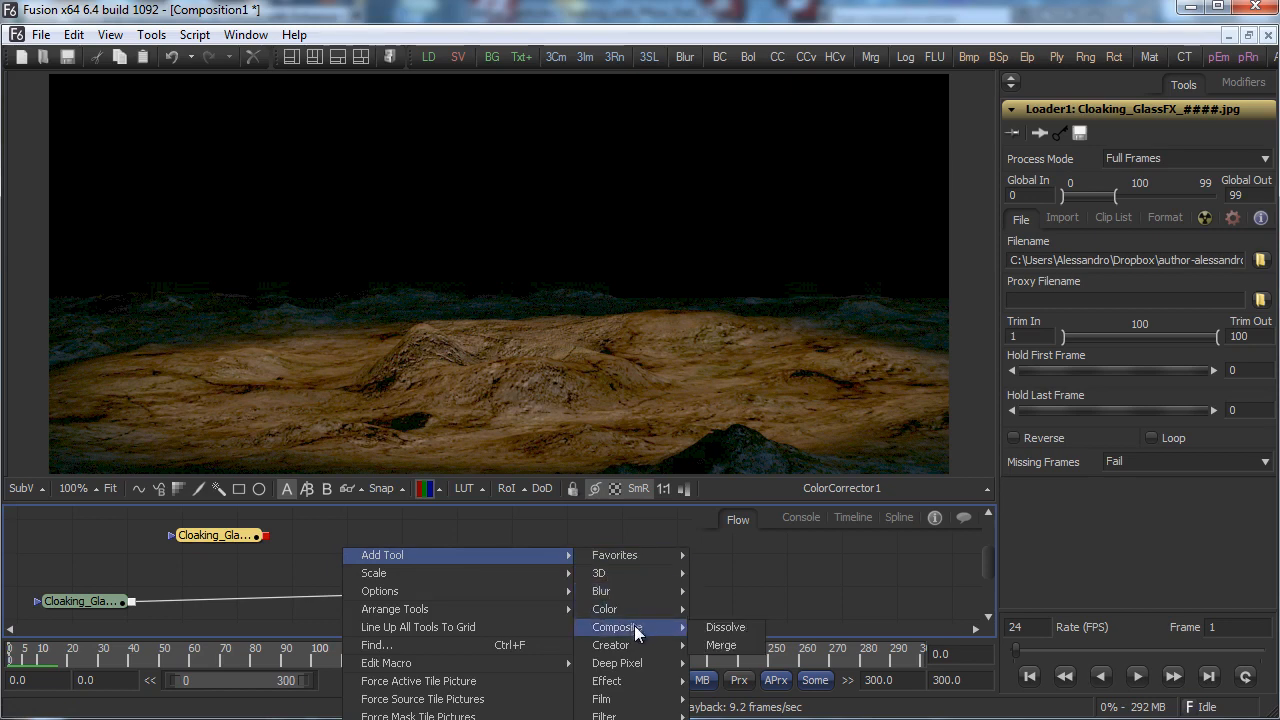
{"action": "left_click", "coordinate": [719, 645]}
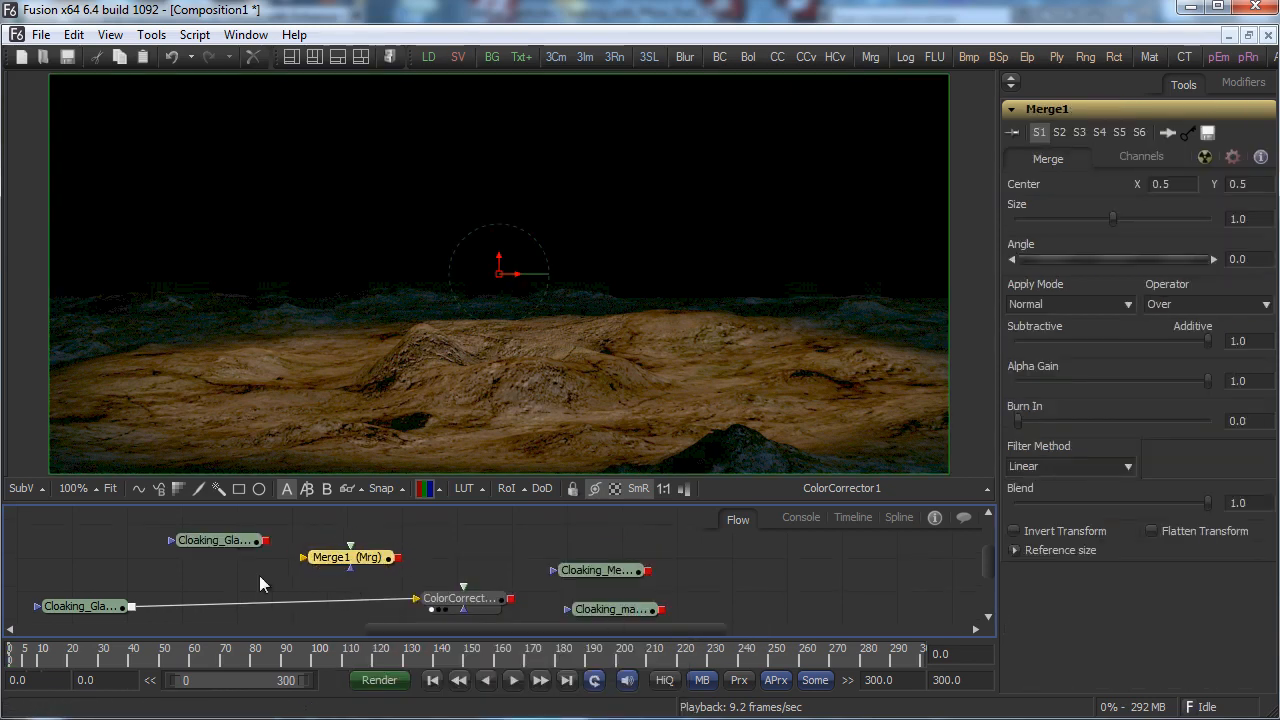
Wire the held-frame loader as the Merge background, the sequence loader as its foreground, and the Merge output into the Color Corrector.
{"action": "left_click_drag", "start_coordinate": [352, 559], "coordinate": [285, 578]}
{"action": "left_click_drag", "start_coordinate": [131, 606], "coordinate": [240, 580]}
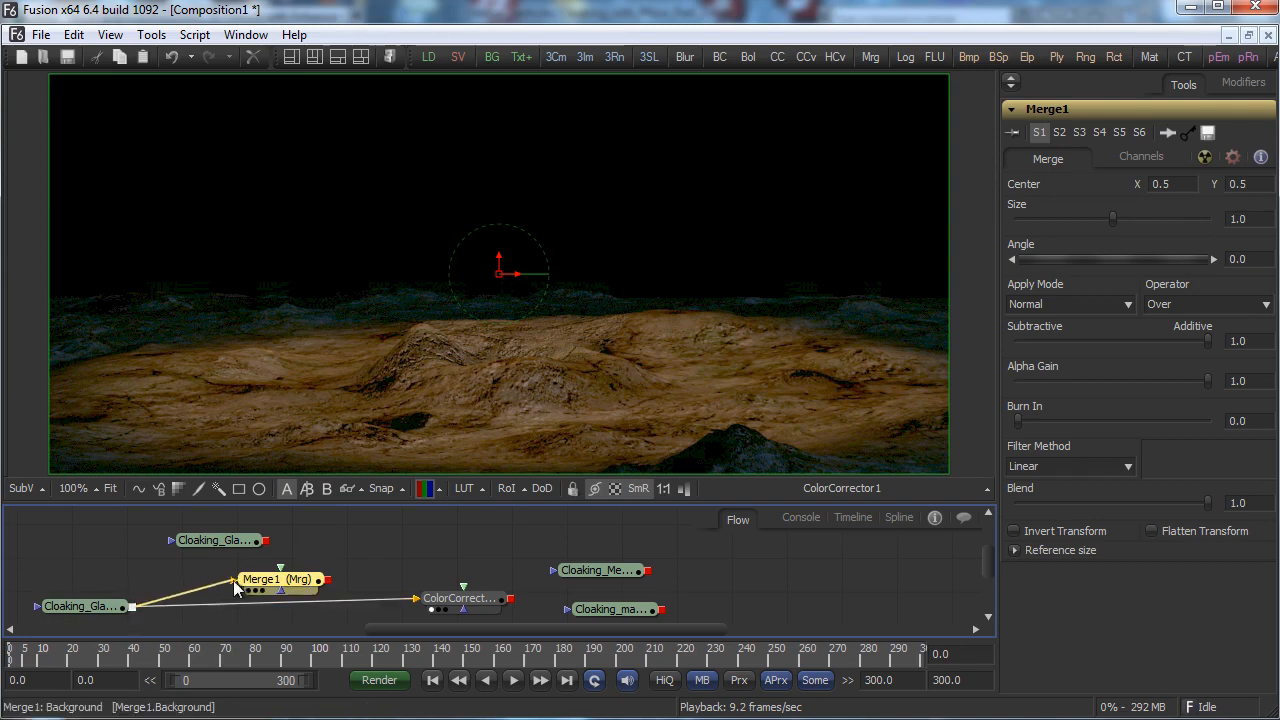
{"action": "left_click_drag", "start_coordinate": [329, 580], "coordinate": [447, 550]}
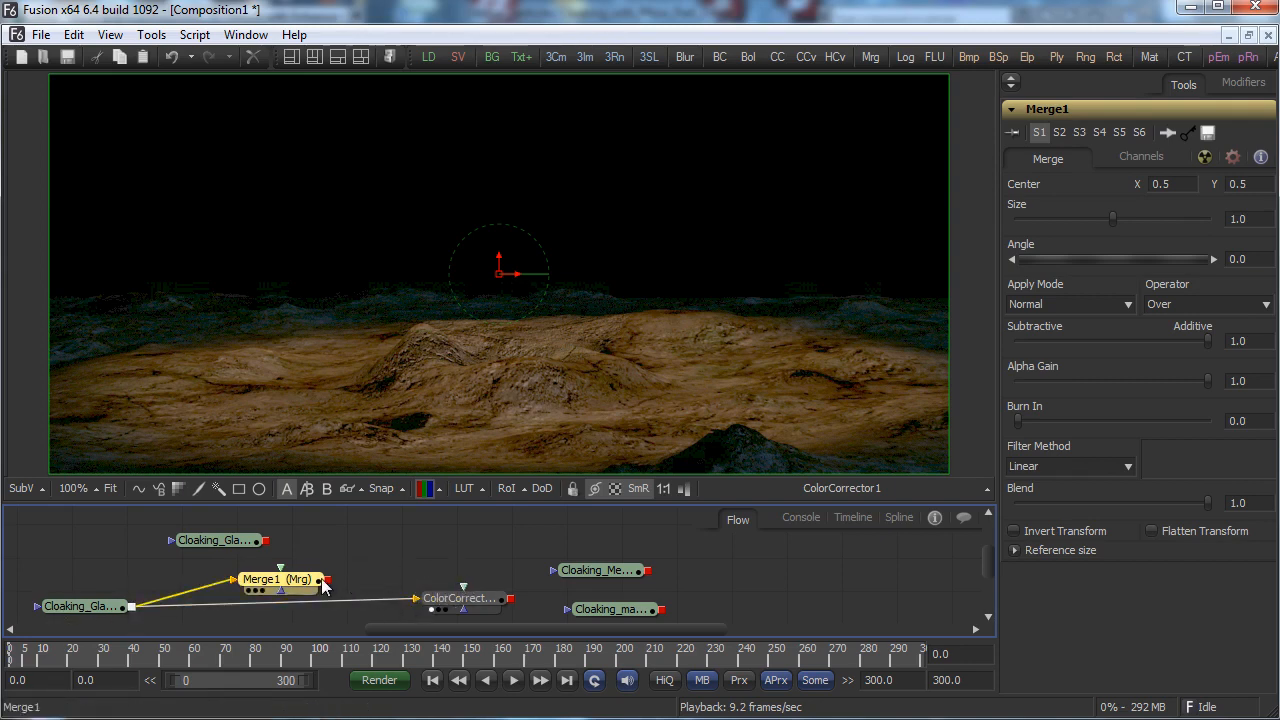
{"action": "left_click_drag", "start_coordinate": [329, 580], "coordinate": [417, 599]}
{"action": "left_click_drag", "start_coordinate": [265, 579], "coordinate": [260, 597]}
{"action": "left_click_drag", "start_coordinate": [255, 549], "coordinate": [279, 588]}
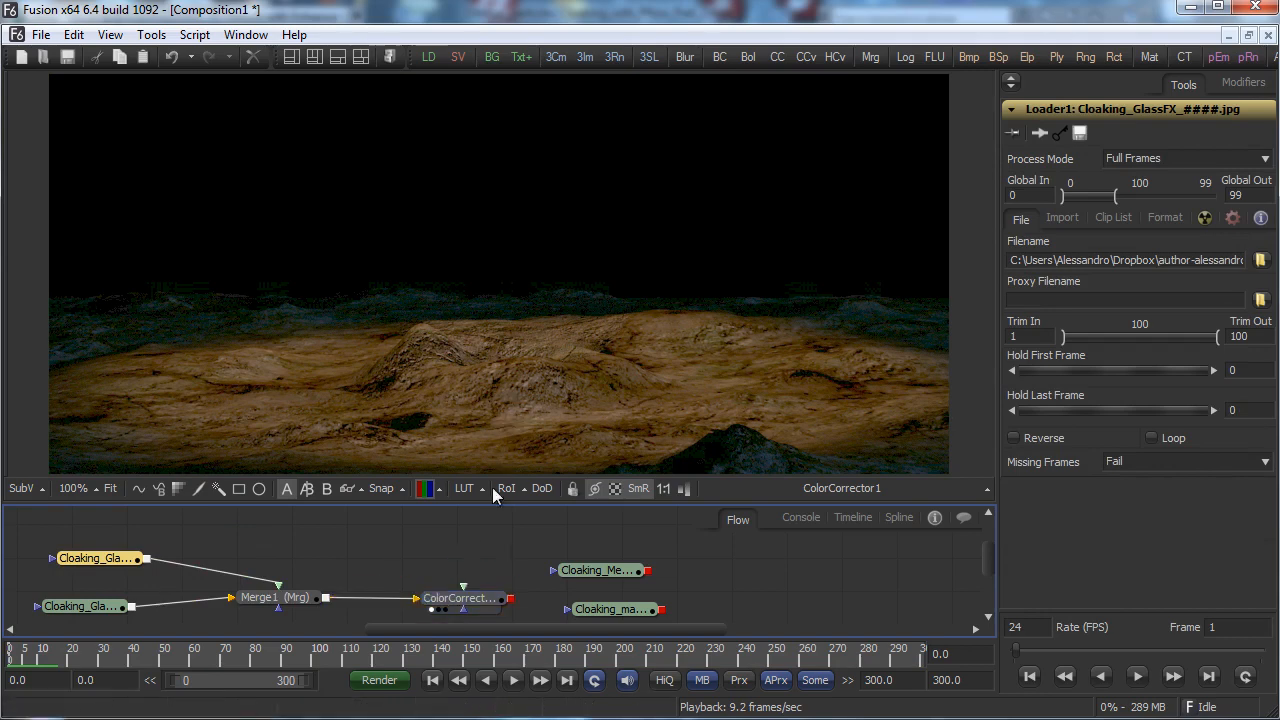
Set the GlassFX sequence loader's Global In to 50.
{"action": "left_click", "coordinate": [268, 597]}
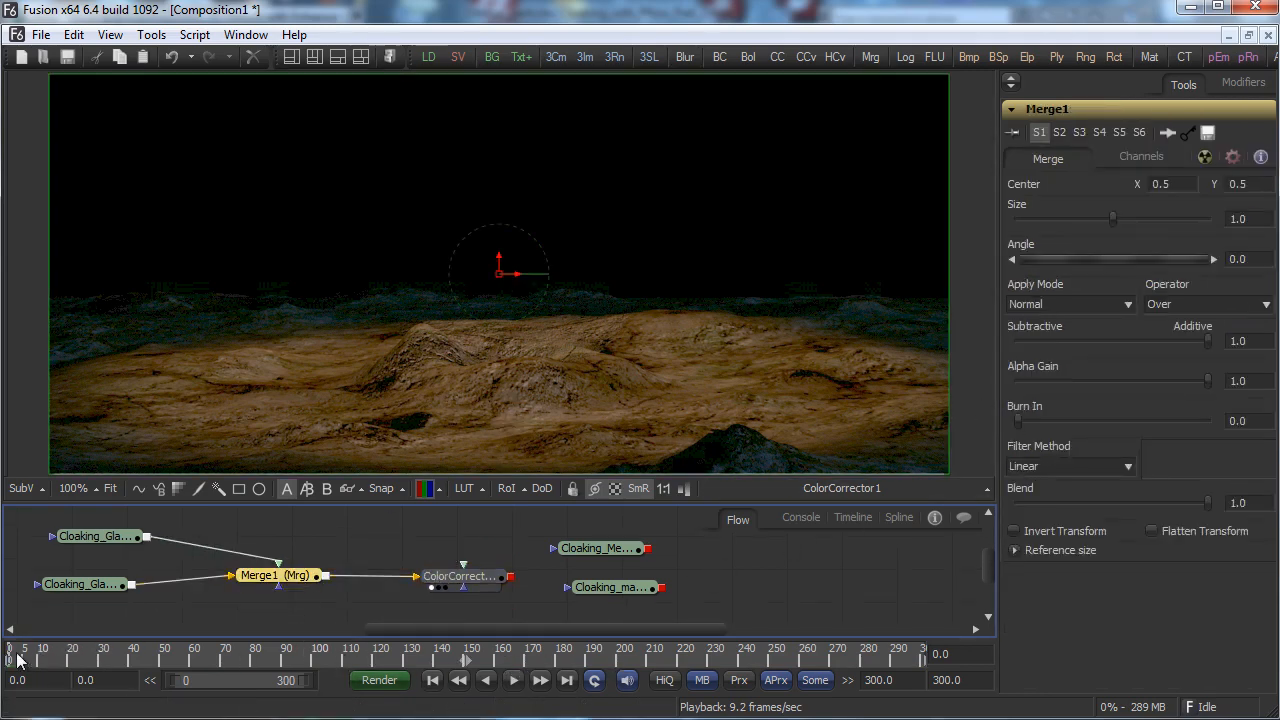
{"action": "mouse_move", "coordinate": [27, 660]}
{"action": "left_mouse_down"}
{"action": "mouse_move", "coordinate": [208, 660]}
{"action": "mouse_move", "coordinate": [10, 660]}
{"action": "left_mouse_up"}
{"action": "left_click", "coordinate": [95, 537]}
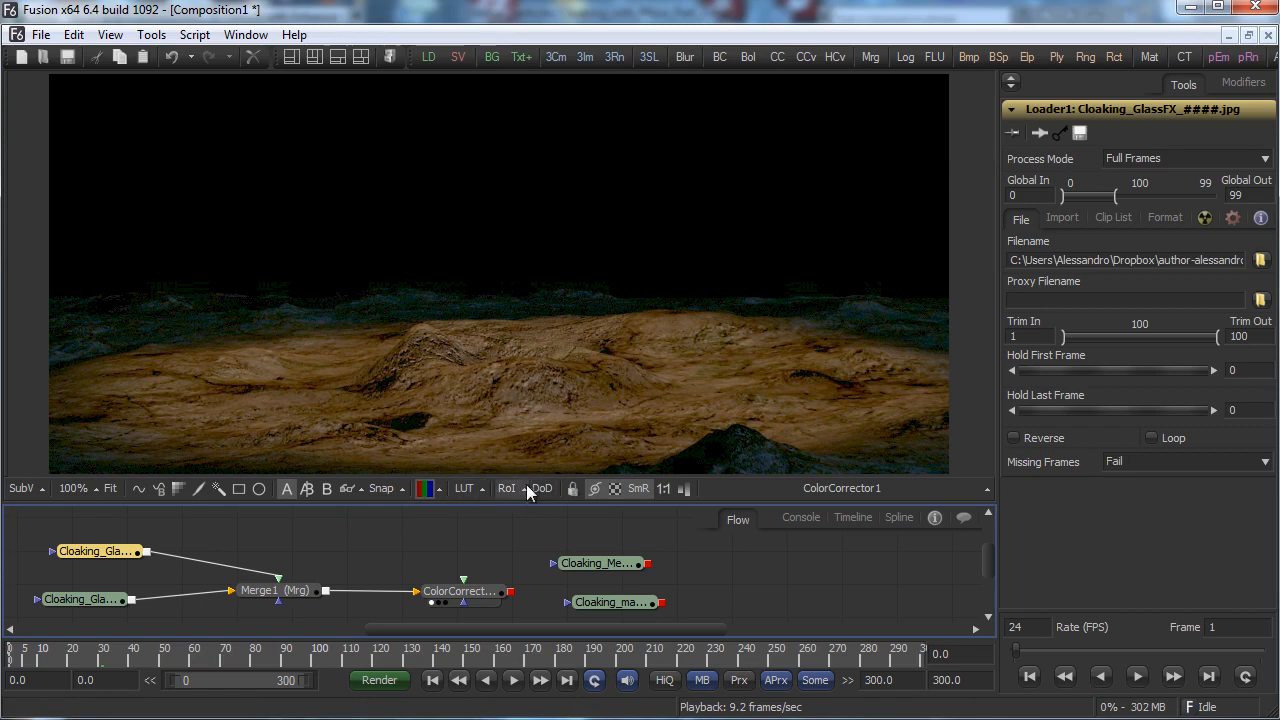
{"action": "left_click", "coordinate": [1031, 193]}
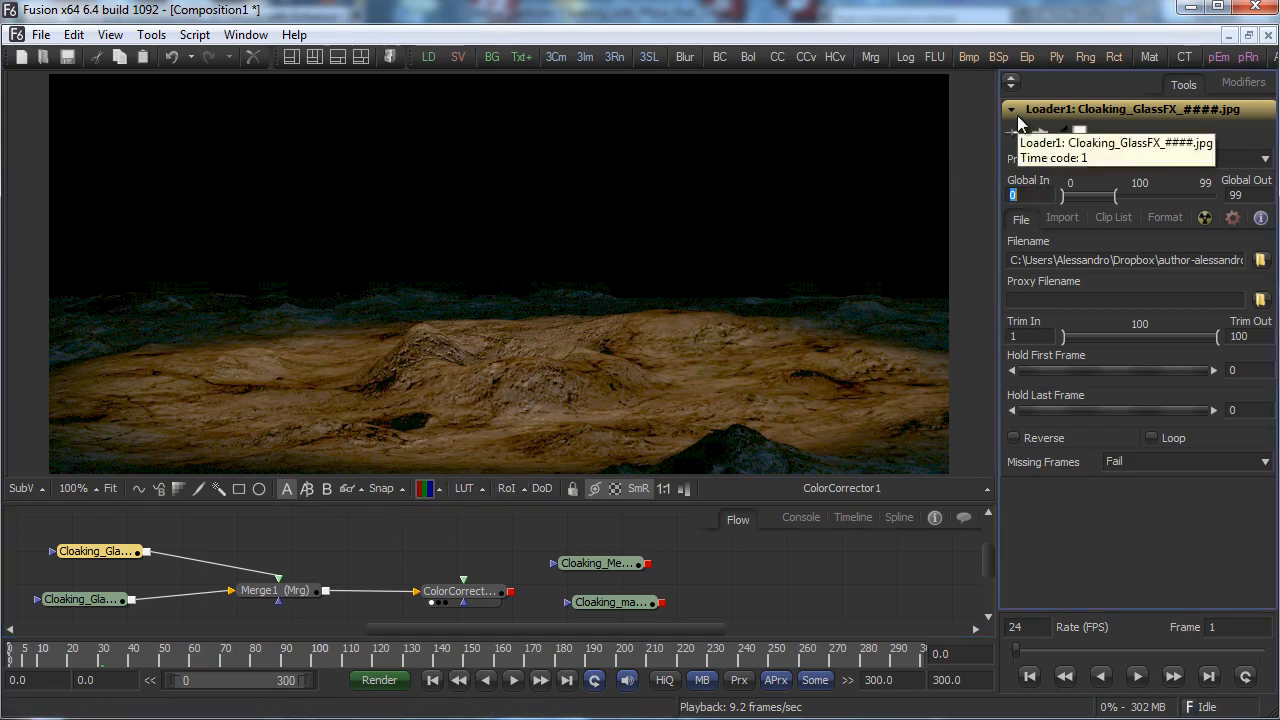
{"action": "type", "text": "50"}
{"action": "key", "text": "Tab"}
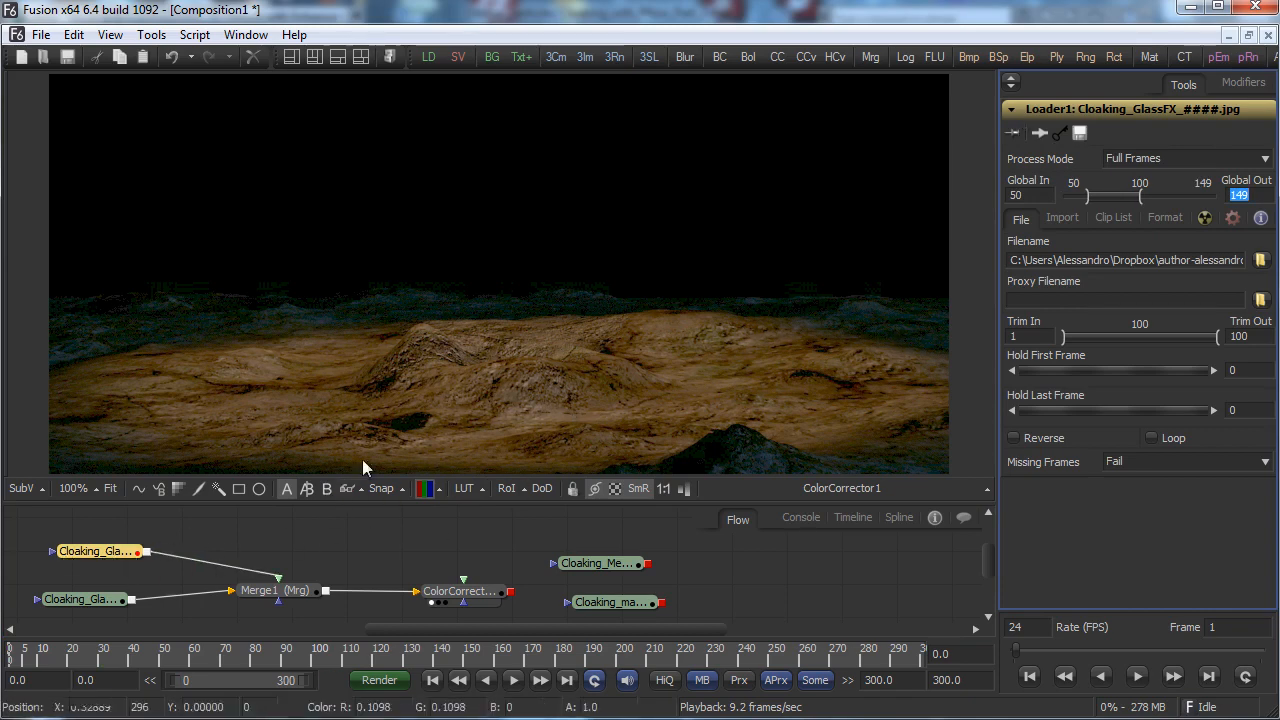
Set the Merge1 Blend to 0 at frame 50 and start animating it there.
{"action": "left_click", "coordinate": [284, 591]}
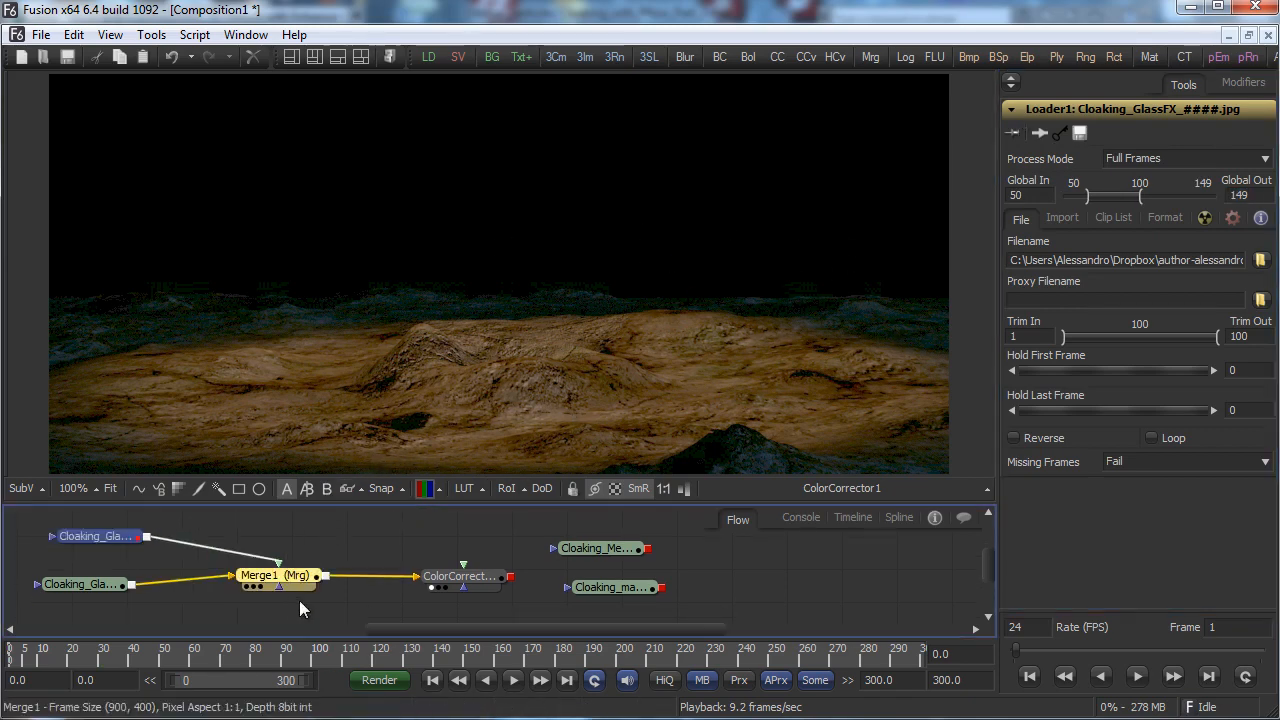
{"action": "left_click", "coordinate": [962, 655]}
{"action": "type", "text": "51"}
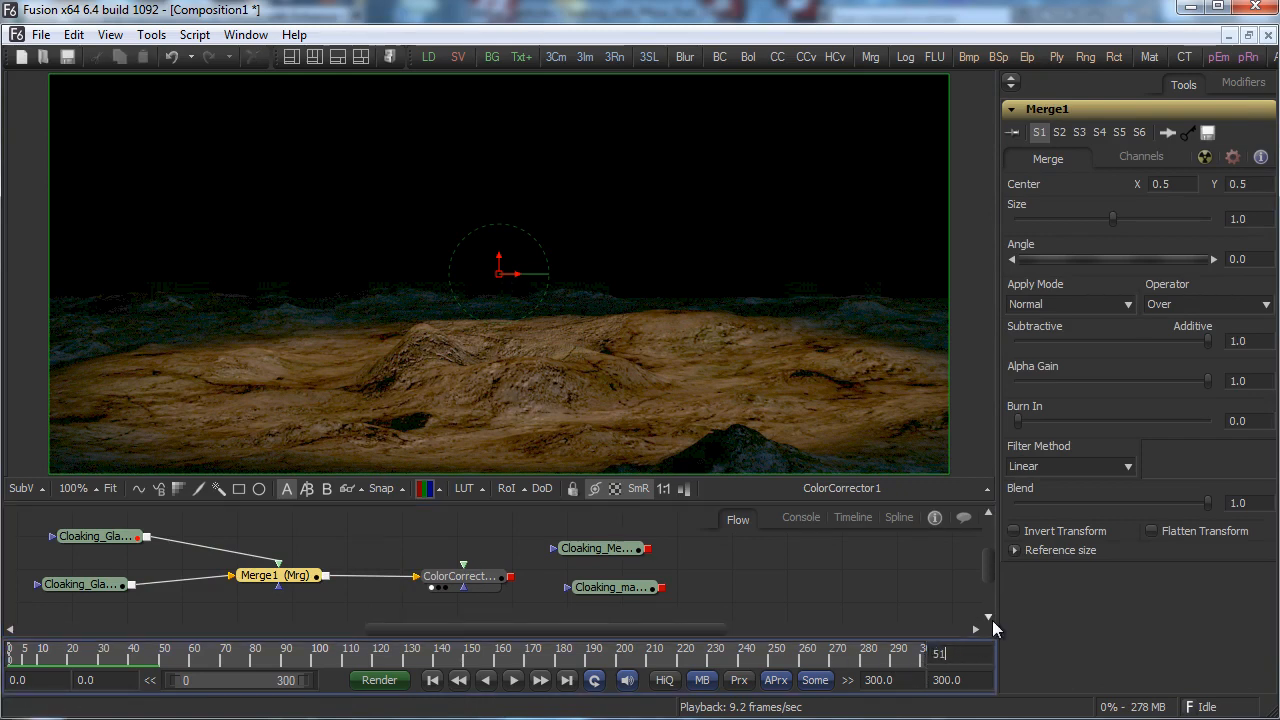
{"action": "key", "text": "Return"}
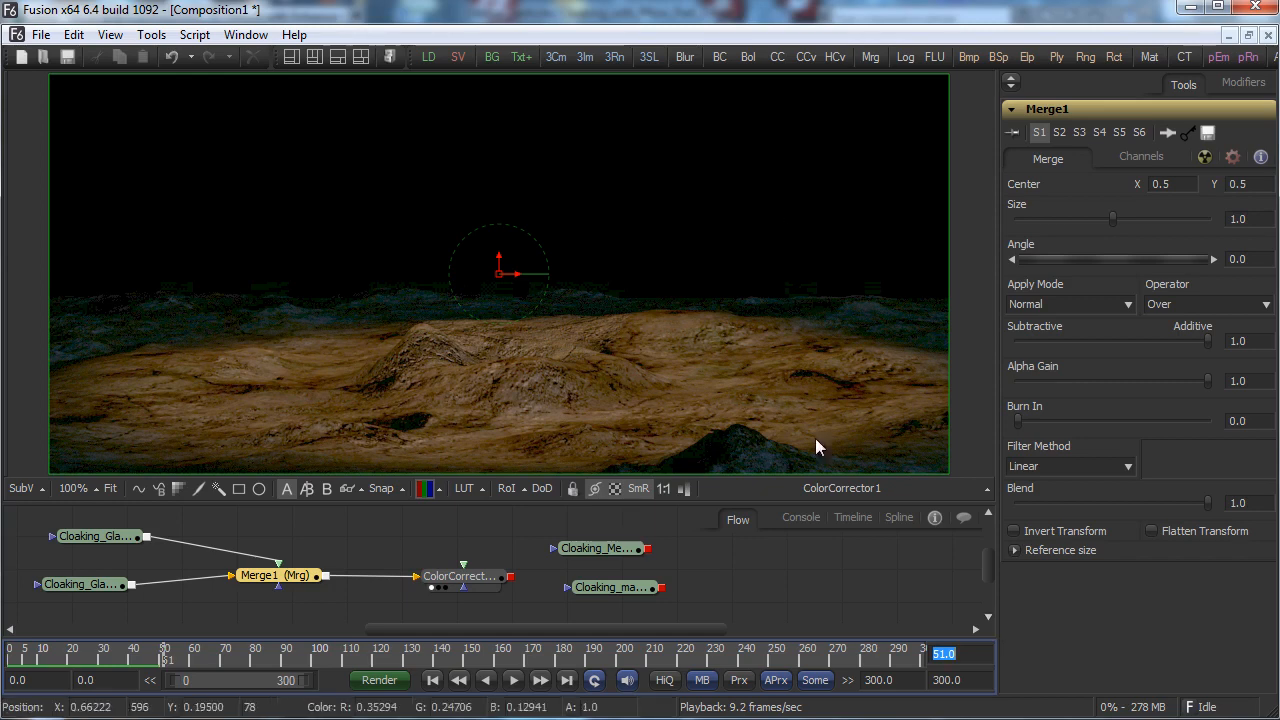
{"action": "key", "text": "Left"}
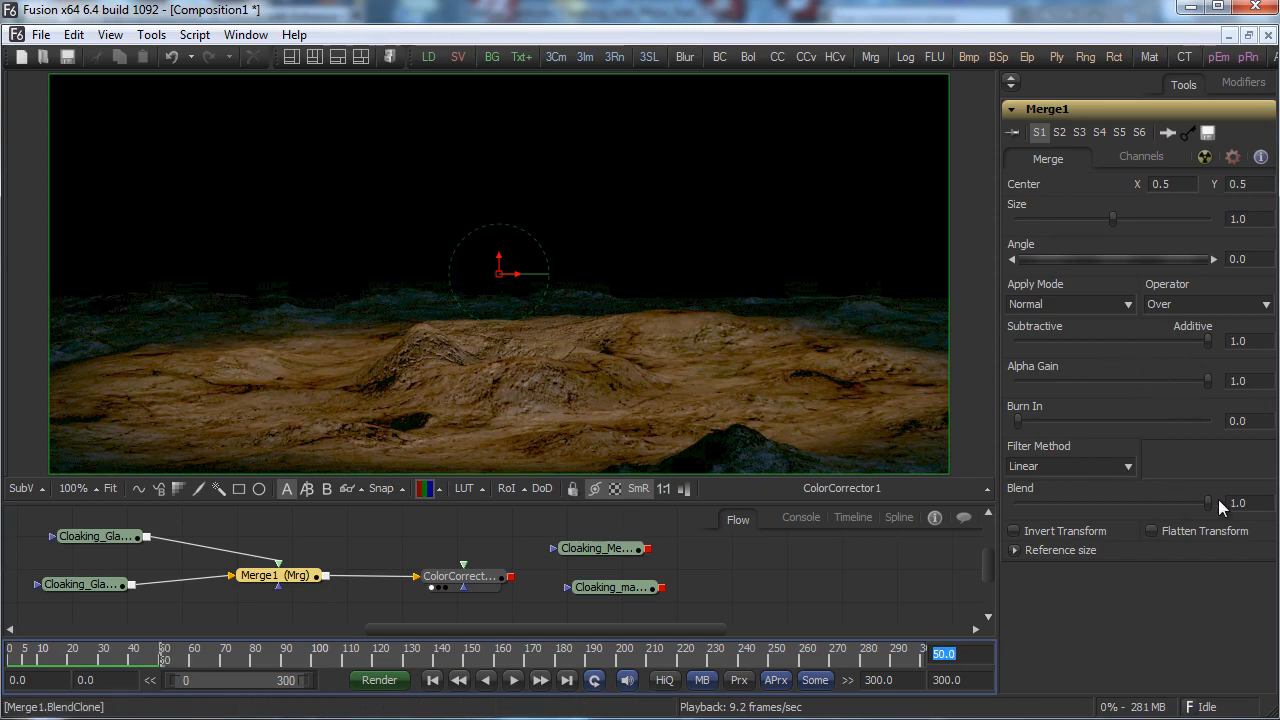
{"action": "left_click_drag", "start_coordinate": [1208, 505], "coordinate": [1016, 489]}
{"action": "right_click", "coordinate": [1022, 489]}
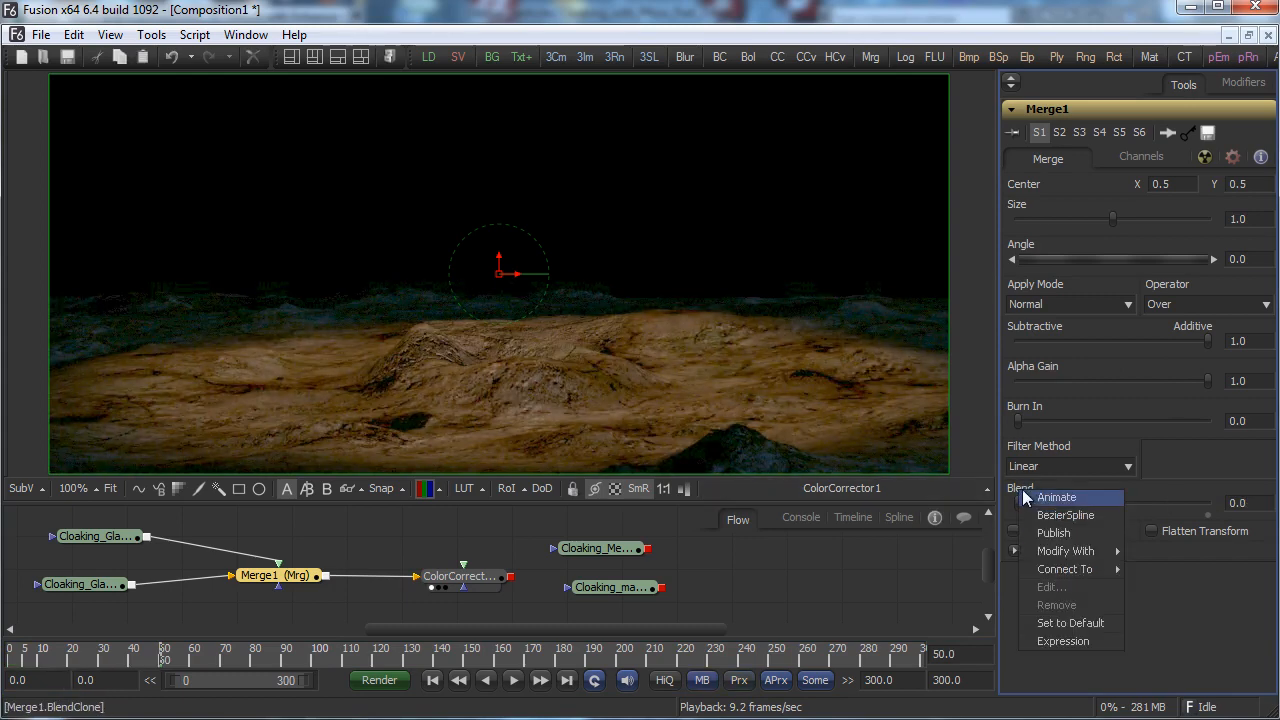
{"action": "left_click", "coordinate": [1080, 498]}
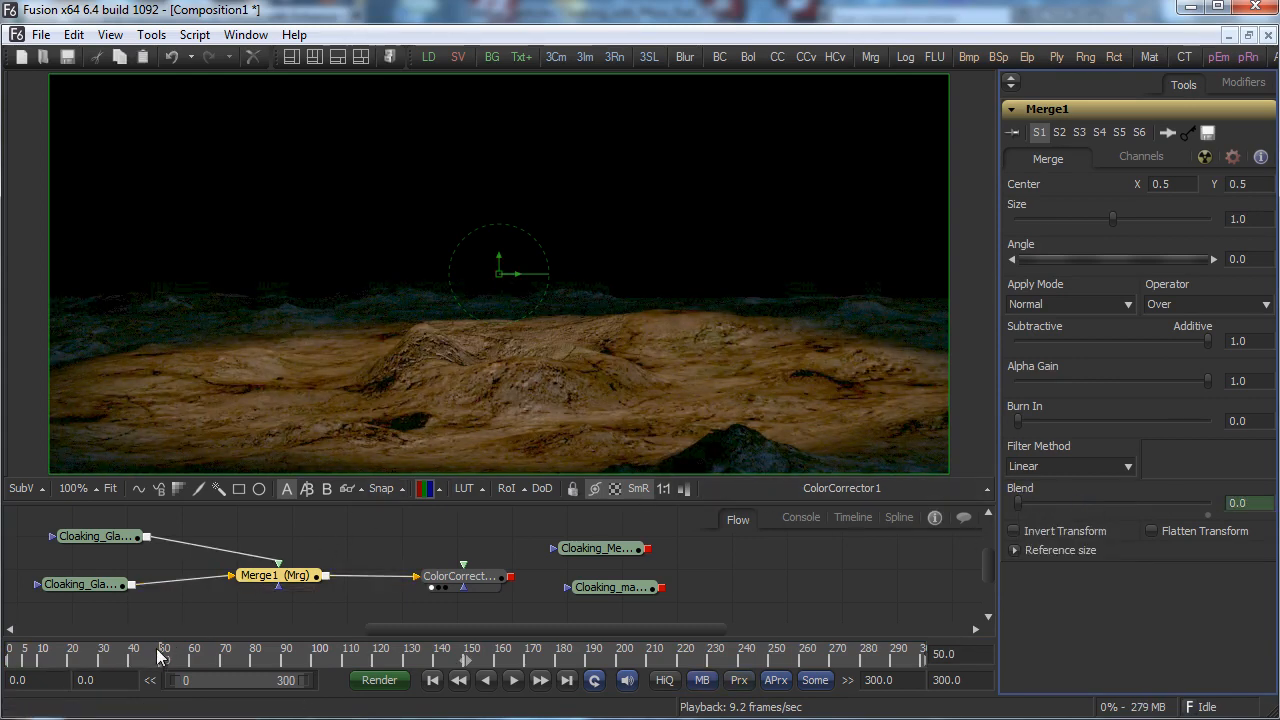
Key the Merge1 Blend at 1.0 on frame 100 and play the composition from the start to check the transition.
{"action": "left_click_drag", "start_coordinate": [198, 668], "coordinate": [314, 667]}
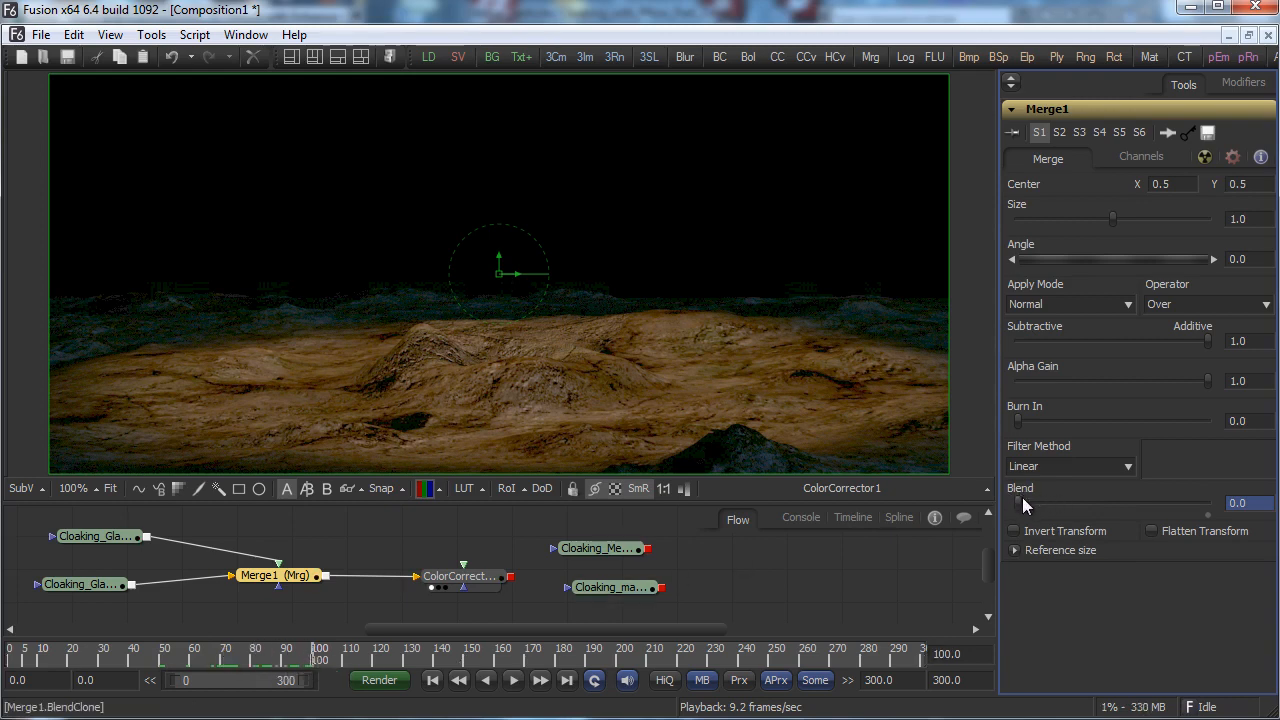
{"action": "left_click_drag", "start_coordinate": [1020, 503], "coordinate": [1268, 504]}
{"action": "left_click_drag", "start_coordinate": [25, 660], "coordinate": [9, 660]}
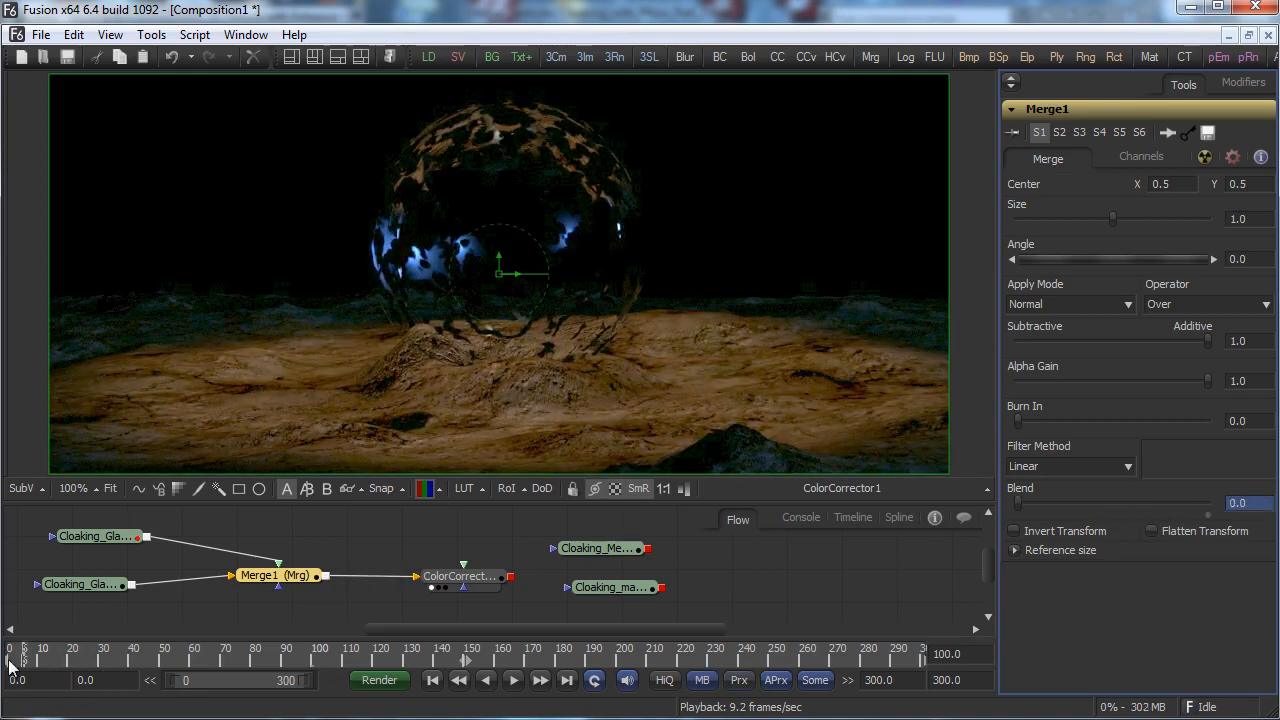
{"action": "left_click", "coordinate": [513, 680]}
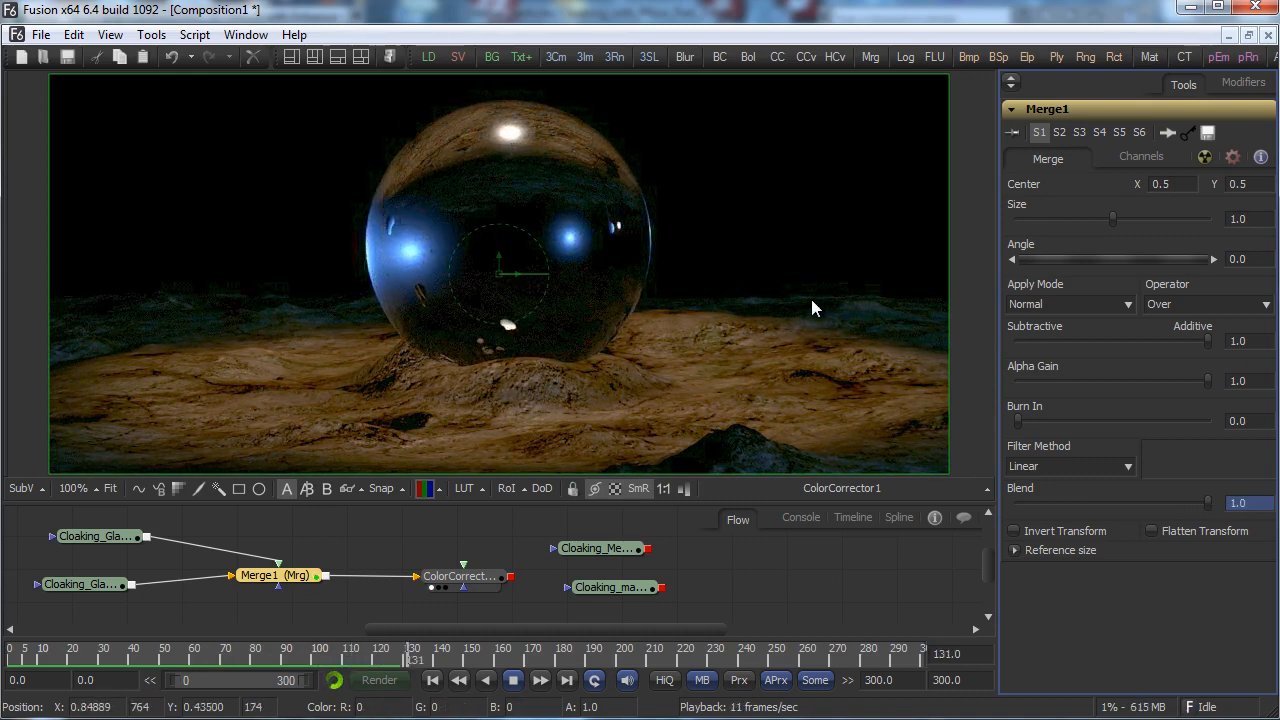
{"action": "left_click", "coordinate": [514, 682]}
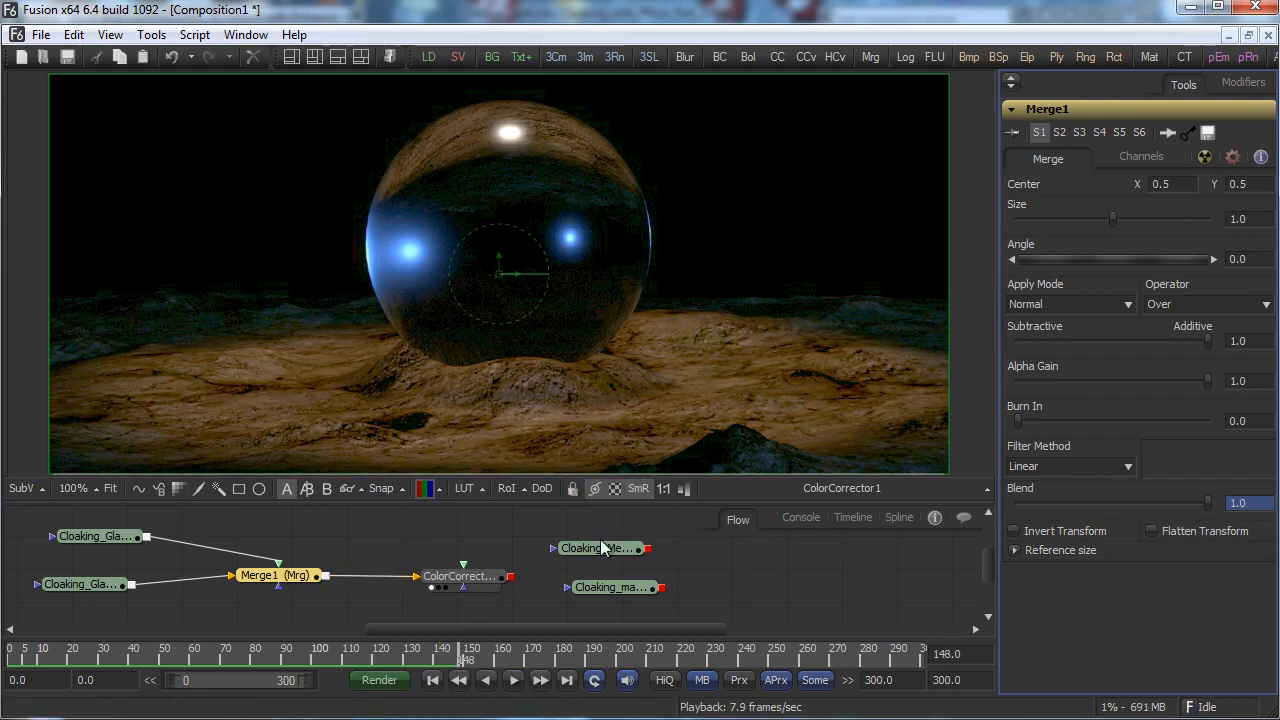
Shift the Color Corrector and Merge1 nodes and move the MetalFX and mask loaders beneath the Color Corrector.
{"action": "left_click_drag", "start_coordinate": [439, 583], "coordinate": [454, 576]}
{"action": "left_click_drag", "start_coordinate": [276, 577], "coordinate": [291, 594]}
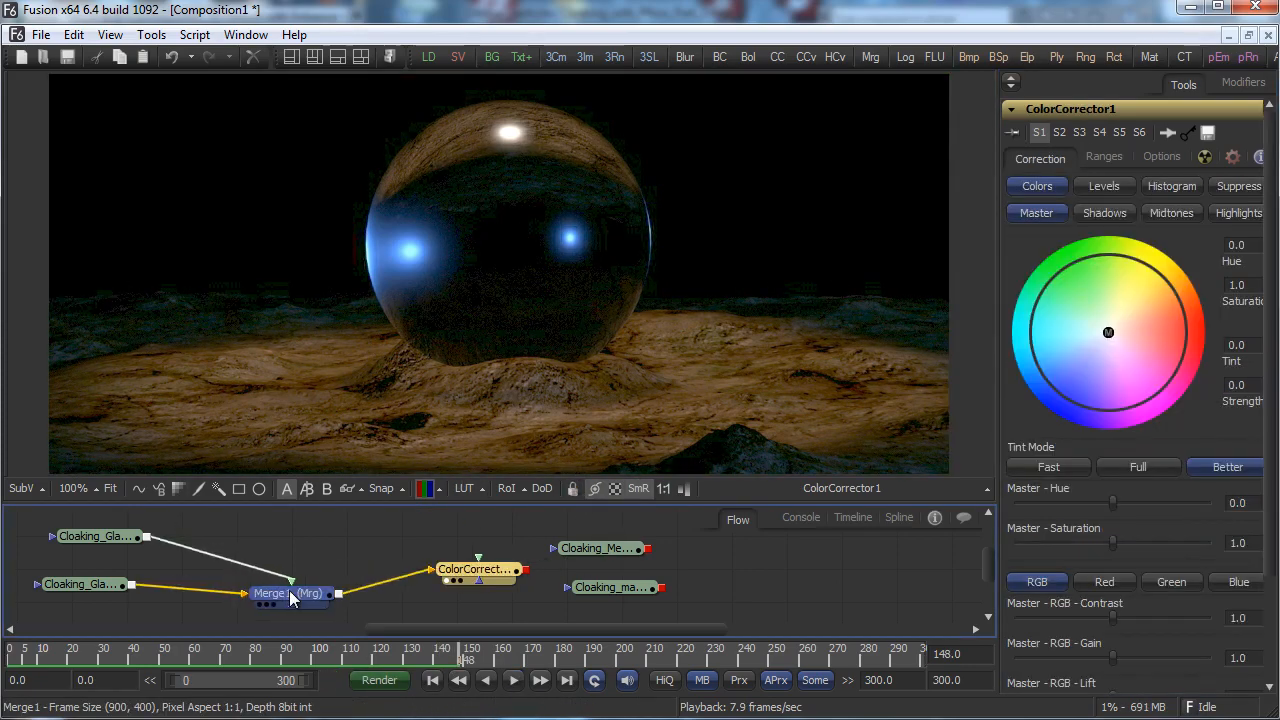
{"action": "left_click_drag", "start_coordinate": [592, 535], "coordinate": [508, 607]}
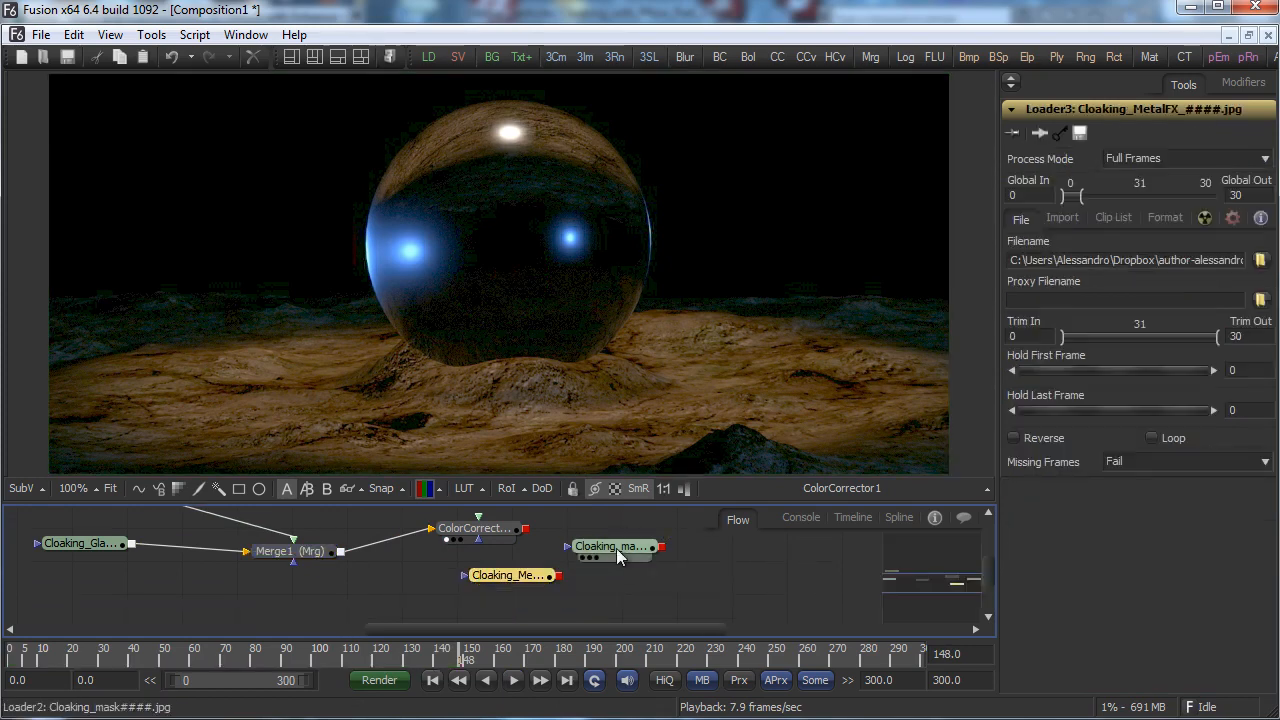
{"action": "left_click", "coordinate": [508, 606]}
Enlarge the flow area by shrinking the viewer and fit the image to the viewer.
{"action": "left_click_drag", "start_coordinate": [685, 504], "coordinate": [306, 446]}
{"action": "left_click_drag", "start_coordinate": [894, 525], "coordinate": [923, 517]}
{"action": "left_click", "coordinate": [74, 432]}
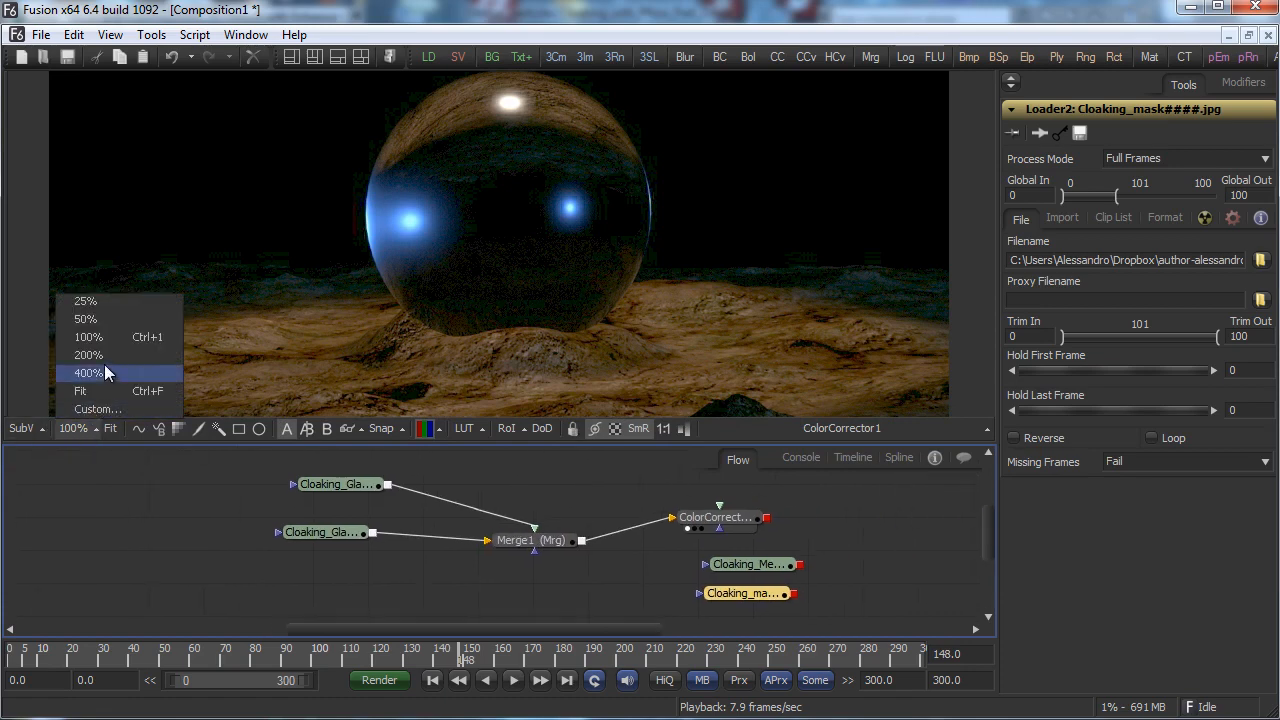
{"action": "left_click", "coordinate": [82, 391]}
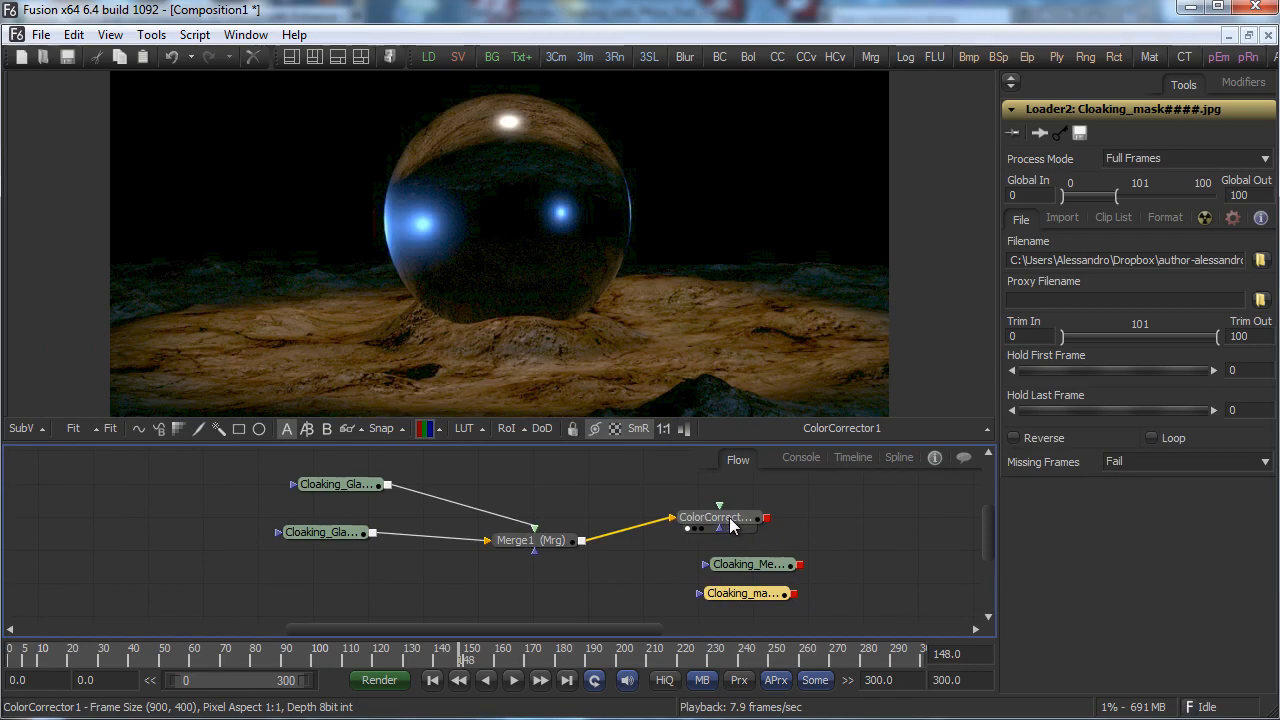
Spread out the flow by moving both GlassFX loaders away from Merge1, adjusting Merge1 and the Color Corrector, and moving the MetalFX loader aside.
{"action": "left_click_drag", "start_coordinate": [732, 526], "coordinate": [703, 537]}
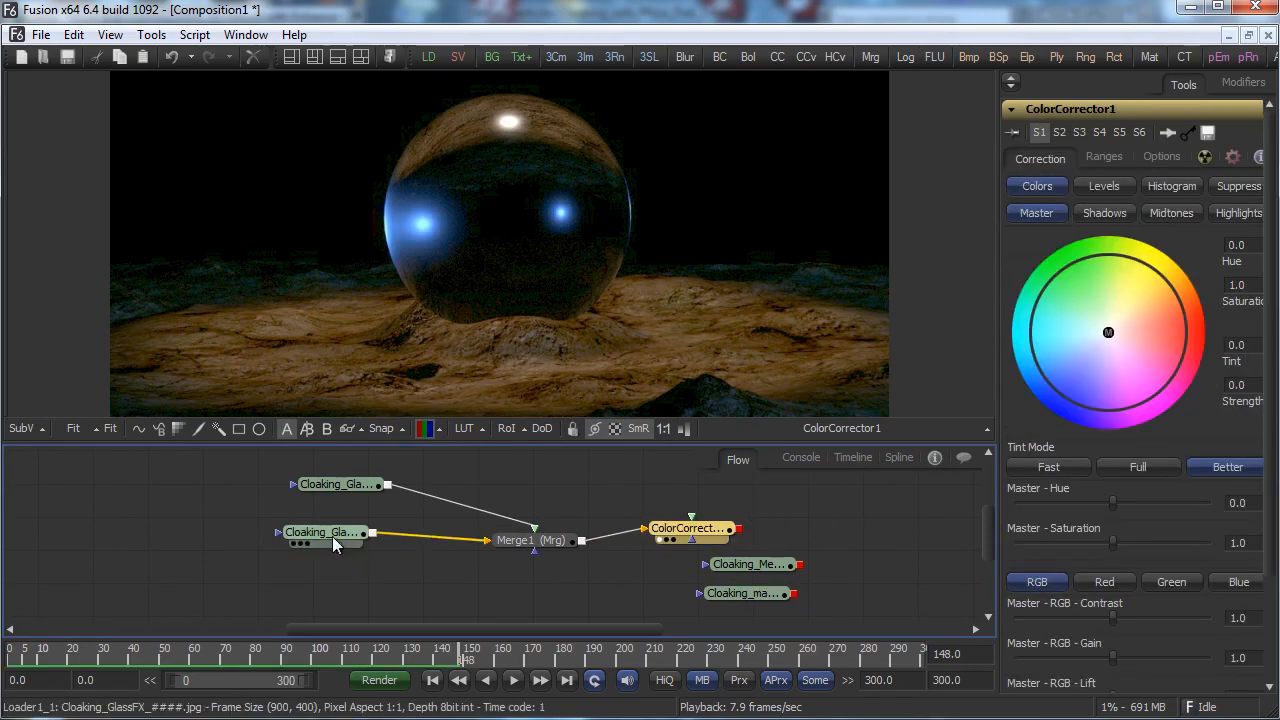
{"action": "left_click_drag", "start_coordinate": [337, 537], "coordinate": [215, 579]}
{"action": "left_click_drag", "start_coordinate": [337, 485], "coordinate": [214, 493]}
{"action": "left_click_drag", "start_coordinate": [510, 547], "coordinate": [490, 558]}
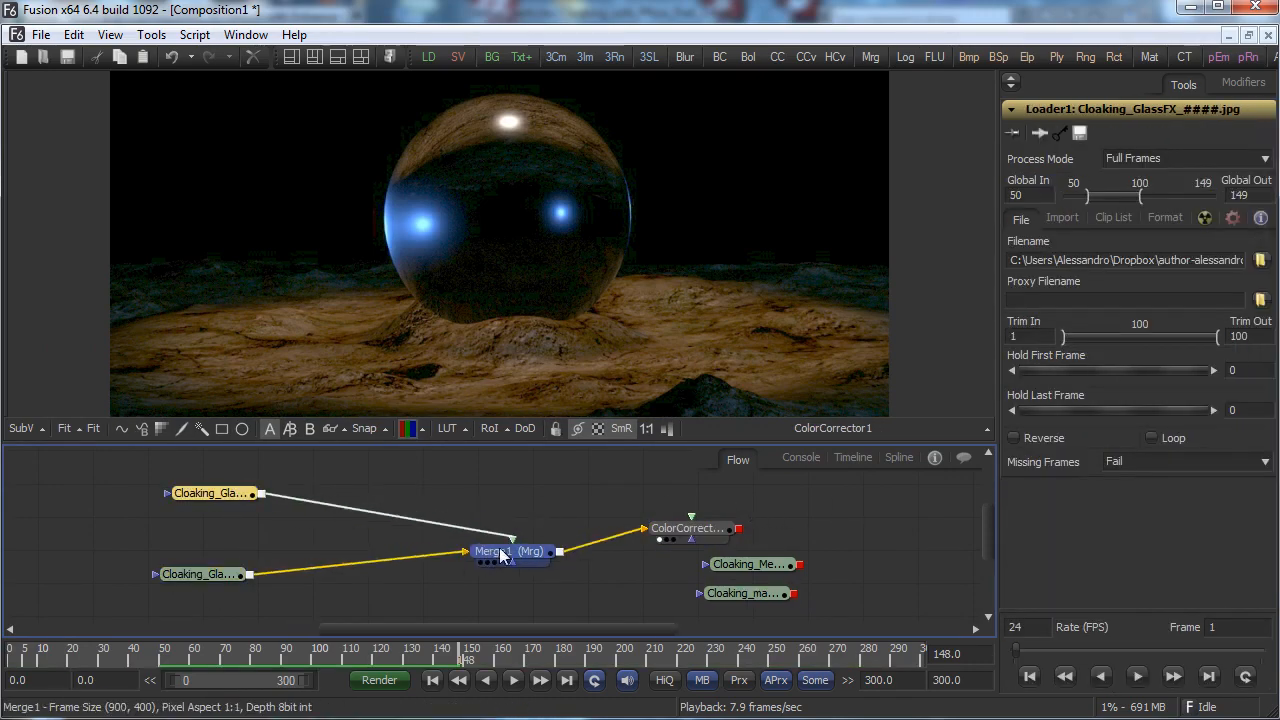
{"action": "left_click_drag", "start_coordinate": [735, 564], "coordinate": [870, 571]}
Display the mask loader in the viewer, play its sequence from the start and scrub back to frame 49.
{"action": "left_click", "coordinate": [742, 600]}
{"action": "left_click_drag", "start_coordinate": [742, 600], "coordinate": [659, 308]}
{"action": "left_click_drag", "start_coordinate": [28, 656], "coordinate": [6, 661]}
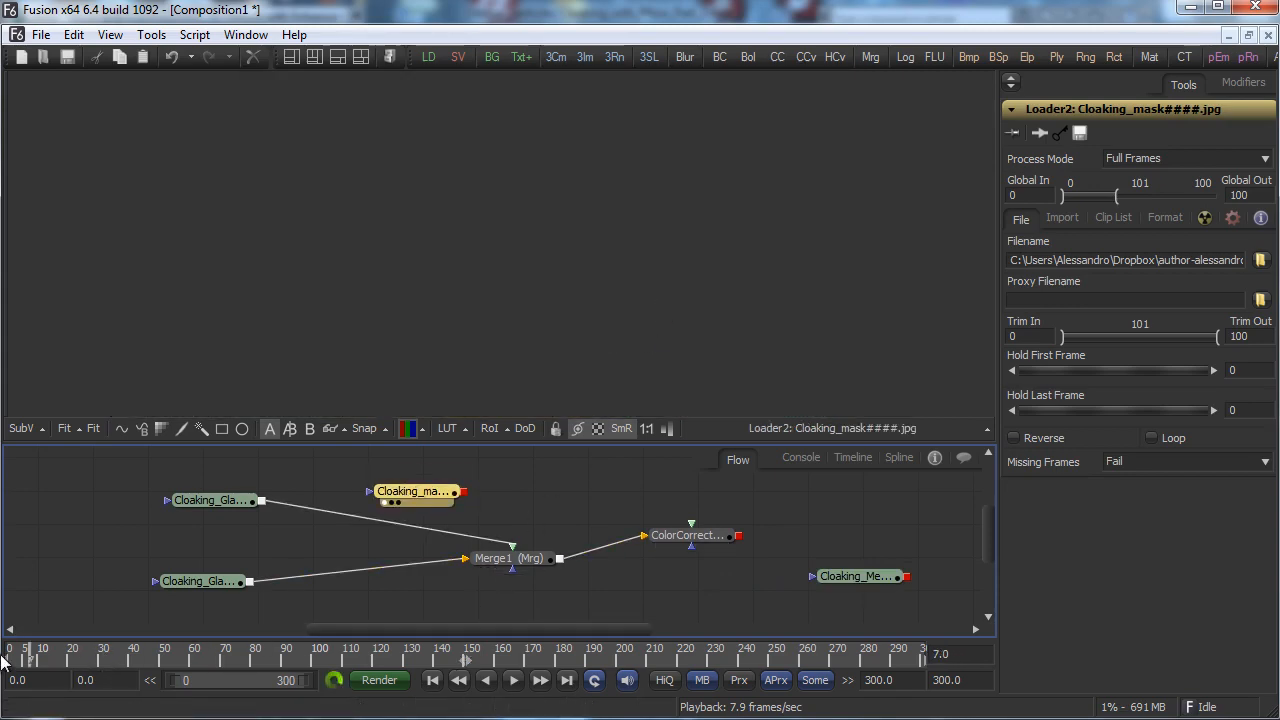
{"action": "left_click", "coordinate": [512, 681]}
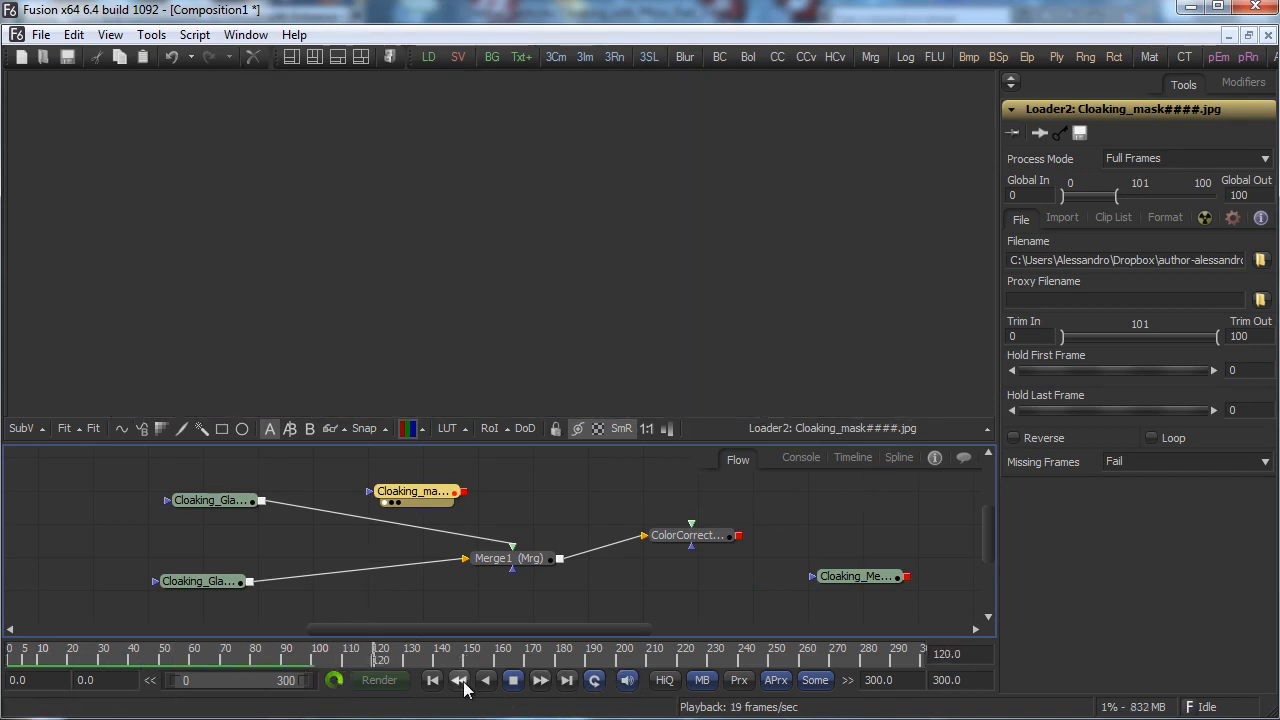
{"action": "left_click_drag", "start_coordinate": [393, 657], "coordinate": [160, 648]}
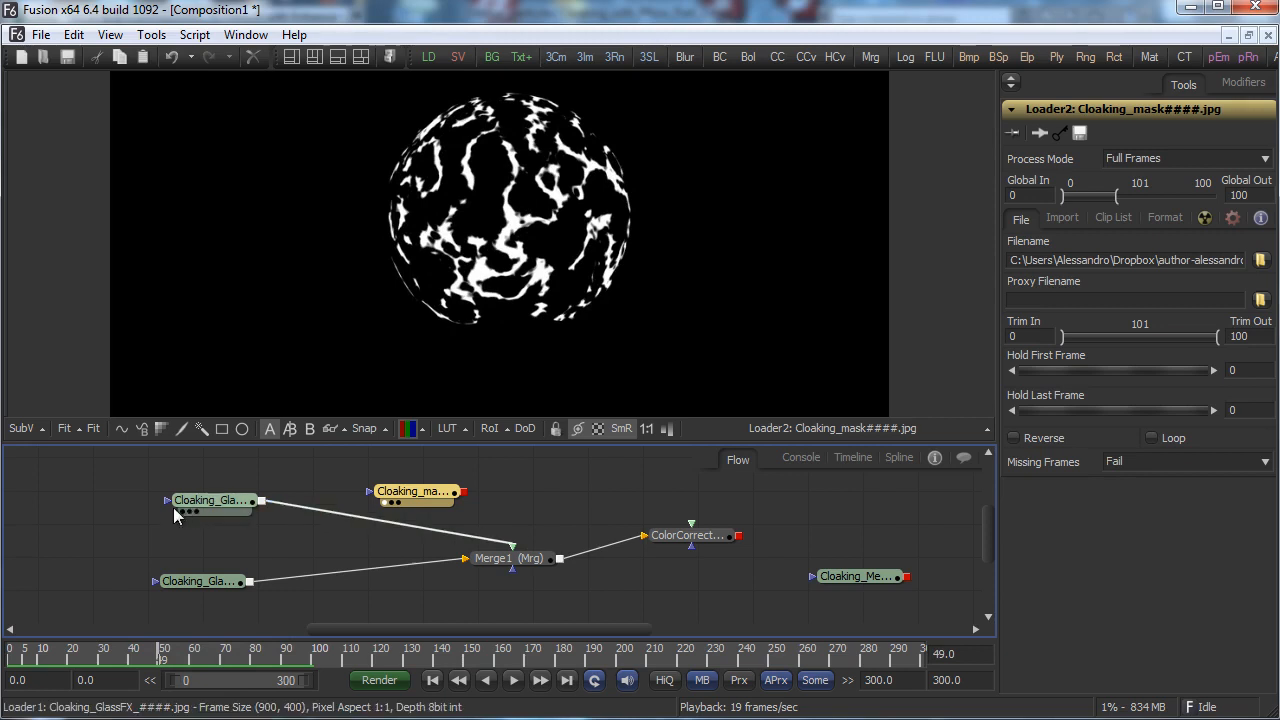
Move both GlassFX loaders farther from Merge1 and set the mask loader's Global In to 50.
{"action": "left_click_drag", "start_coordinate": [176, 504], "coordinate": [132, 518]}
{"action": "left_click_drag", "start_coordinate": [201, 578], "coordinate": [138, 590]}
{"action": "left_click", "coordinate": [414, 471]}
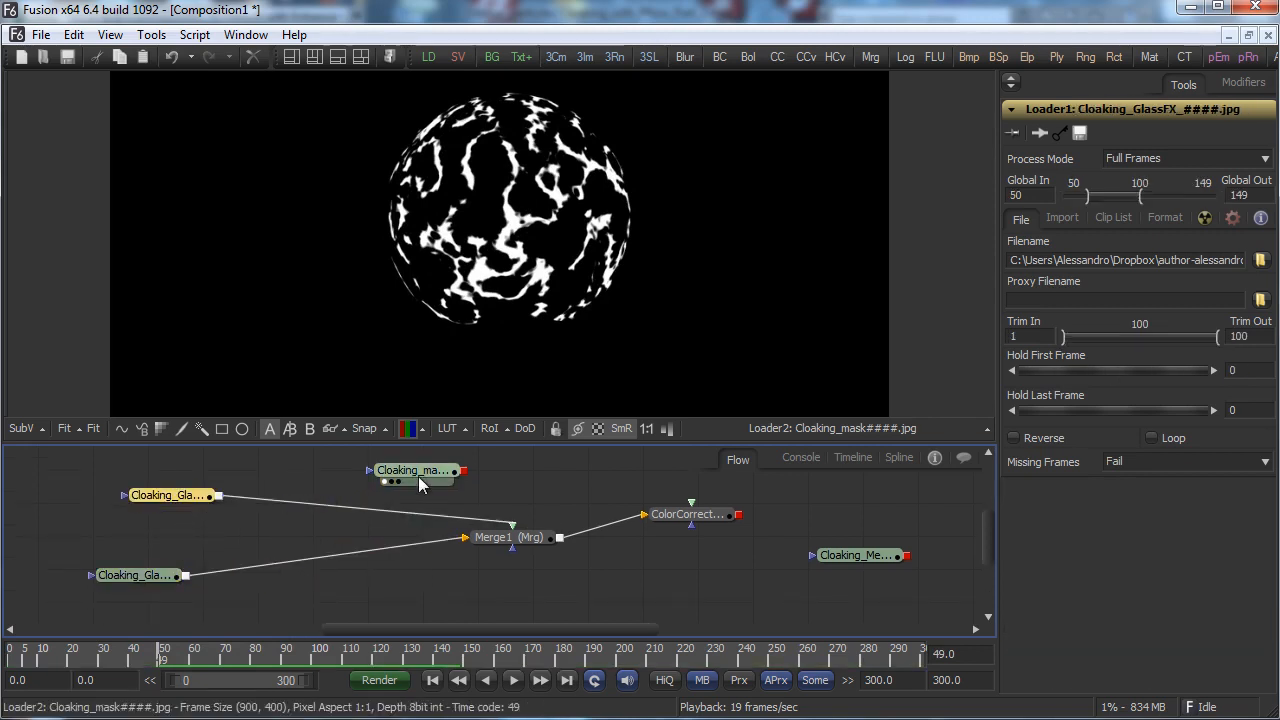
{"action": "left_click", "coordinate": [1042, 190]}
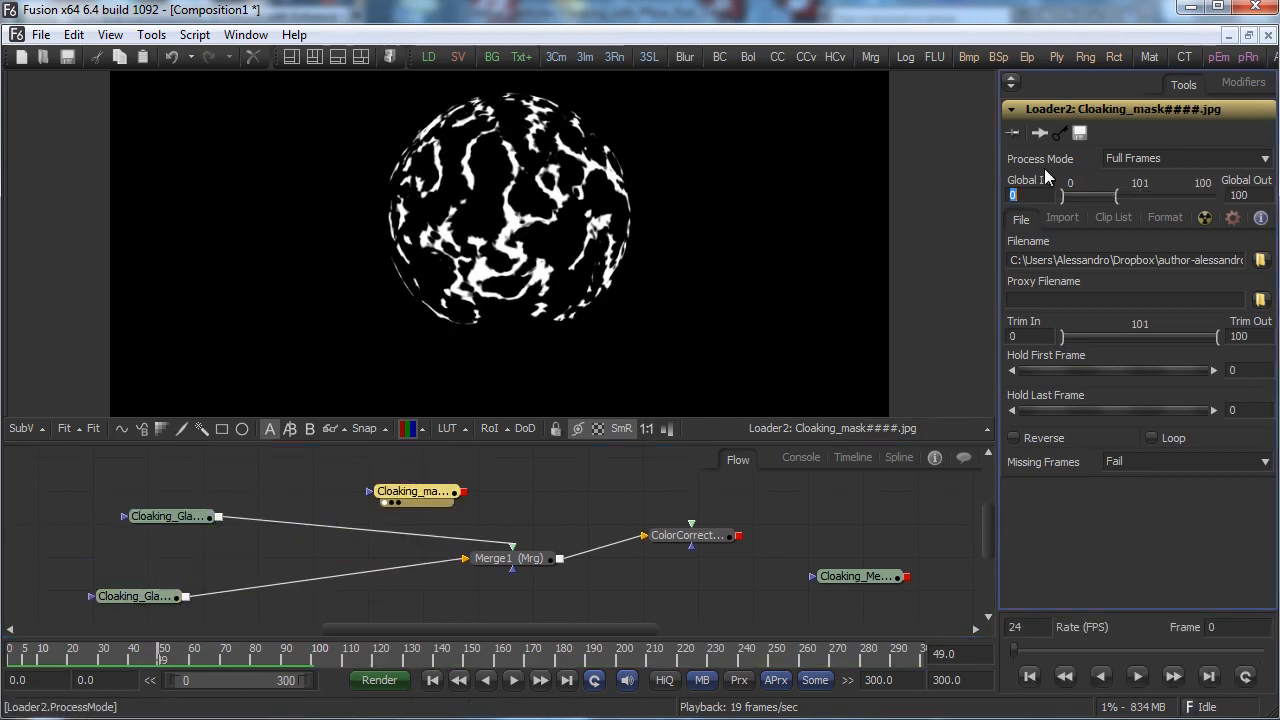
{"action": "type", "text": "50"}
{"action": "key", "text": "Tab"}
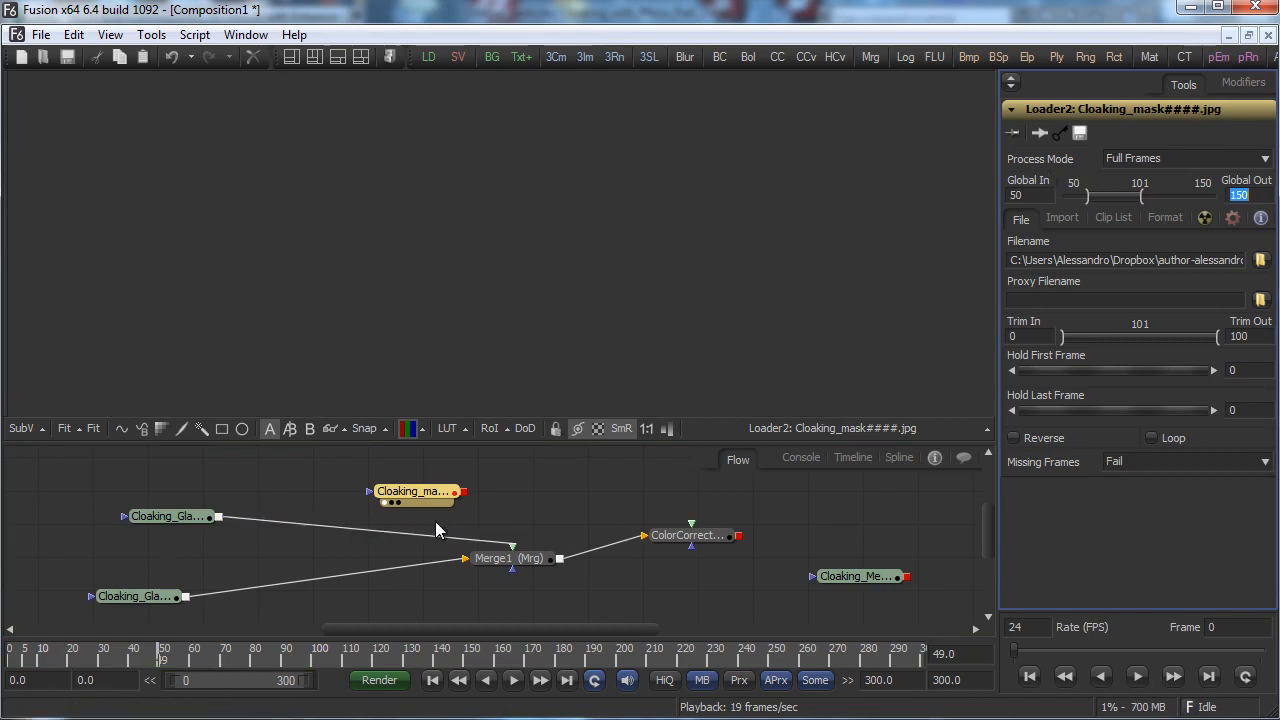
Make room beside Merge1 and add a second Merge node with the Color Corrector's output as its background.
{"action": "left_click_drag", "start_coordinate": [508, 558], "coordinate": [483, 575]}
{"action": "left_click_drag", "start_coordinate": [688, 535], "coordinate": [619, 571]}
{"action": "right_click", "coordinate": [562, 504]}
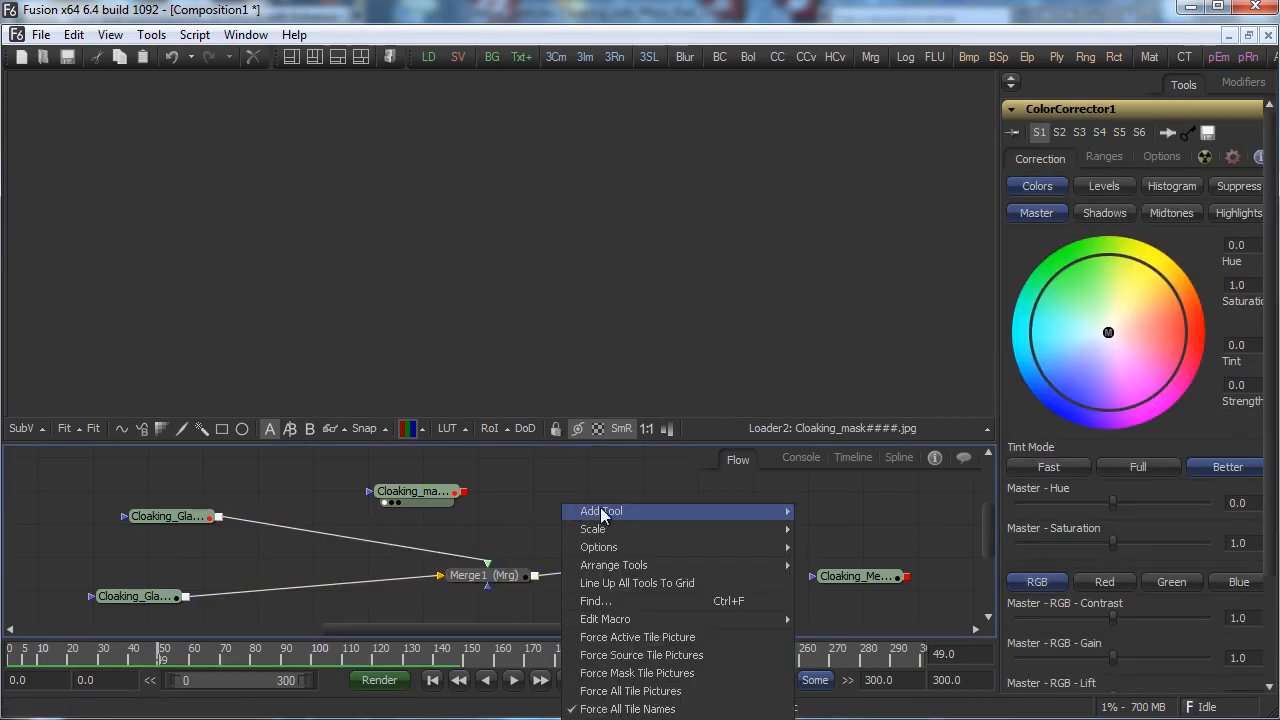
{"action": "mouse_move", "coordinate": [601, 511]}
{"action": "mouse_move", "coordinate": [850, 583]}
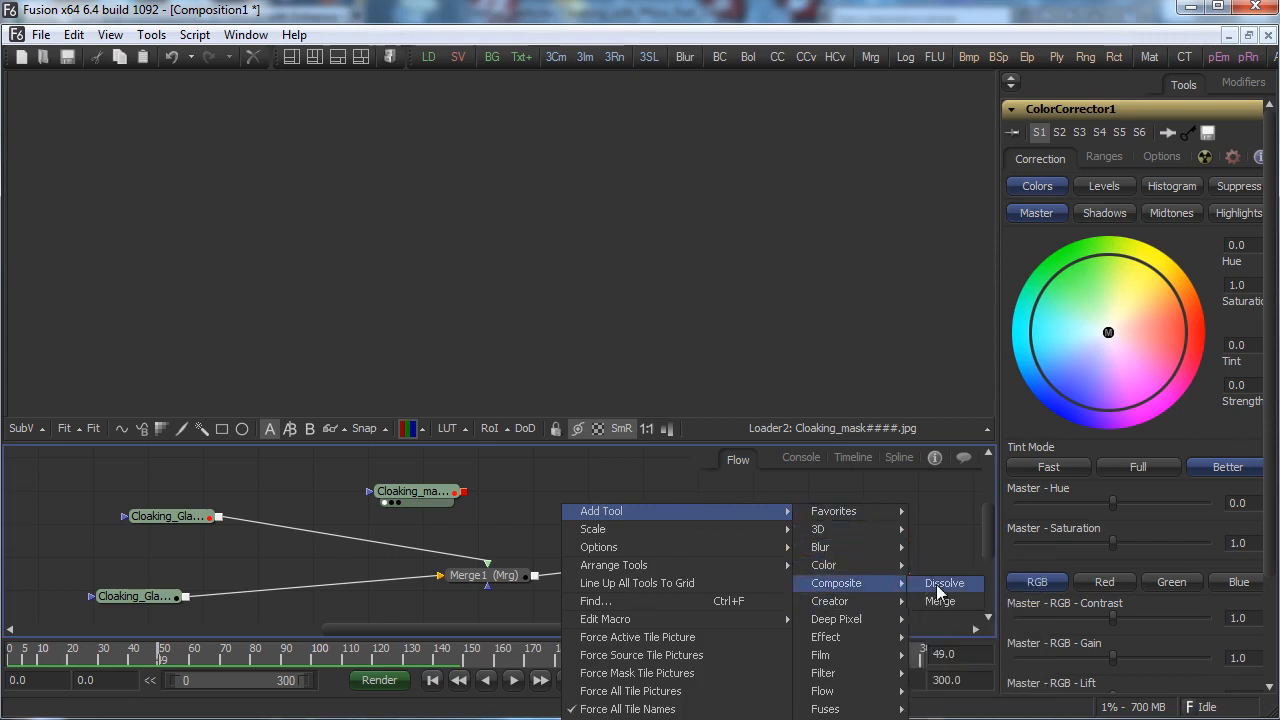
{"action": "left_click", "coordinate": [940, 601]}
{"action": "left_click_drag", "start_coordinate": [543, 521], "coordinate": [686, 548]}
{"action": "left_click_drag", "start_coordinate": [620, 571], "coordinate": [597, 565]}
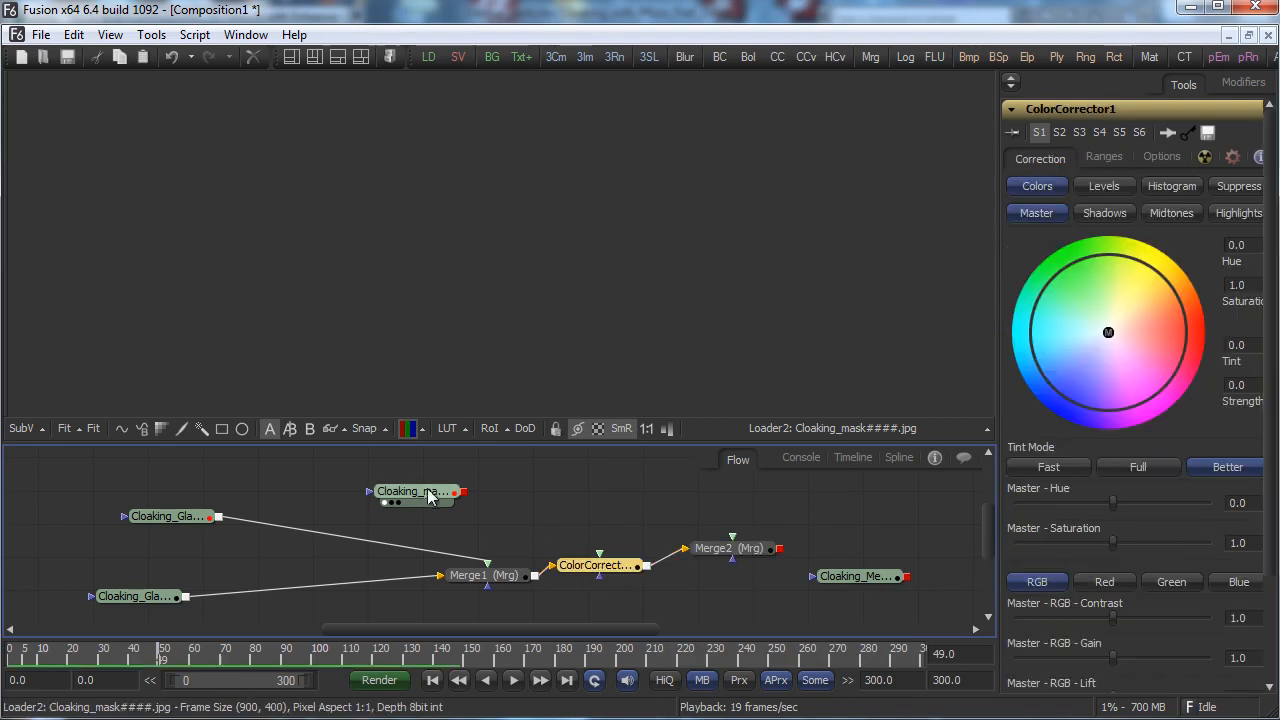
Connect the mask loader to Merge2's foreground, view Merge2 and scrub to frame 88.
{"action": "left_click_drag", "start_coordinate": [430, 496], "coordinate": [680, 516]}
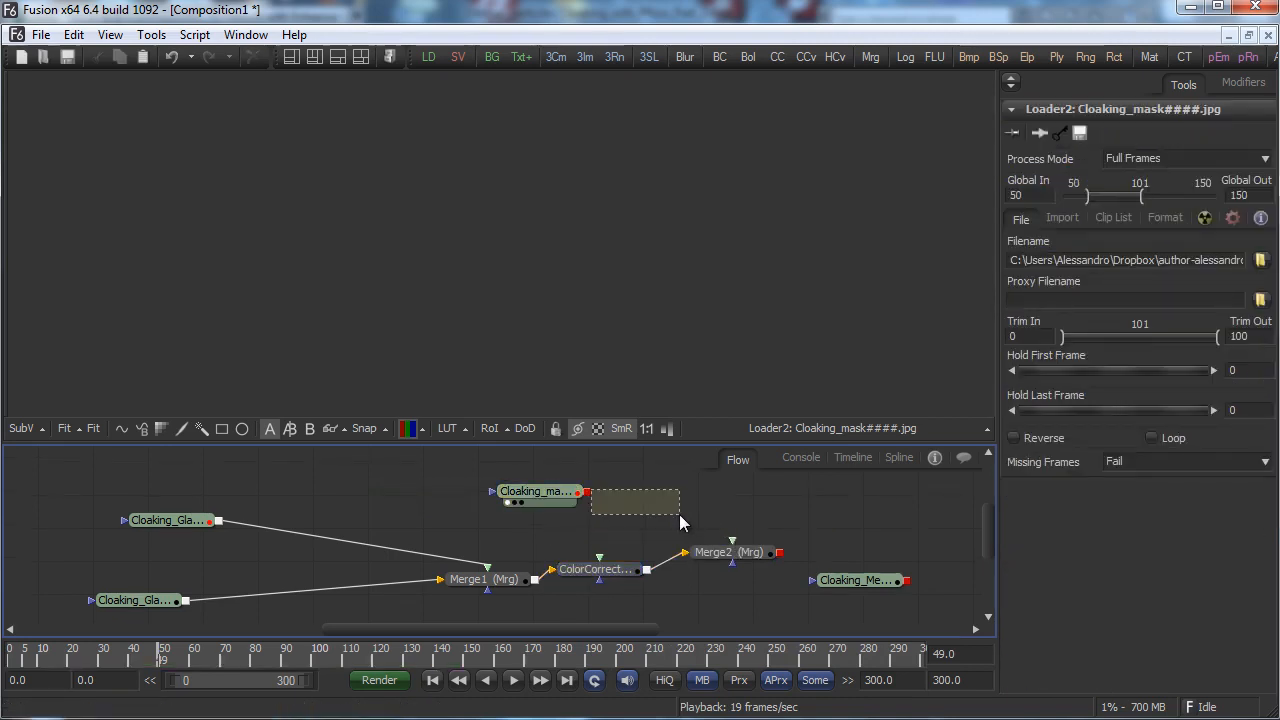
{"action": "left_click_drag", "start_coordinate": [586, 491], "coordinate": [732, 541]}
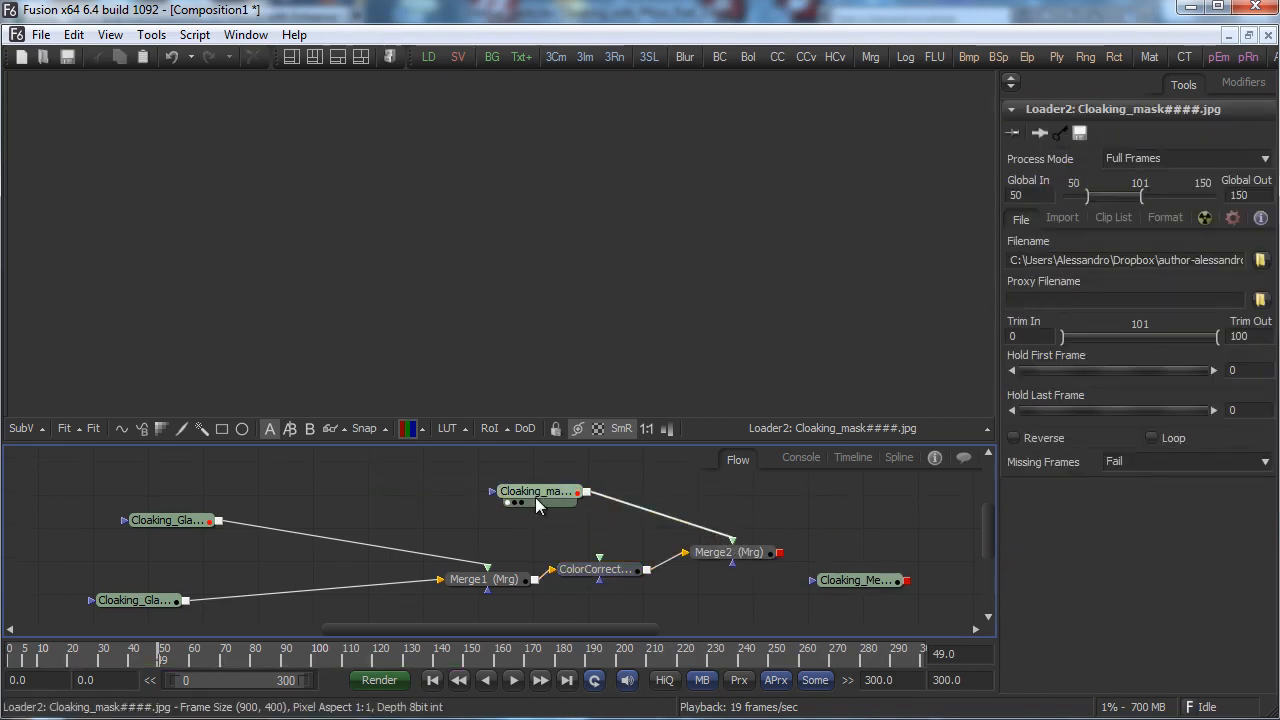
{"action": "left_click", "coordinate": [490, 490]}
{"action": "left_click", "coordinate": [700, 563]}
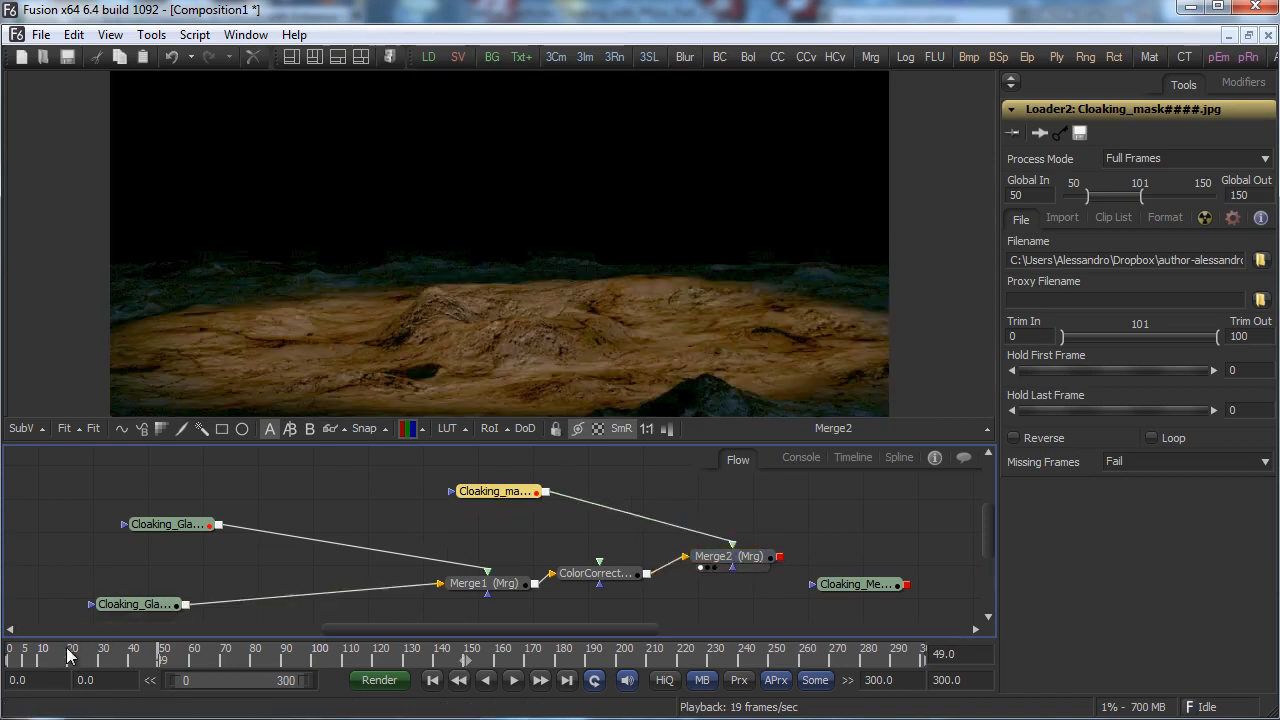
{"action": "left_click_drag", "start_coordinate": [157, 665], "coordinate": [280, 658]}
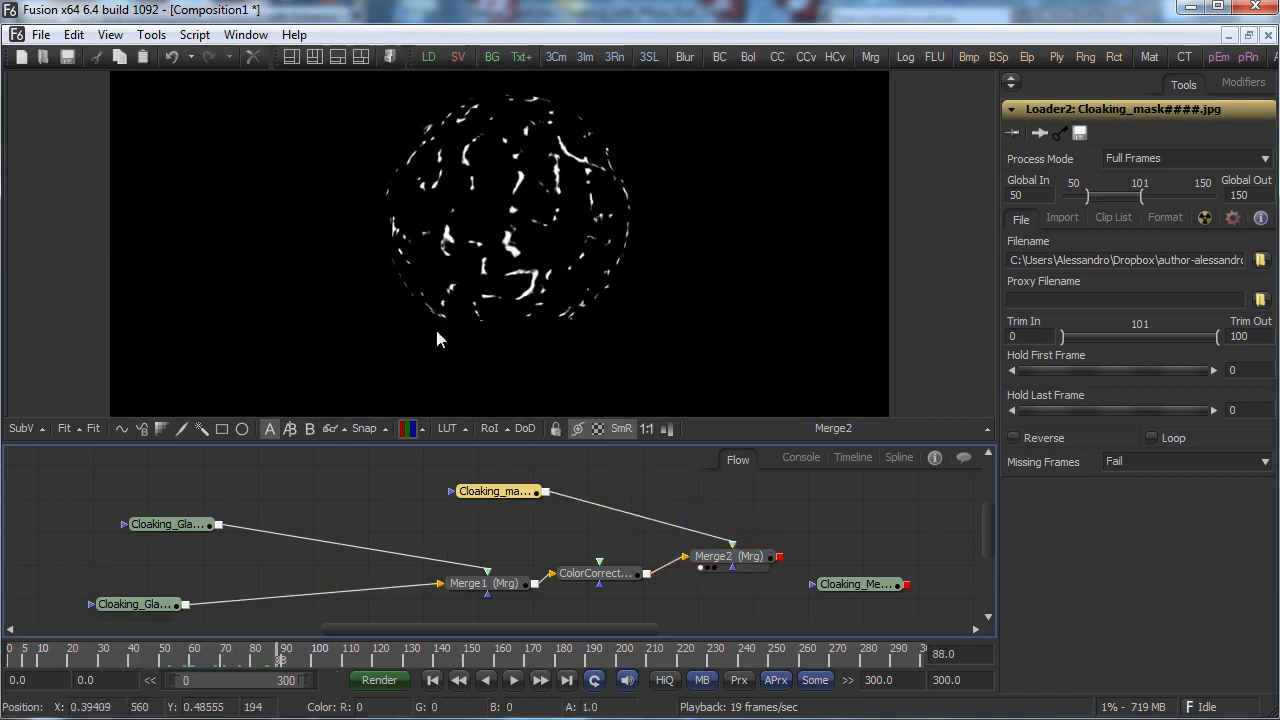
Set Merge2's Apply Mode to Screen, check the result around frame 88 and move the mask loader farther from Merge2.
{"action": "left_click", "coordinate": [748, 561]}
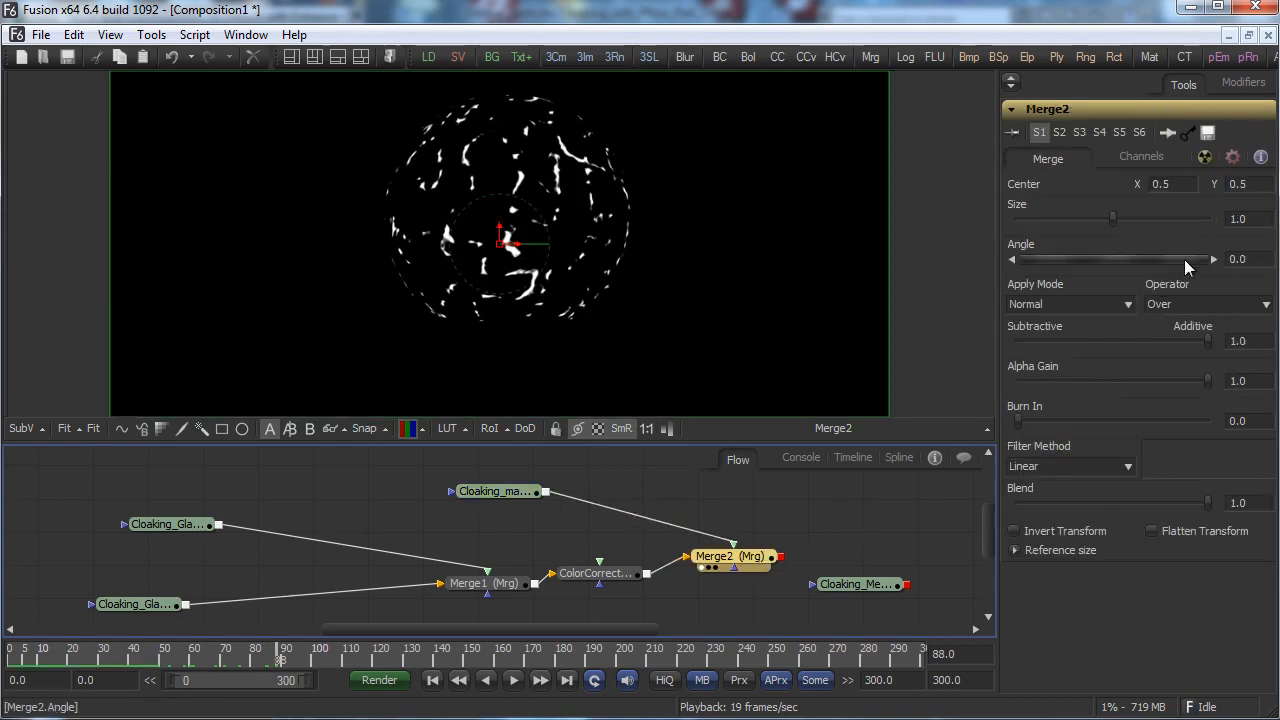
{"action": "left_click", "coordinate": [1080, 303]}
{"action": "left_click", "coordinate": [1062, 340]}
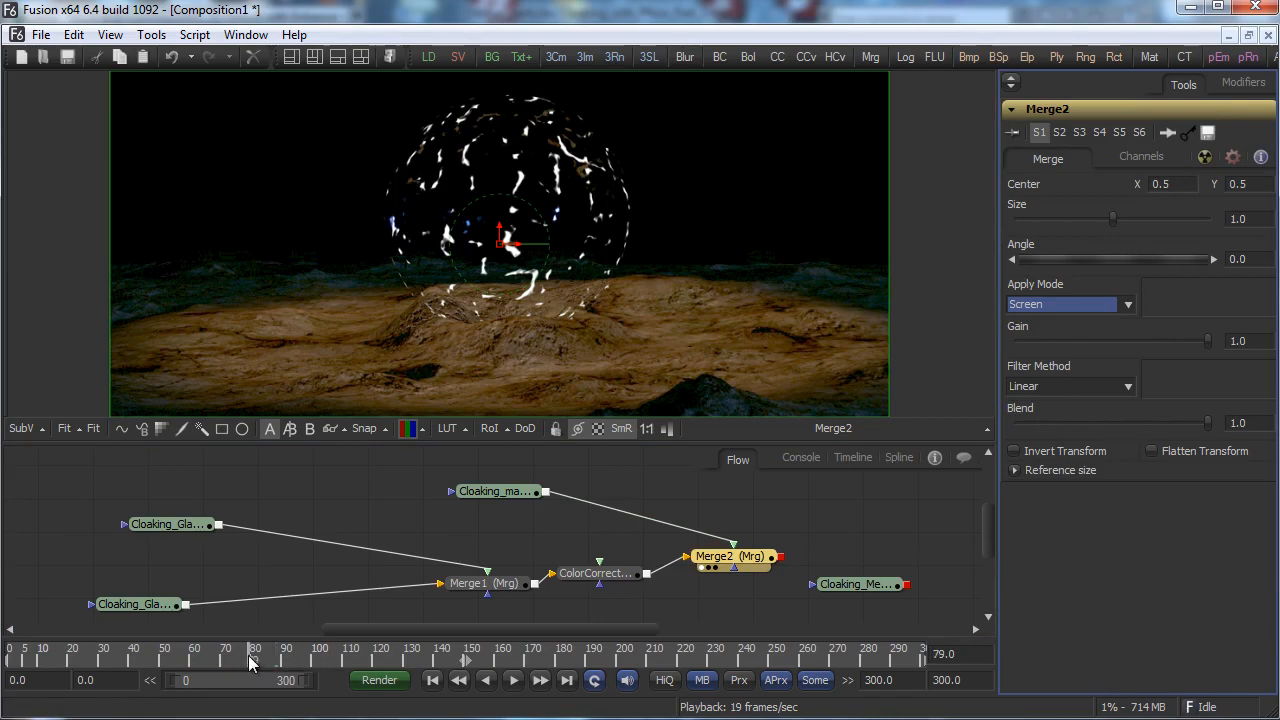
{"action": "left_click_drag", "start_coordinate": [250, 662], "coordinate": [277, 648]}
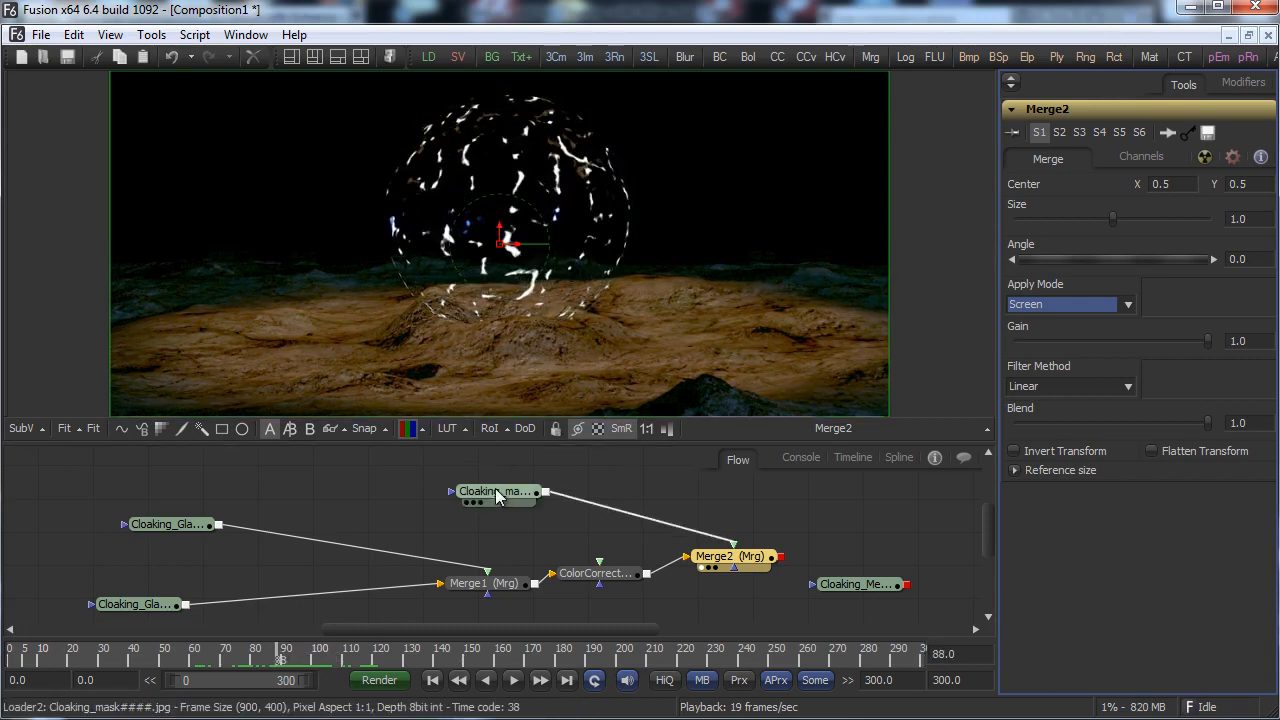
{"action": "left_click_drag", "start_coordinate": [497, 493], "coordinate": [447, 491]}
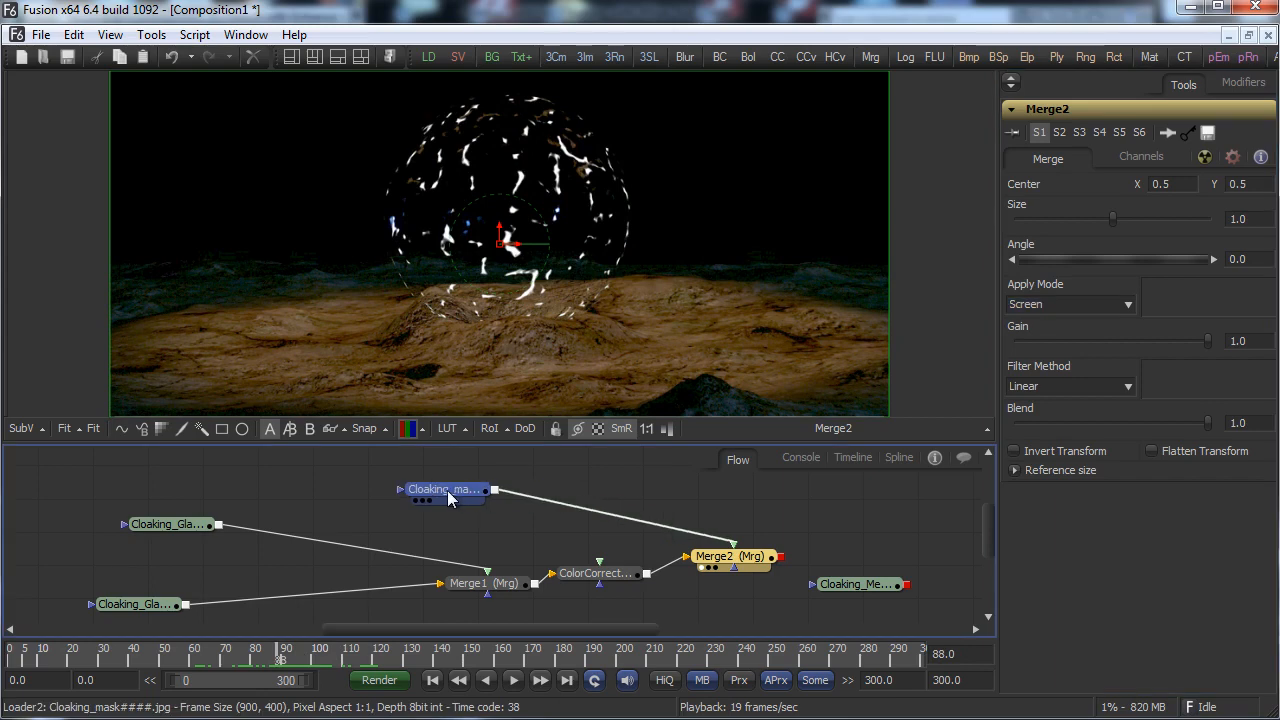
Try adjusting the Gain and Blend of Merge2.
{"action": "left_click", "coordinate": [738, 553]}
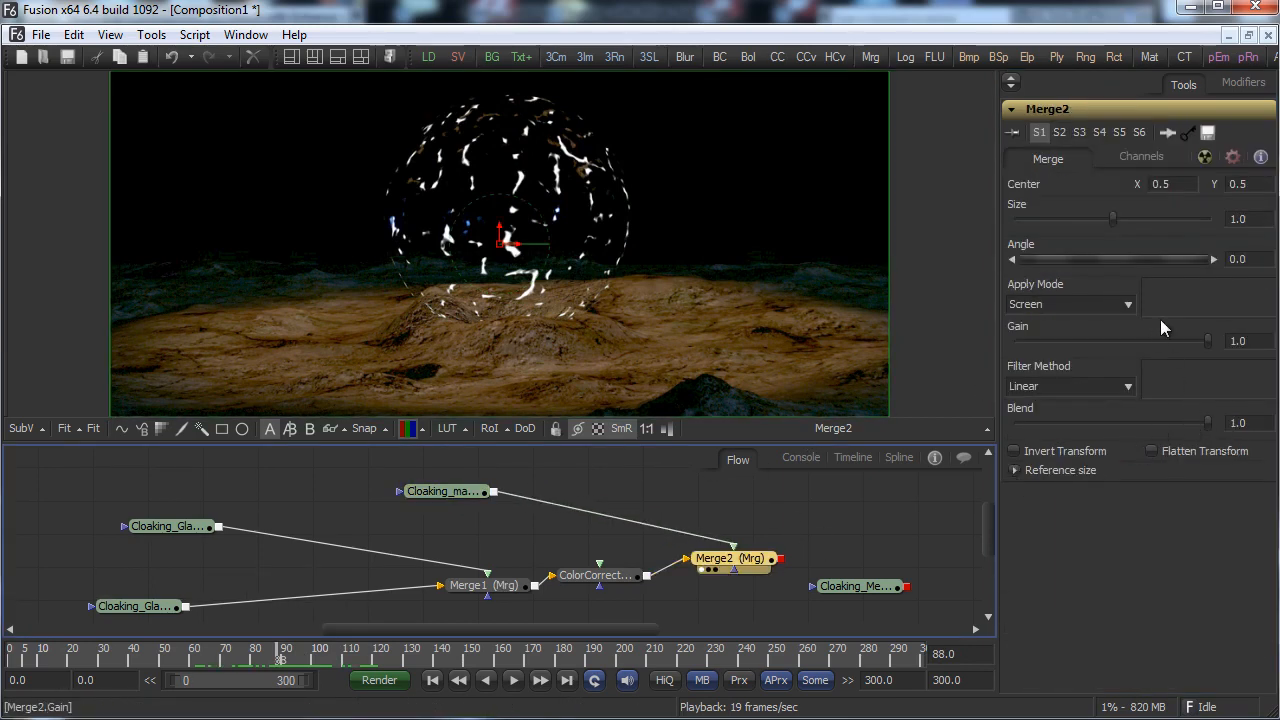
{"action": "mouse_move", "coordinate": [1206, 345]}
{"action": "left_mouse_down"}
{"action": "mouse_move", "coordinate": [1120, 345]}
{"action": "mouse_move", "coordinate": [1210, 346]}
{"action": "left_mouse_up"}
{"action": "mouse_move", "coordinate": [1210, 423]}
{"action": "left_mouse_down"}
{"action": "mouse_move", "coordinate": [1128, 425]}
{"action": "mouse_move", "coordinate": [1225, 422]}
{"action": "left_mouse_up"}
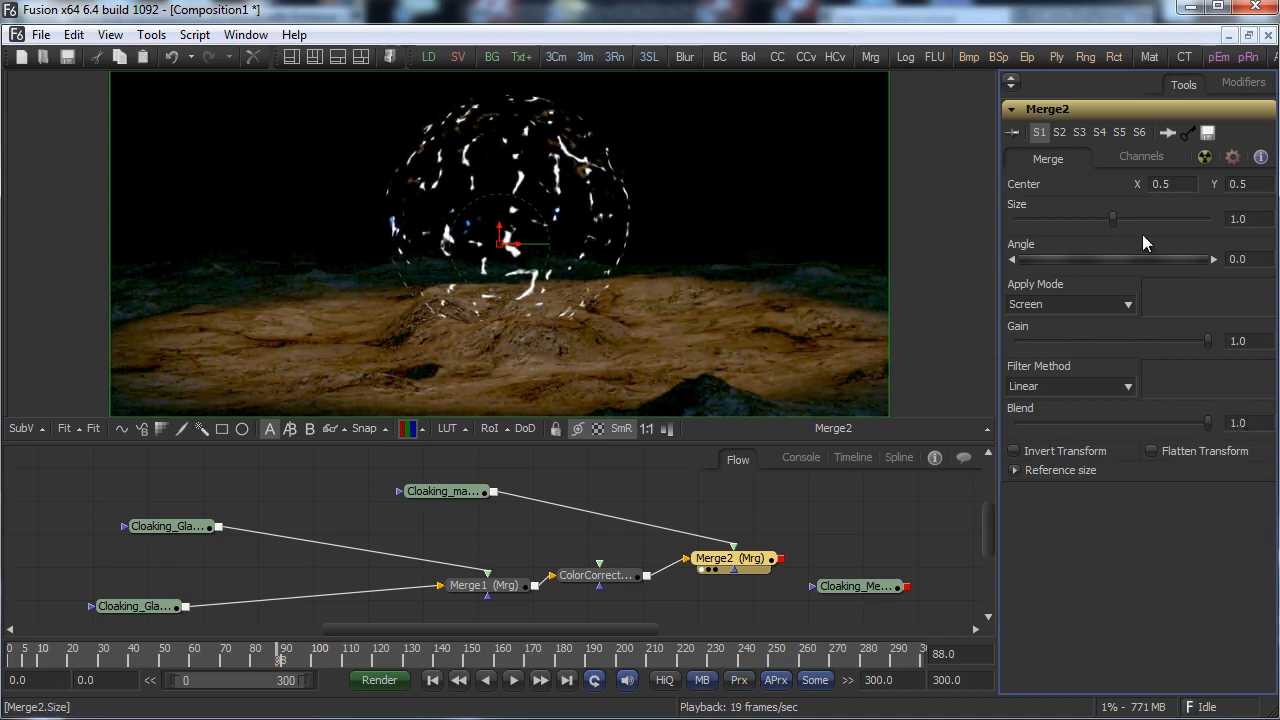
View the mask loader, add a Soft Glow fed by the loader's output and view the glow.
{"action": "right_click", "coordinate": [588, 497]}
{"action": "mouse_move", "coordinate": [619, 506]}
{"action": "left_click_drag", "start_coordinate": [452, 485], "coordinate": [619, 371]}
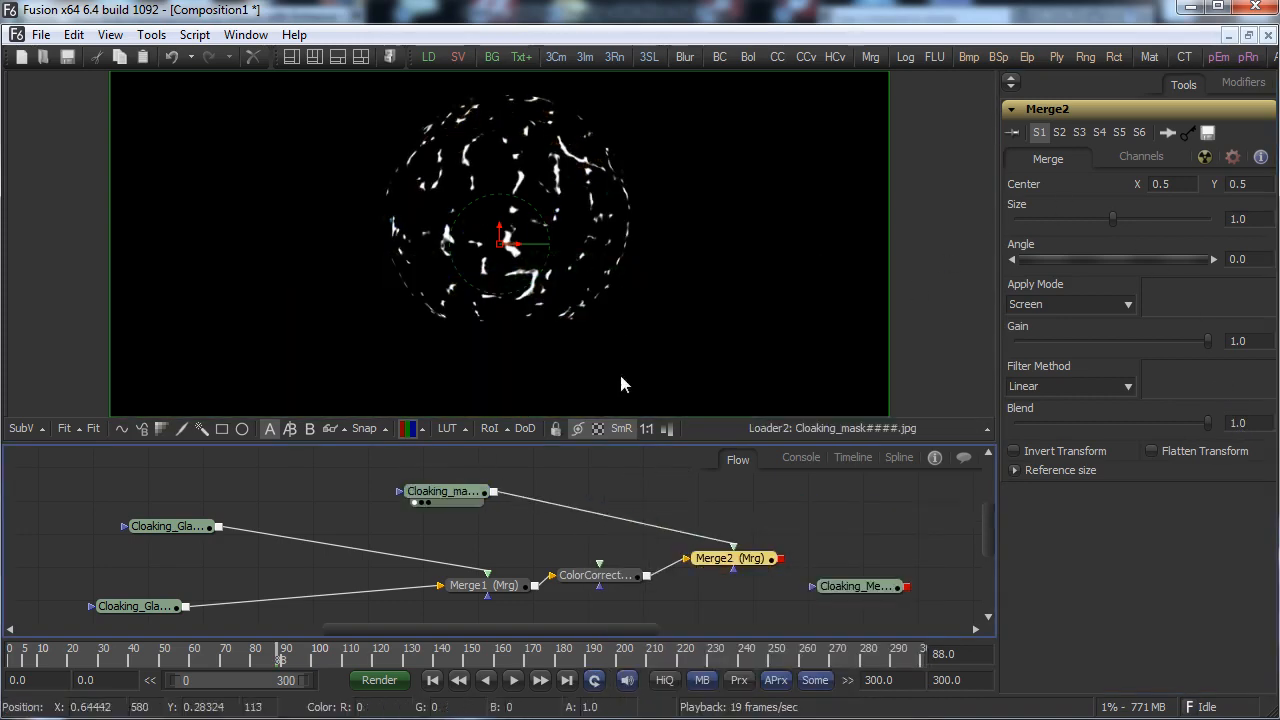
{"action": "right_click", "coordinate": [577, 477]}
{"action": "mouse_move", "coordinate": [700, 484]}
{"action": "mouse_move", "coordinate": [885, 528]}
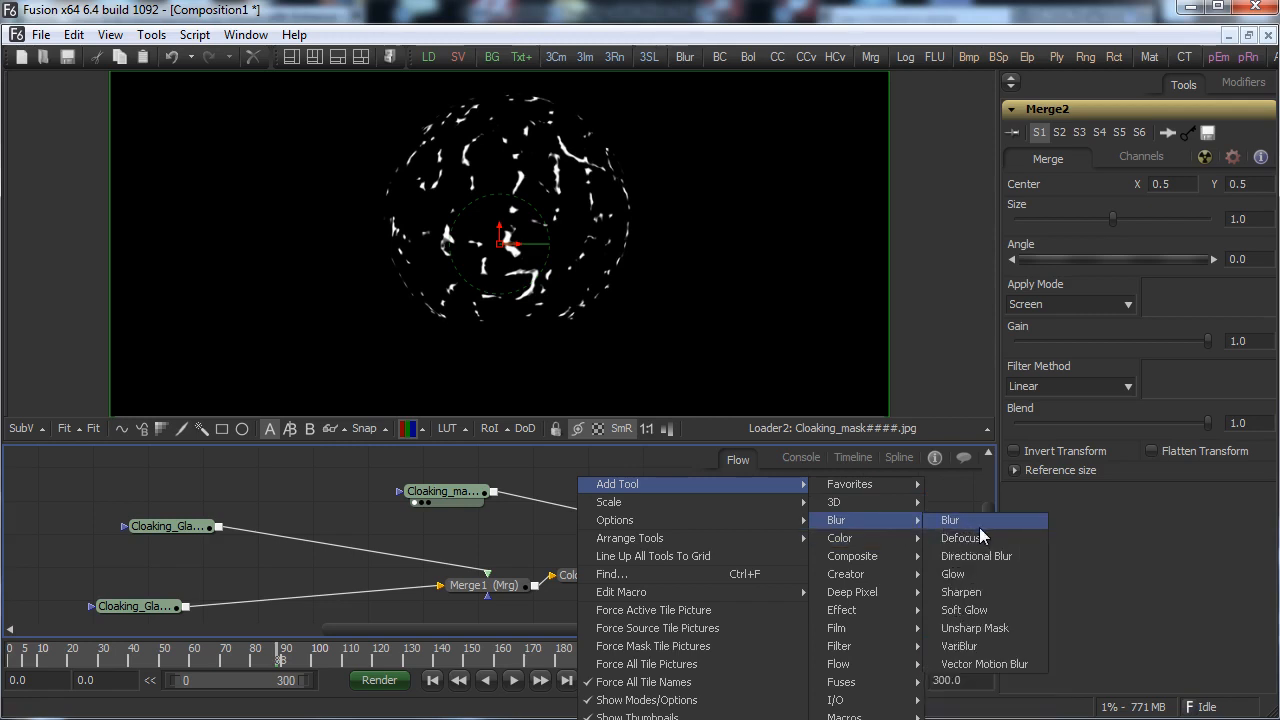
{"action": "left_click", "coordinate": [992, 610]}
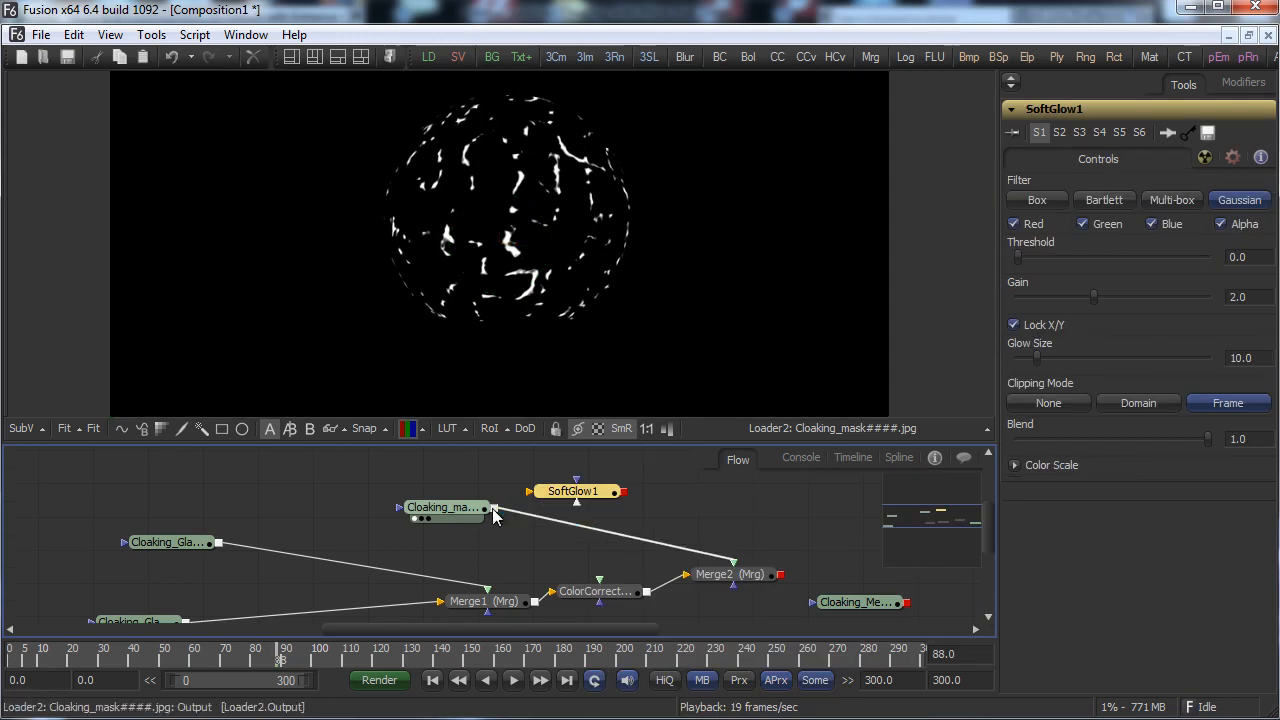
{"action": "left_click_drag", "start_coordinate": [594, 486], "coordinate": [640, 405]}
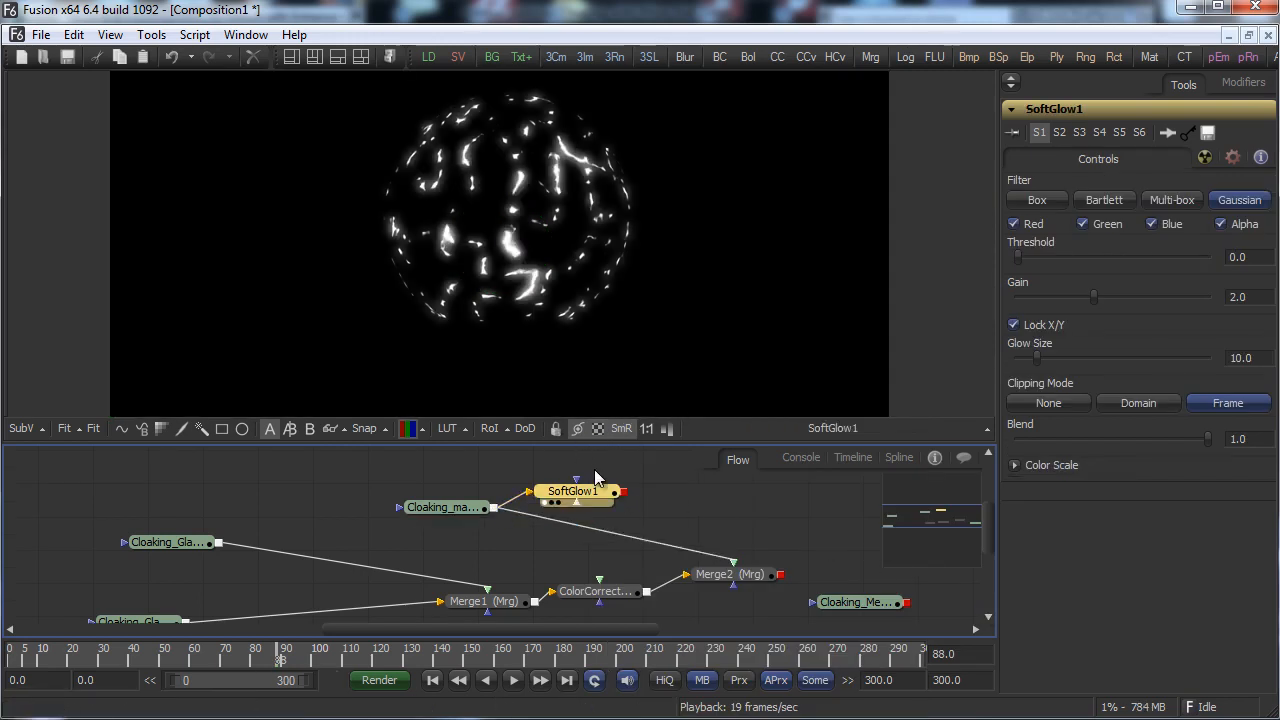
Set SoftGlow1's Red Scale to 0, Green Scale to about 1.57, Blue Scale to 2.0 and Glow Size to about 3.14.
{"action": "left_click", "coordinate": [1015, 466]}
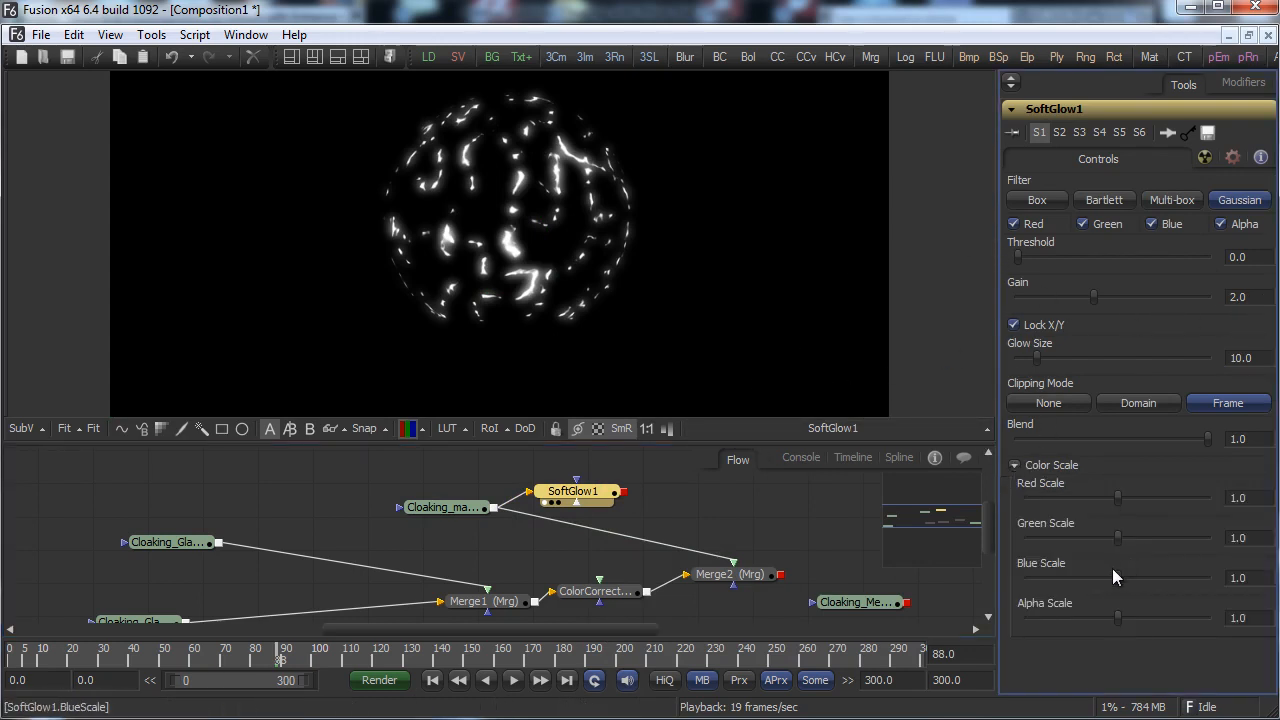
{"action": "left_click_drag", "start_coordinate": [1117, 577], "coordinate": [1204, 562]}
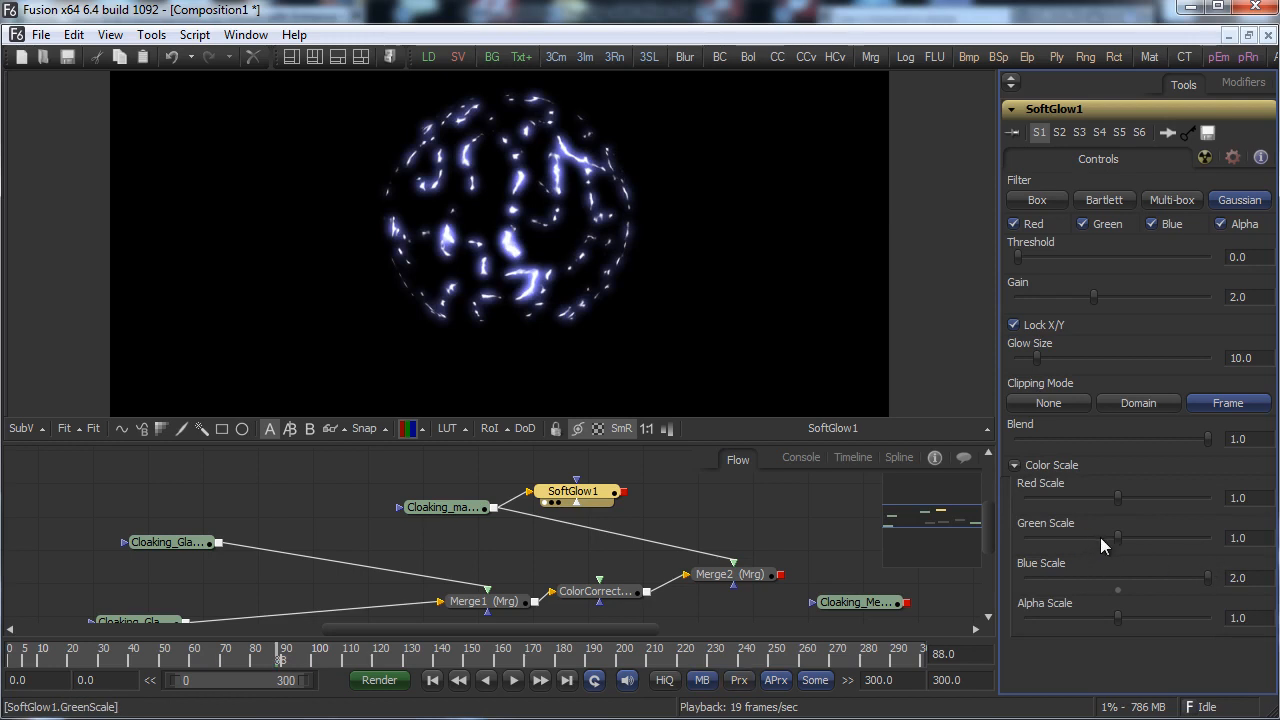
{"action": "left_click_drag", "start_coordinate": [1100, 537], "coordinate": [1172, 536]}
{"action": "left_click_drag", "start_coordinate": [1117, 498], "coordinate": [1024, 499]}
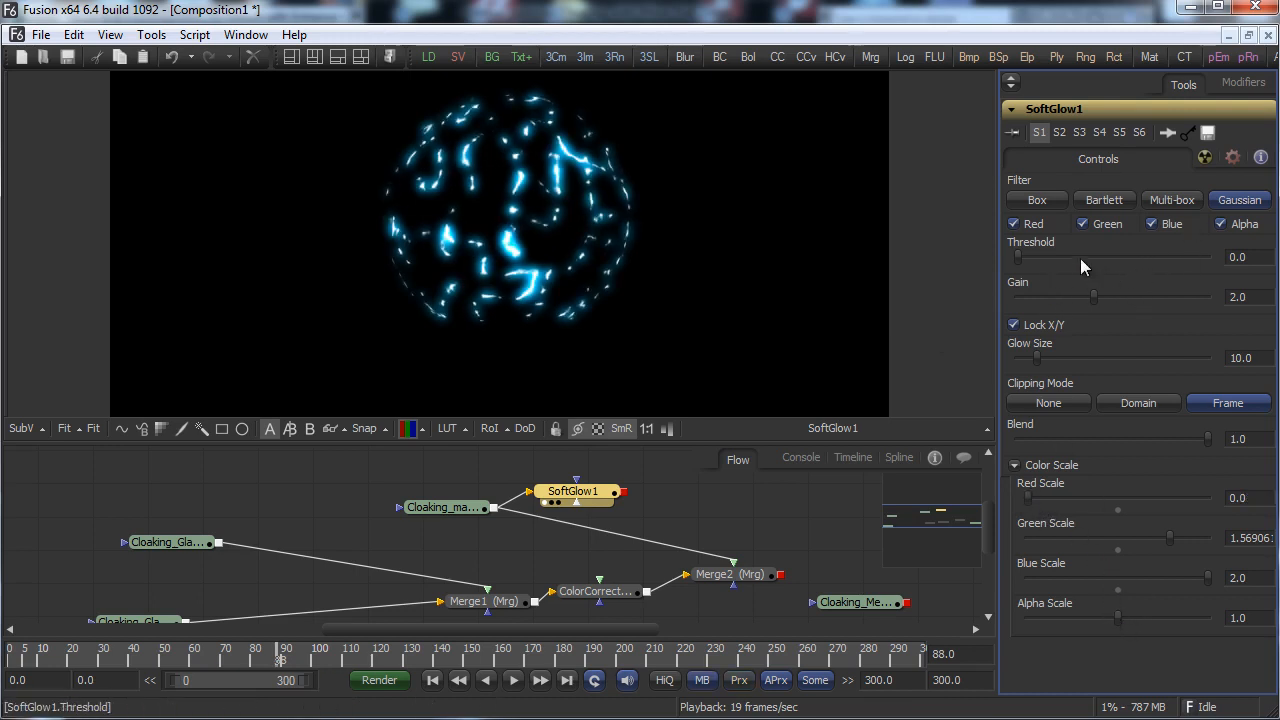
{"action": "mouse_move", "coordinate": [1038, 357]}
{"action": "left_mouse_down"}
{"action": "mouse_move", "coordinate": [1058, 355]}
{"action": "mouse_move", "coordinate": [1025, 355]}
{"action": "left_mouse_up"}
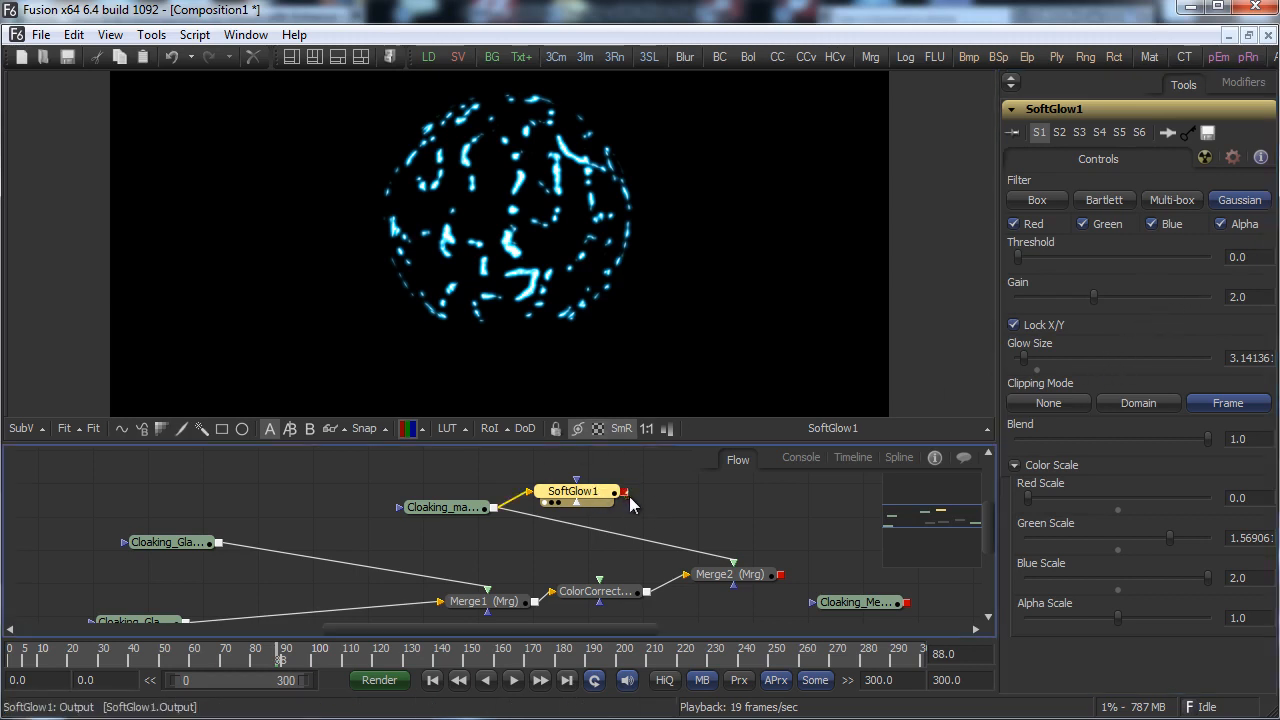
Connect SoftGlow1's output to Merge2's foreground in place of the mask loader and play through the glow.
{"action": "left_click_drag", "start_coordinate": [626, 492], "coordinate": [733, 563]}
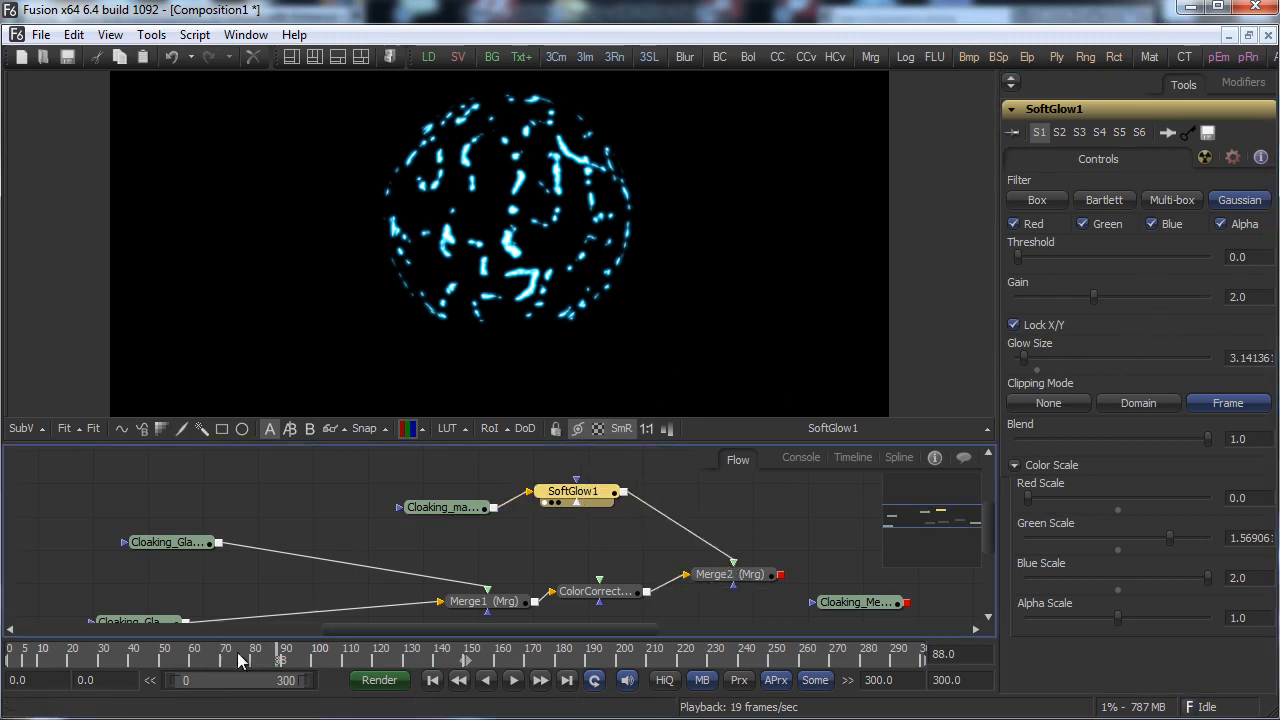
{"action": "left_click", "coordinate": [209, 660]}
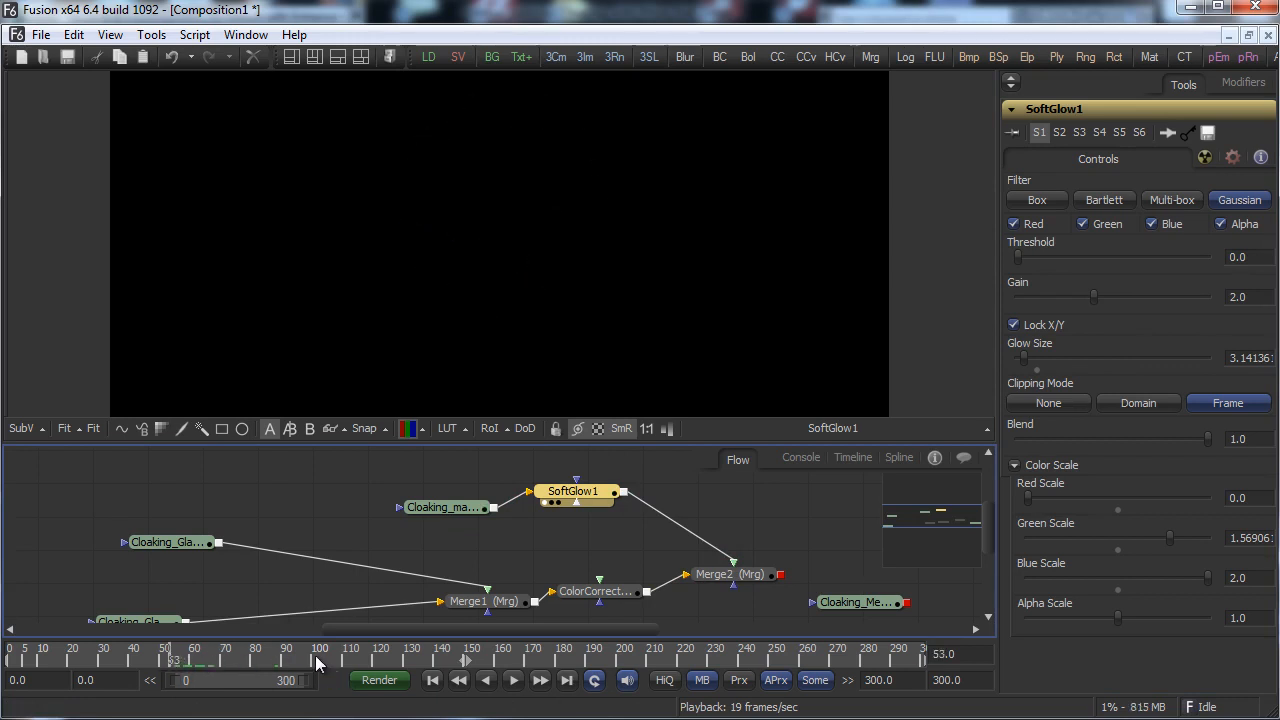
{"action": "left_click", "coordinate": [532, 683]}
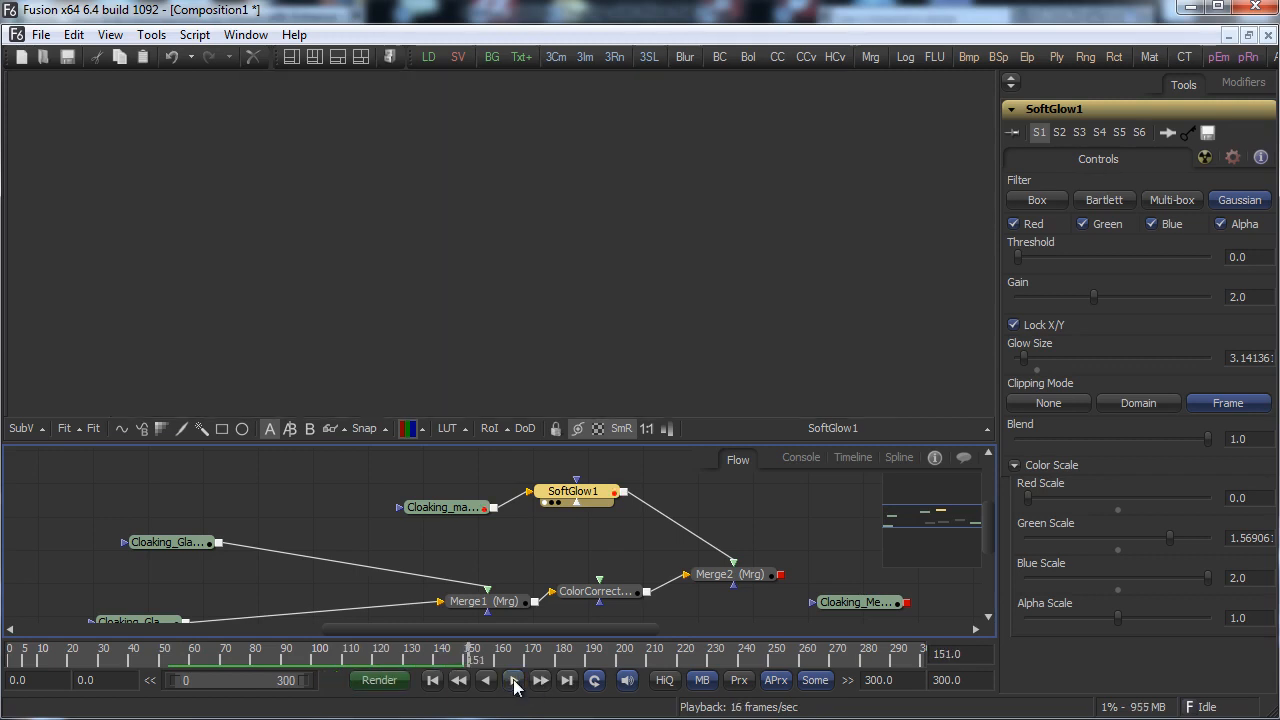
{"action": "left_click", "coordinate": [262, 655]}
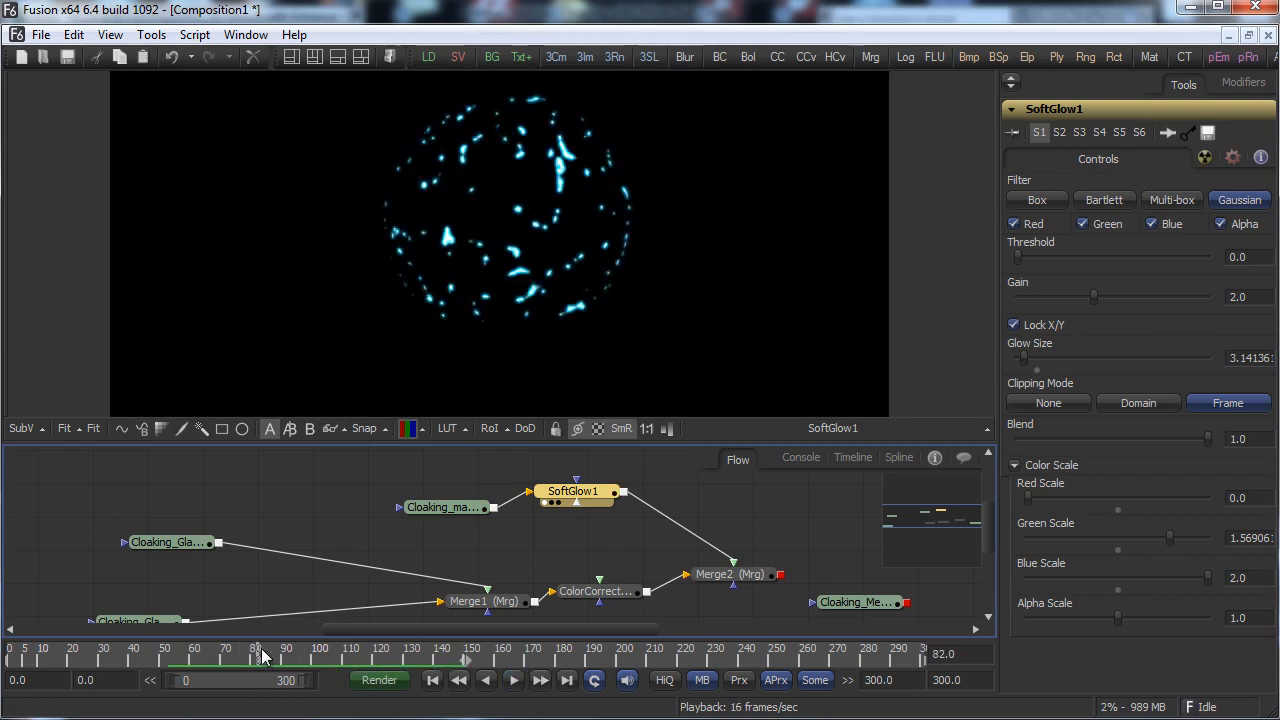
Animate SoftGlow1's Glow Size and Gain with starting keyframes at frame 50.
{"action": "mouse_move", "coordinate": [263, 655]}
{"action": "left_mouse_down"}
{"action": "mouse_move", "coordinate": [414, 645]}
{"action": "mouse_move", "coordinate": [300, 645]}
{"action": "mouse_move", "coordinate": [203, 665]}
{"action": "left_mouse_up"}
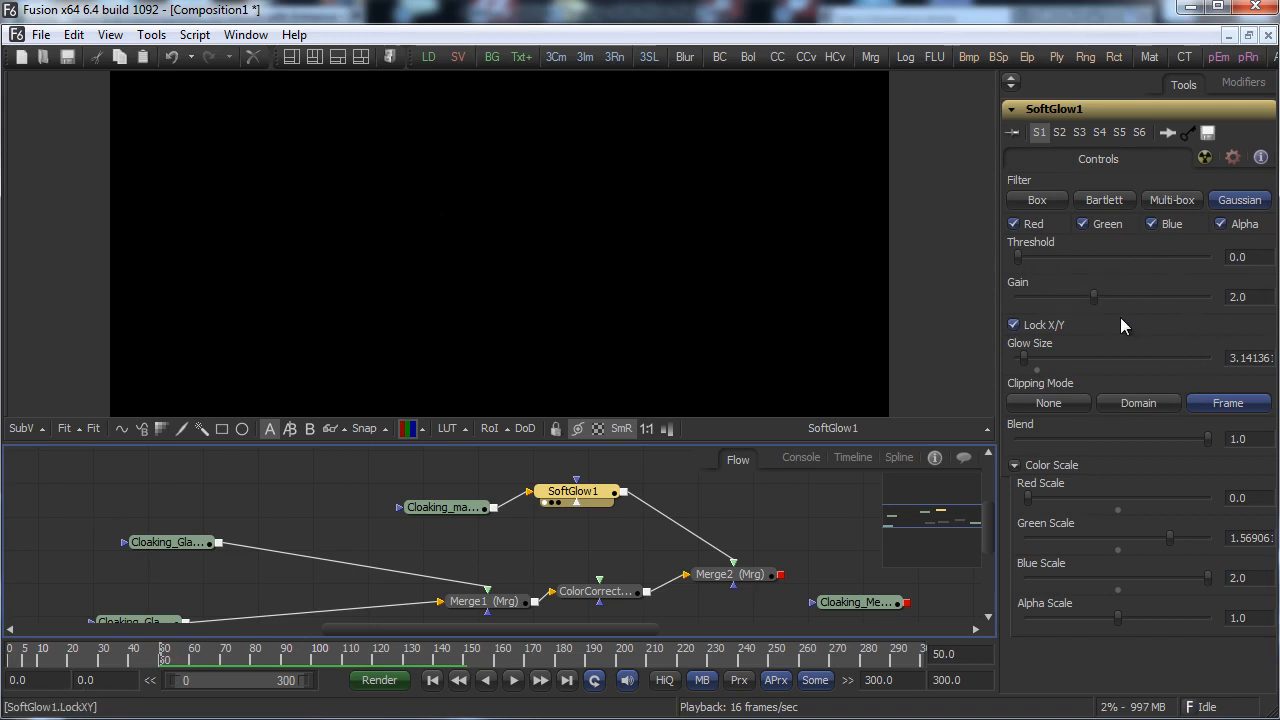
{"action": "right_click", "coordinate": [1046, 345]}
{"action": "left_click", "coordinate": [1073, 353]}
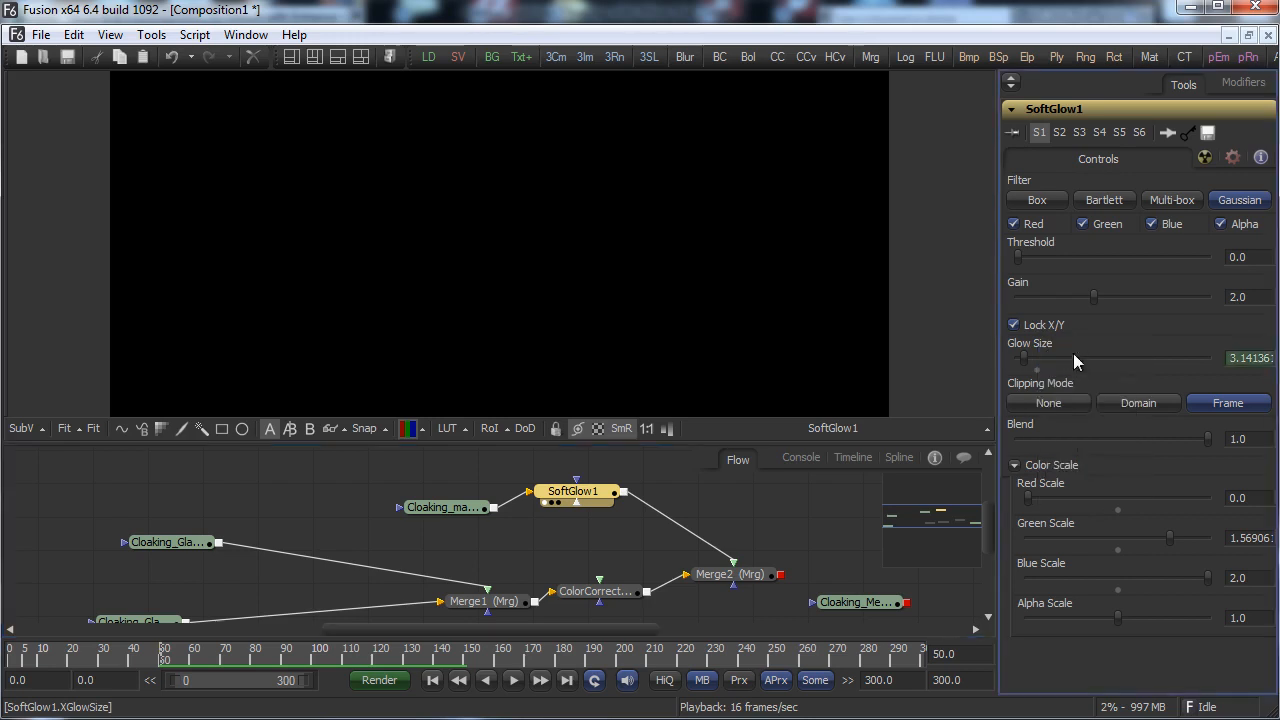
{"action": "right_click", "coordinate": [1017, 285]}
{"action": "left_click", "coordinate": [1050, 289]}
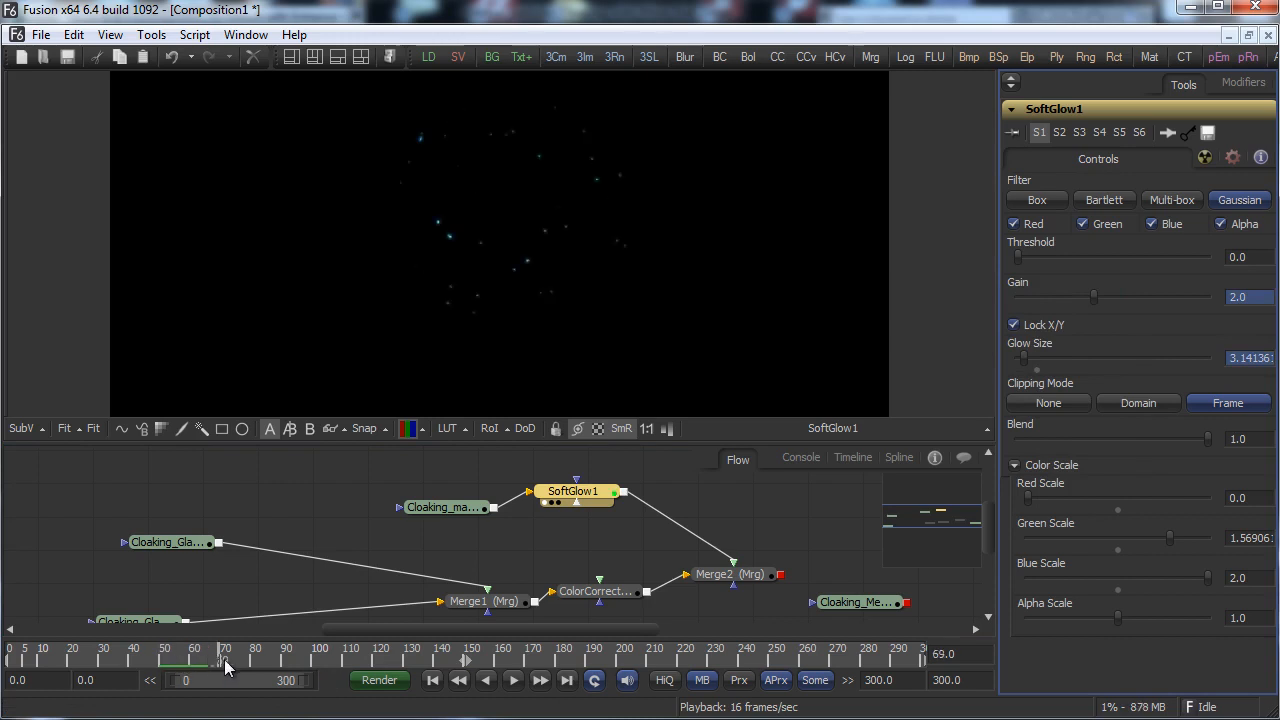
Keyframe a larger Glow Size and a lower Gain for SoftGlow1 at frame 133 and check the glow at frame 97.
{"action": "left_click_drag", "start_coordinate": [225, 668], "coordinate": [420, 664]}
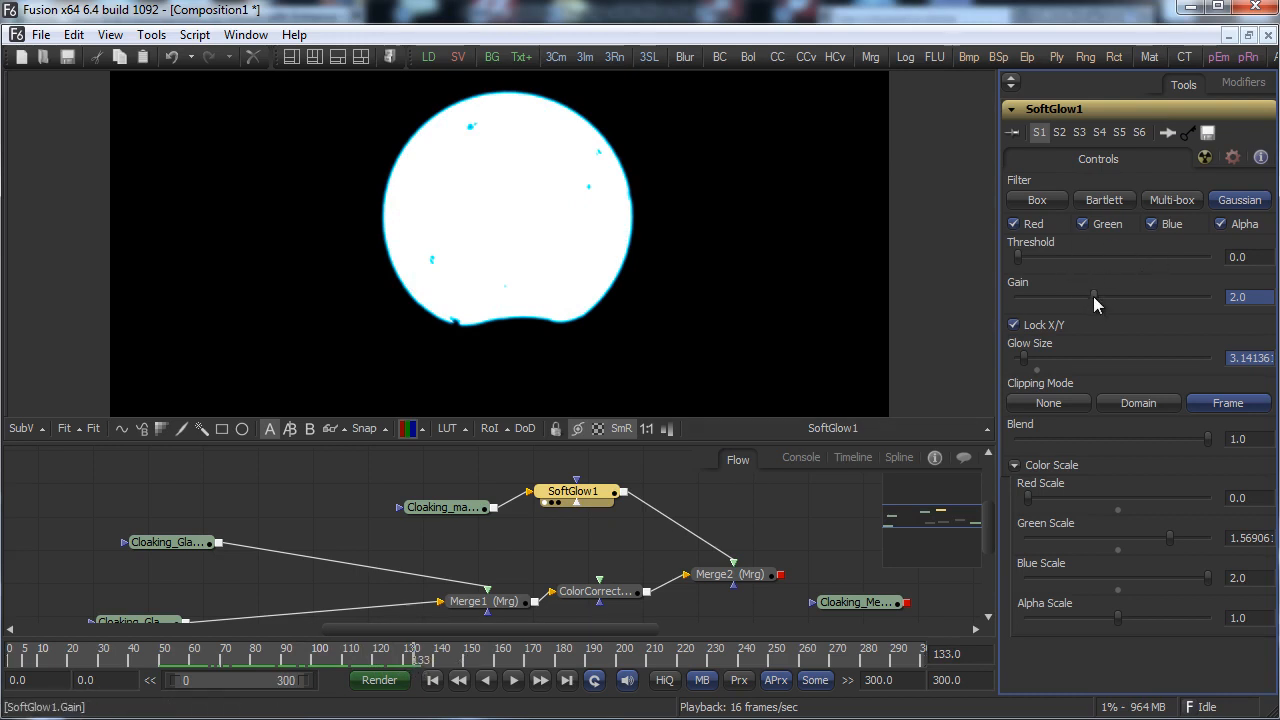
{"action": "left_click_drag", "start_coordinate": [1093, 296], "coordinate": [1125, 299]}
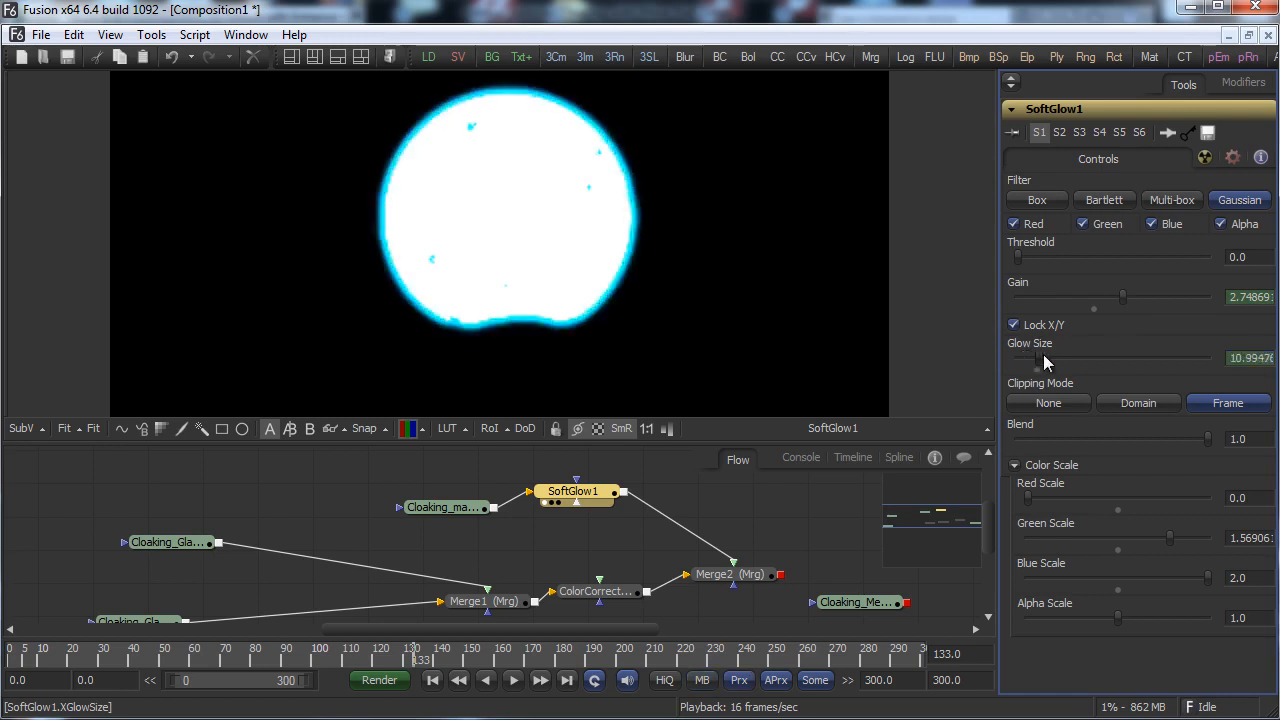
{"action": "left_click_drag", "start_coordinate": [1073, 352], "coordinate": [1106, 351]}
{"action": "left_click_drag", "start_coordinate": [1122, 299], "coordinate": [1039, 297]}
{"action": "left_click_drag", "start_coordinate": [404, 657], "coordinate": [302, 617]}
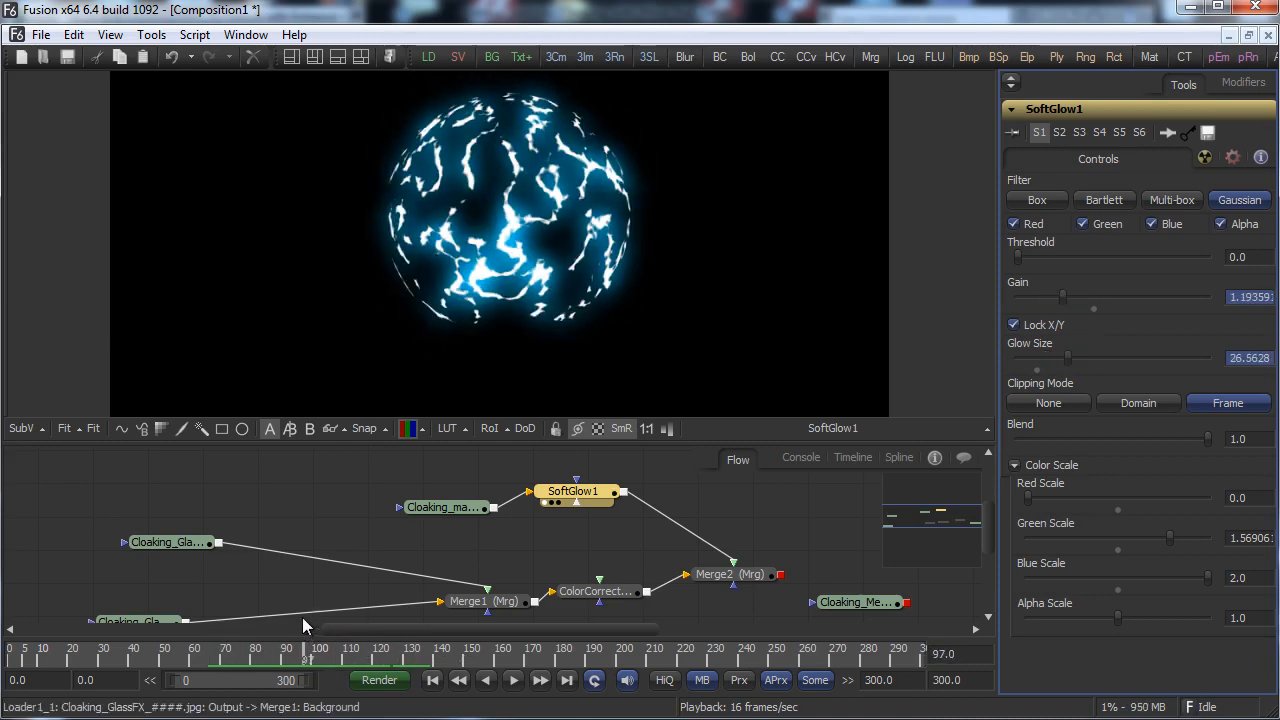
Make room beside the mask loader, add a Color Corrector fed by the loader and view it.
{"action": "left_click_drag", "start_coordinate": [465, 507], "coordinate": [595, 310]}
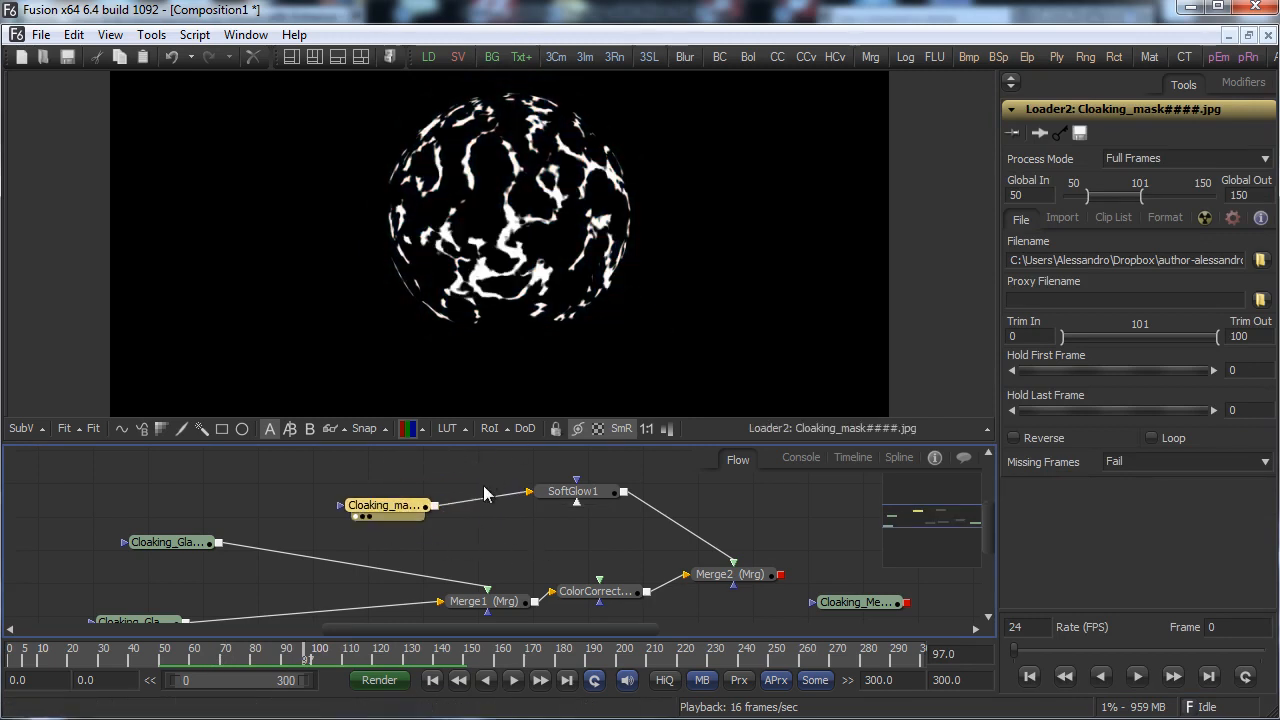
{"action": "right_click", "coordinate": [467, 514]}
{"action": "mouse_move", "coordinate": [603, 524]}
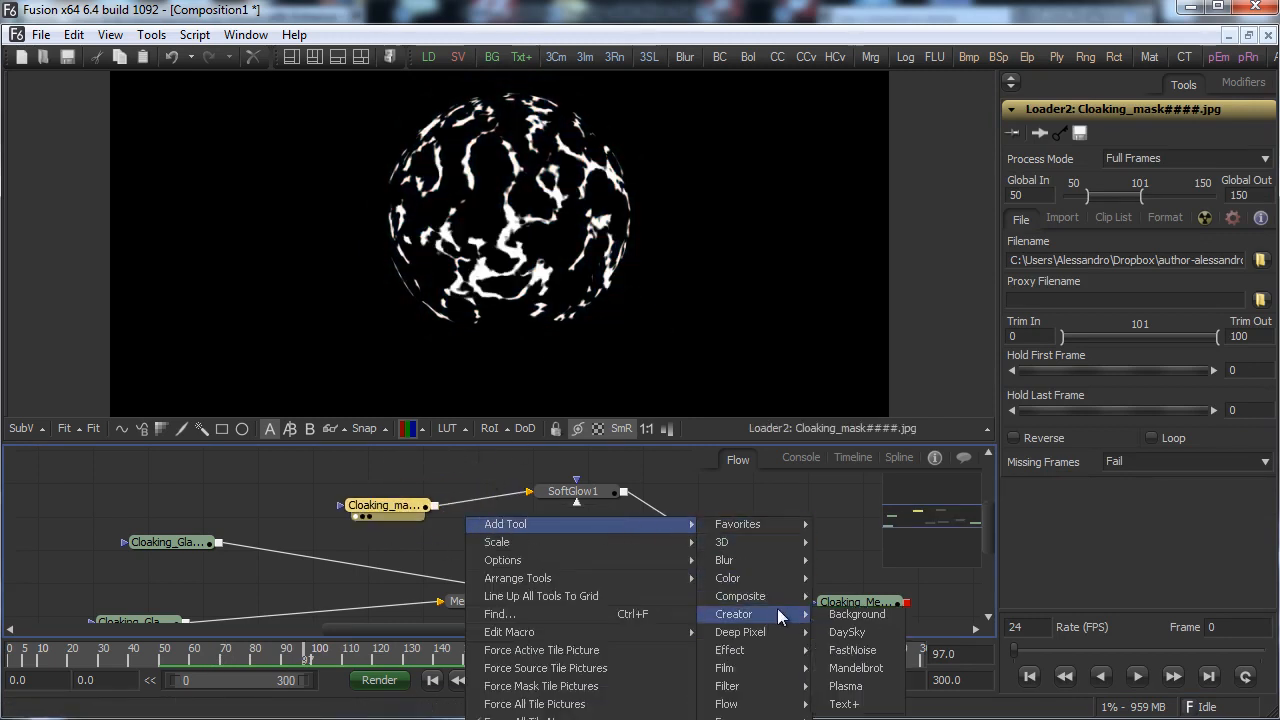
{"action": "mouse_move", "coordinate": [790, 587]}
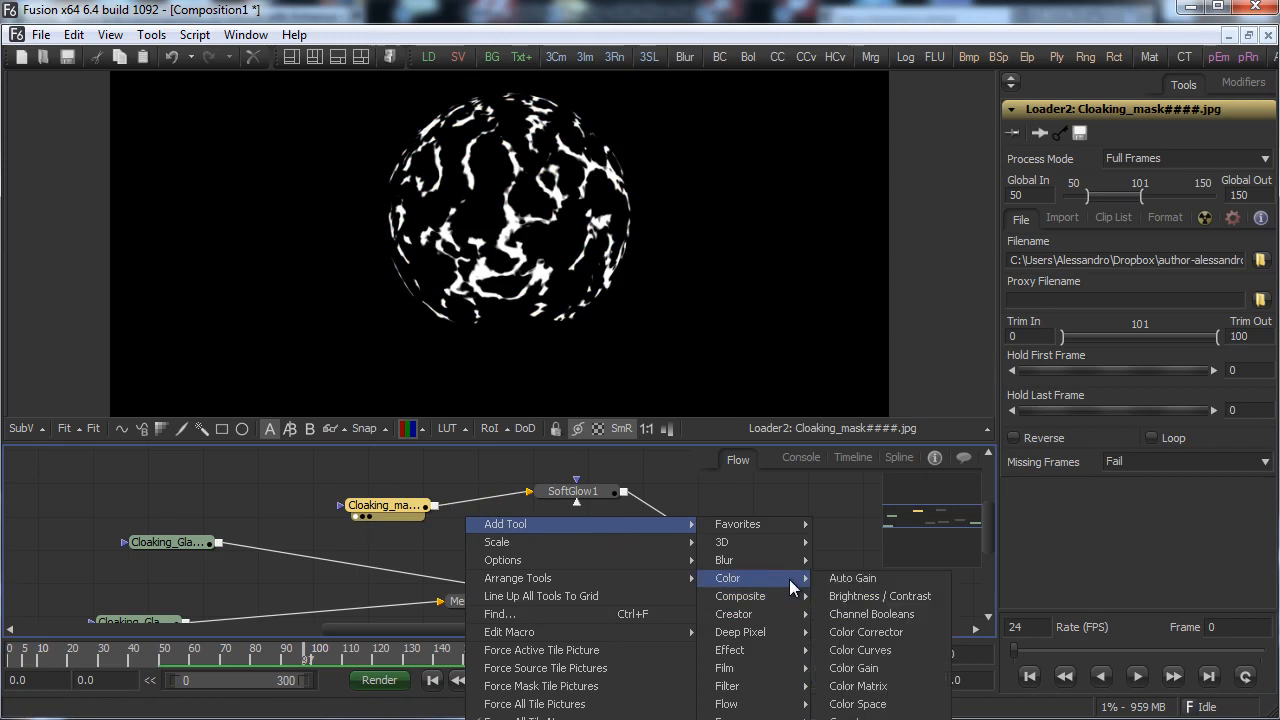
{"action": "left_click", "coordinate": [897, 631]}
{"action": "left_click_drag", "start_coordinate": [436, 506], "coordinate": [463, 524]}
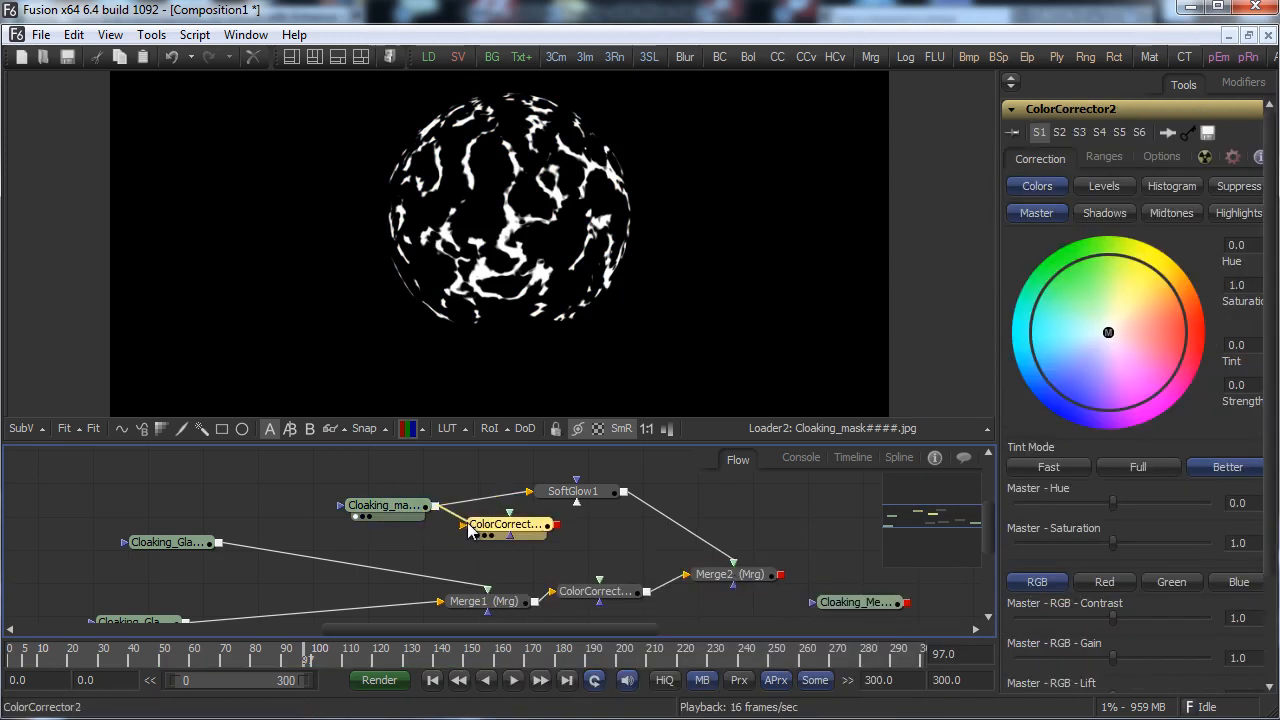
{"action": "key", "text": "1"}
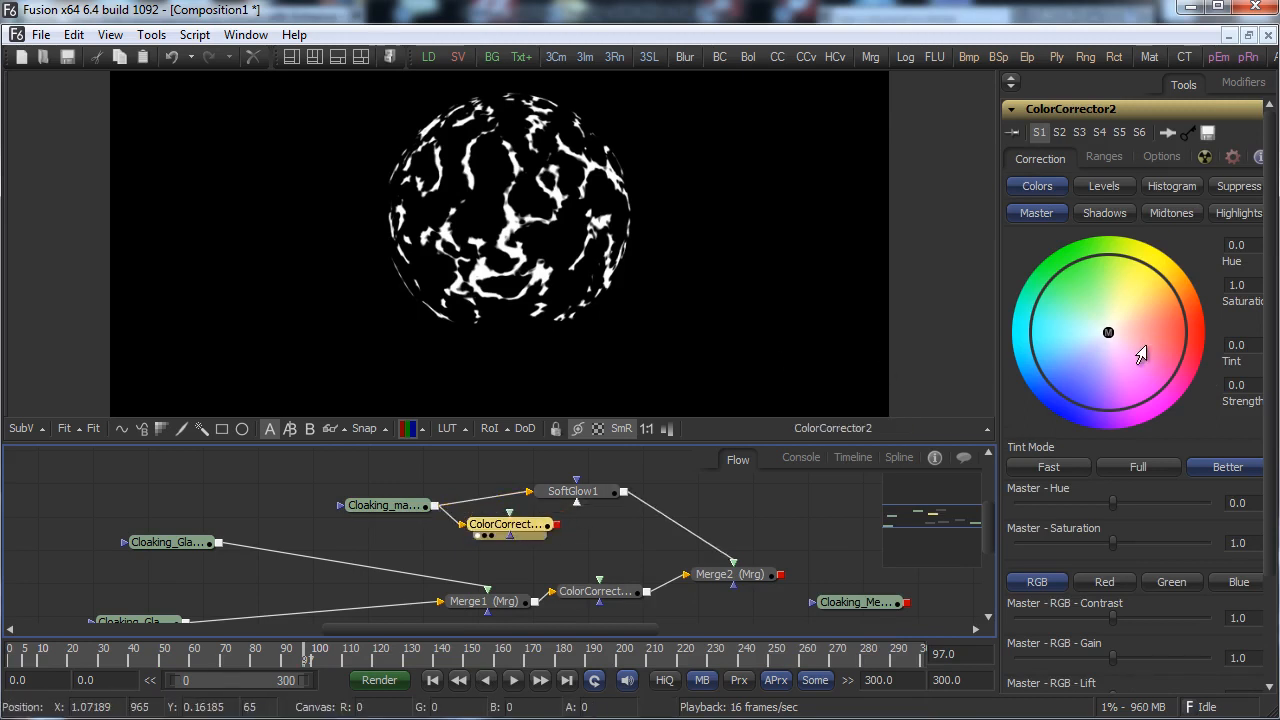
Tint ColorCorrector2 blue at about 0.92 strength, with Saturation about 1.49, Hue about 0.11 and RGB Gain about 1.17.
{"action": "left_click_drag", "start_coordinate": [1108, 336], "coordinate": [1051, 376]}
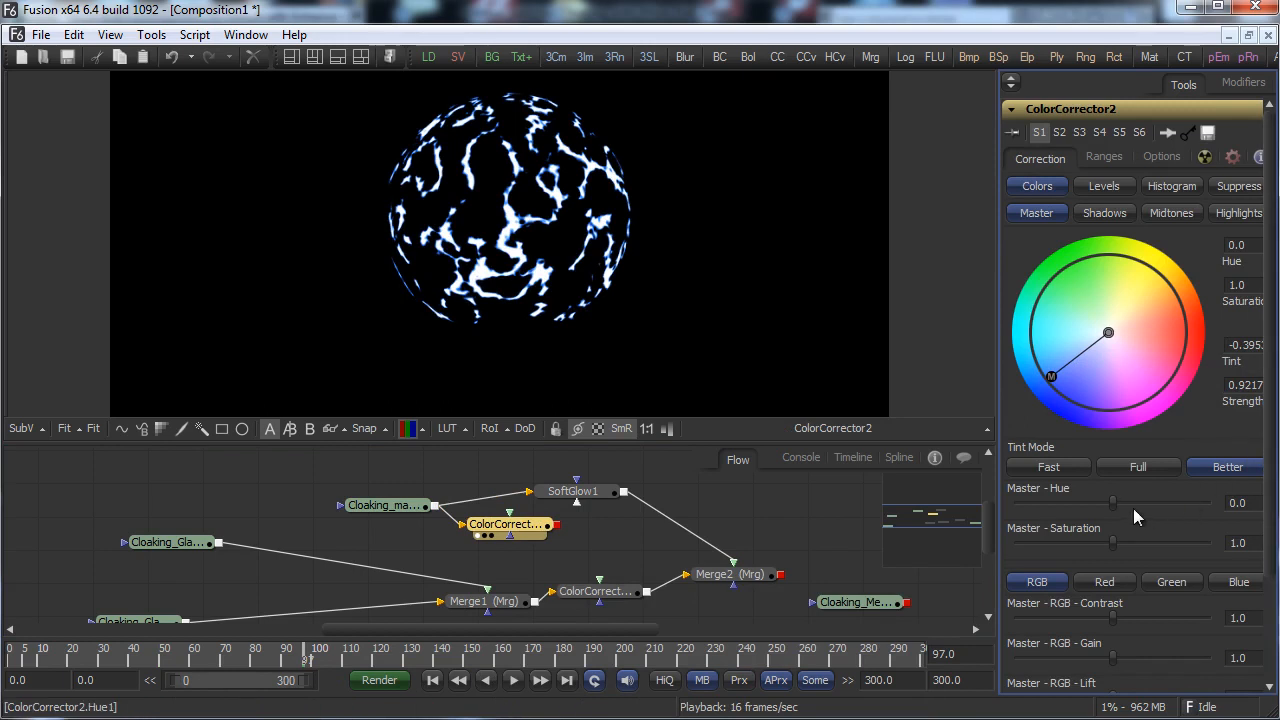
{"action": "left_click_drag", "start_coordinate": [1113, 543], "coordinate": [1158, 541]}
{"action": "mouse_move", "coordinate": [1112, 502]}
{"action": "left_mouse_down"}
{"action": "mouse_move", "coordinate": [1064, 504]}
{"action": "mouse_move", "coordinate": [1123, 506]}
{"action": "left_mouse_up"}
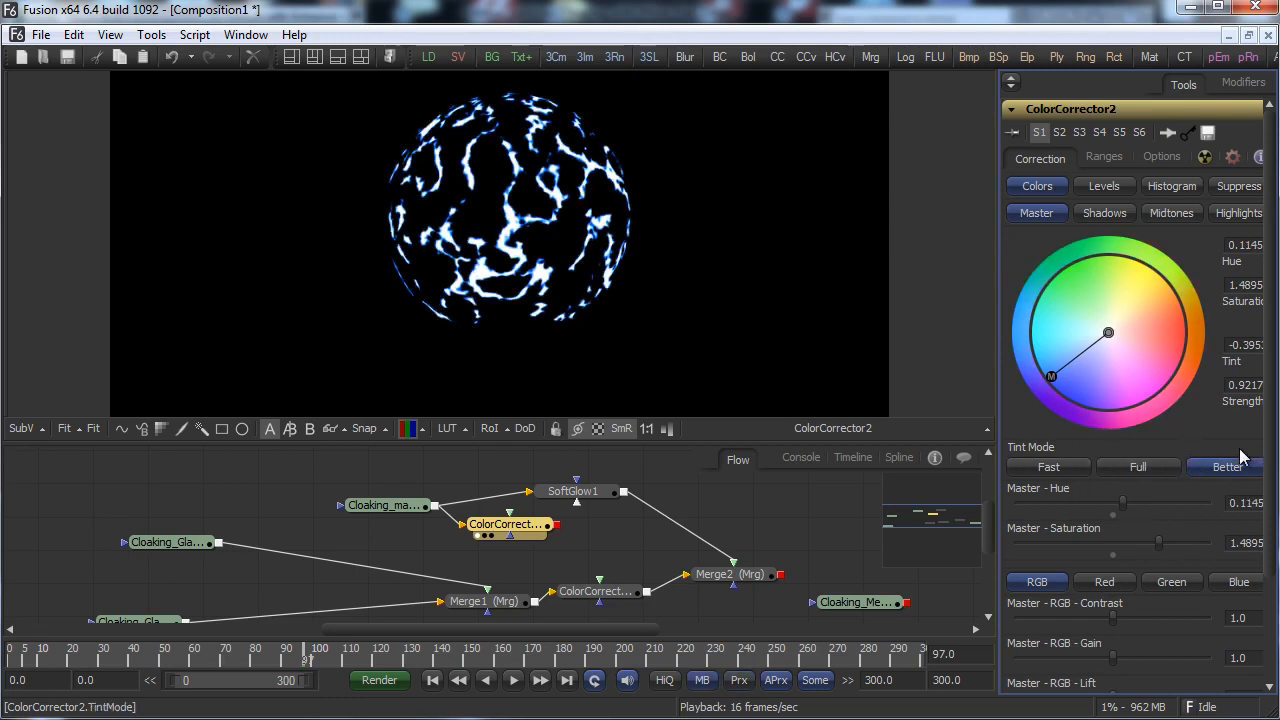
{"action": "scroll", "coordinate": [1262, 341], "scroll_direction": "down", "scroll_amount": 3}
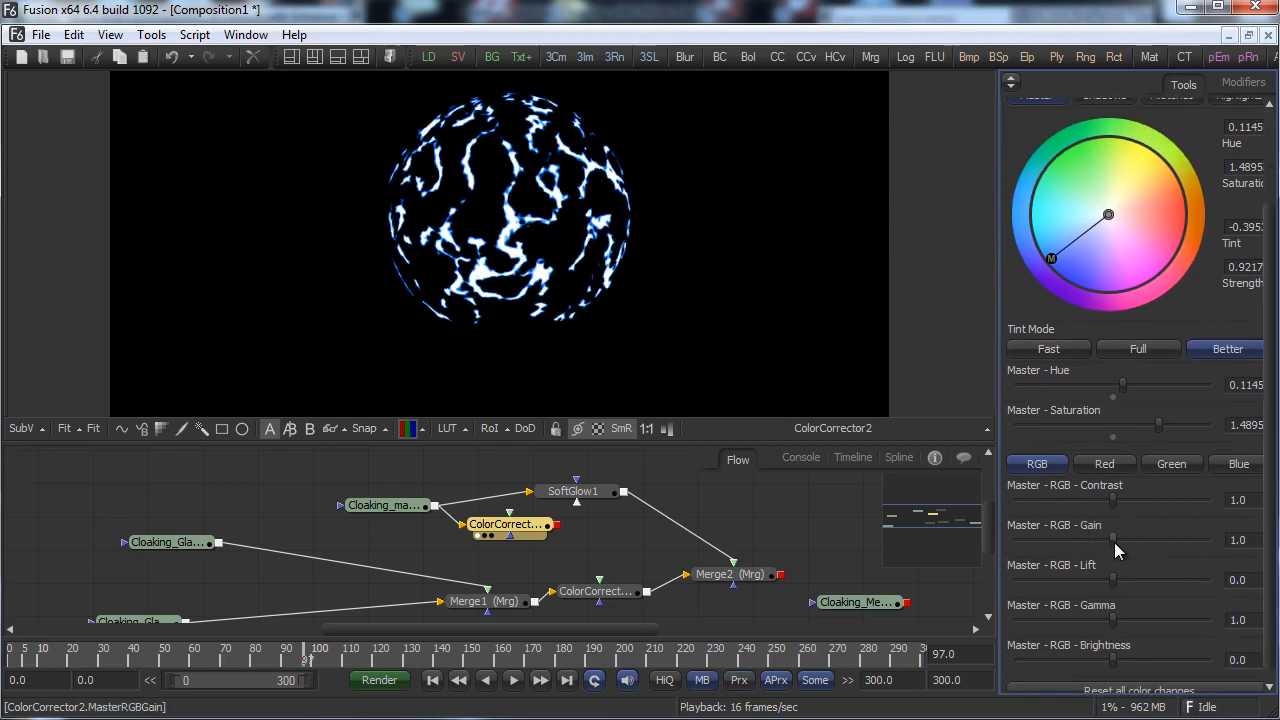
{"action": "left_click_drag", "start_coordinate": [1113, 542], "coordinate": [1112, 580]}
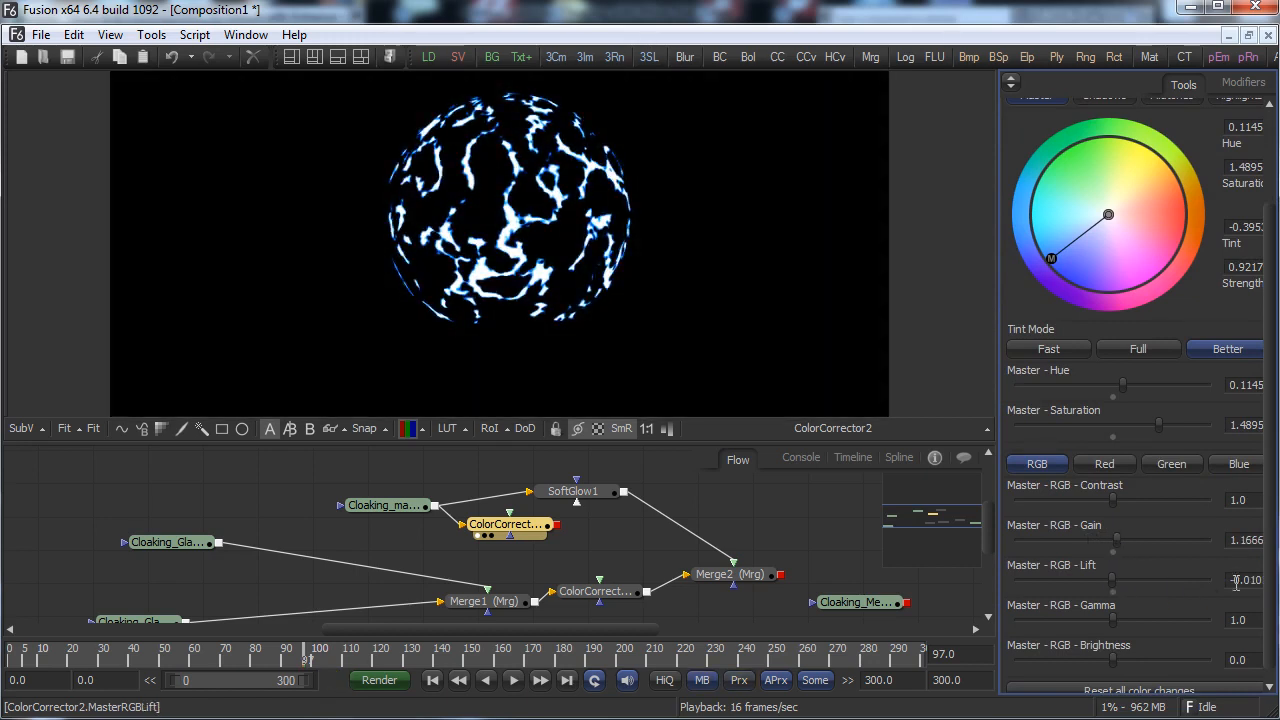
{"action": "double_click", "coordinate": [1248, 580]}
{"action": "scroll", "coordinate": [1240, 280], "scroll_direction": "up", "scroll_amount": 3}
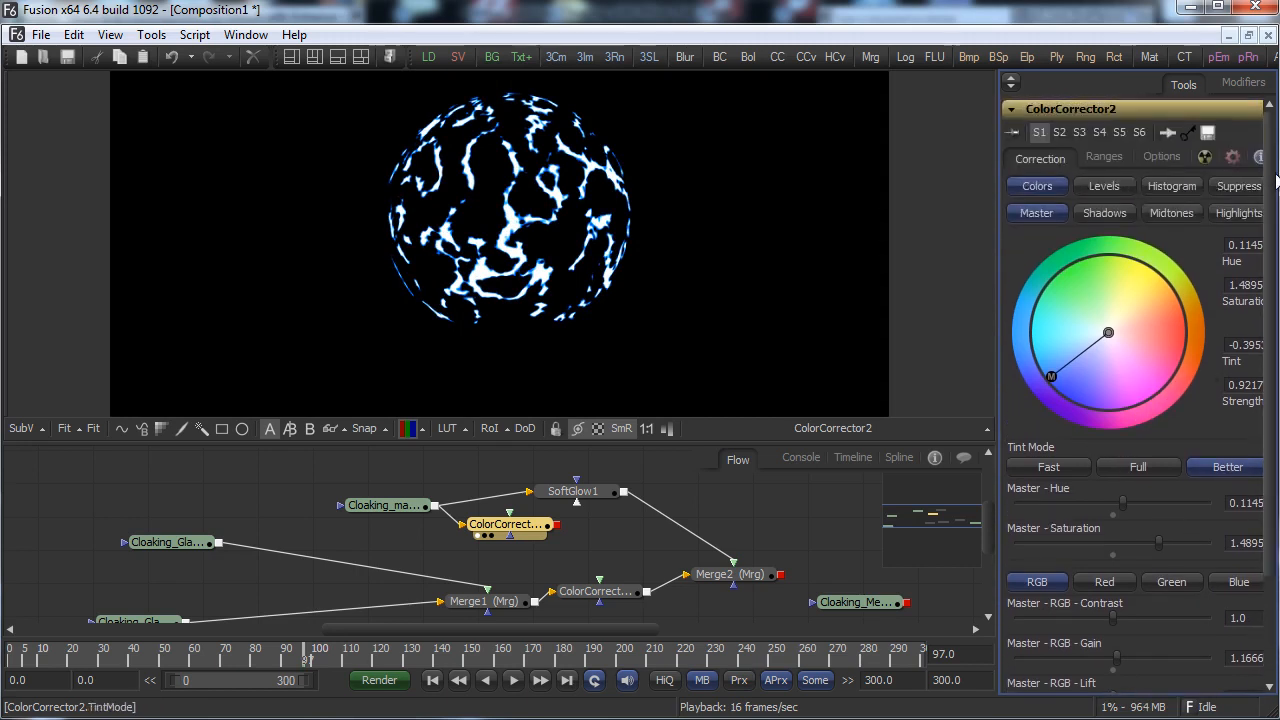
Insert ColorCorrector2 between the mask loader and SoftGlow1, check Merge2 up to frame 106 and space out the mask nodes.
{"action": "mouse_move", "coordinate": [573, 495]}
{"action": "left_mouse_down"}
{"action": "mouse_move", "coordinate": [607, 497]}
{"action": "mouse_move", "coordinate": [562, 494]}
{"action": "left_mouse_up"}
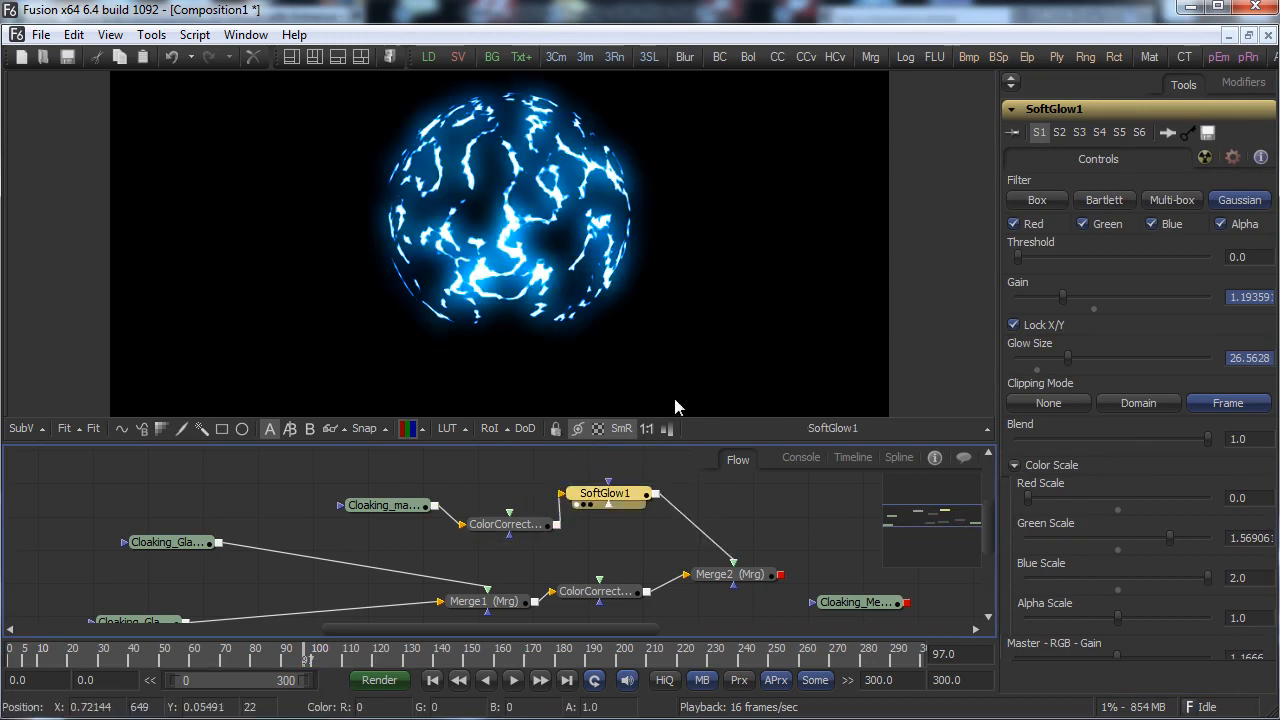
{"action": "left_click", "coordinate": [702, 585]}
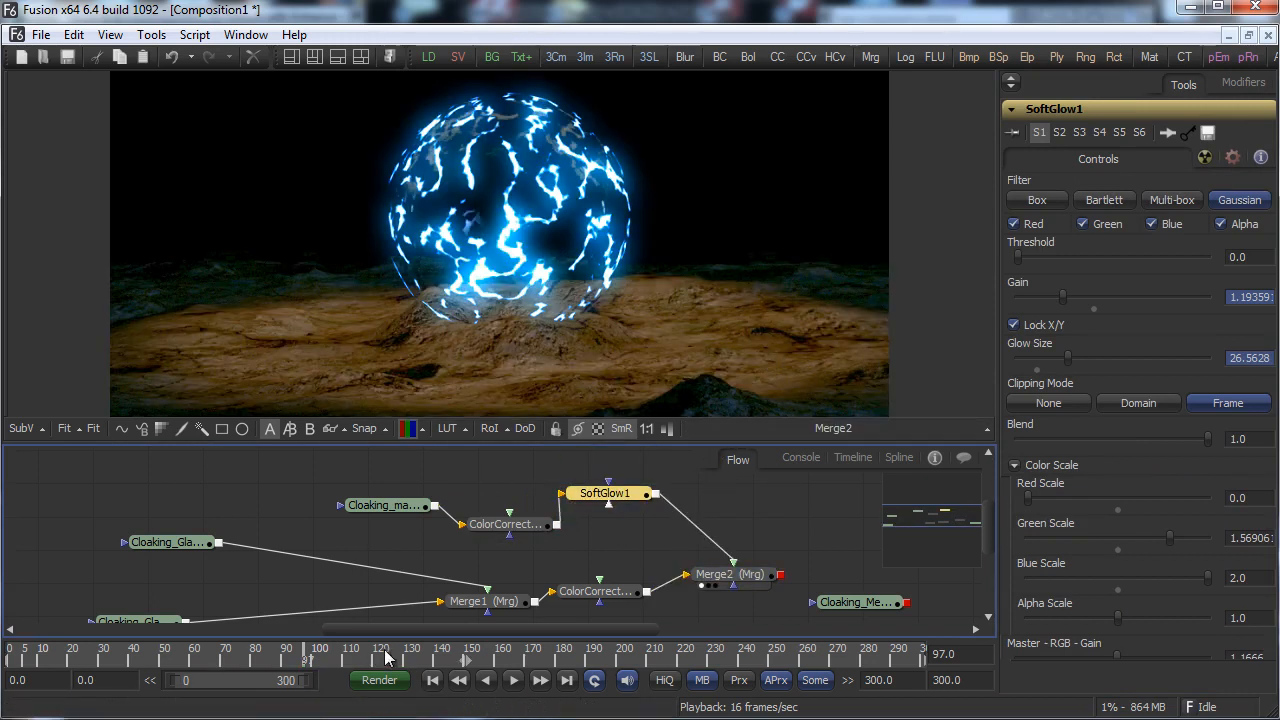
{"action": "left_click_drag", "start_coordinate": [232, 656], "coordinate": [337, 617]}
{"action": "left_click_drag", "start_coordinate": [400, 505], "coordinate": [335, 504]}
{"action": "left_click_drag", "start_coordinate": [523, 519], "coordinate": [465, 505]}
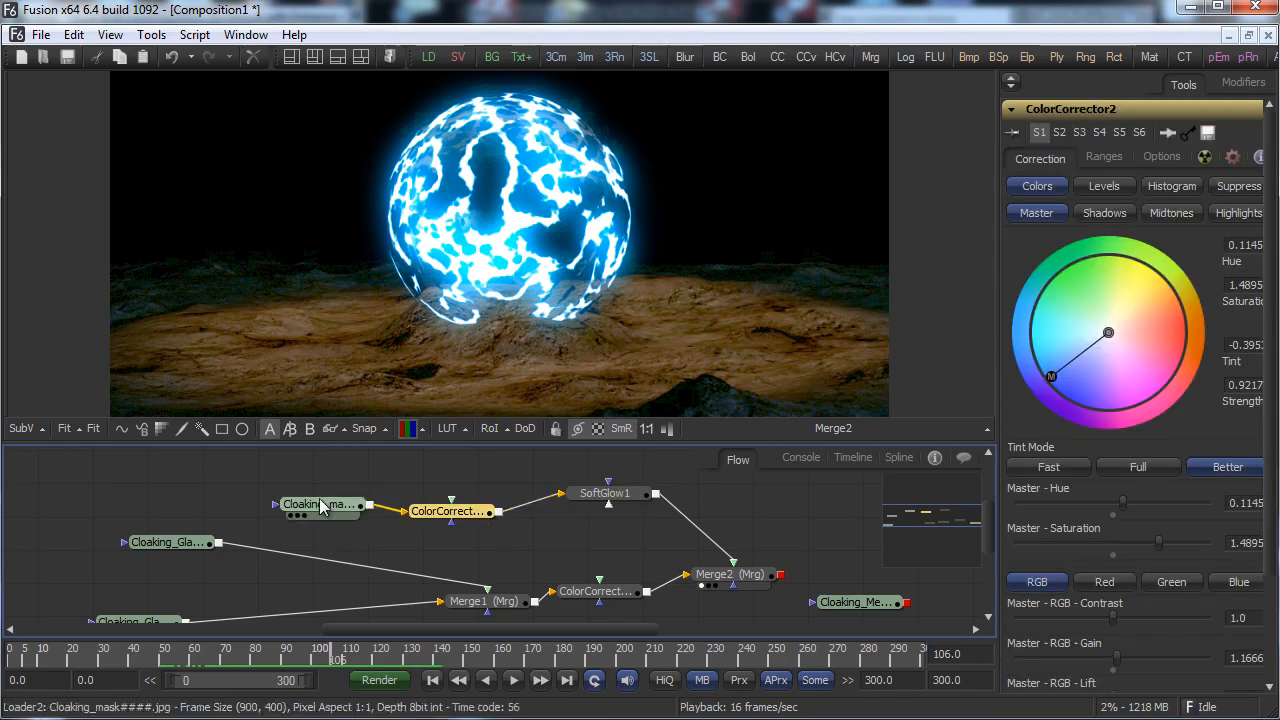
{"action": "right_click", "coordinate": [377, 480]}
{"action": "mouse_move", "coordinate": [410, 495]}
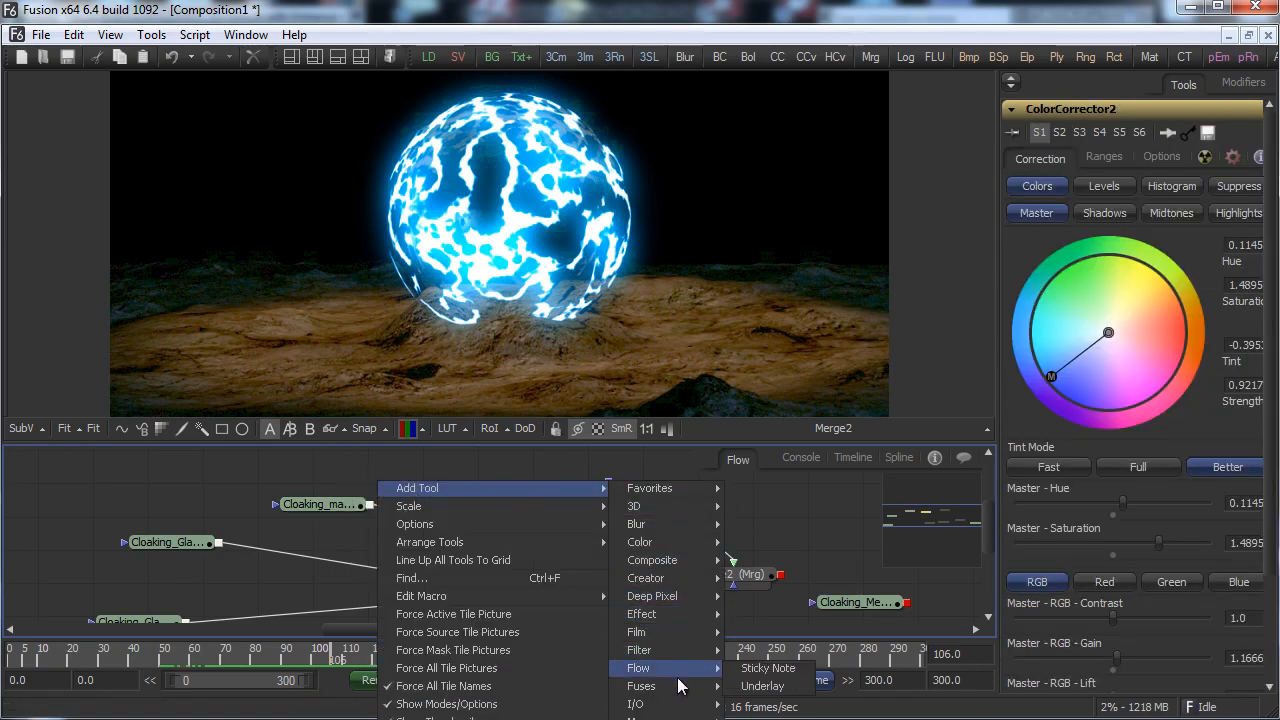
{"action": "mouse_move", "coordinate": [685, 690]}
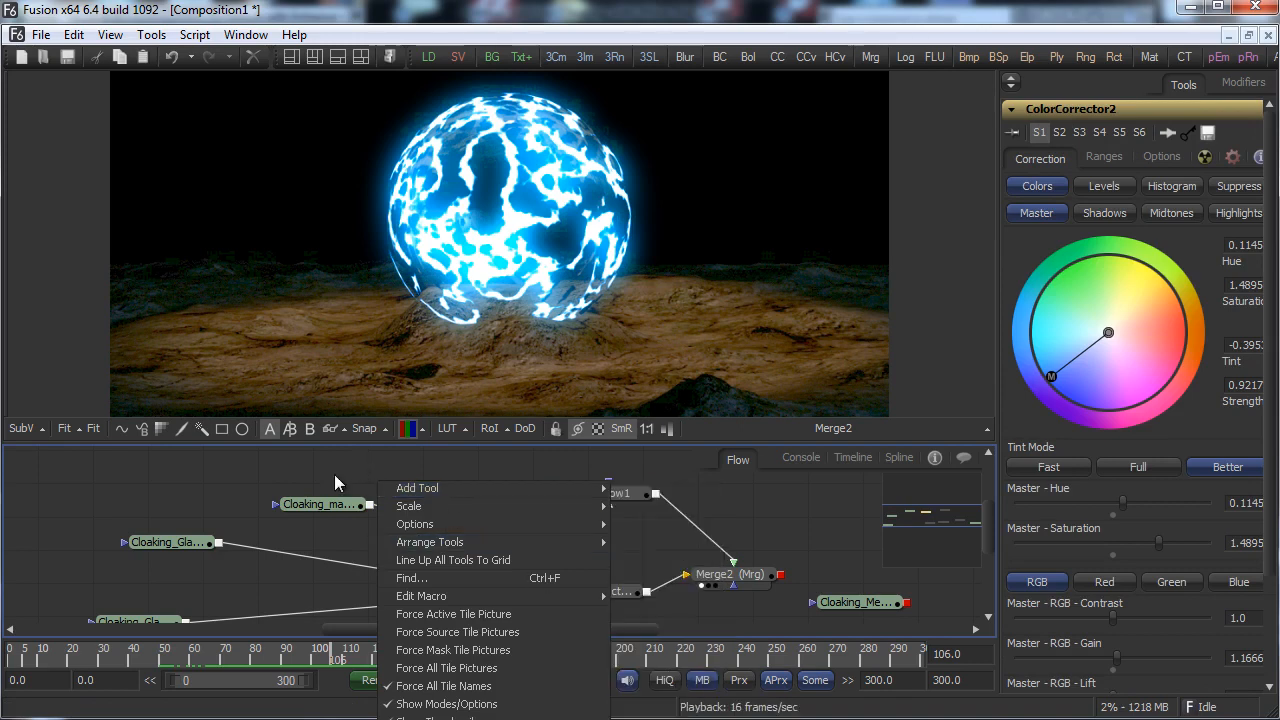
Select Merge2 and scrub back to frame 97 to examine the glowing mask over the background.
{"action": "left_click", "coordinate": [750, 579]}
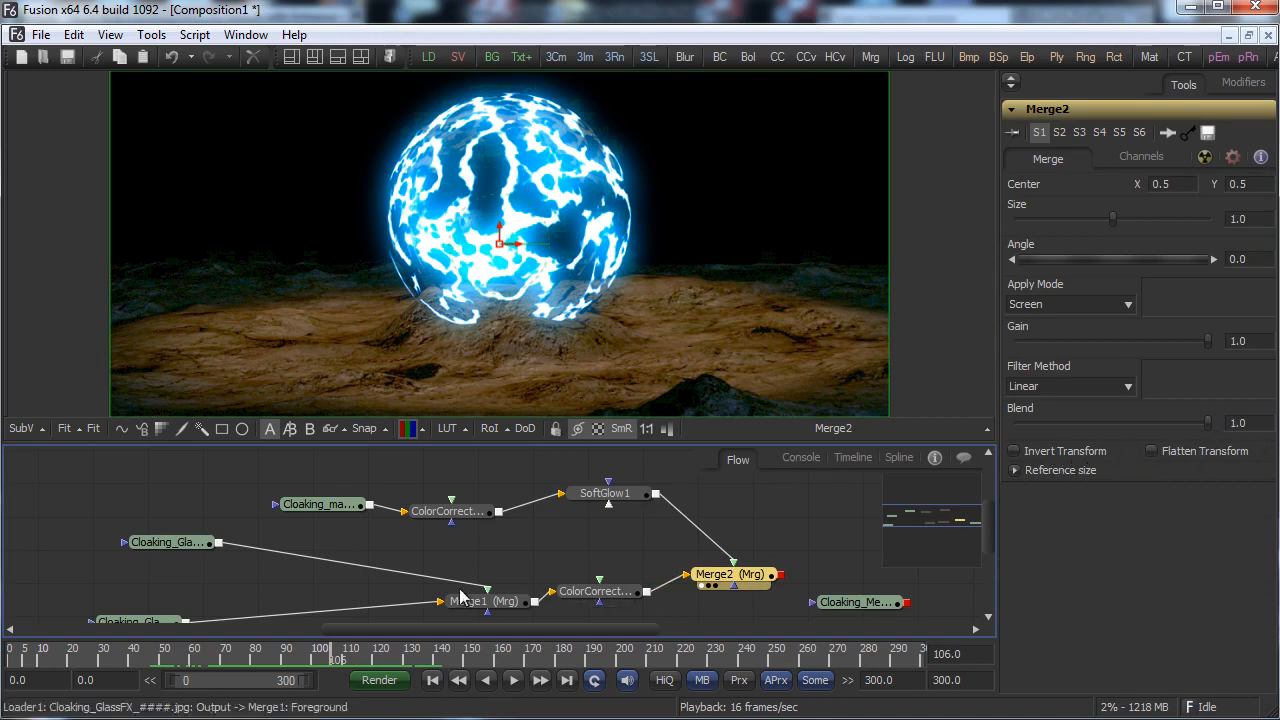
{"action": "left_click_drag", "start_coordinate": [334, 657], "coordinate": [308, 651]}
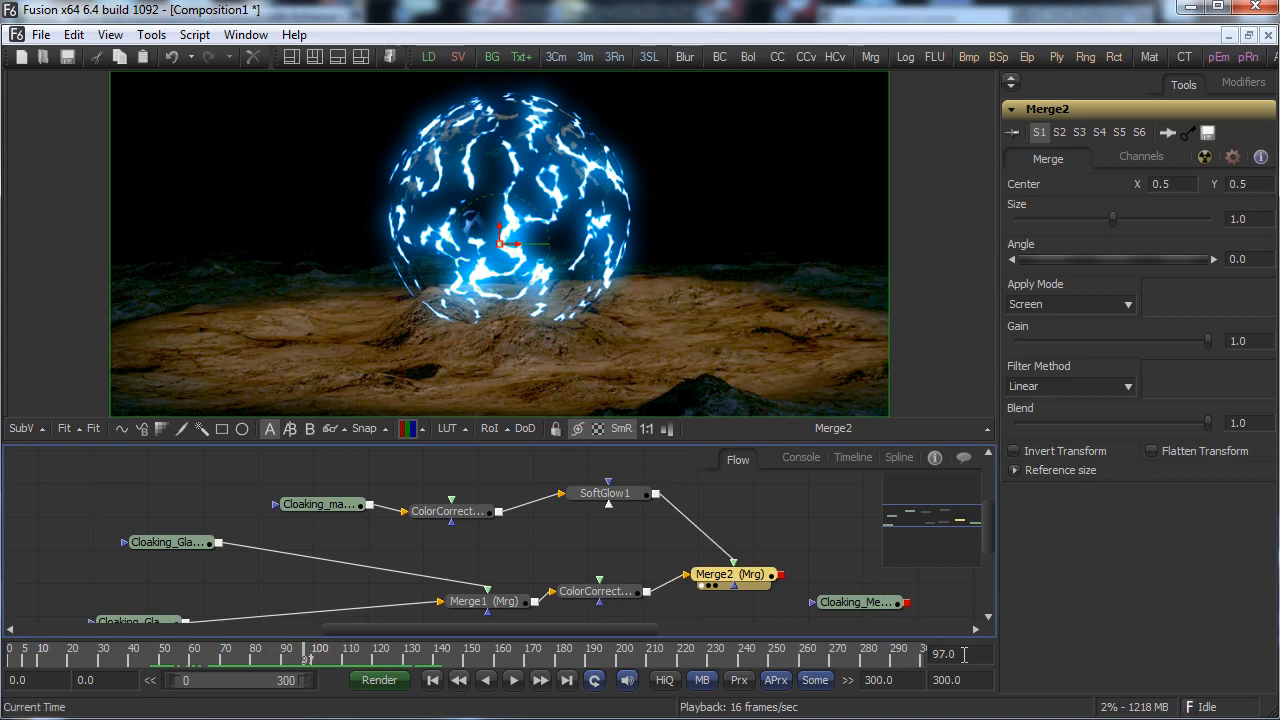
Animate Merge2's Blend from 1.0 at frame 95 to 0.0 at frame 136 and scrub back through the fade to frame 119.
{"action": "left_click", "coordinate": [942, 653]}
{"action": "type", "text": "95"}
{"action": "key", "text": "Return"}
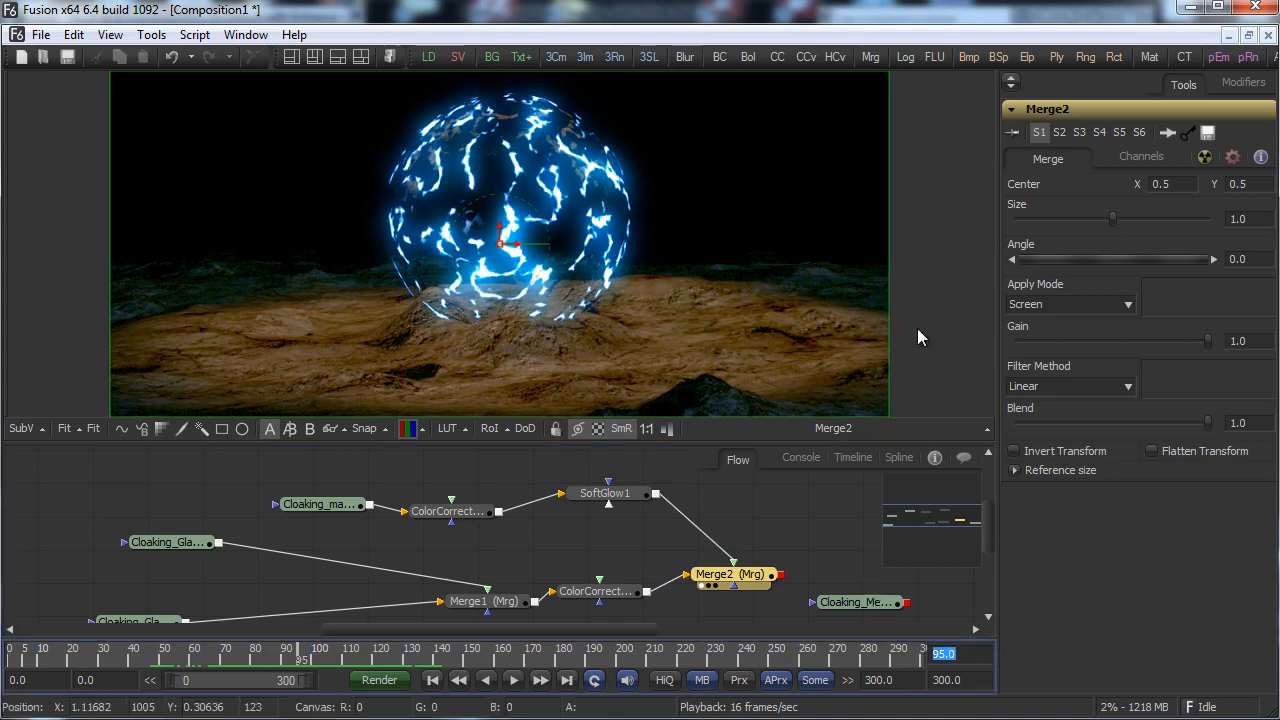
{"action": "right_click", "coordinate": [1022, 411]}
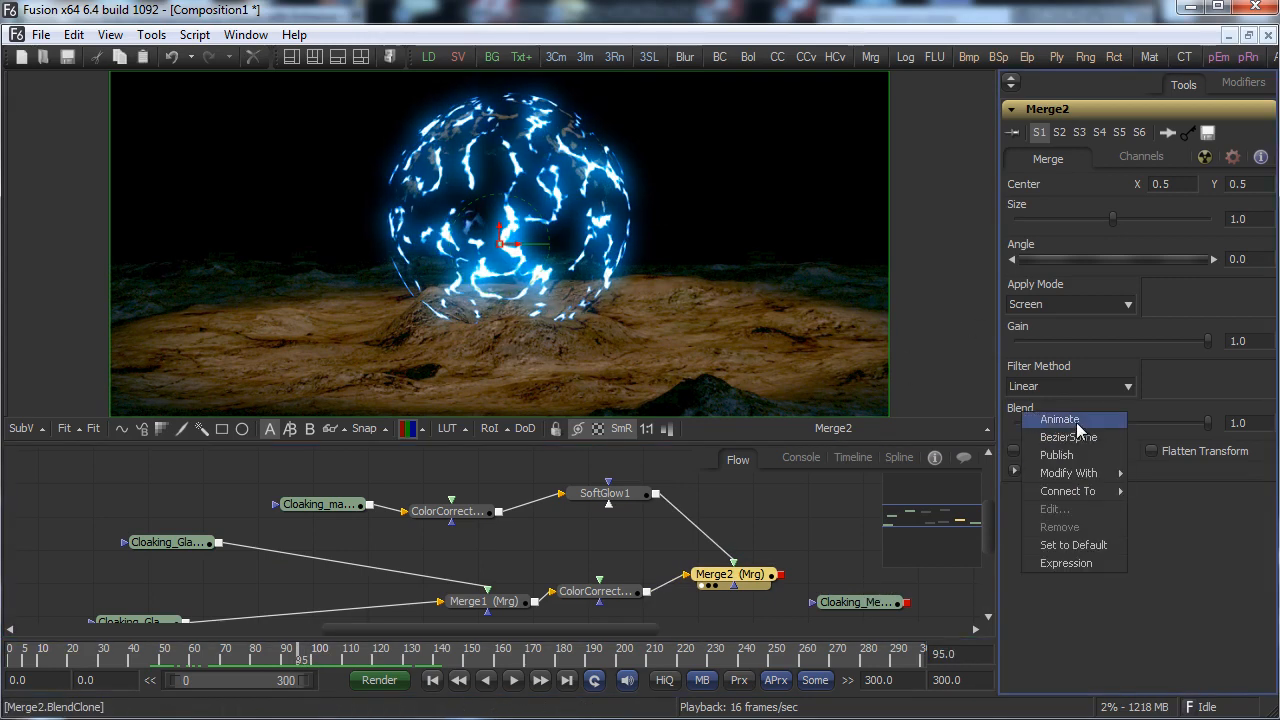
{"action": "left_click", "coordinate": [1068, 419]}
{"action": "left_click_drag", "start_coordinate": [303, 660], "coordinate": [420, 662]}
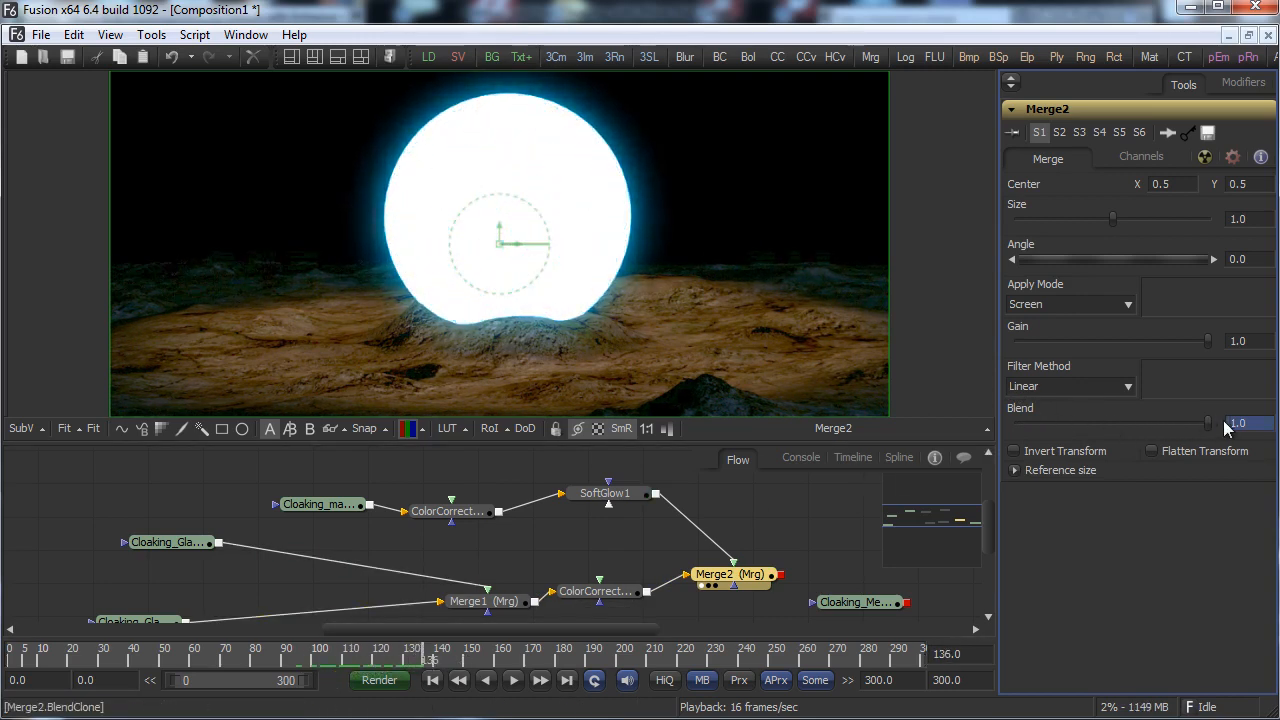
{"action": "left_click_drag", "start_coordinate": [1203, 422], "coordinate": [983, 425]}
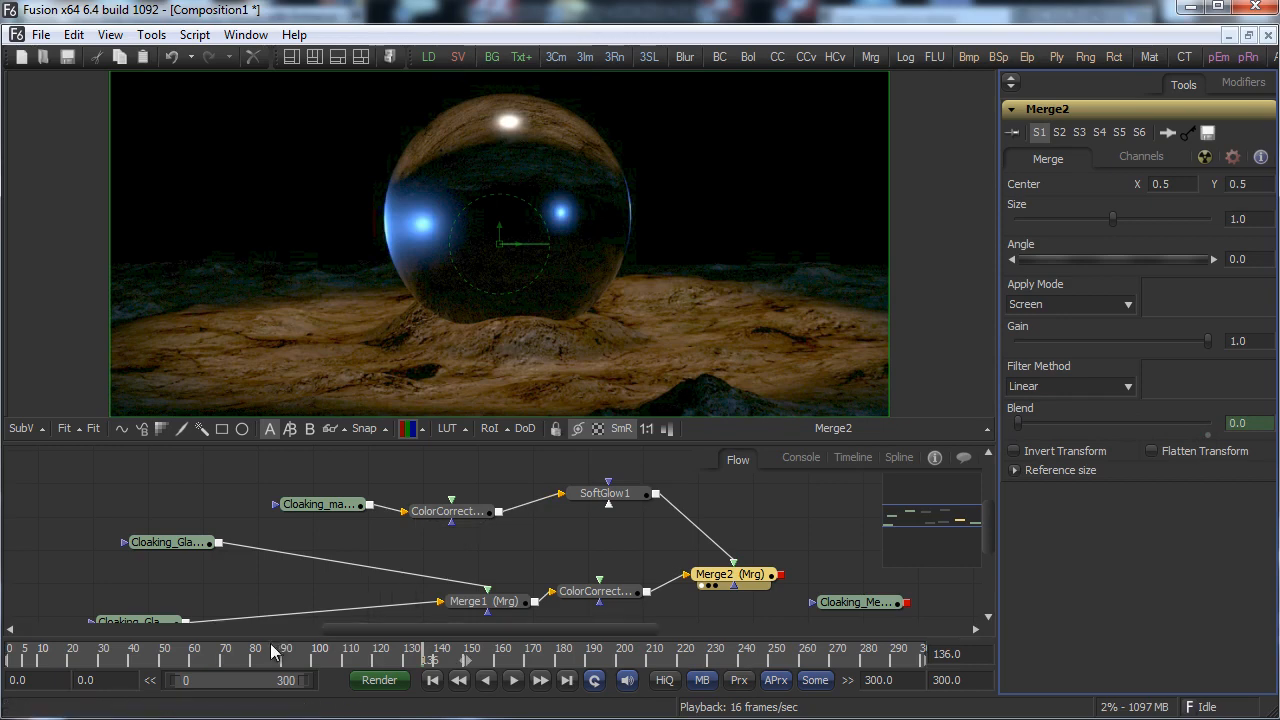
{"action": "left_click_drag", "start_coordinate": [255, 663], "coordinate": [371, 633]}
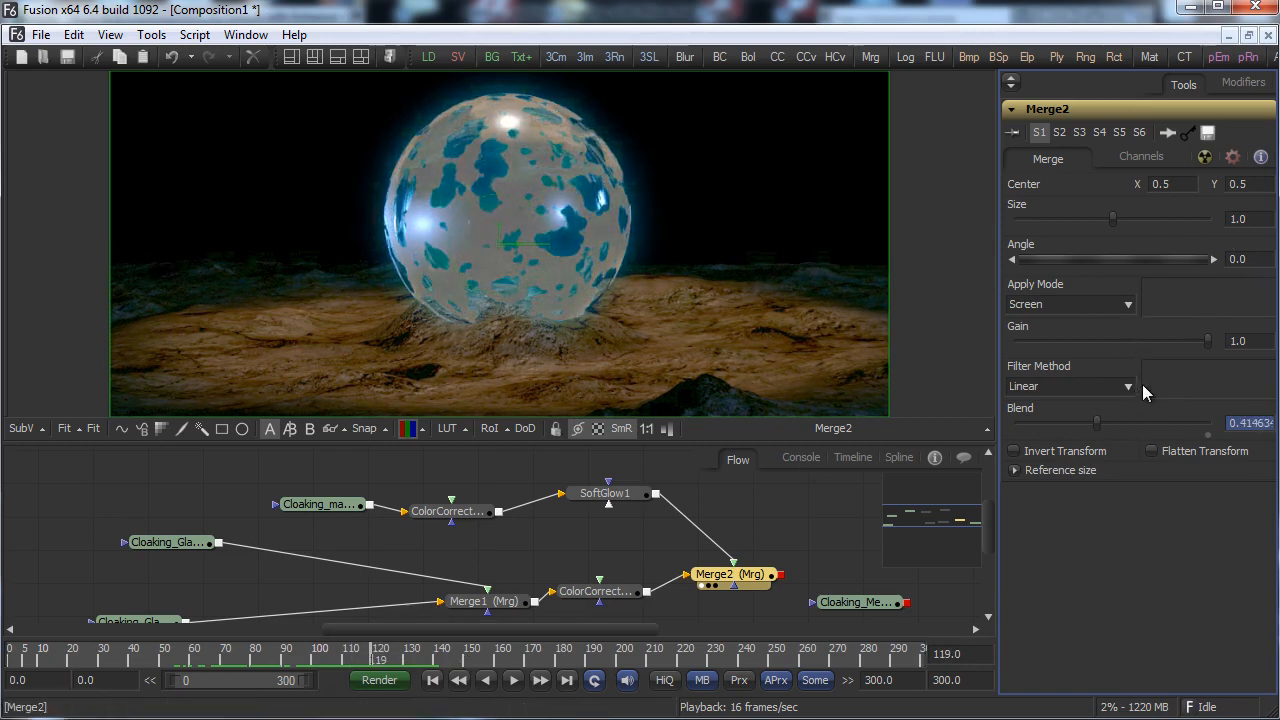
Try Merge2 with Gain about 0.51 and the Soft Light and Hard Light apply modes, and restore Screen with Gain 1.0.
{"action": "left_click_drag", "start_coordinate": [1196, 345], "coordinate": [1103, 352]}
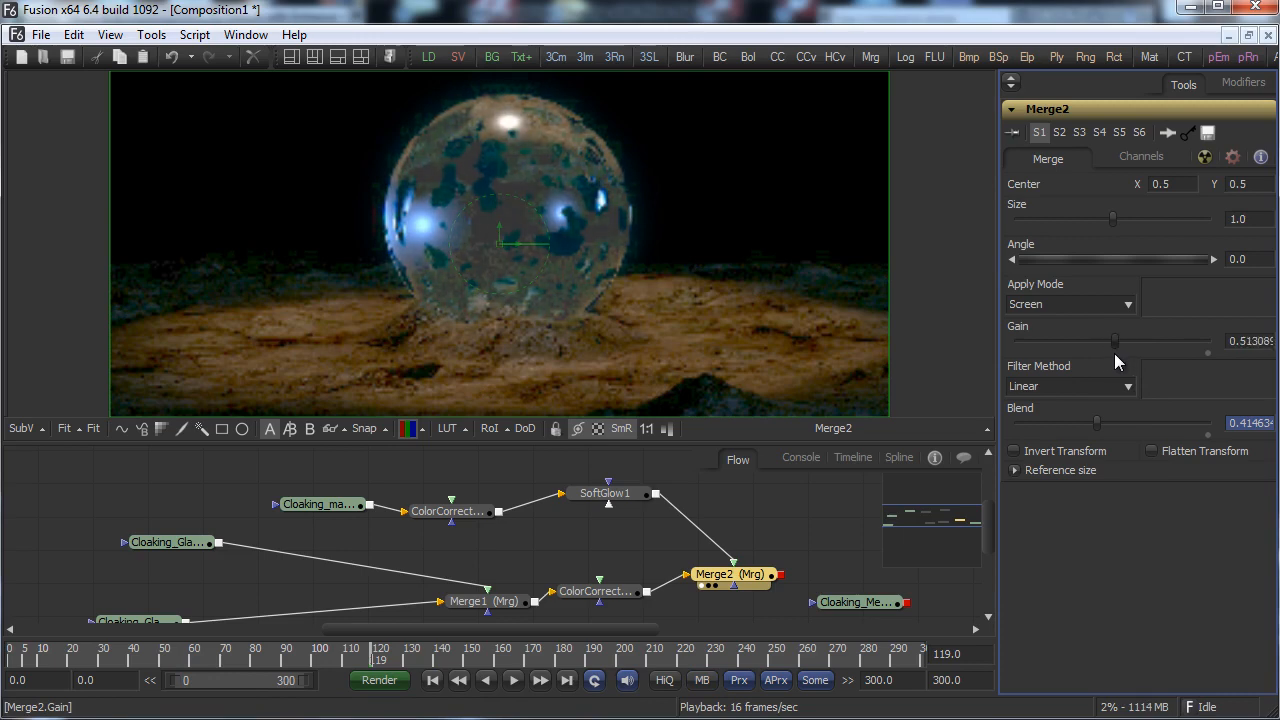
{"action": "left_click", "coordinate": [1099, 308]}
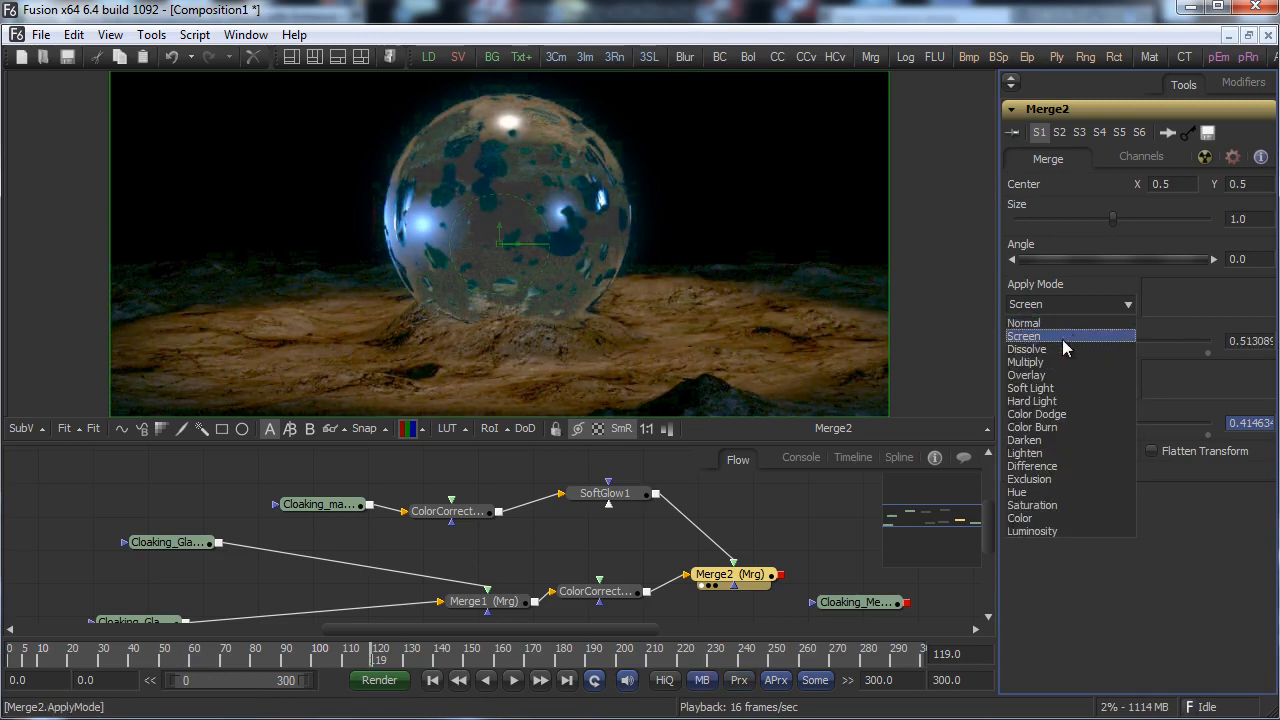
{"action": "left_click", "coordinate": [1040, 388]}
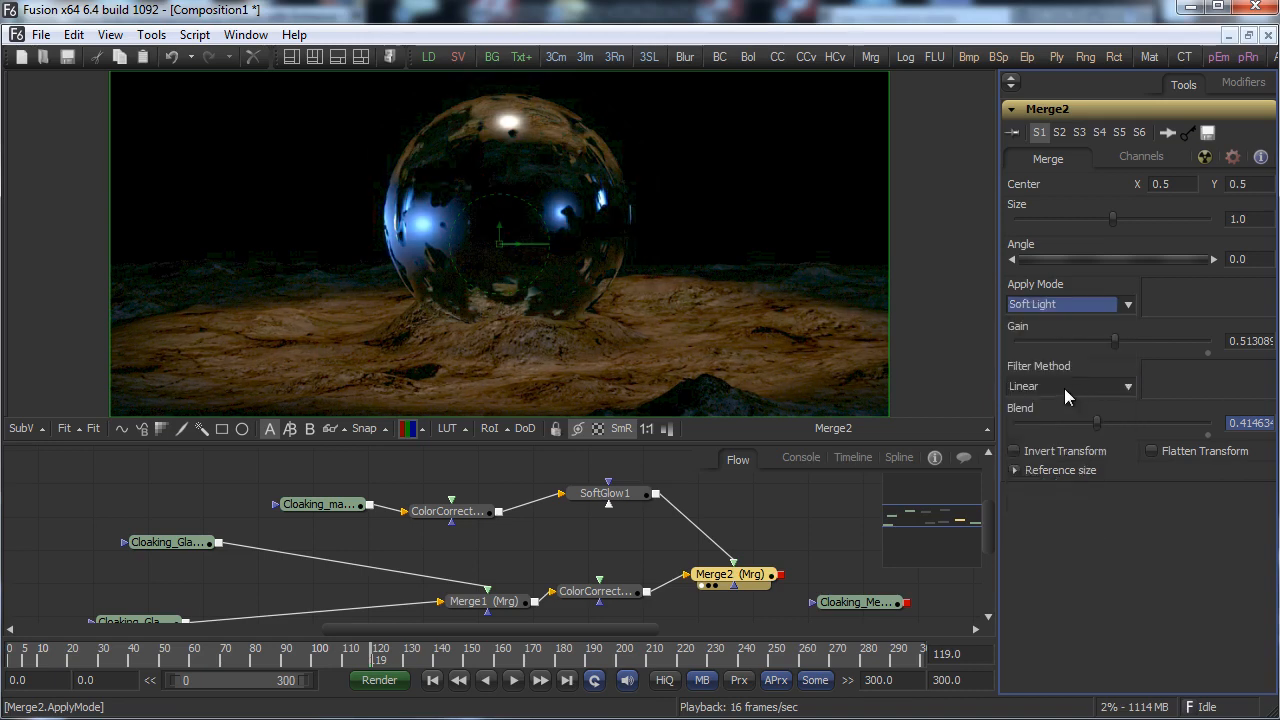
{"action": "mouse_move", "coordinate": [371, 656]}
{"action": "left_mouse_down"}
{"action": "mouse_move", "coordinate": [270, 657]}
{"action": "mouse_move", "coordinate": [362, 638]}
{"action": "left_mouse_up"}
{"action": "left_click", "coordinate": [1058, 303]}
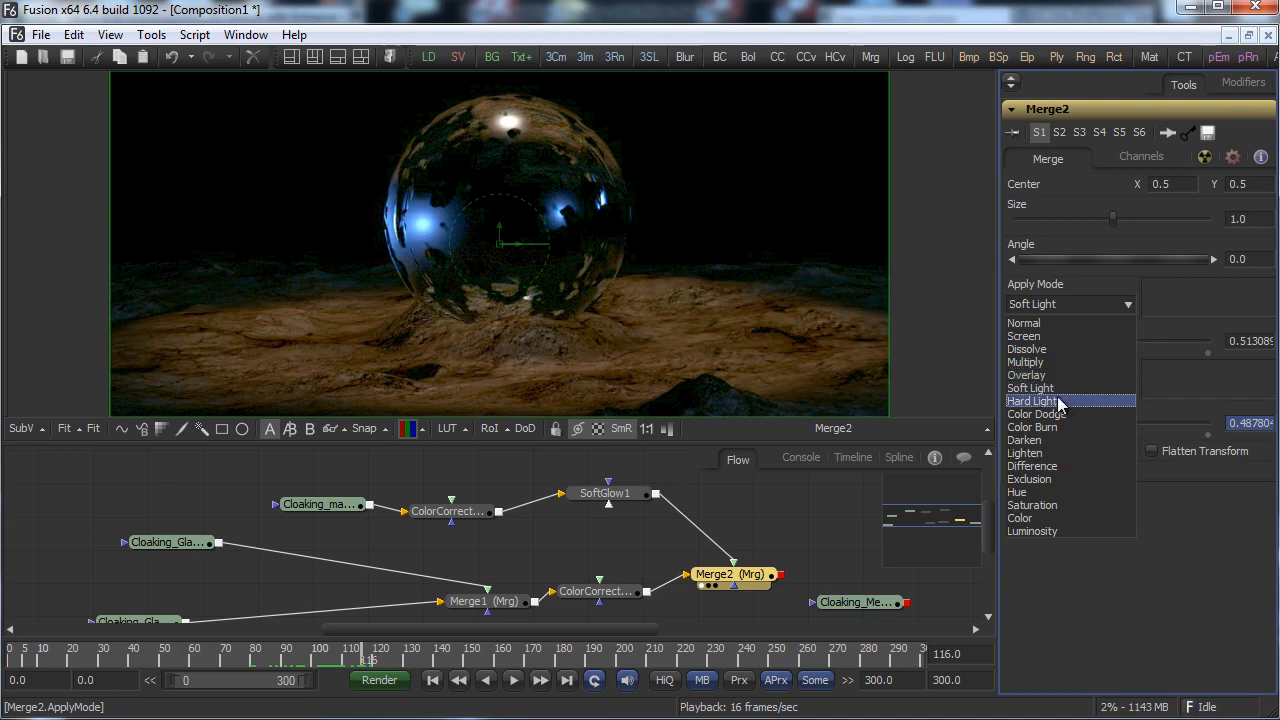
{"action": "left_click", "coordinate": [1057, 400]}
{"action": "left_click", "coordinate": [1083, 306]}
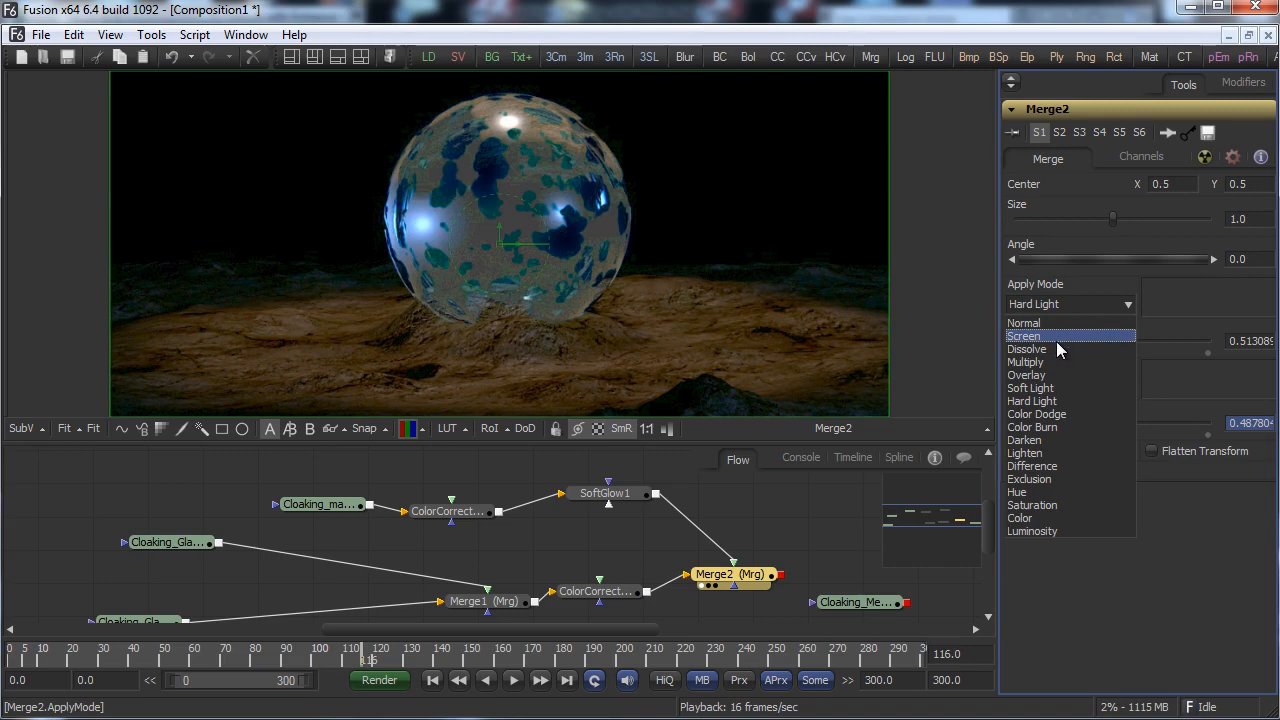
{"action": "left_click", "coordinate": [1057, 336]}
{"action": "mouse_move", "coordinate": [323, 651]}
{"action": "left_mouse_down"}
{"action": "mouse_move", "coordinate": [234, 662]}
{"action": "mouse_move", "coordinate": [330, 660]}
{"action": "left_mouse_up"}
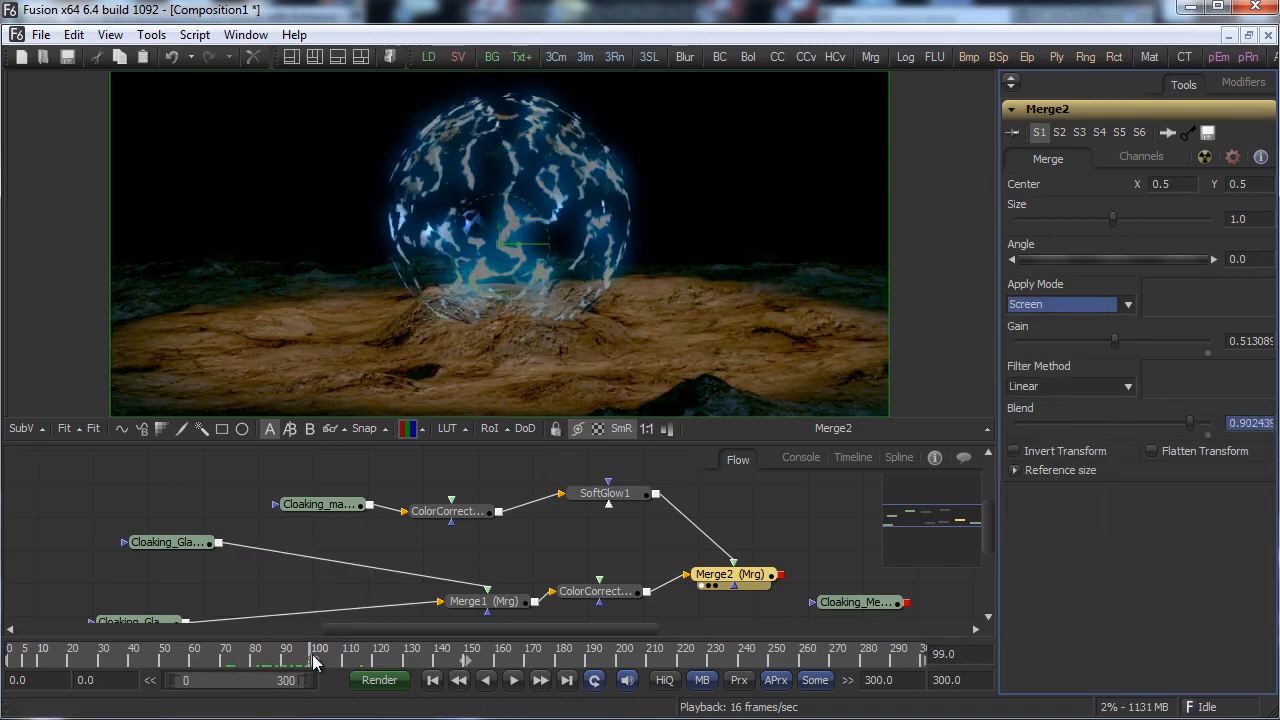
{"action": "left_click_drag", "start_coordinate": [1115, 340], "coordinate": [1200, 320]}
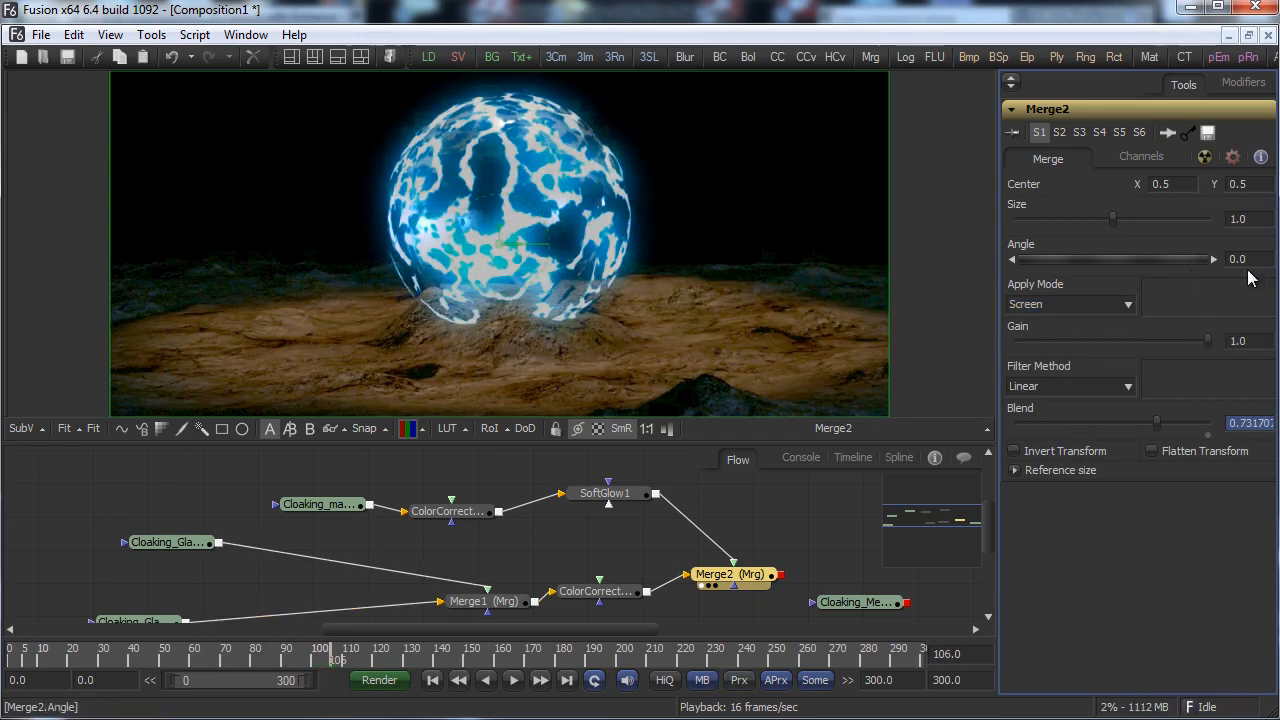
{"action": "left_click_drag", "start_coordinate": [326, 660], "coordinate": [345, 615]}
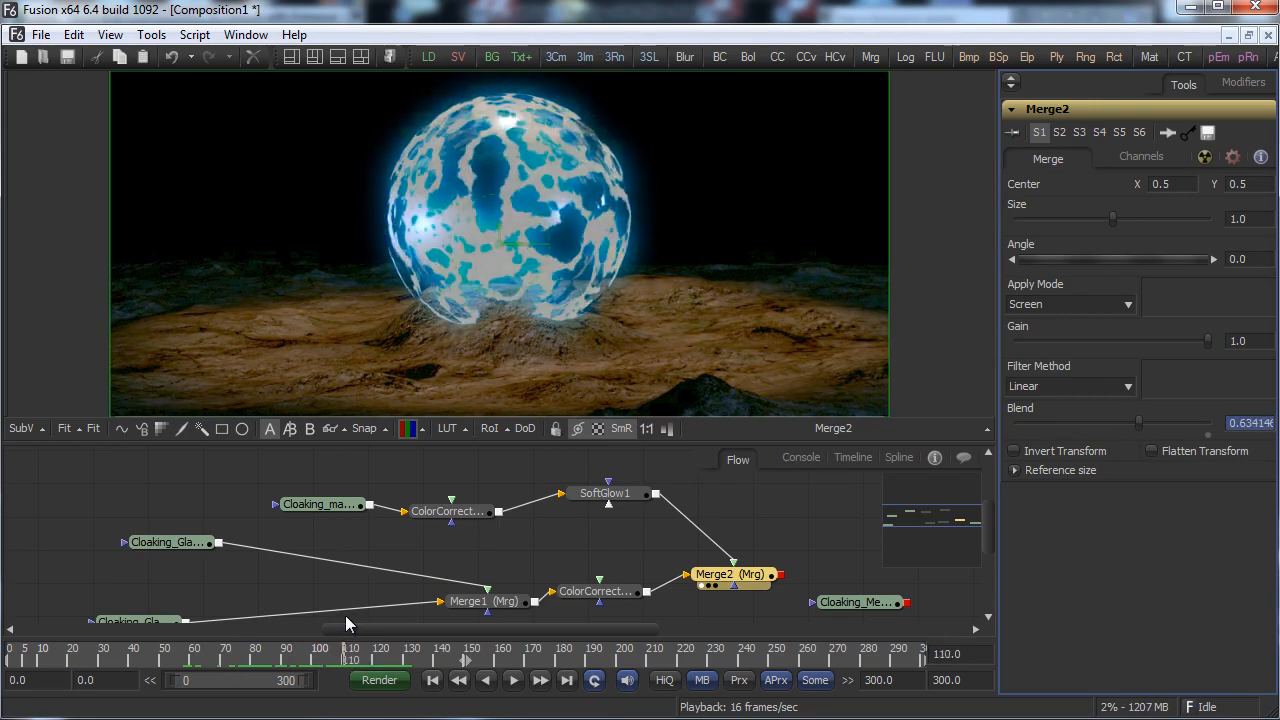
Try moving Merge1's upper Blend keyframe to frame 75 in the spline editor, and return it to frame 100.
{"action": "left_click", "coordinate": [898, 458]}
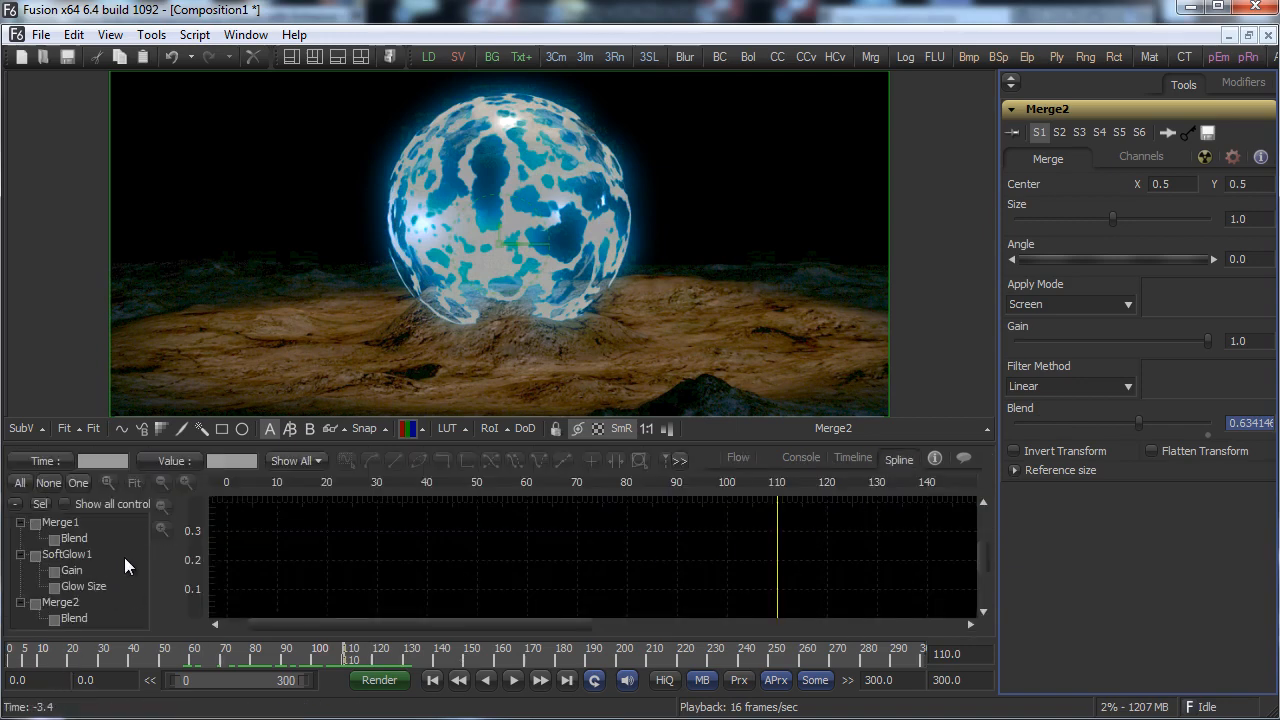
{"action": "left_click", "coordinate": [83, 539]}
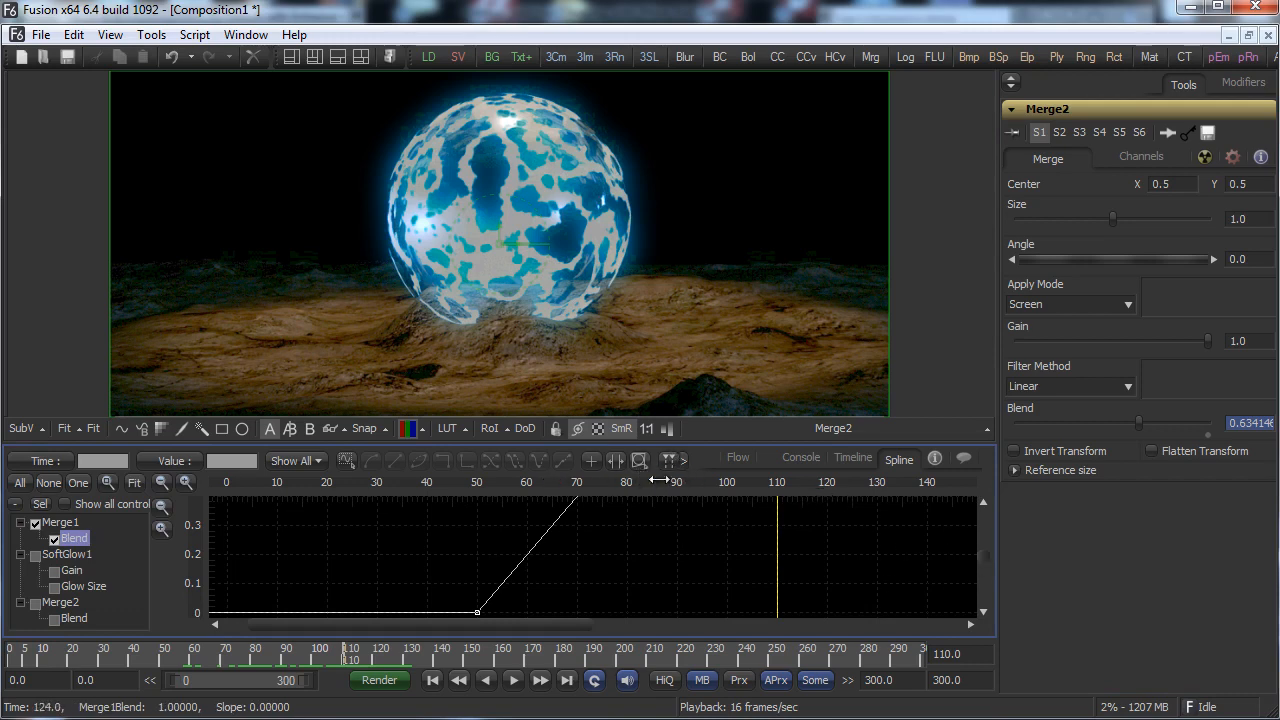
{"action": "mouse_move", "coordinate": [978, 548]}
{"action": "left_mouse_down"}
{"action": "mouse_move", "coordinate": [984, 530]}
{"action": "mouse_move", "coordinate": [986, 548]}
{"action": "left_mouse_up"}
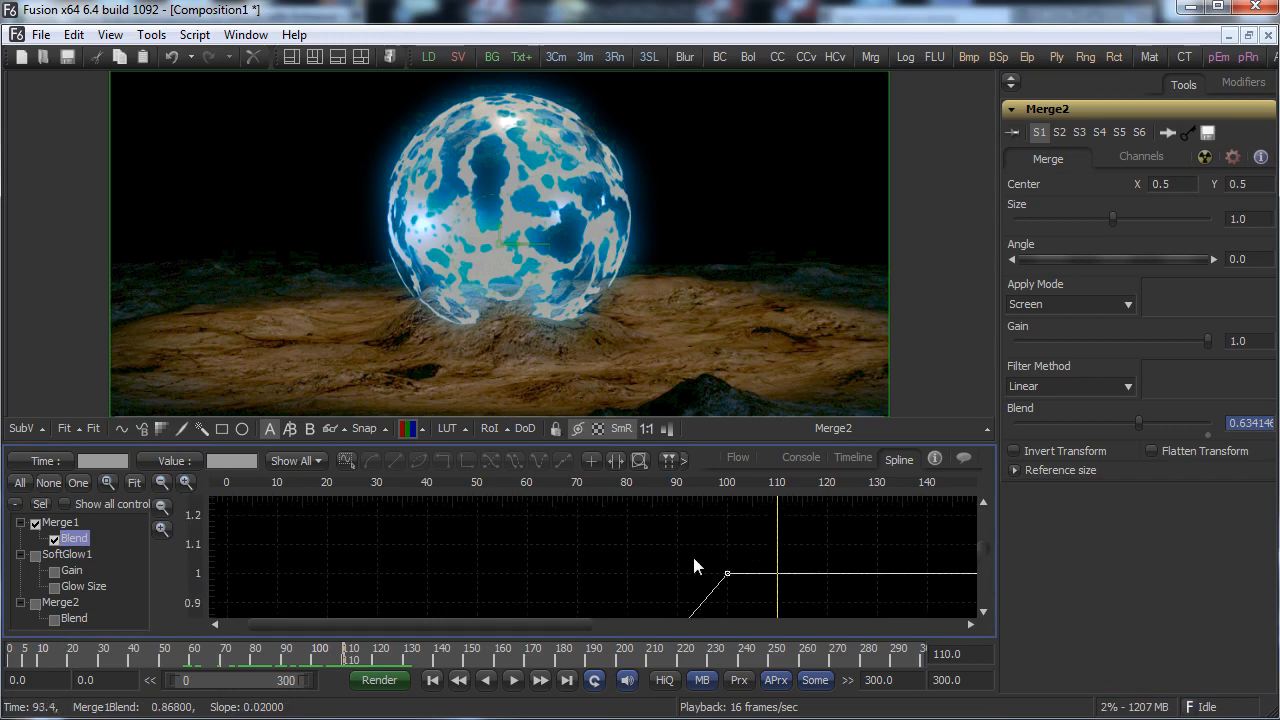
{"action": "left_click_drag", "start_coordinate": [693, 555], "coordinate": [767, 590]}
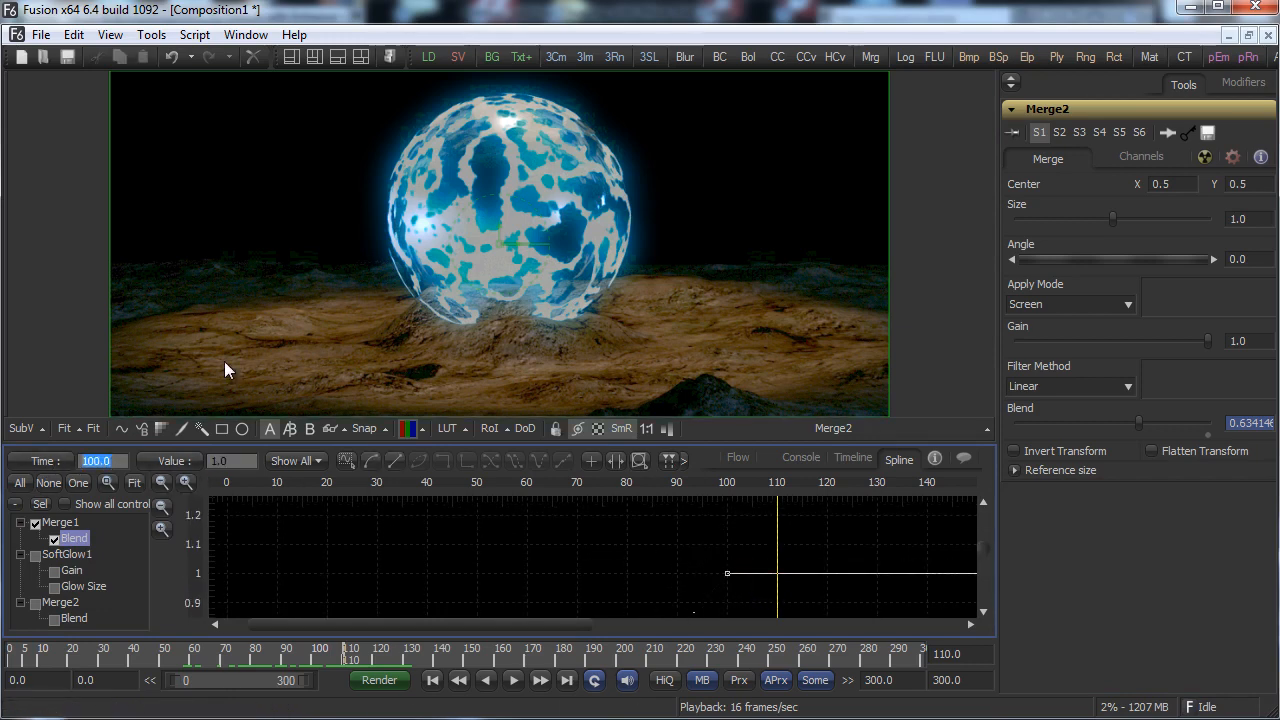
{"action": "type", "text": "75"}
{"action": "key", "text": "Return"}
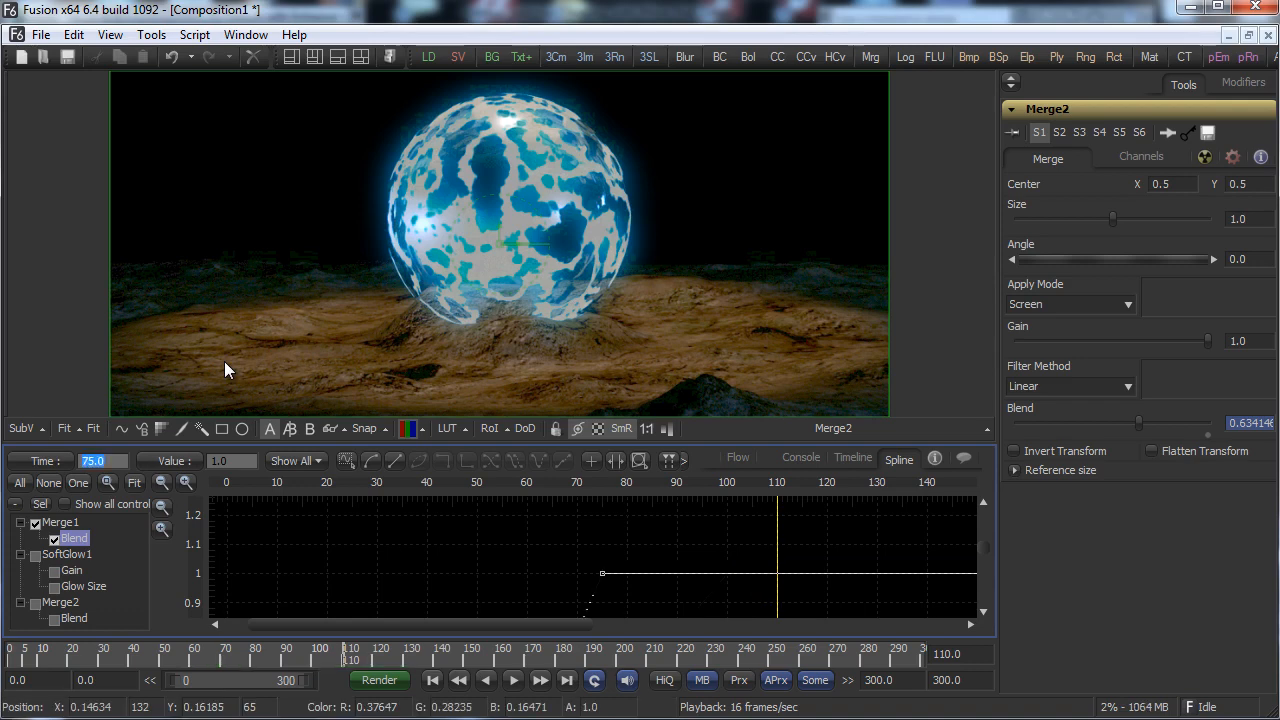
{"action": "left_click_drag", "start_coordinate": [570, 538], "coordinate": [572, 538]}
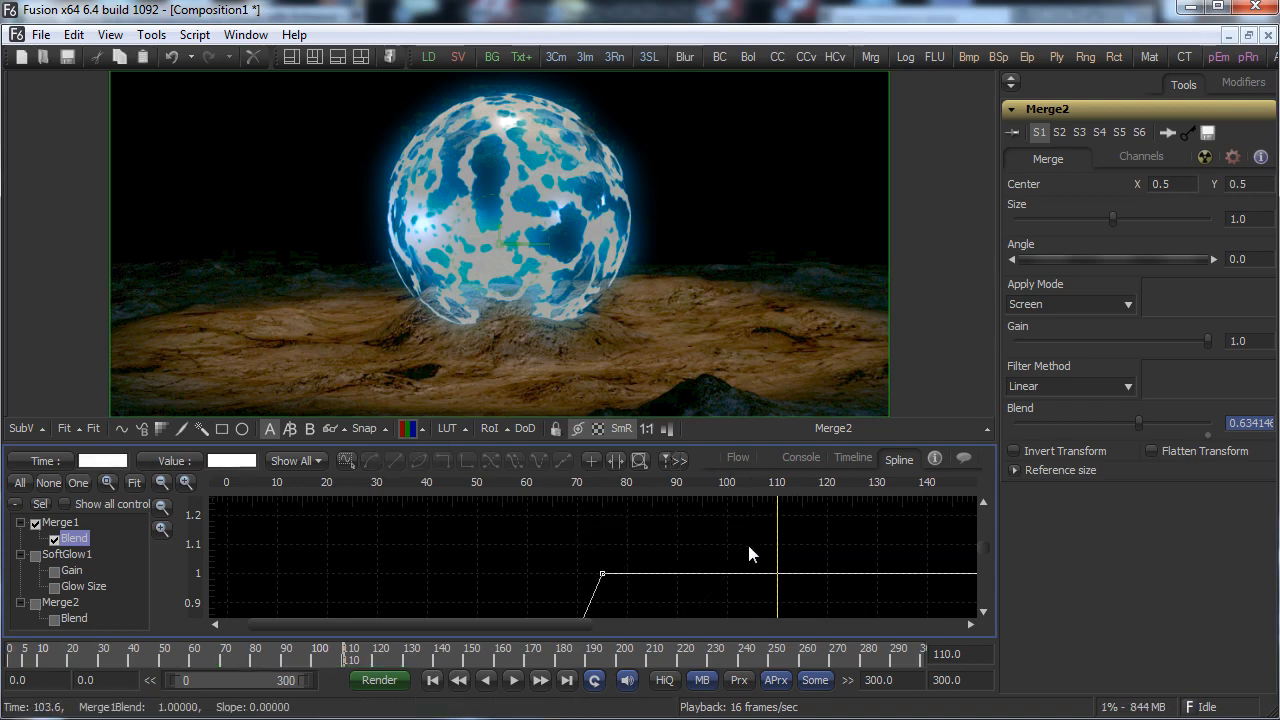
{"action": "left_click_drag", "start_coordinate": [647, 563], "coordinate": [650, 563]}
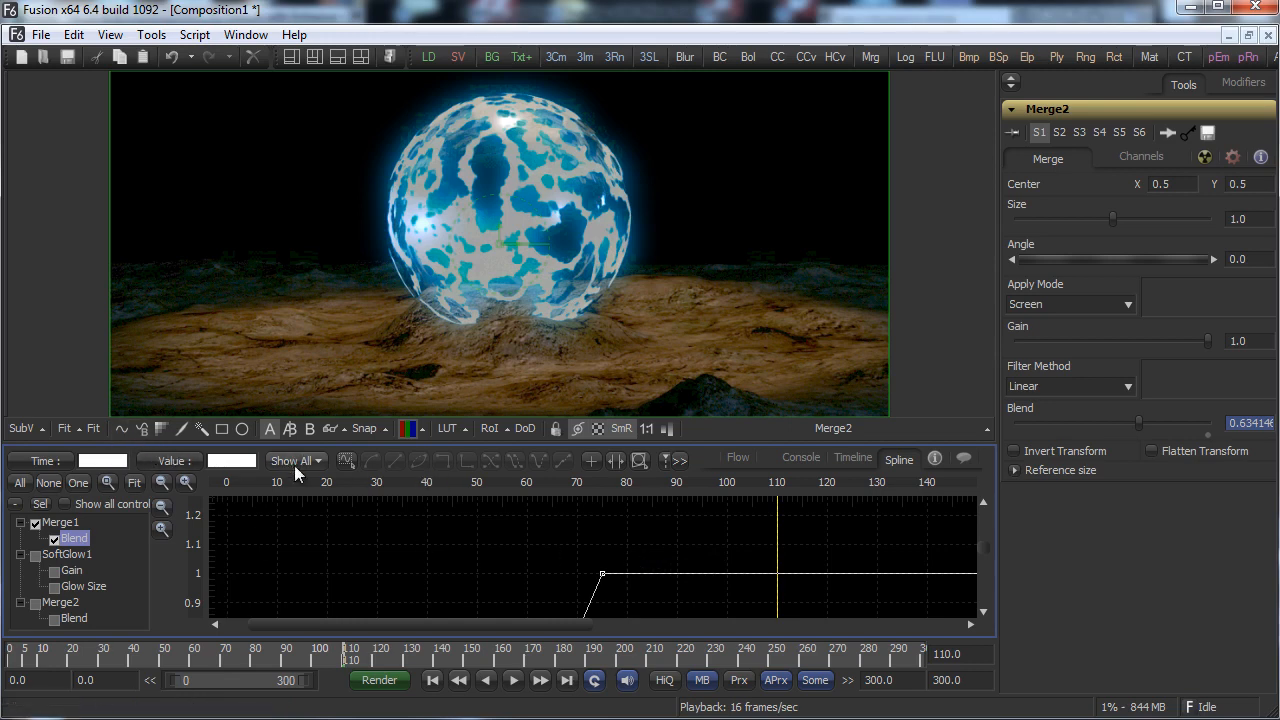
{"action": "left_click", "coordinate": [602, 573]}
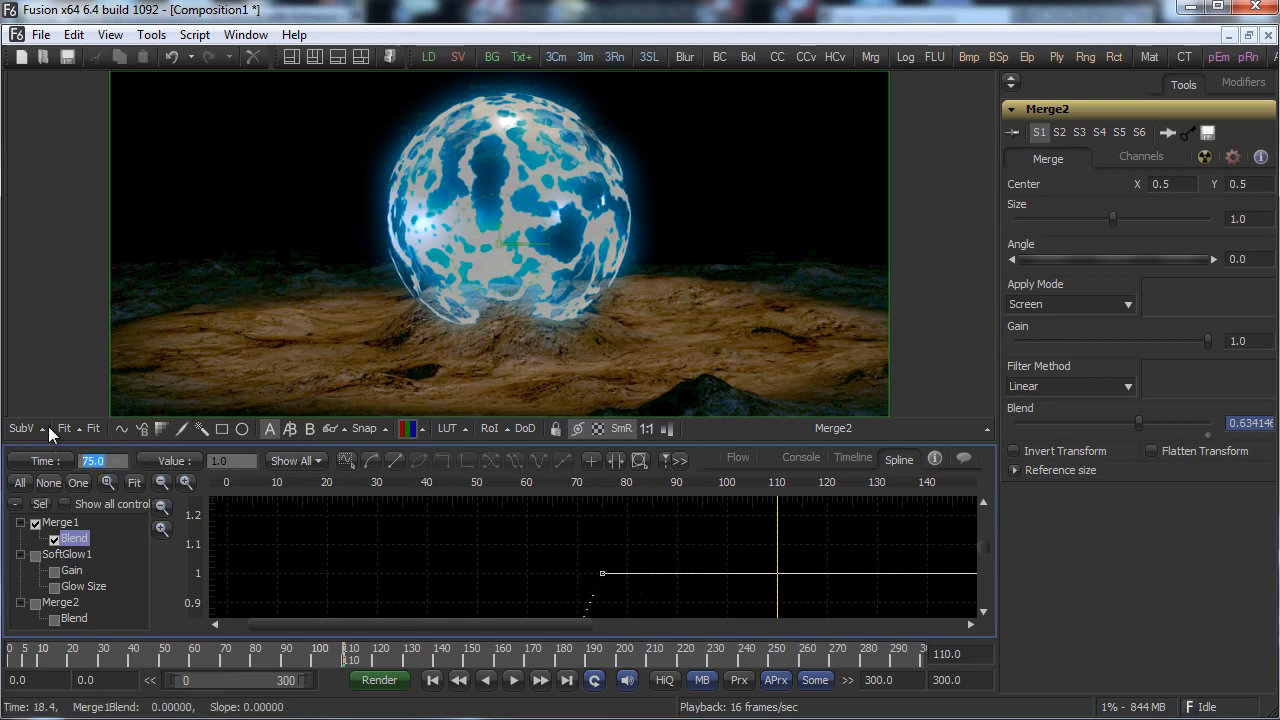
{"action": "type", "text": "100"}
{"action": "key", "text": "Return"}
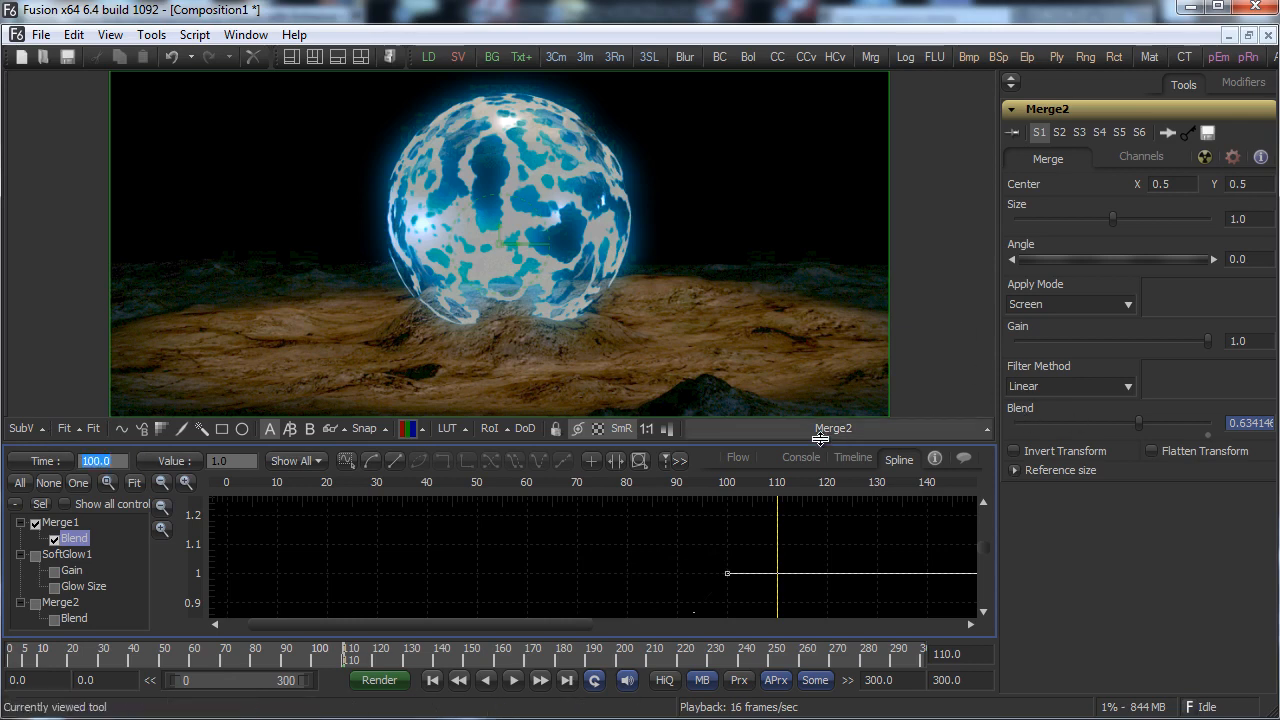
{"action": "left_click", "coordinate": [742, 458]}
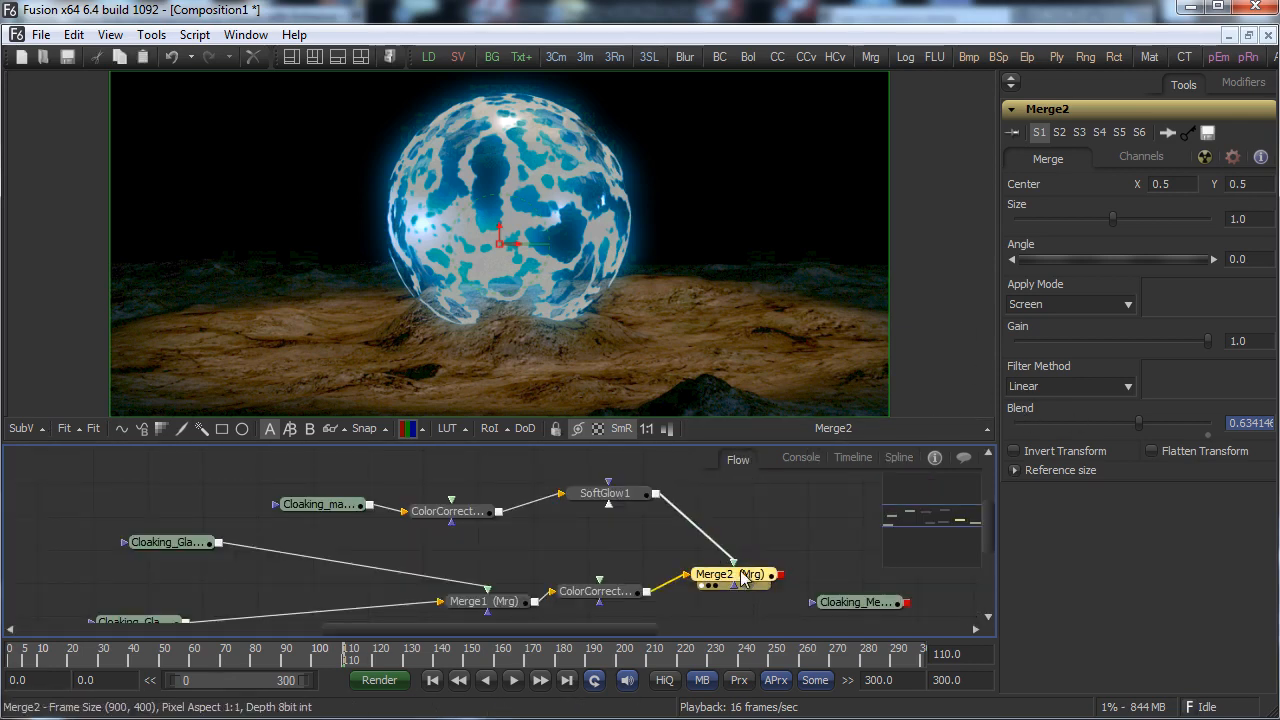
Ease the end of Merge2's Blend curve by flattening the frame 136 keyframe's handle at value 0 and extending it to about frame 108.
{"action": "left_click", "coordinate": [899, 458]}
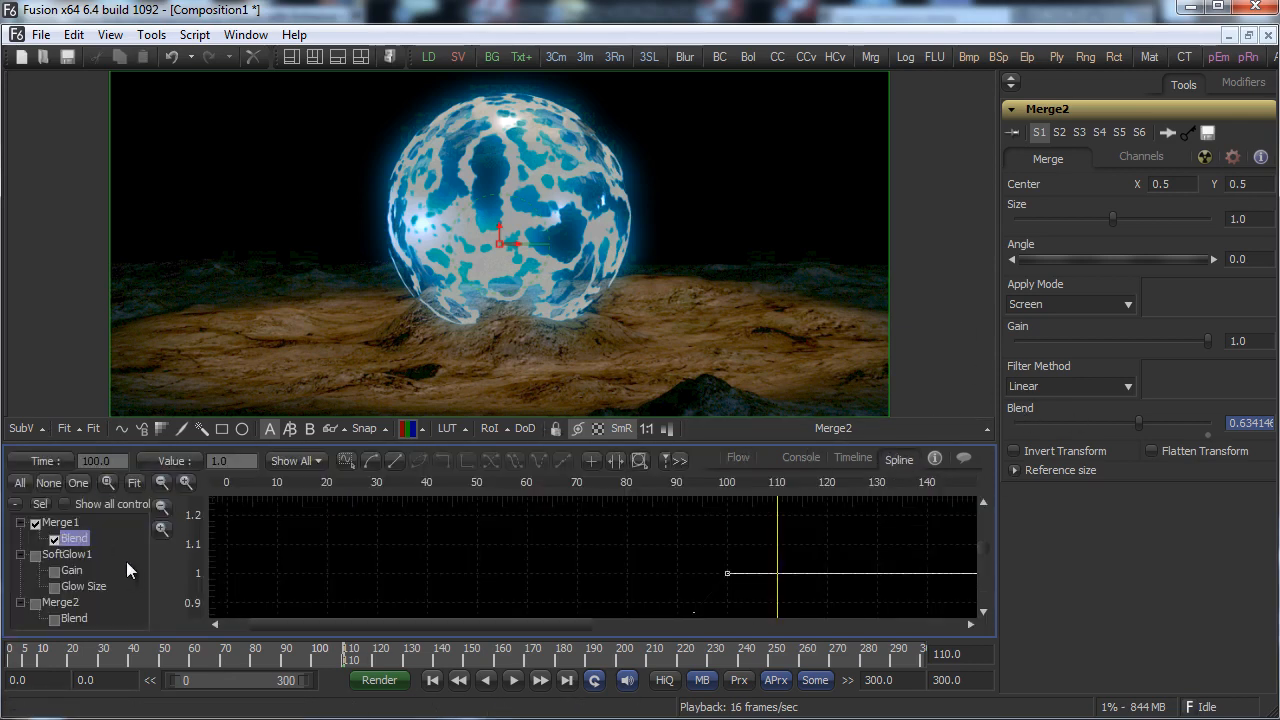
{"action": "left_click", "coordinate": [74, 618]}
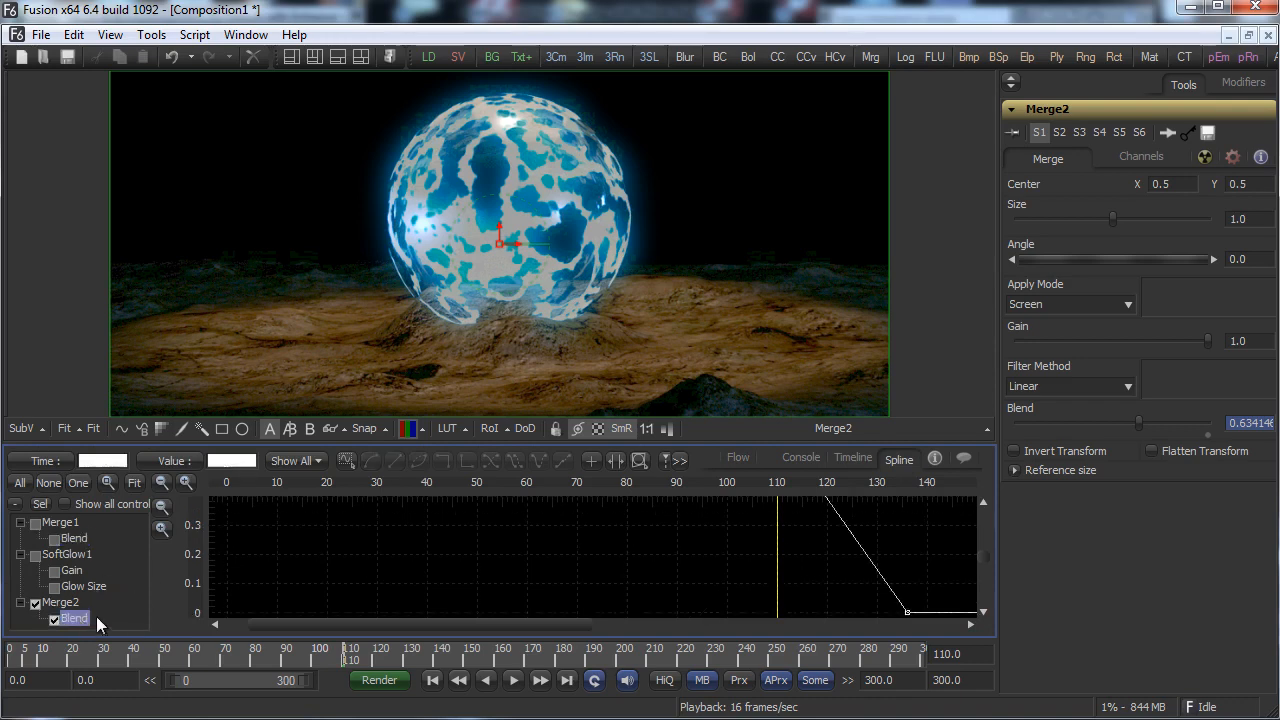
{"action": "left_click", "coordinate": [910, 610]}
{"action": "left_click_drag", "start_coordinate": [527, 624], "coordinate": [650, 624]}
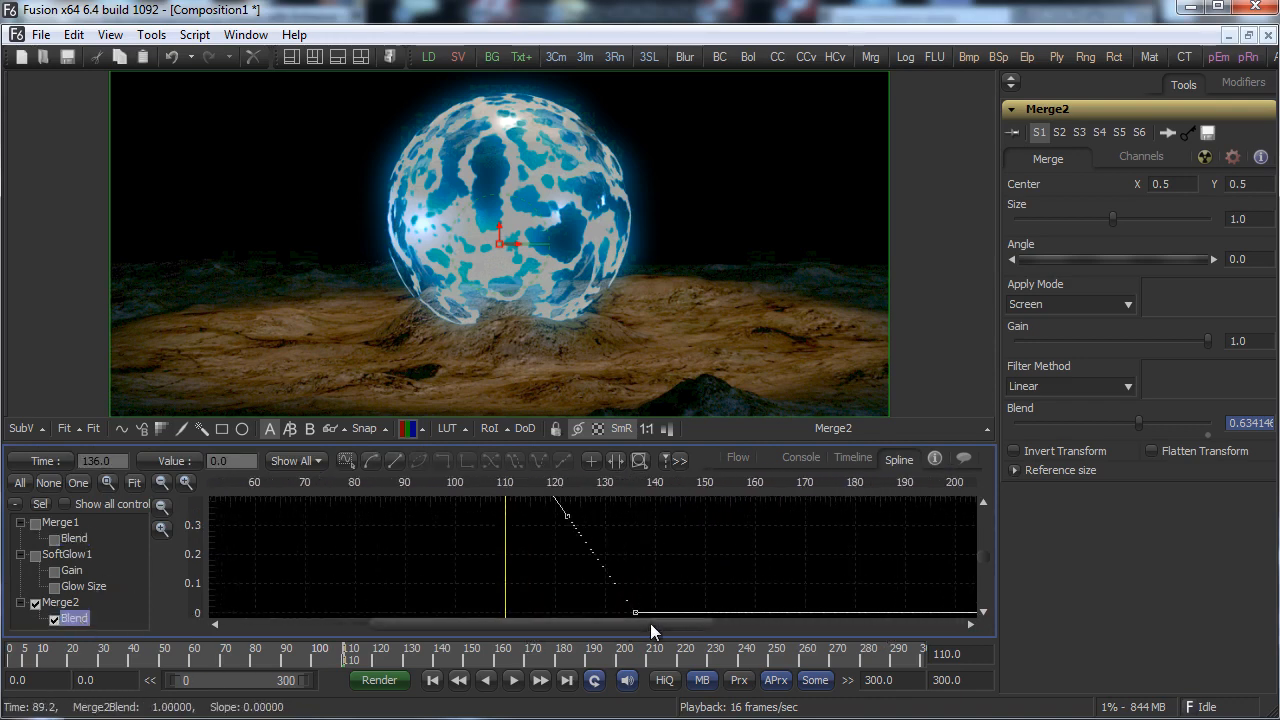
{"action": "mouse_move", "coordinate": [984, 556]}
{"action": "left_mouse_down"}
{"action": "mouse_move", "coordinate": [985, 545]}
{"action": "mouse_move", "coordinate": [985, 557]}
{"action": "mouse_move", "coordinate": [964, 550]}
{"action": "left_mouse_up"}
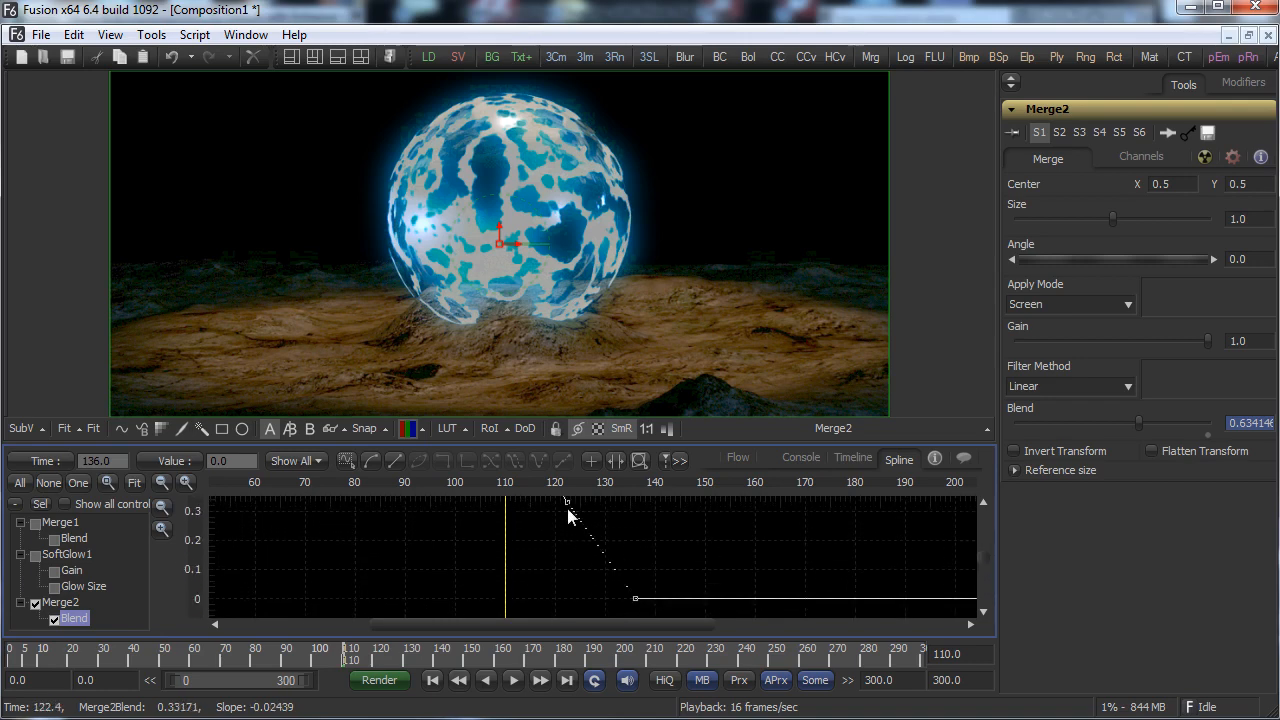
{"action": "left_click_drag", "start_coordinate": [567, 508], "coordinate": [521, 602]}
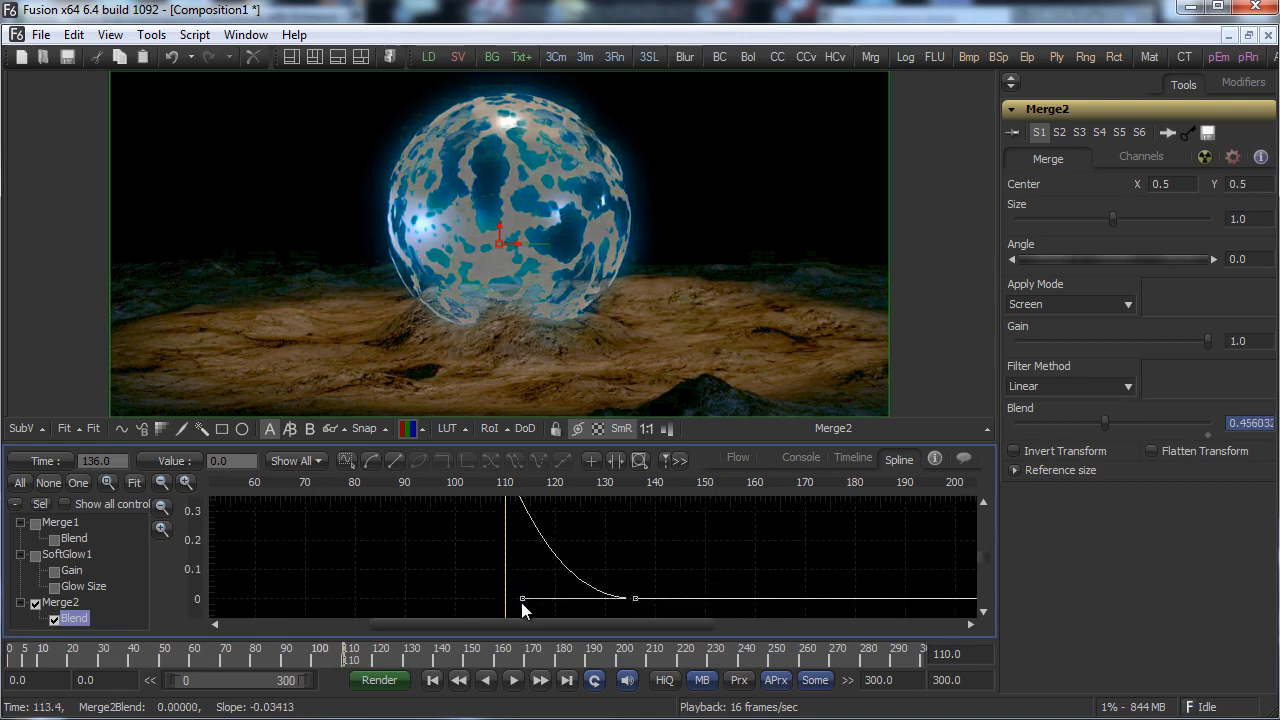
{"action": "mouse_move", "coordinate": [503, 552]}
{"action": "left_mouse_down"}
{"action": "mouse_move", "coordinate": [557, 557]}
{"action": "mouse_move", "coordinate": [490, 555]}
{"action": "left_mouse_up"}
{"action": "left_click_drag", "start_coordinate": [984, 557], "coordinate": [980, 561]}
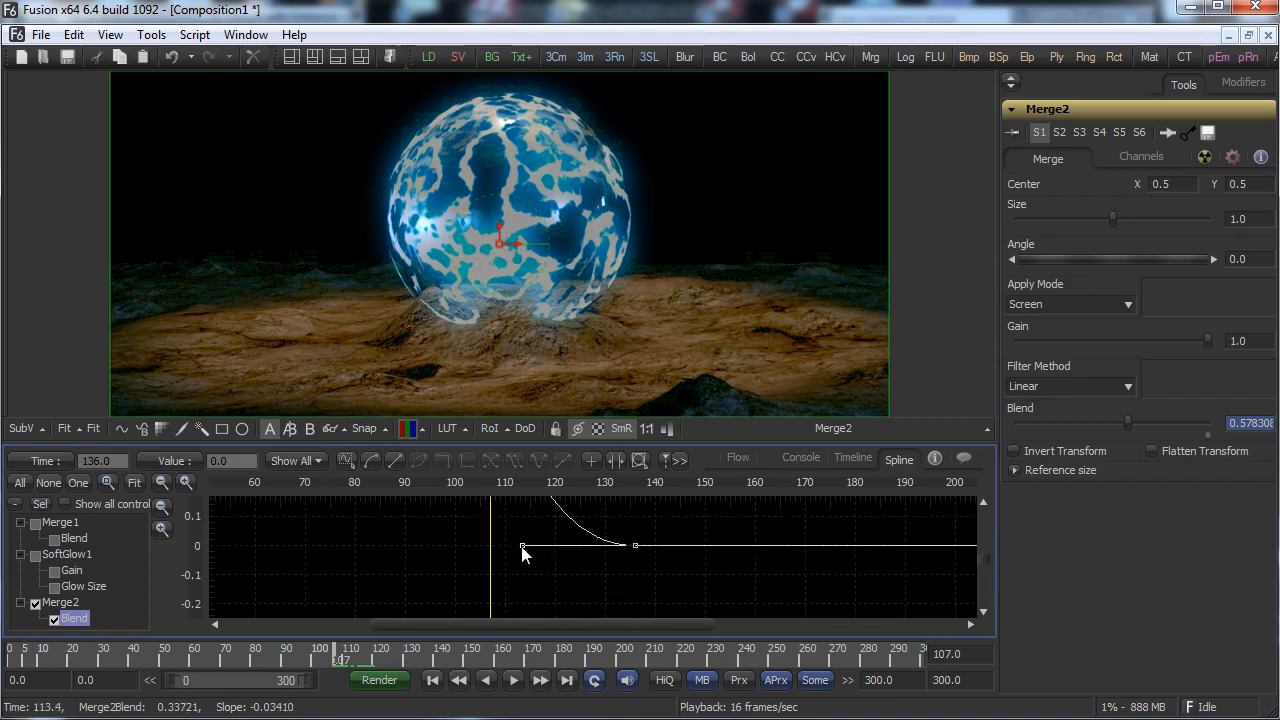
{"action": "mouse_move", "coordinate": [521, 547]}
{"action": "left_mouse_down"}
{"action": "mouse_move", "coordinate": [434, 575]}
{"action": "mouse_move", "coordinate": [315, 573]}
{"action": "mouse_move", "coordinate": [620, 561]}
{"action": "mouse_move", "coordinate": [453, 557]}
{"action": "mouse_move", "coordinate": [520, 561]}
{"action": "left_mouse_up"}
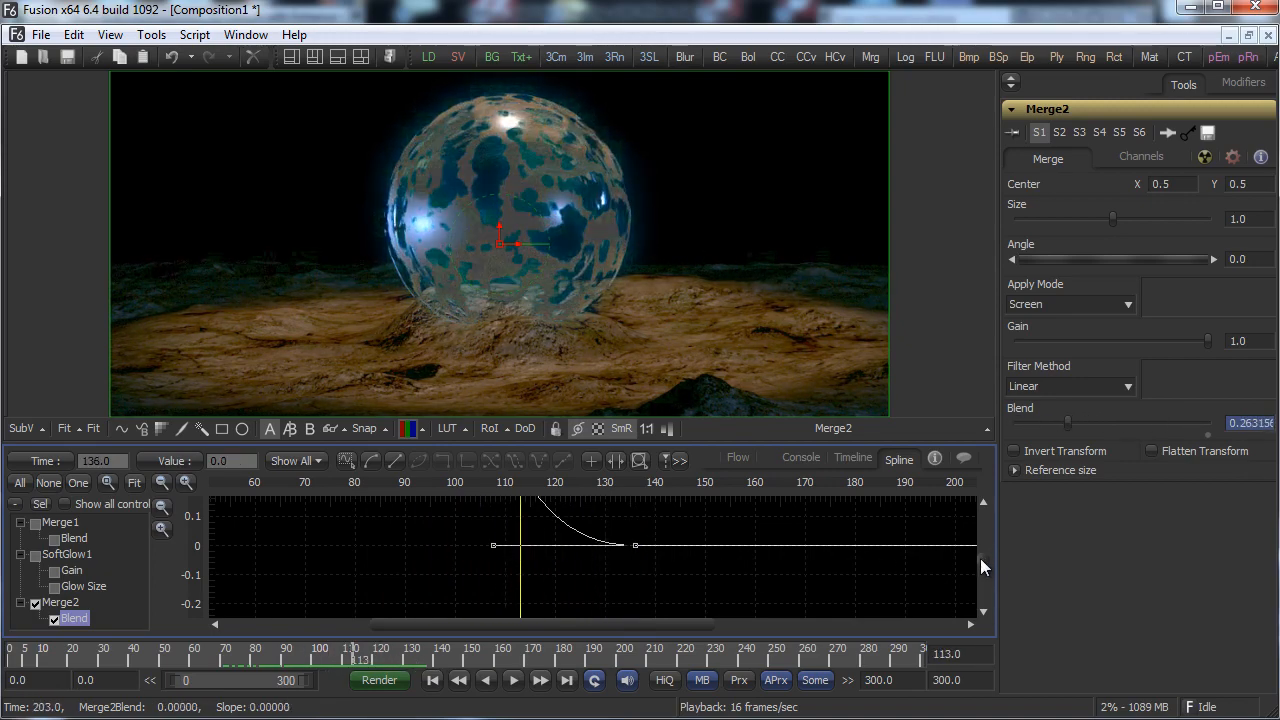
Move Merge2's first Blend keyframe to frame 75, check the fade at frame 108 and return to the node flow.
{"action": "scroll", "coordinate": [980, 555], "scroll_direction": "up", "scroll_amount": 6}
{"action": "scroll", "coordinate": [980, 548], "scroll_direction": "up", "scroll_amount": 1}
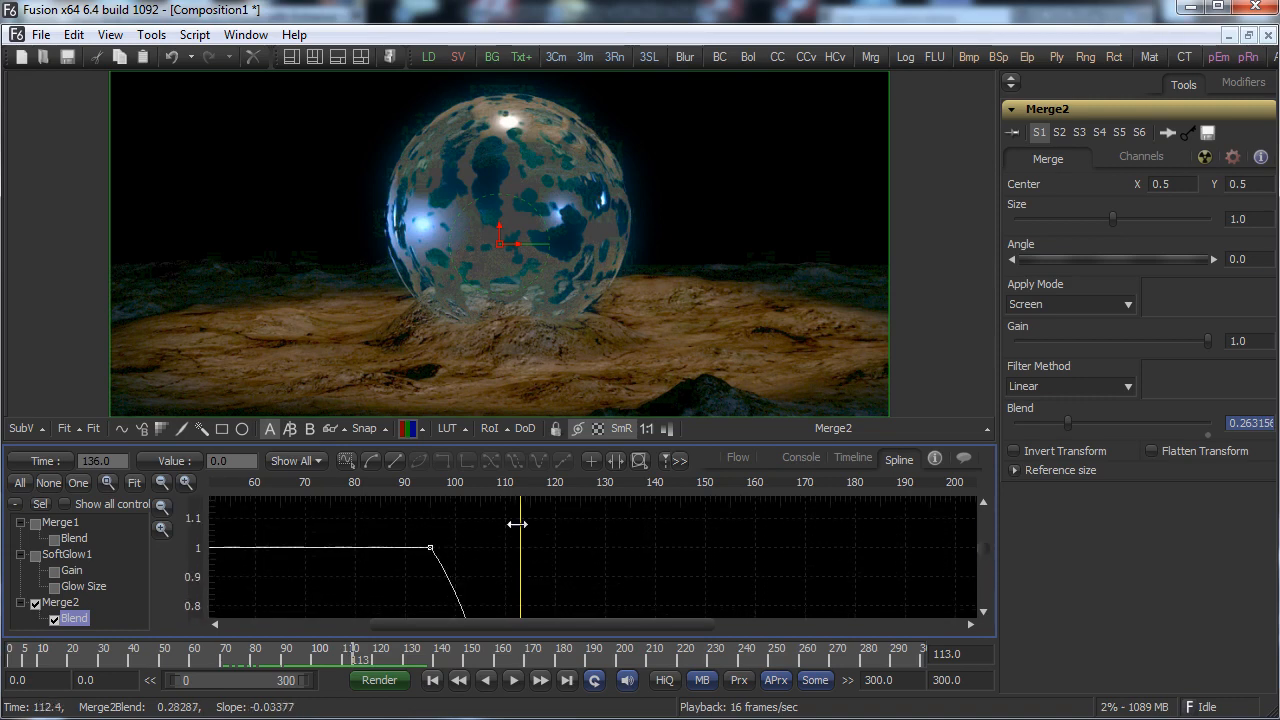
{"action": "left_click_drag", "start_coordinate": [397, 567], "coordinate": [400, 568]}
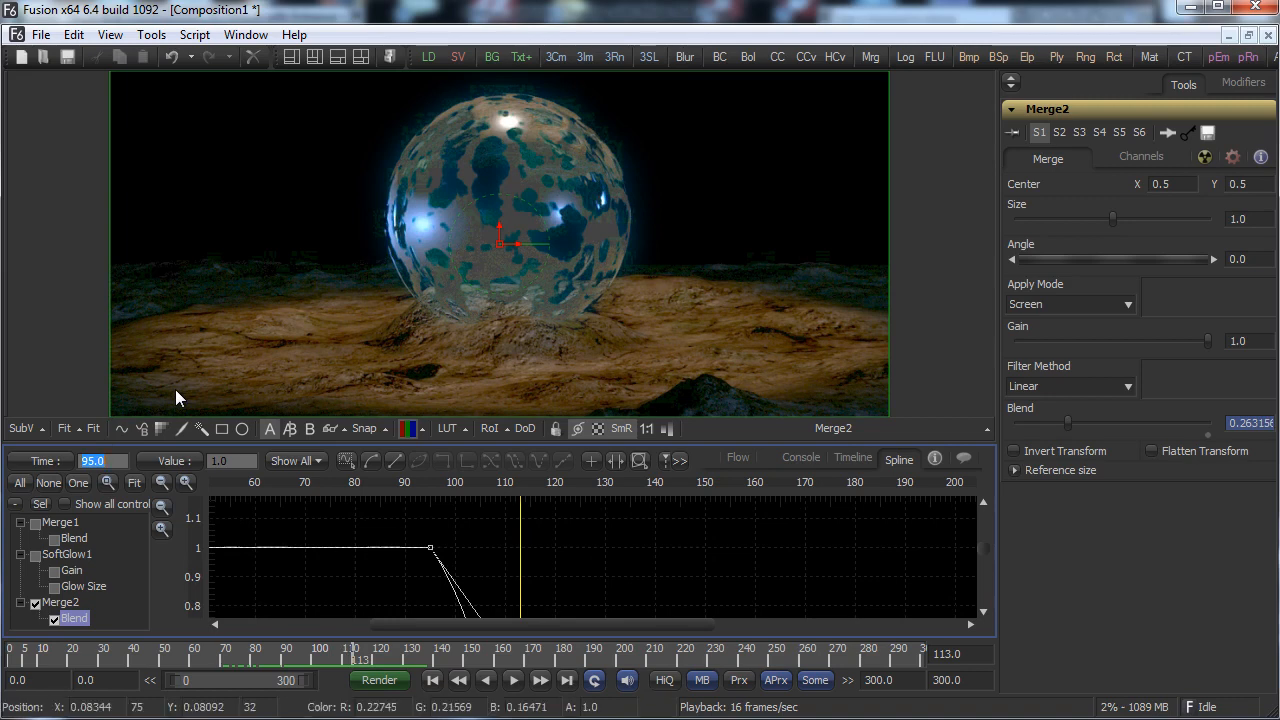
{"action": "type", "text": "75"}
{"action": "key", "text": "Return"}
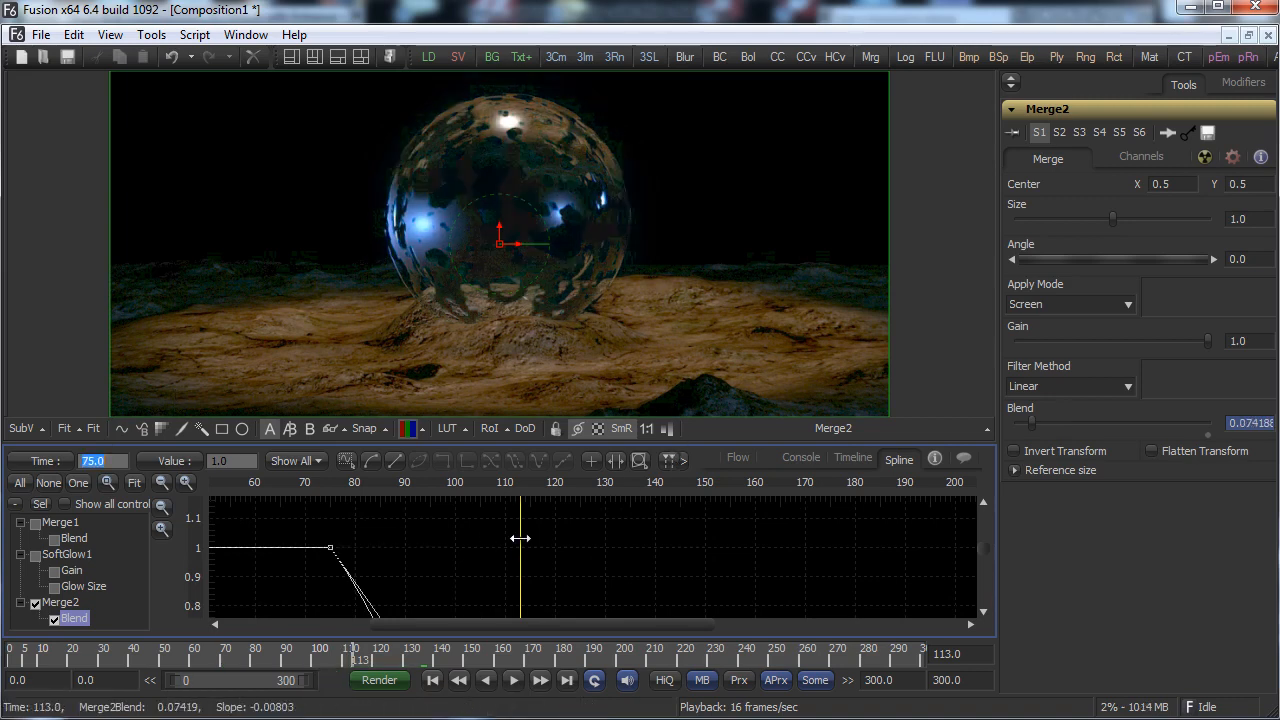
{"action": "left_click_drag", "start_coordinate": [520, 538], "coordinate": [497, 552]}
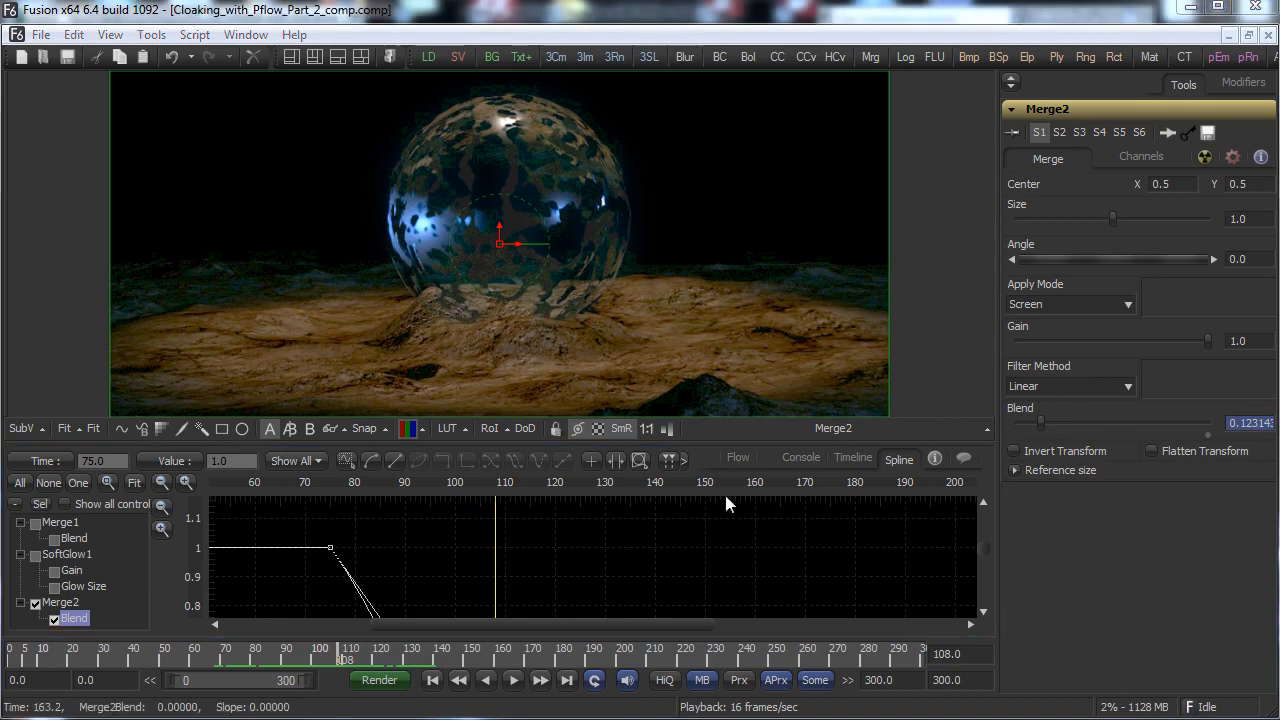
{"action": "left_click", "coordinate": [742, 459]}
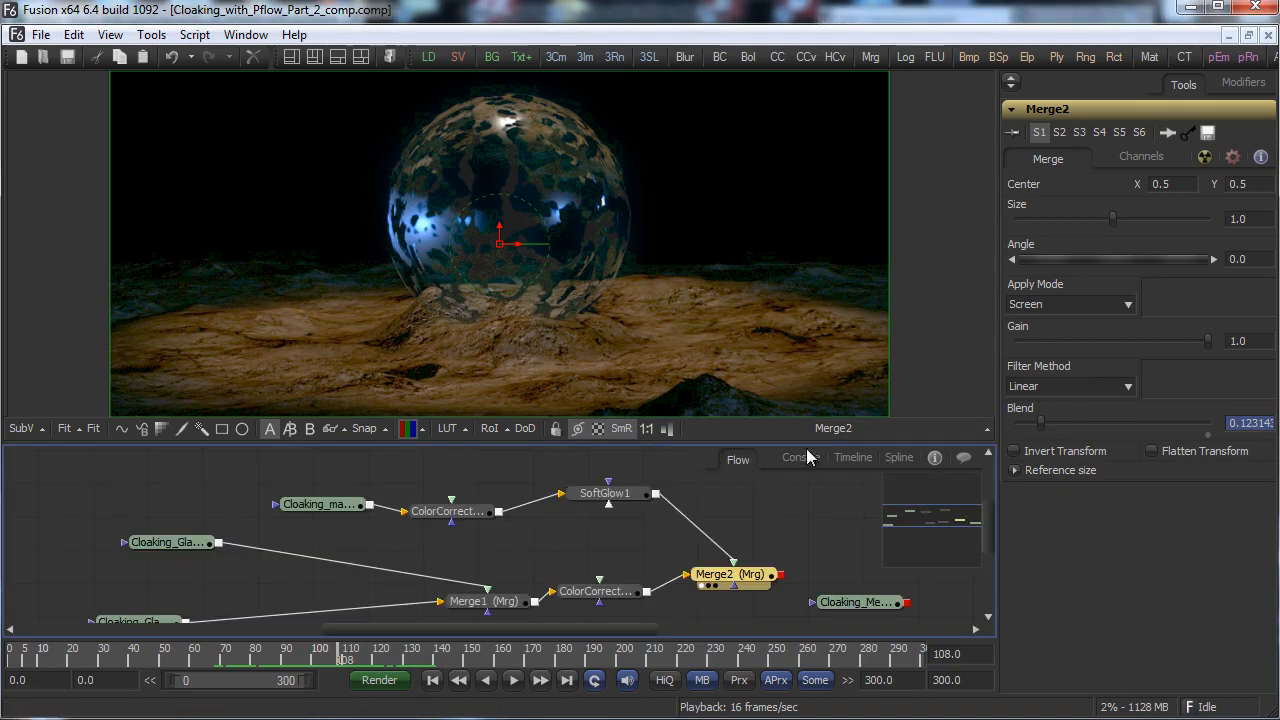
Find where Merge2's fade ends around frame 135 and set the MetalFX loader's Global In to 135.
{"action": "left_click_drag", "start_coordinate": [855, 602], "coordinate": [759, 248]}
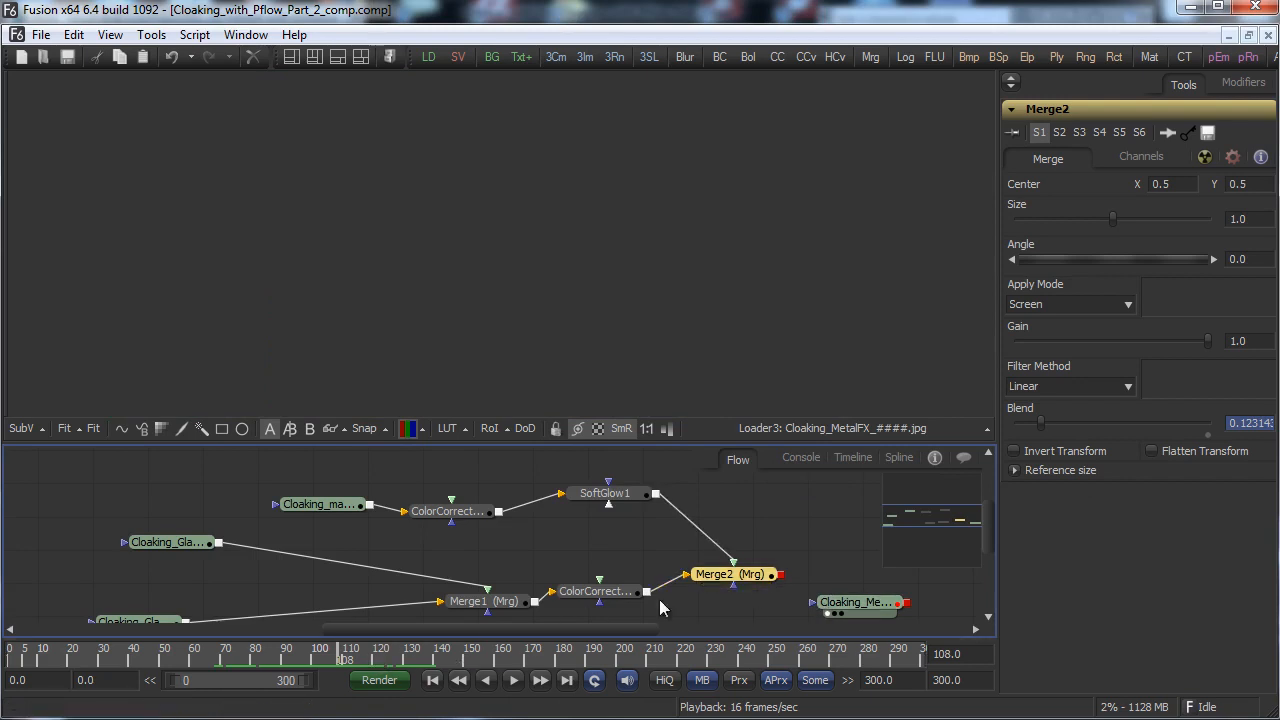
{"action": "left_click", "coordinate": [706, 586]}
{"action": "left_click_drag", "start_coordinate": [340, 660], "coordinate": [419, 656]}
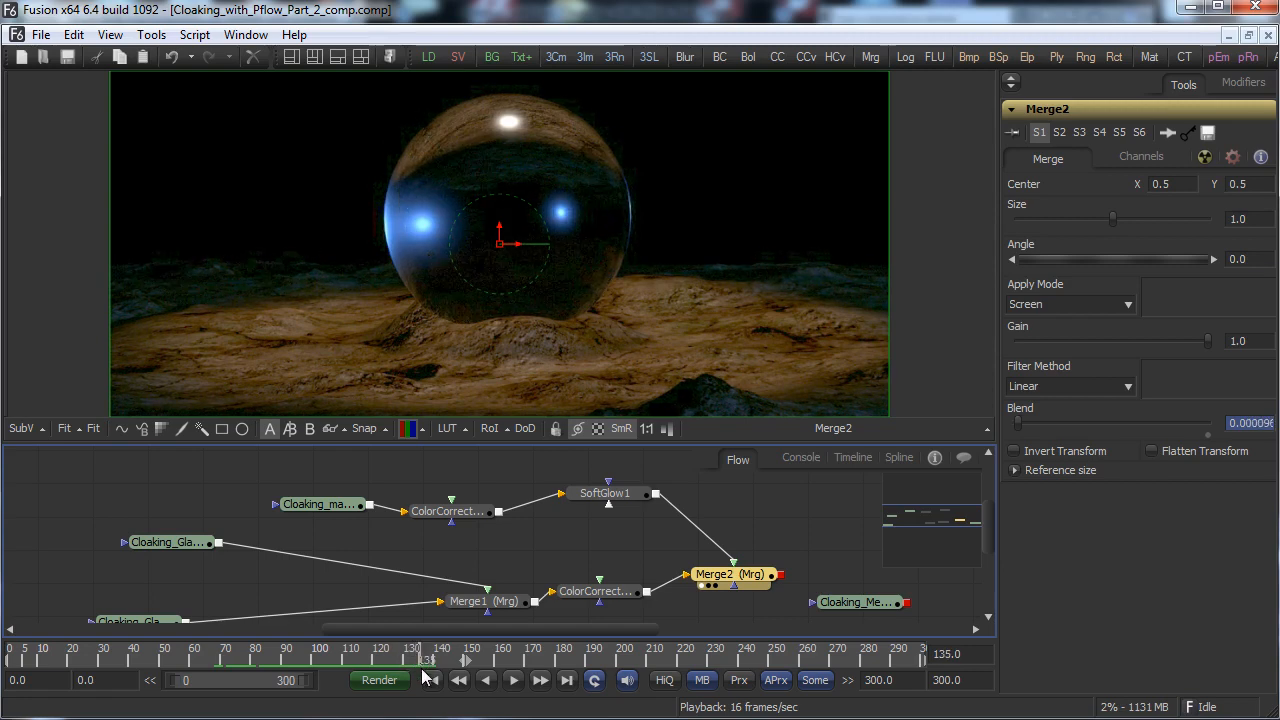
{"action": "left_click_drag", "start_coordinate": [417, 670], "coordinate": [410, 670]}
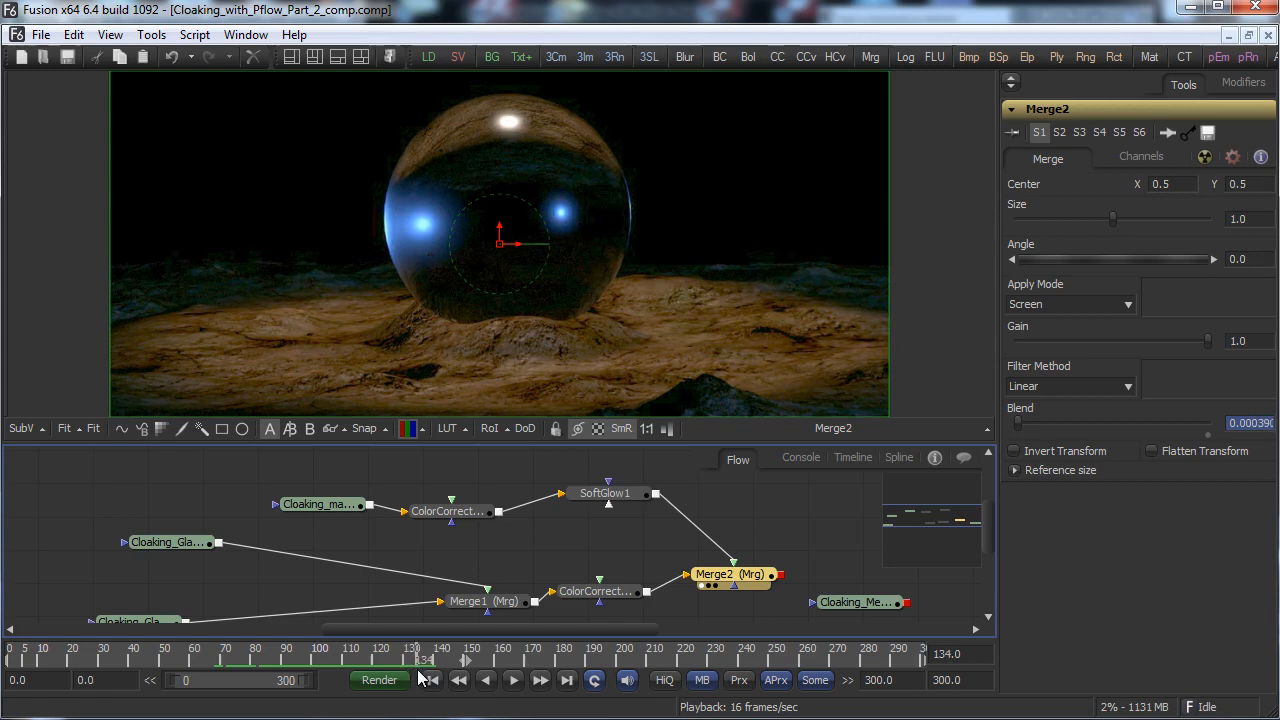
{"action": "left_click", "coordinate": [855, 600]}
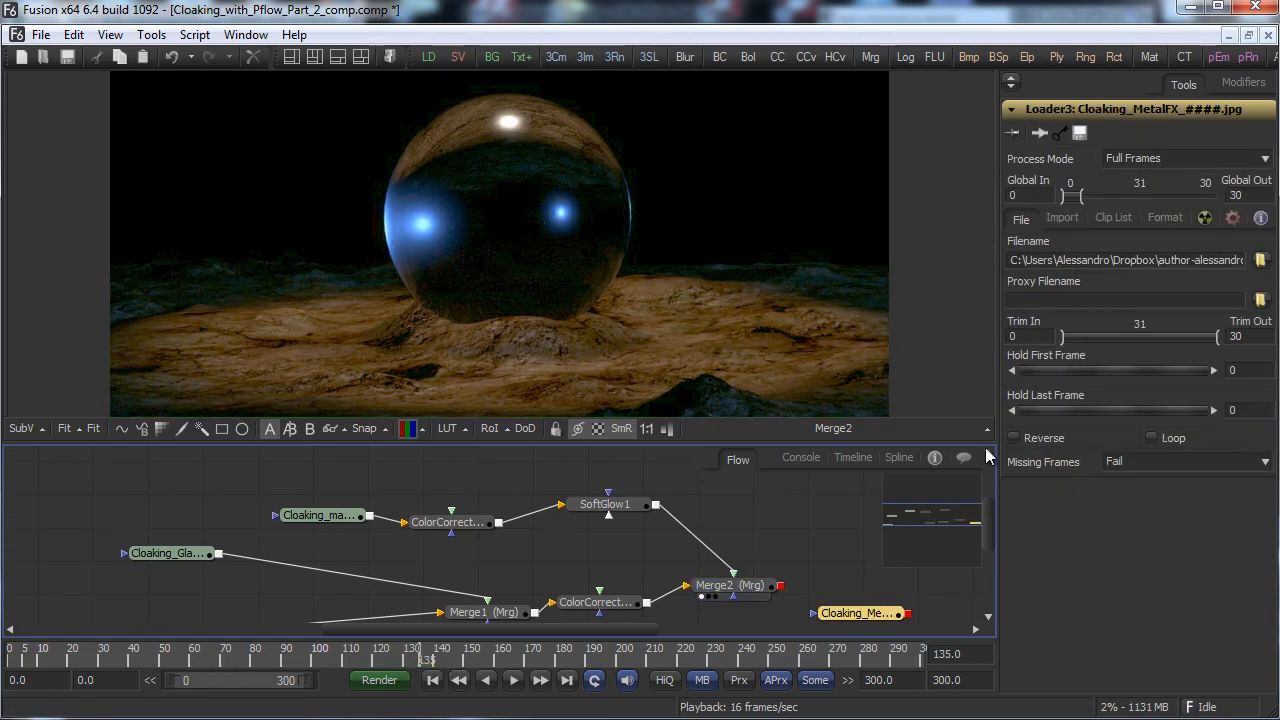
{"action": "left_click_drag", "start_coordinate": [1044, 193], "coordinate": [938, 165]}
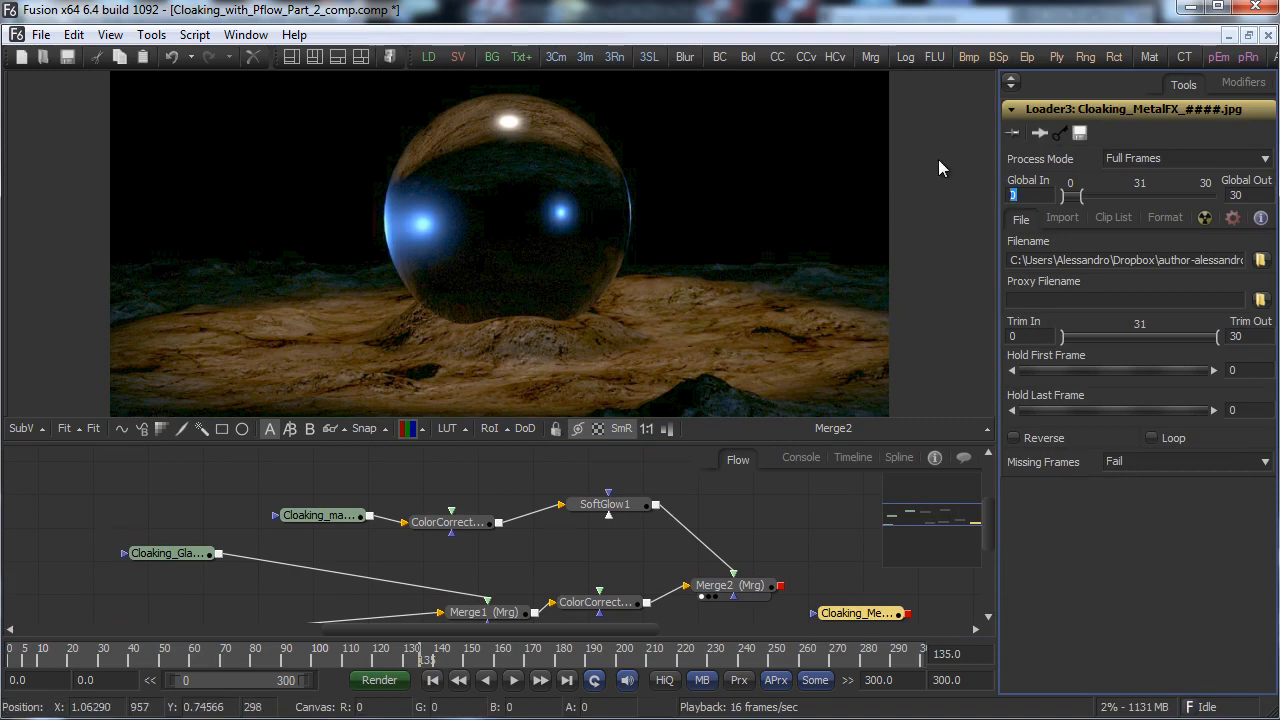
{"action": "type", "text": "135"}
{"action": "key", "text": "Tab"}
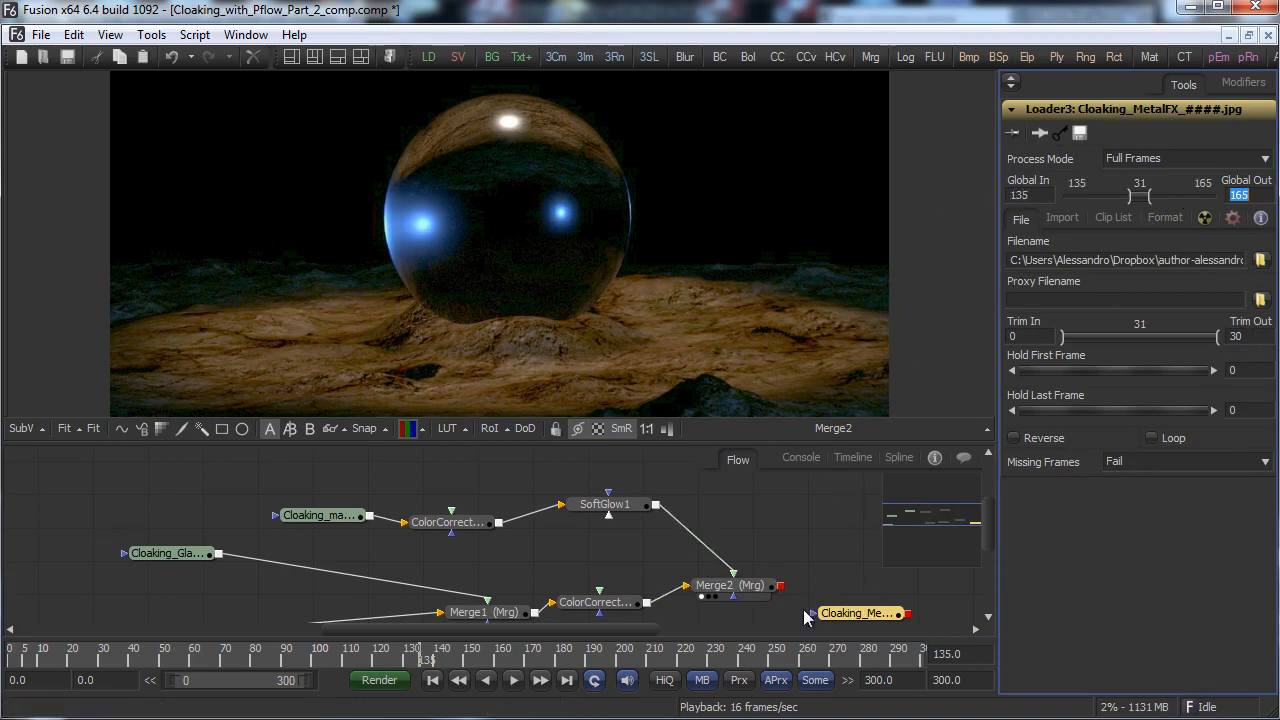
Add a Merge node with Merge2 as background and the MetalFX loader as foreground, and display its result in the viewer.
{"action": "left_click_drag", "start_coordinate": [429, 628], "coordinate": [507, 610]}
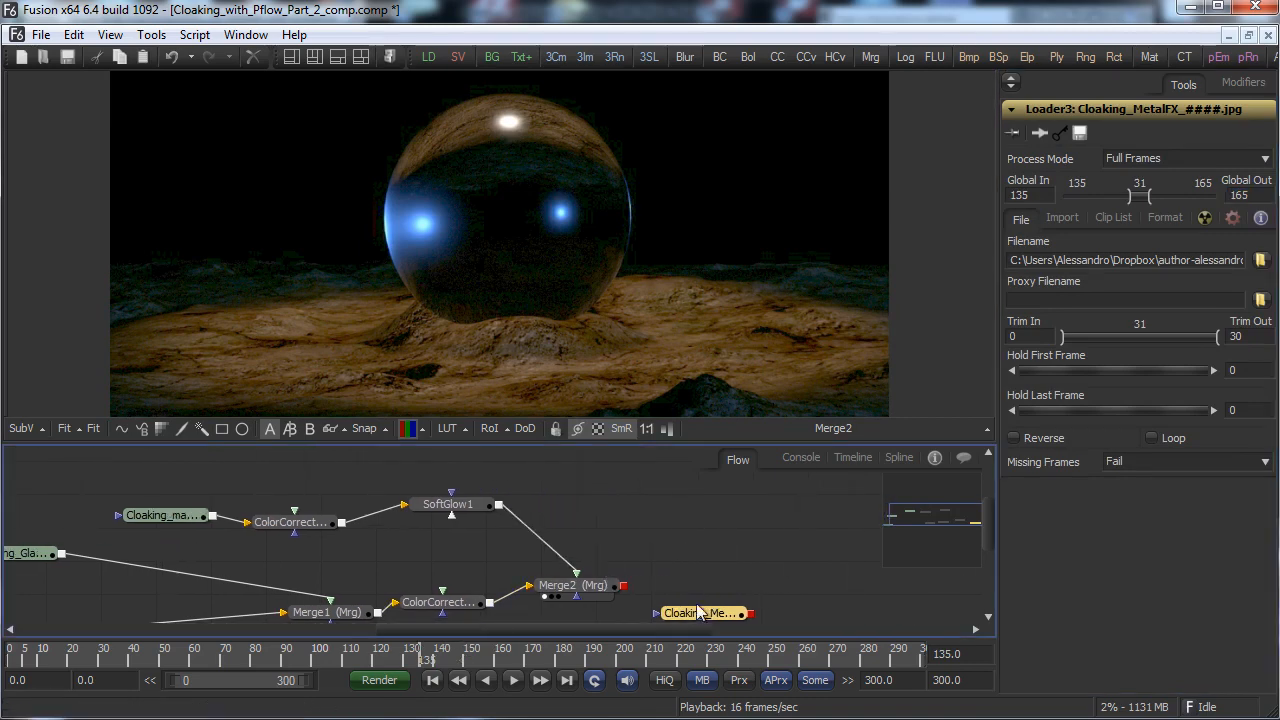
{"action": "left_click_drag", "start_coordinate": [698, 606], "coordinate": [764, 566]}
{"action": "right_click", "coordinate": [649, 527]}
{"action": "mouse_move", "coordinate": [816, 530]}
{"action": "mouse_move", "coordinate": [967, 611]}
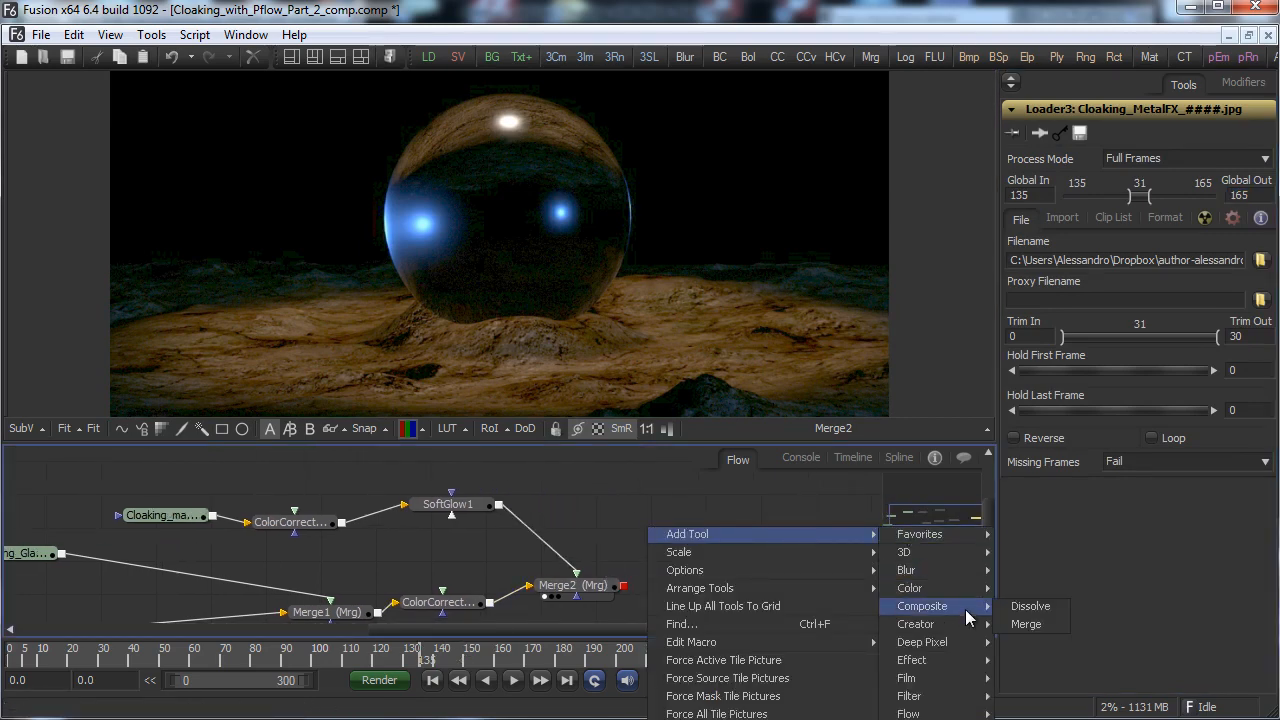
{"action": "left_click", "coordinate": [1026, 624]}
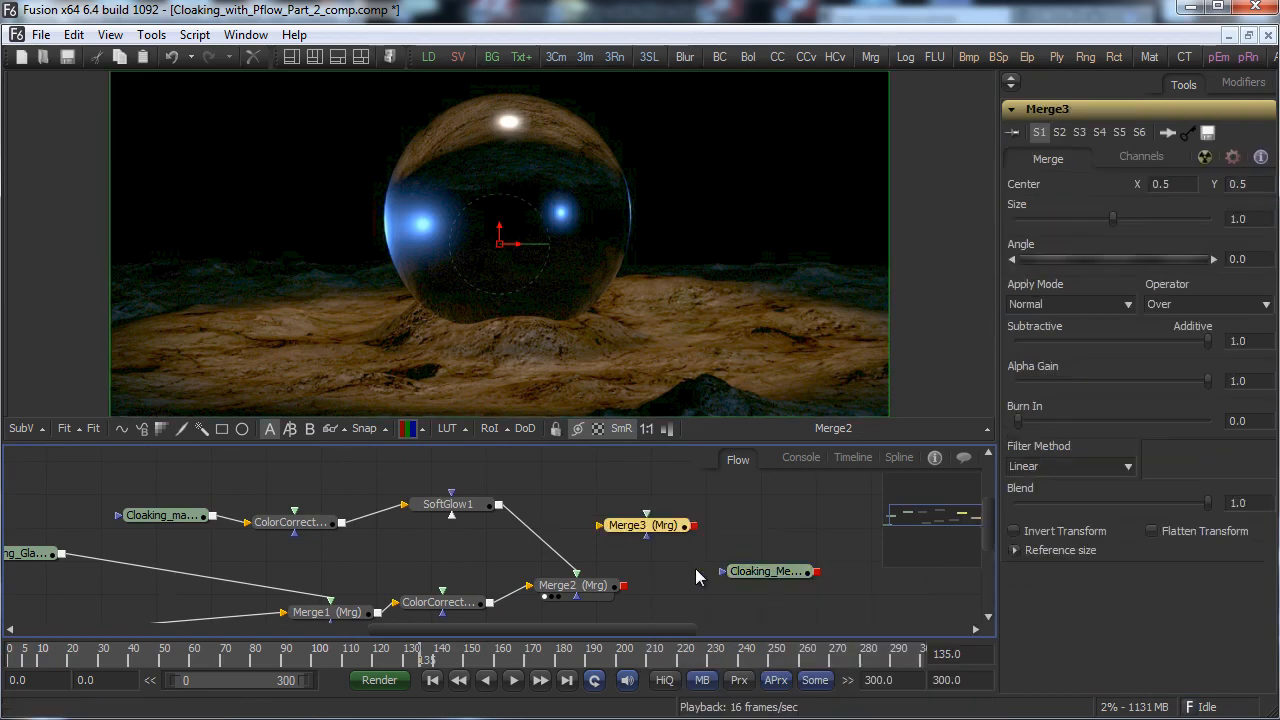
{"action": "left_click_drag", "start_coordinate": [650, 530], "coordinate": [706, 560]}
{"action": "left_click_drag", "start_coordinate": [623, 585], "coordinate": [750, 612]}
{"action": "left_click_drag", "start_coordinate": [805, 575], "coordinate": [800, 340]}
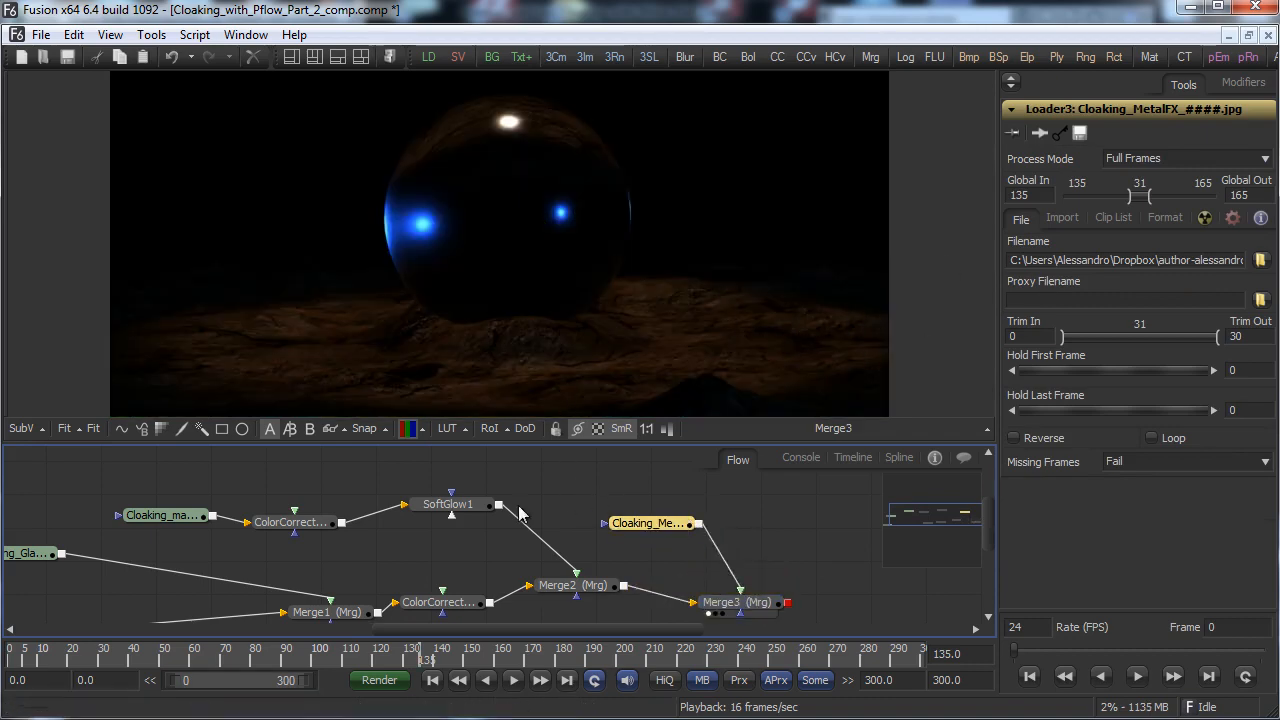
Duplicate the color corrector that follows Merge1 and feed the MetalFX loader into the copy.
{"action": "left_click", "coordinate": [438, 602]}
{"action": "scroll", "coordinate": [469, 613], "scroll_direction": "down", "scroll_amount": 1}
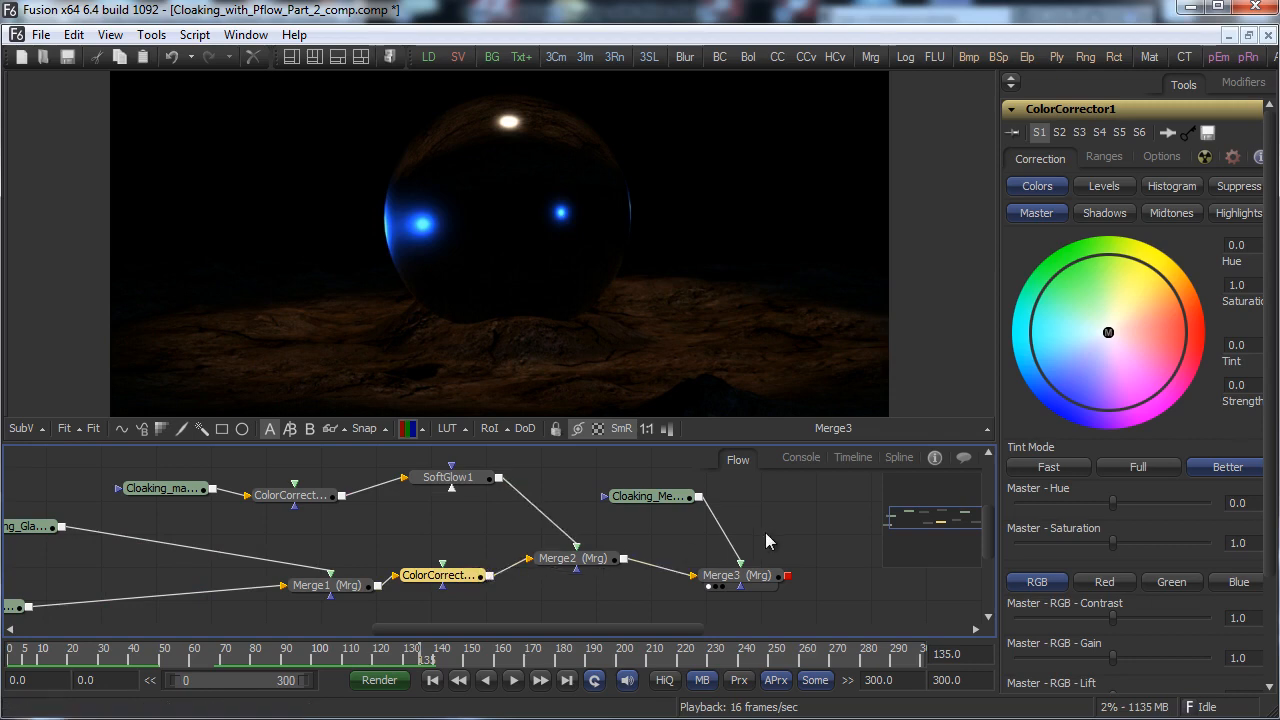
{"action": "left_click", "coordinate": [800, 527]}
{"action": "key", "text": "ctrl+v"}
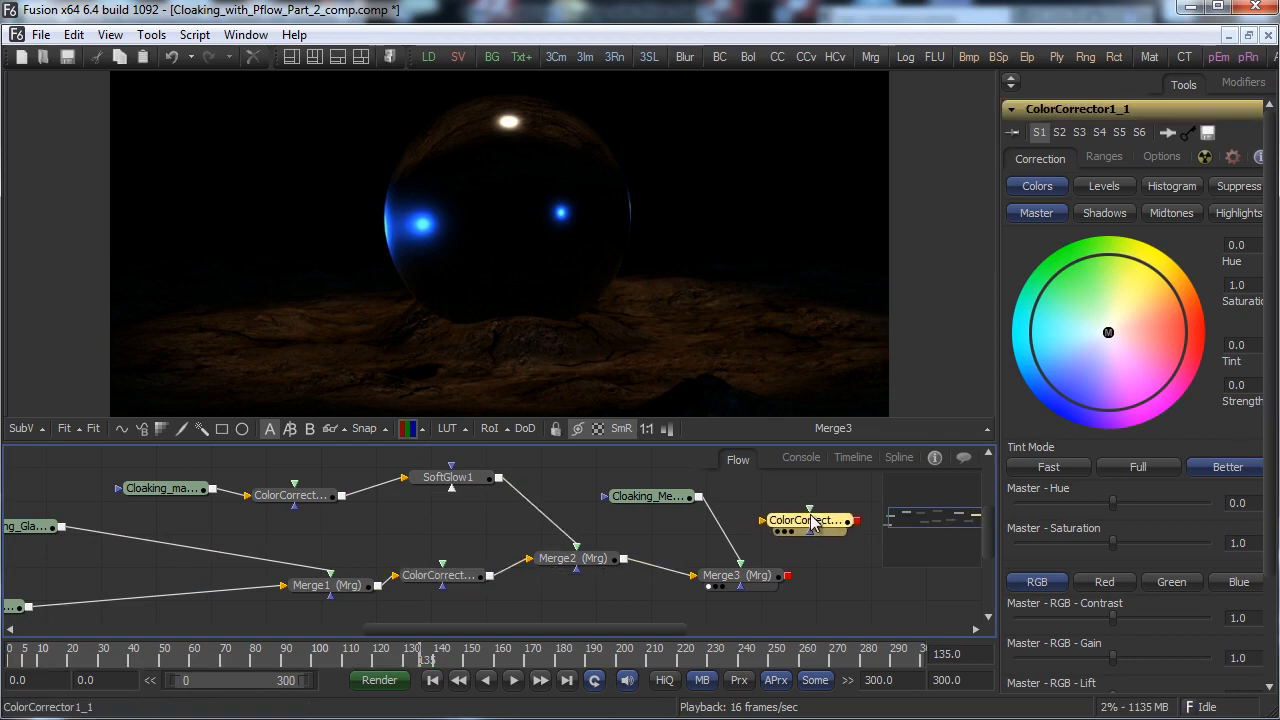
{"action": "left_click_drag", "start_coordinate": [698, 496], "coordinate": [763, 520]}
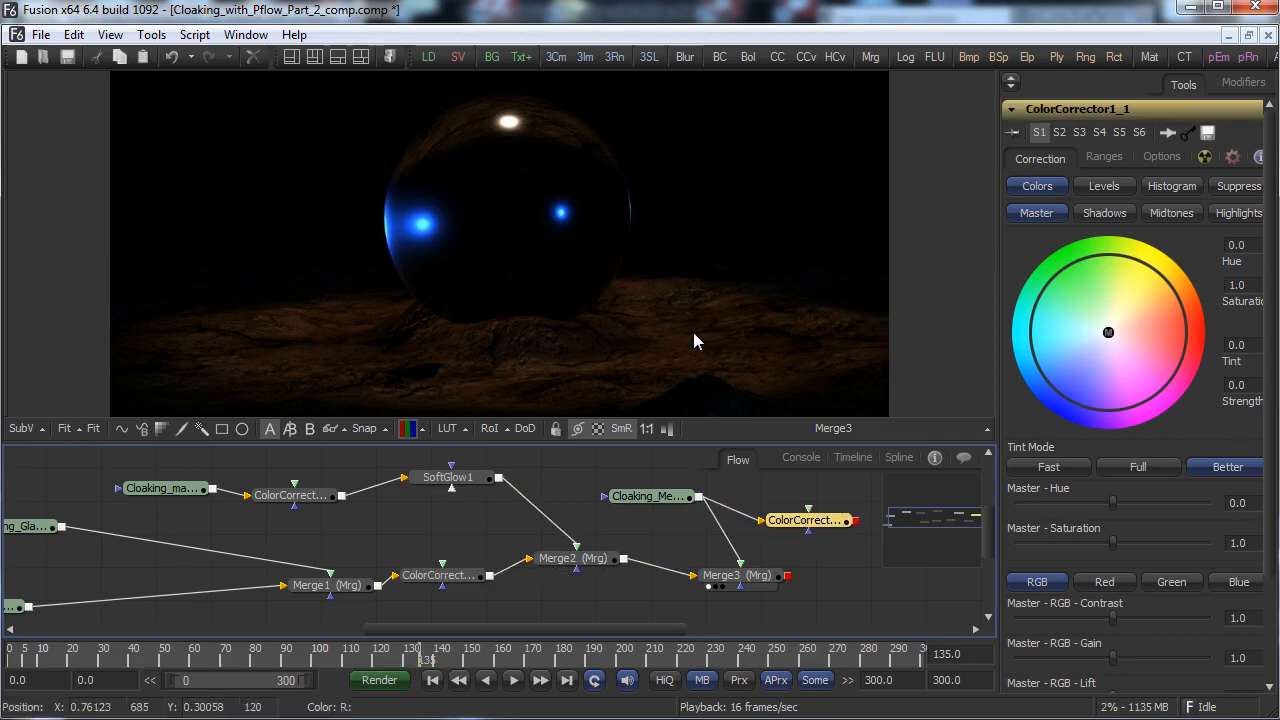
Connect the copied color corrector to Merge3's foreground, tidy the node positions and display Merge3 in the viewer.
{"action": "key", "text": "1"}
{"action": "left_click_drag", "start_coordinate": [856, 520], "coordinate": [748, 575]}
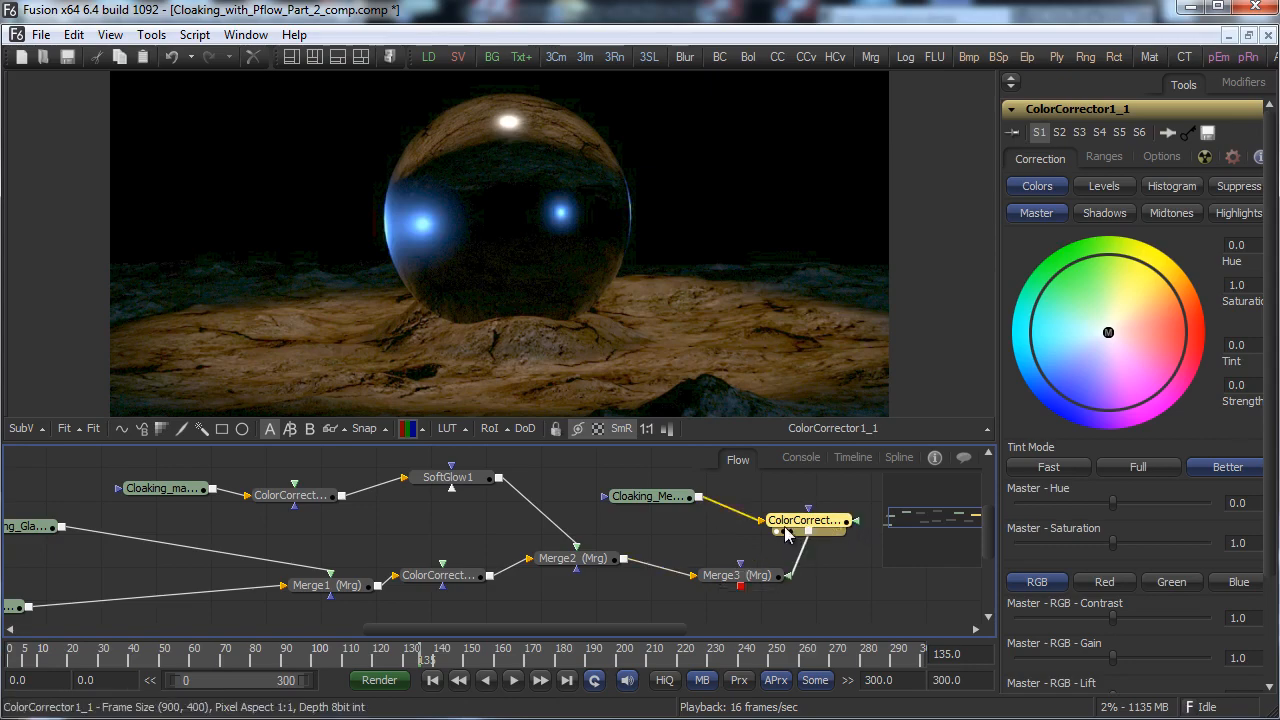
{"action": "left_click_drag", "start_coordinate": [652, 497], "coordinate": [645, 491]}
{"action": "left_click_drag", "start_coordinate": [806, 521], "coordinate": [777, 505]}
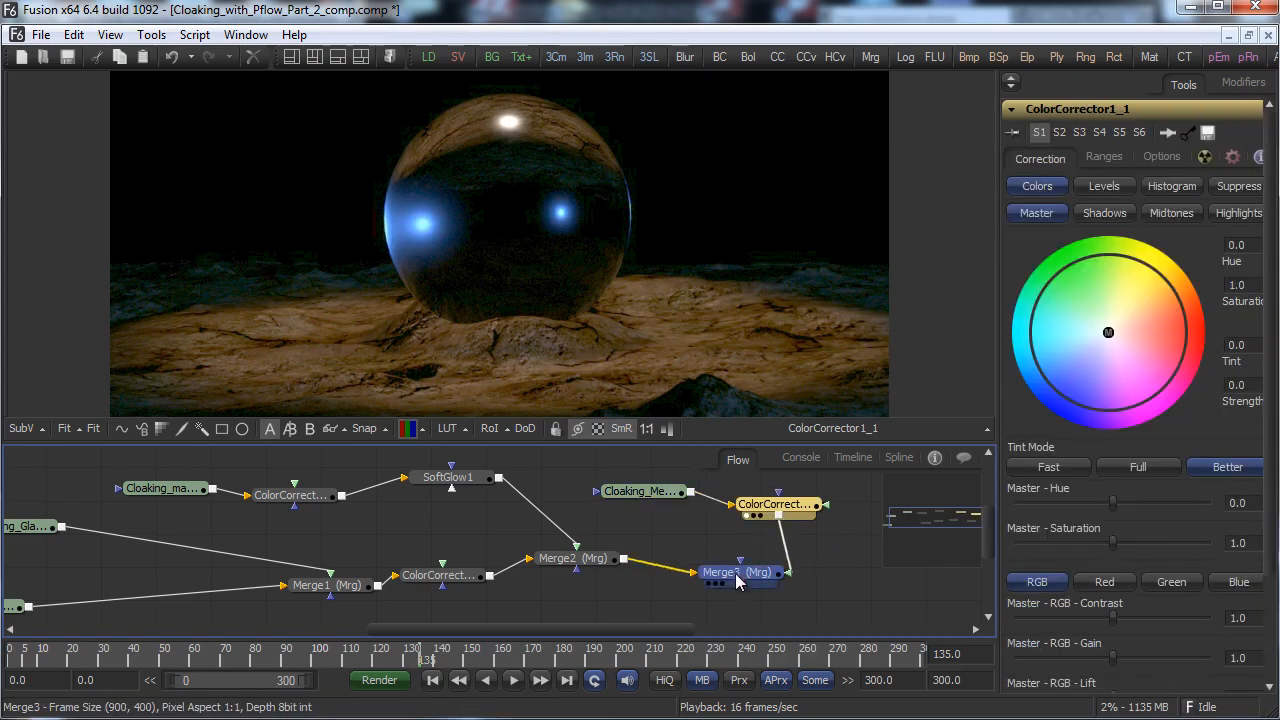
{"action": "left_click_drag", "start_coordinate": [736, 574], "coordinate": [791, 365]}
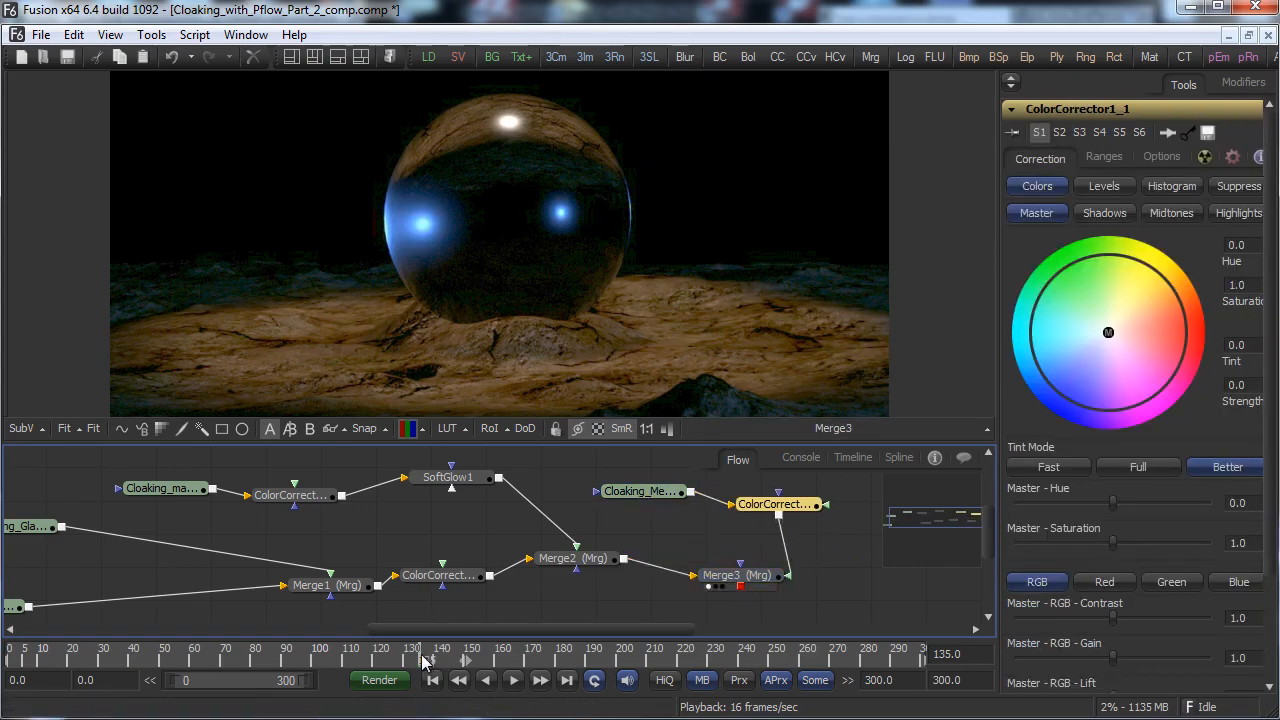
Set the MetalFX loader's Trim In to 1 and check the transition from frame 135 to about frame 145.
{"action": "left_click_drag", "start_coordinate": [437, 660], "coordinate": [423, 652]}
{"action": "left_click", "coordinate": [640, 491]}
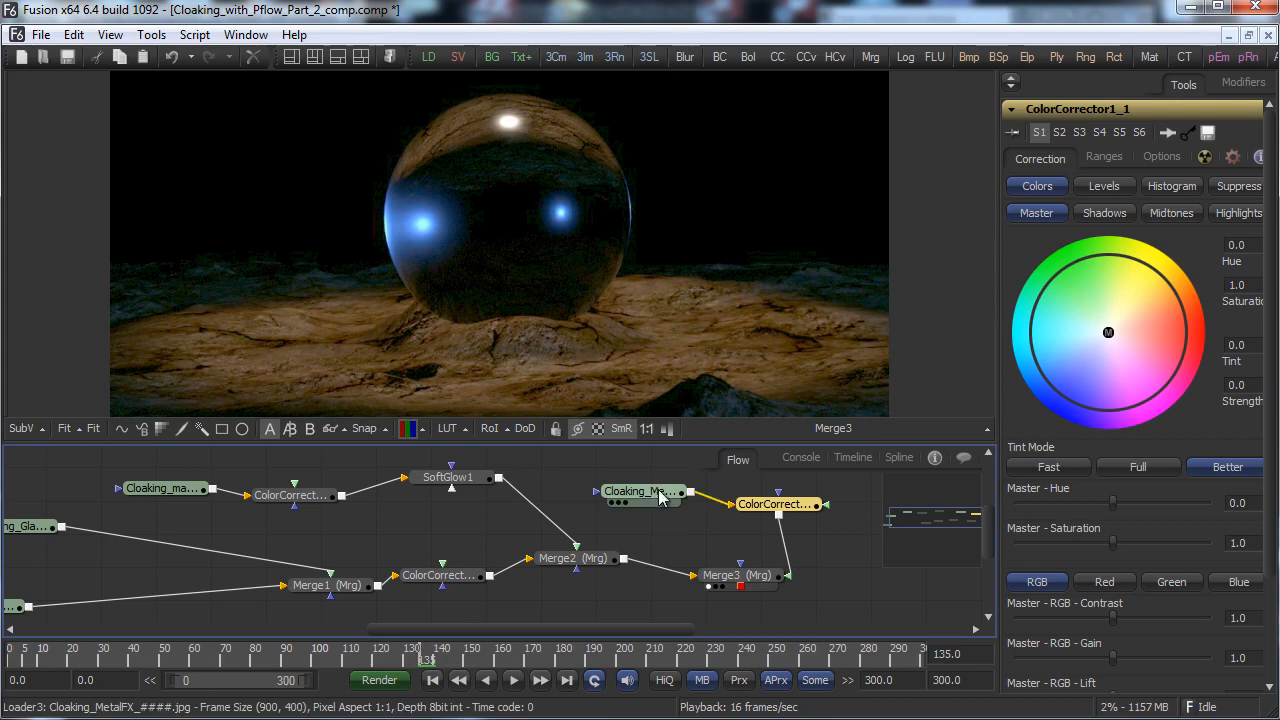
{"action": "left_click", "coordinate": [1043, 337]}
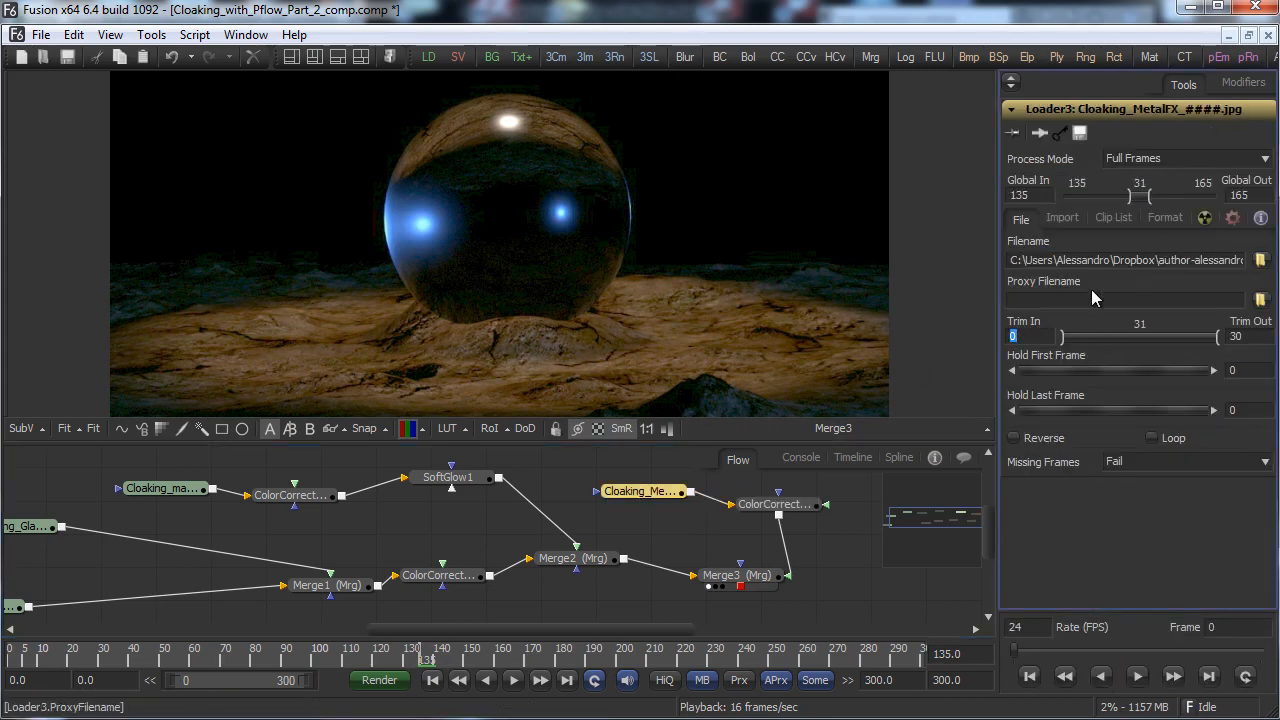
{"action": "key", "text": "Tab"}
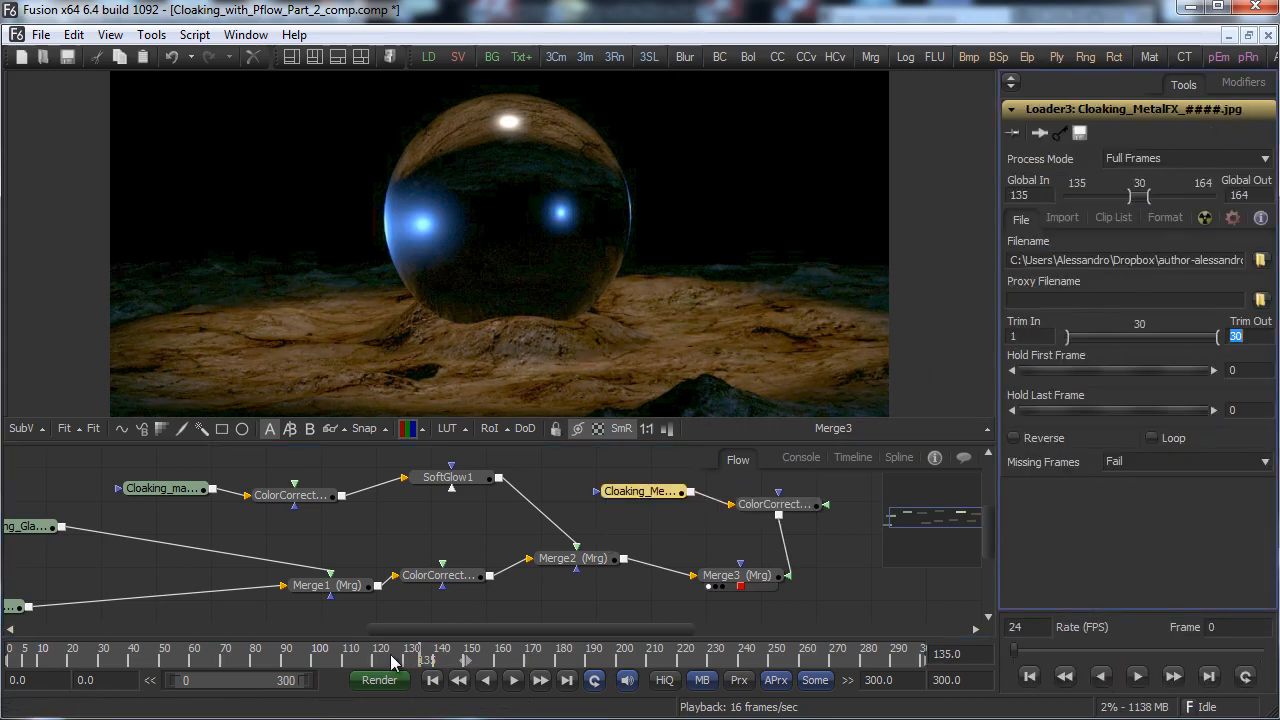
{"action": "left_click_drag", "start_coordinate": [405, 660], "coordinate": [420, 660]}
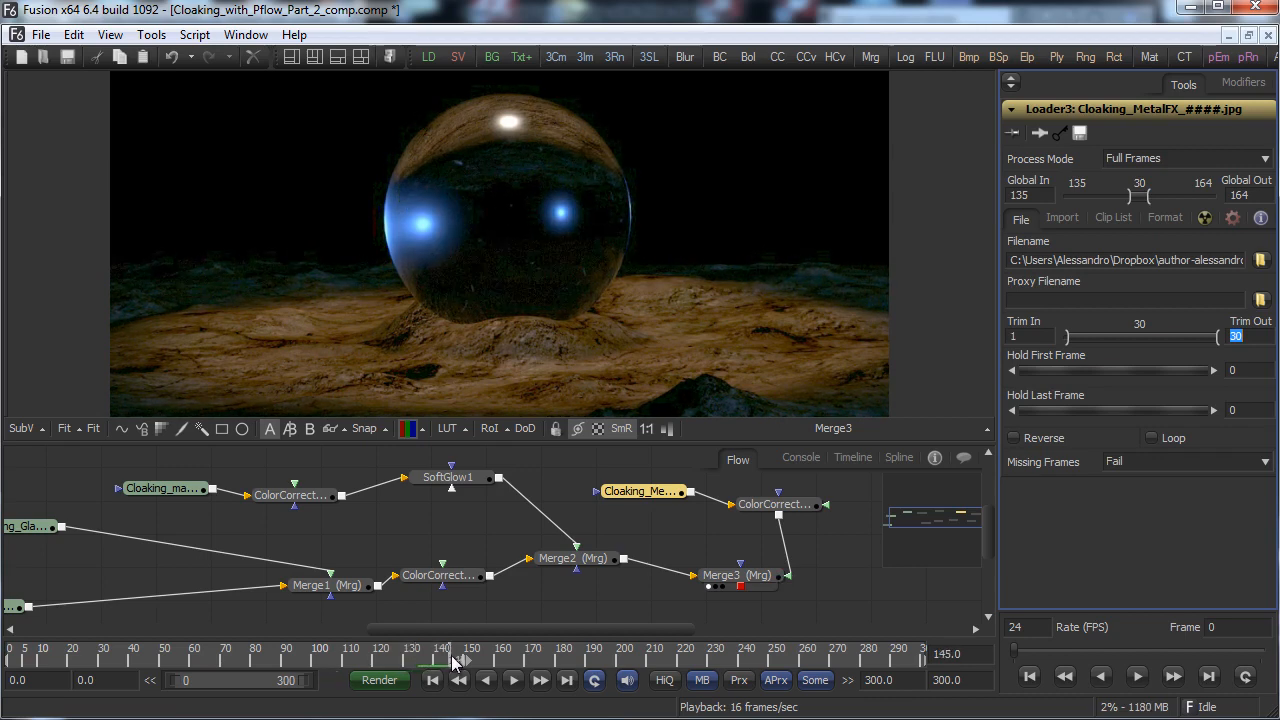
Scrub the composite back through the glowing phase to frame 98 and save the composition.
{"action": "mouse_move", "coordinate": [462, 662]}
{"action": "left_mouse_down"}
{"action": "mouse_move", "coordinate": [517, 665]}
{"action": "mouse_move", "coordinate": [183, 650]}
{"action": "mouse_move", "coordinate": [322, 657]}
{"action": "mouse_move", "coordinate": [184, 656]}
{"action": "mouse_move", "coordinate": [310, 656]}
{"action": "left_mouse_up"}
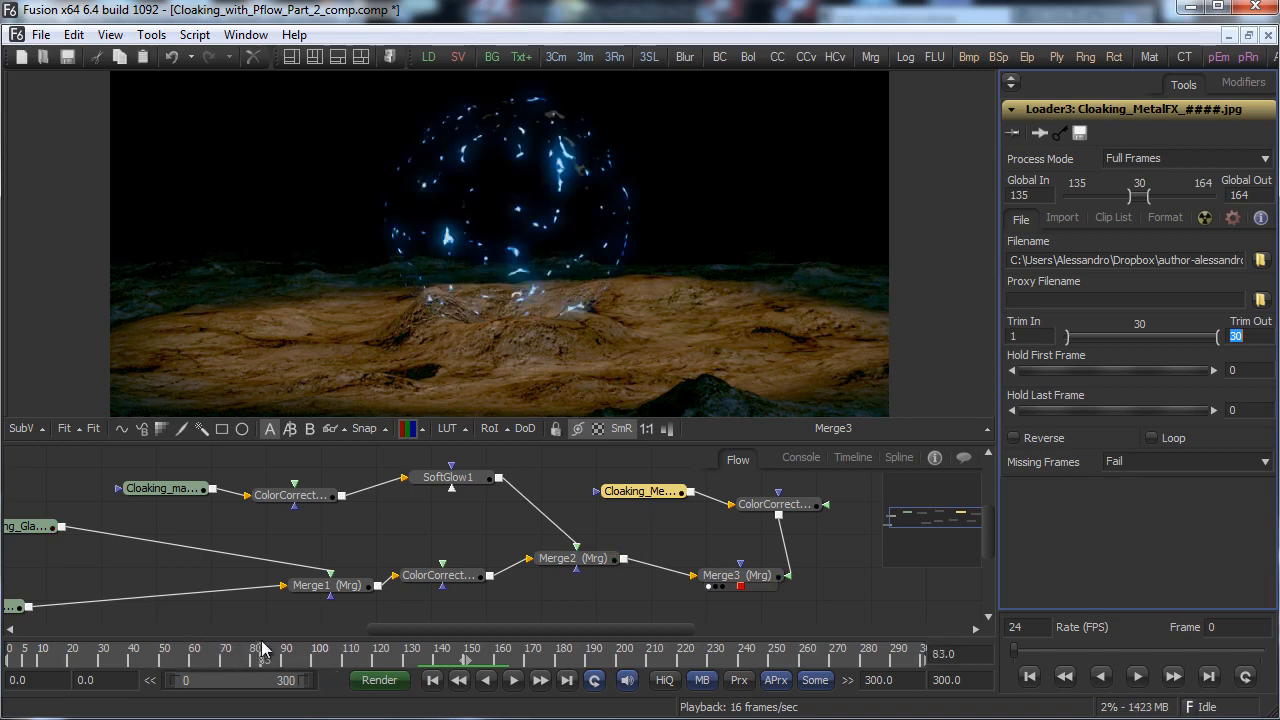
{"action": "left_click", "coordinate": [45, 38]}
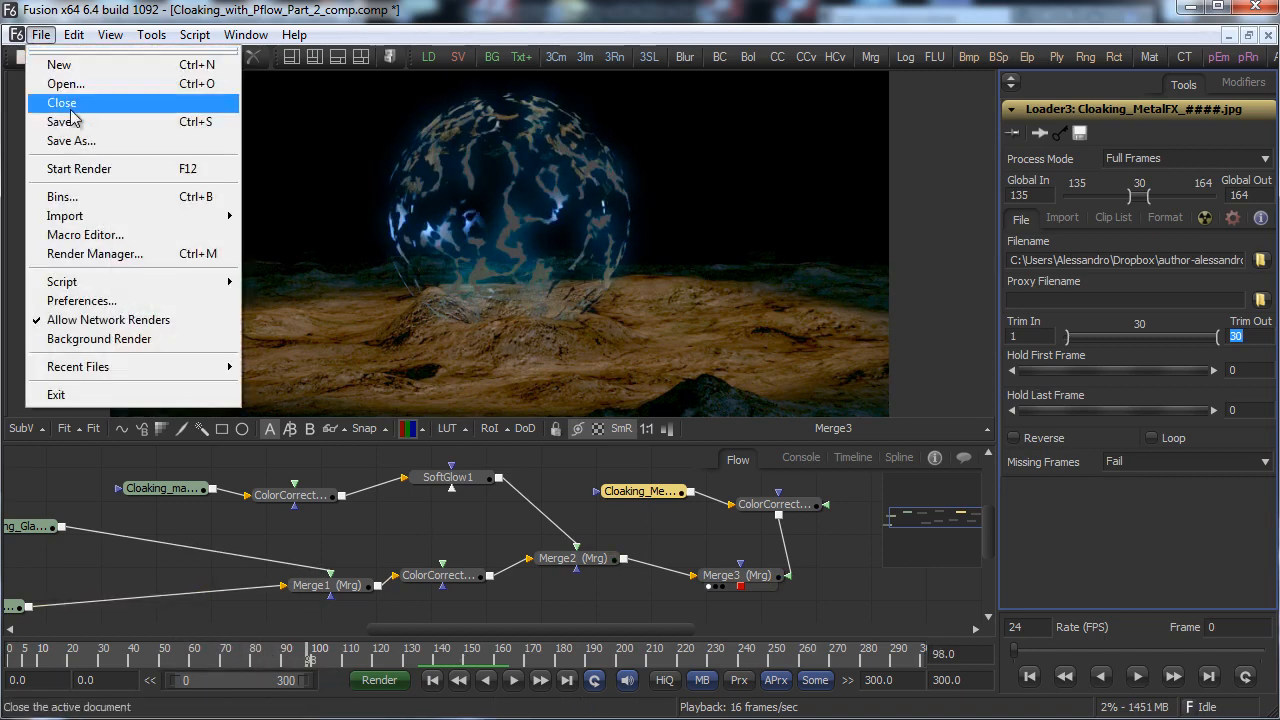
{"action": "left_click", "coordinate": [60, 127]}
Add a Brightness / Contrast node fed by Merge3 and display its output in the viewer.
{"action": "left_click_drag", "start_coordinate": [470, 628], "coordinate": [562, 629]}
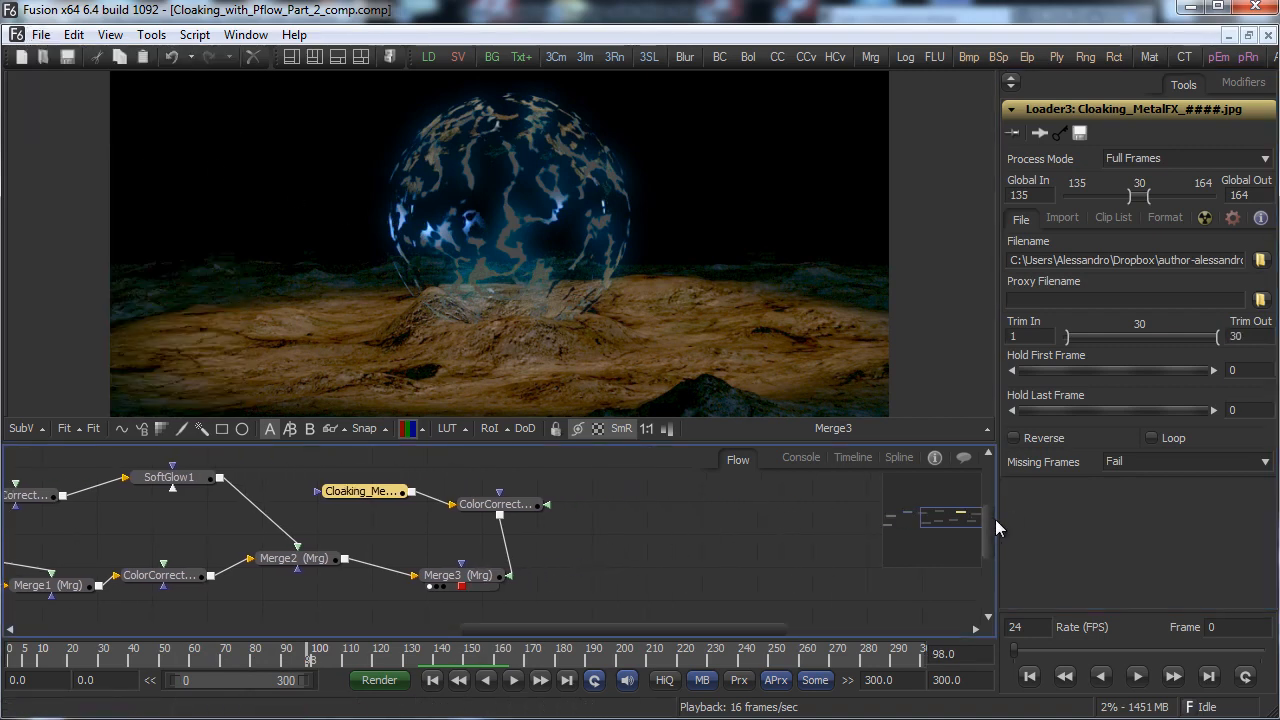
{"action": "scroll", "coordinate": [988, 525], "scroll_direction": "down", "scroll_amount": 2}
{"action": "right_click", "coordinate": [622, 543]}
{"action": "mouse_move", "coordinate": [789, 551]}
{"action": "mouse_move", "coordinate": [915, 633]}
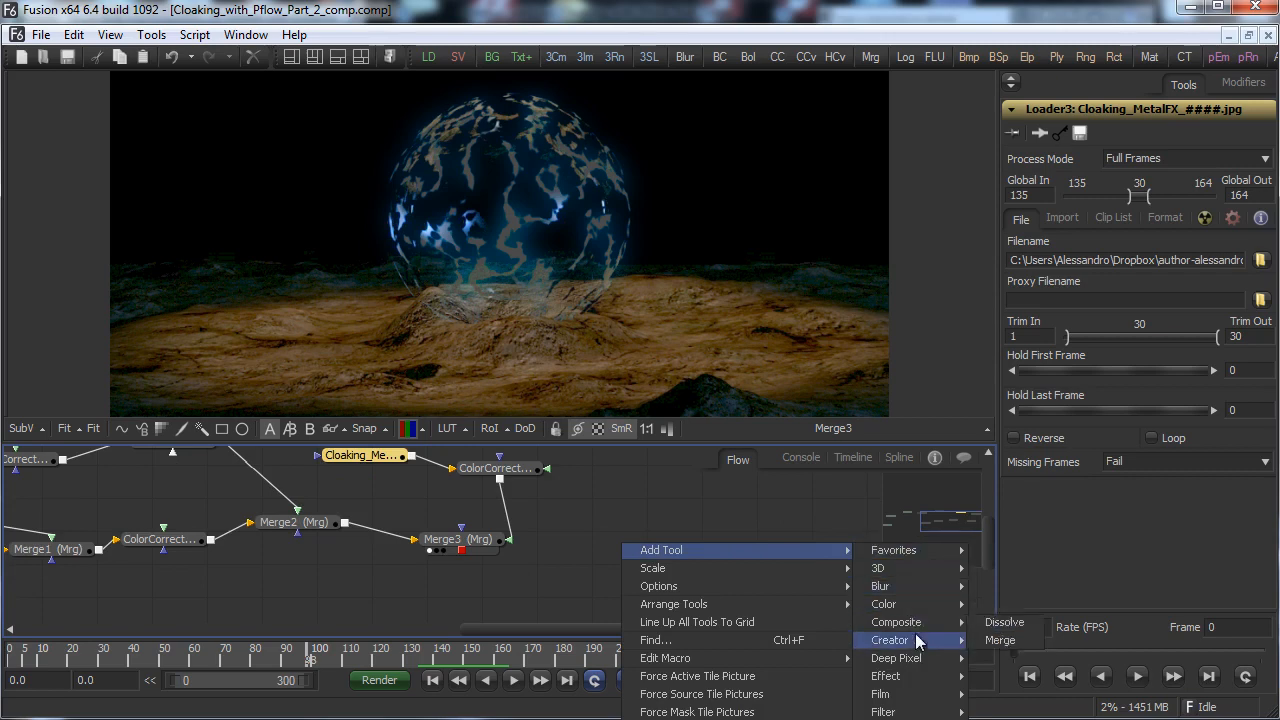
{"action": "mouse_move", "coordinate": [930, 606]}
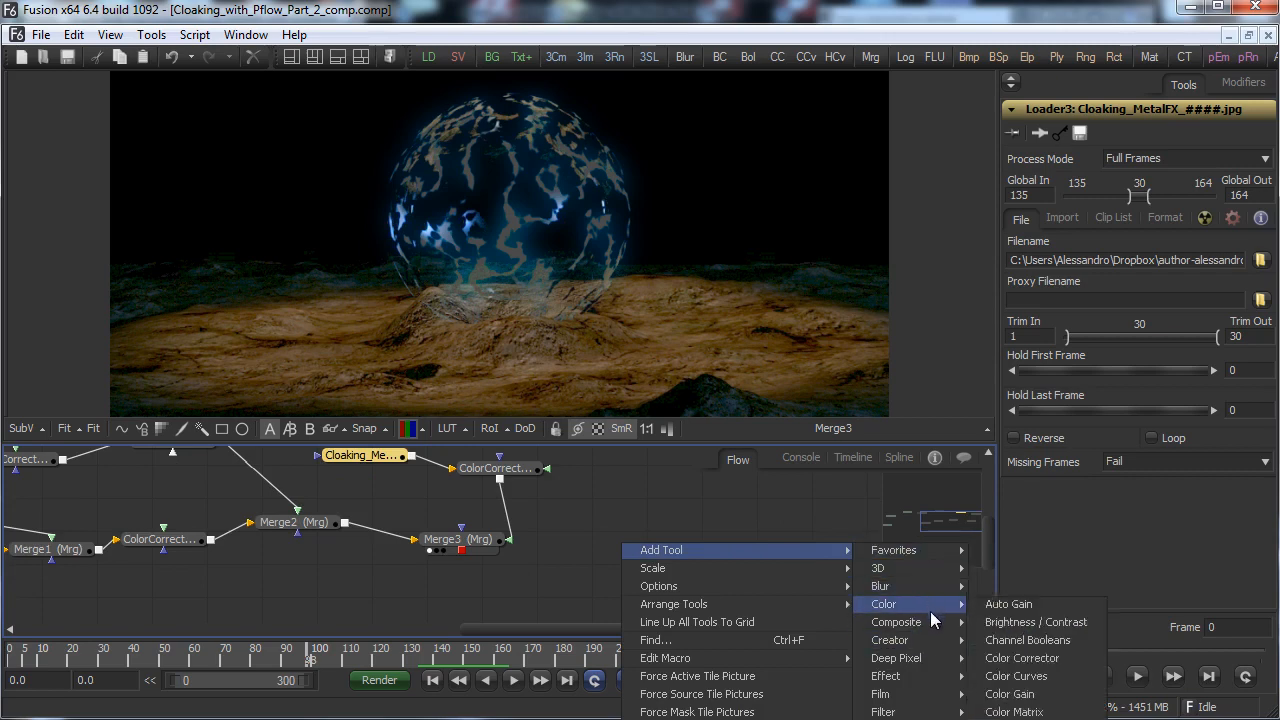
{"action": "left_click", "coordinate": [1049, 627]}
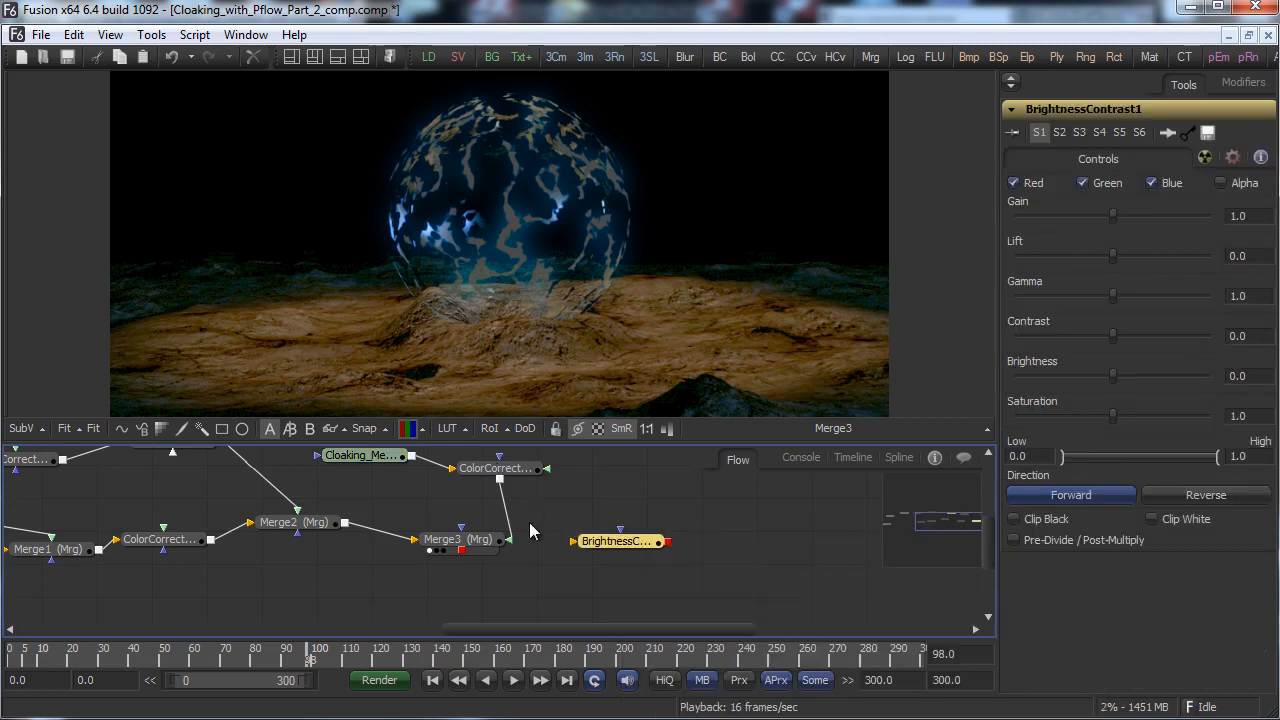
{"action": "left_click_drag", "start_coordinate": [602, 556], "coordinate": [527, 580]}
{"action": "left_click_drag", "start_coordinate": [461, 556], "coordinate": [482, 578]}
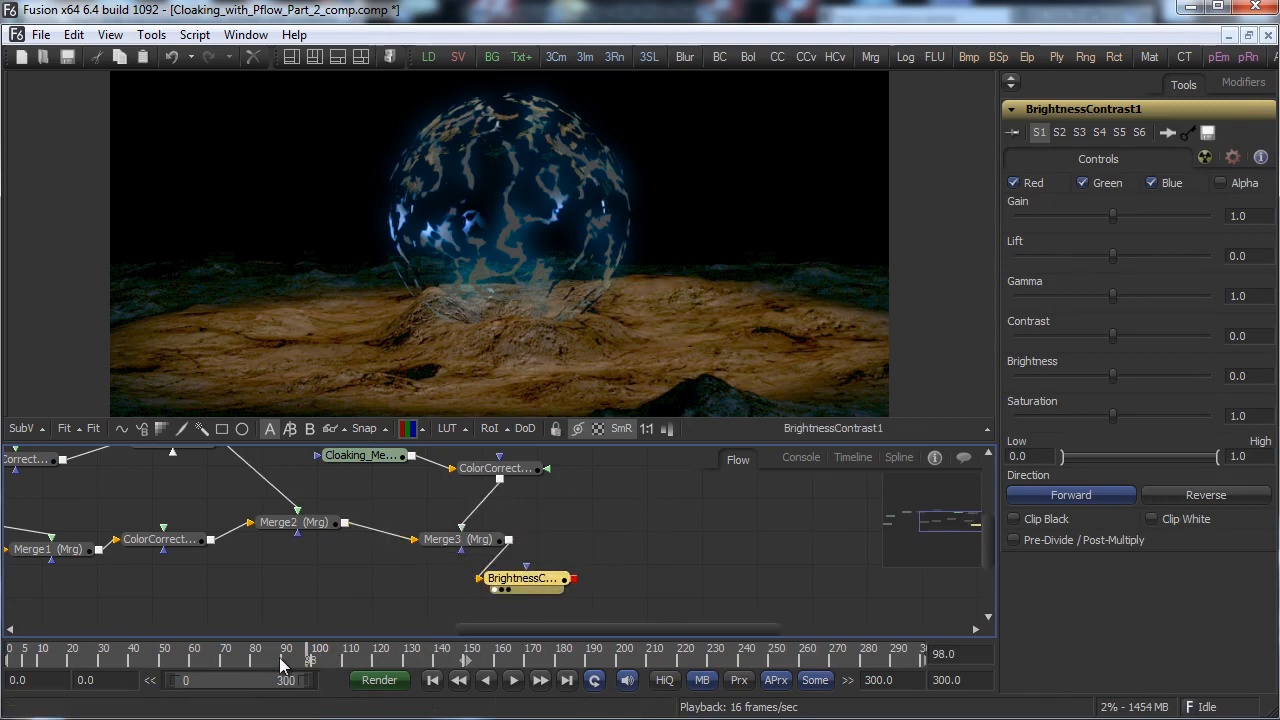
At frame 88, set BrightnessContrast1's Contrast to about 0.083 and Saturation to about 1.33.
{"action": "left_click_drag", "start_coordinate": [282, 663], "coordinate": [282, 655]}
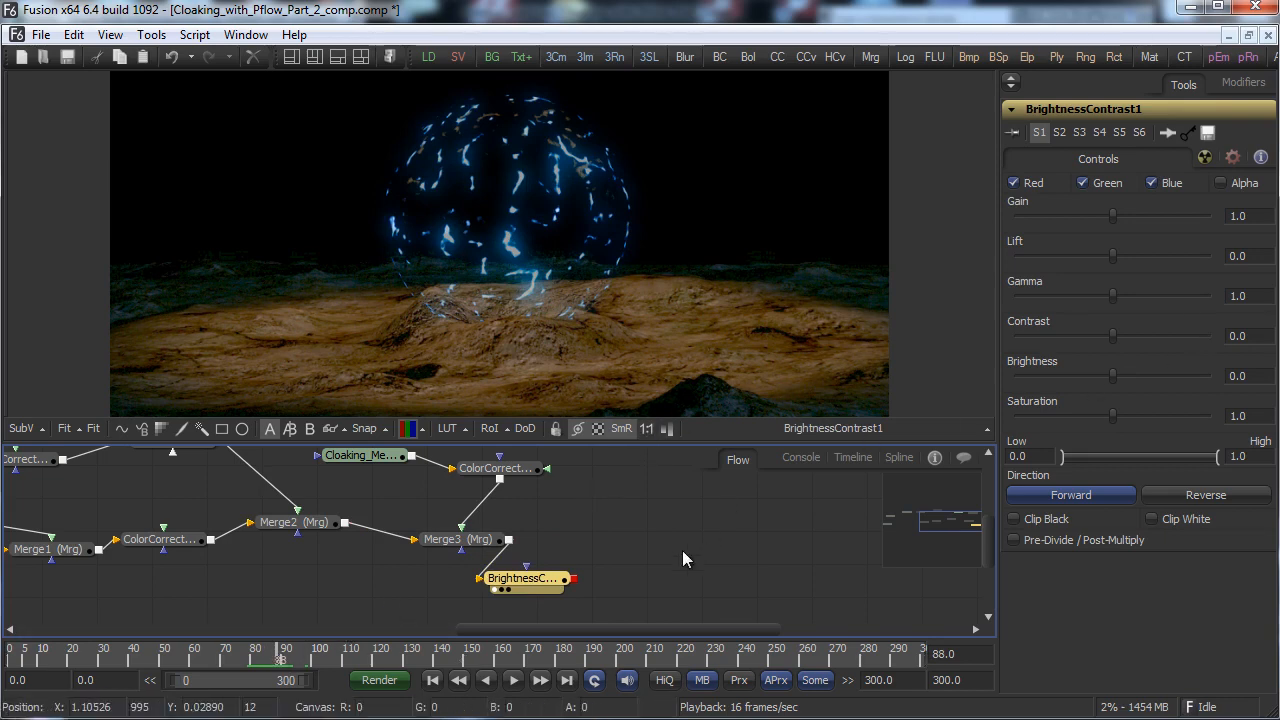
{"action": "left_click_drag", "start_coordinate": [520, 578], "coordinate": [543, 579]}
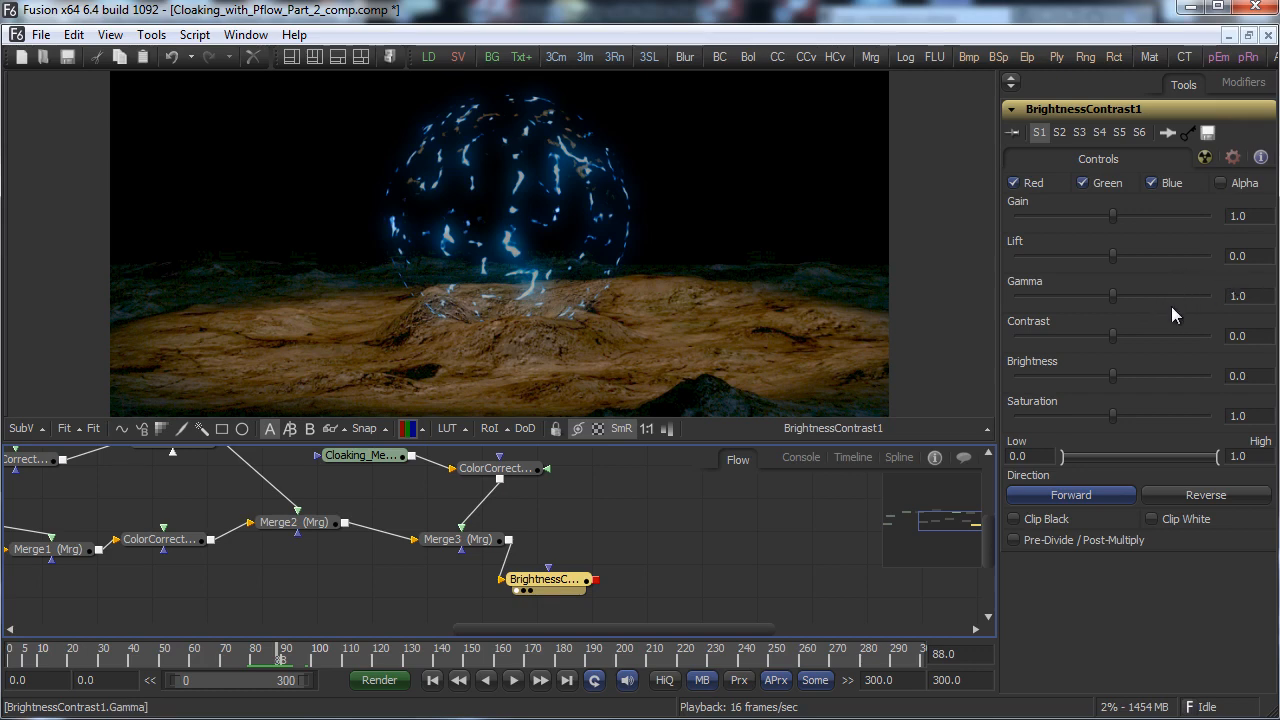
{"action": "left_click_drag", "start_coordinate": [1113, 335], "coordinate": [1119, 335]}
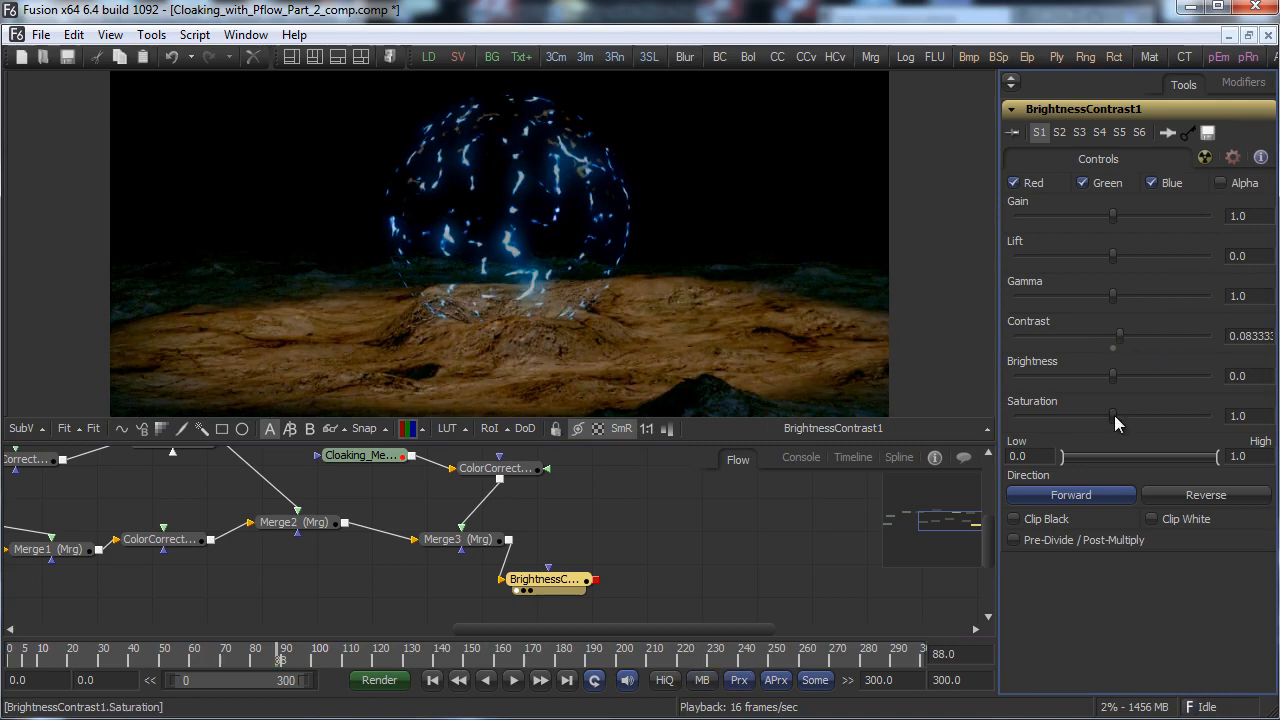
{"action": "left_click_drag", "start_coordinate": [1114, 415], "coordinate": [1120, 415]}
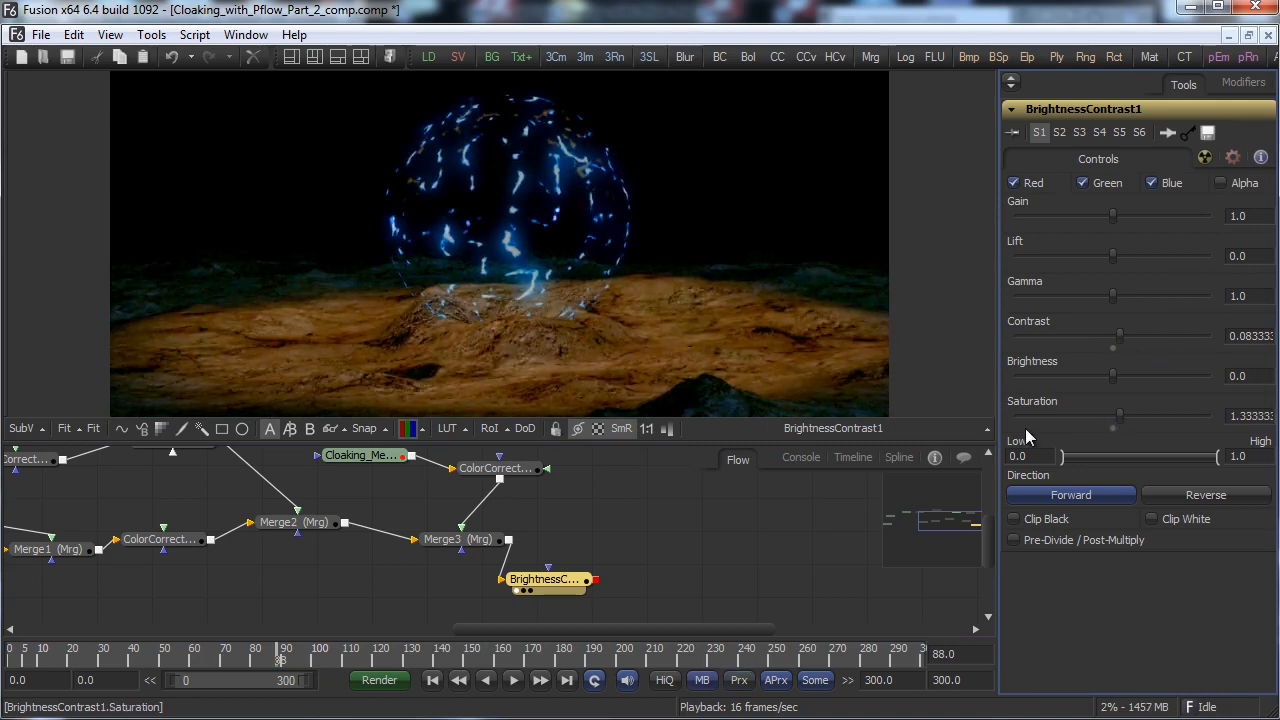
Add a Color Corrector after BrightnessContrast1, display its output and switch its correction range to Shadows.
{"action": "right_click", "coordinate": [631, 541]}
{"action": "mouse_move", "coordinate": [846, 552]}
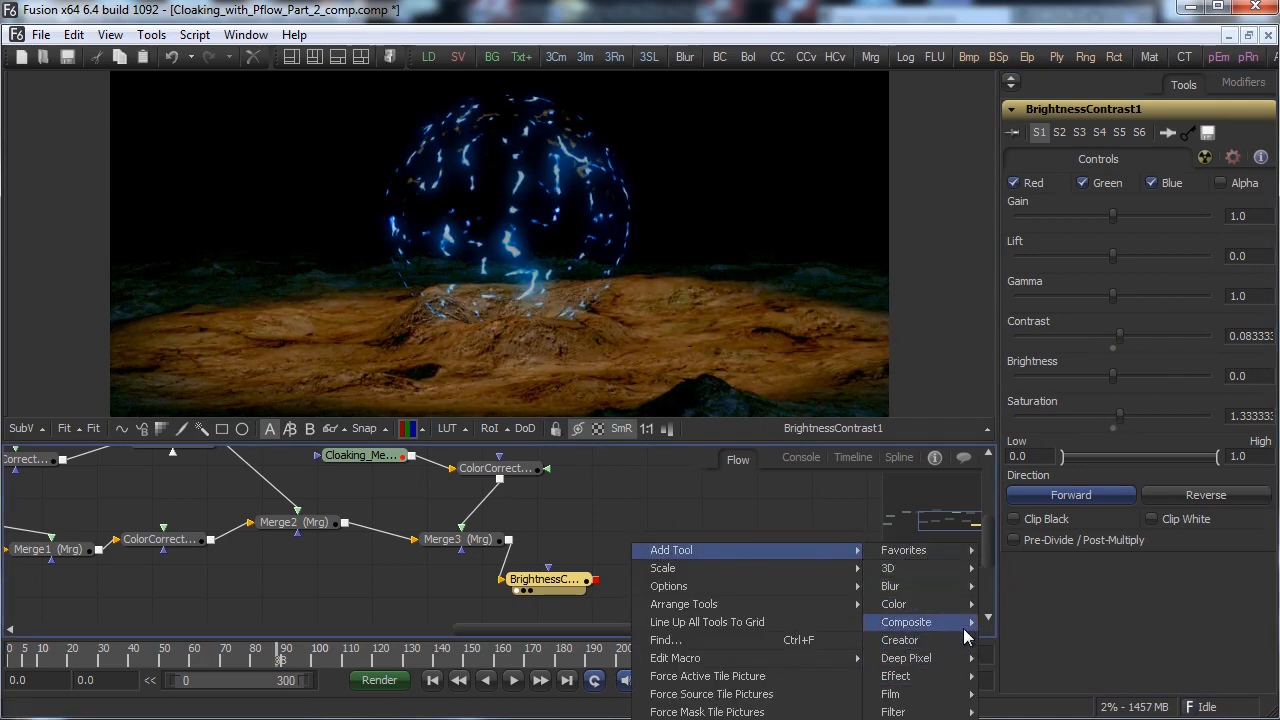
{"action": "mouse_move", "coordinate": [955, 604]}
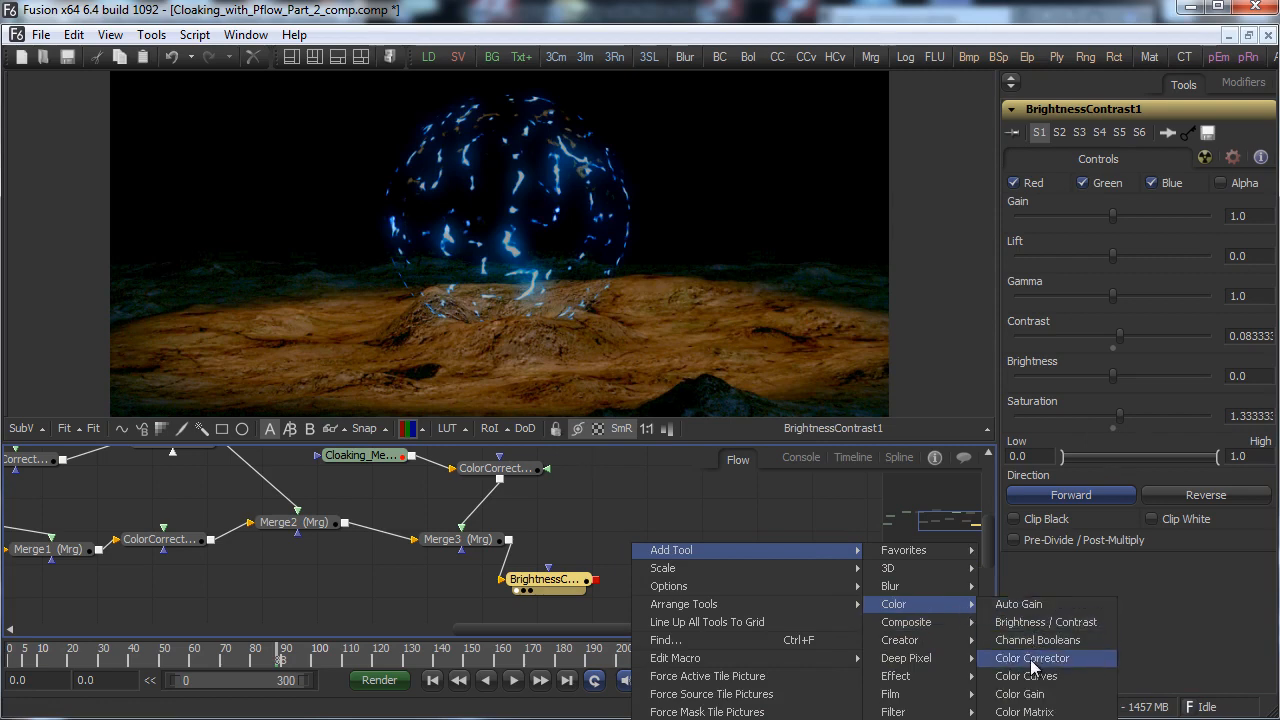
{"action": "left_click", "coordinate": [1030, 659]}
{"action": "left_click_drag", "start_coordinate": [597, 581], "coordinate": [638, 585]}
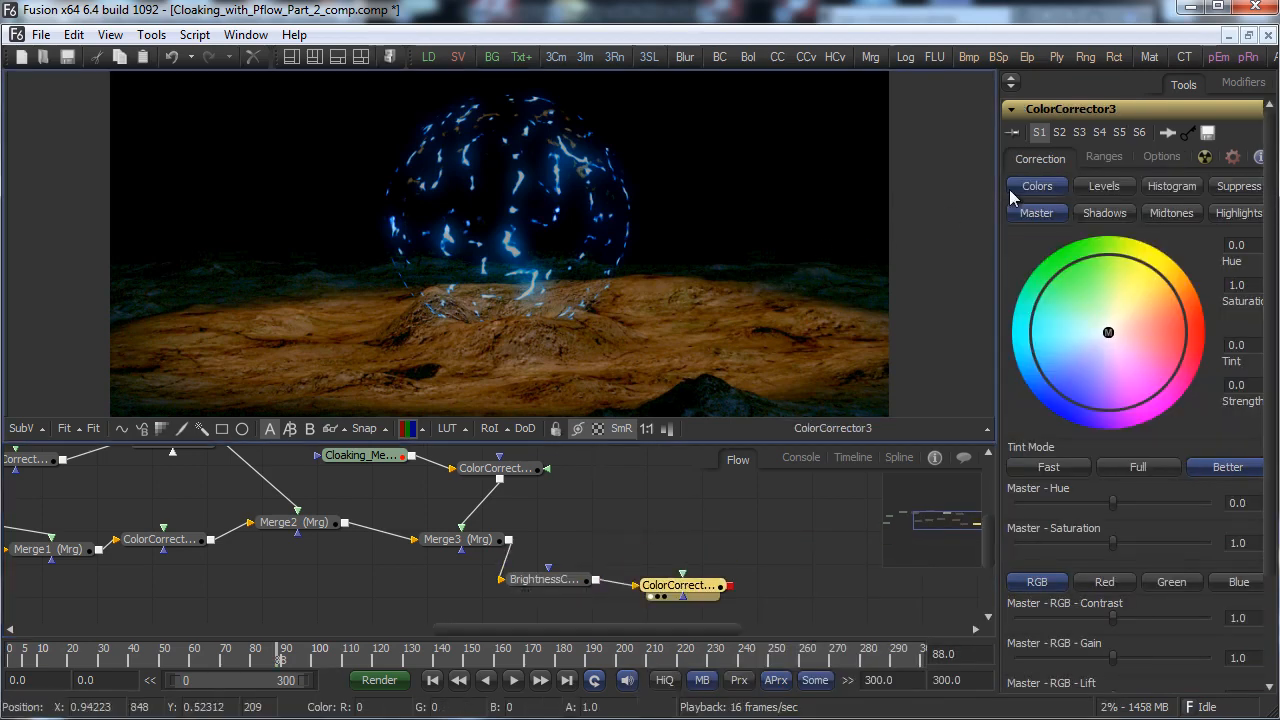
{"action": "left_click", "coordinate": [1105, 213]}
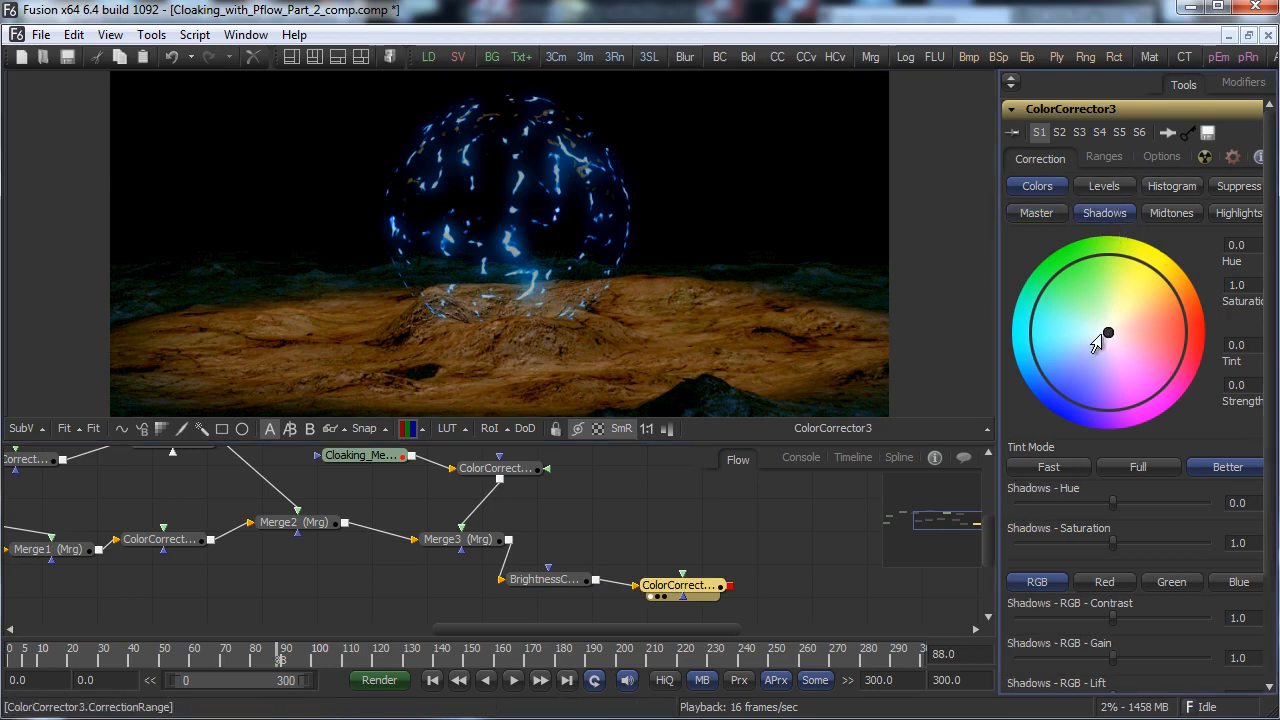
Tint ColorCorrector3's shadows toward red at strength about 0.13 and its midtones toward blue at strength about 0.157.
{"action": "left_click_drag", "start_coordinate": [996, 364], "coordinate": [964, 363]}
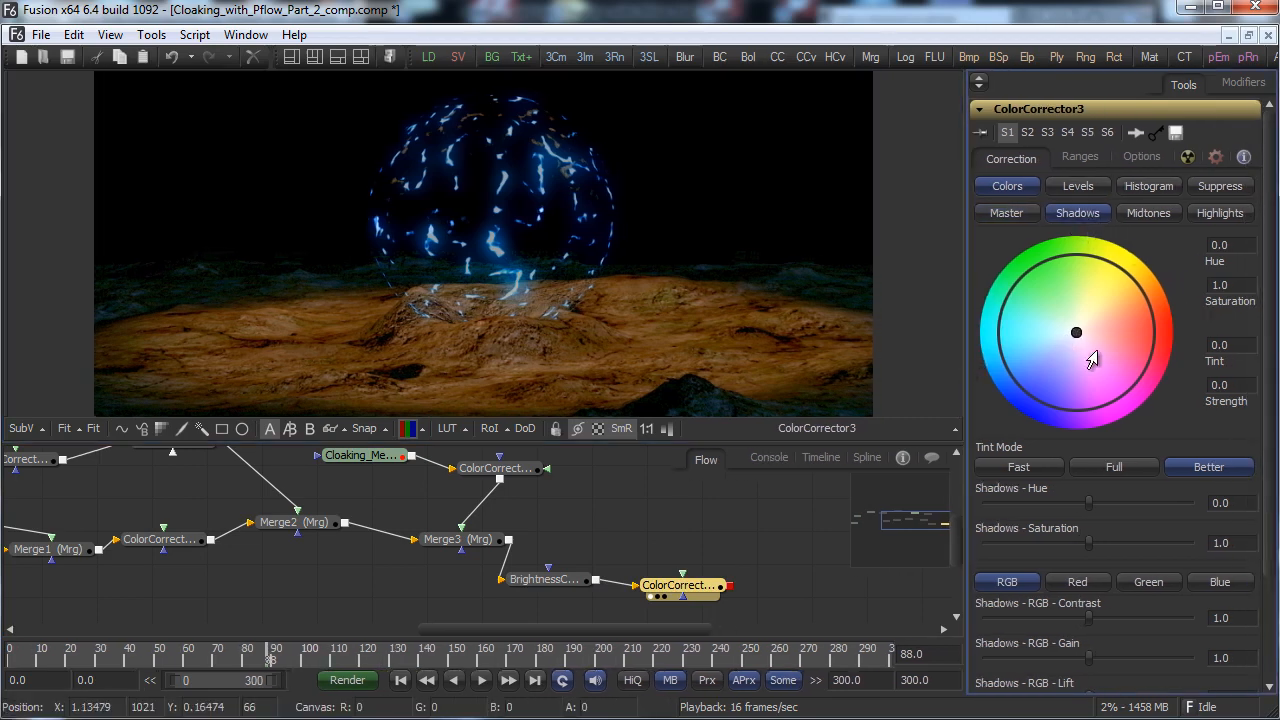
{"action": "mouse_move", "coordinate": [1072, 334]}
{"action": "left_mouse_down"}
{"action": "mouse_move", "coordinate": [1051, 326]}
{"action": "mouse_move", "coordinate": [1092, 321]}
{"action": "left_mouse_up"}
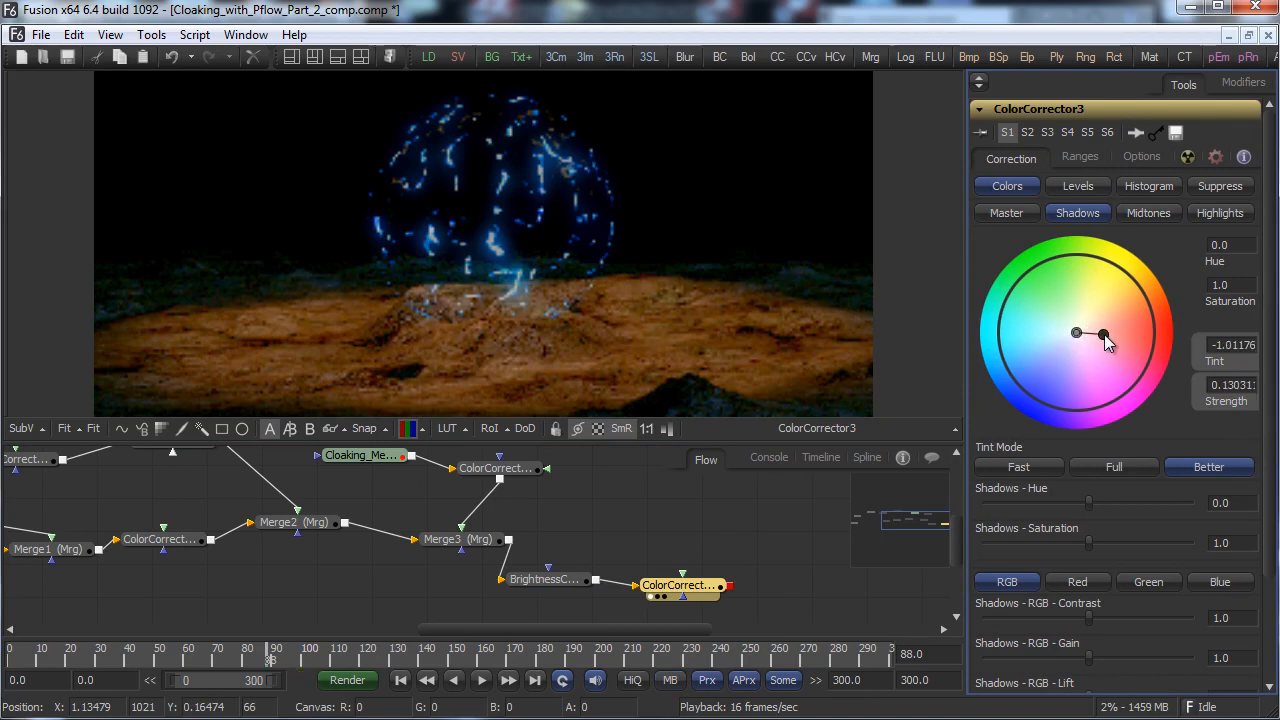
{"action": "left_click", "coordinate": [1146, 211]}
{"action": "left_click_drag", "start_coordinate": [1073, 339], "coordinate": [1094, 314]}
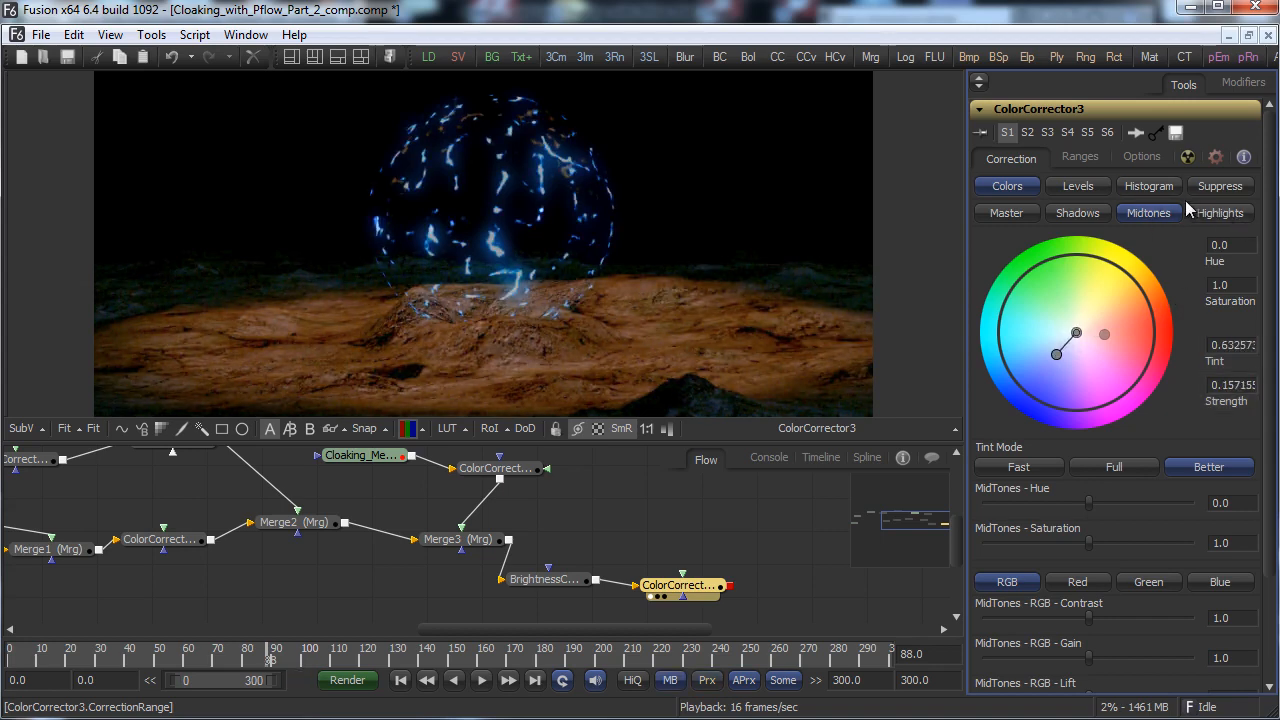
Give ColorCorrector3's Master range a slight cyan tint at strength about 0.036 and set its RGB Brightness to about 0.068.
{"action": "left_click", "coordinate": [1218, 213]}
{"action": "left_click", "coordinate": [1001, 216]}
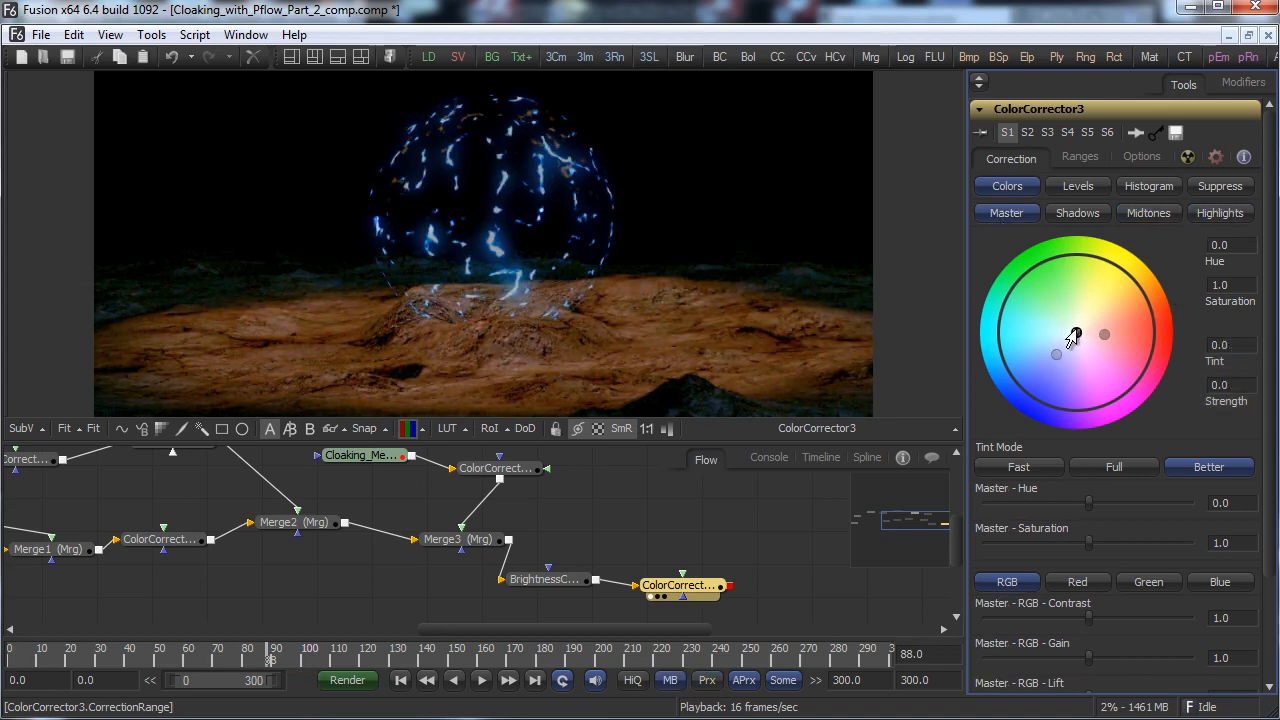
{"action": "mouse_move", "coordinate": [1076, 334]}
{"action": "left_mouse_down"}
{"action": "mouse_move", "coordinate": [1086, 326]}
{"action": "mouse_move", "coordinate": [1054, 333]}
{"action": "mouse_move", "coordinate": [1063, 326]}
{"action": "left_mouse_up"}
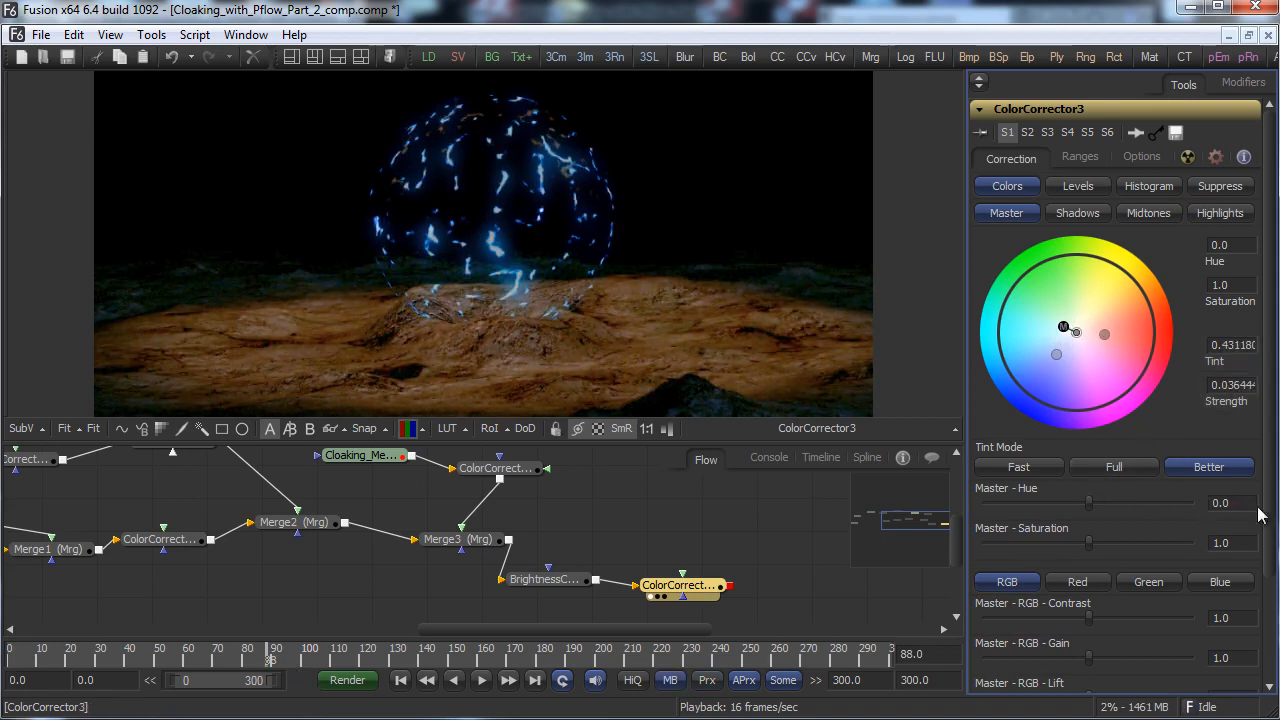
{"action": "scroll", "coordinate": [1240, 540], "scroll_direction": "down", "scroll_amount": 3}
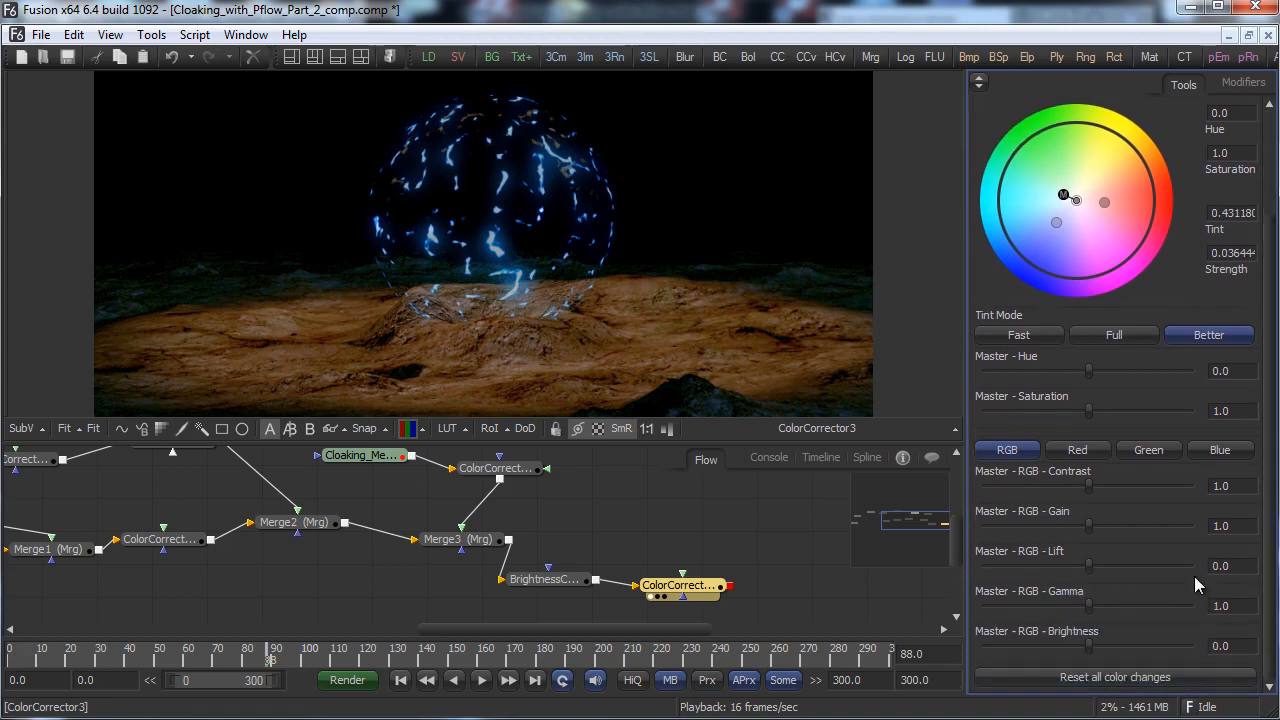
{"action": "left_click_drag", "start_coordinate": [1089, 647], "coordinate": [1096, 645]}
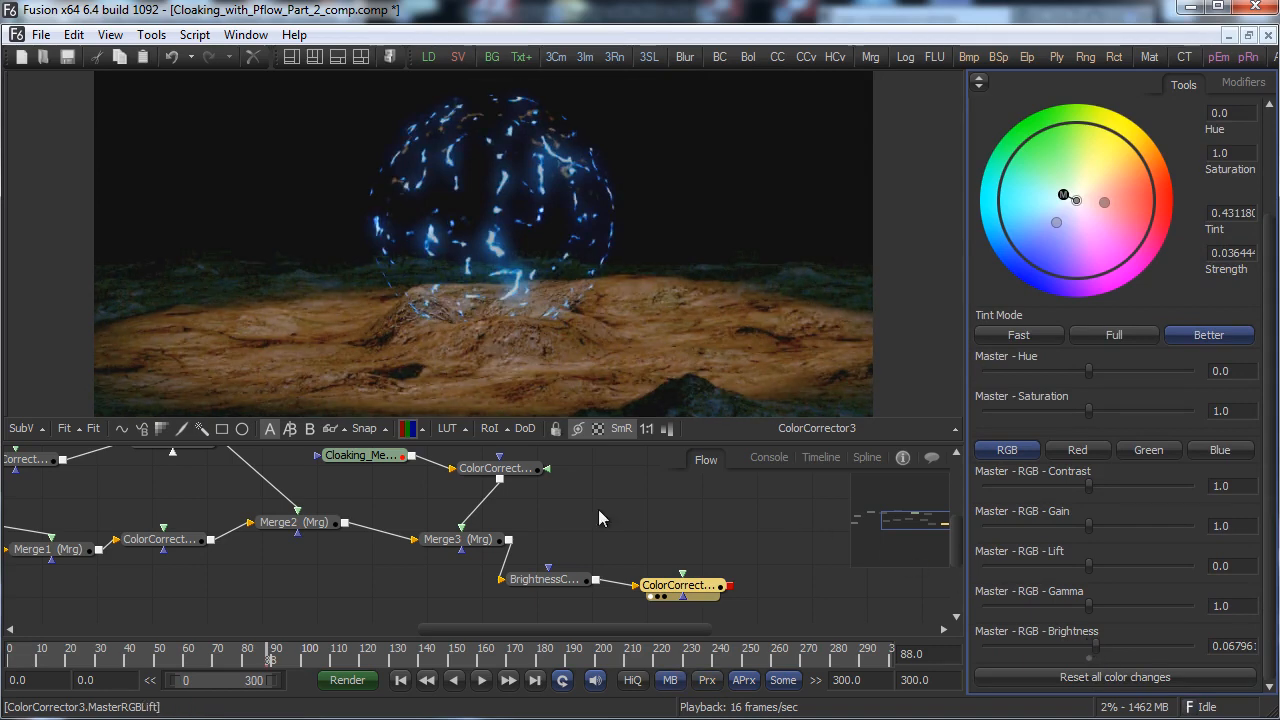
Scrub through the graded cloaking sequence to frame 102 and save the composition.
{"action": "left_click", "coordinate": [198, 655]}
{"action": "left_click_drag", "start_coordinate": [198, 655], "coordinate": [112, 648]}
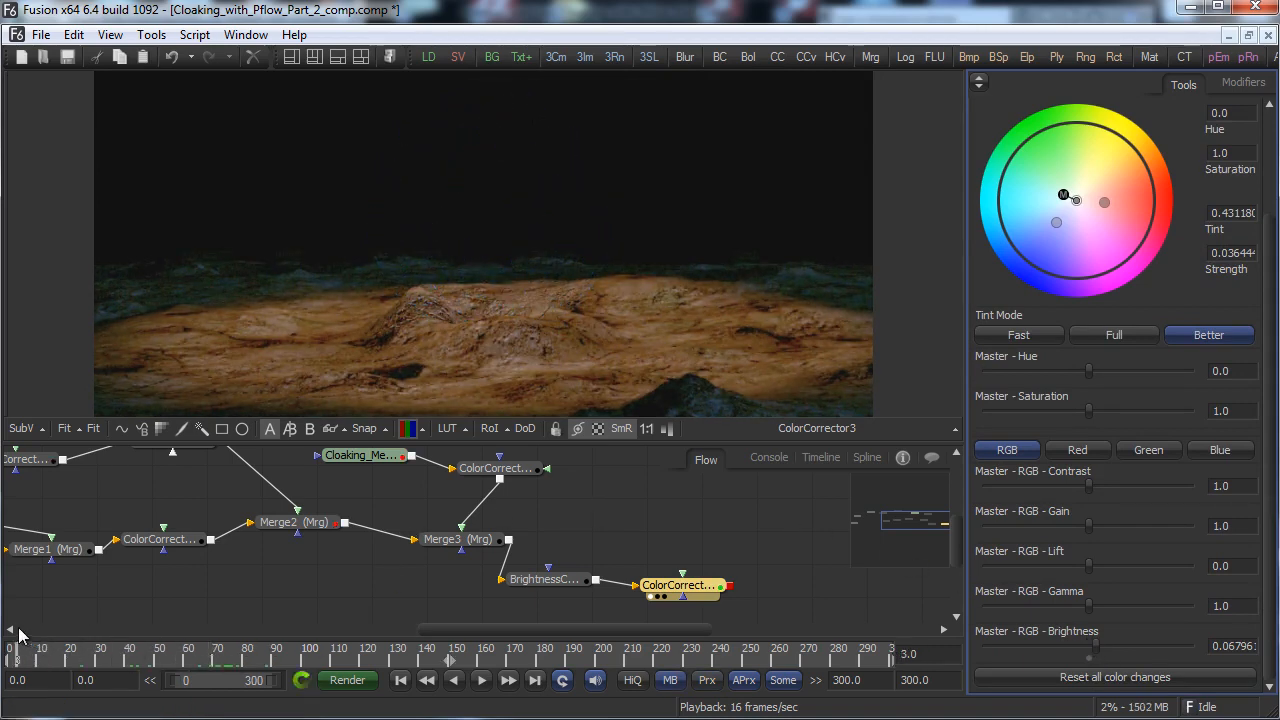
{"action": "left_click_drag", "start_coordinate": [218, 632], "coordinate": [319, 617]}
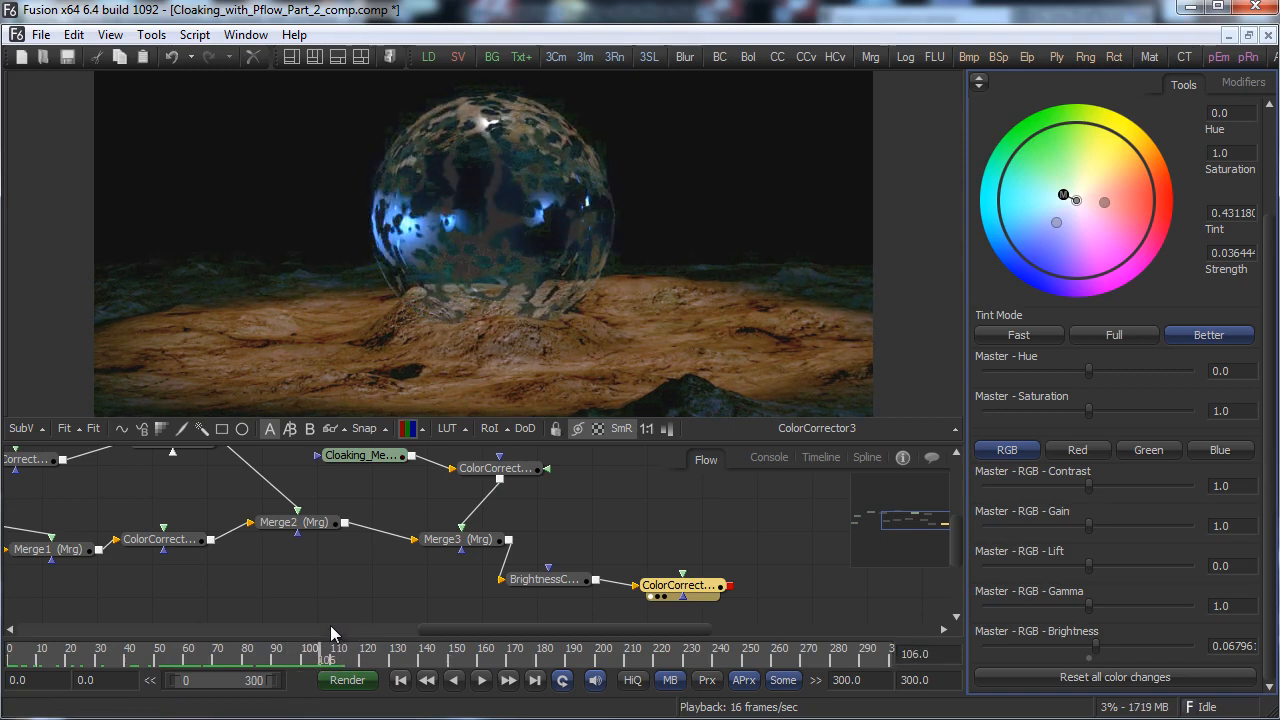
{"action": "left_click", "coordinate": [341, 656]}
{"action": "left_click_drag", "start_coordinate": [341, 656], "coordinate": [312, 654]}
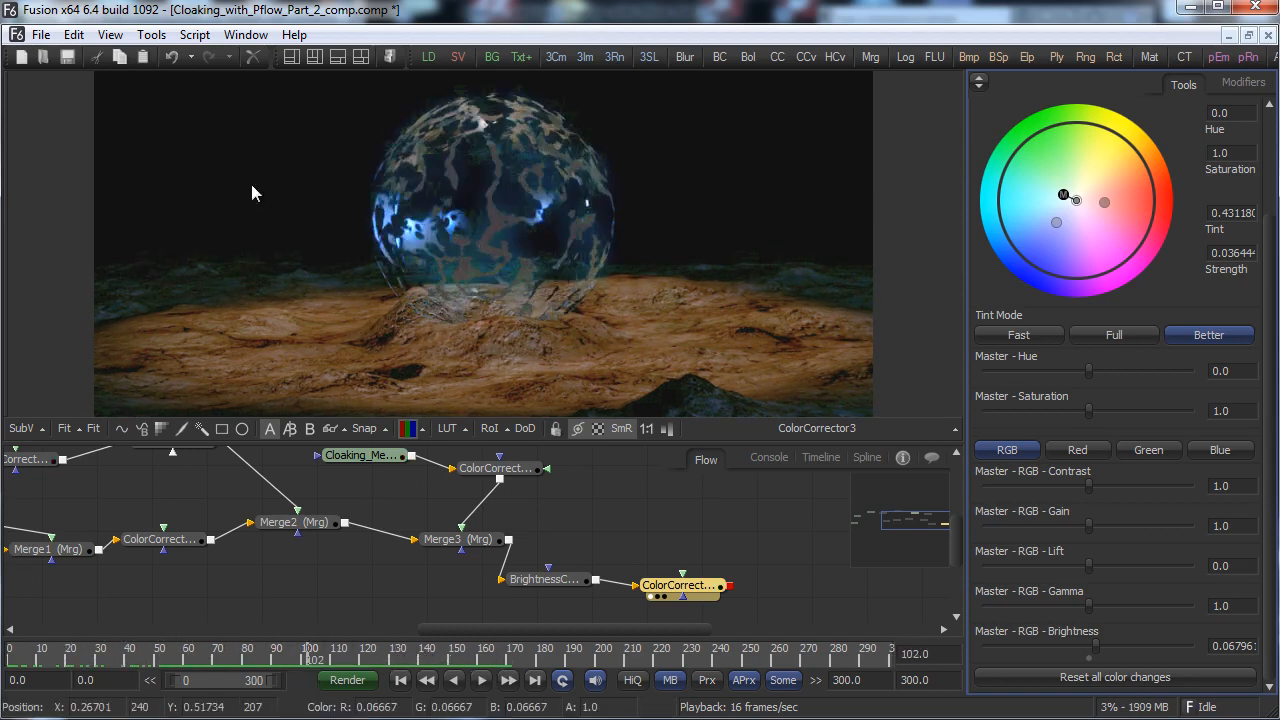
{"action": "left_click", "coordinate": [41, 34]}
{"action": "left_click", "coordinate": [60, 122]}
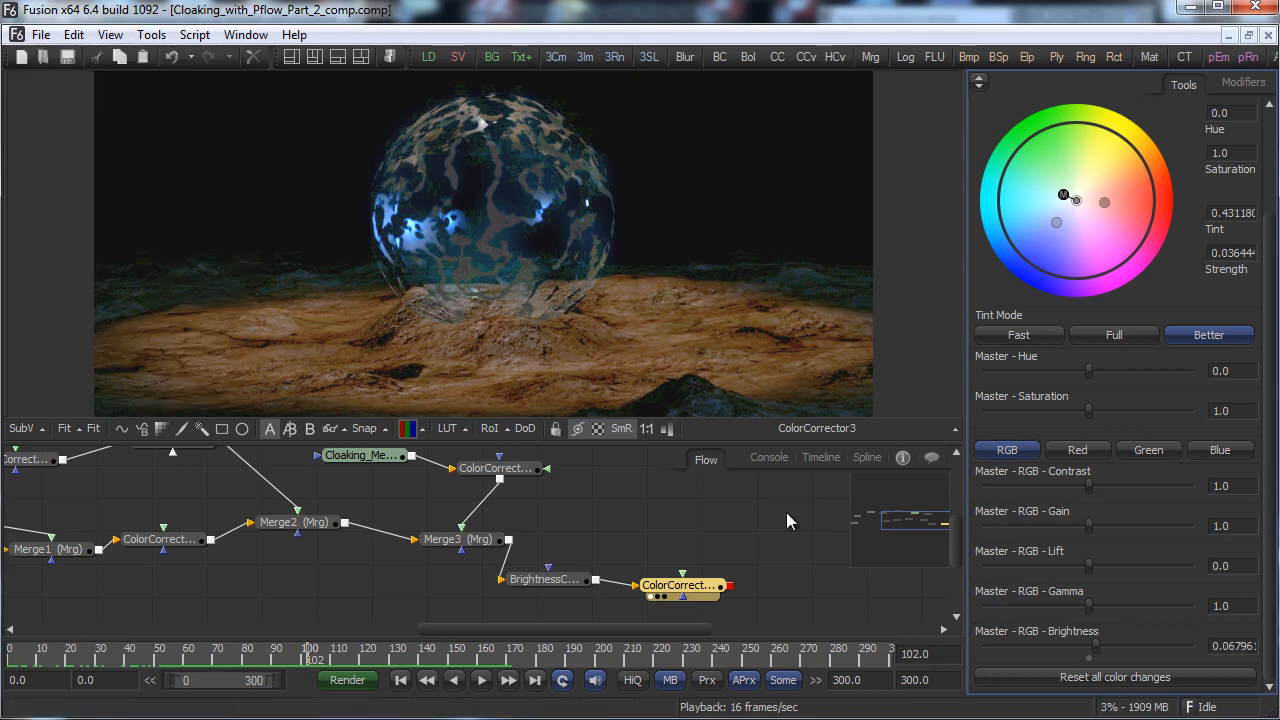
Add an unconnected Background creator node above ColorCorrector3 and display it in the viewer.
{"action": "right_click", "coordinate": [714, 535]}
{"action": "mouse_move", "coordinate": [878, 544]}
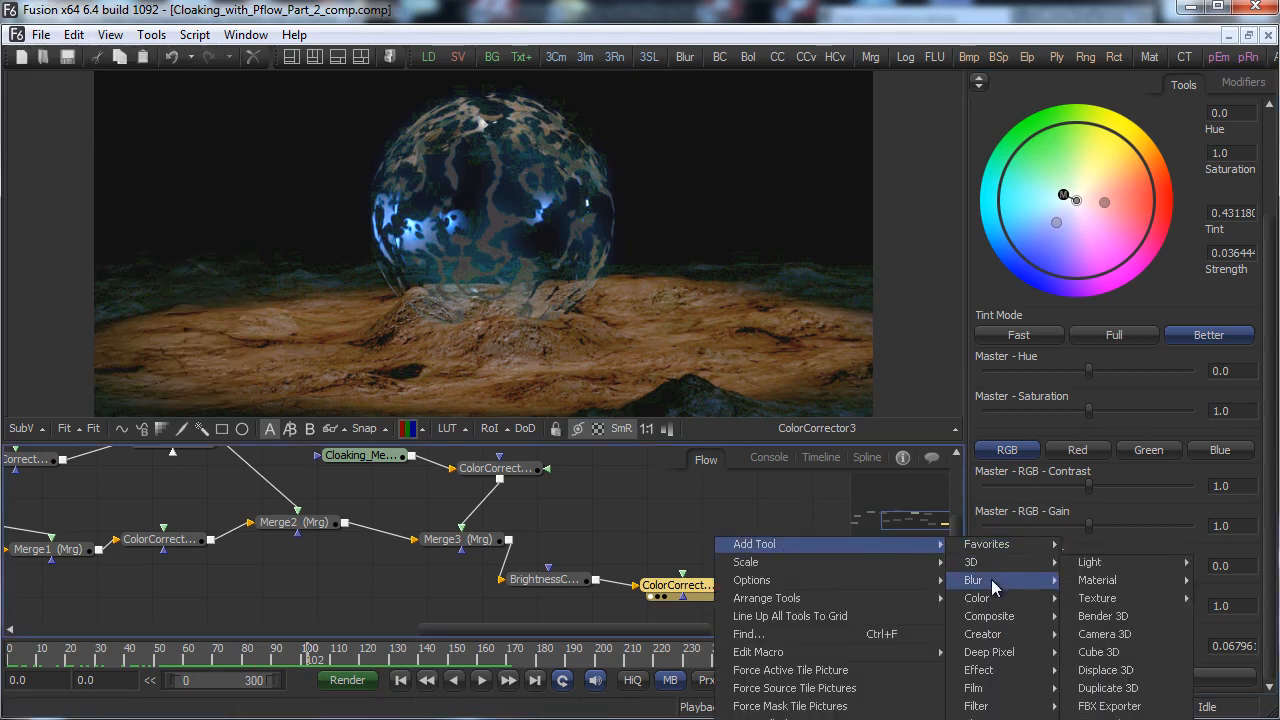
{"action": "mouse_move", "coordinate": [1003, 580]}
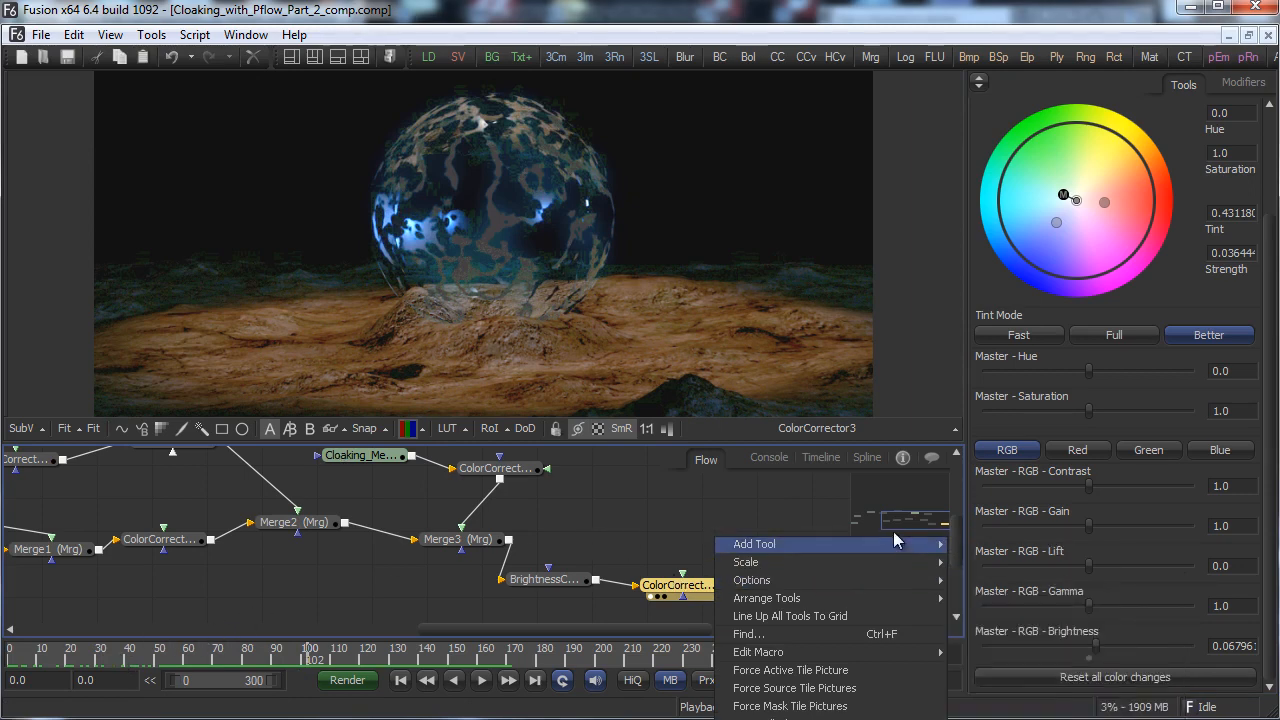
{"action": "left_click", "coordinate": [612, 500]}
{"action": "right_click", "coordinate": [612, 498]}
{"action": "mouse_move", "coordinate": [733, 503]}
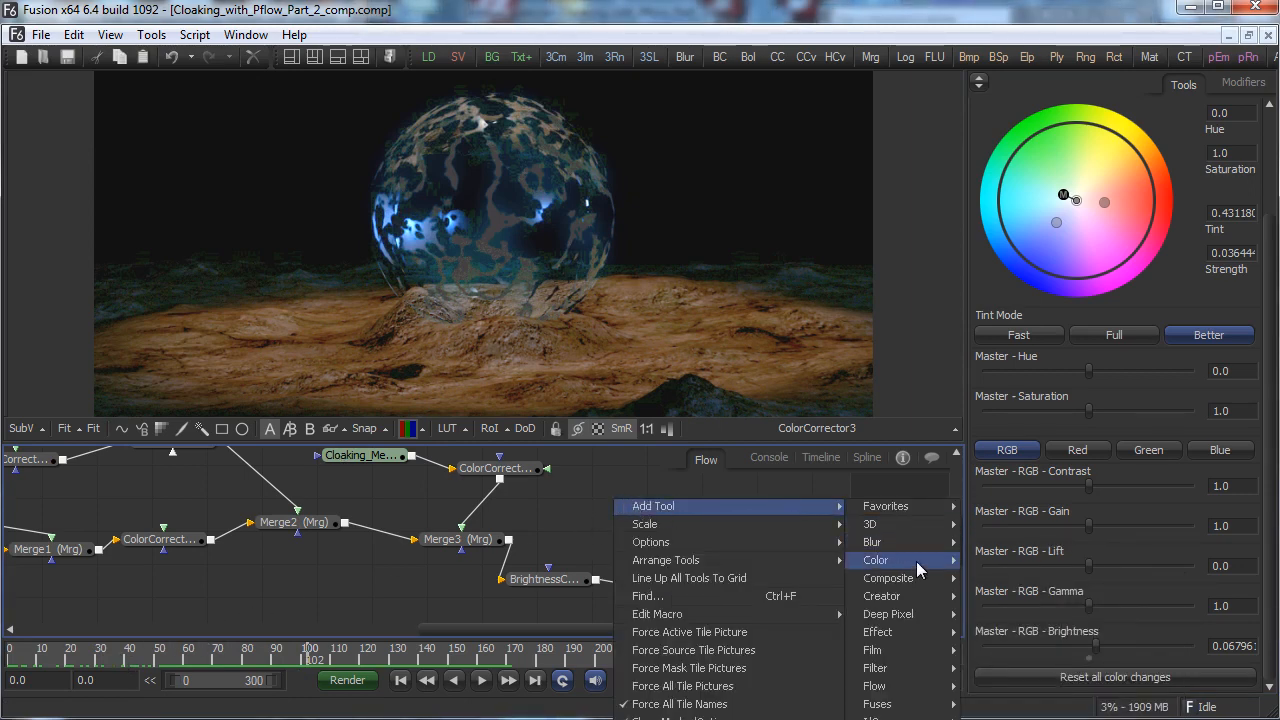
{"action": "mouse_move", "coordinate": [940, 568]}
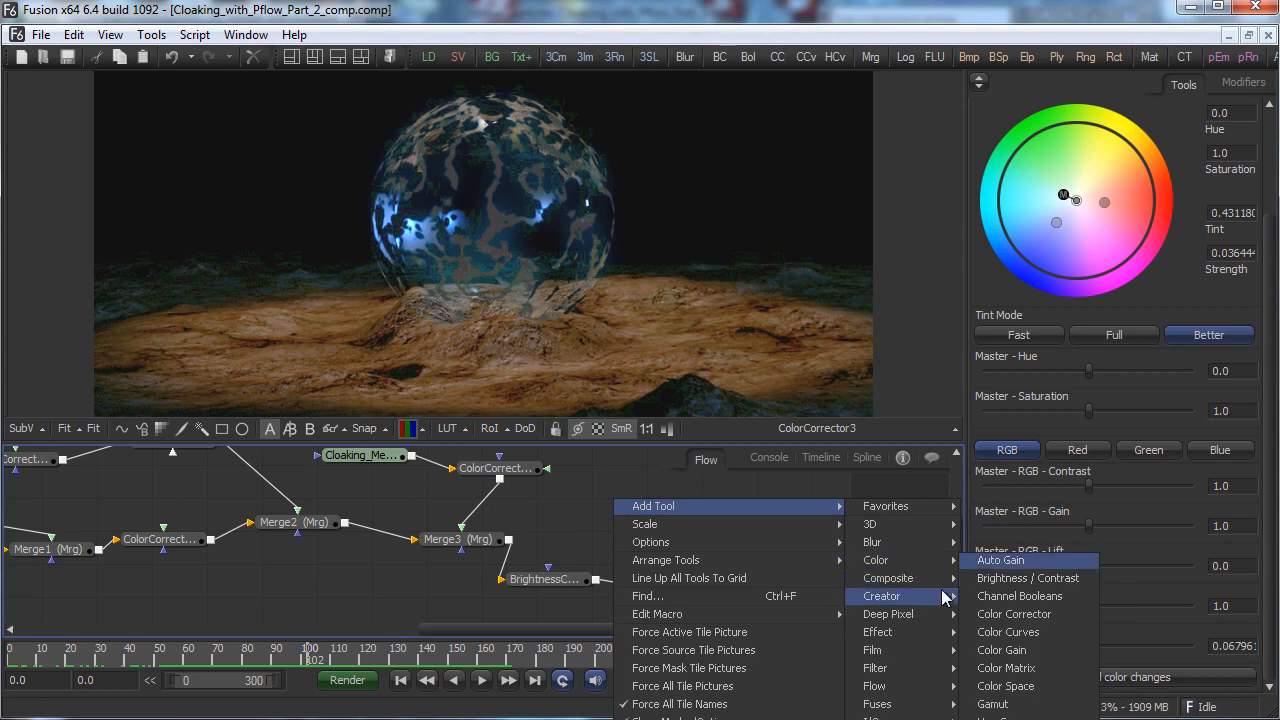
{"action": "mouse_move", "coordinate": [945, 600]}
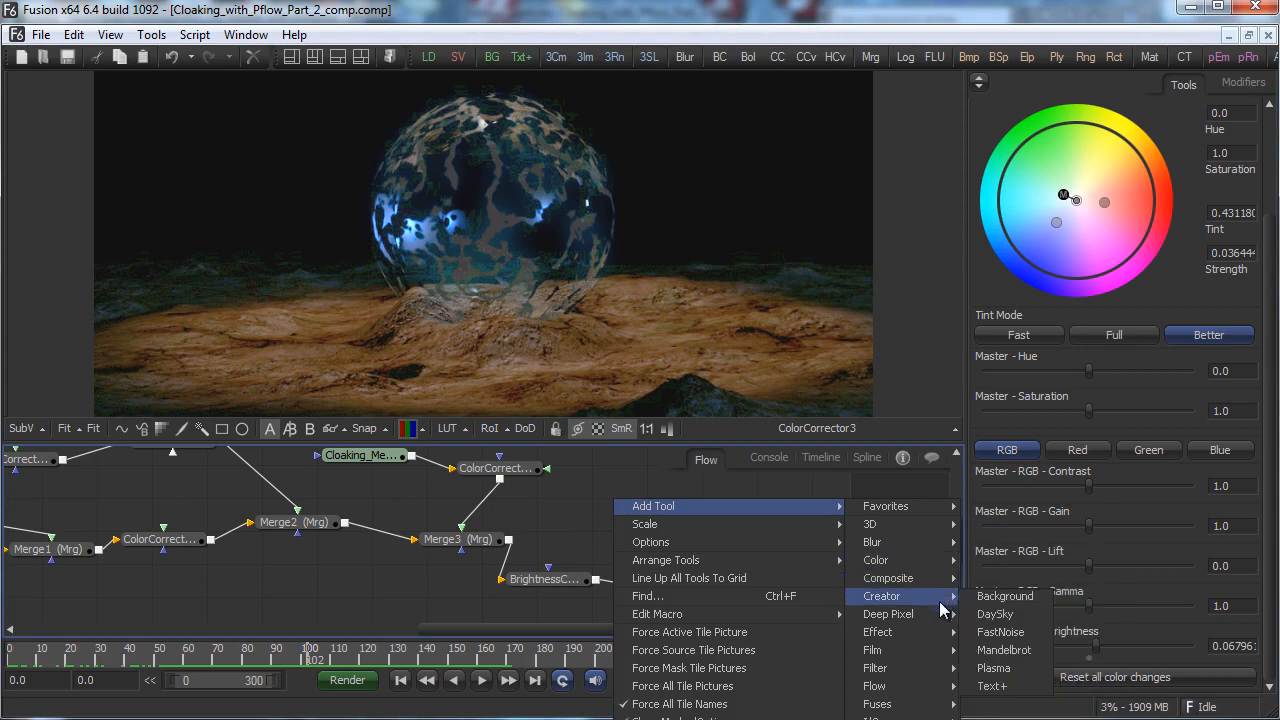
{"action": "left_click", "coordinate": [1005, 596]}
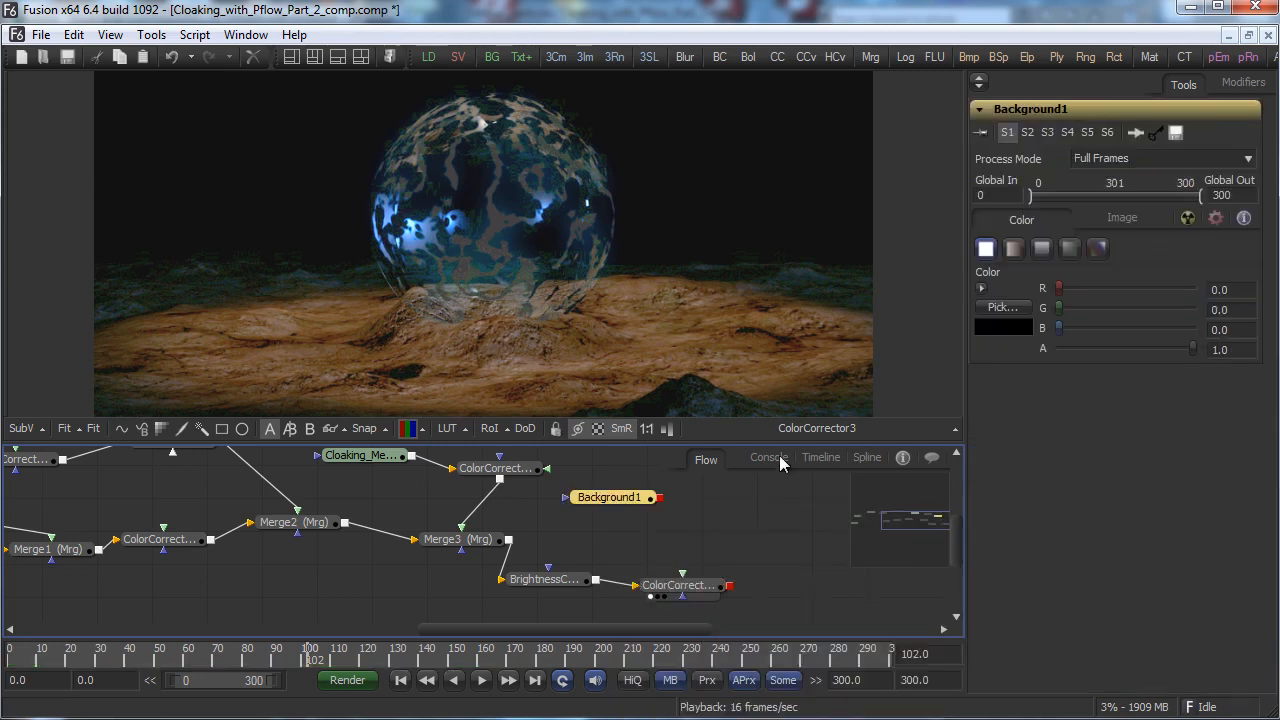
{"action": "left_click_drag", "start_coordinate": [613, 499], "coordinate": [772, 512]}
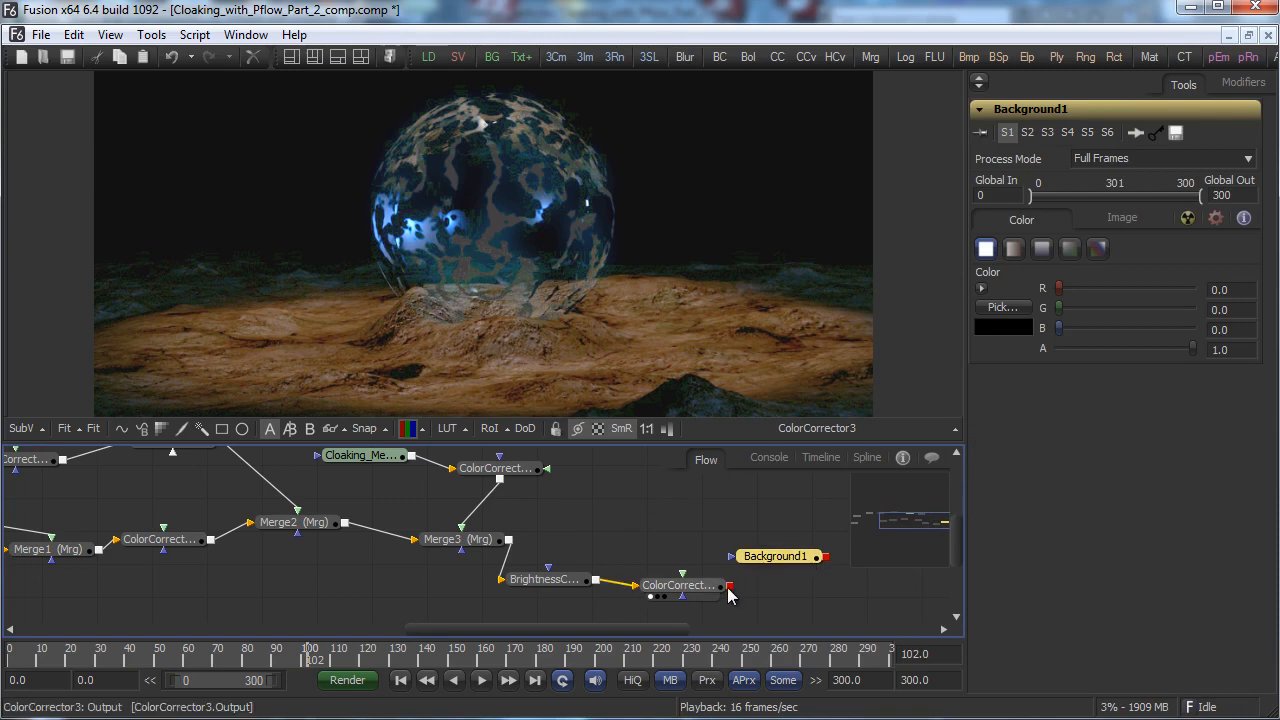
{"action": "left_click_drag", "start_coordinate": [779, 559], "coordinate": [771, 292]}
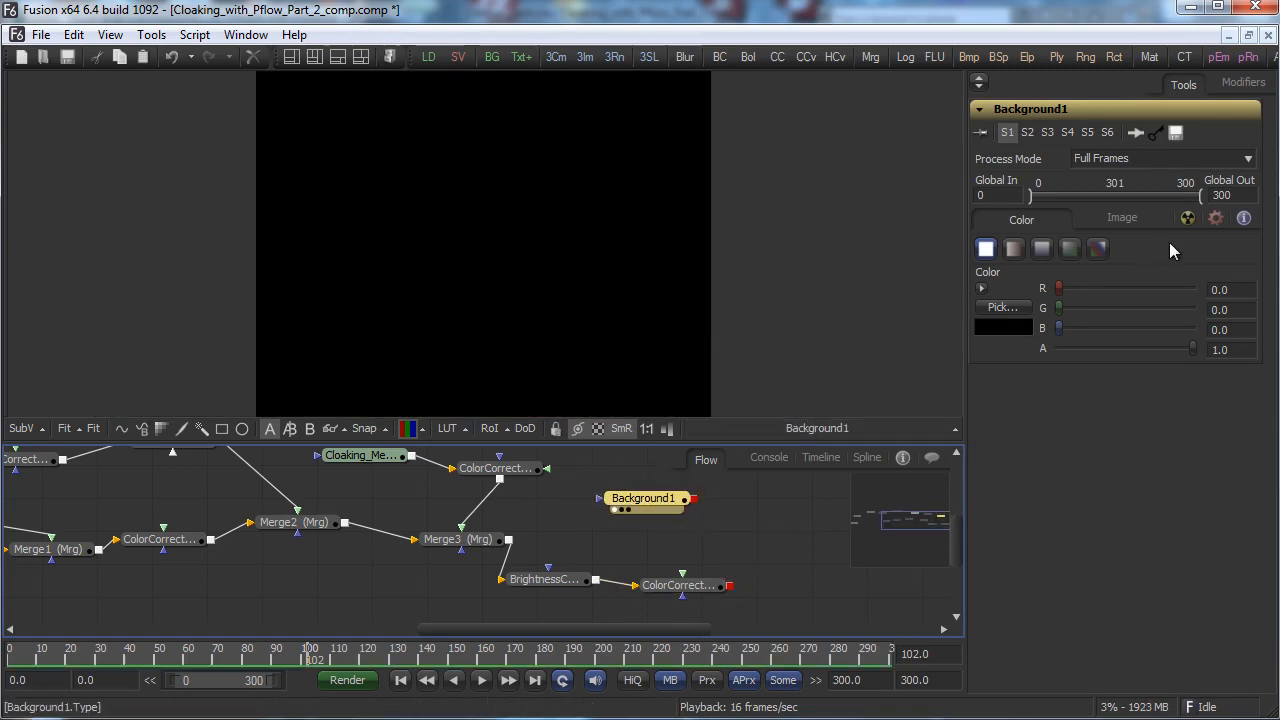
Set Background1's image width to 900 and height to 400.
{"action": "left_click", "coordinate": [1172, 220]}
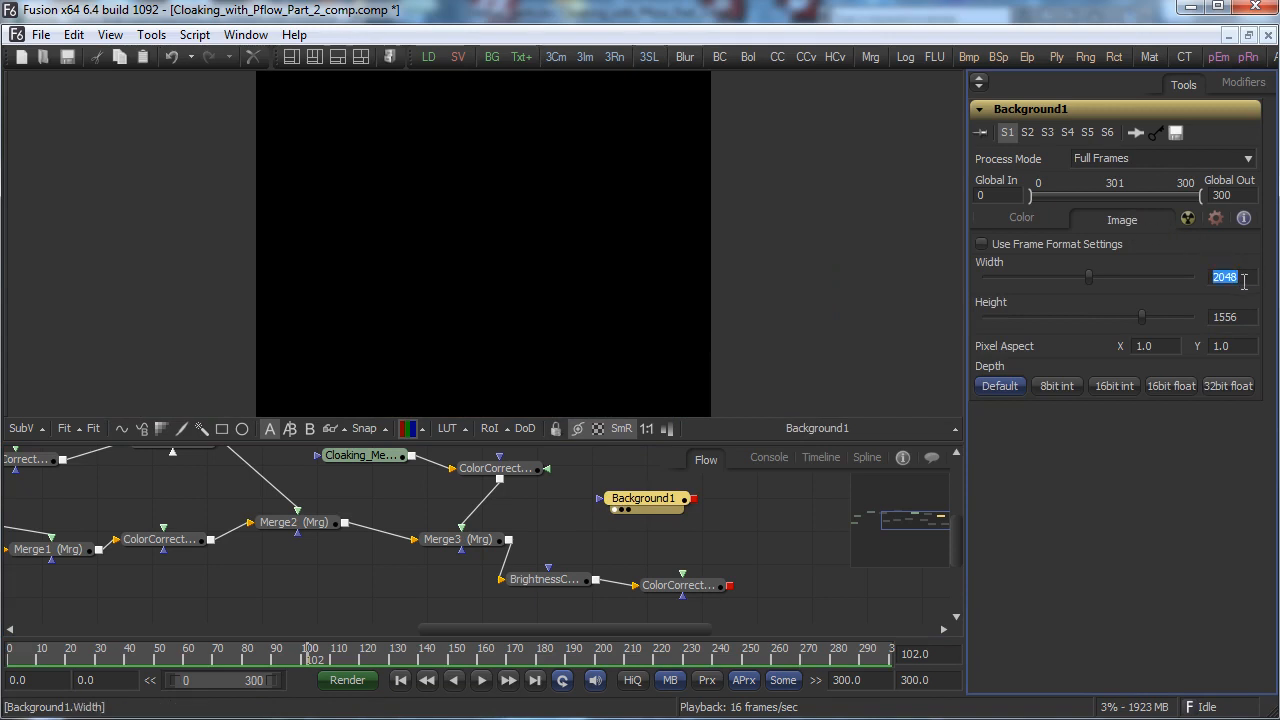
{"action": "key", "text": "Tab"}
{"action": "type", "text": "400"}
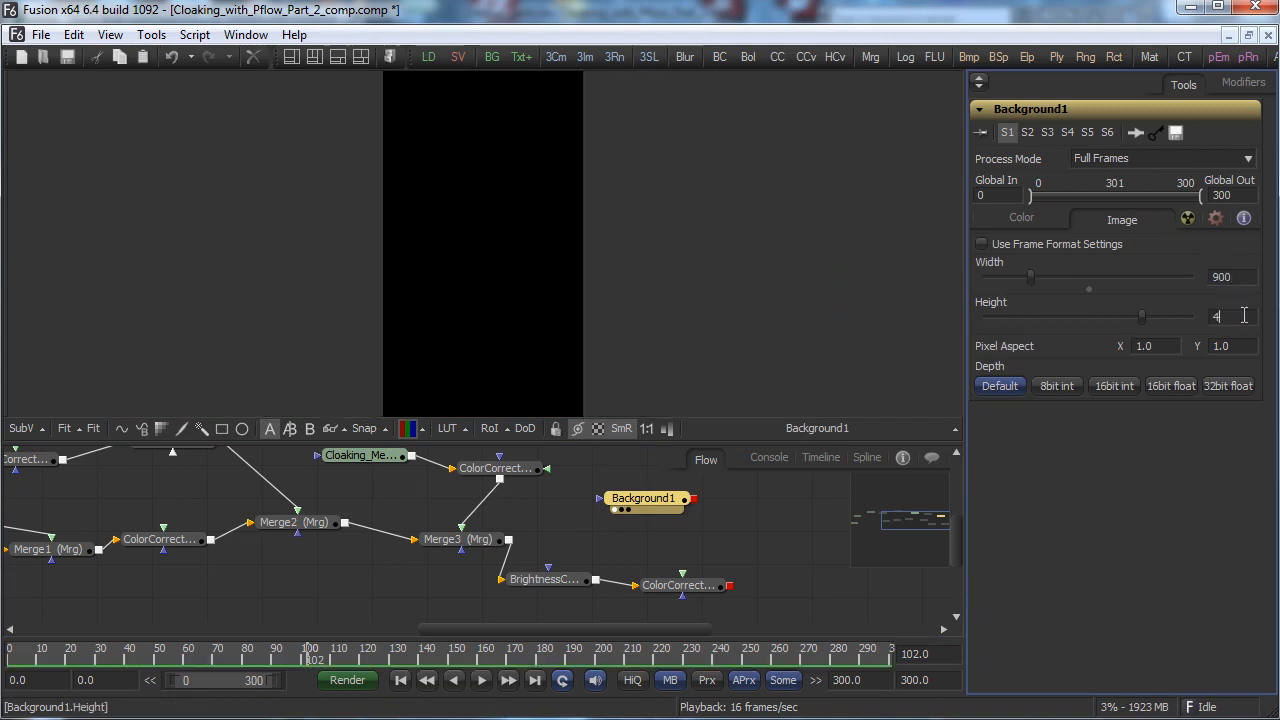
{"action": "key", "text": "Tab"}
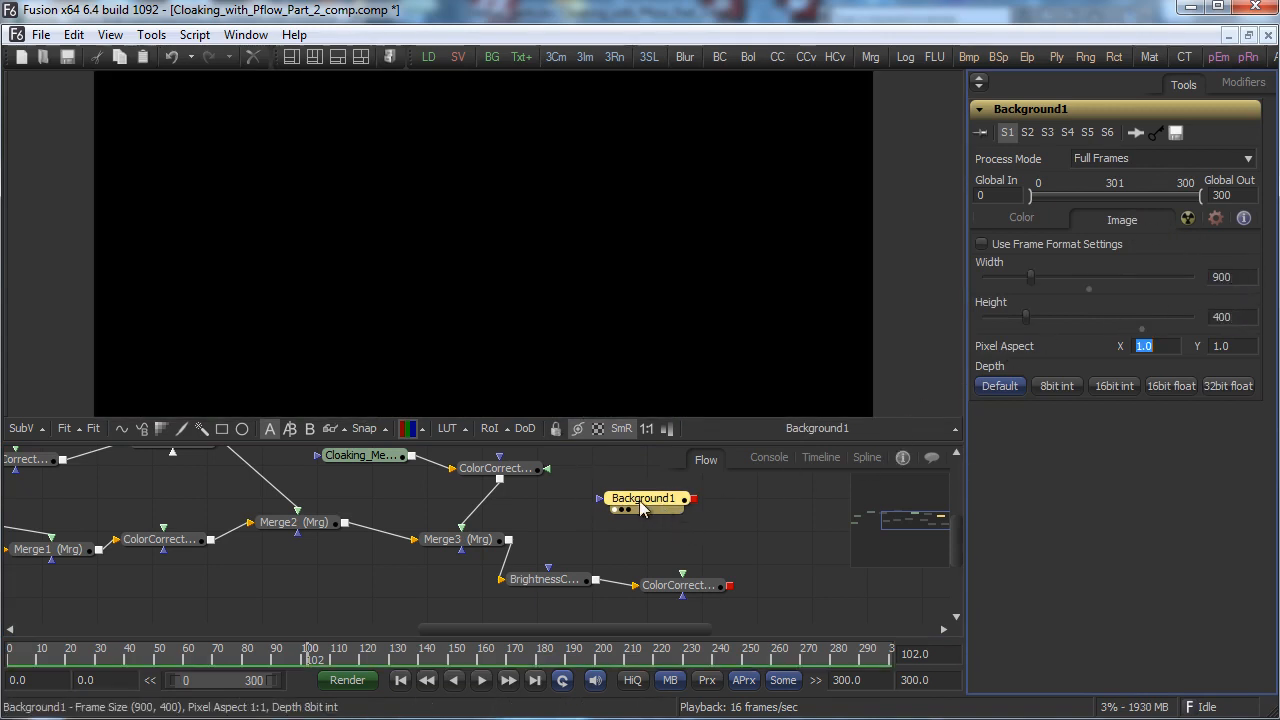
{"action": "left_click_drag", "start_coordinate": [645, 498], "coordinate": [633, 502]}
Delete the Background1 node from the flow.
{"action": "right_click", "coordinate": [708, 504]}
{"action": "mouse_move", "coordinate": [890, 512]}
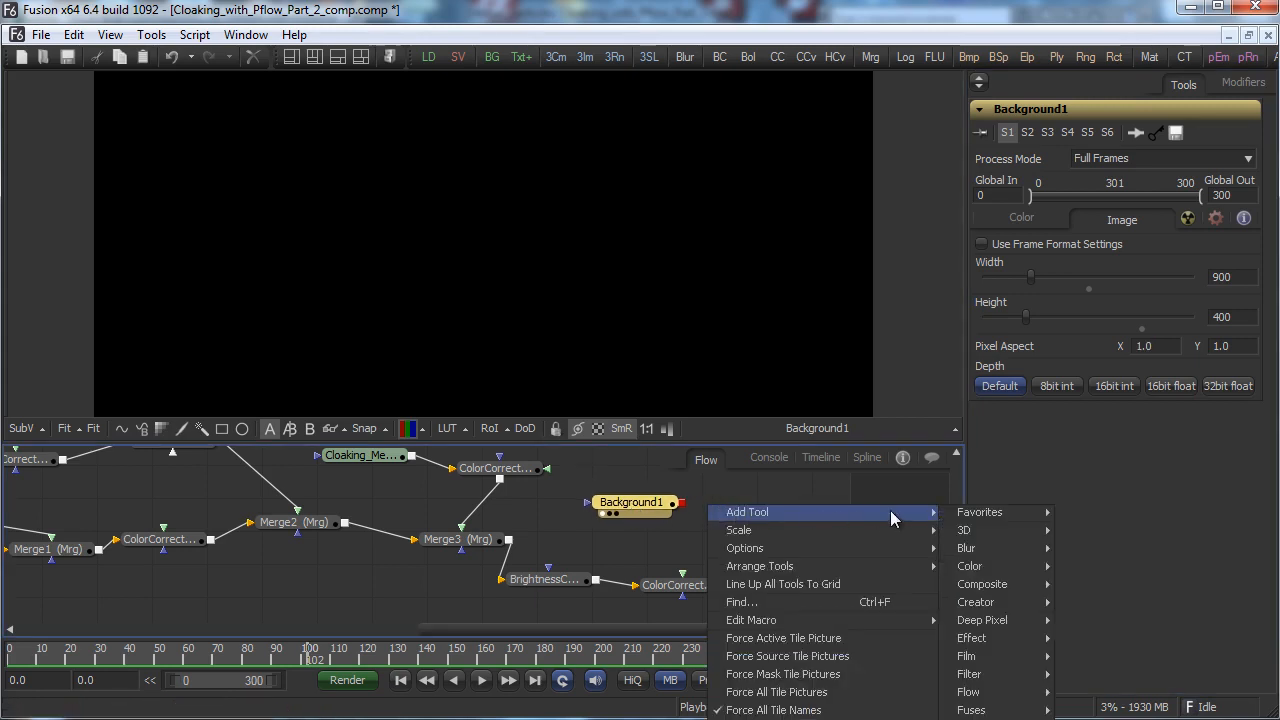
{"action": "mouse_move", "coordinate": [1036, 575]}
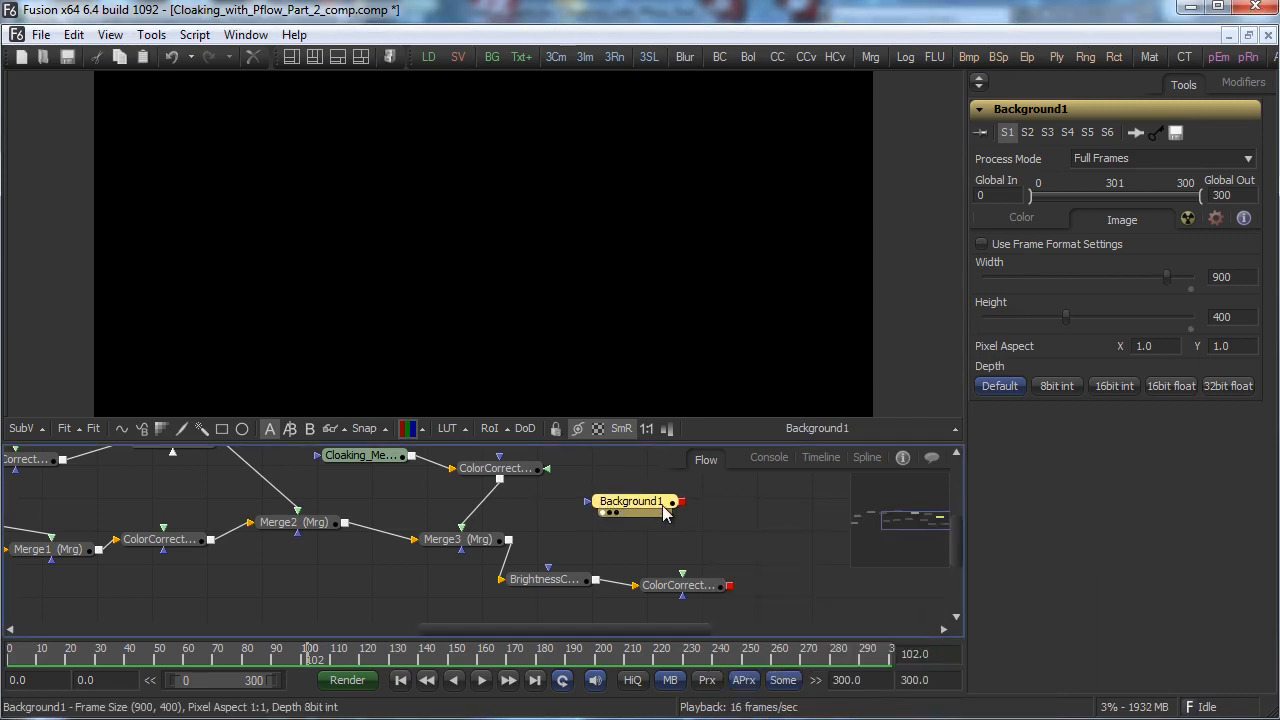
{"action": "key", "text": "Delete"}
{"action": "right_click", "coordinate": [627, 512]}
{"action": "key", "text": "Escape"}
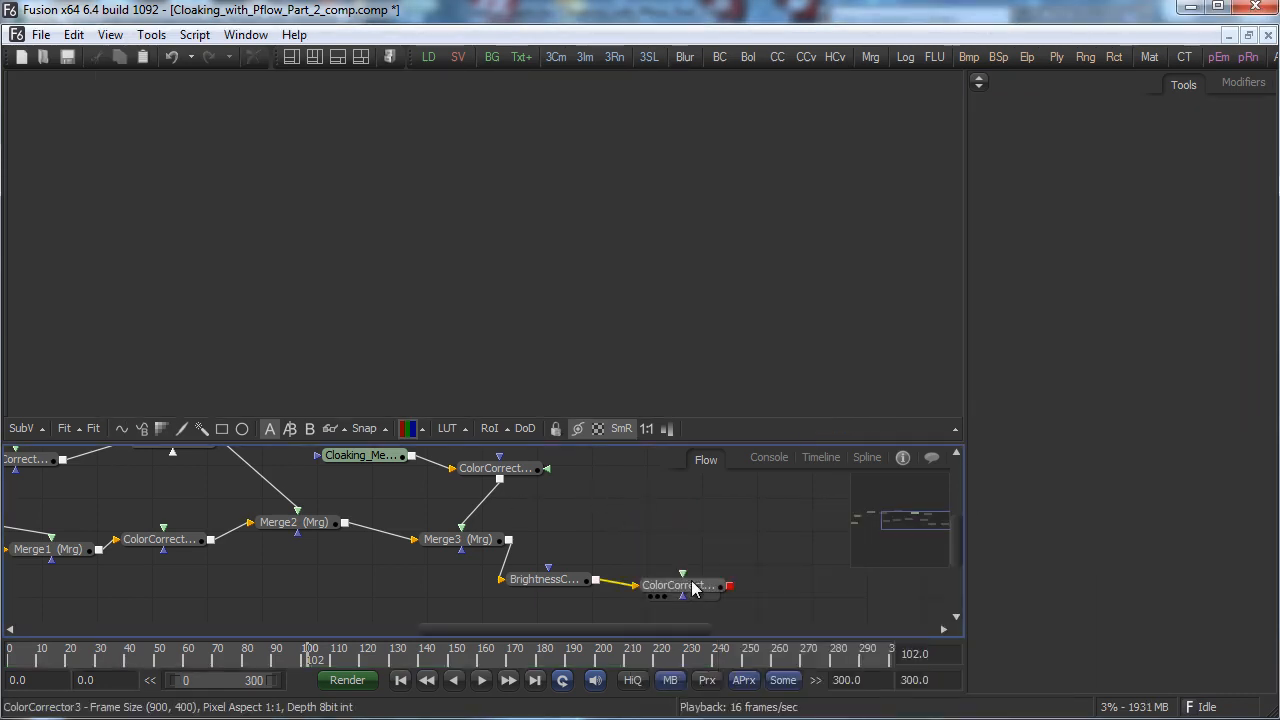
Add a Hot Spot effect after ColorCorrector3 and display its output in the viewer.
{"action": "left_click", "coordinate": [695, 588]}
{"action": "right_click", "coordinate": [692, 580]}
{"action": "mouse_move", "coordinate": [760, 519]}
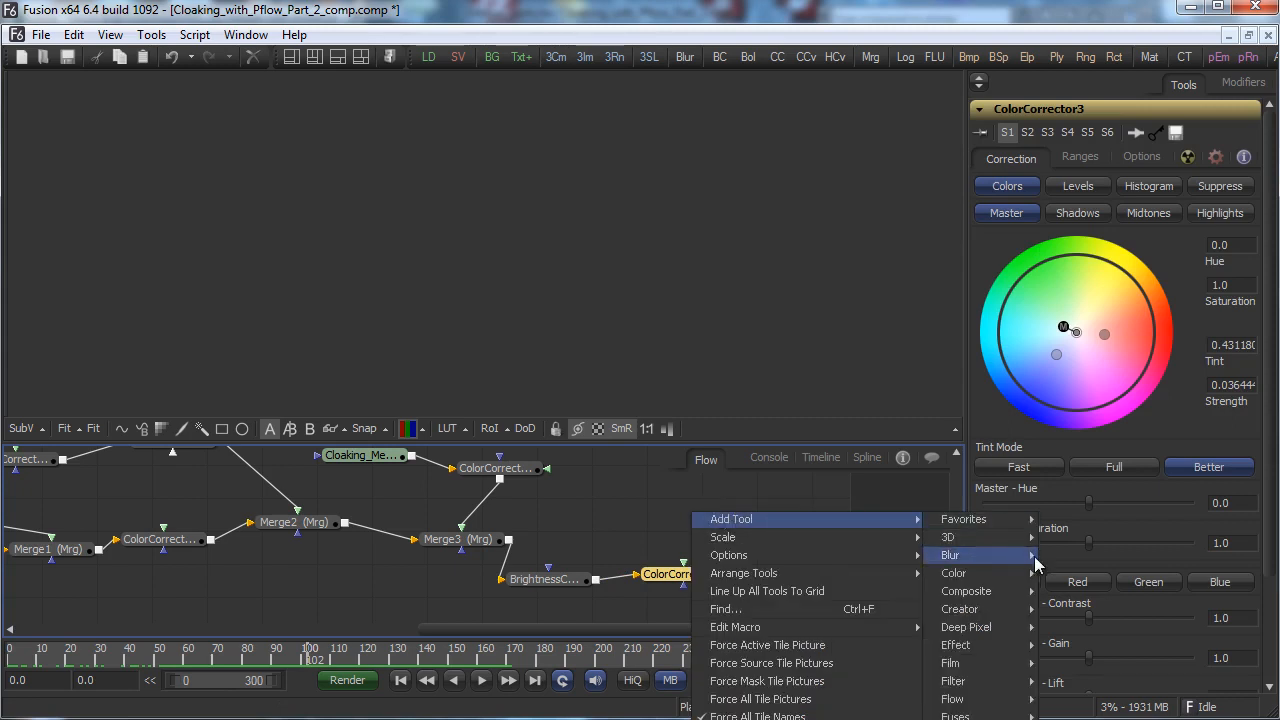
{"action": "mouse_move", "coordinate": [1020, 598]}
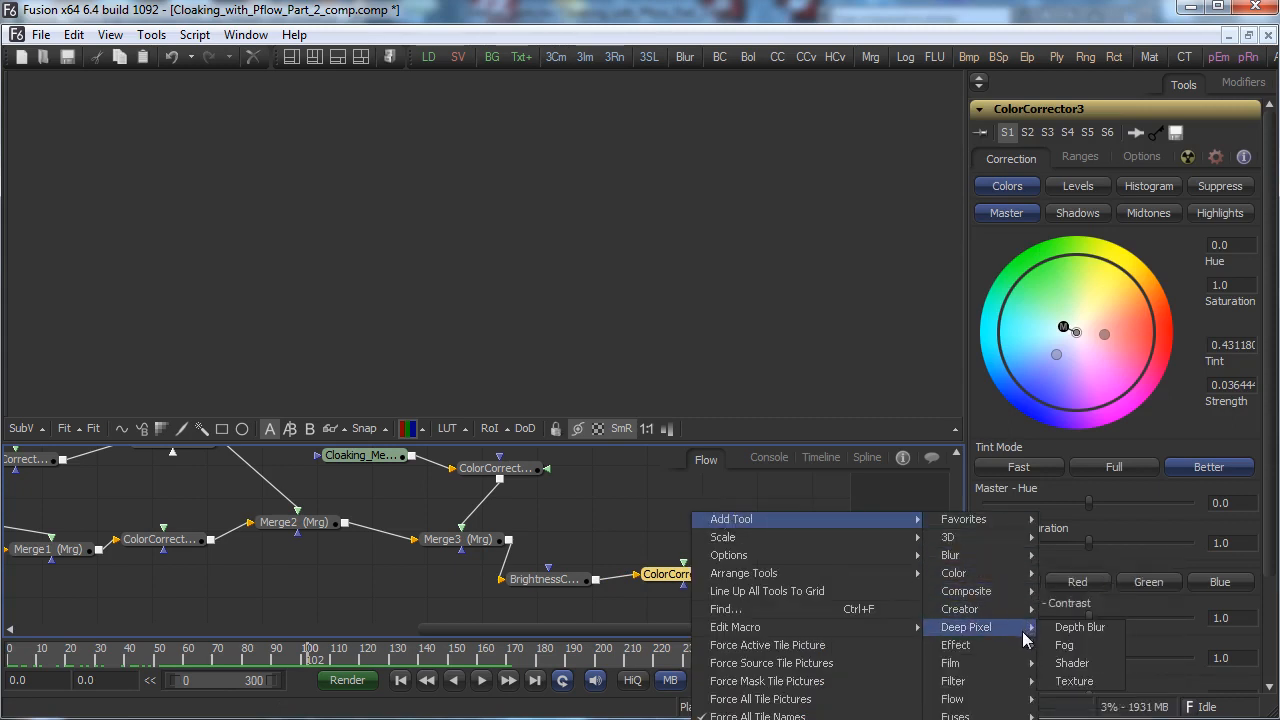
{"action": "mouse_move", "coordinate": [1022, 645]}
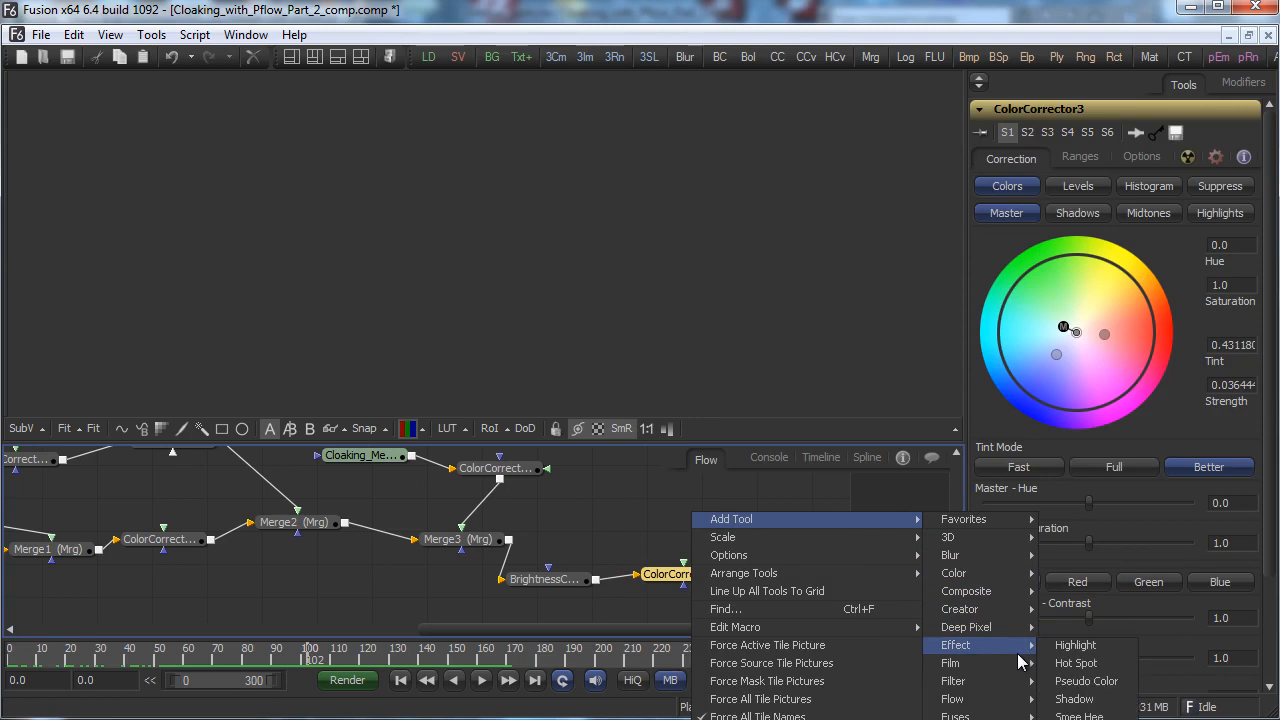
{"action": "left_click", "coordinate": [1078, 663]}
{"action": "left_click_drag", "start_coordinate": [686, 509], "coordinate": [692, 201]}
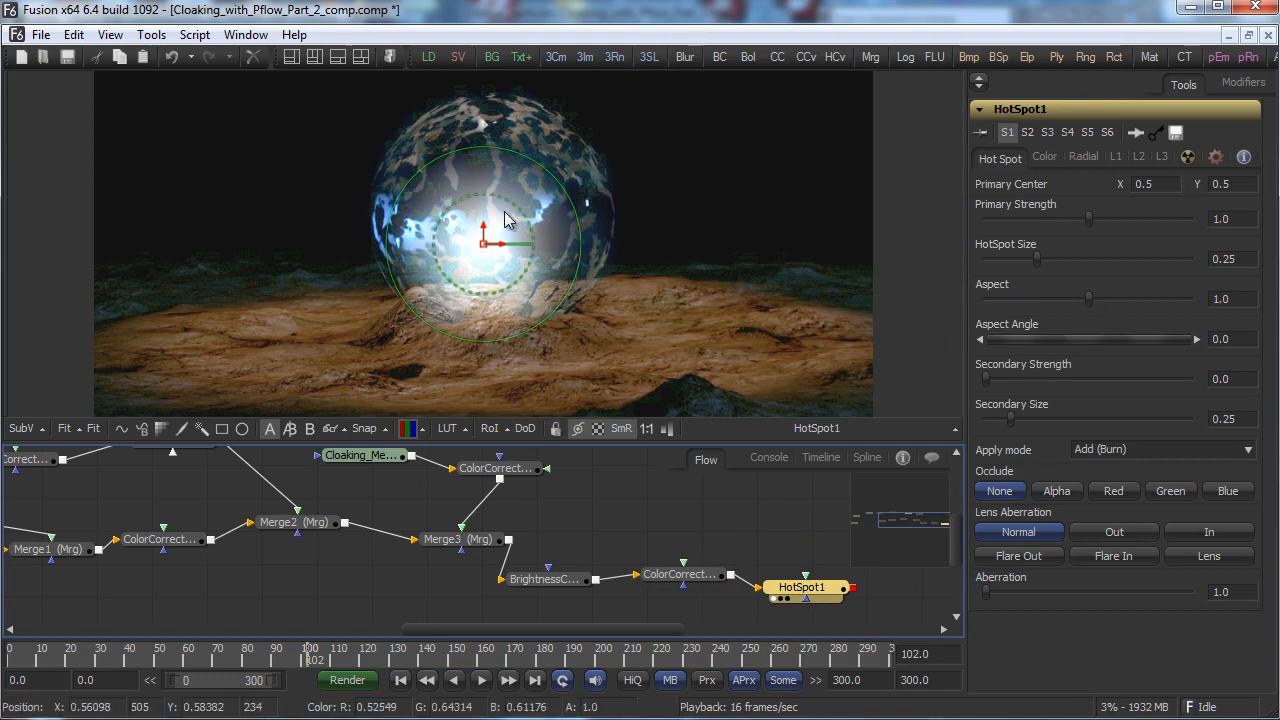
Move HotSpot1's primary center above the frame to Y 1.72, with HotSpot Size about 1.23 and Aspect Angle about 174.8.
{"action": "left_click", "coordinate": [65, 428]}
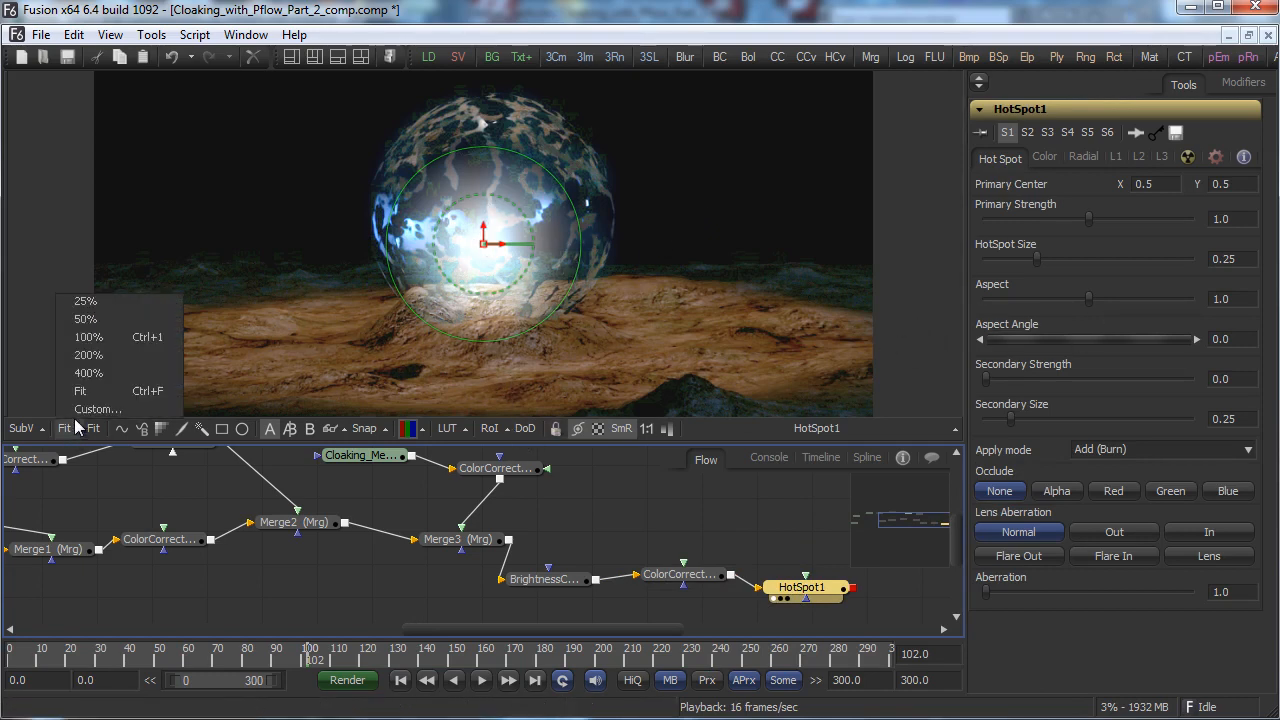
{"action": "left_click", "coordinate": [85, 301]}
{"action": "left_click_drag", "start_coordinate": [483, 242], "coordinate": [484, 156]}
{"action": "left_click_drag", "start_coordinate": [549, 192], "coordinate": [584, 200]}
{"action": "left_click_drag", "start_coordinate": [491, 222], "coordinate": [484, 158]}
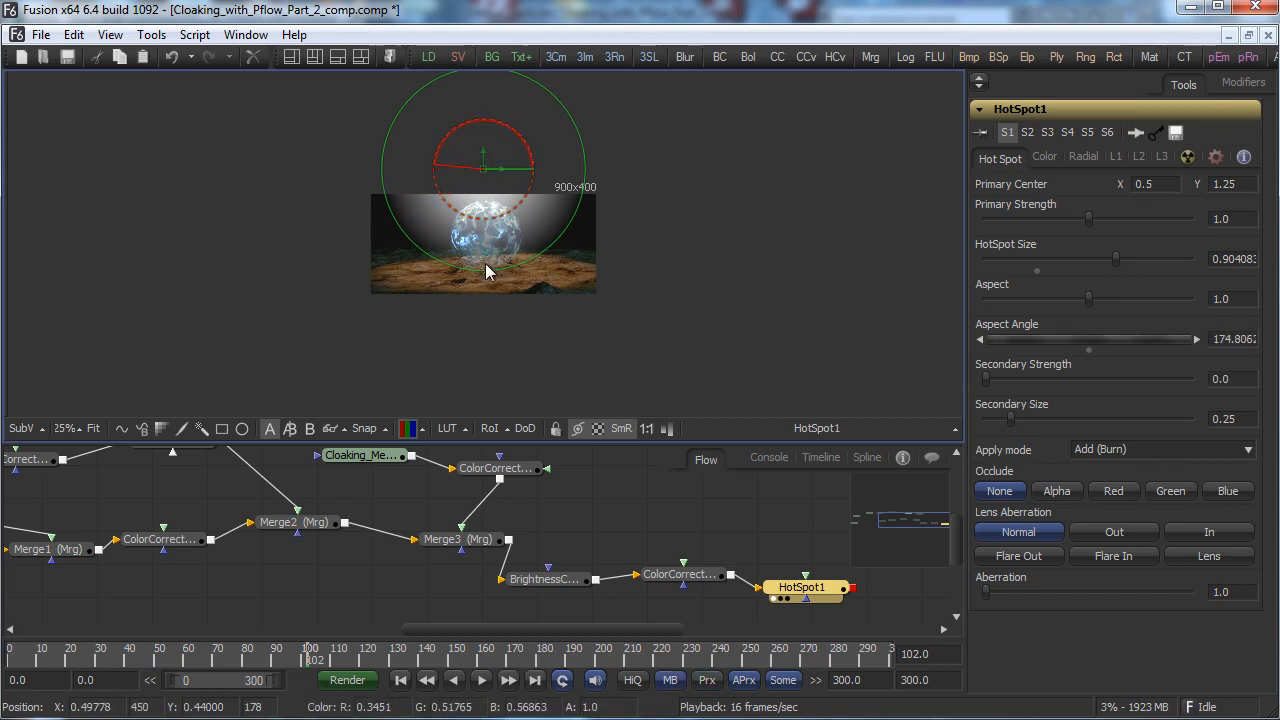
{"action": "left_click_drag", "start_coordinate": [493, 280], "coordinate": [599, 168]}
{"action": "left_click_drag", "start_coordinate": [494, 155], "coordinate": [487, 119]}
{"action": "left_click_drag", "start_coordinate": [604, 133], "coordinate": [620, 137]}
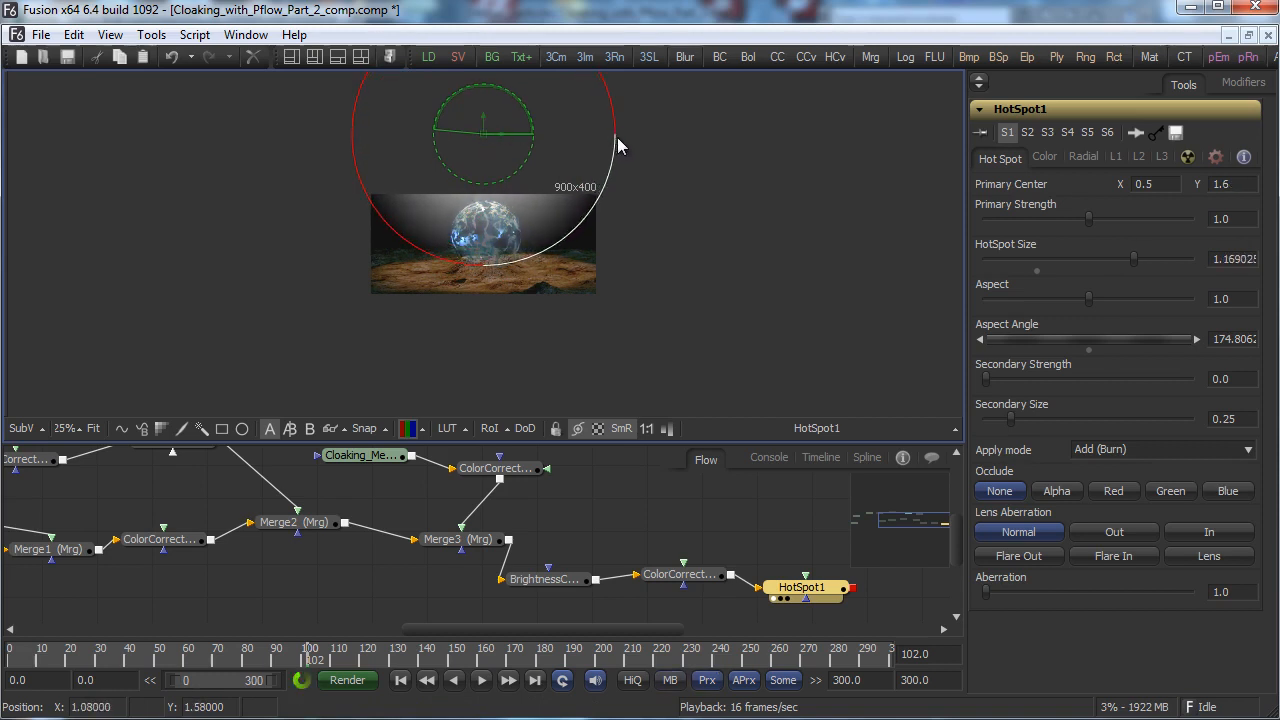
{"action": "left_click_drag", "start_coordinate": [482, 130], "coordinate": [485, 120]}
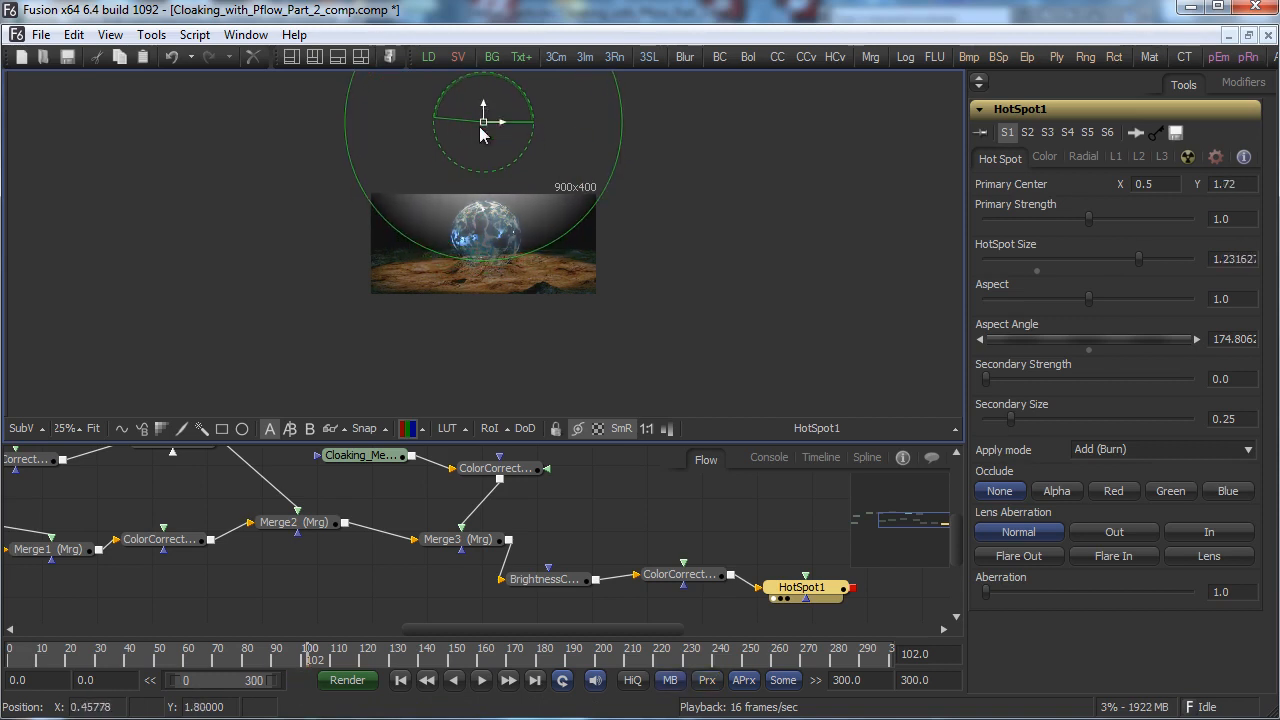
{"action": "left_click", "coordinate": [63, 428]}
{"action": "left_click", "coordinate": [95, 372]}
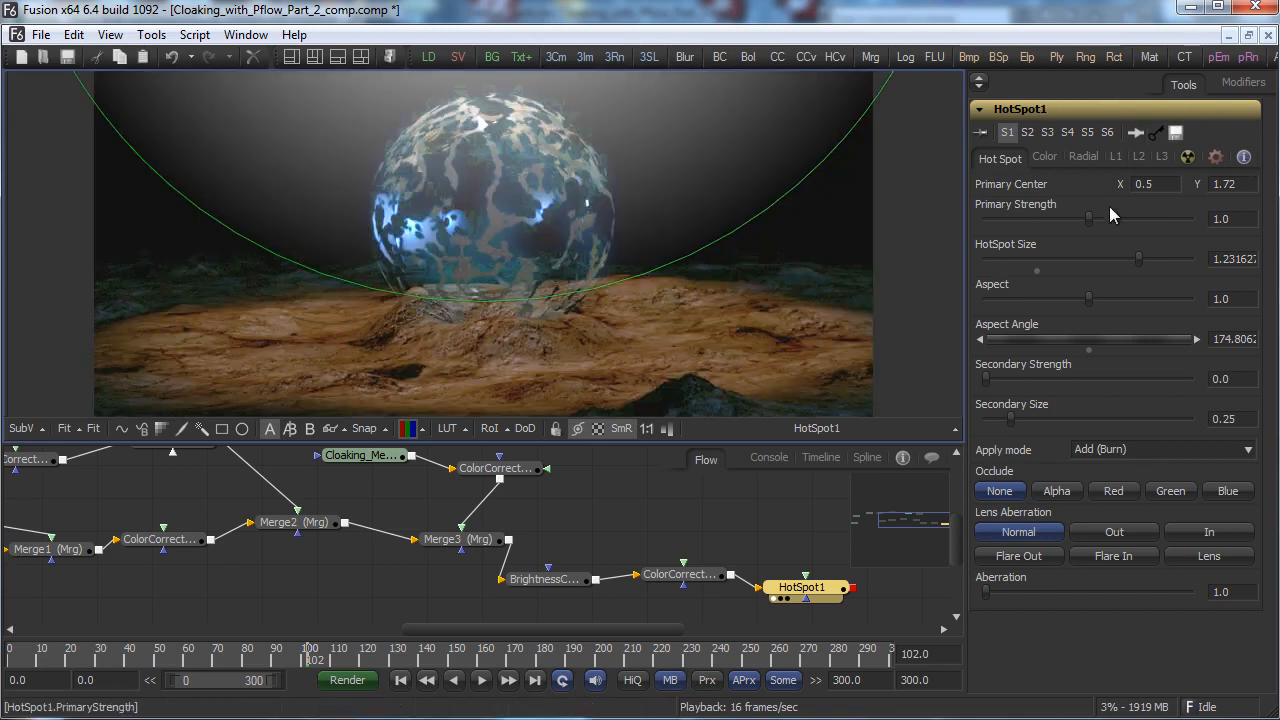
Set HotSpot1's Secondary Size to about 0.233 and its lens aberration to Flare In with an Aberration of about 3.87.
{"action": "left_click", "coordinate": [1045, 158]}
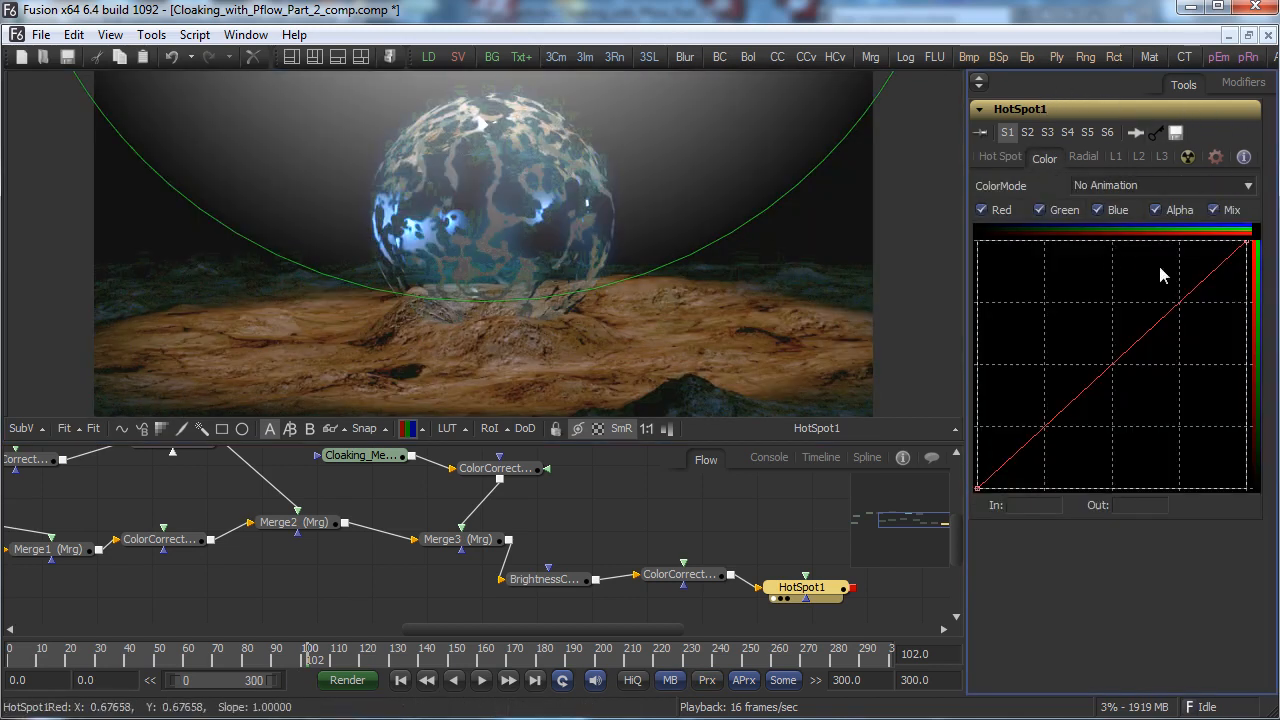
{"action": "left_click", "coordinate": [1000, 160]}
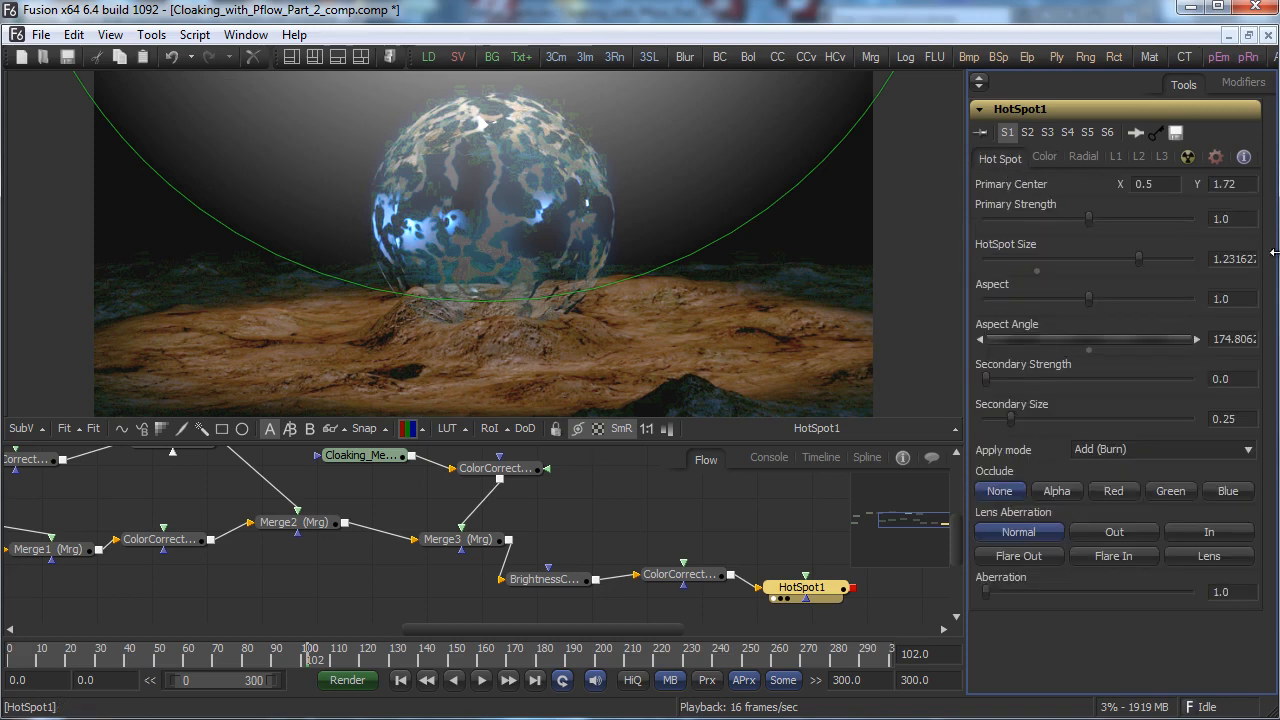
{"action": "left_click_drag", "start_coordinate": [987, 379], "coordinate": [1000, 379]}
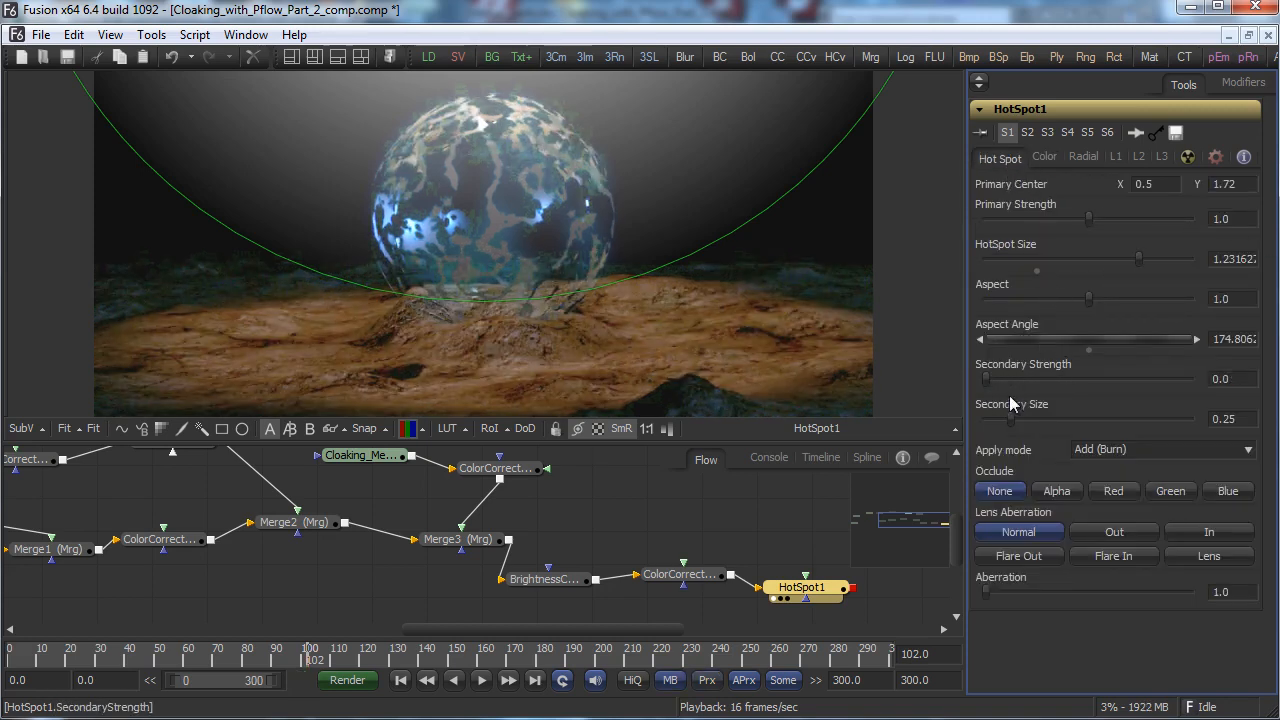
{"action": "left_click_drag", "start_coordinate": [1010, 419], "coordinate": [1048, 420]}
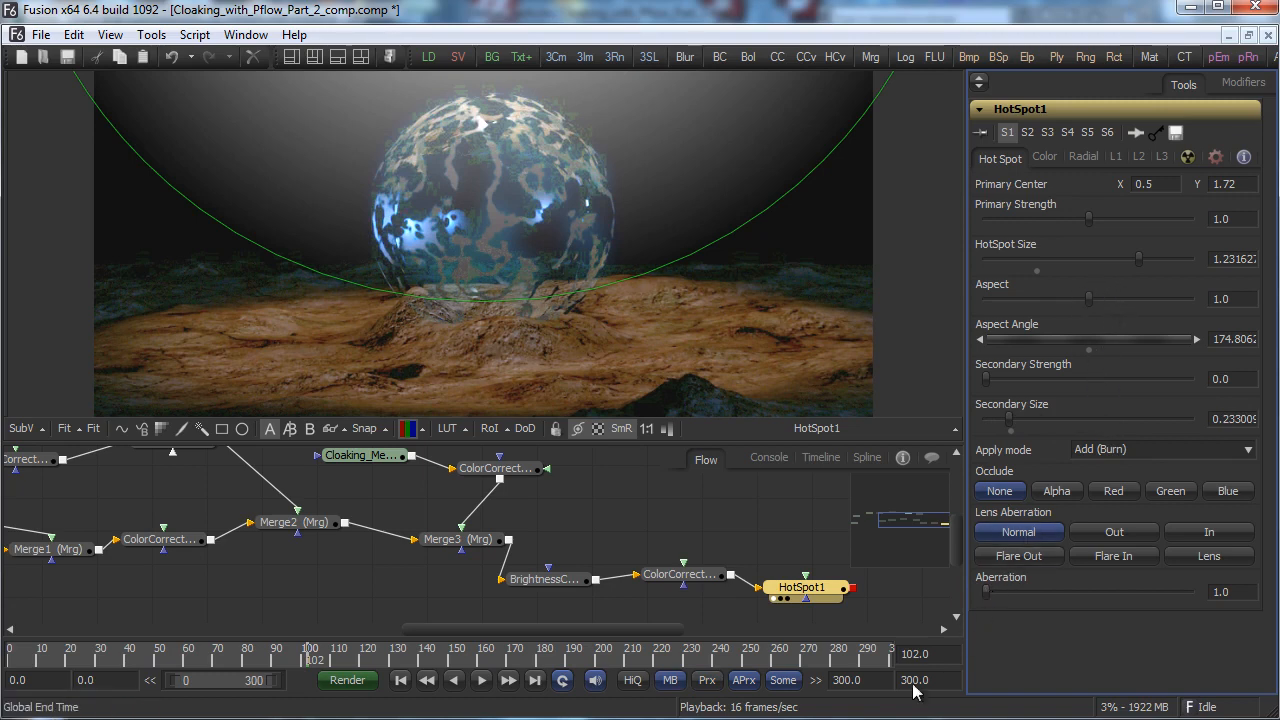
{"action": "left_click", "coordinate": [1040, 560]}
{"action": "left_click", "coordinate": [1133, 560]}
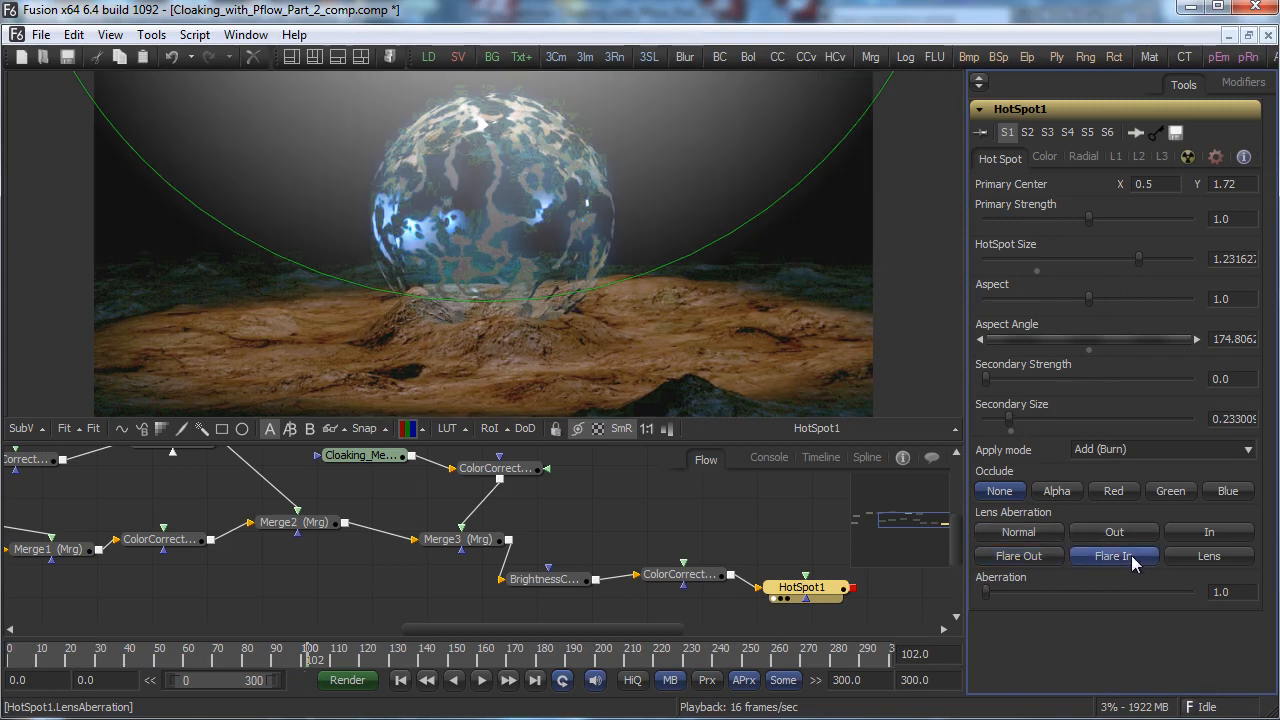
{"action": "left_click_drag", "start_coordinate": [986, 591], "coordinate": [1133, 593]}
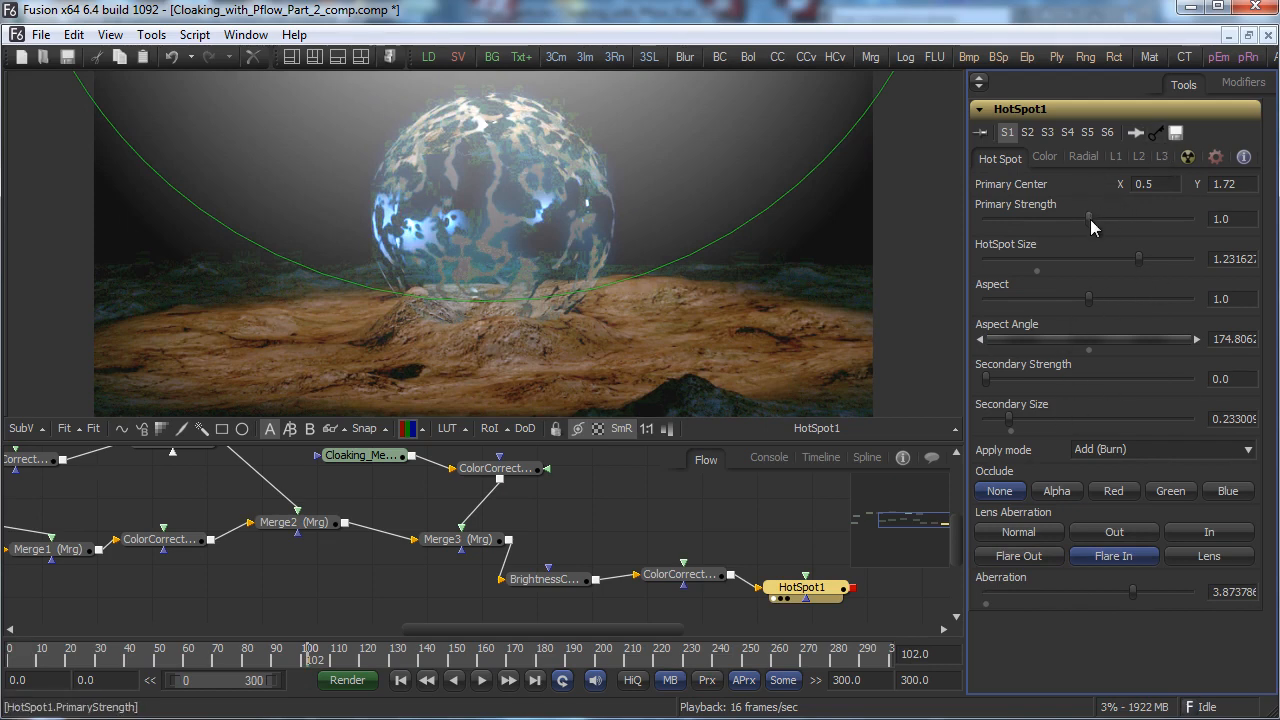
Set HotSpot1's Primary Strength to about 0.34, Aspect to about 1.43 and Aspect Angle to about 190.7.
{"action": "left_click_drag", "start_coordinate": [1090, 219], "coordinate": [1027, 218]}
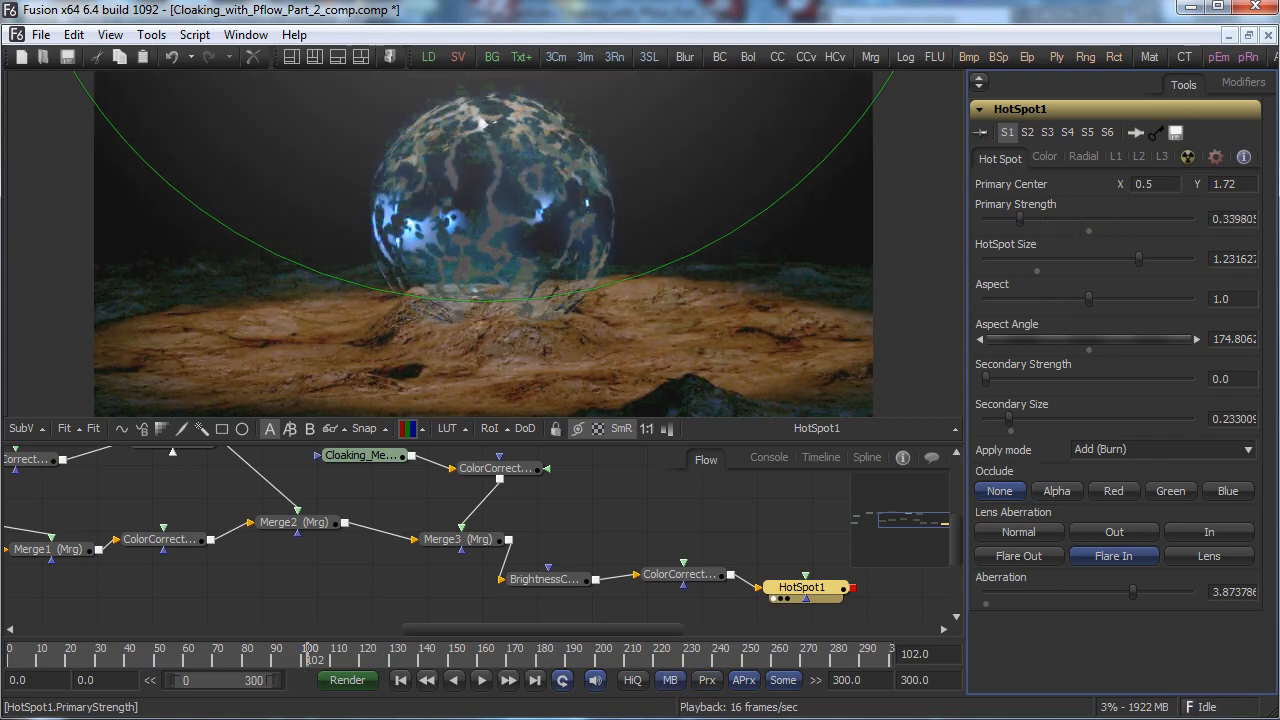
{"action": "mouse_move", "coordinate": [1091, 296]}
{"action": "left_mouse_down"}
{"action": "mouse_move", "coordinate": [1105, 296]}
{"action": "mouse_move", "coordinate": [1067, 295]}
{"action": "mouse_move", "coordinate": [1104, 297]}
{"action": "left_mouse_up"}
{"action": "mouse_move", "coordinate": [1099, 345]}
{"action": "left_mouse_down"}
{"action": "mouse_move", "coordinate": [1110, 338]}
{"action": "mouse_move", "coordinate": [1088, 340]}
{"action": "left_mouse_up"}
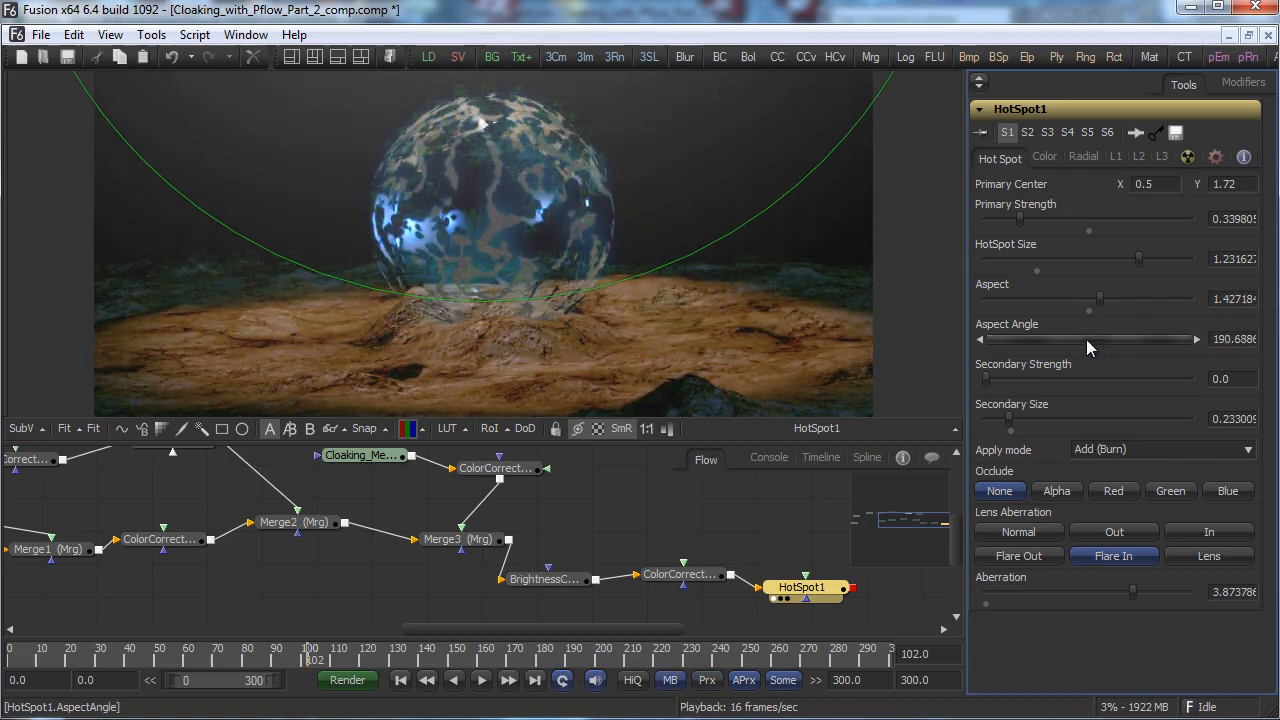
Add a point to HotSpot1's color curves for all channels at about In 0.43, Out 0.35.
{"action": "left_click", "coordinate": [1045, 157]}
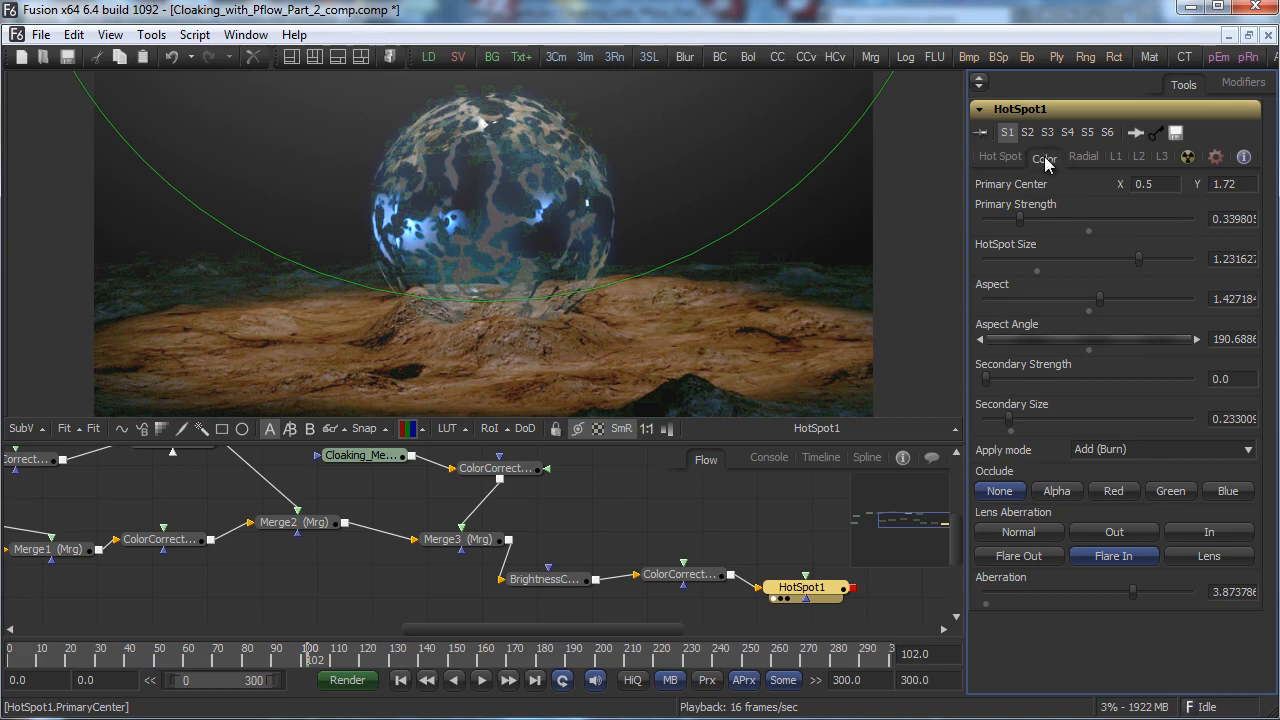
{"action": "left_click", "coordinate": [1080, 156]}
{"action": "left_click", "coordinate": [1050, 157]}
{"action": "left_click", "coordinate": [1083, 156]}
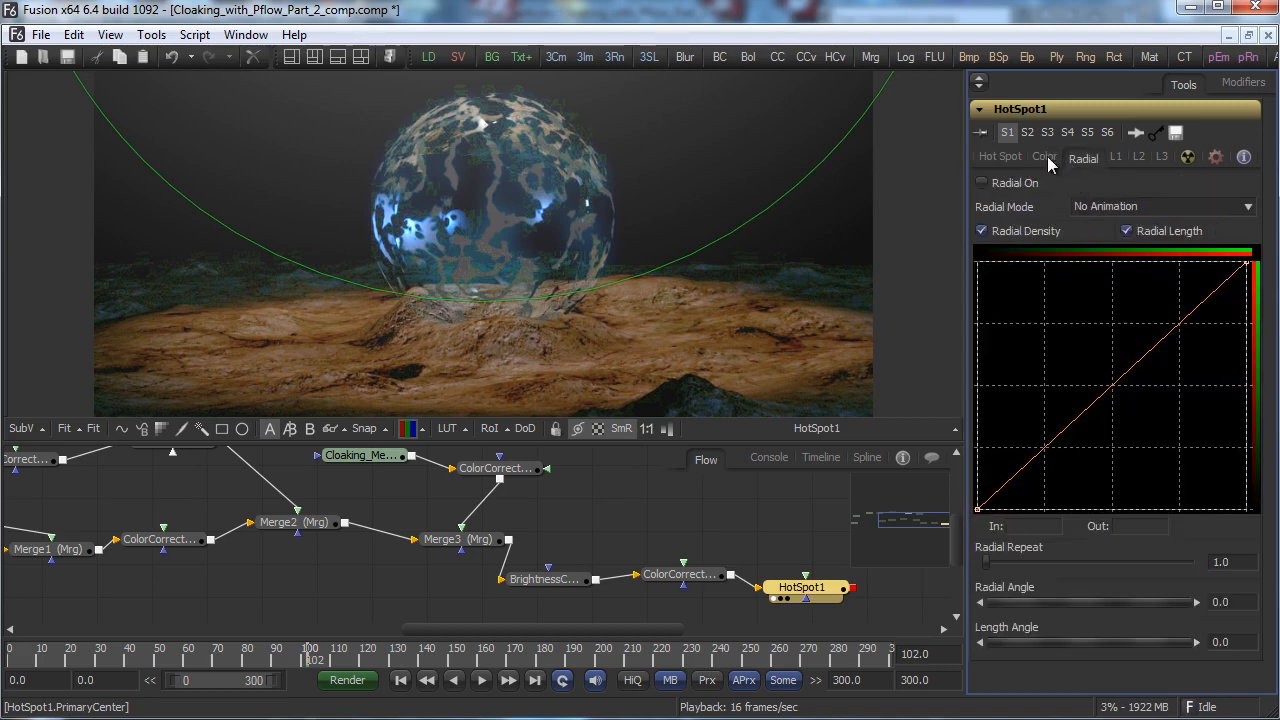
{"action": "left_click", "coordinate": [1045, 158]}
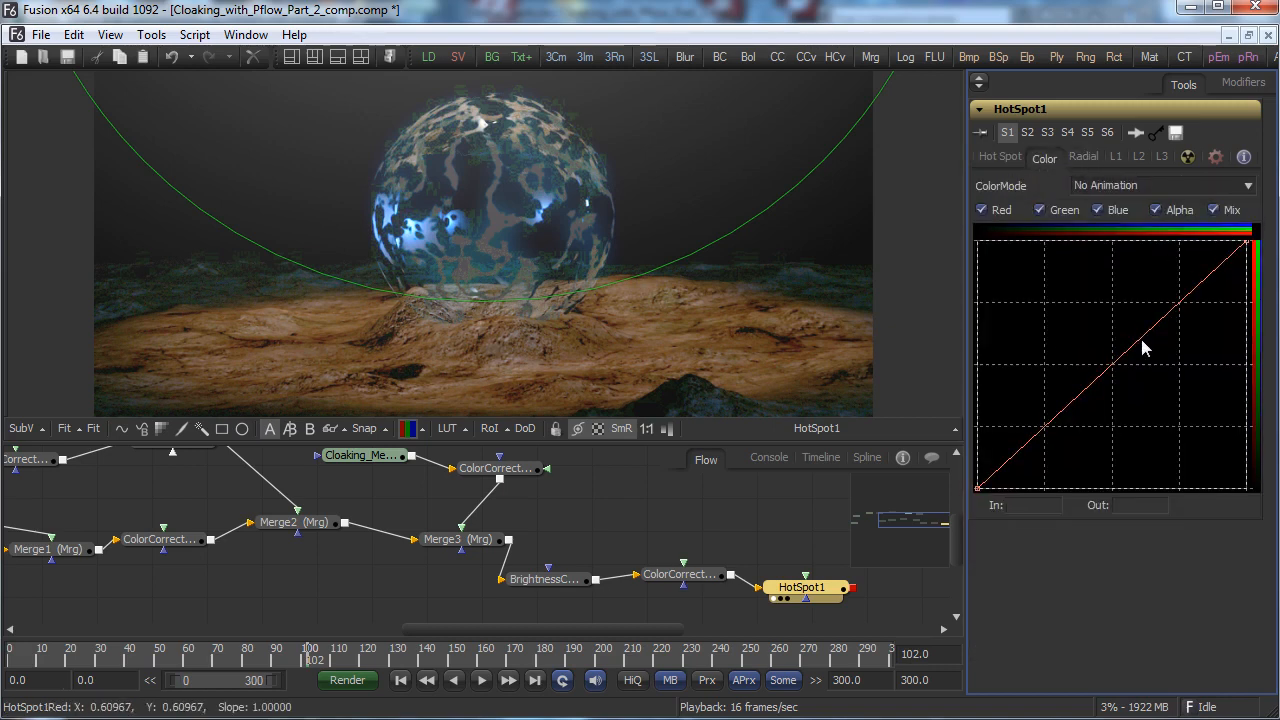
{"action": "mouse_move", "coordinate": [1141, 339]}
{"action": "left_mouse_down"}
{"action": "mouse_move", "coordinate": [1080, 326]}
{"action": "mouse_move", "coordinate": [1077, 370]}
{"action": "mouse_move", "coordinate": [1094, 403]}
{"action": "left_mouse_up"}
Isolate the red curve from the green and blue ones, move its point to about In 0.40, Out 0.36, and adjust the point's upper handle.
{"action": "left_click", "coordinate": [1096, 211]}
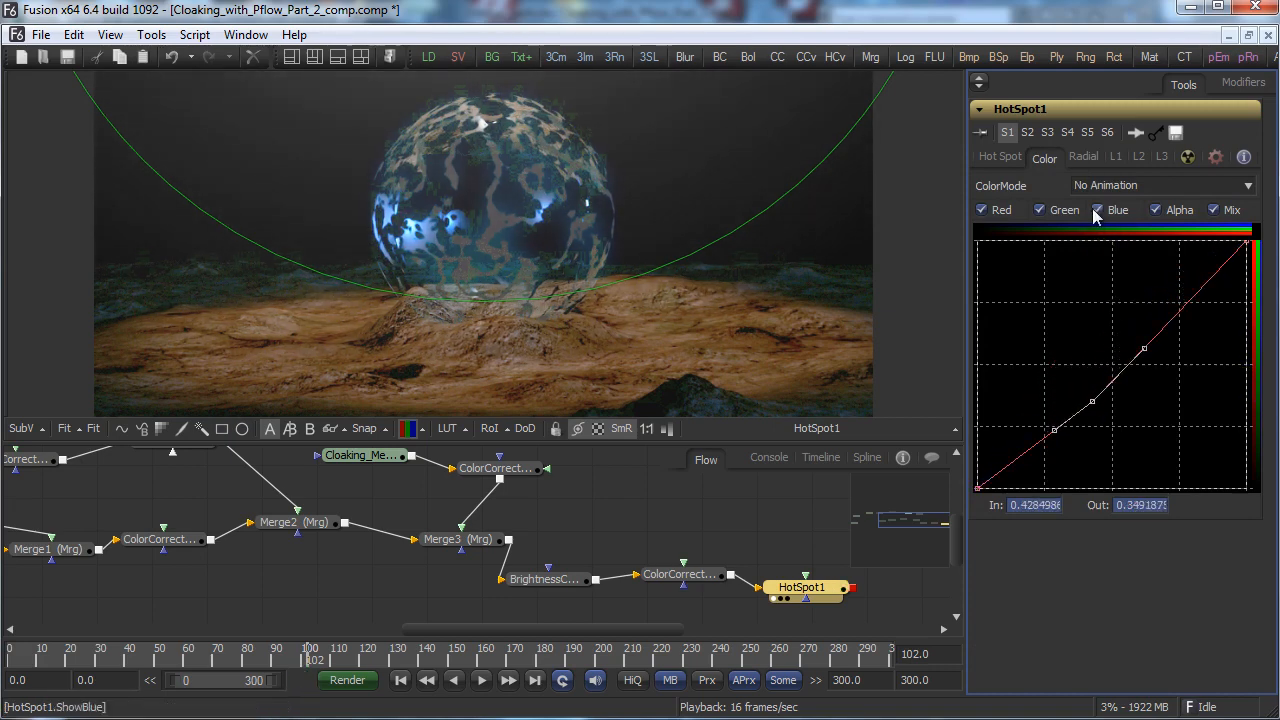
{"action": "left_click", "coordinate": [1005, 210]}
{"action": "left_click", "coordinate": [1050, 210]}
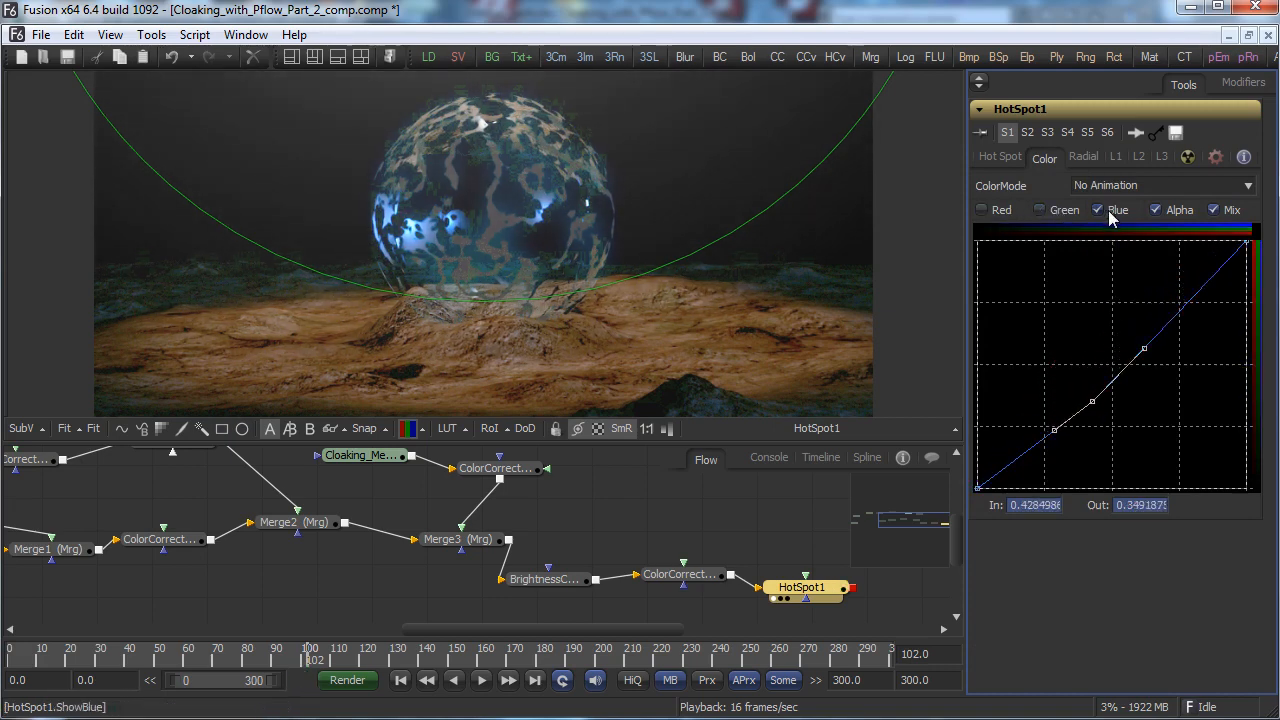
{"action": "left_click", "coordinate": [1108, 210]}
{"action": "left_click", "coordinate": [996, 212]}
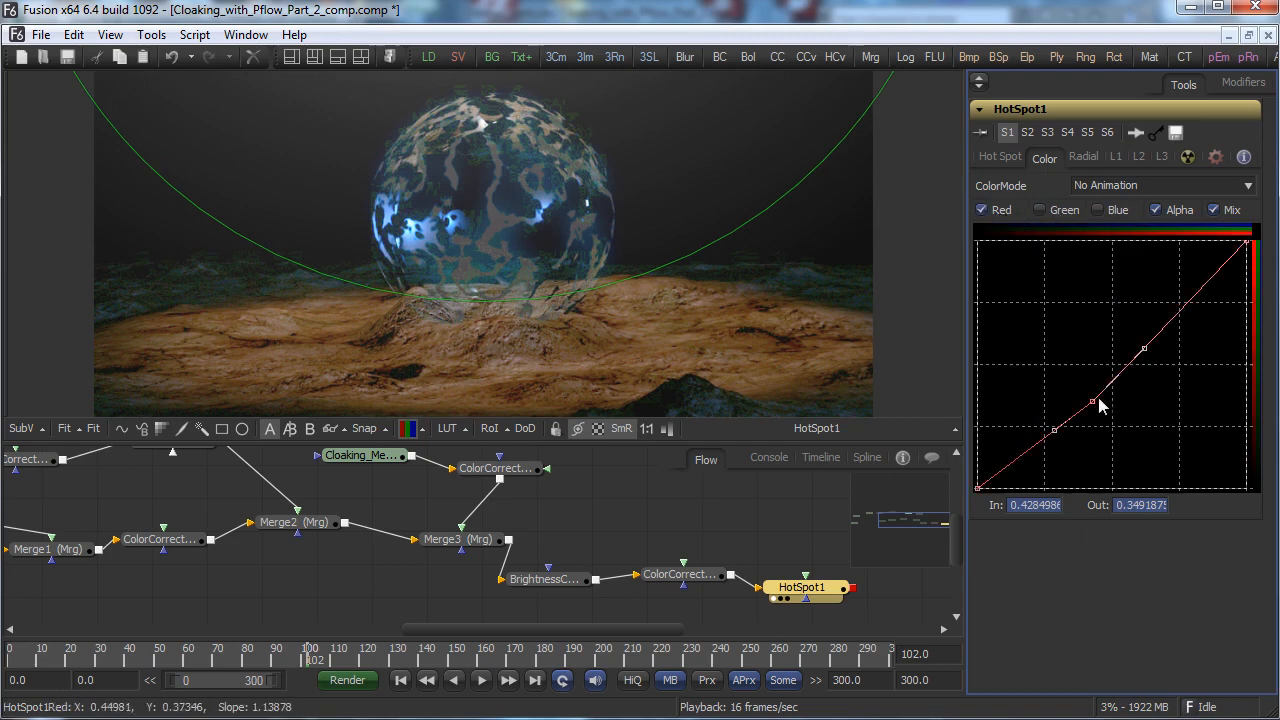
{"action": "mouse_move", "coordinate": [1093, 402]}
{"action": "left_mouse_down"}
{"action": "mouse_move", "coordinate": [1079, 380]}
{"action": "mouse_move", "coordinate": [1085, 402]}
{"action": "left_mouse_up"}
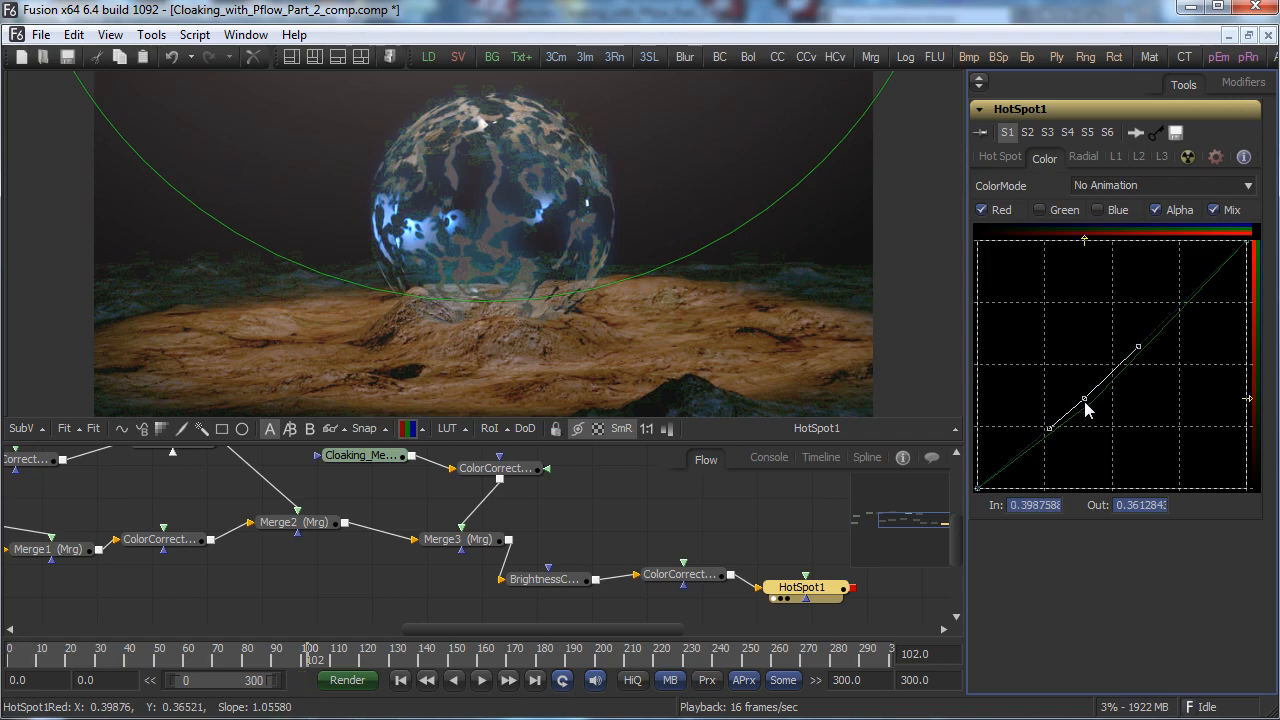
{"action": "left_click_drag", "start_coordinate": [1143, 349], "coordinate": [1151, 354]}
Show the green curve instead of the red one and move its point to about In 0.36, Out 0.26.
{"action": "left_click", "coordinate": [1040, 211]}
{"action": "left_click", "coordinate": [983, 210]}
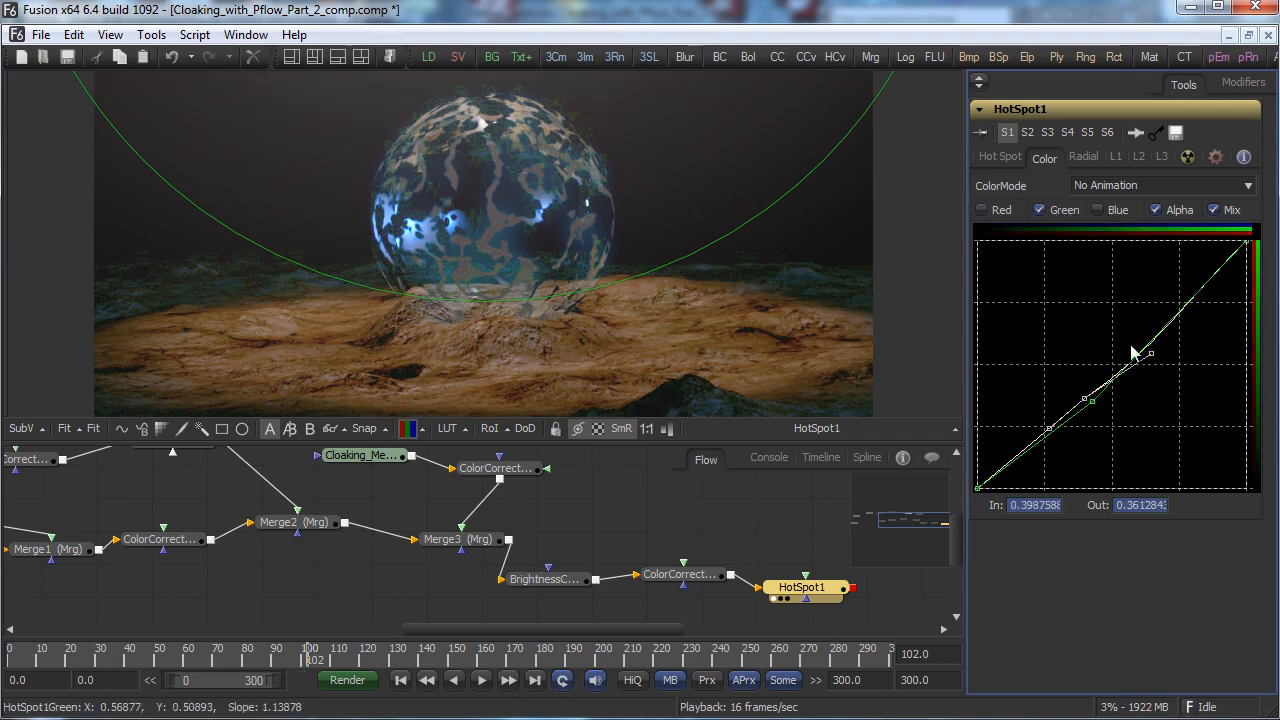
{"action": "mouse_move", "coordinate": [1097, 401]}
{"action": "left_mouse_down"}
{"action": "mouse_move", "coordinate": [1105, 375]}
{"action": "mouse_move", "coordinate": [1076, 404]}
{"action": "left_mouse_up"}
{"action": "left_click_drag", "start_coordinate": [1074, 413], "coordinate": [1076, 423]}
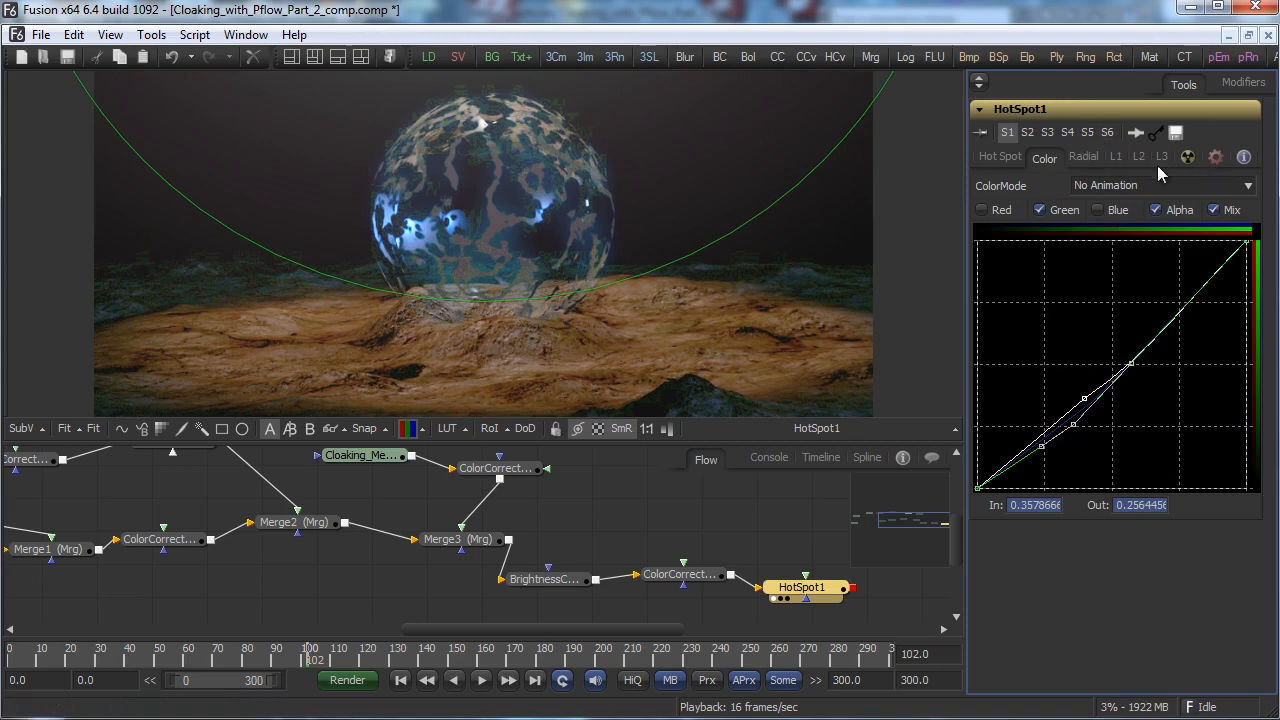
Reduce HotSpot1's Primary Strength to about 0.25 and, at frame 121, its HotSpot Size to about 1.06.
{"action": "left_click", "coordinate": [1000, 157]}
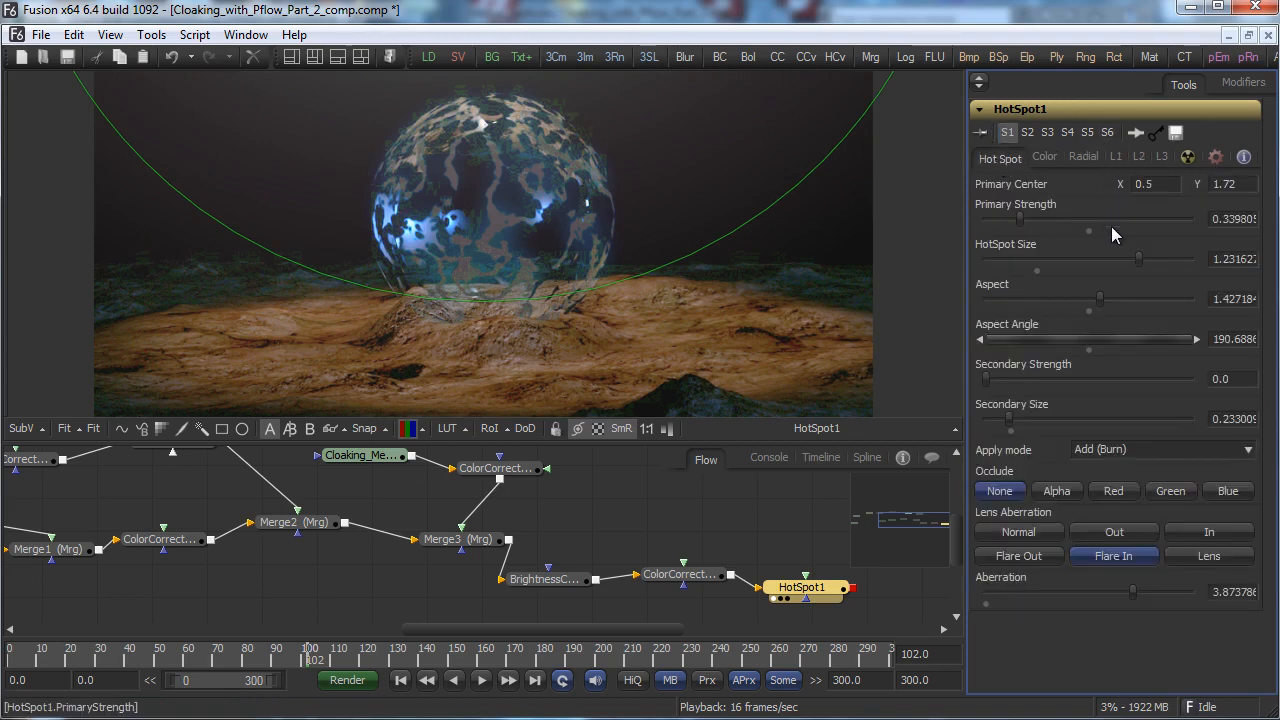
{"action": "left_click", "coordinate": [1018, 221]}
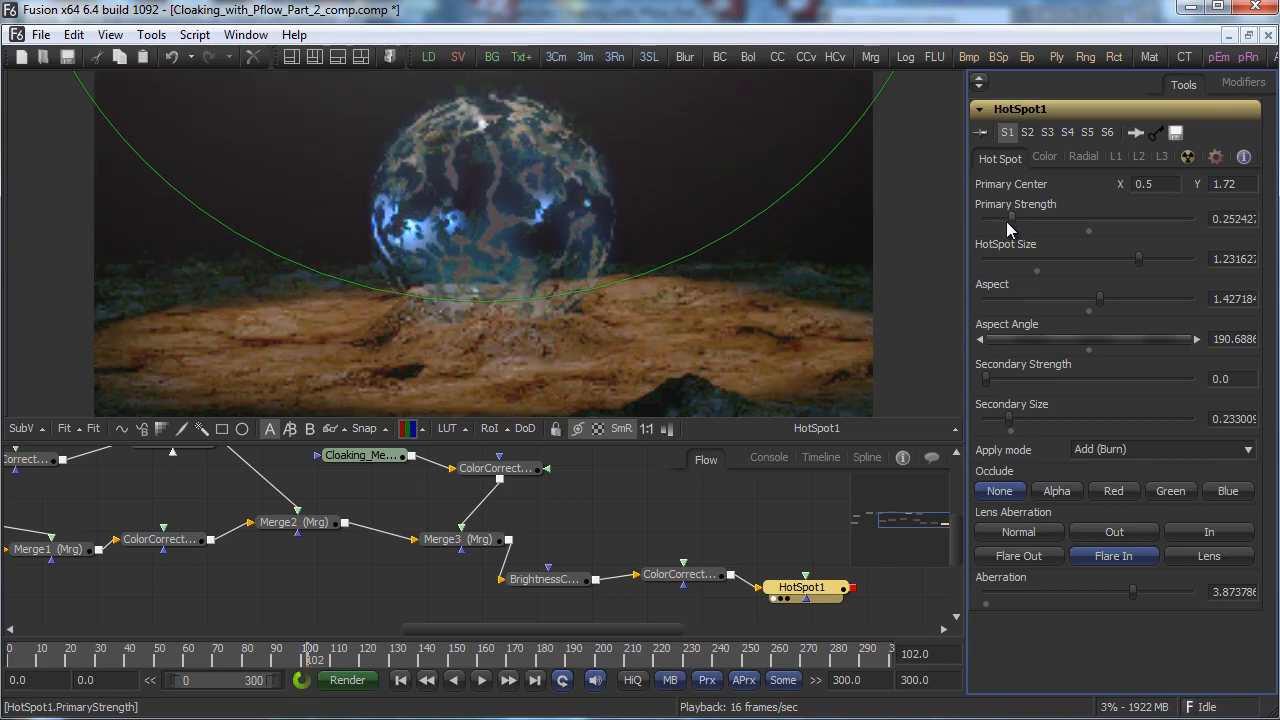
{"action": "mouse_move", "coordinate": [792, 588]}
{"action": "left_mouse_down"}
{"action": "mouse_move", "coordinate": [793, 566]}
{"action": "mouse_move", "coordinate": [793, 589]}
{"action": "left_mouse_up"}
{"action": "left_click_drag", "start_coordinate": [70, 662], "coordinate": [367, 665]}
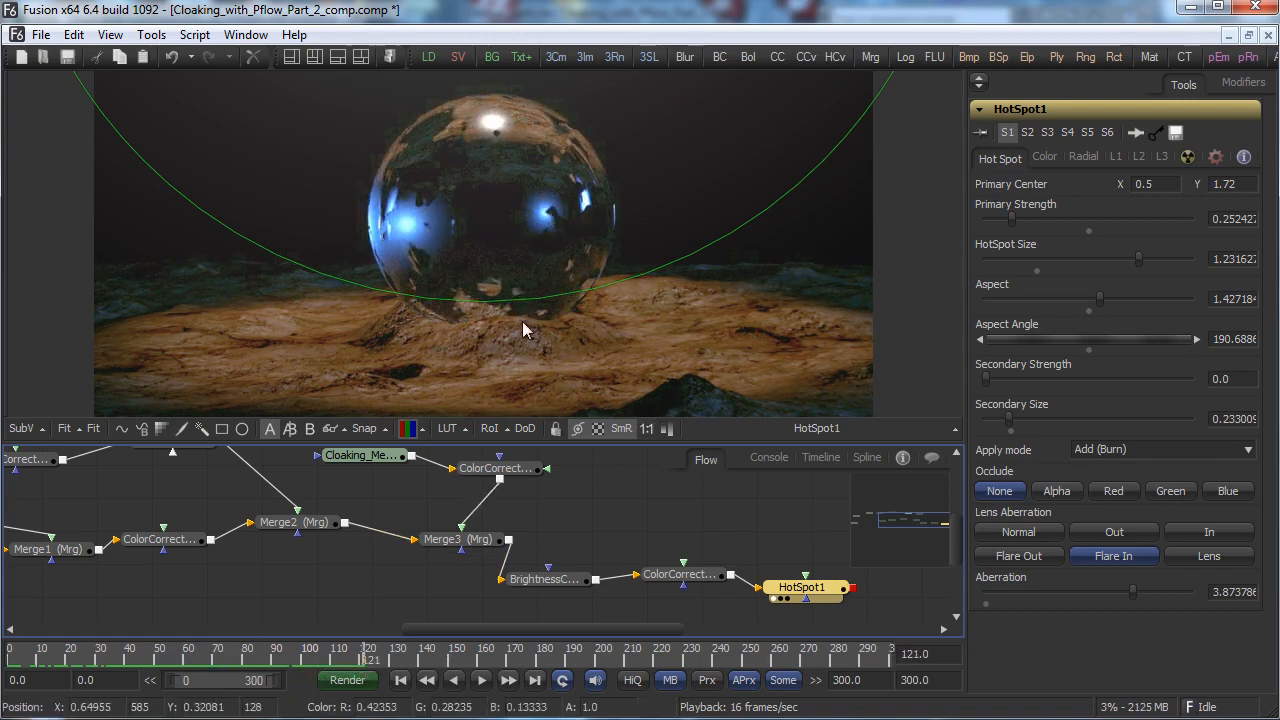
{"action": "left_click_drag", "start_coordinate": [522, 300], "coordinate": [530, 235]}
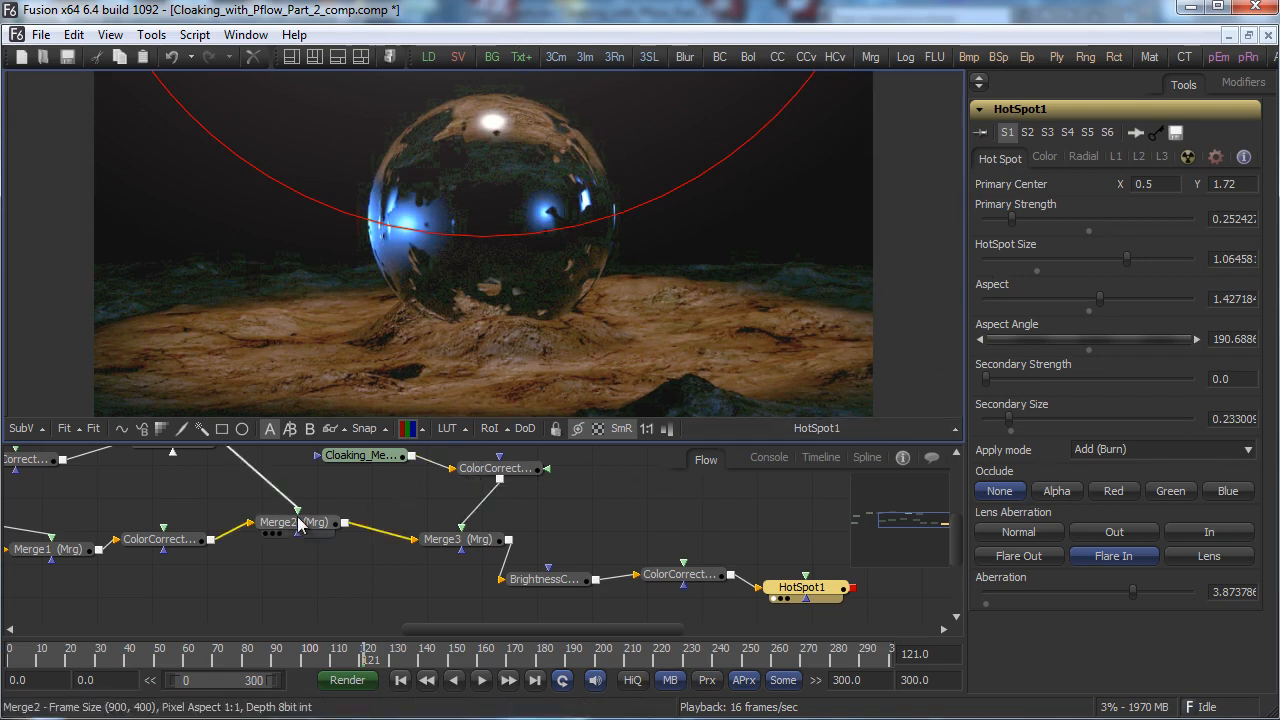
Compare the outputs of Merge2, ColorCorrector1, BrightnessContrast1, the final color corrector and HotSpot1 in the viewer.
{"action": "left_click_drag", "start_coordinate": [300, 524], "coordinate": [473, 336]}
{"action": "left_click_drag", "start_coordinate": [160, 540], "coordinate": [425, 365]}
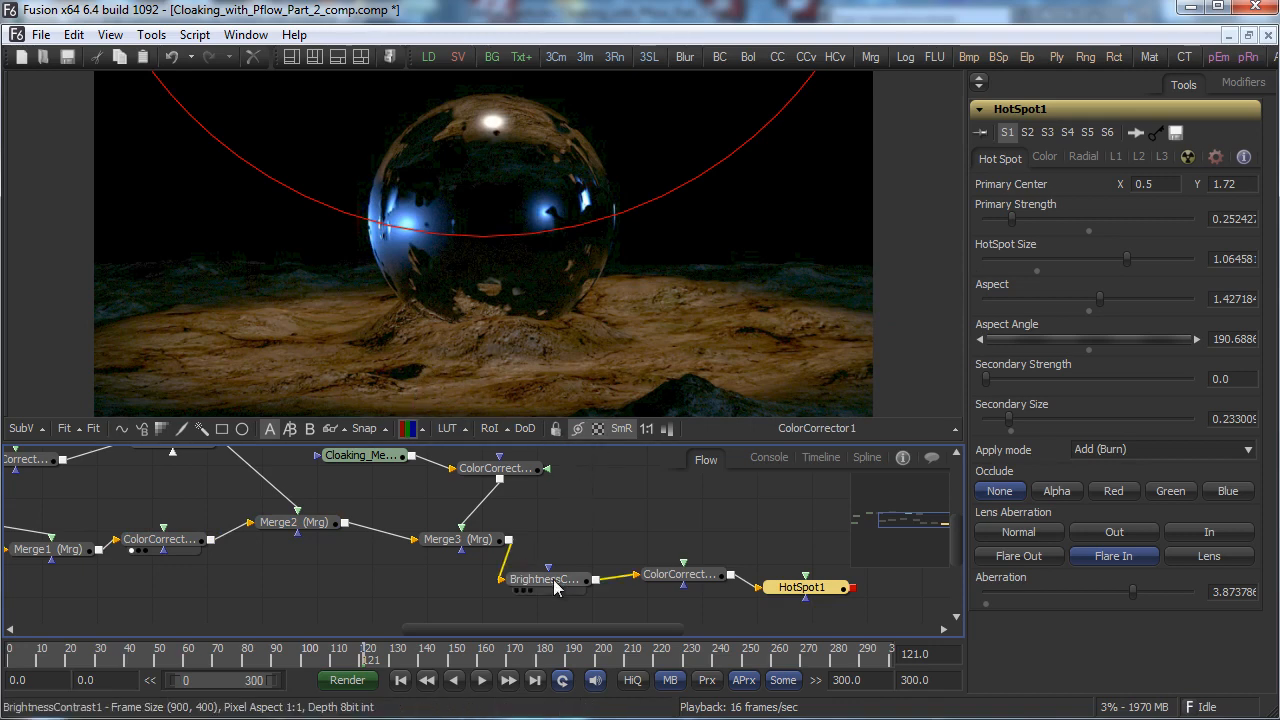
{"action": "left_click_drag", "start_coordinate": [556, 584], "coordinate": [598, 380]}
{"action": "left_click_drag", "start_coordinate": [706, 571], "coordinate": [714, 380]}
{"action": "left_click_drag", "start_coordinate": [814, 585], "coordinate": [778, 318]}
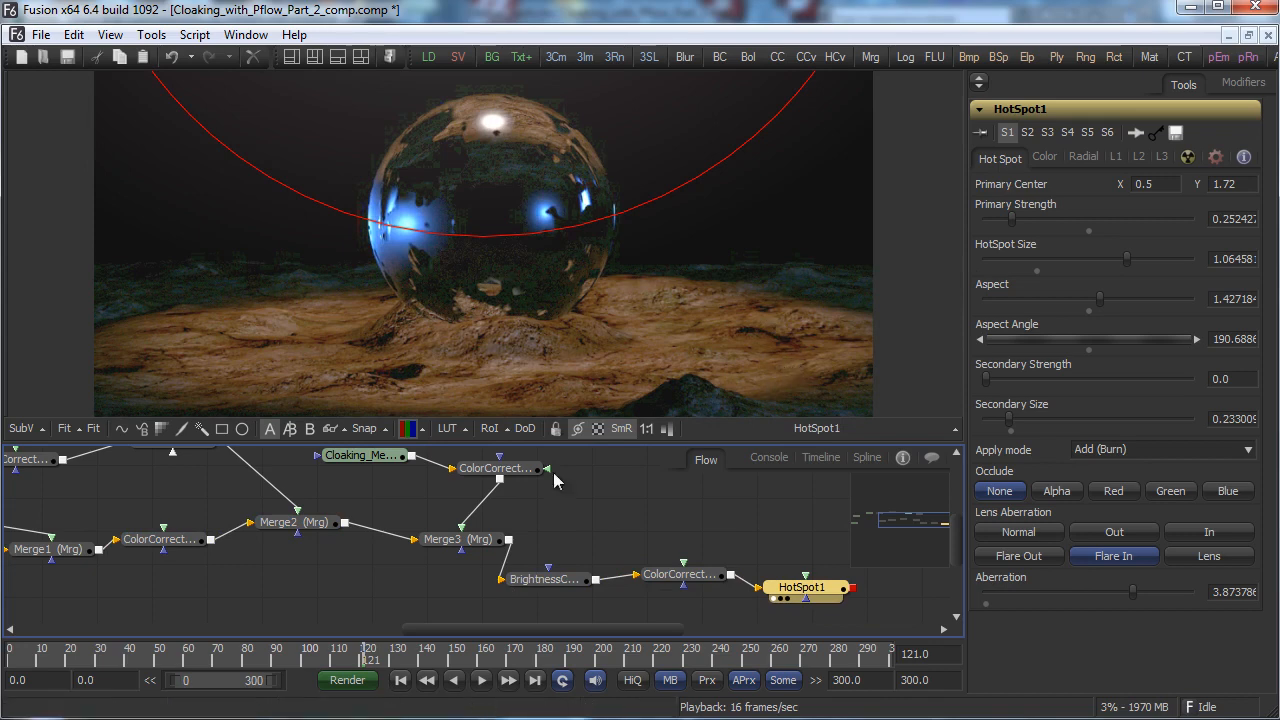
Examine the SoftGlow1, ColorCorrector1 and Merge1 outputs in the viewer and open ColorCorrector1's correction settings.
{"action": "left_click_drag", "start_coordinate": [438, 630], "coordinate": [361, 630]}
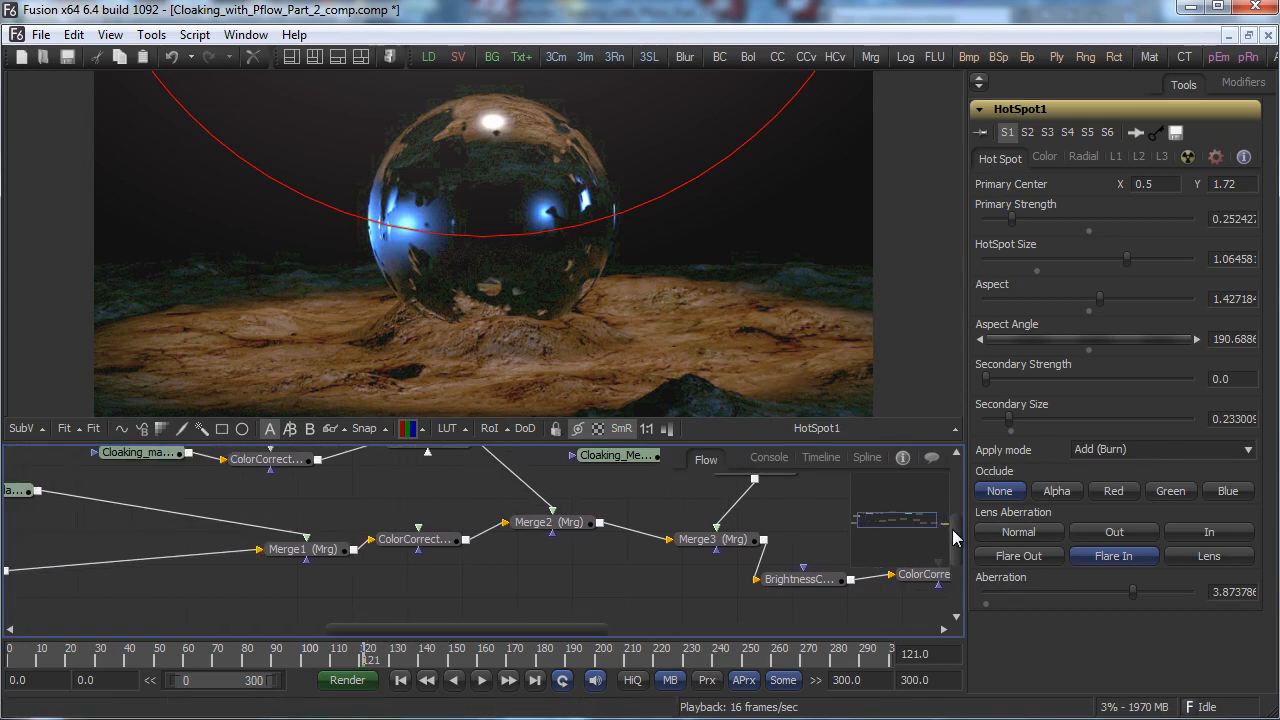
{"action": "left_click_drag", "start_coordinate": [953, 538], "coordinate": [953, 515]}
{"action": "left_click_drag", "start_coordinate": [424, 500], "coordinate": [527, 347]}
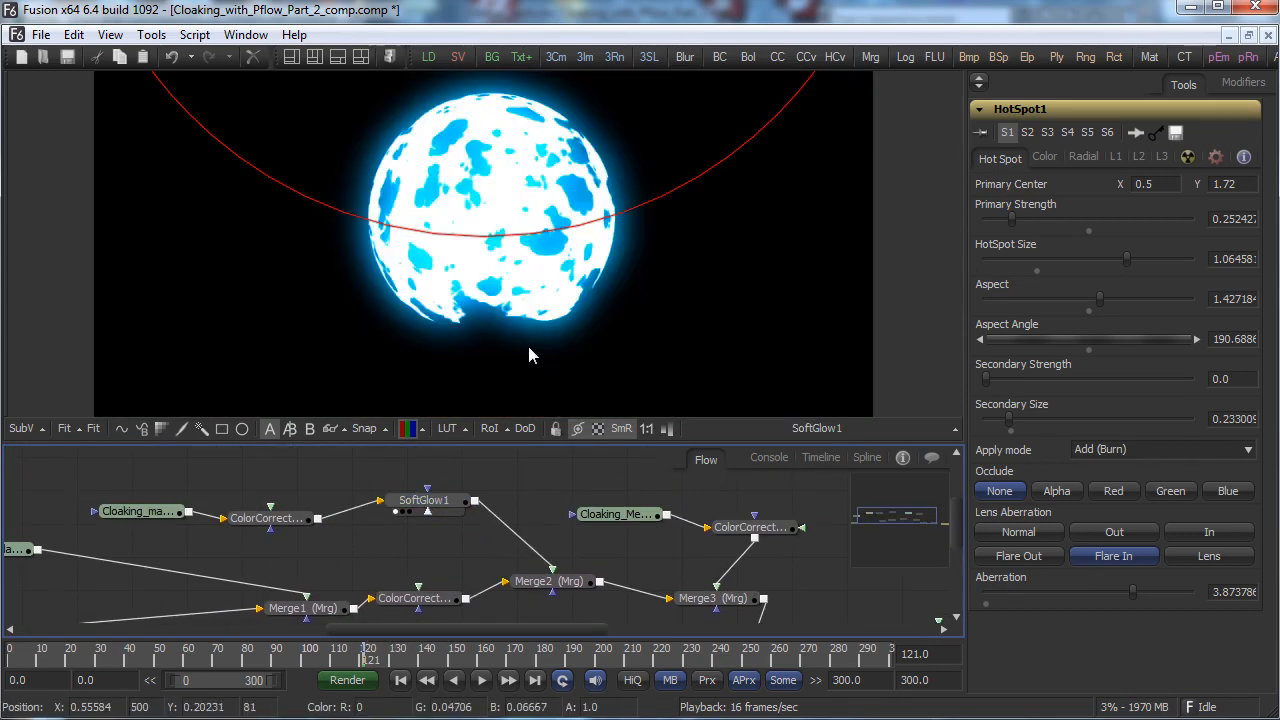
{"action": "left_click_drag", "start_coordinate": [418, 598], "coordinate": [558, 342]}
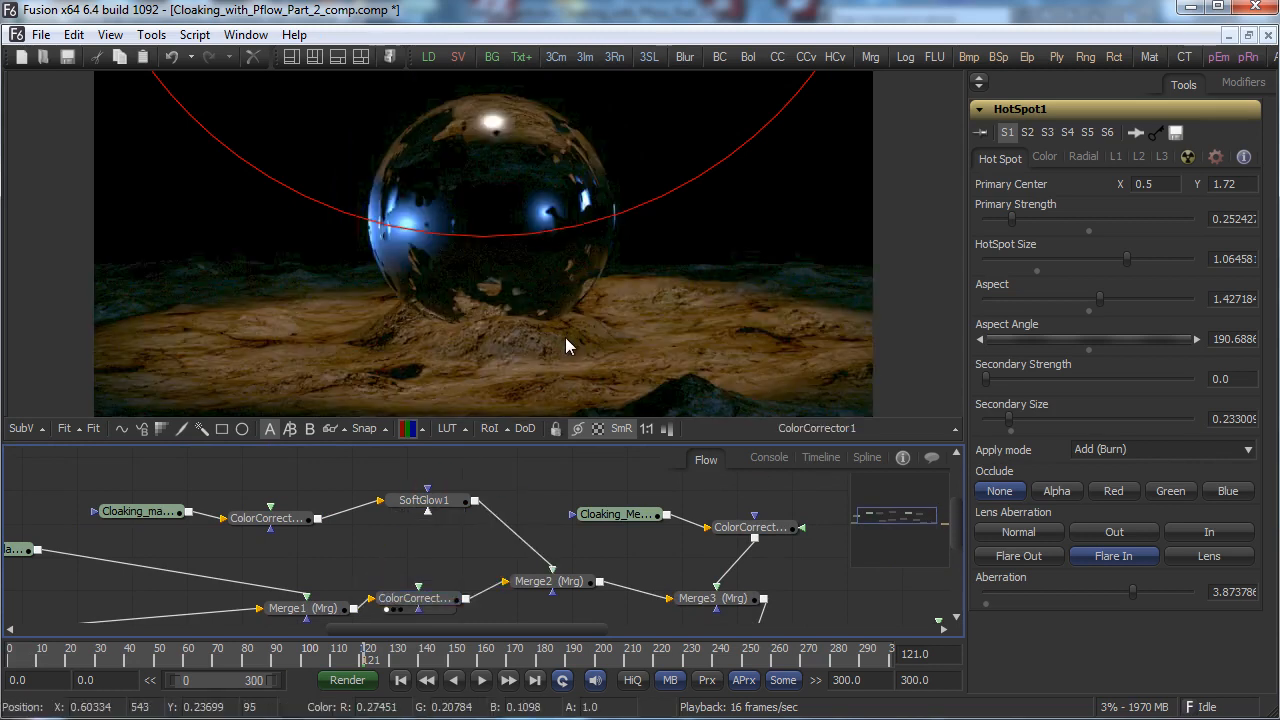
{"action": "left_click_drag", "start_coordinate": [321, 612], "coordinate": [472, 325]}
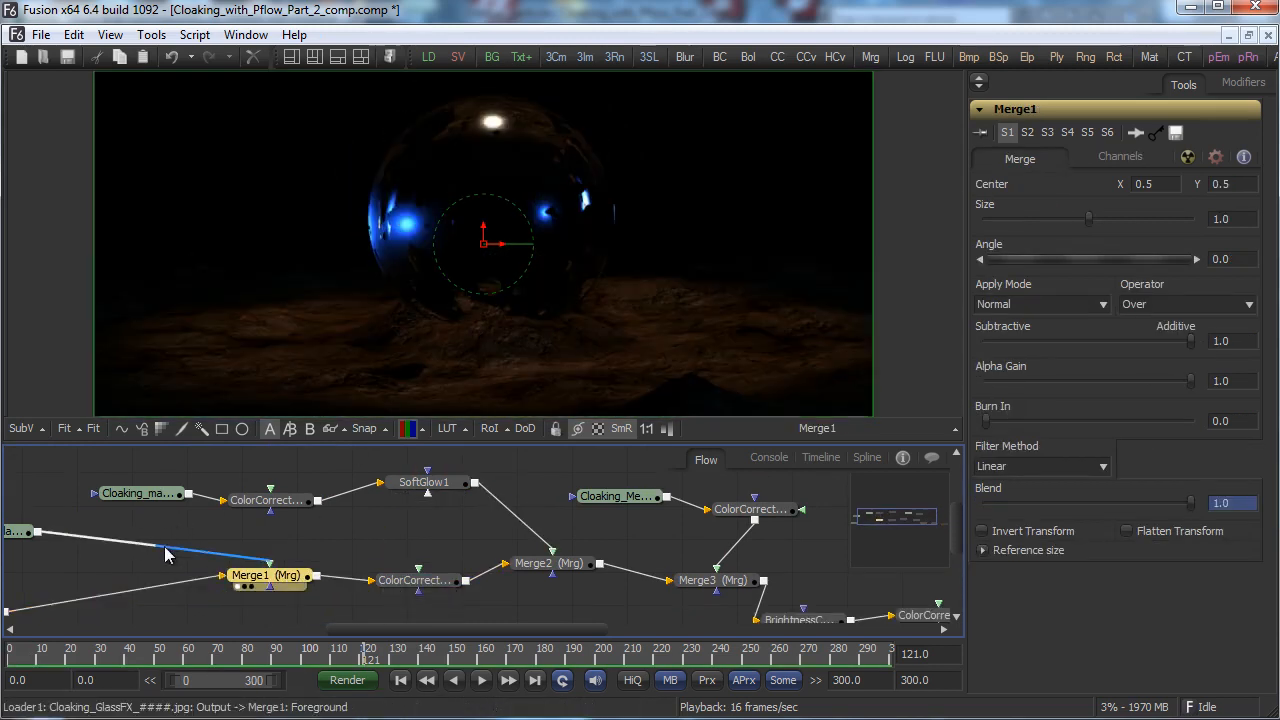
{"action": "left_click_drag", "start_coordinate": [415, 581], "coordinate": [644, 271]}
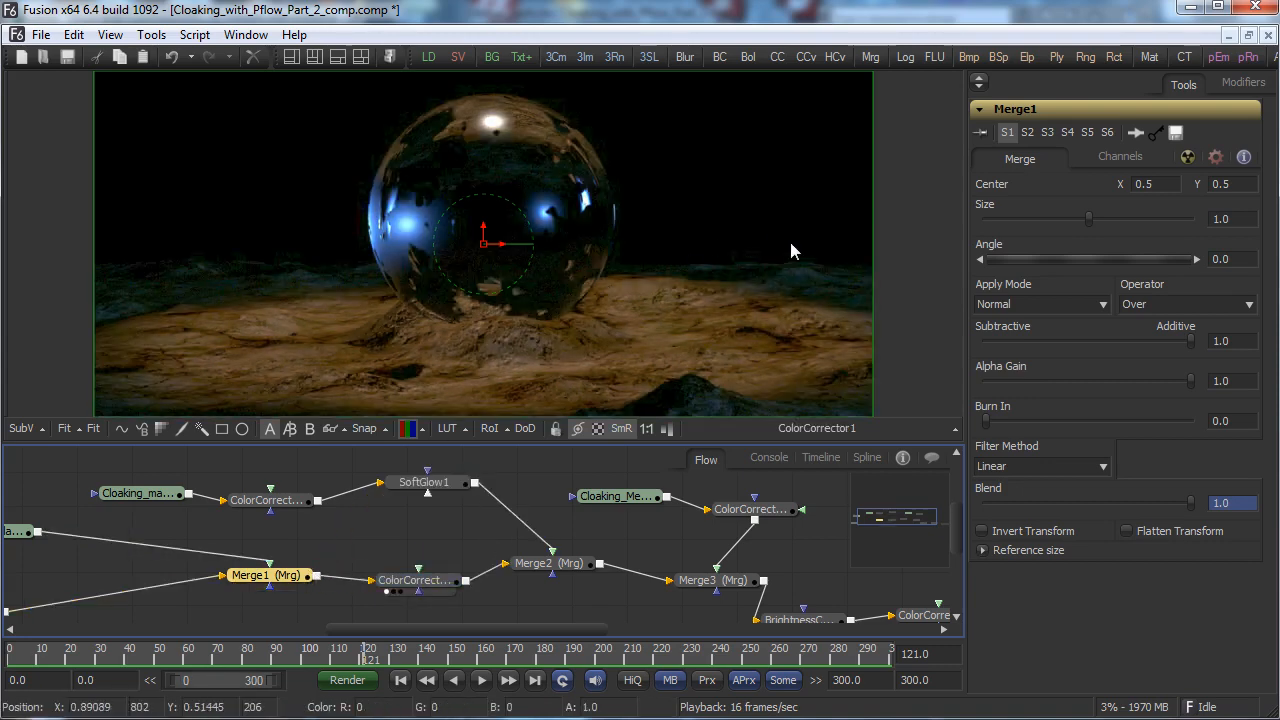
{"action": "left_click", "coordinate": [437, 572]}
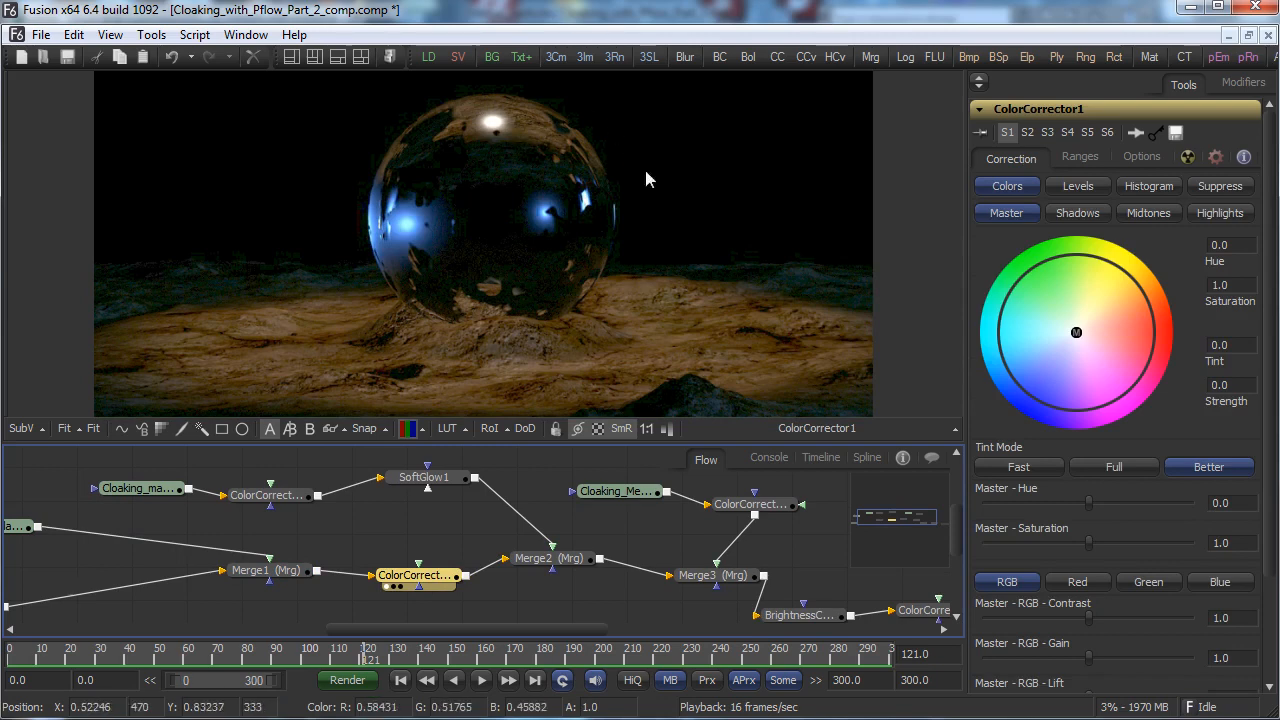
Display HotSpot1's output in the viewer at frame 0 and save the composition.
{"action": "left_click_drag", "start_coordinate": [537, 628], "coordinate": [633, 624]}
{"action": "scroll", "coordinate": [955, 533], "scroll_direction": "down", "scroll_amount": 2}
{"action": "left_click_drag", "start_coordinate": [728, 588], "coordinate": [780, 378]}
{"action": "left_click", "coordinate": [40, 655]}
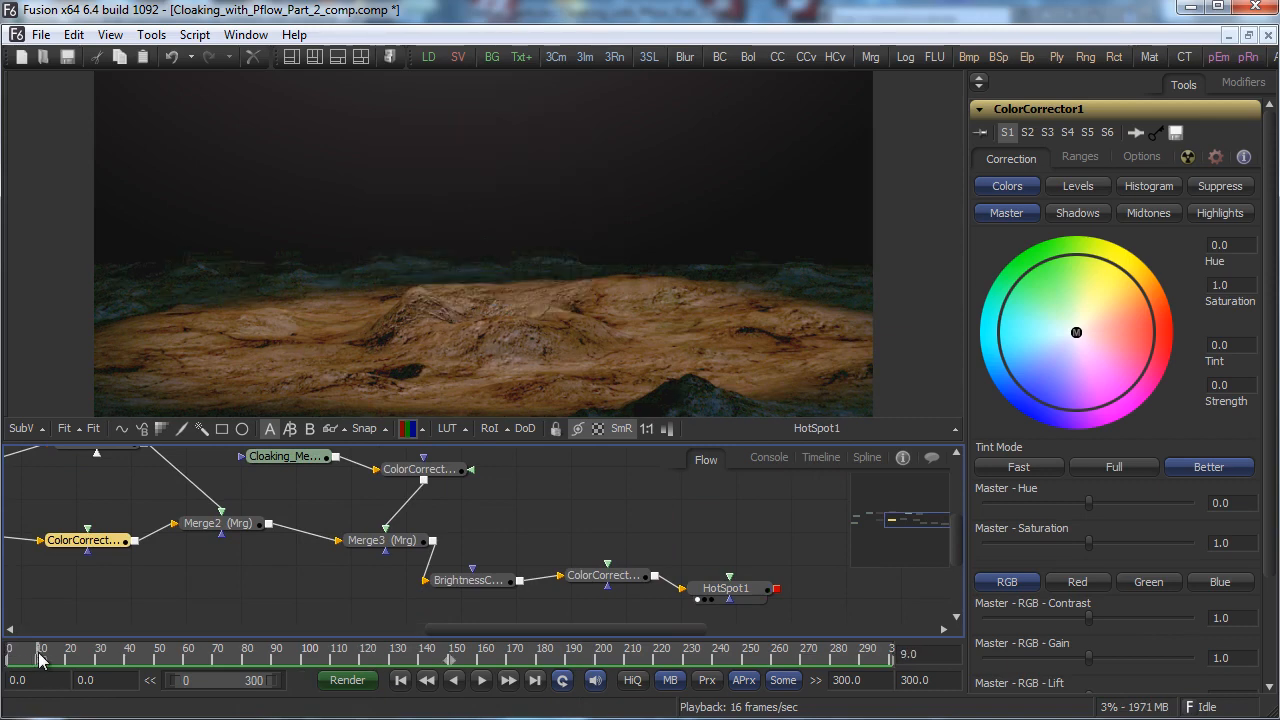
{"action": "left_click", "coordinate": [41, 34]}
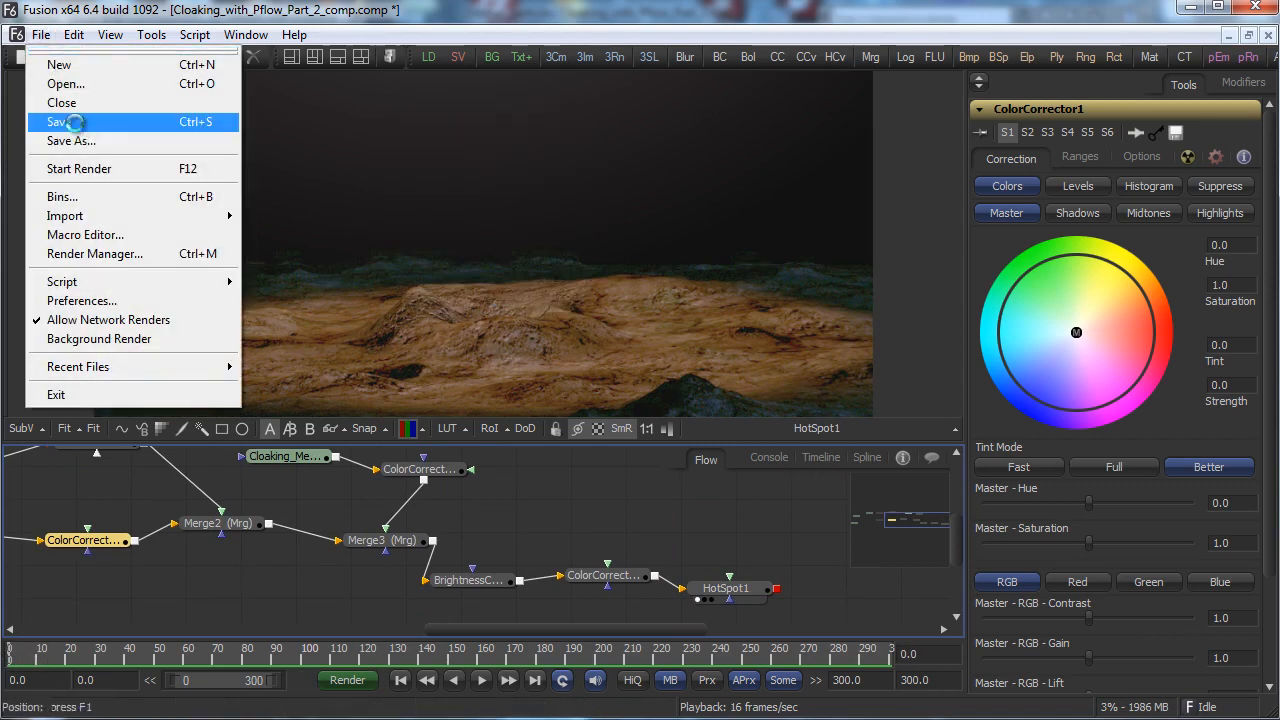
{"action": "left_click", "coordinate": [60, 120]}
Review the cloaking animation by playing and scrubbing it, ending at frame 163, and save the composition.
{"action": "left_click", "coordinate": [481, 680]}
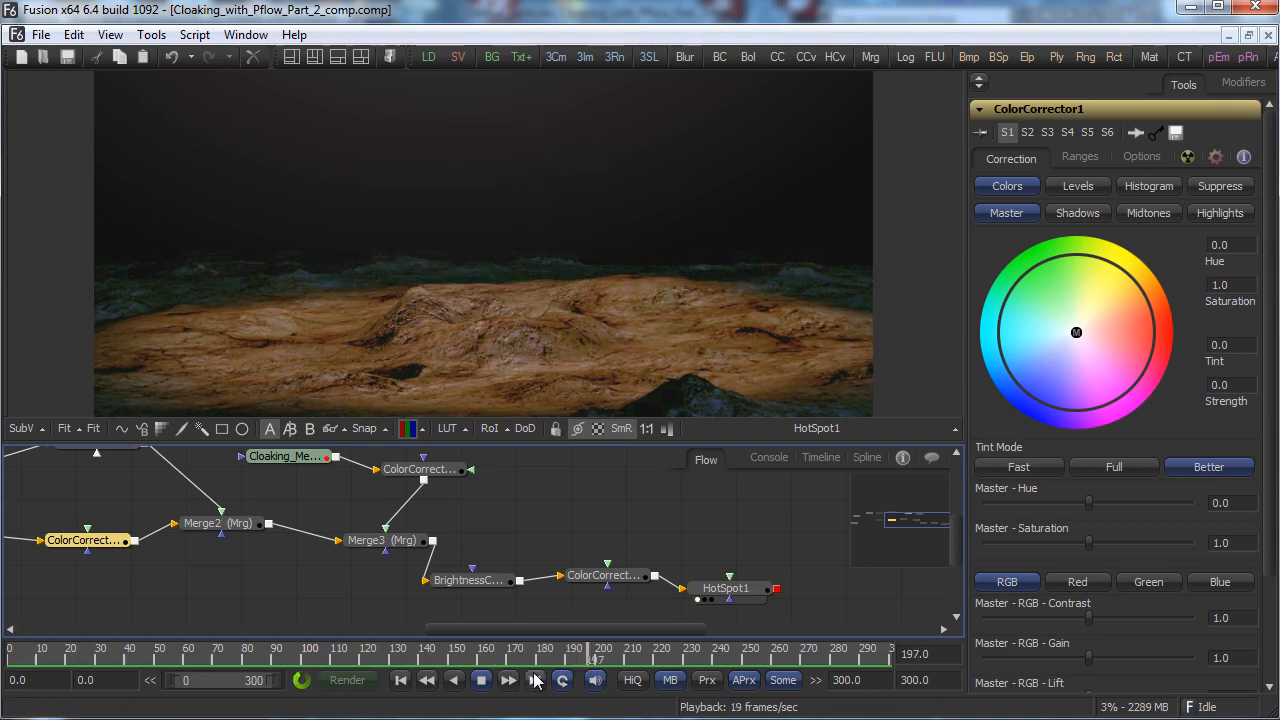
{"action": "left_click", "coordinate": [481, 680]}
{"action": "left_click", "coordinate": [433, 657]}
{"action": "left_click_drag", "start_coordinate": [432, 652], "coordinate": [341, 665]}
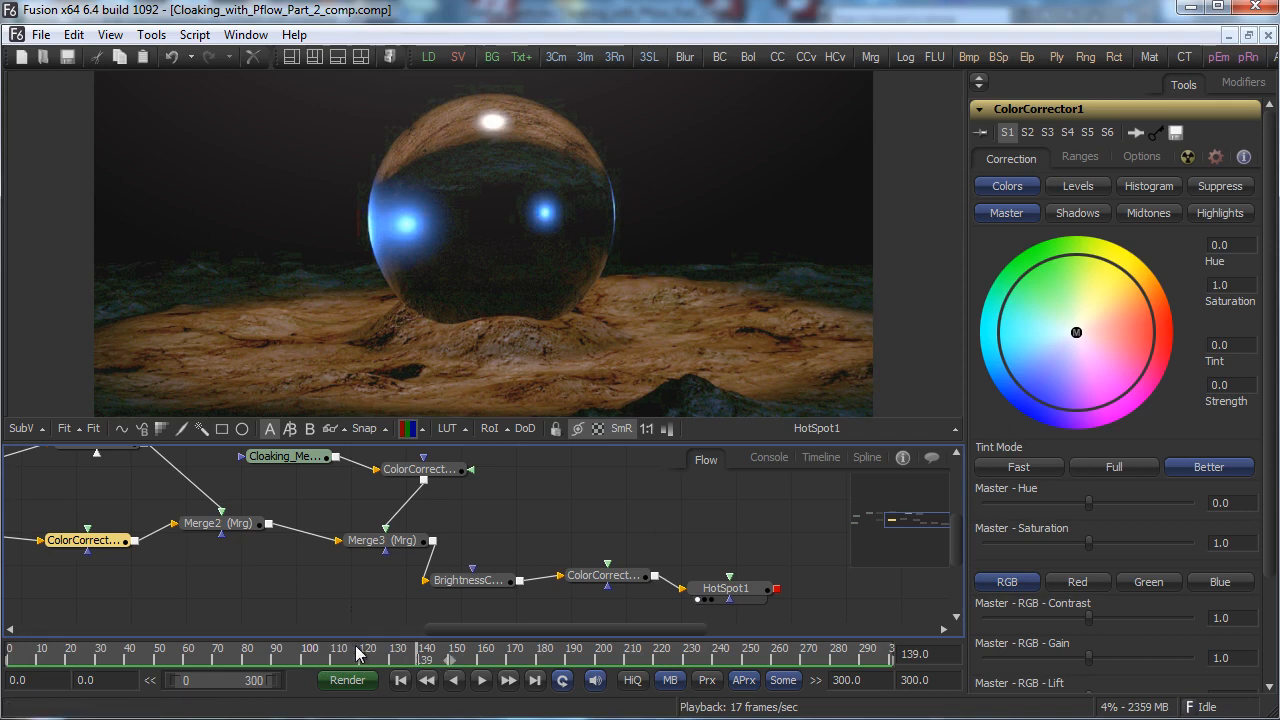
{"action": "left_click_drag", "start_coordinate": [361, 655], "coordinate": [150, 657]}
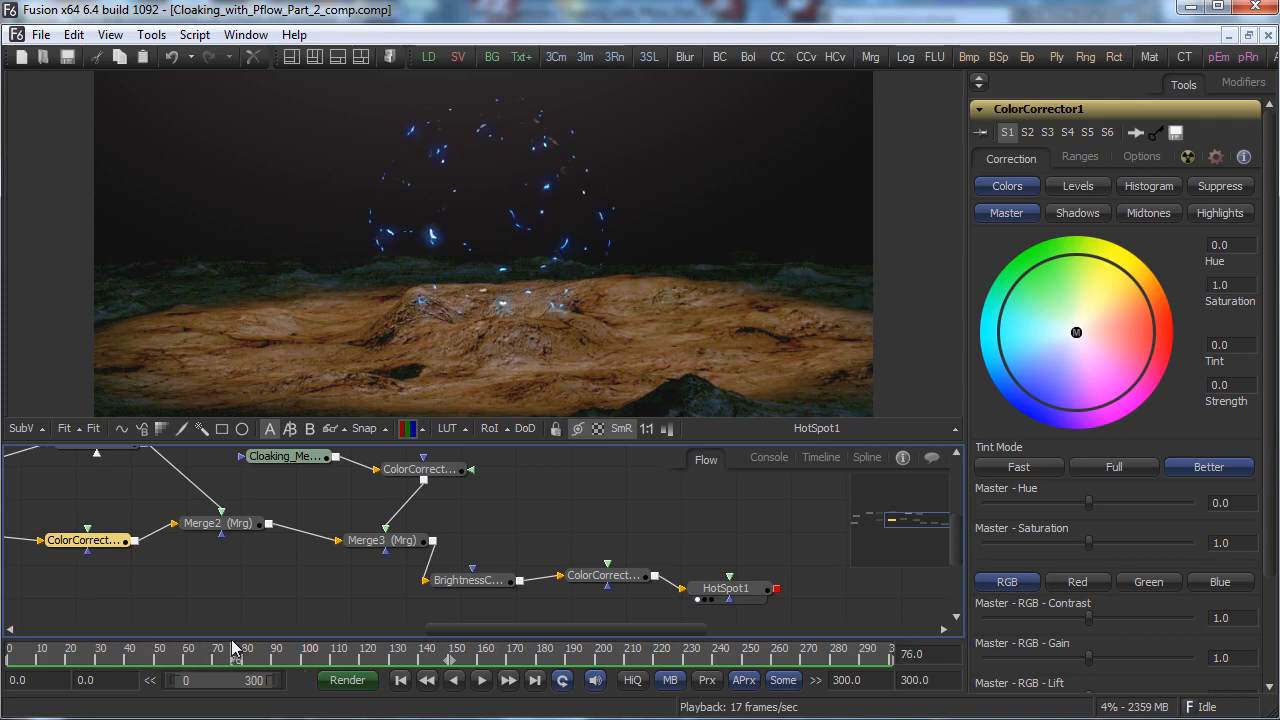
{"action": "left_click_drag", "start_coordinate": [238, 640], "coordinate": [487, 586]}
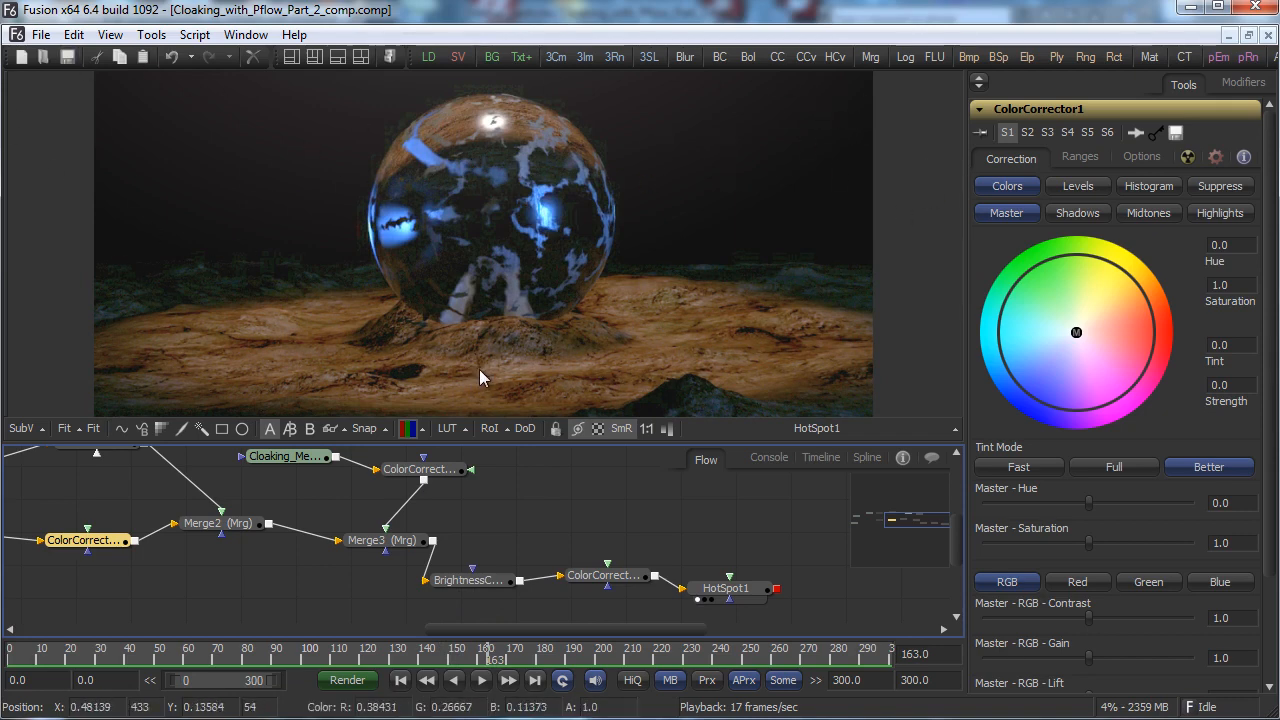
{"action": "left_click", "coordinate": [41, 34]}
{"action": "left_click", "coordinate": [60, 121]}
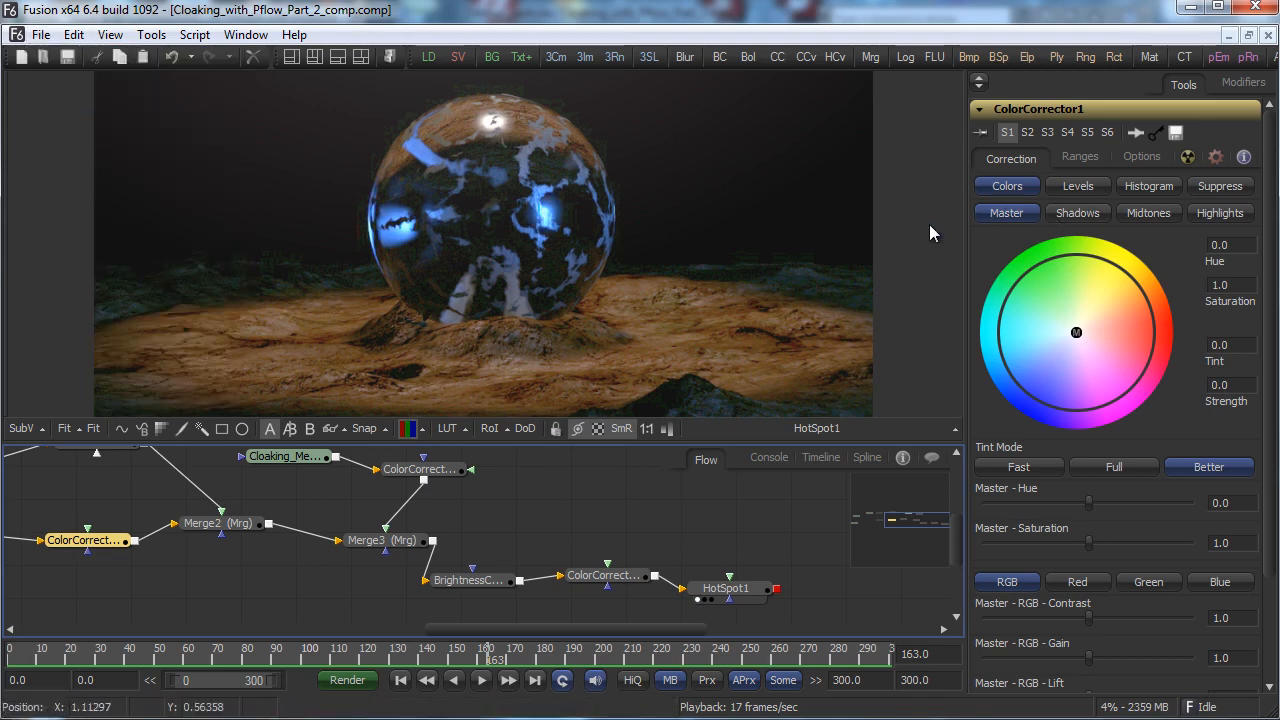